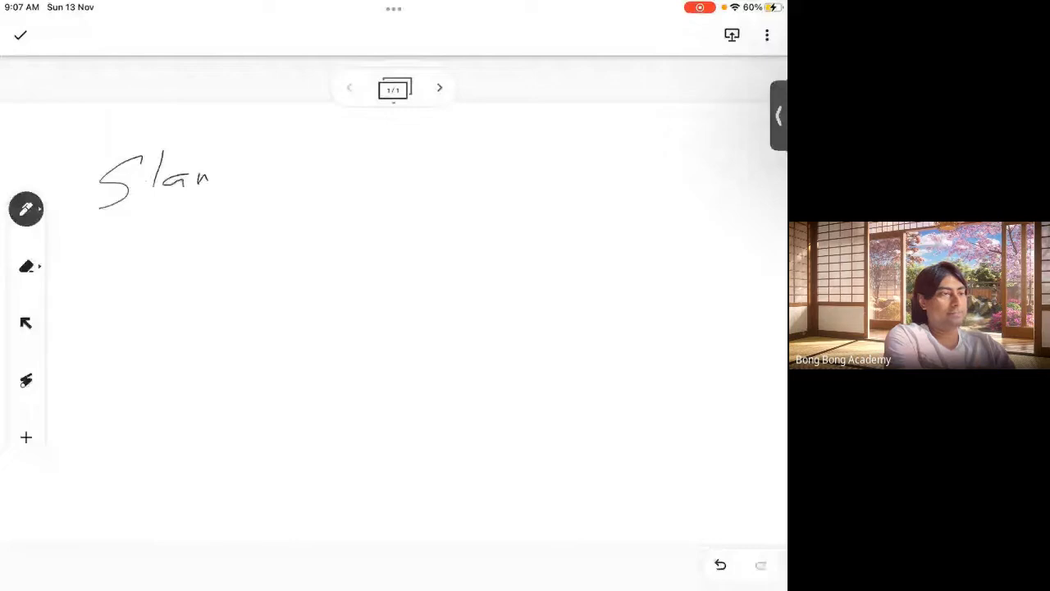
Step: Handwrite the heading 'Standard Objects' with the pen and underline it
drag(150, 171, 256, 177)
mouse_move(279, 164)
mouse_down()
mouse_move(314, 173)
mouse_move(301, 141)
mouse_up()
drag(384, 144, 374, 146)
drag(418, 148, 424, 169)
drag(441, 167, 404, 222)
drag(453, 169, 490, 168)
mouse_move(492, 169)
mouse_down()
mouse_move(521, 139)
mouse_move(516, 182)
mouse_up()
drag(560, 153, 527, 179)
click(598, 180)
drag(120, 230, 579, 200)
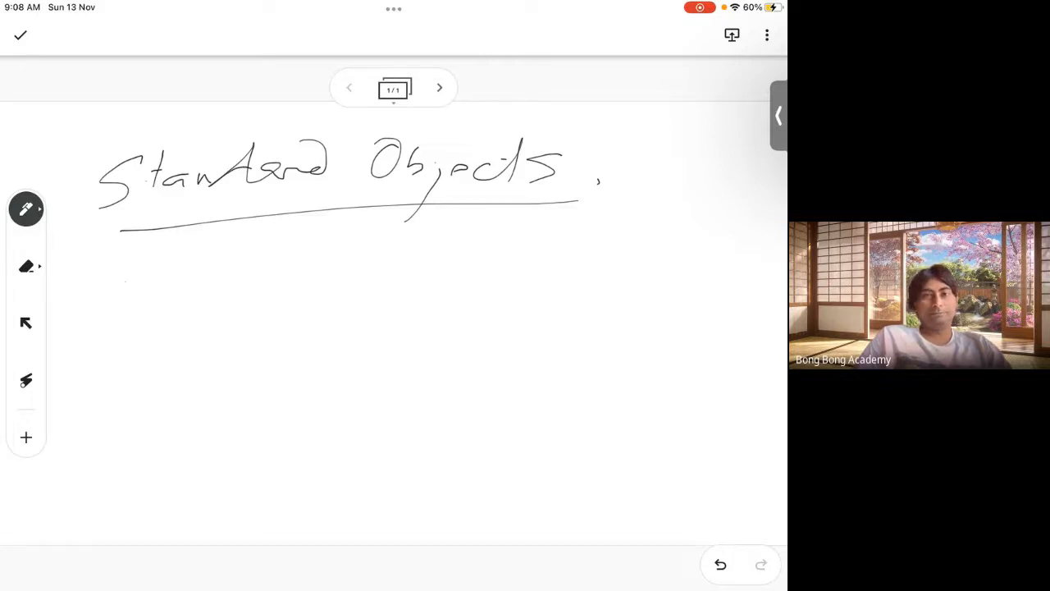
Step: Handwrite Account and then Contact beneath the heading
mouse_move(98, 288)
mouse_down()
mouse_move(123, 246)
mouse_move(134, 276)
mouse_up()
mouse_move(174, 265)
mouse_down()
mouse_move(158, 274)
mouse_move(168, 281)
mouse_up()
mouse_move(202, 264)
mouse_down()
mouse_move(192, 281)
mouse_move(215, 266)
mouse_move(281, 279)
mouse_up()
mouse_move(282, 234)
mouse_down()
mouse_move(279, 282)
mouse_move(307, 244)
mouse_up()
mouse_move(141, 307)
mouse_down()
mouse_move(139, 345)
mouse_move(156, 326)
mouse_move(192, 339)
mouse_up()
drag(207, 307, 207, 338)
drag(197, 323, 258, 327)
mouse_move(286, 289)
mouse_down()
mouse_move(282, 327)
mouse_move(292, 305)
mouse_up()
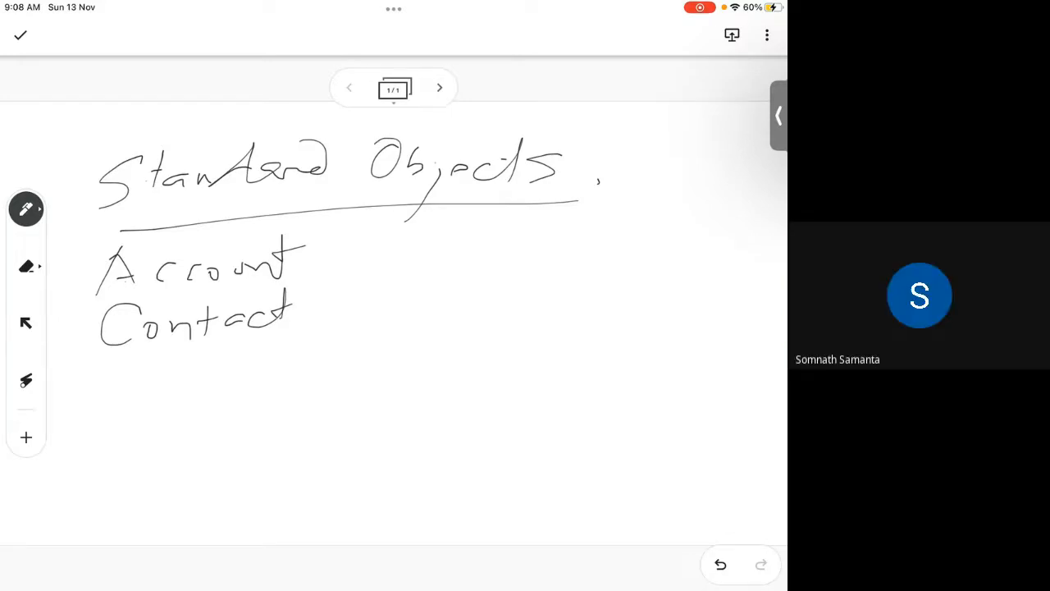
Step: Add Pricebook and Opportunity to the list and draw a vertical divider line
drag(113, 381, 111, 424)
mouse_move(101, 397)
mouse_down()
mouse_move(136, 382)
mouse_move(328, 367)
mouse_move(361, 320)
mouse_move(412, 375)
mouse_up()
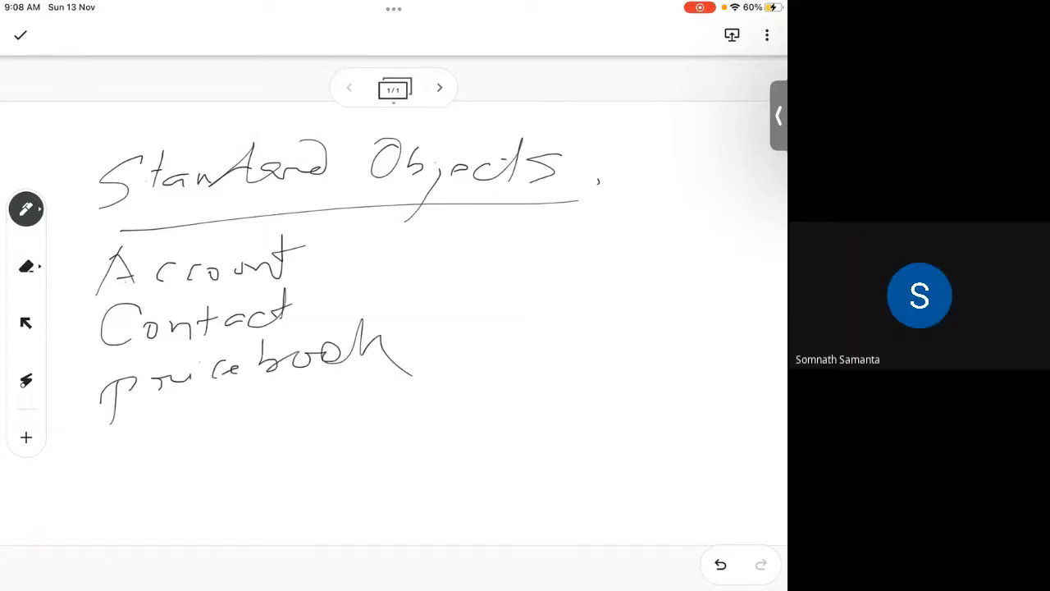
mouse_move(156, 429)
mouse_down()
mouse_move(194, 475)
mouse_move(200, 438)
mouse_up()
mouse_move(214, 425)
mouse_down()
mouse_move(217, 468)
mouse_move(246, 423)
mouse_move(284, 415)
mouse_move(304, 386)
mouse_move(353, 402)
mouse_move(381, 390)
mouse_move(386, 440)
mouse_up()
drag(439, 222, 444, 504)
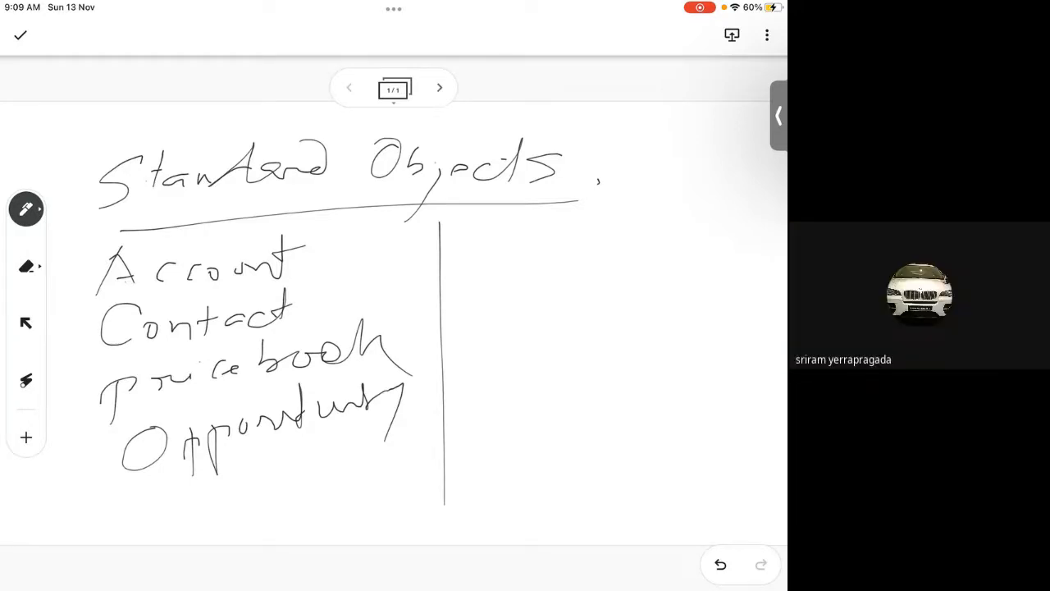
Step: Handwrite Product and Pricebook Entry to the right of the divider
drag(492, 233, 493, 271)
mouse_move(490, 238)
mouse_down()
mouse_move(494, 247)
mouse_move(549, 237)
mouse_move(599, 203)
mouse_move(635, 240)
mouse_move(657, 240)
mouse_up()
drag(669, 196, 674, 238)
drag(660, 223, 697, 219)
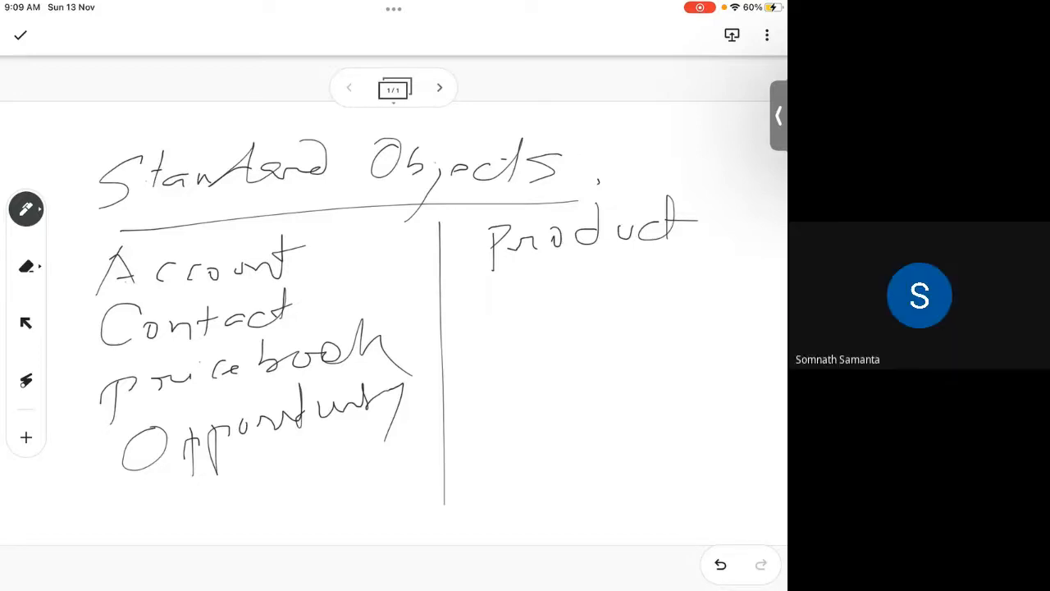
drag(480, 296, 480, 338)
drag(474, 302, 632, 297)
mouse_move(635, 269)
mouse_down()
mouse_move(638, 295)
mouse_move(655, 297)
mouse_up()
mouse_move(689, 260)
mouse_down()
mouse_move(691, 295)
mouse_move(710, 292)
mouse_up()
mouse_move(713, 257)
mouse_down()
mouse_move(713, 292)
mouse_move(735, 281)
mouse_move(729, 356)
mouse_move(735, 271)
mouse_up()
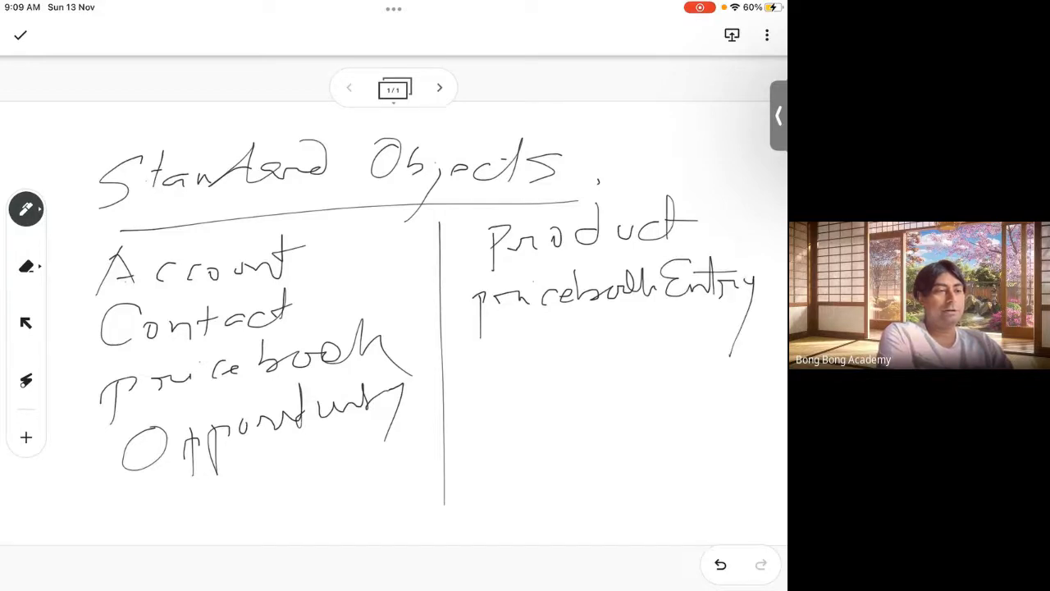
Step: Handwrite 'Opportunity product' below Pricebook Entry
drag(479, 339, 459, 347)
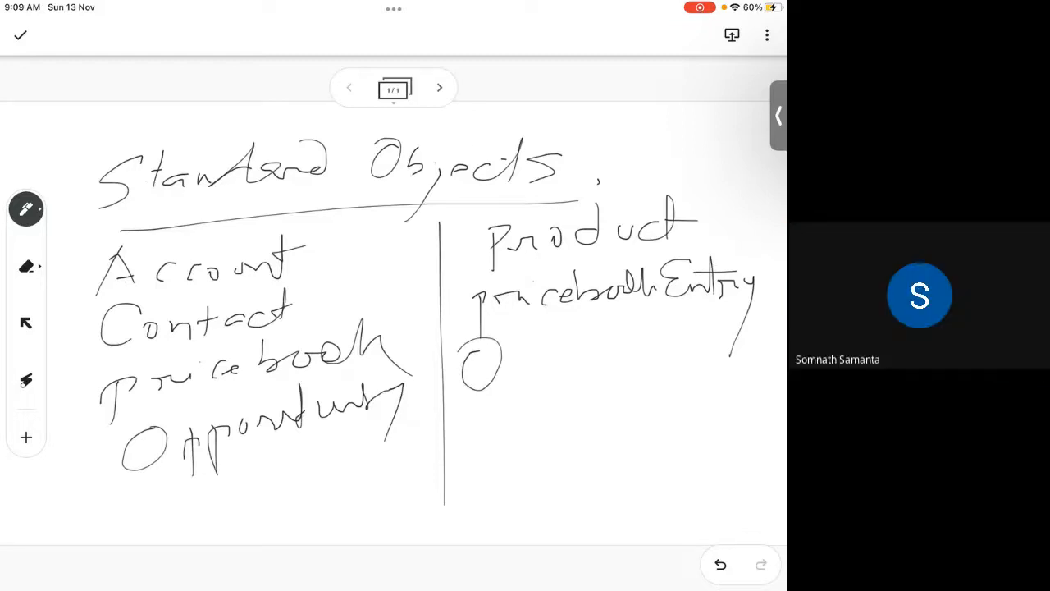
mouse_move(516, 359)
mouse_down()
mouse_move(516, 418)
mouse_move(538, 402)
mouse_up()
drag(559, 351, 558, 353)
mouse_move(566, 356)
mouse_down()
mouse_move(593, 351)
mouse_move(610, 330)
mouse_move(643, 327)
mouse_move(661, 366)
mouse_up()
drag(607, 385, 607, 423)
mouse_move(601, 381)
mouse_down()
mouse_move(623, 391)
mouse_move(668, 376)
mouse_move(687, 333)
mouse_up()
drag(696, 366, 734, 361)
mouse_move(726, 330)
mouse_down()
mouse_move(737, 366)
mouse_move(763, 371)
mouse_up()
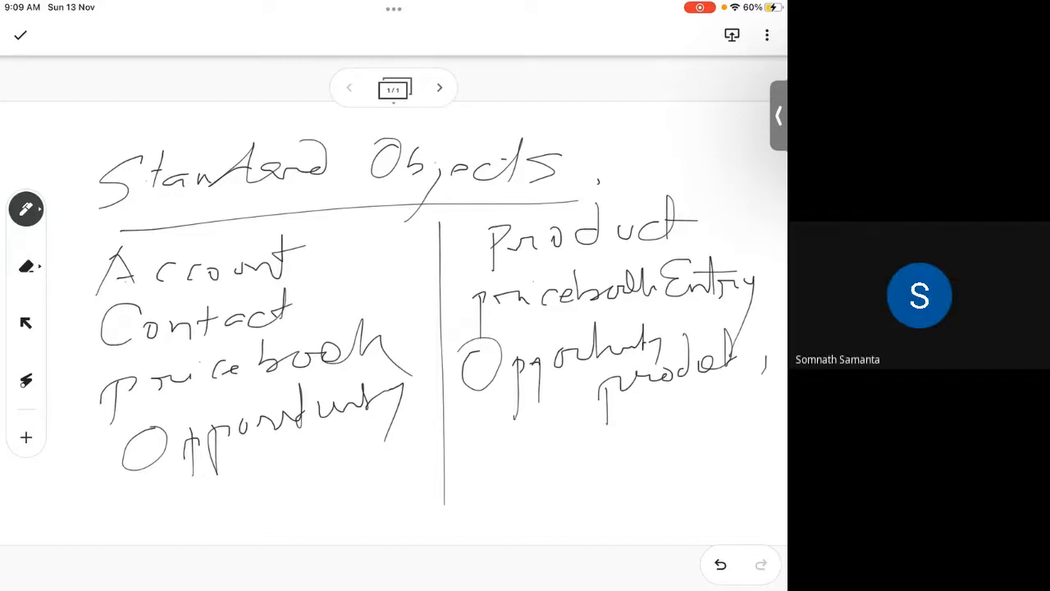
Step: Add User and Lead at the bottom of the right column
drag(470, 422, 586, 422)
drag(620, 435, 618, 448)
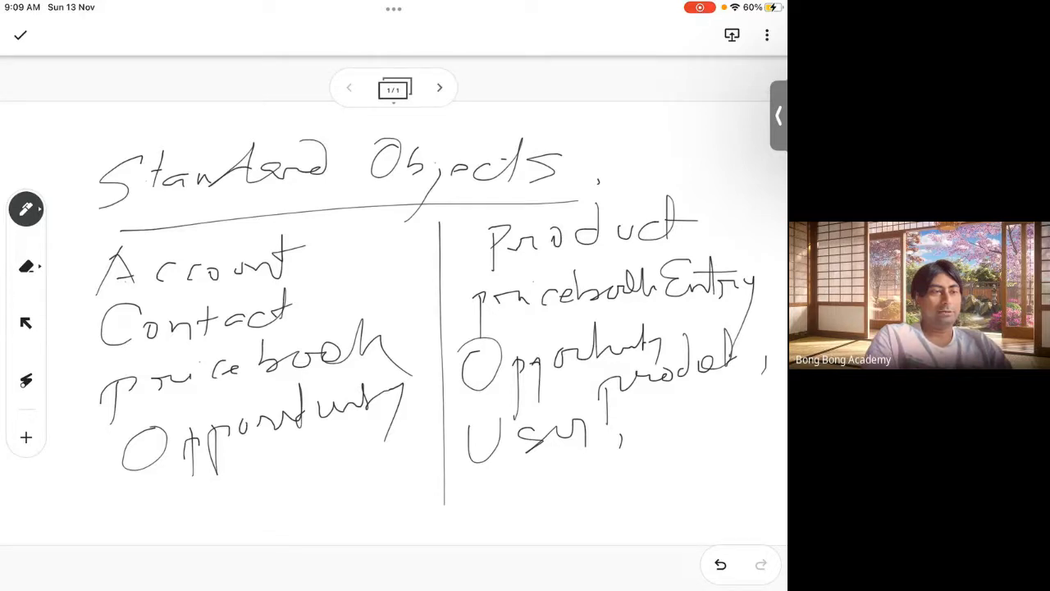
mouse_move(502, 490)
mouse_down()
mouse_move(558, 502)
mouse_move(594, 489)
mouse_move(652, 430)
mouse_up()
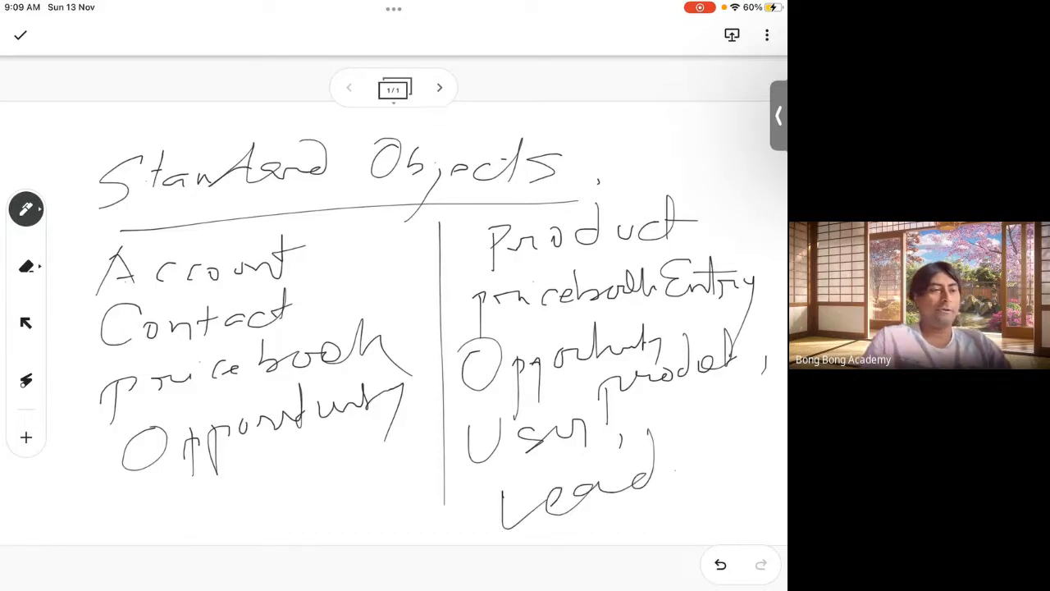
click(675, 470)
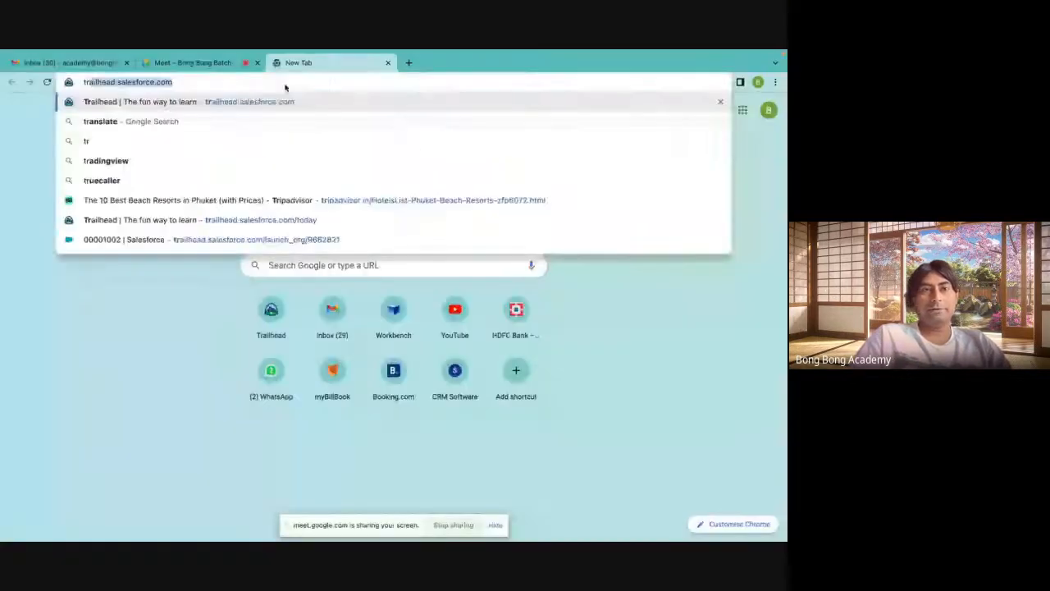
Step: Log in to Trailhead and go to the Hands-On Orgs page from the account menu
key(Return)
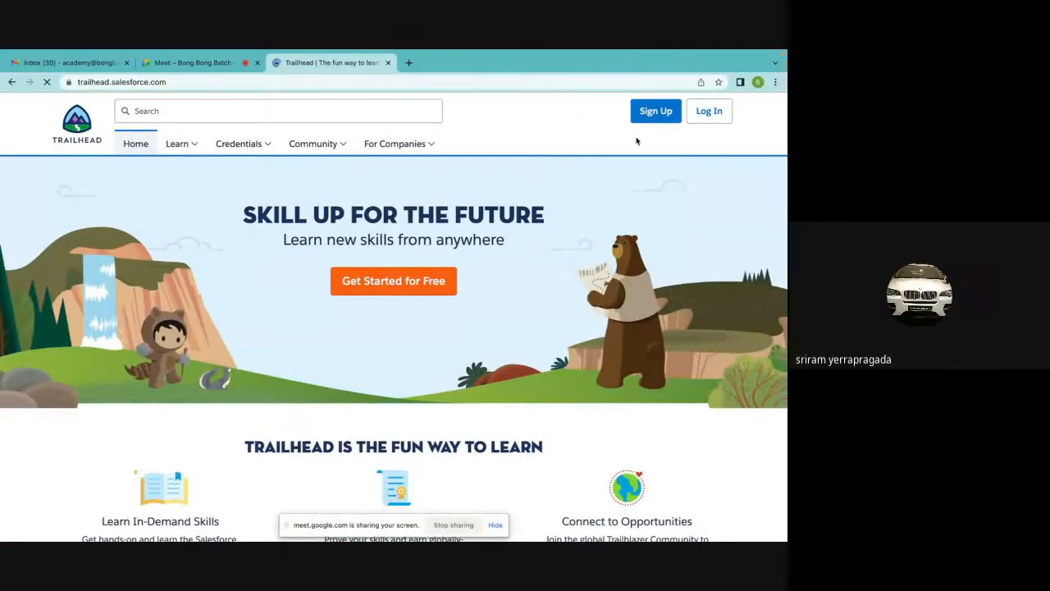
click(707, 110)
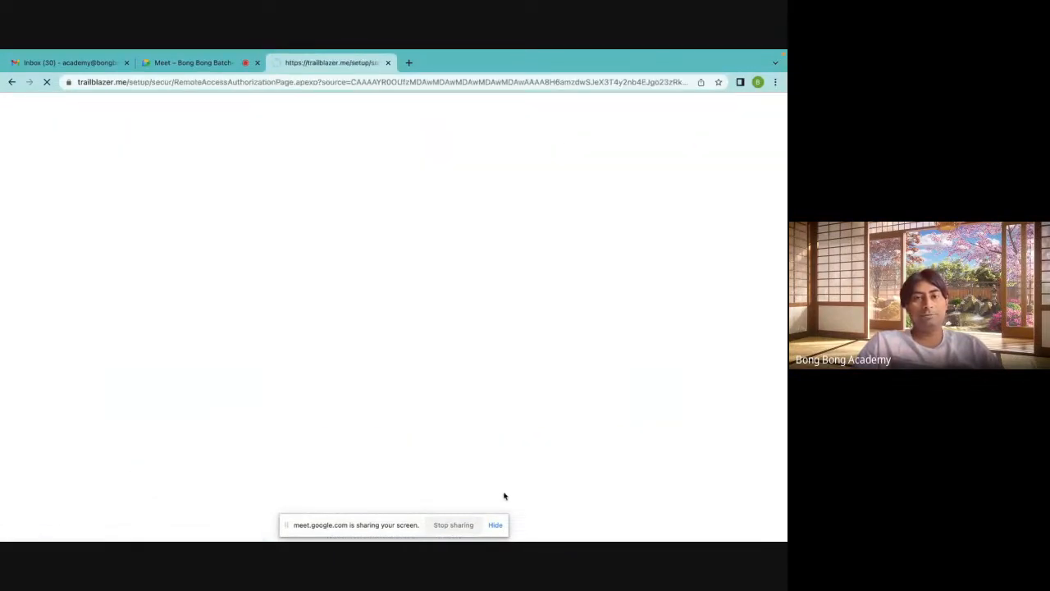
click(496, 526)
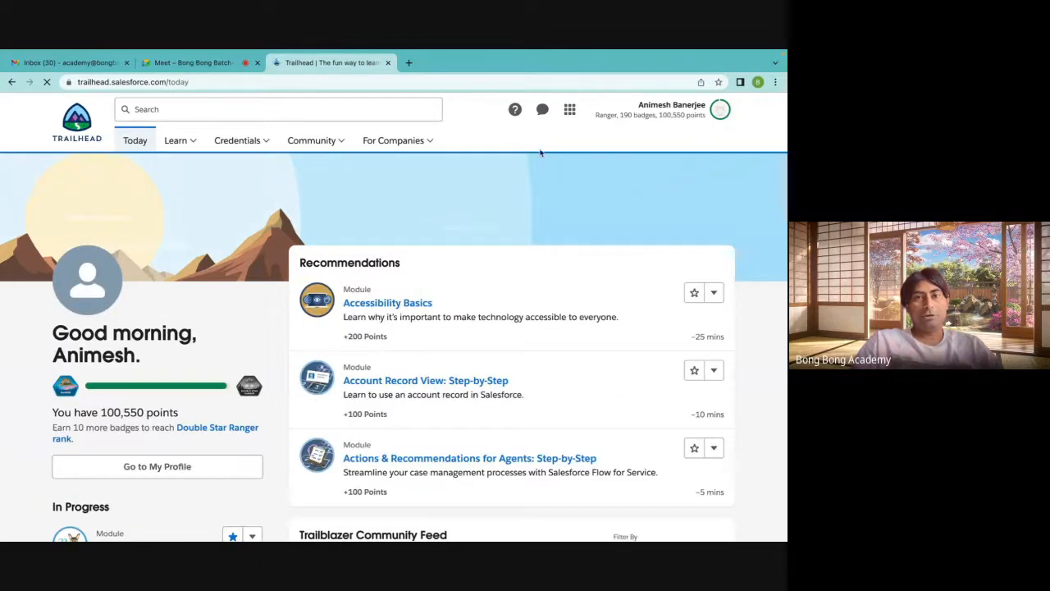
click(696, 111)
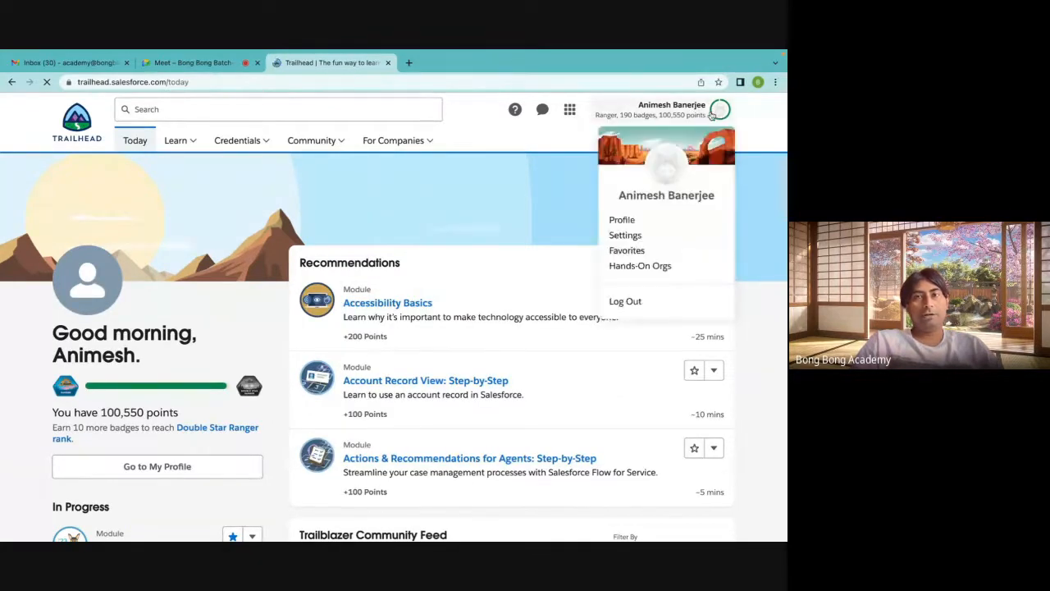
click(634, 267)
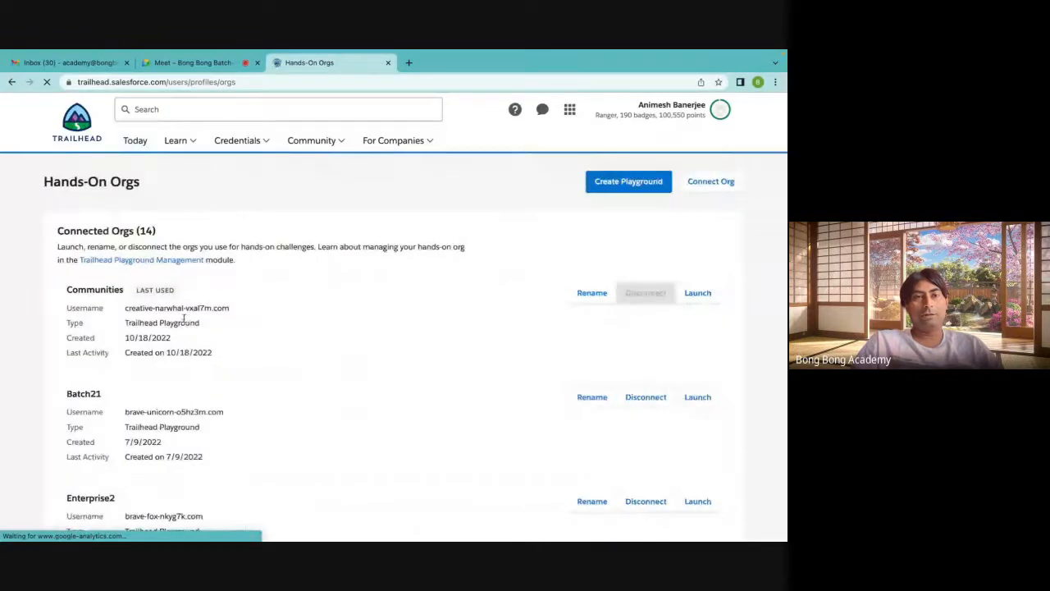
scroll(184, 319, down, 3)
scroll(184, 320, down, 15)
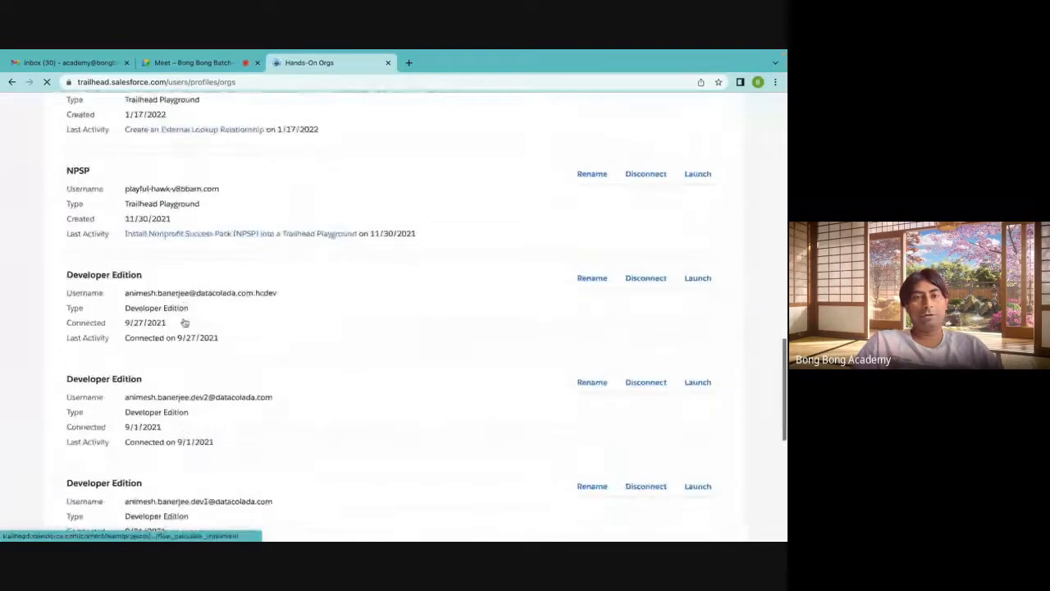
scroll(183, 320, up, 20)
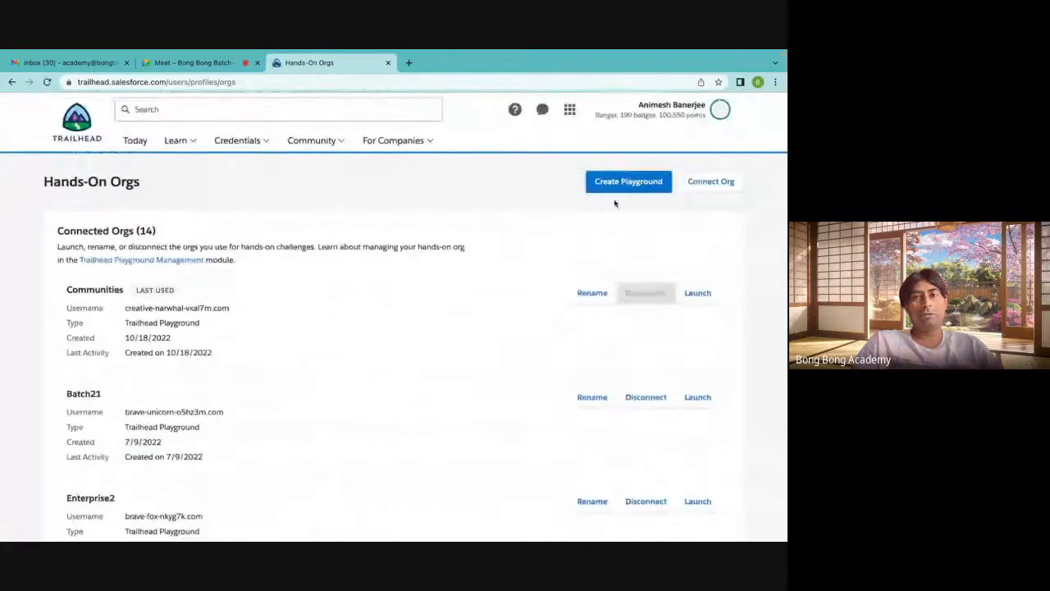
Step: Start a new playground and replace its default name with Batch23
click(616, 187)
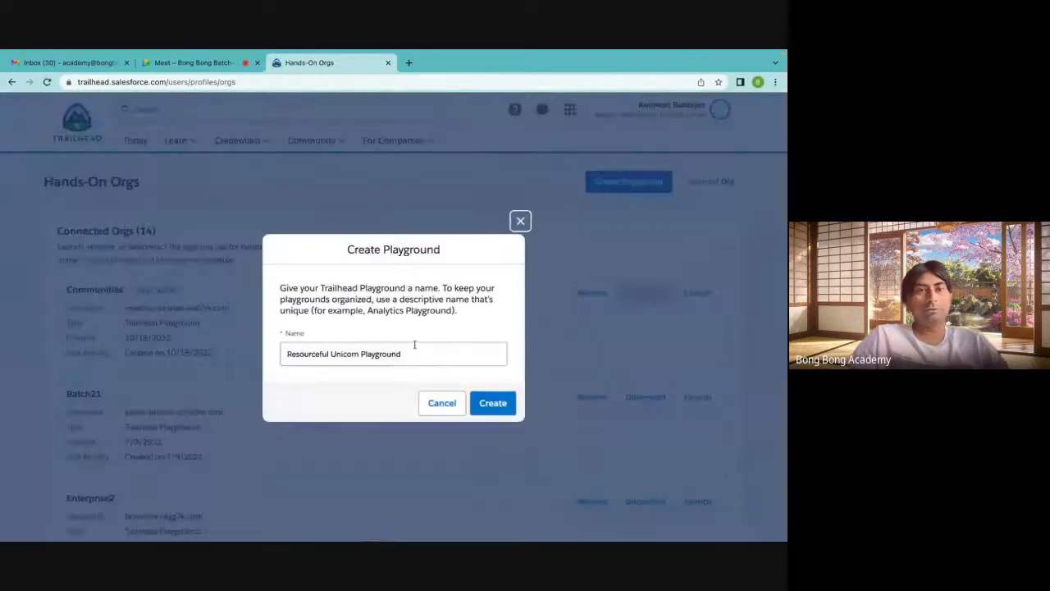
drag(415, 346, 120, 356)
text(Batch)
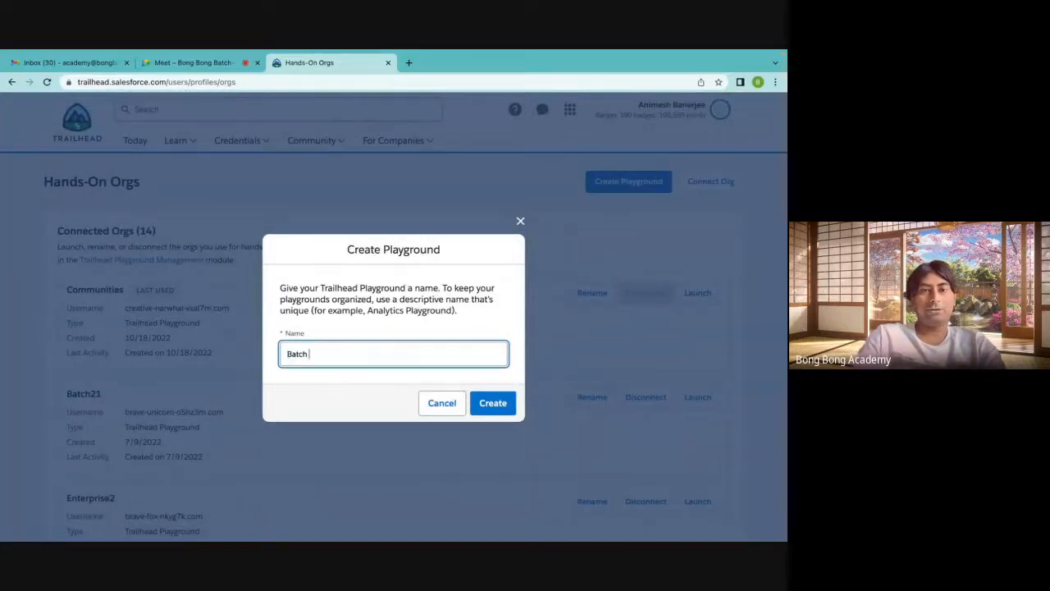
text( 23)
key(BackSpace)
key(BackSpace)
key(BackSpace)
key(BackSpace)
text(h23)
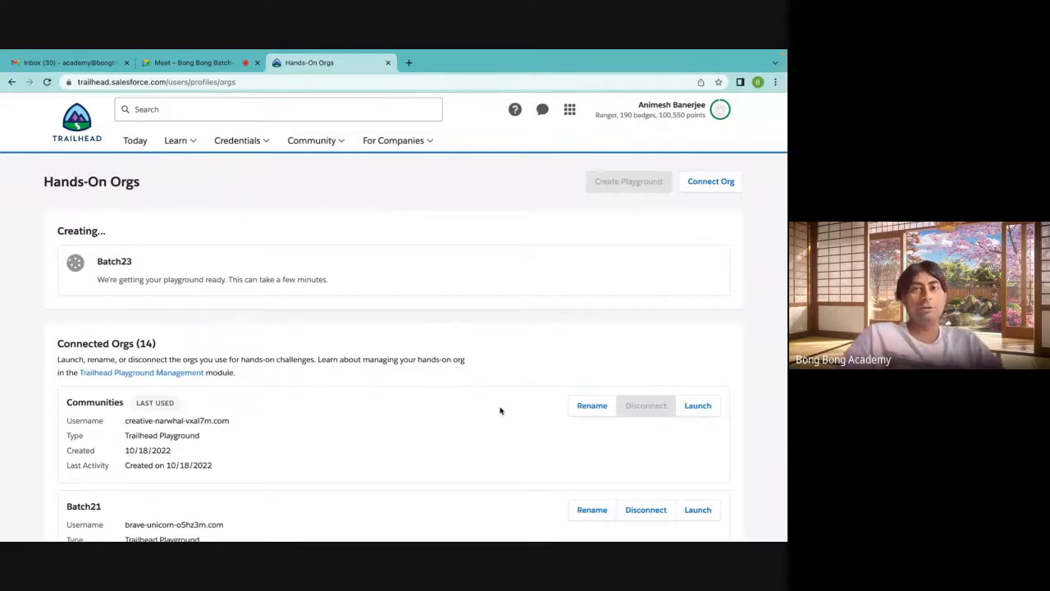
Step: Refresh the Hands-On Orgs list and launch the Batch23 playground
click(718, 113)
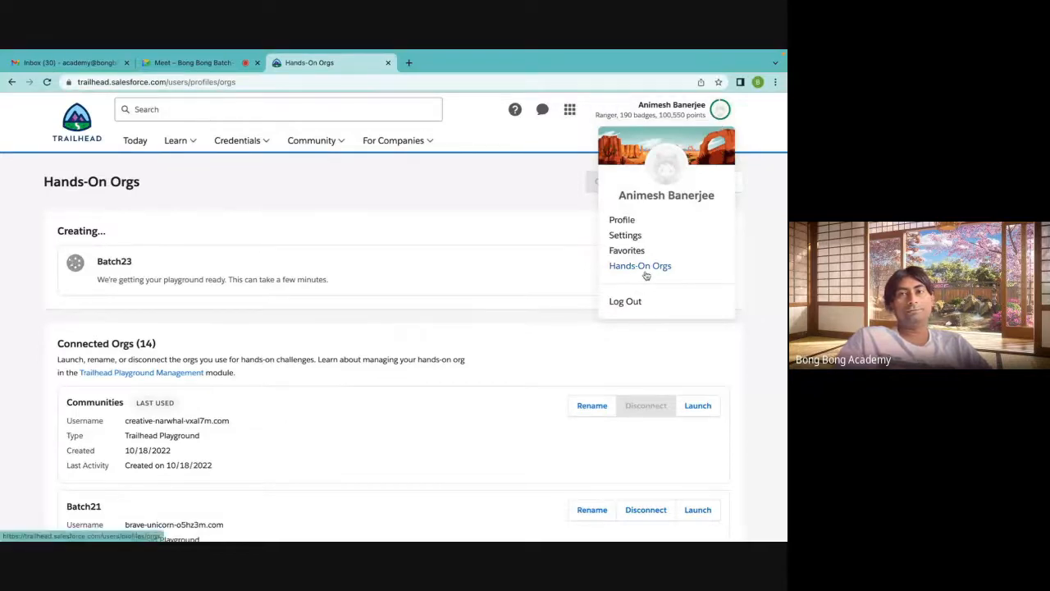
click(767, 283)
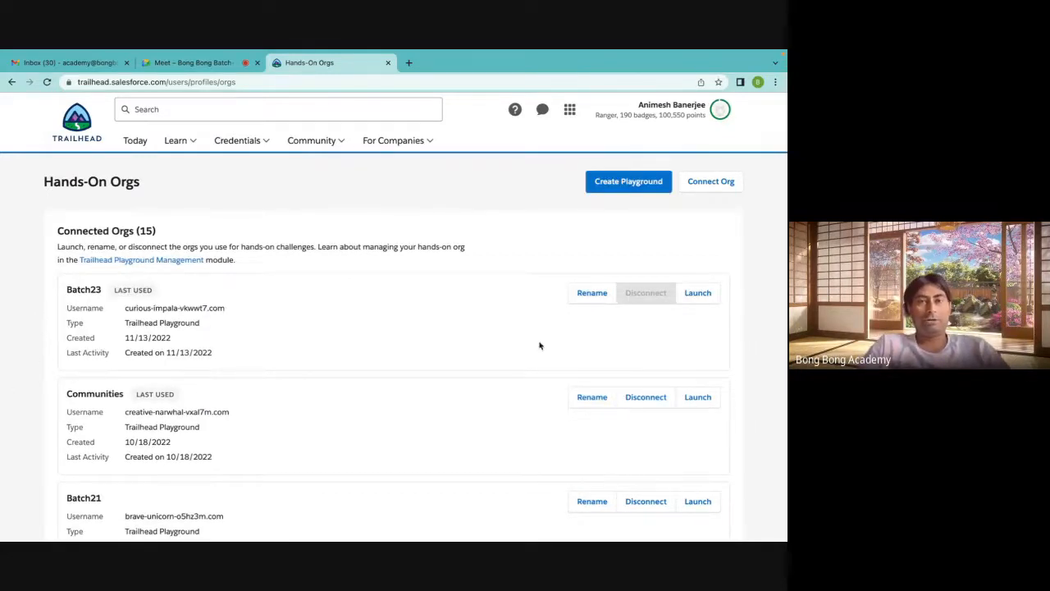
click(701, 300)
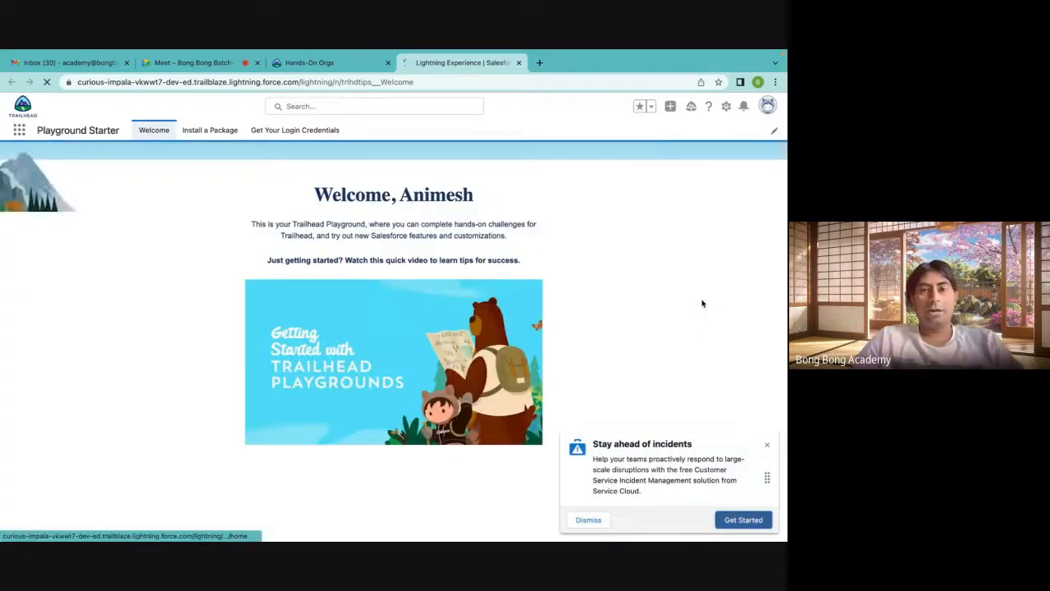
Step: Dismiss the promotion, allow notifications, and look at the Install a Package and login credentials pages
click(767, 444)
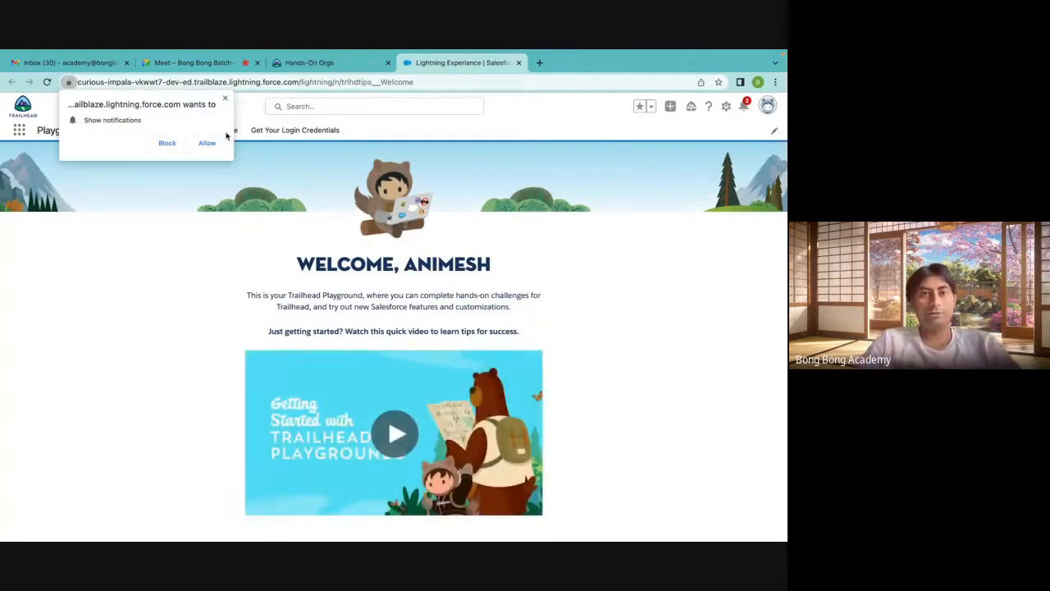
click(207, 143)
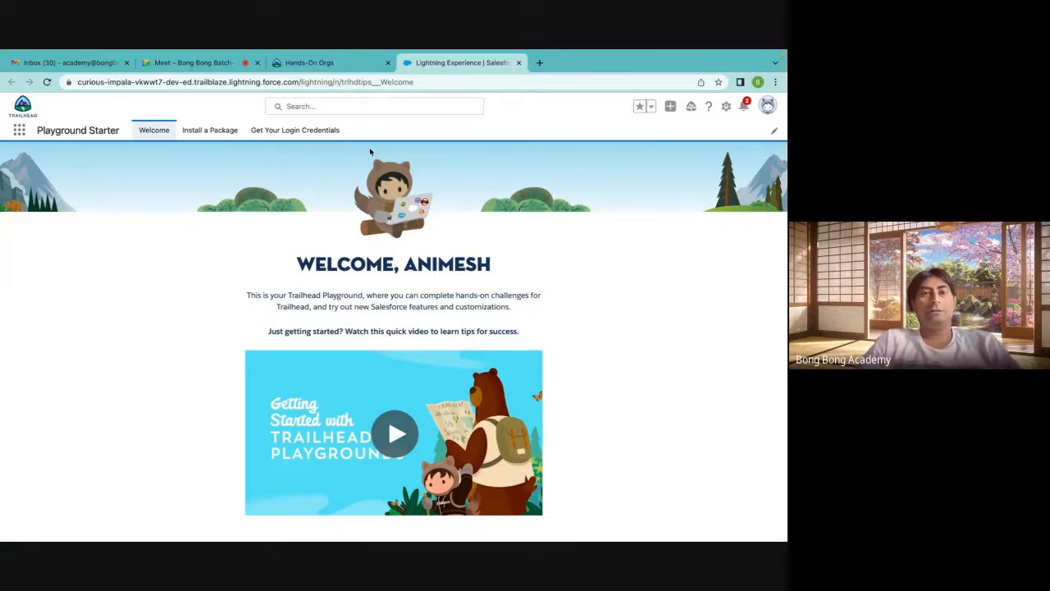
click(19, 129)
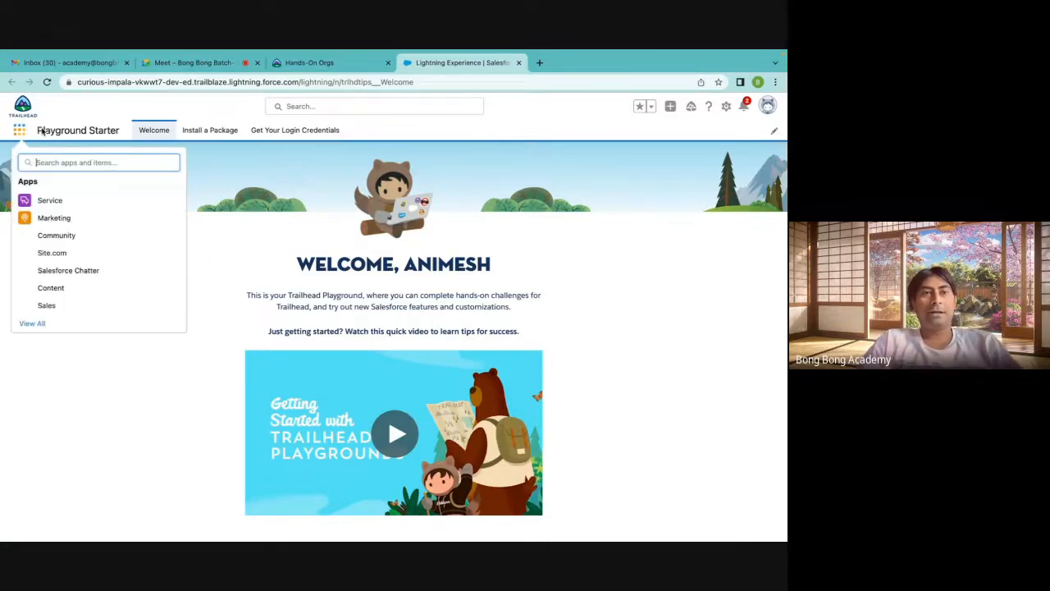
click(215, 131)
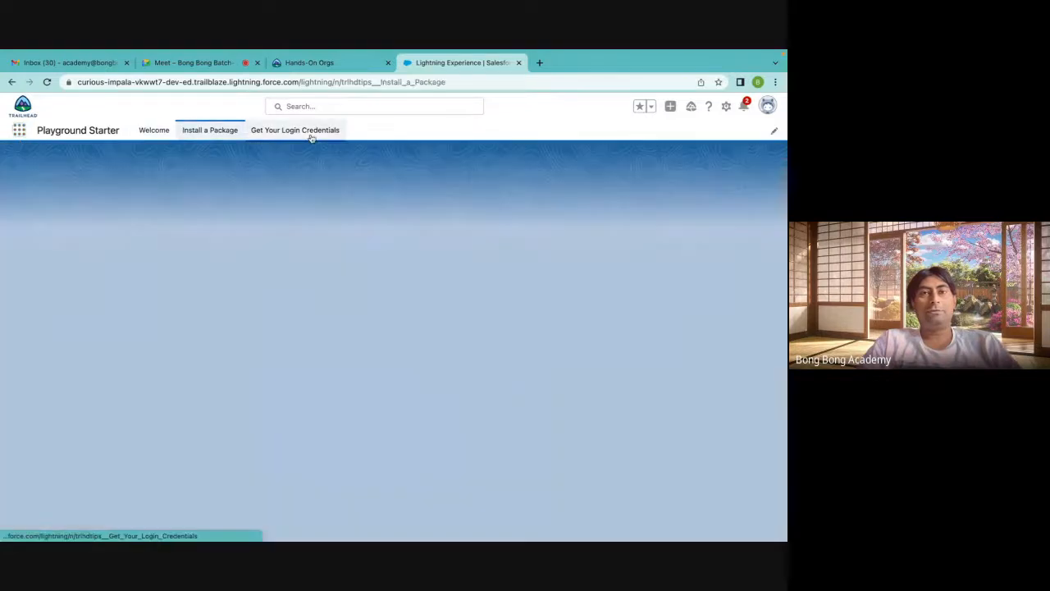
click(312, 134)
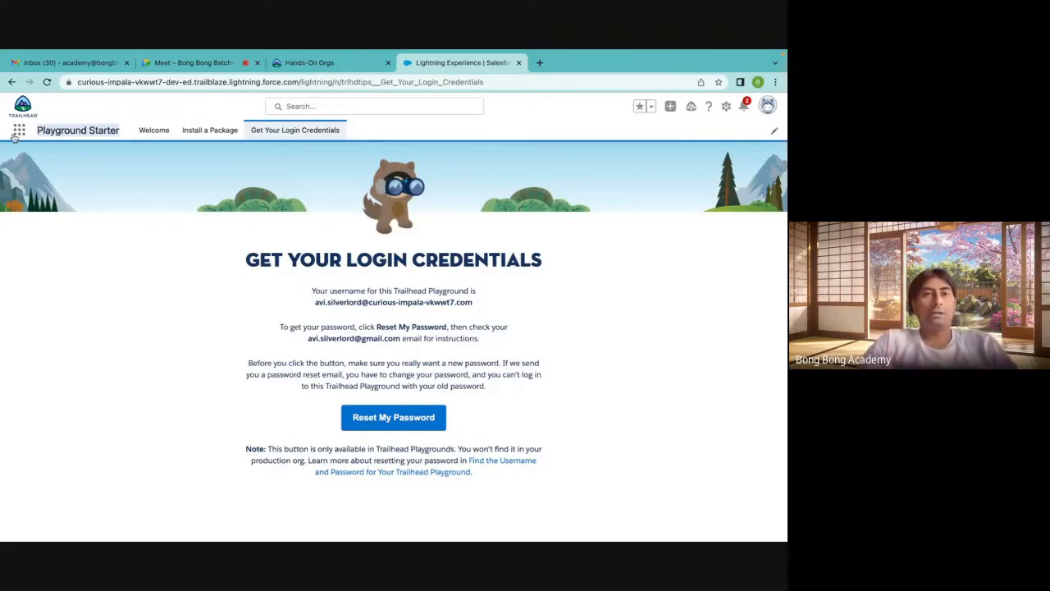
Step: Search the App Launcher for 'sales' and open the Sales app
click(19, 130)
text(sales)
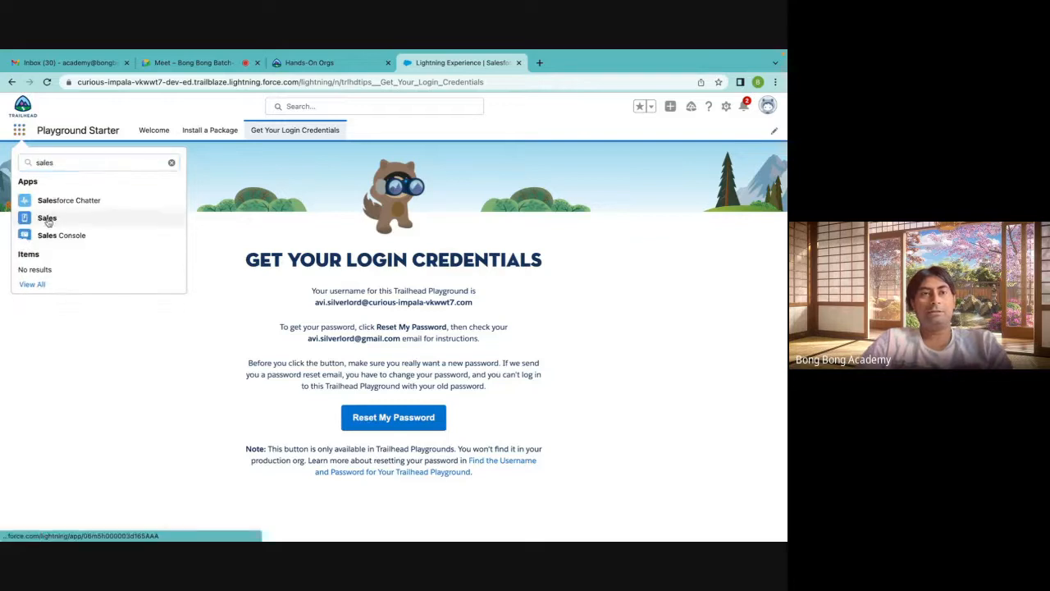
click(47, 219)
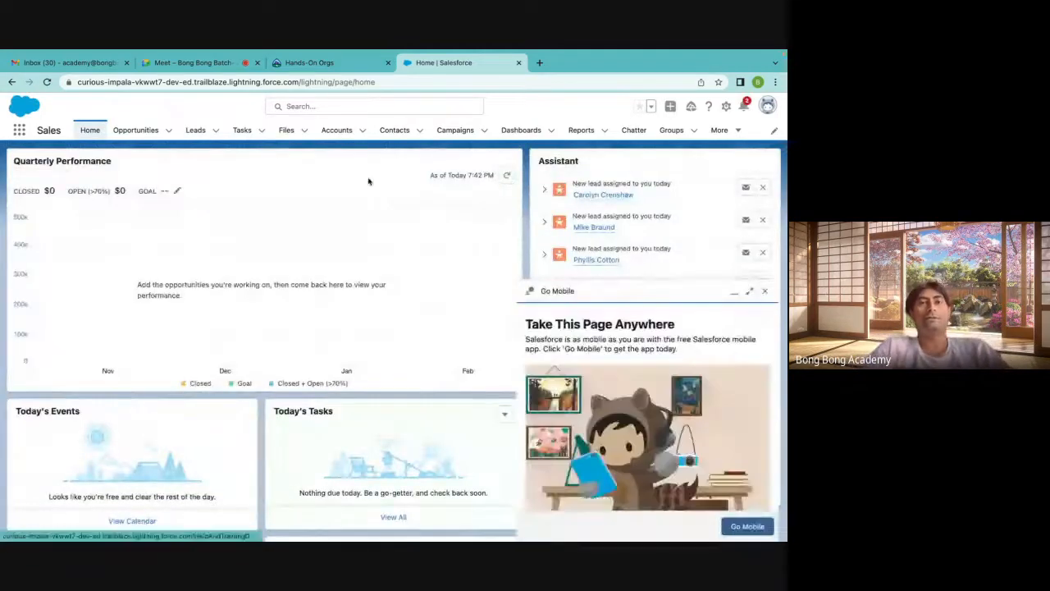
Step: Browse the full App Launcher list, close it, and dismiss the Go Mobile panel
click(19, 131)
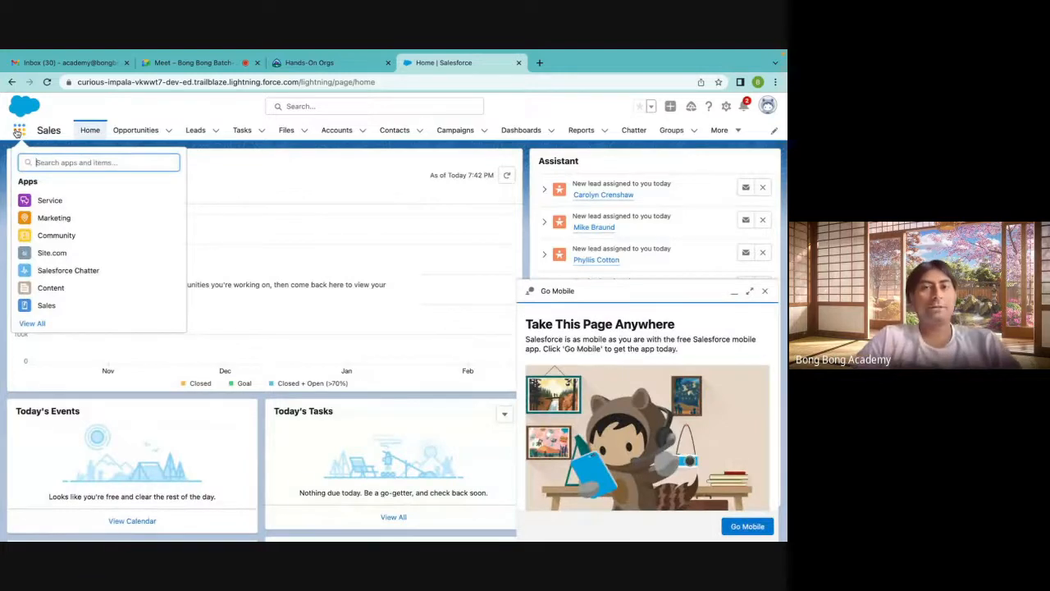
click(33, 324)
scroll(434, 328, down, 3)
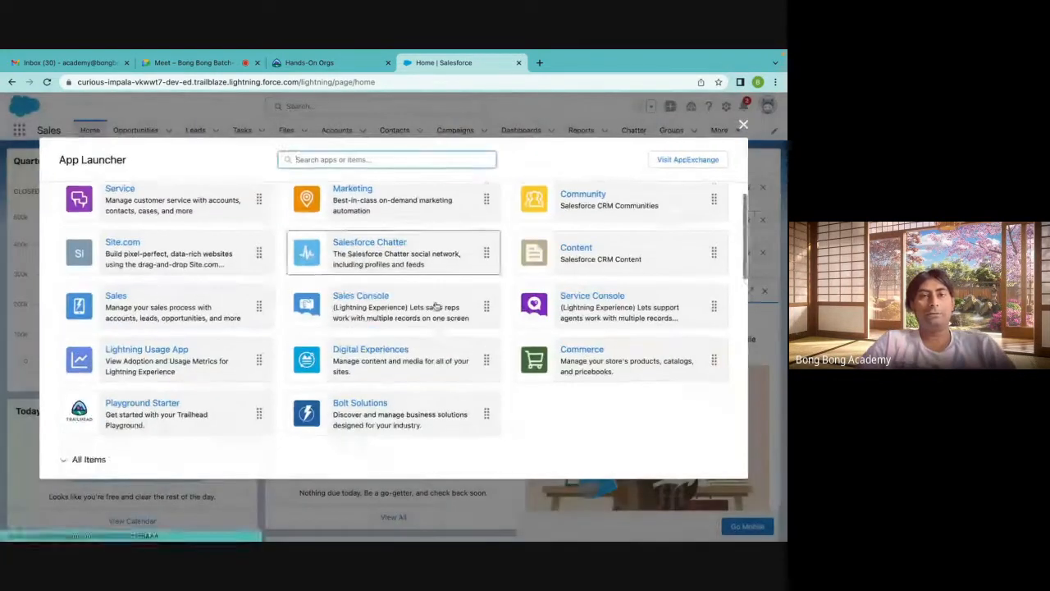
scroll(435, 301, down, 5)
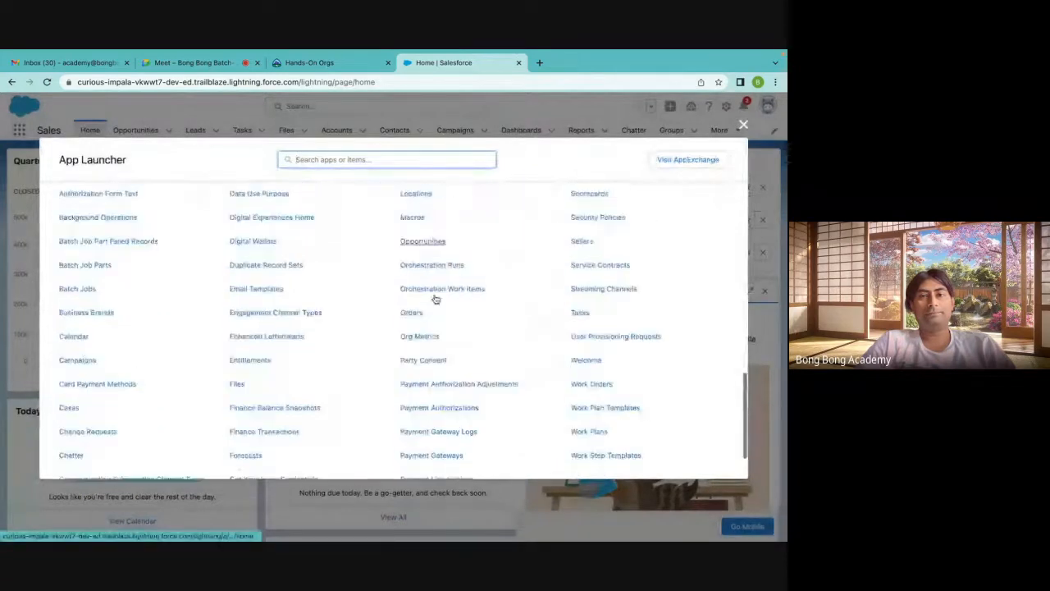
scroll(434, 301, up, 10)
scroll(267, 313, down, 1)
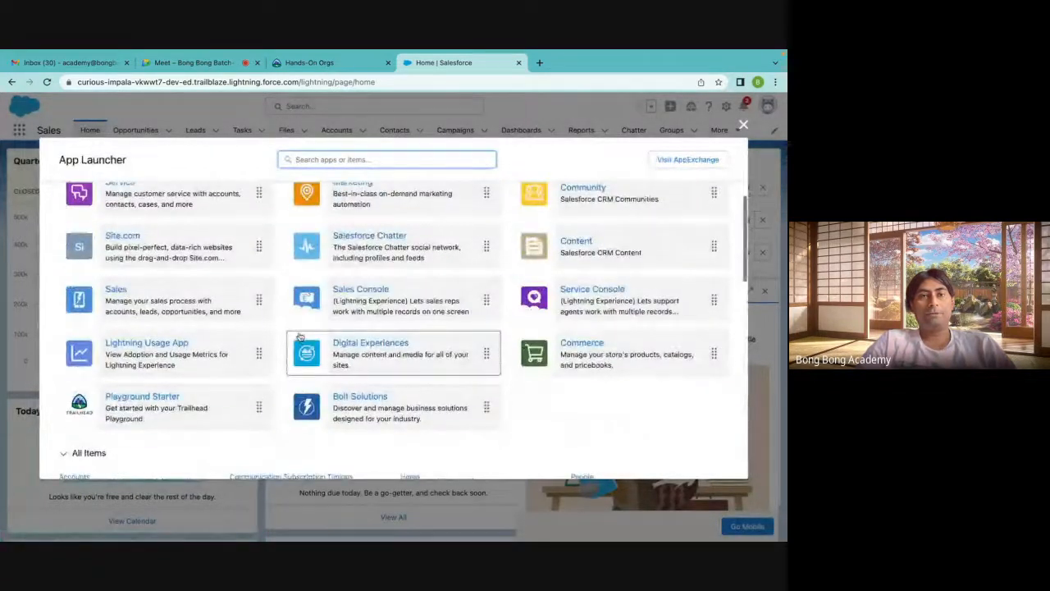
scroll(271, 328, up, 1)
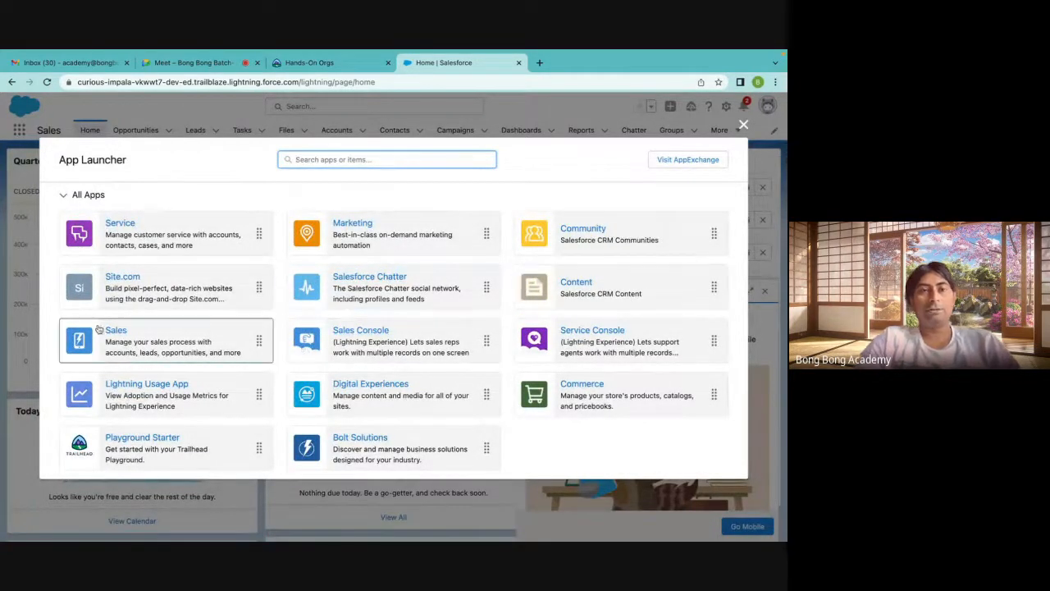
click(743, 126)
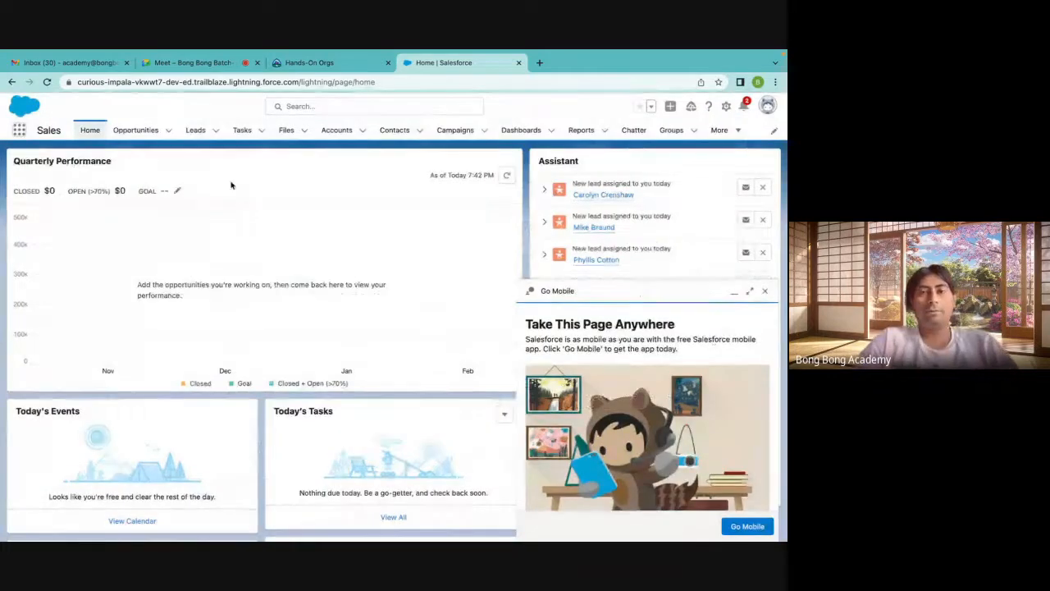
click(764, 292)
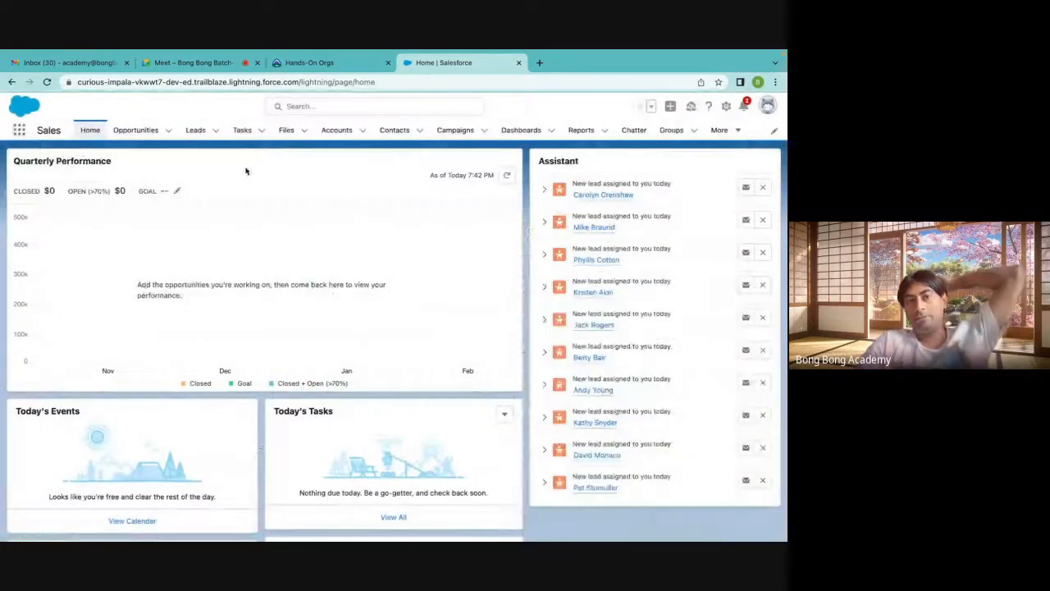
Step: On Leads, switch between All Open Leads and My Unread Leads, finishing on All Open Leads
click(195, 133)
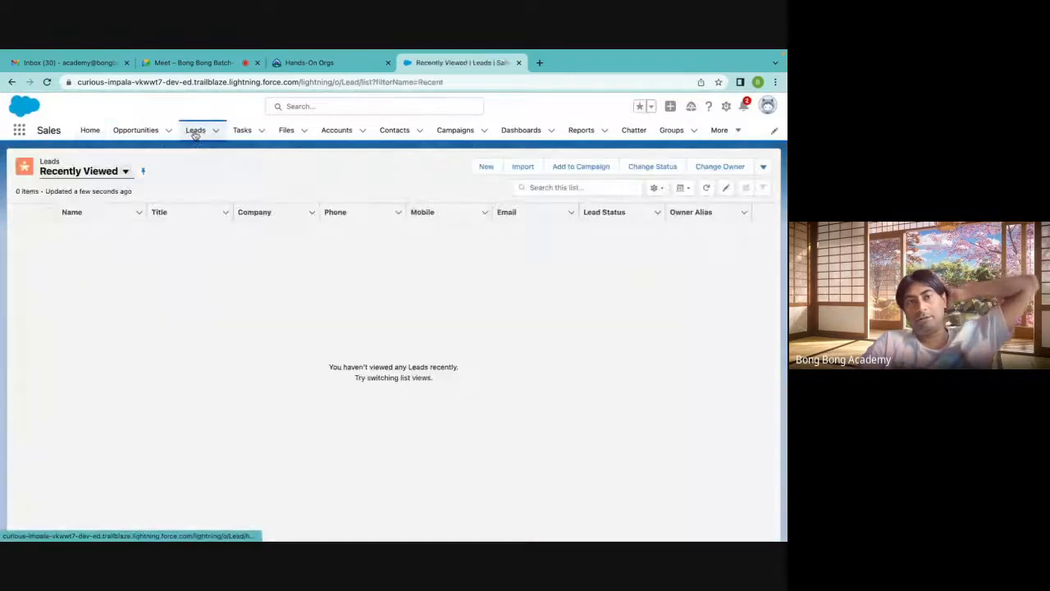
click(124, 171)
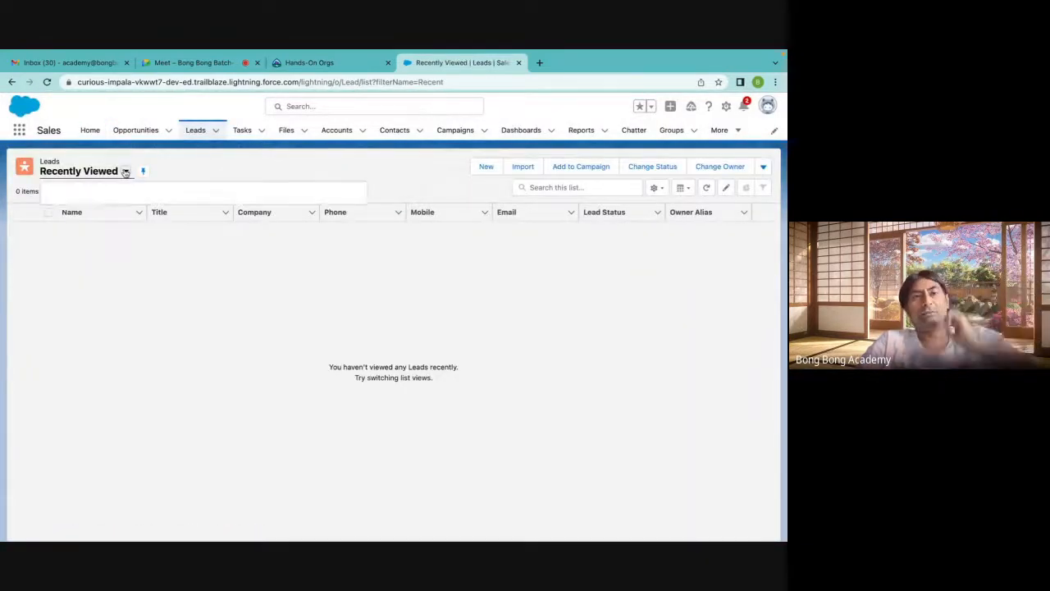
click(106, 211)
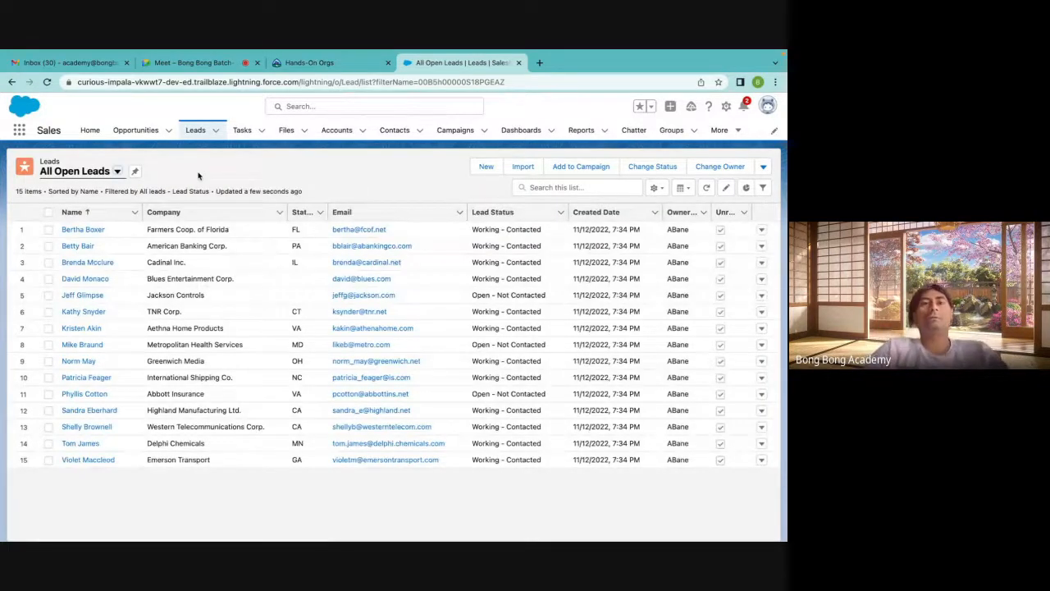
click(107, 173)
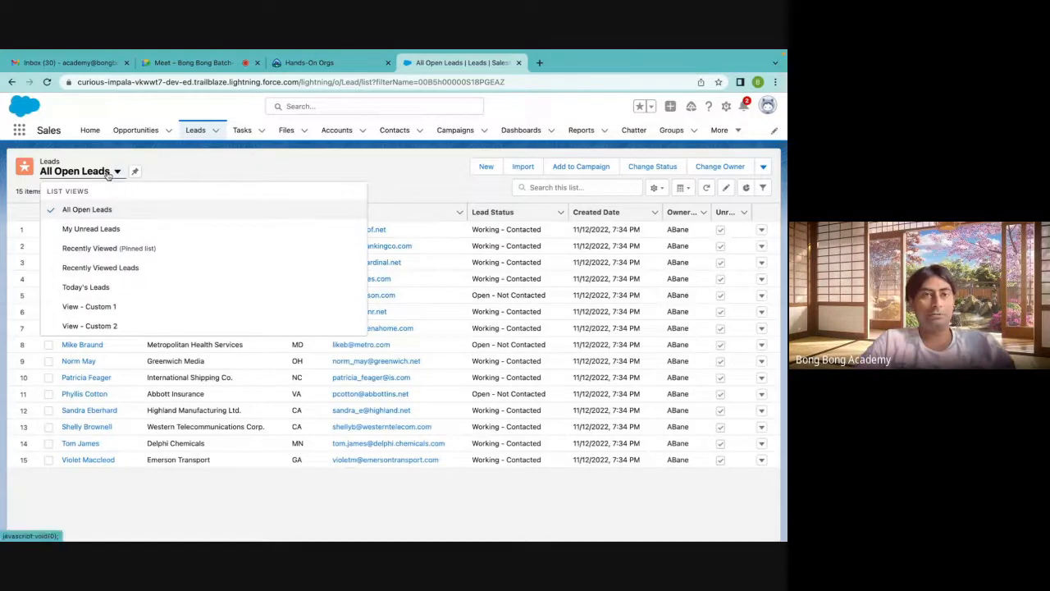
click(99, 230)
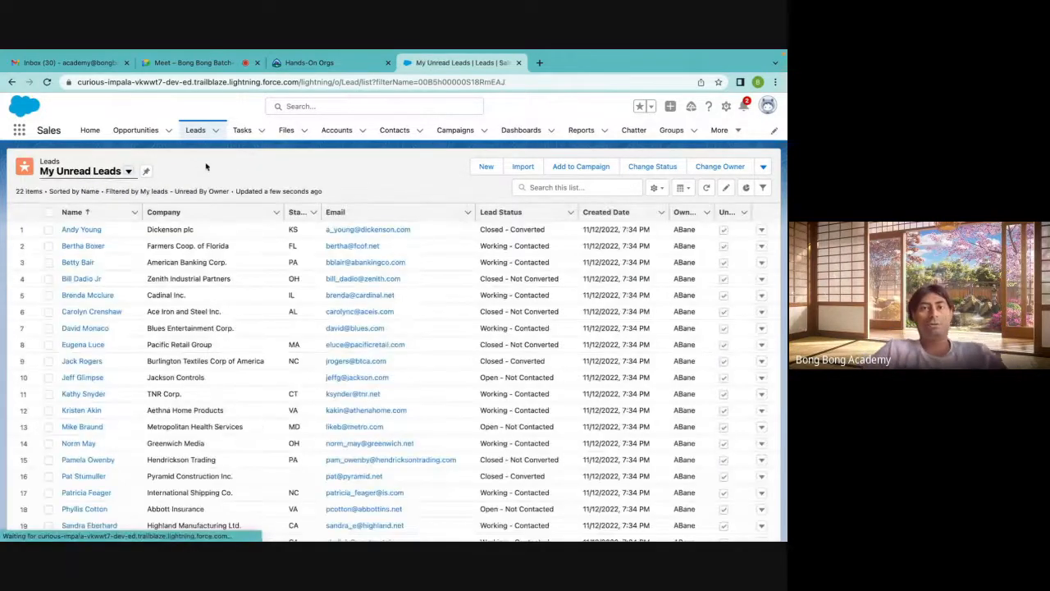
scroll(236, 289, down, 2)
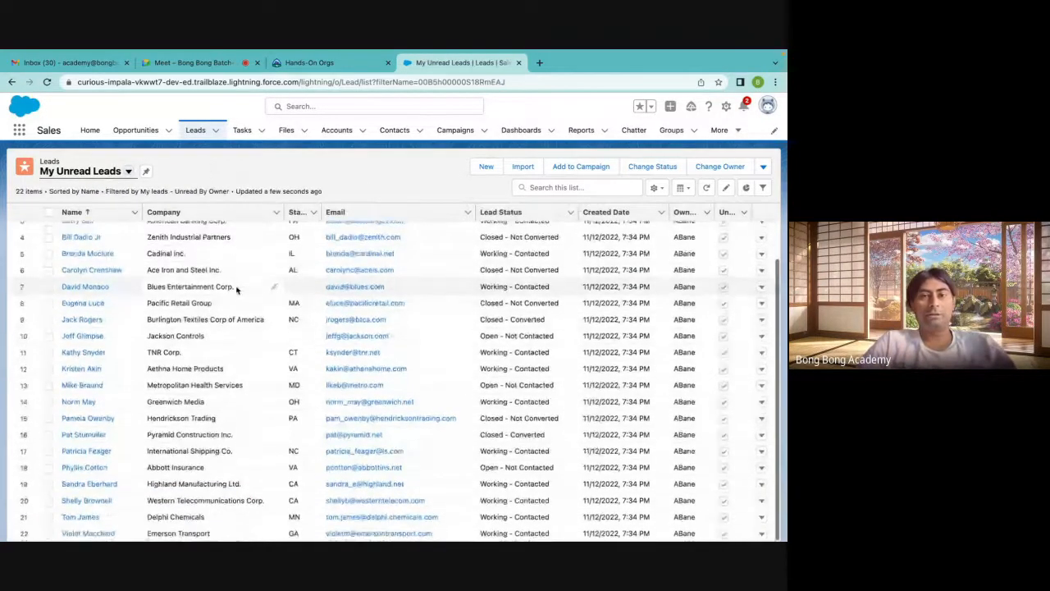
scroll(236, 289, up, 2)
click(128, 171)
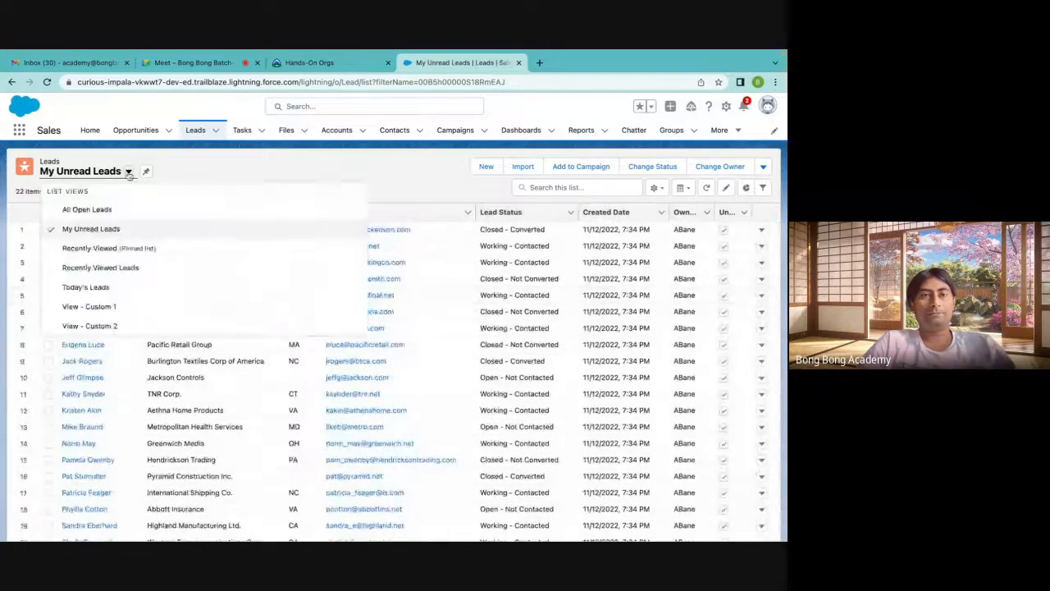
click(87, 210)
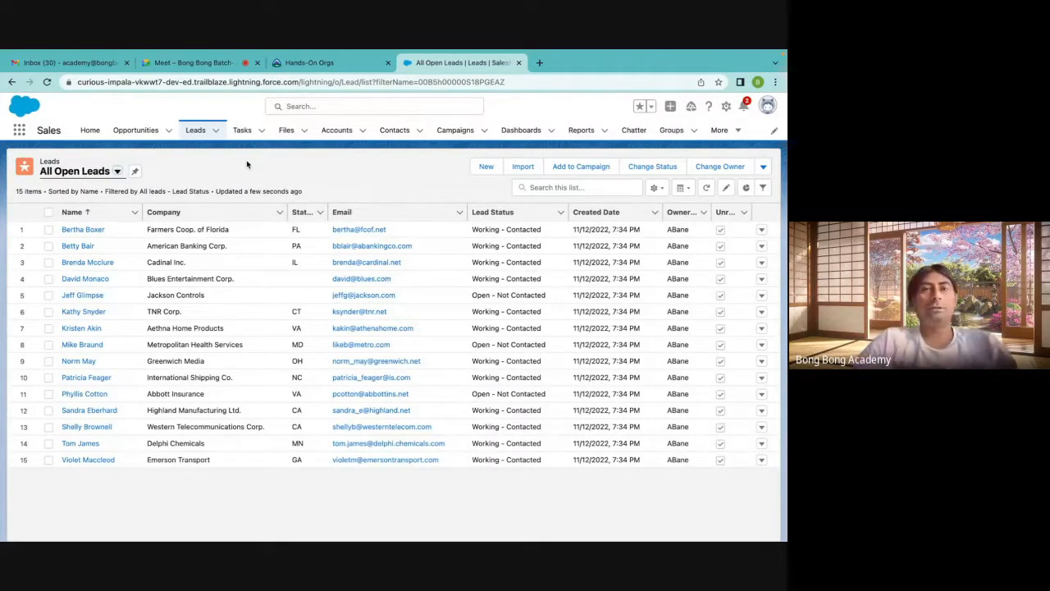
Step: Show the All Opportunities list view, then the All Accounts list view
click(139, 131)
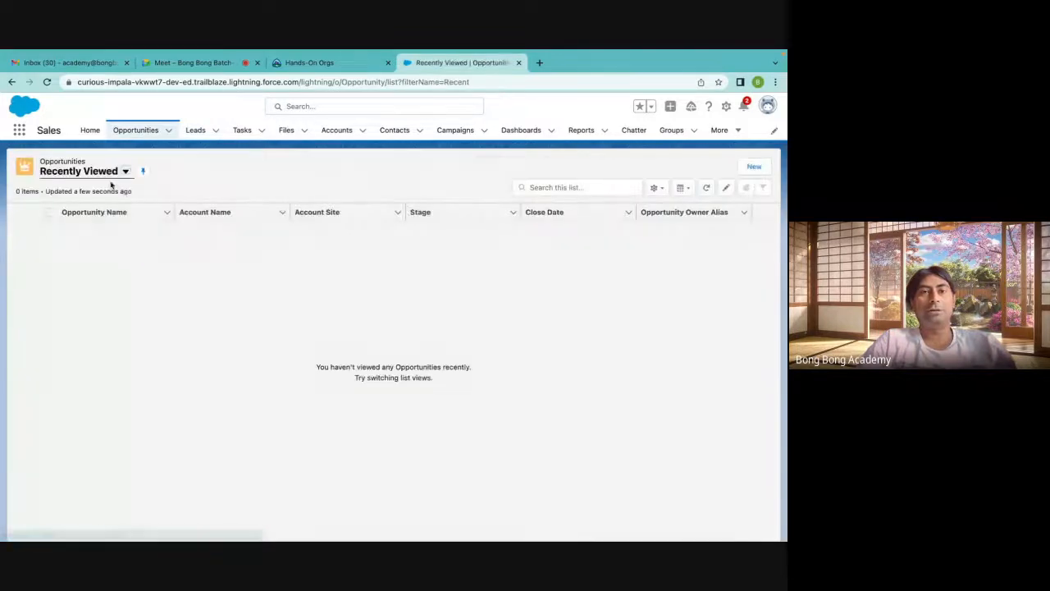
click(114, 174)
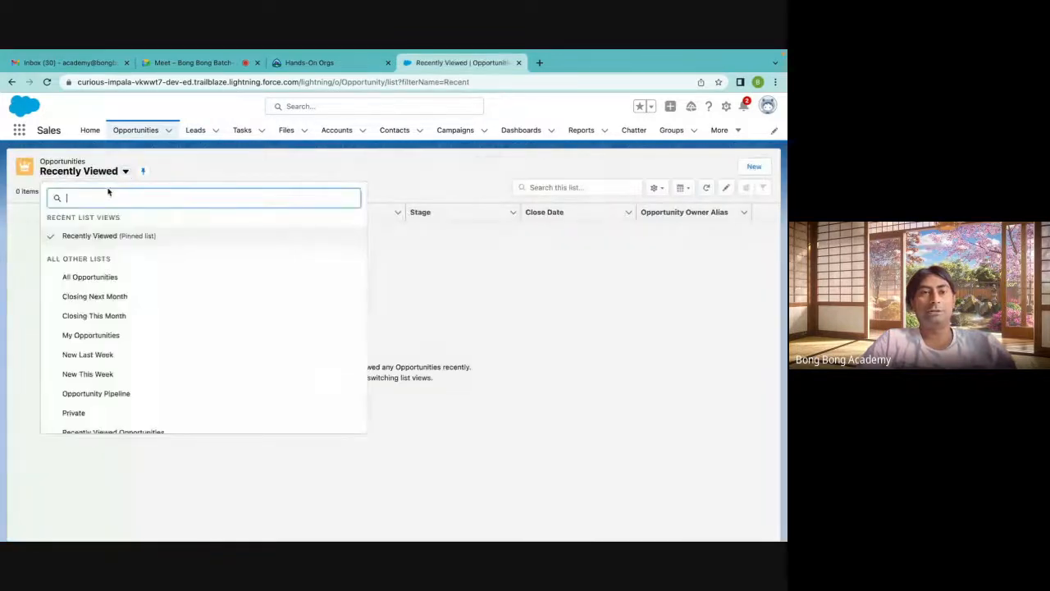
click(81, 278)
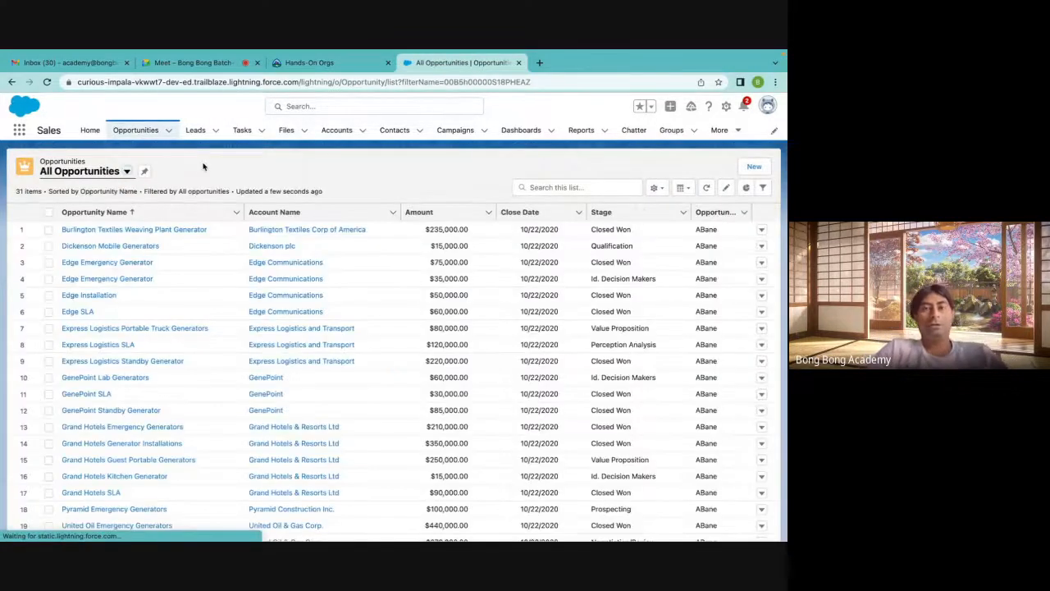
scroll(204, 301, down, 5)
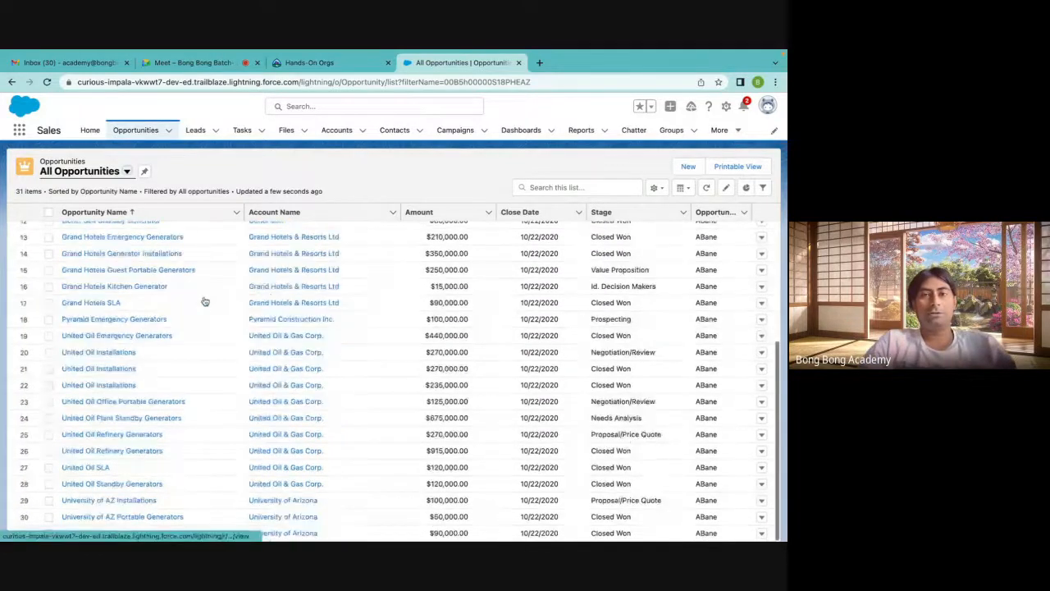
scroll(204, 300, up, 5)
click(338, 131)
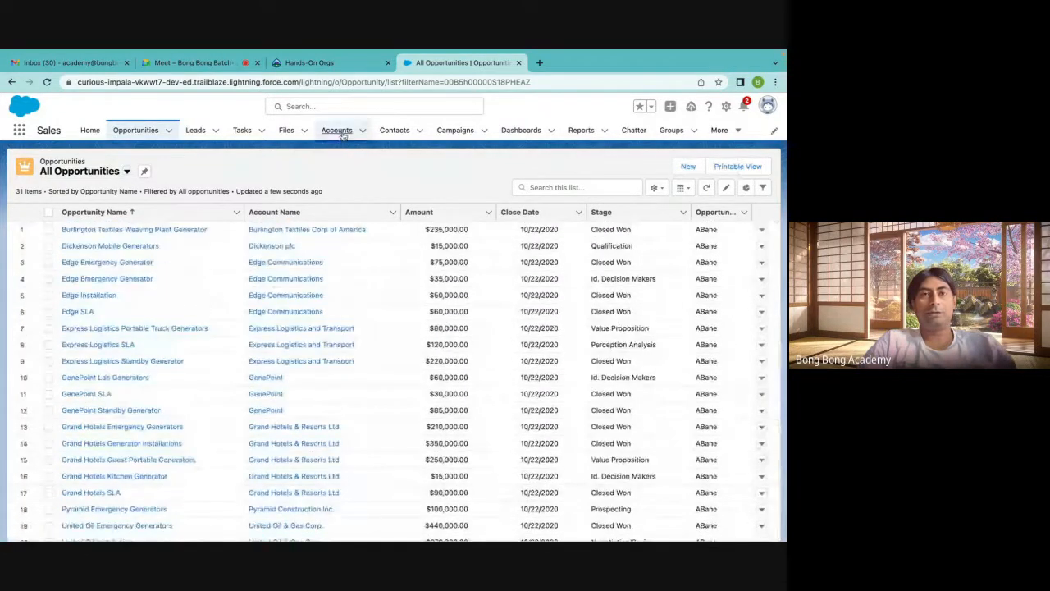
click(125, 170)
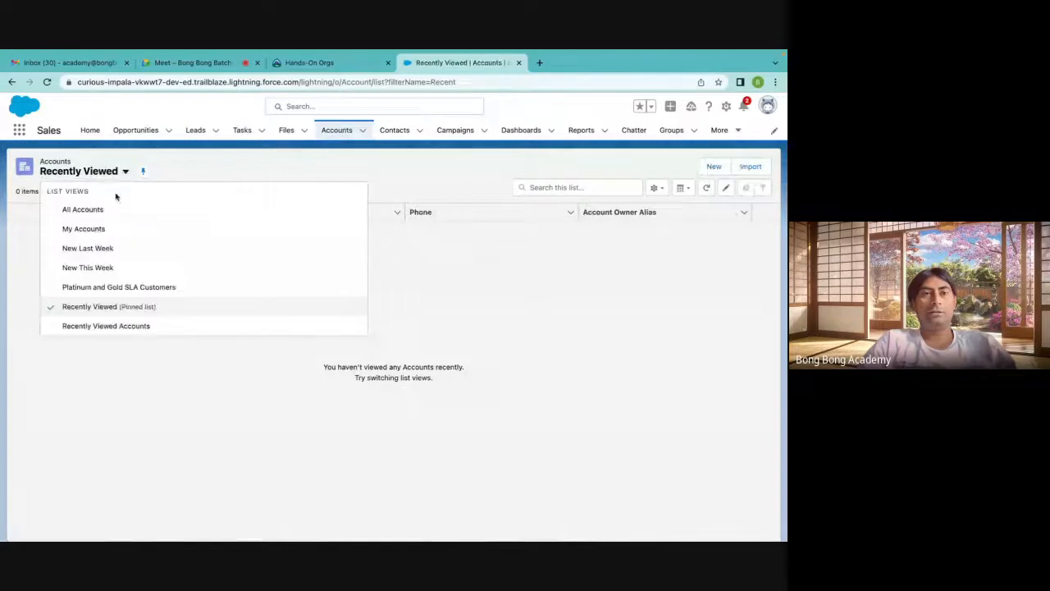
click(94, 209)
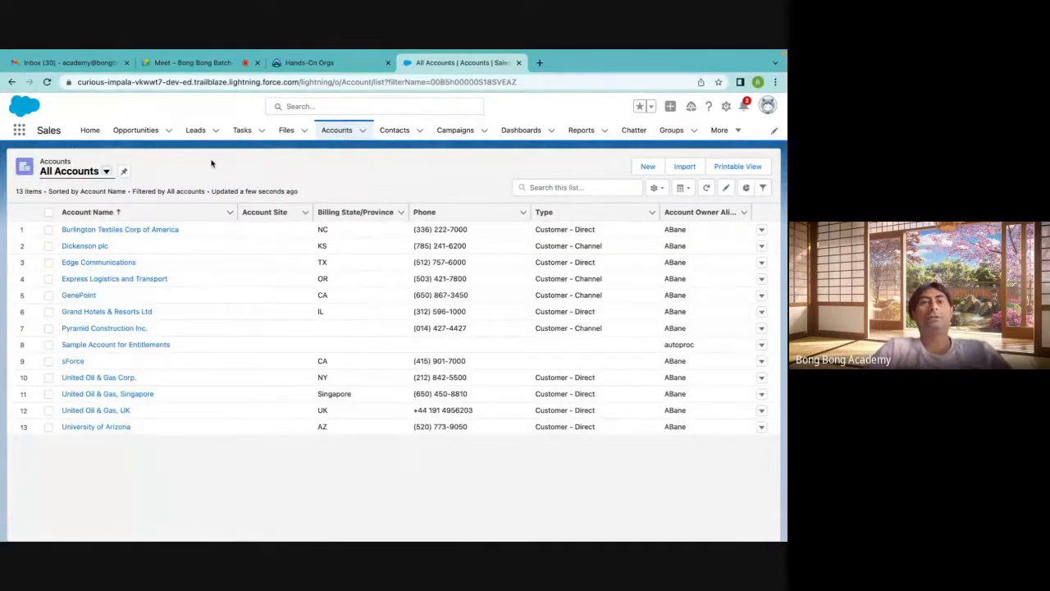
Step: Open the Dickenson plc contact from All Contacts, then return to the Contacts list
click(392, 130)
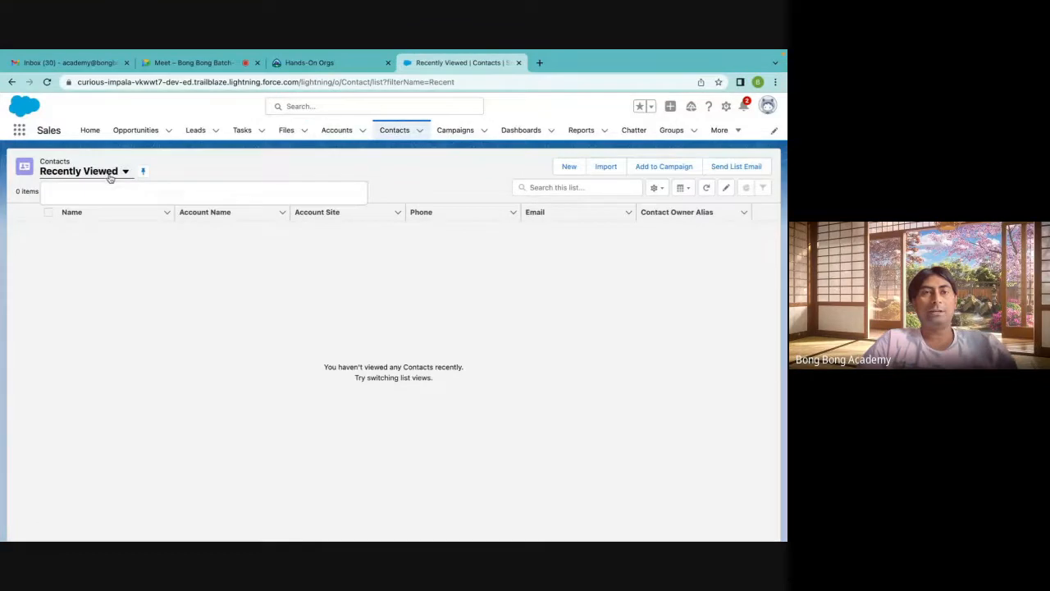
click(89, 210)
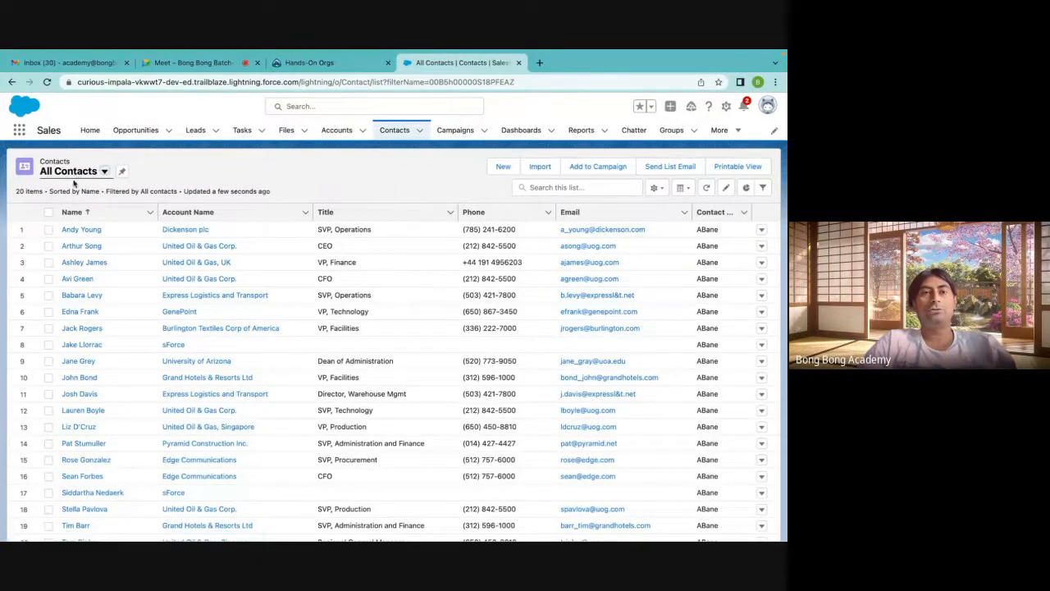
click(83, 231)
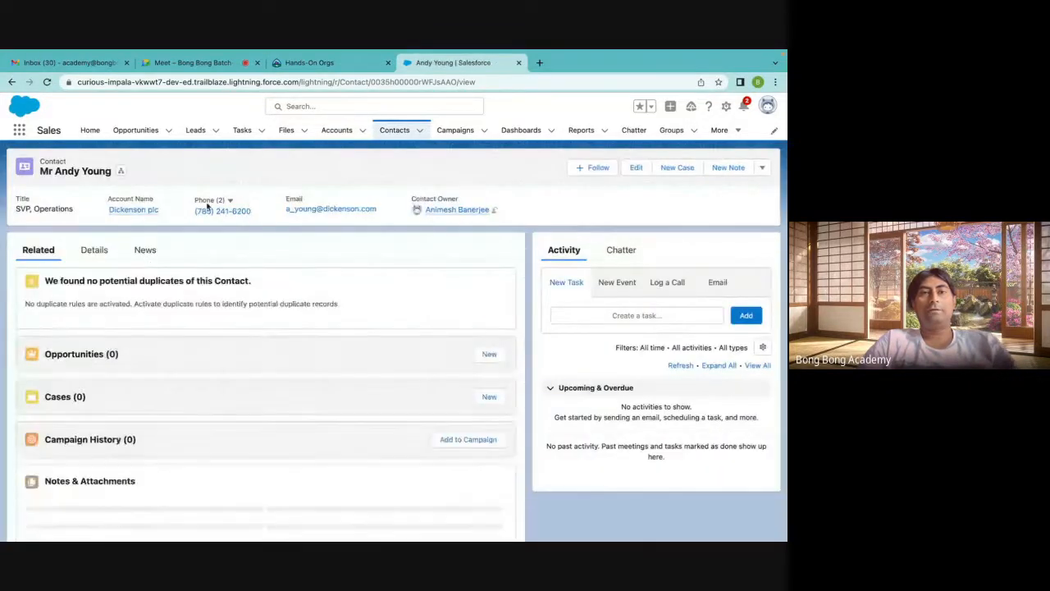
click(394, 130)
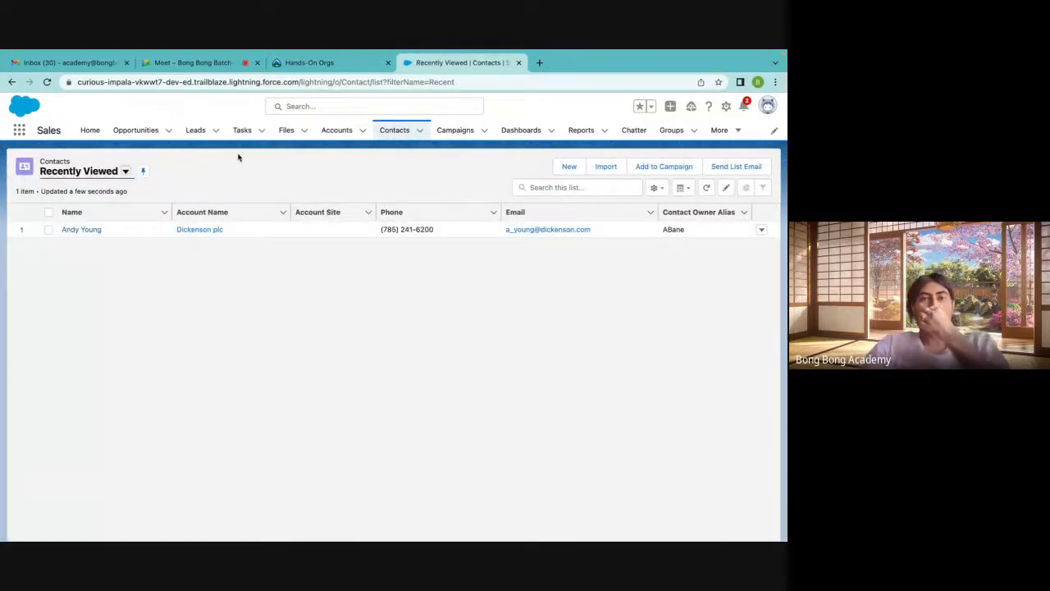
Step: Pin All Contacts as the default view, briefly visit Campaigns, then return to Contacts
click(124, 172)
click(104, 210)
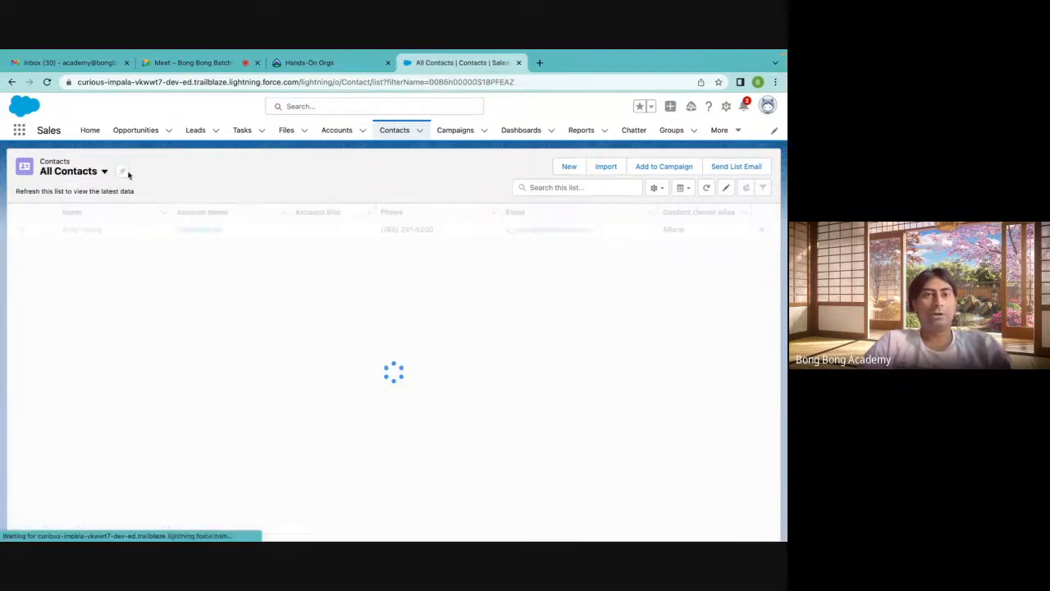
click(123, 172)
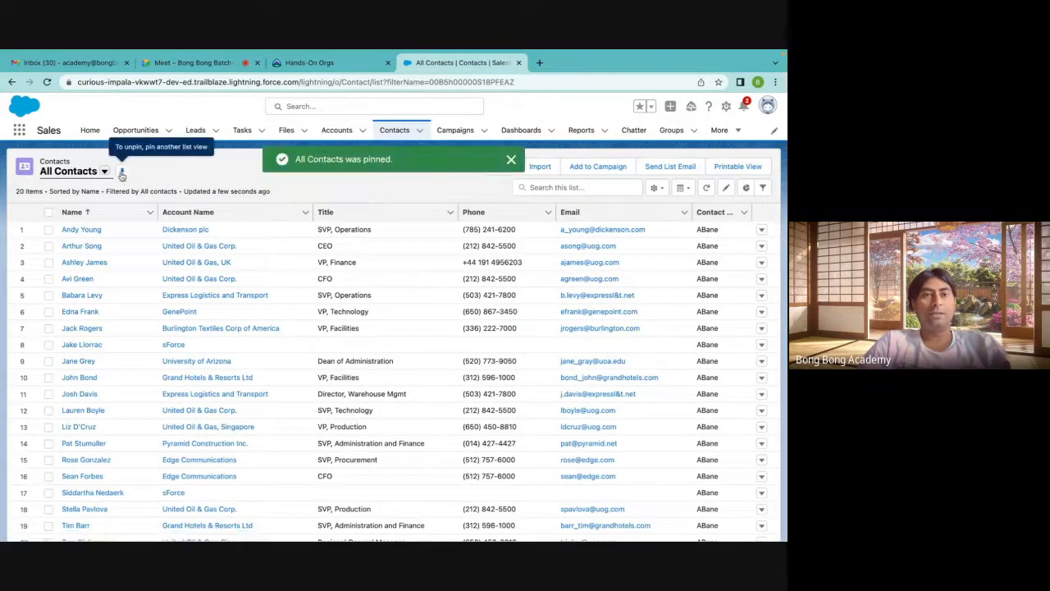
click(451, 133)
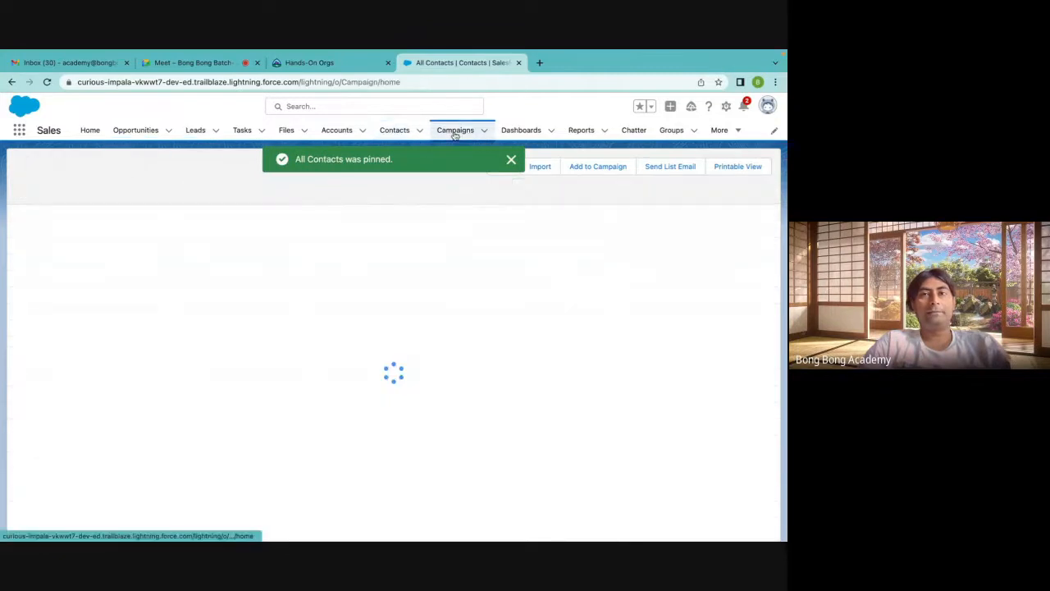
click(393, 130)
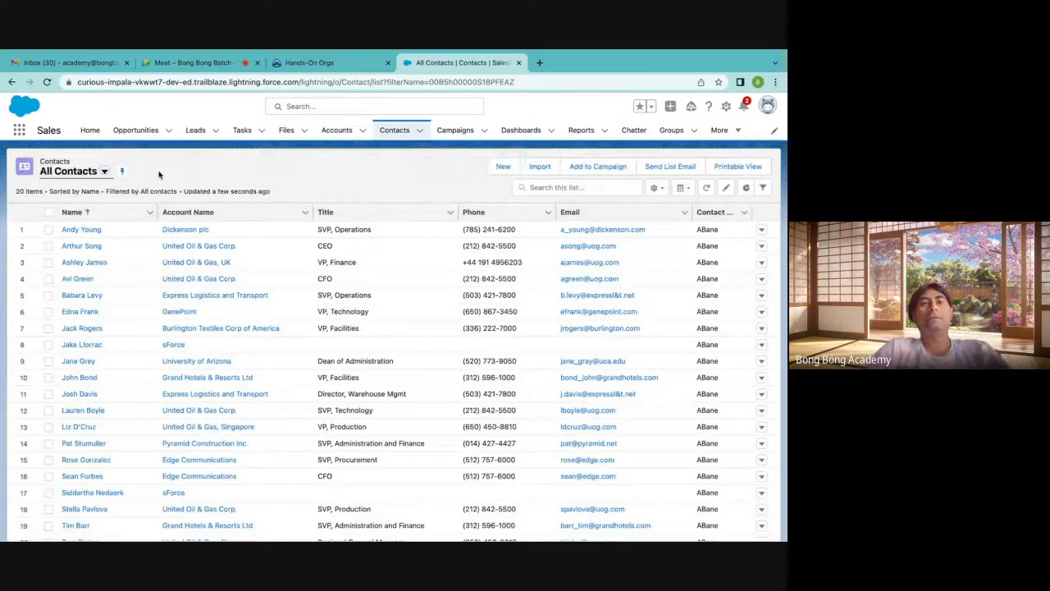
Step: Check the saved contact list views, then open the All Contacts list-view controls menu
click(103, 172)
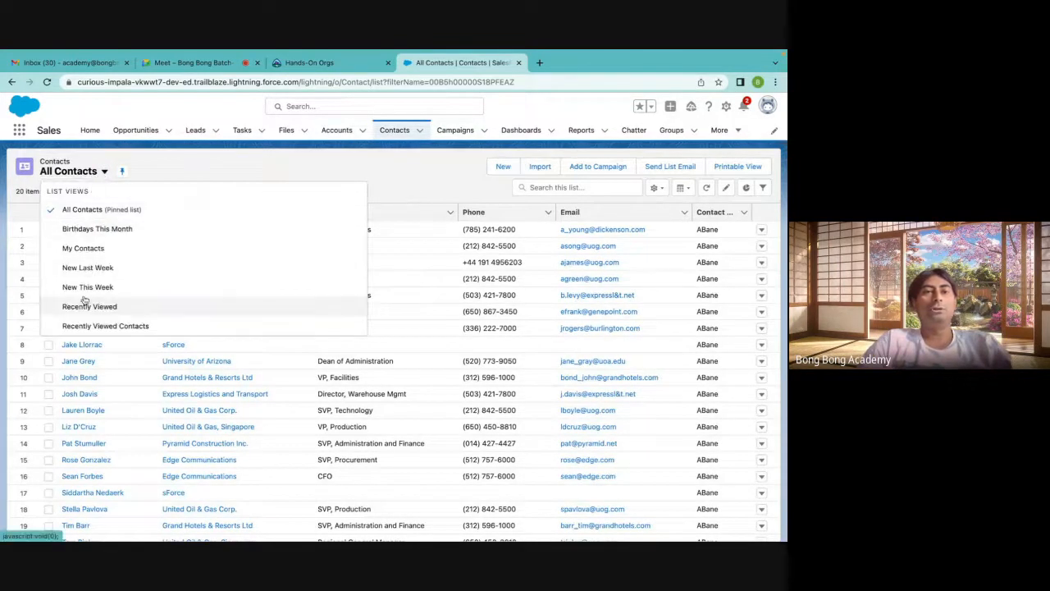
click(151, 166)
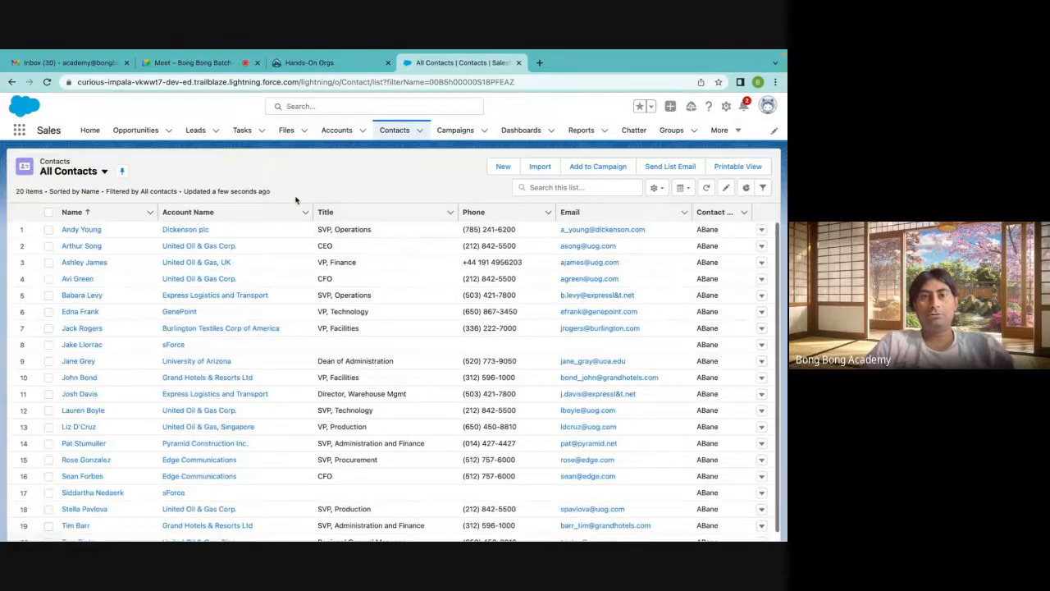
click(509, 215)
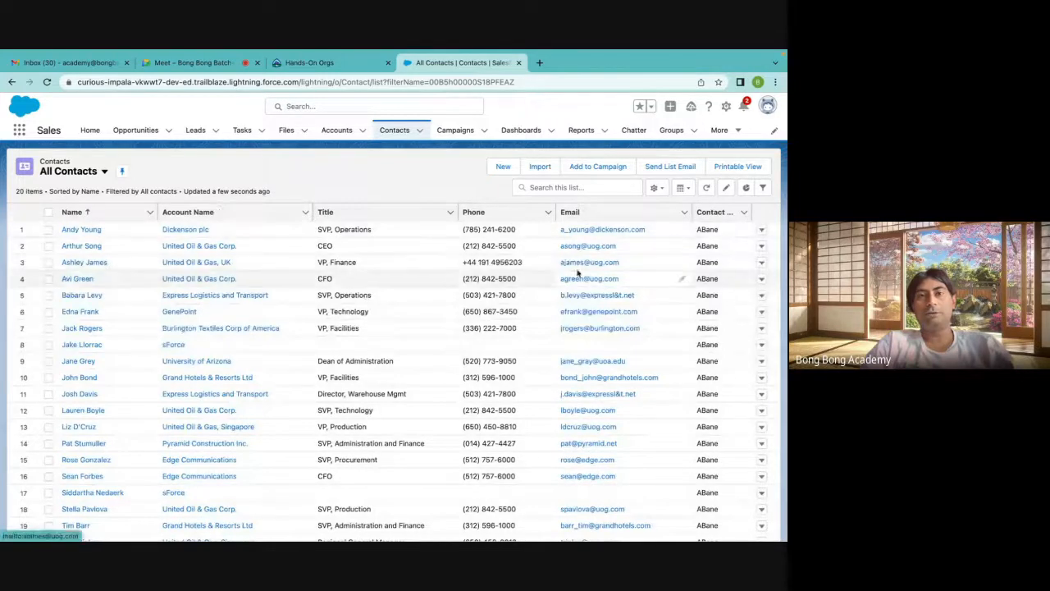
click(655, 187)
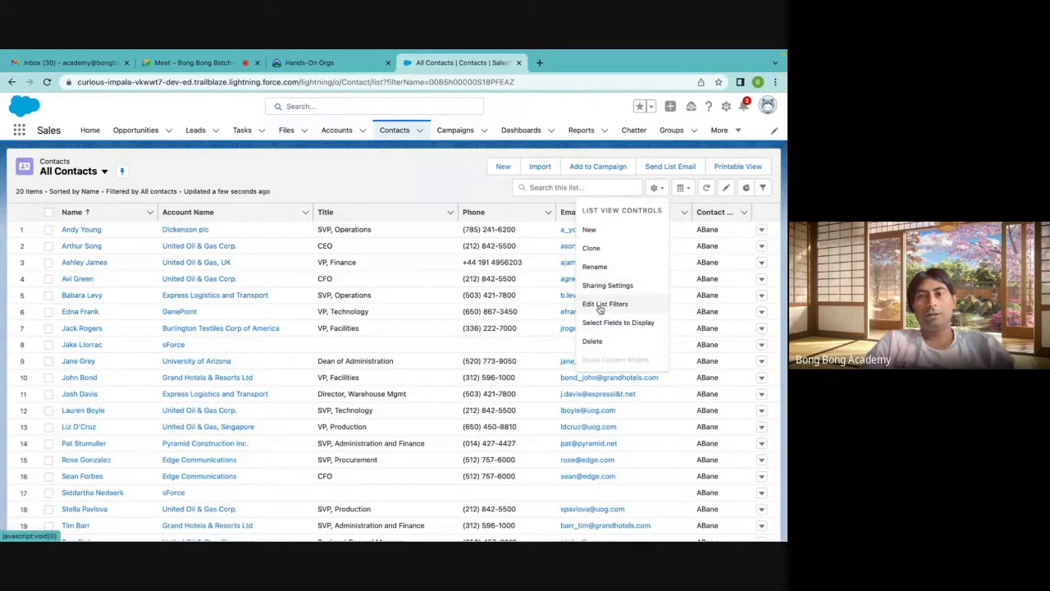
Step: Add Account ID to the visible fields of the All Contacts list
click(596, 325)
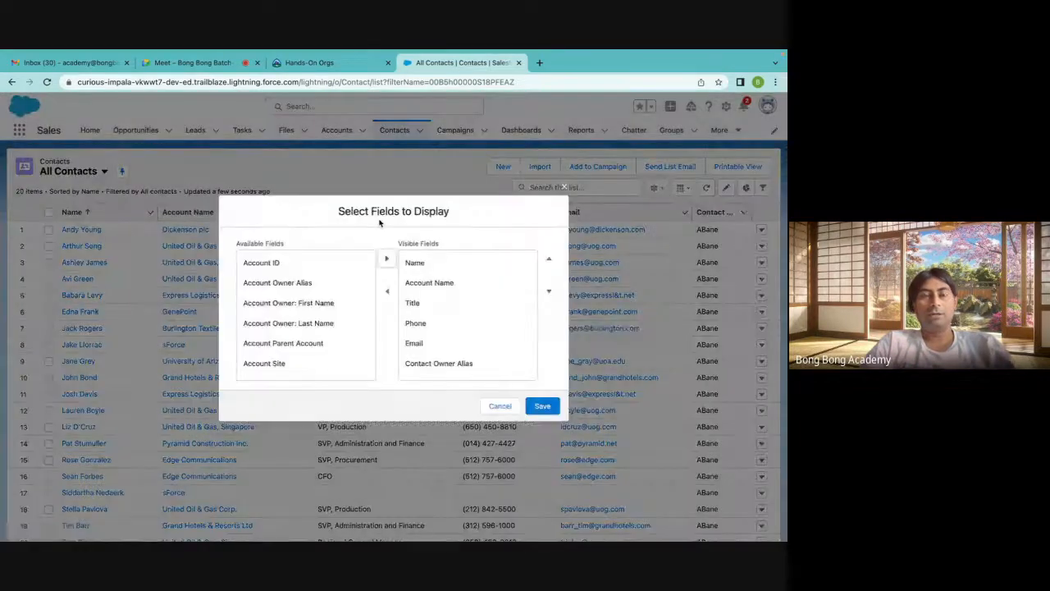
scroll(328, 316, down, 10)
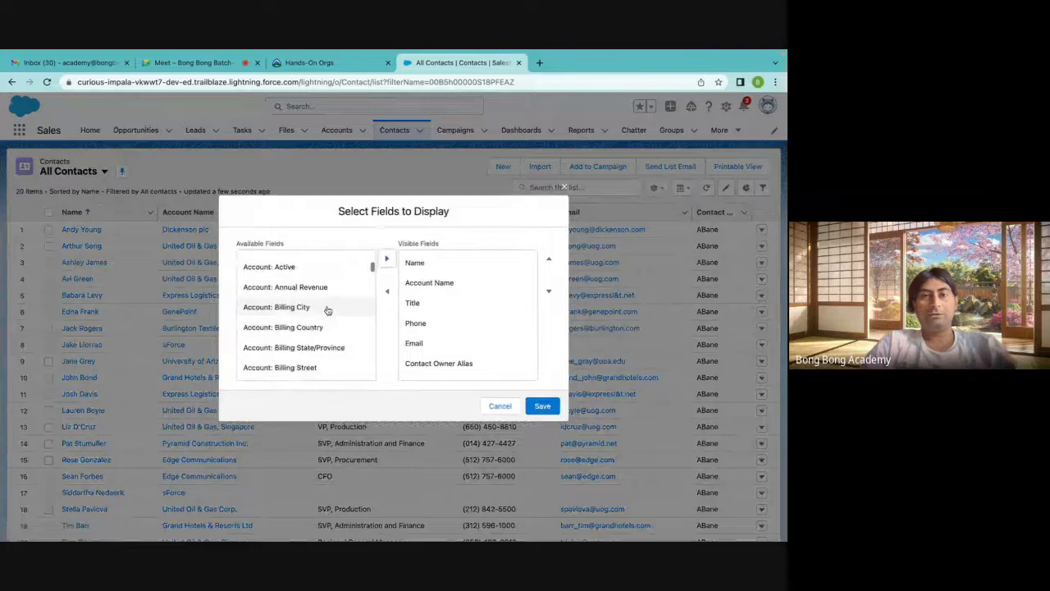
scroll(327, 309, down, 15)
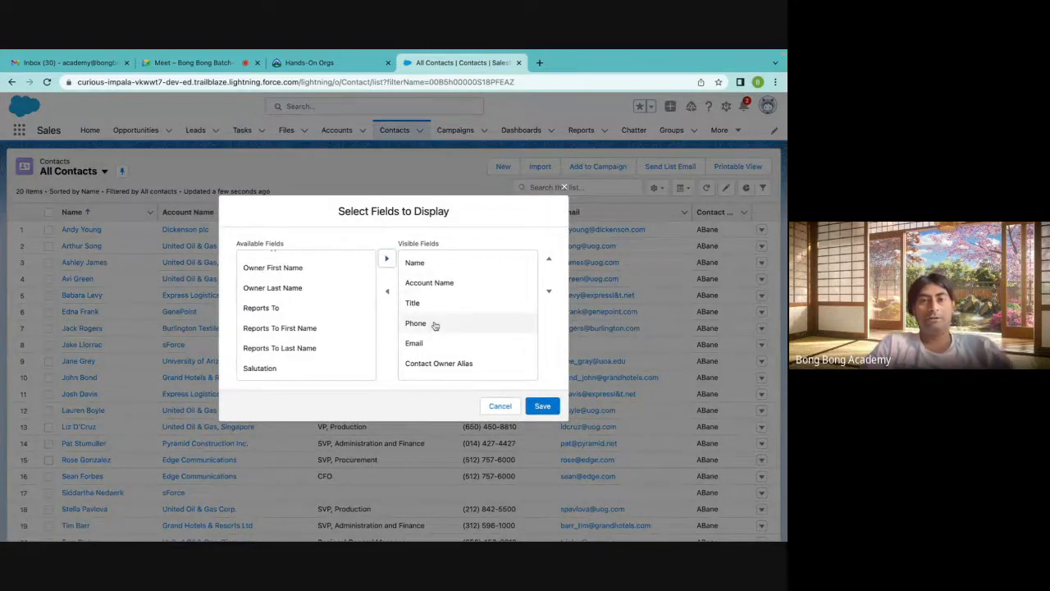
scroll(351, 344, up, 20)
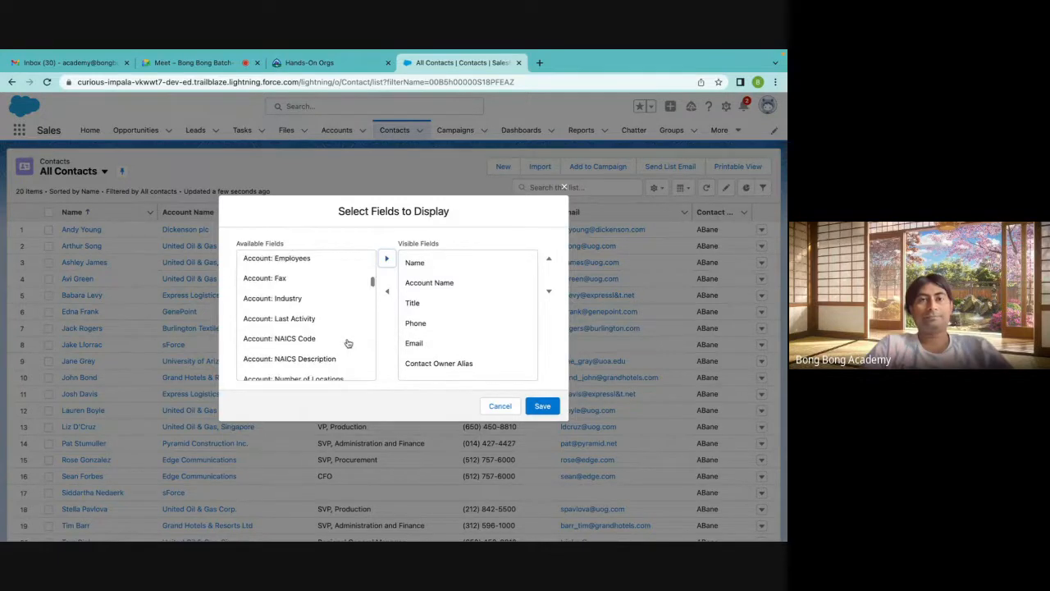
scroll(309, 282, down, 1)
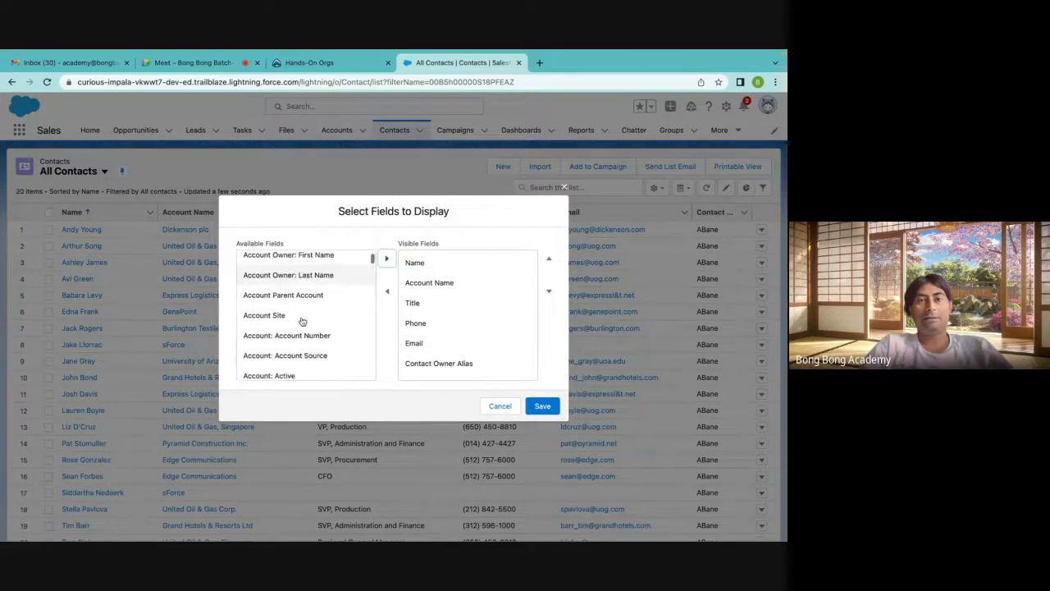
scroll(300, 274, up, 2)
click(293, 264)
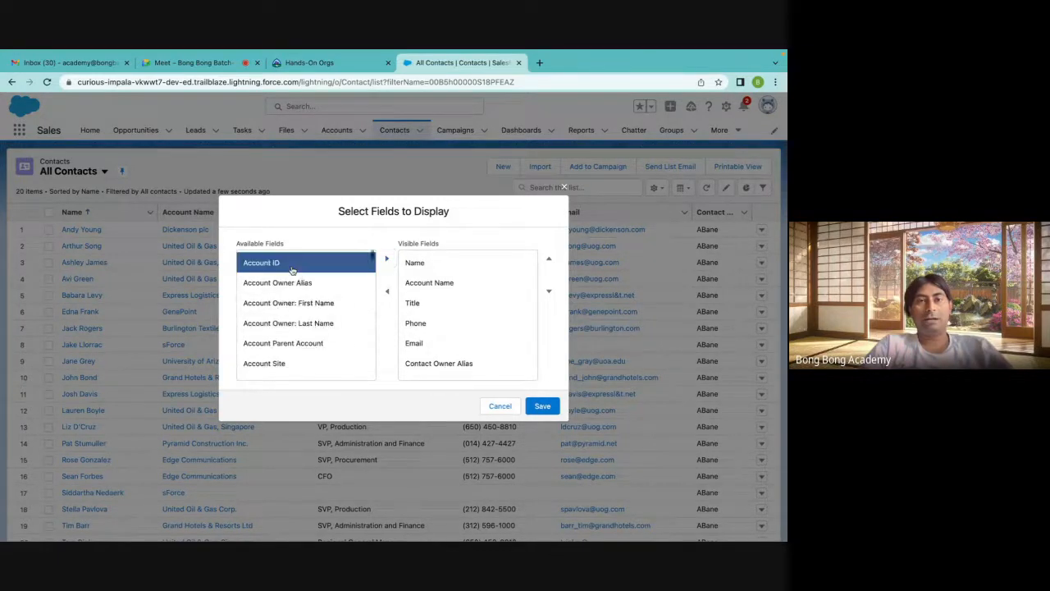
click(388, 260)
Step: Remove Contact Owner Alias, move Account ID directly under Name, and save
scroll(512, 328, down, 1)
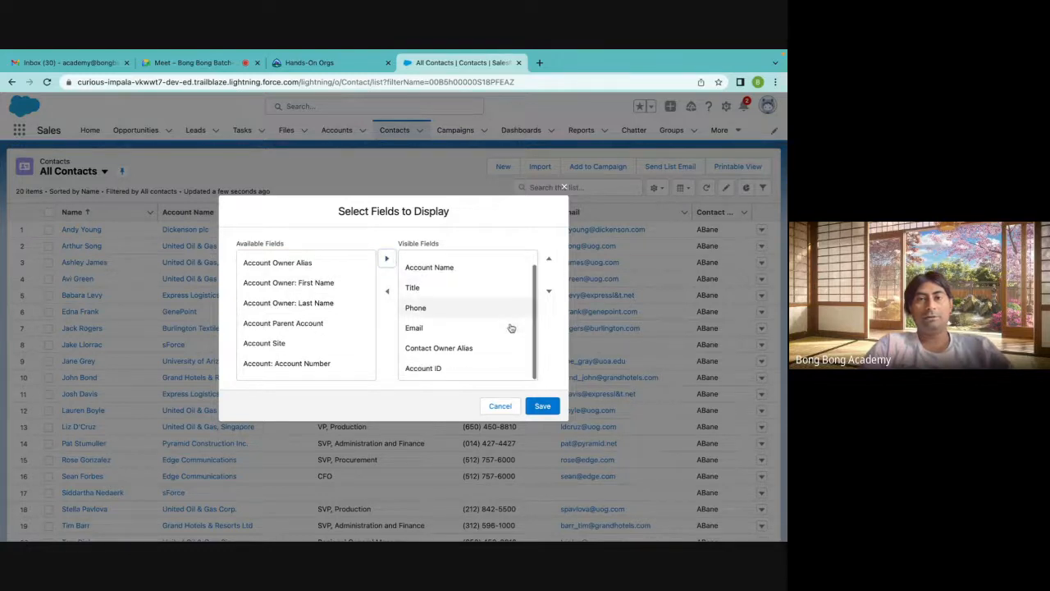
click(458, 352)
click(387, 290)
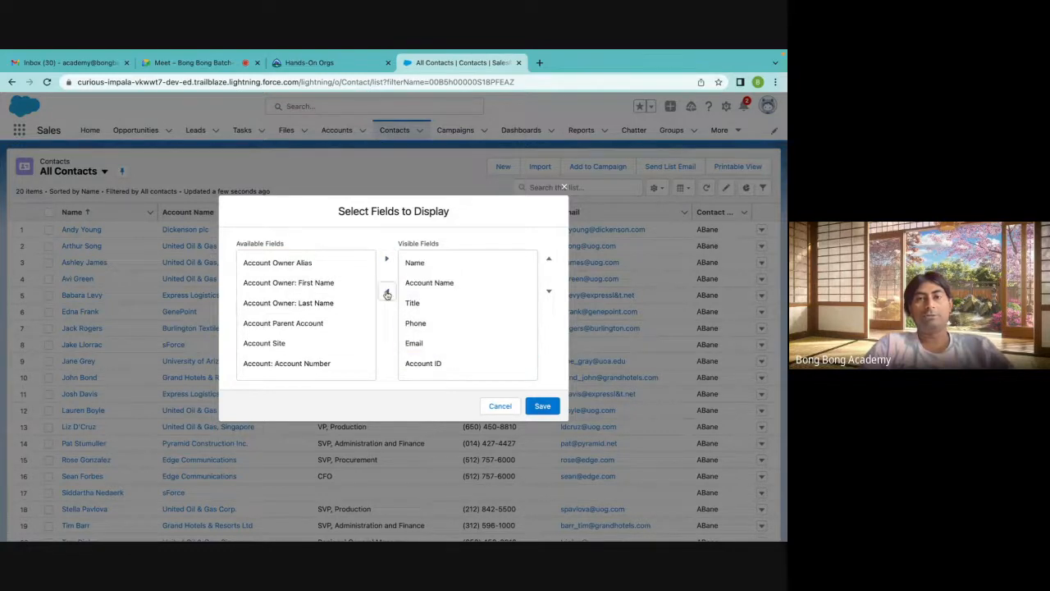
click(439, 363)
click(550, 259)
click(550, 259)
click(550, 259)
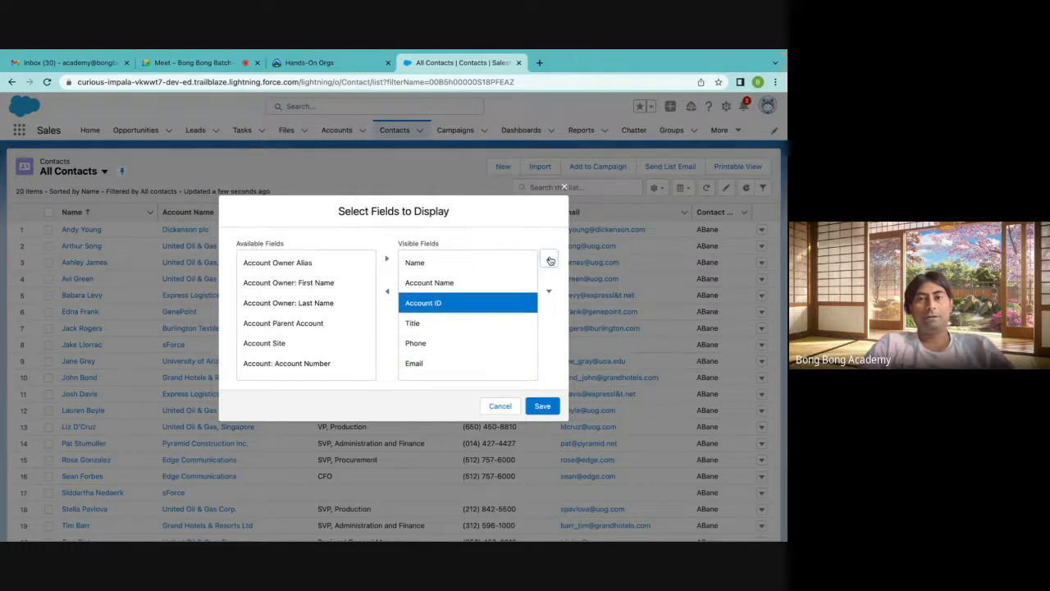
click(549, 259)
click(544, 406)
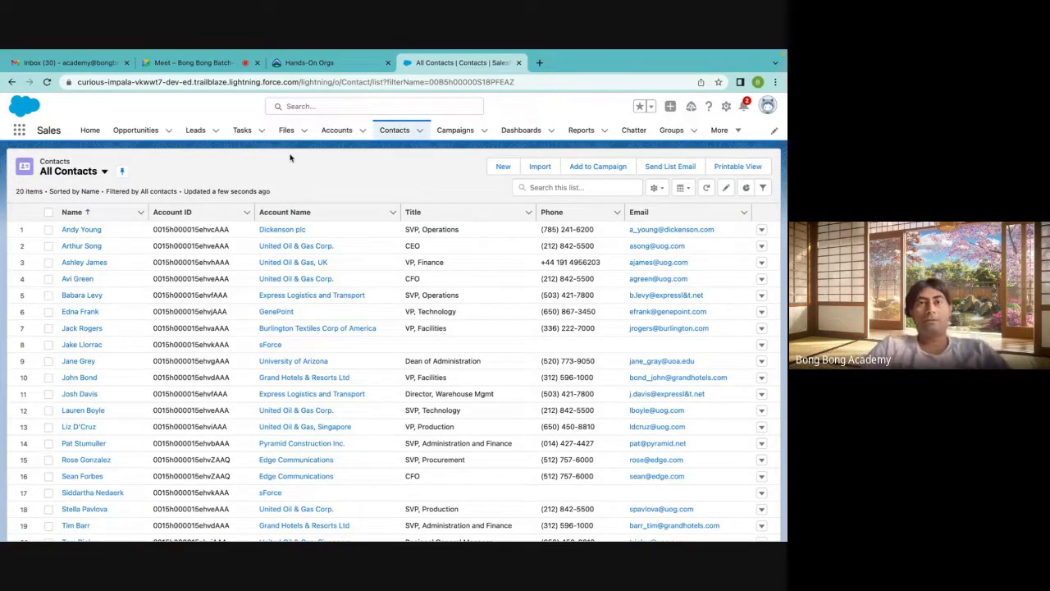
click(420, 132)
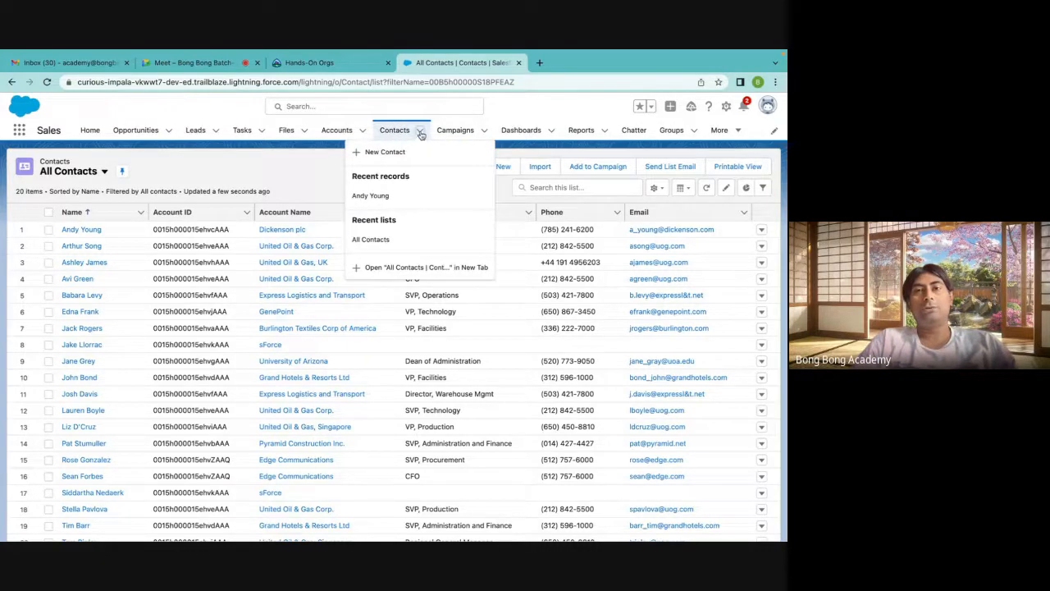
click(312, 168)
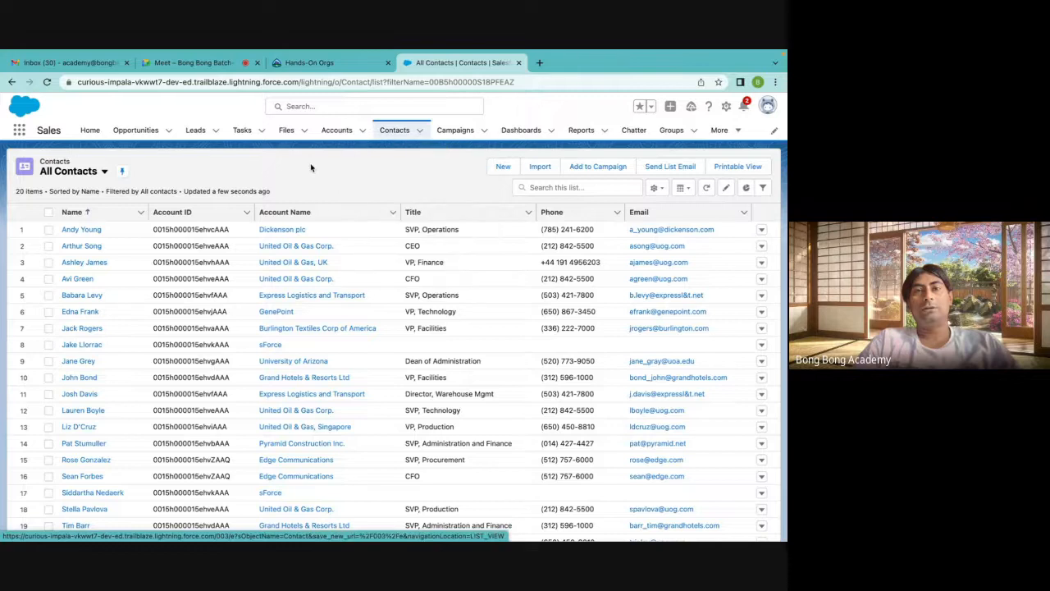
click(362, 132)
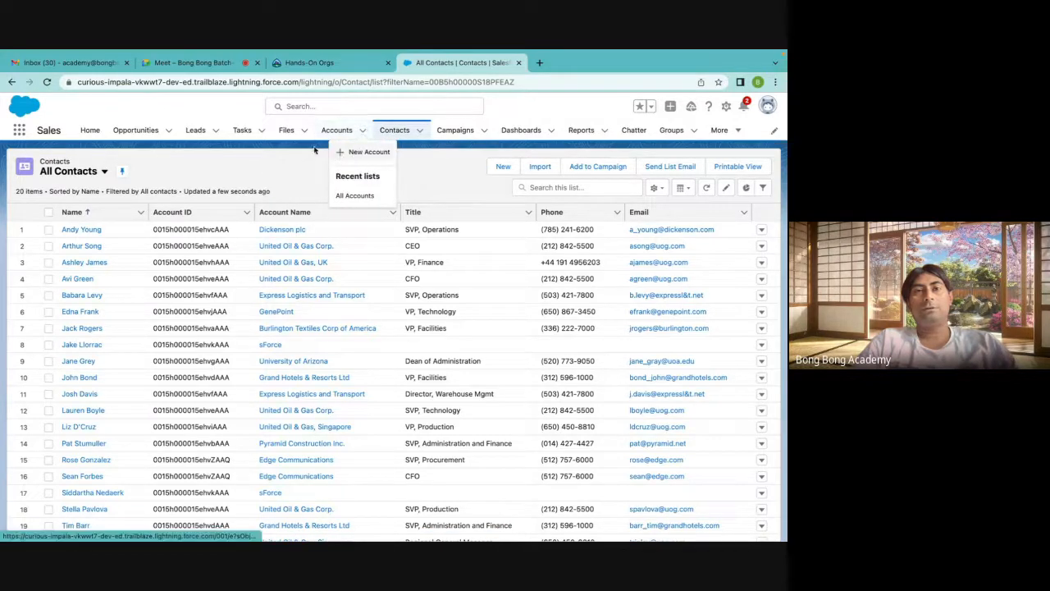
click(169, 132)
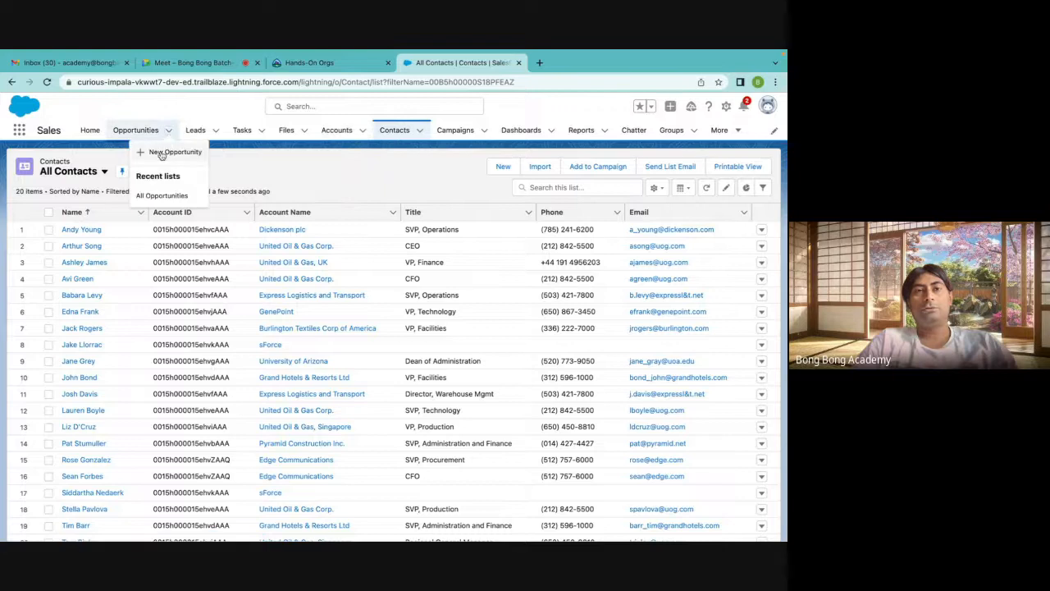
click(215, 131)
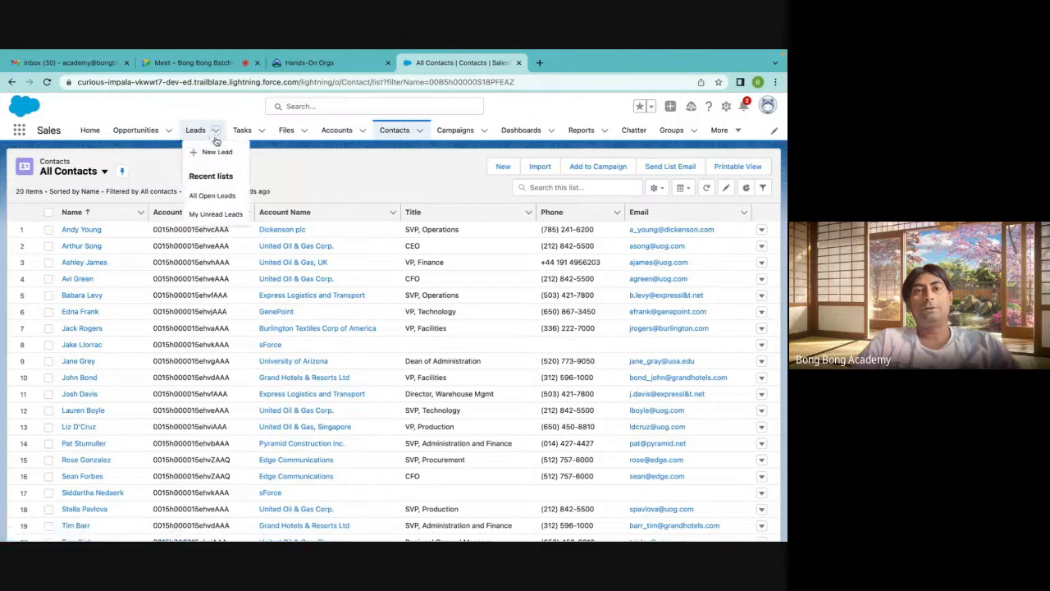
click(503, 167)
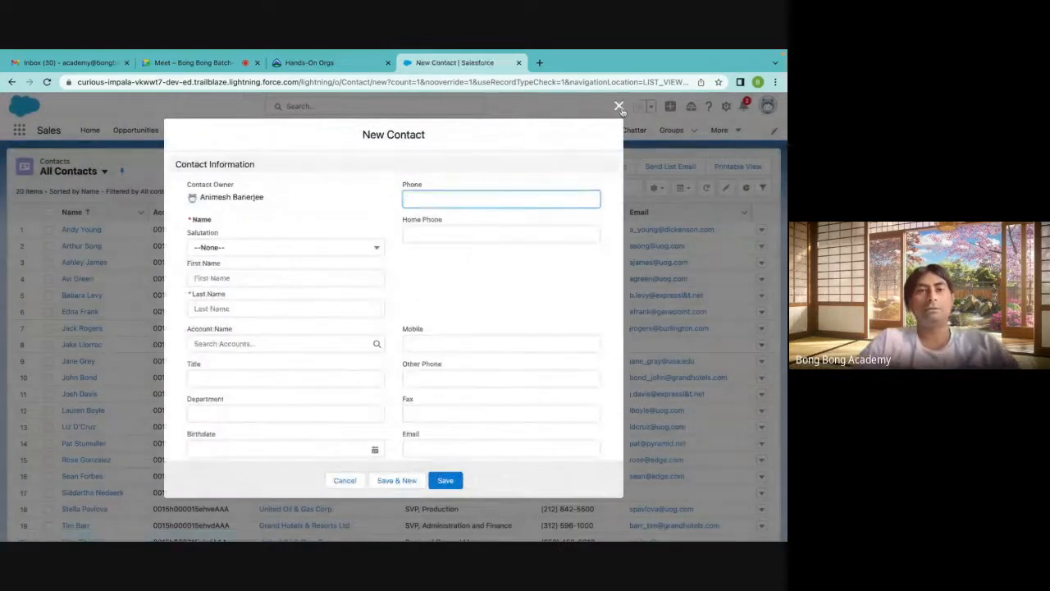
click(619, 106)
click(421, 130)
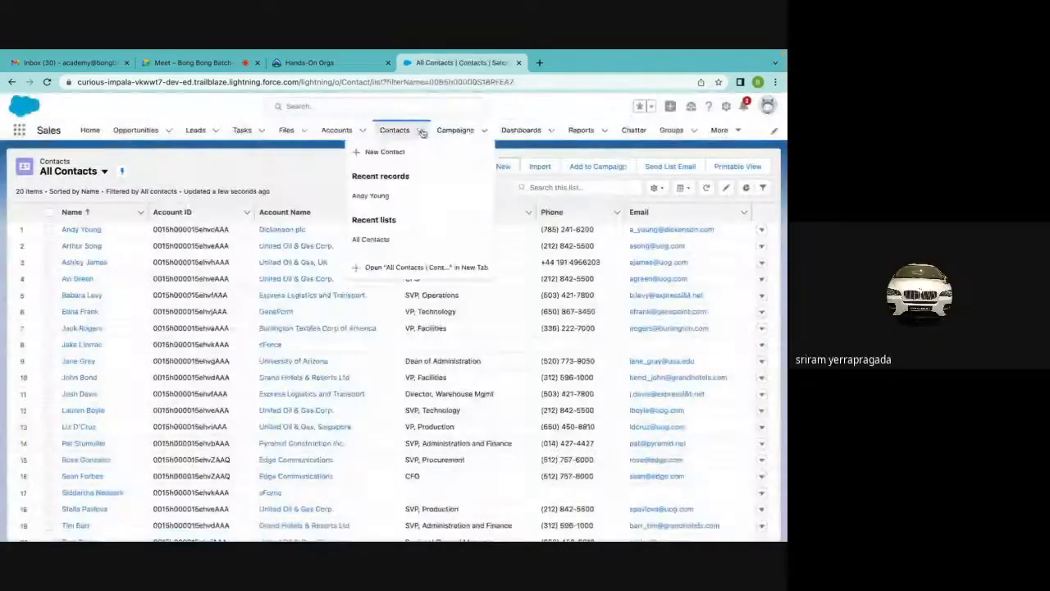
click(410, 149)
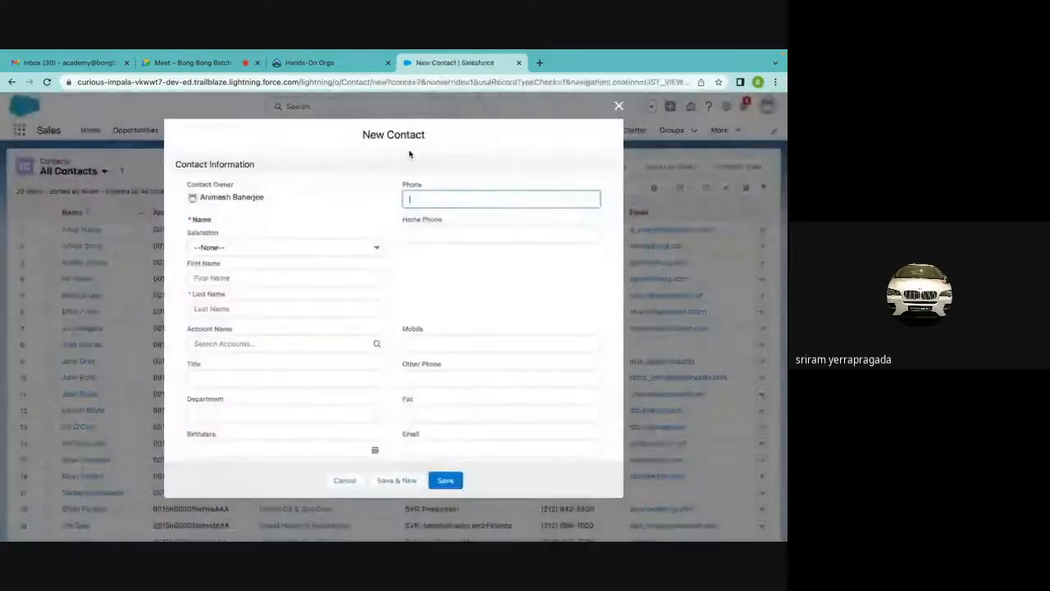
click(618, 106)
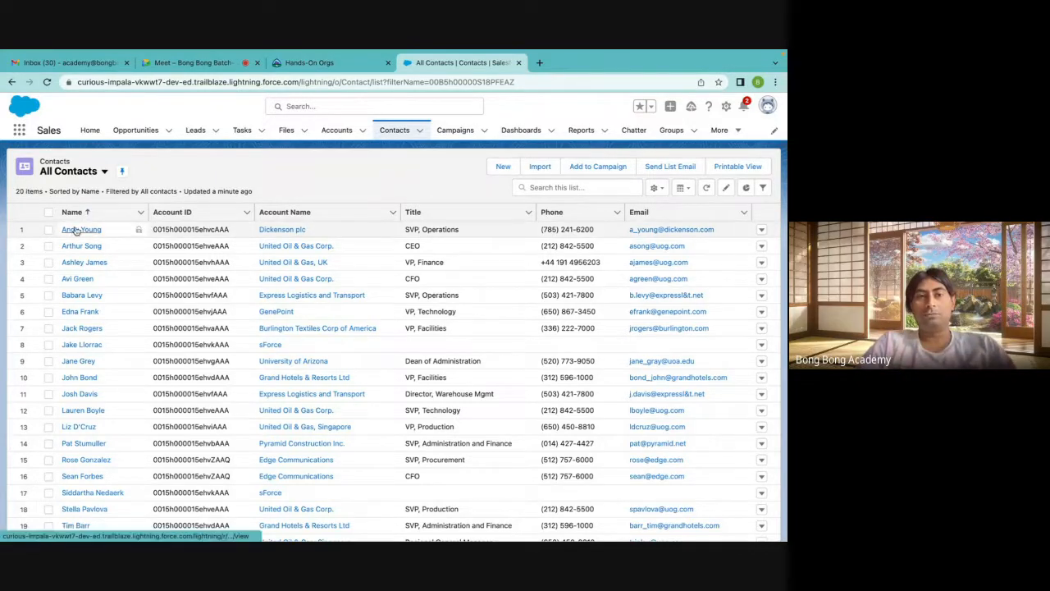
Step: Leave the Salesforce contacts list and bring up the Google Meet call tab
scroll(104, 382, down, 1)
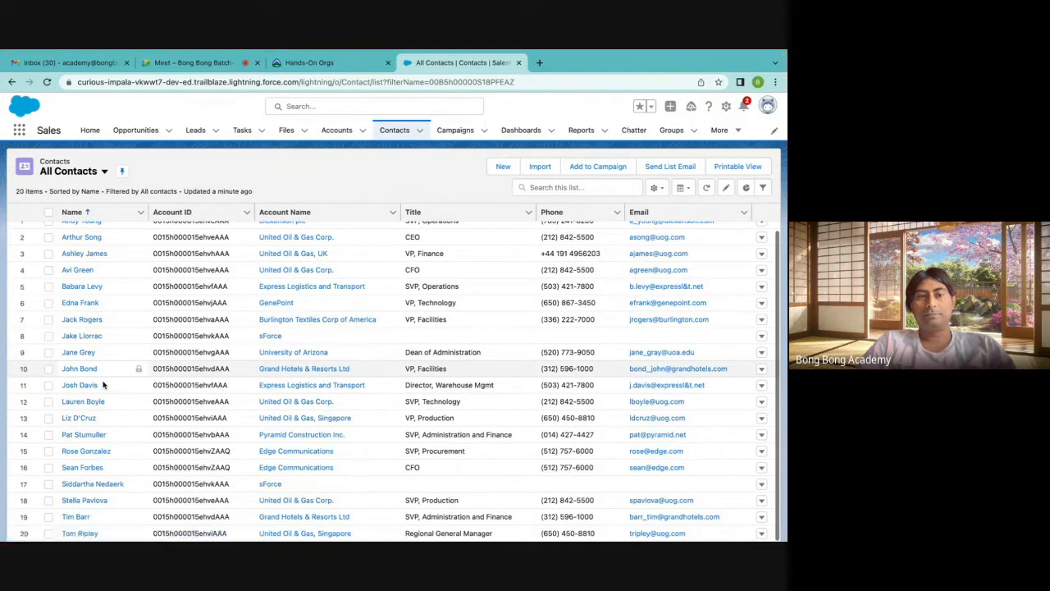
scroll(103, 382, up, 1)
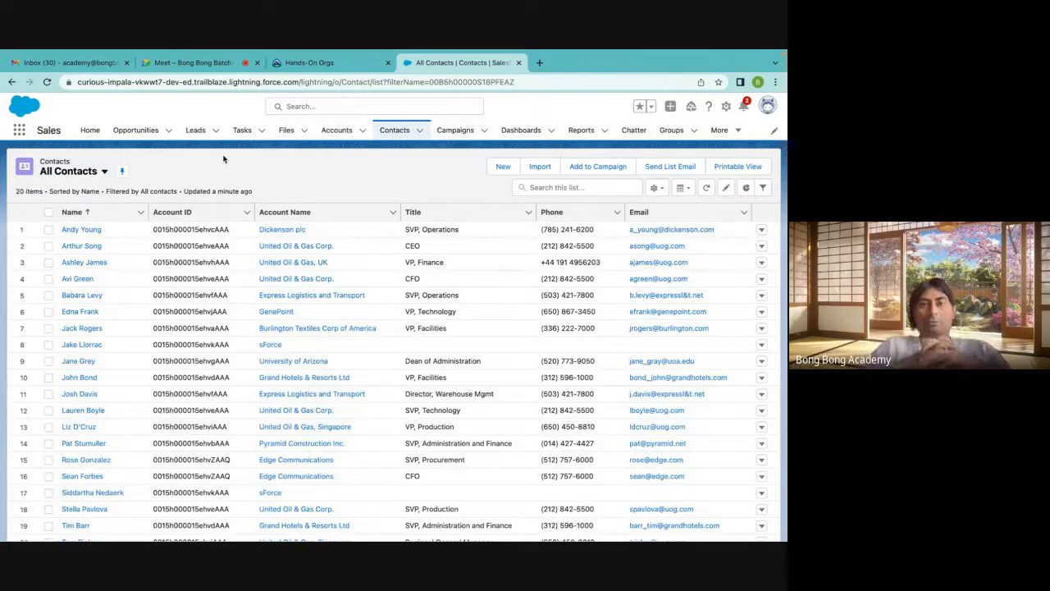
click(184, 63)
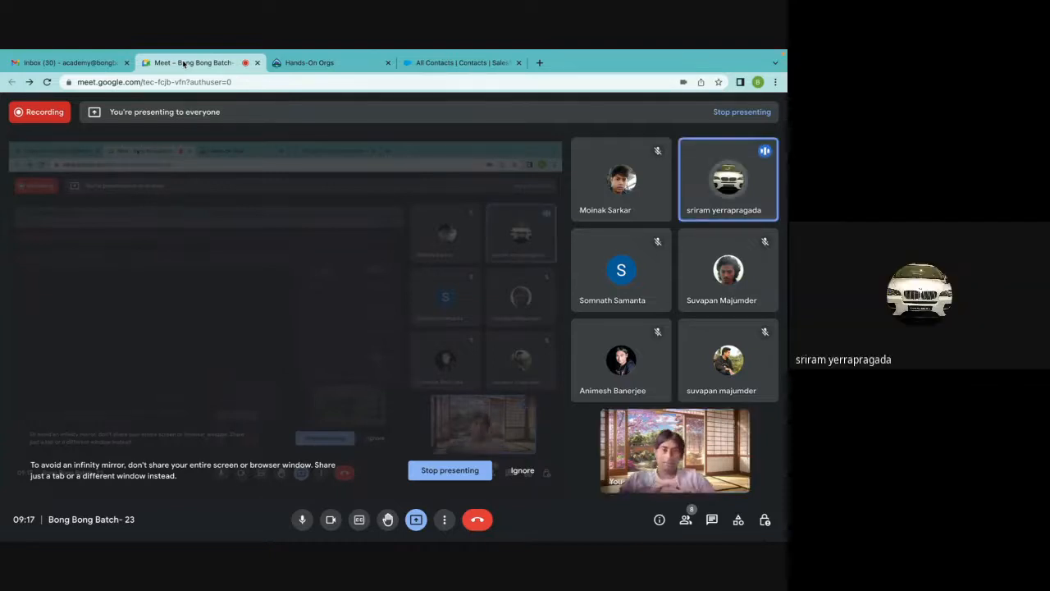
Step: Return from the Google Meet call to the All Contacts | Salesforce tab
mouse_move(1, 53)
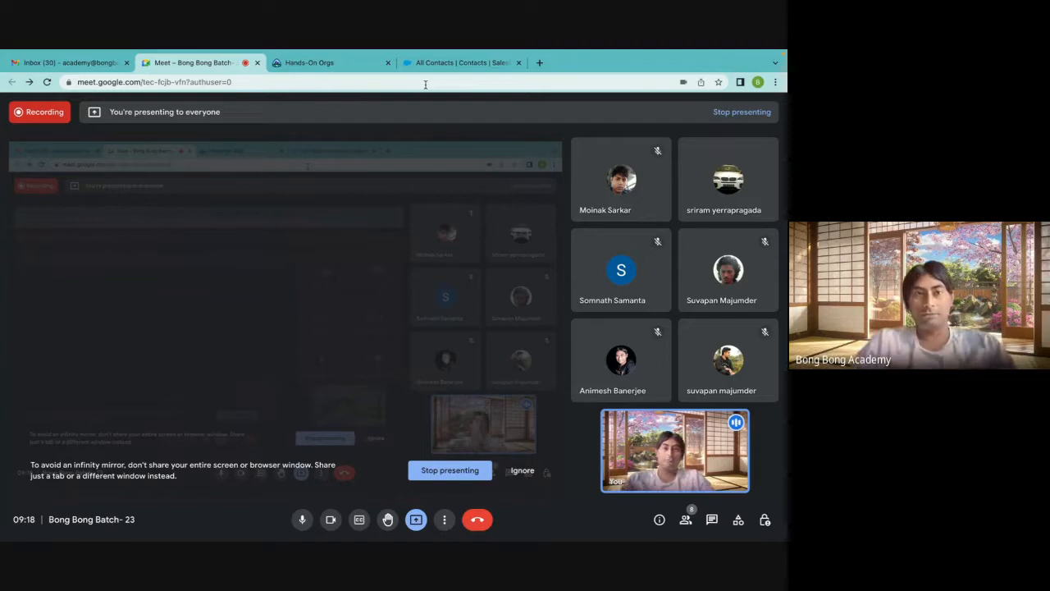
click(424, 69)
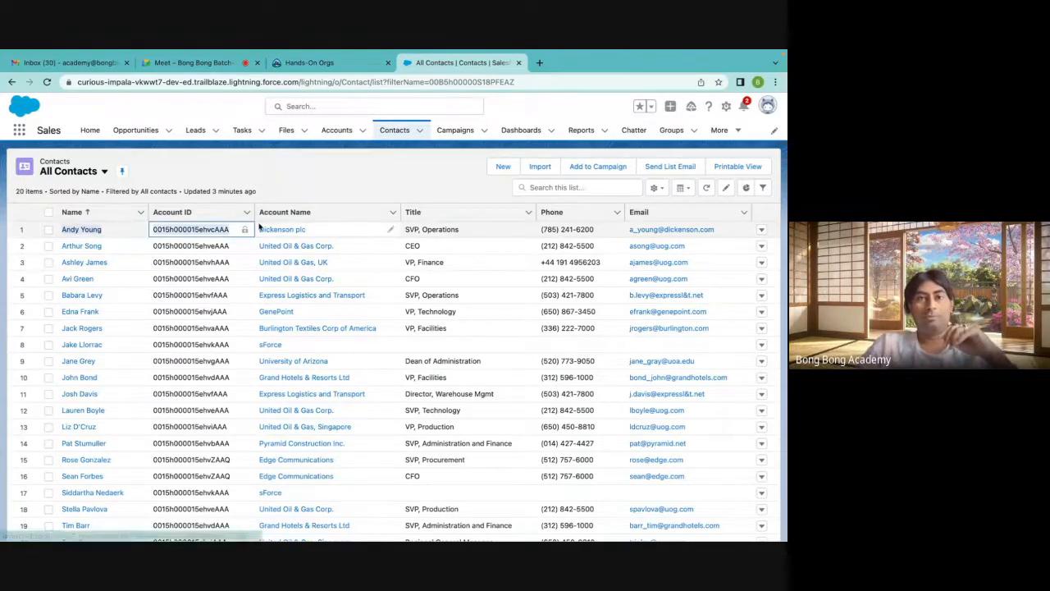
Step: Clear the contact row selection and go to the Accounts tab's empty Recently Viewed list
drag(459, 214, 461, 241)
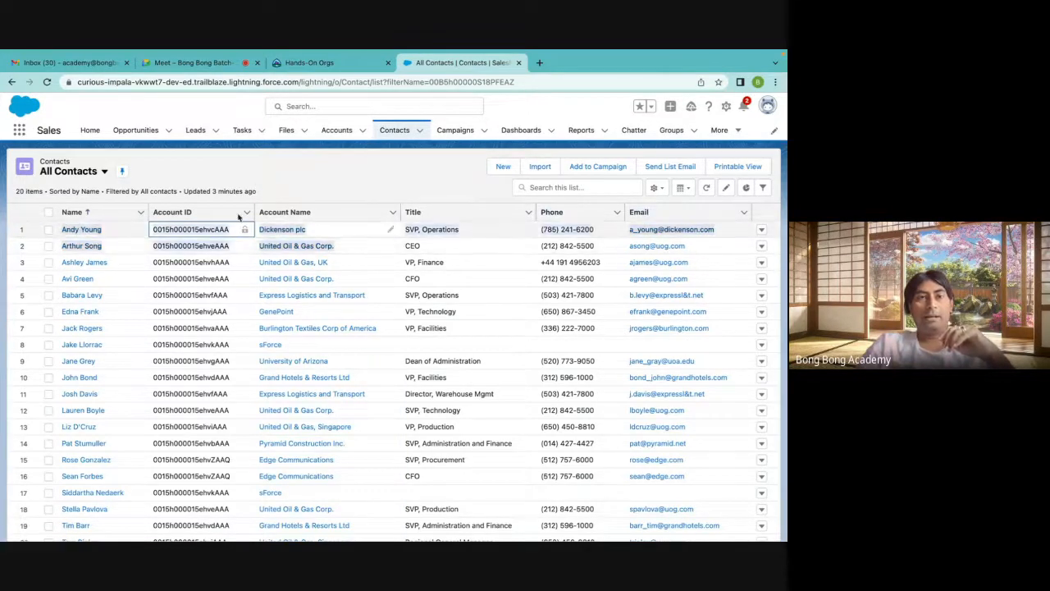
click(202, 171)
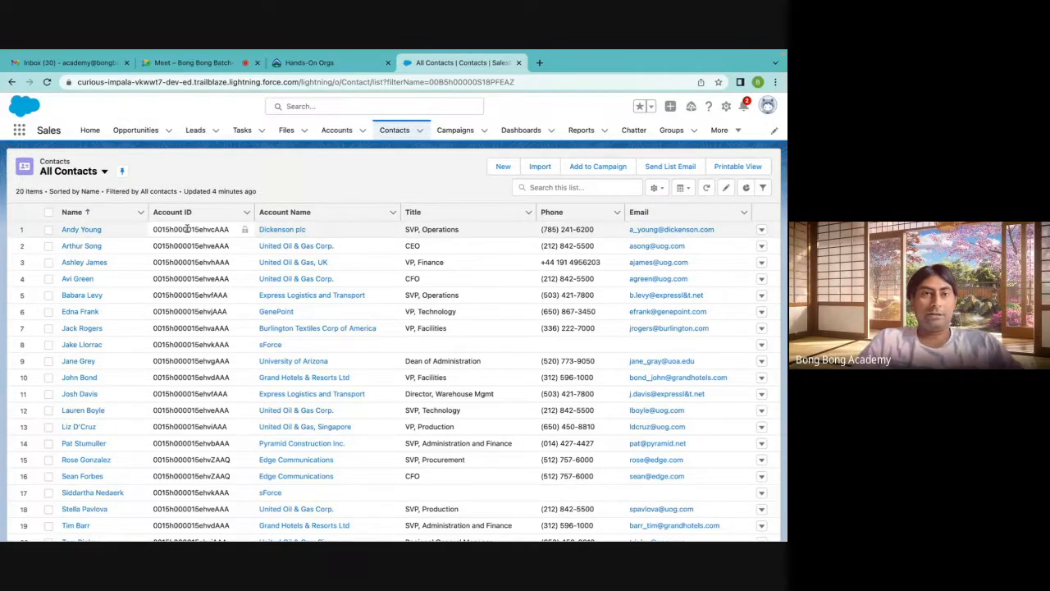
click(334, 130)
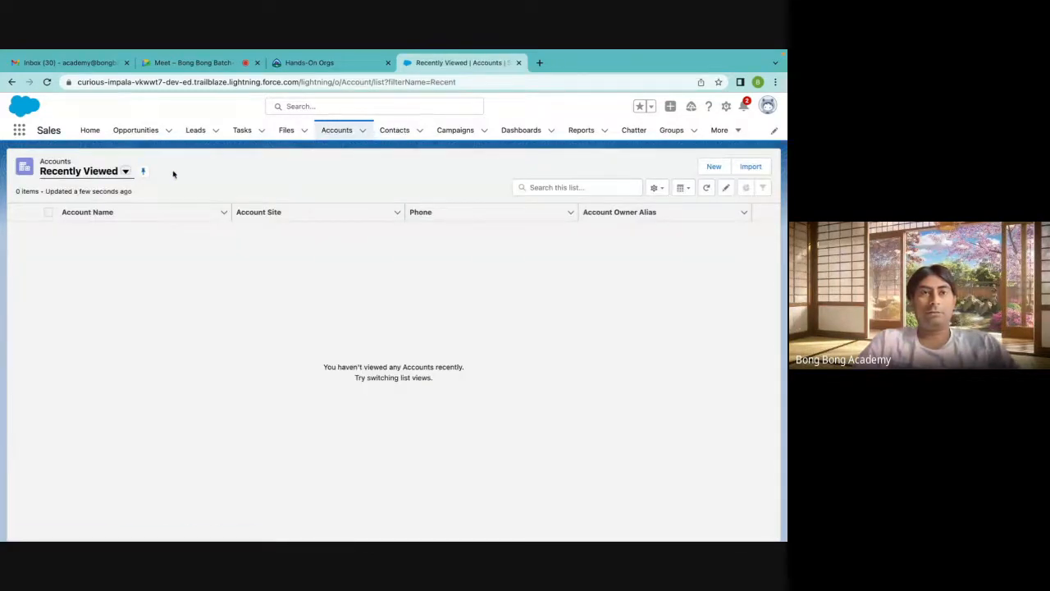
Step: Switch the Accounts list view from Recently Viewed to All Accounts, showing 13 accounts
click(124, 172)
click(99, 211)
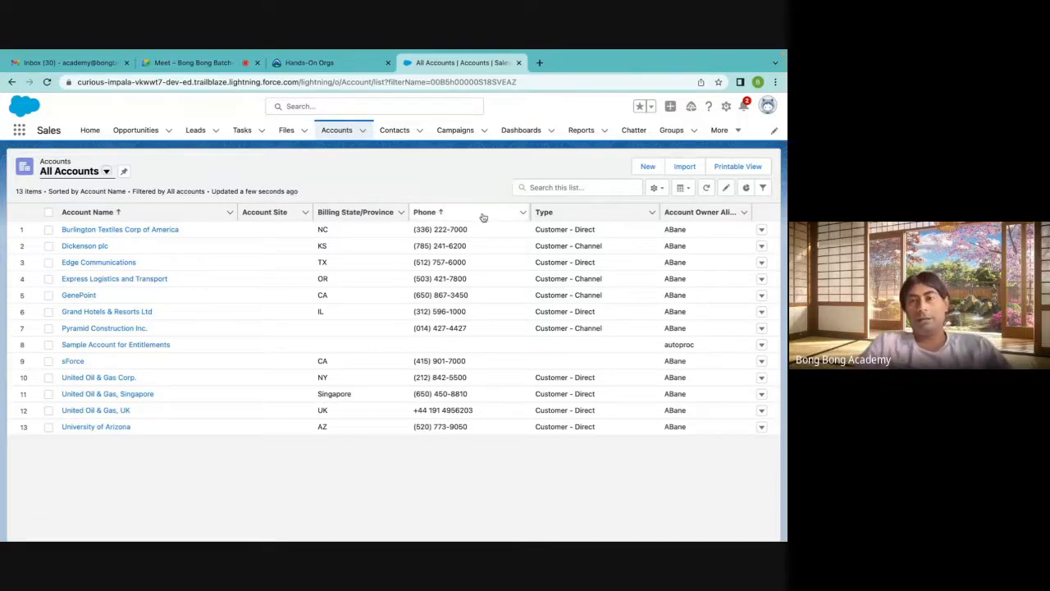
click(656, 187)
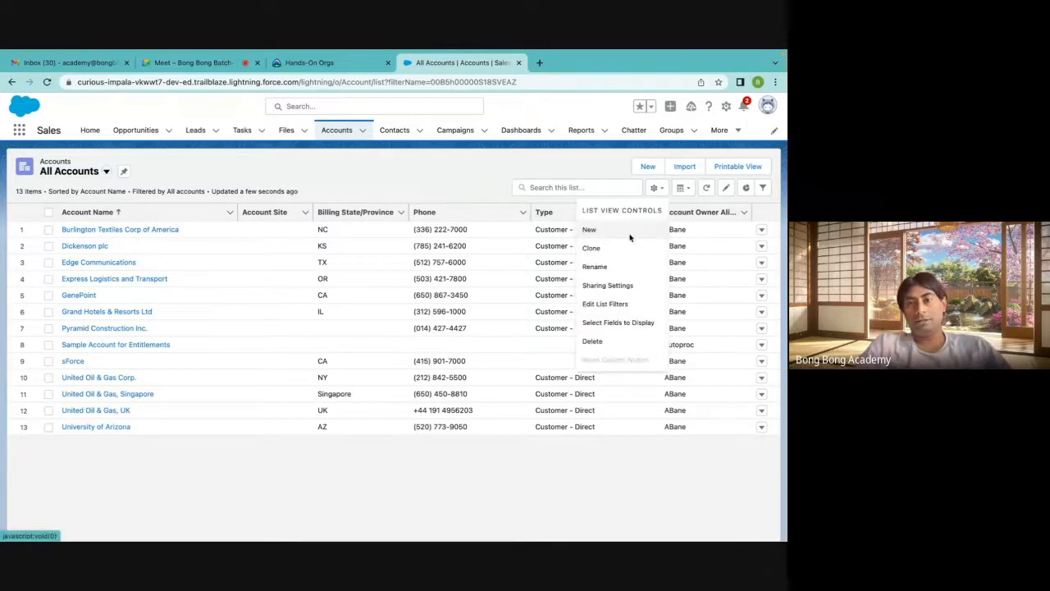
click(607, 323)
scroll(321, 318, down, 10)
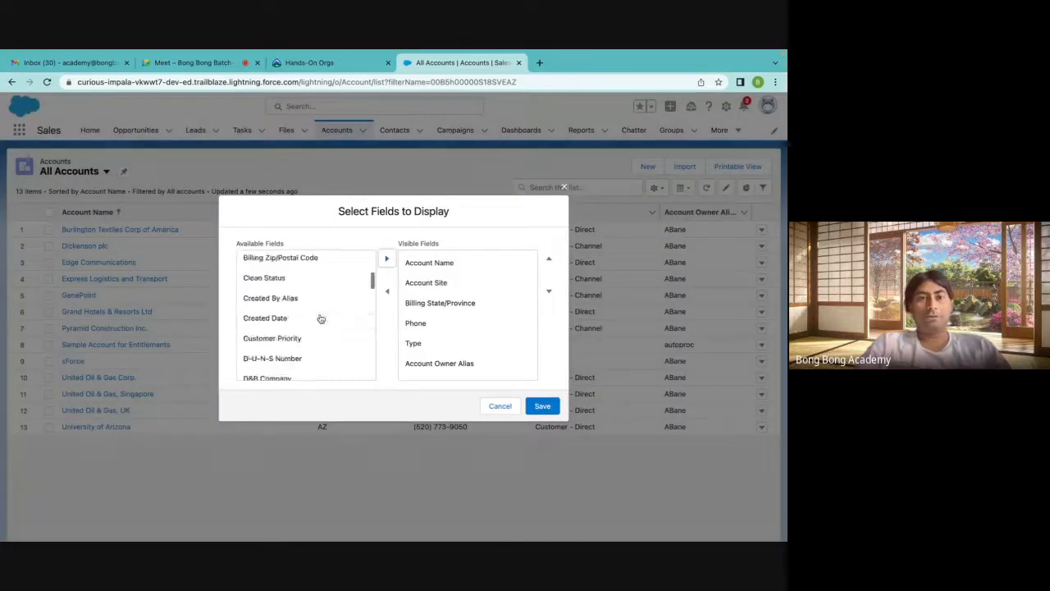
scroll(321, 318, down, 10)
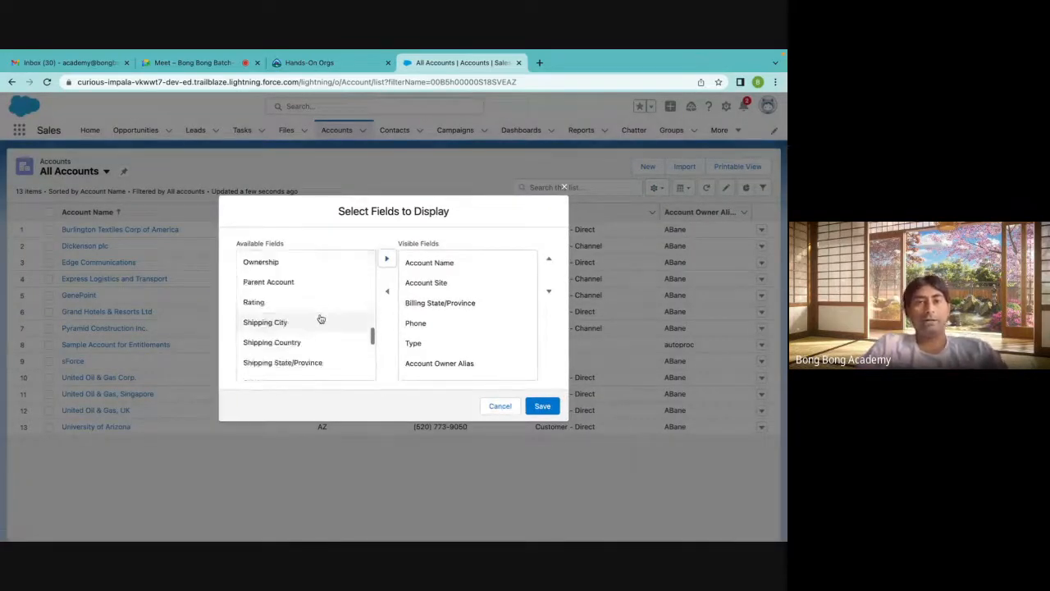
scroll(320, 319, up, 5)
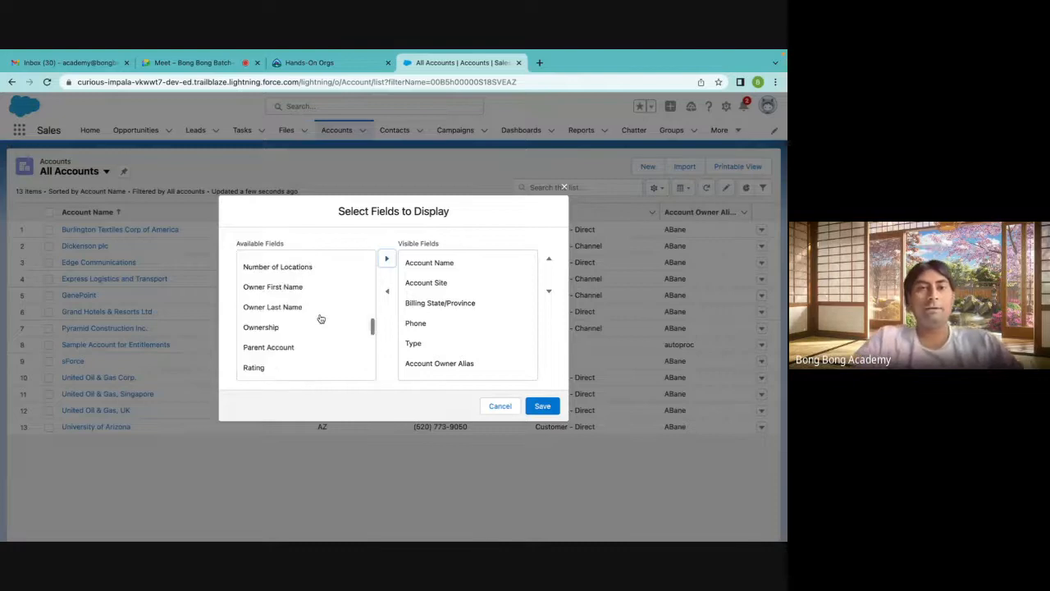
click(564, 188)
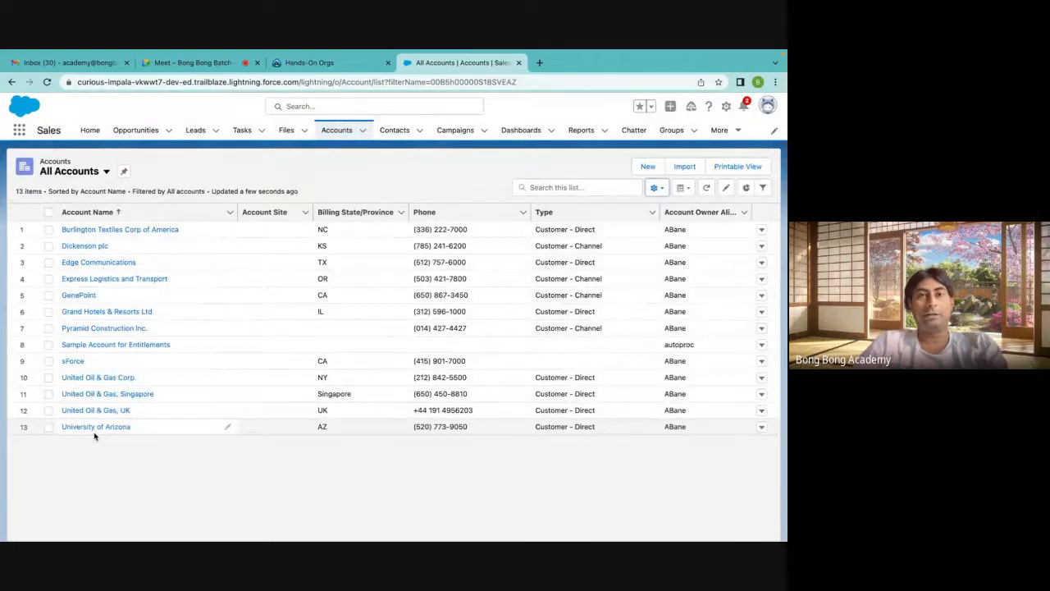
Step: Open workbench.developerforce.com in a new browser tab
click(541, 69)
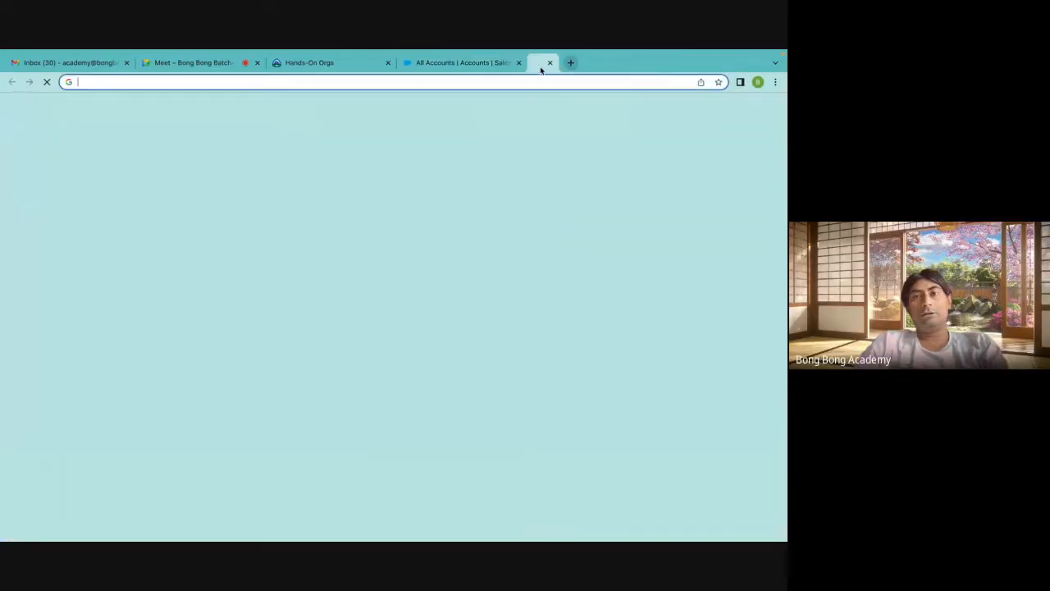
text(wor)
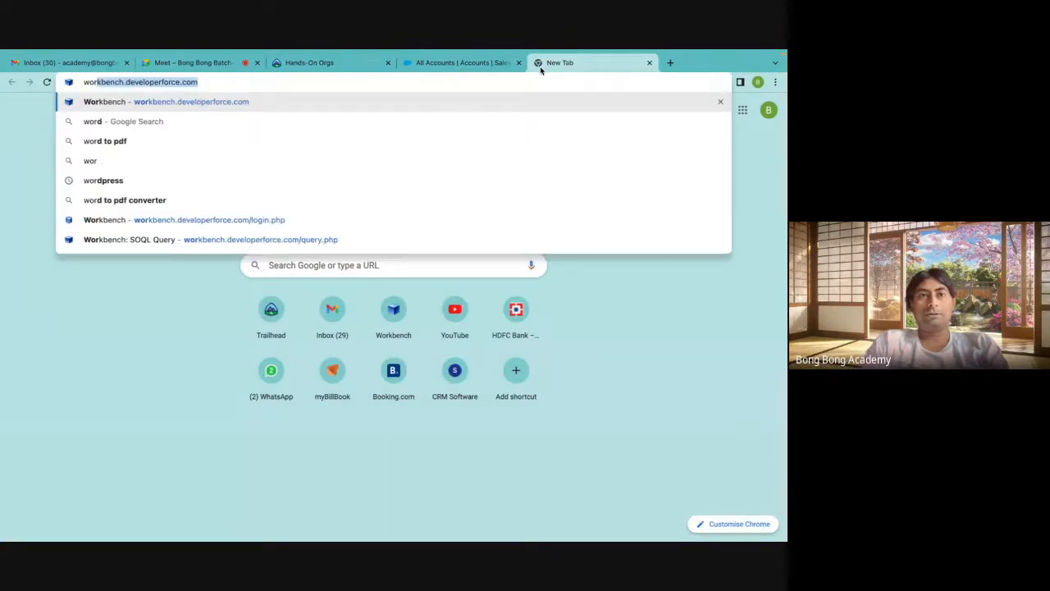
key(Return)
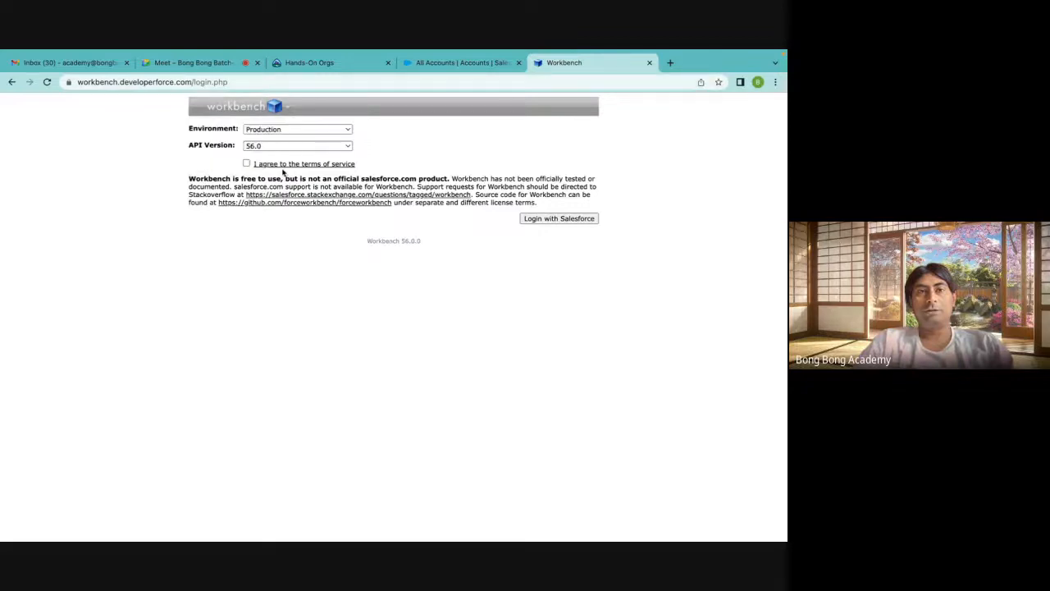
Step: Accept the Workbench terms, log in with Salesforce and allow access to the playground org
click(247, 165)
click(567, 222)
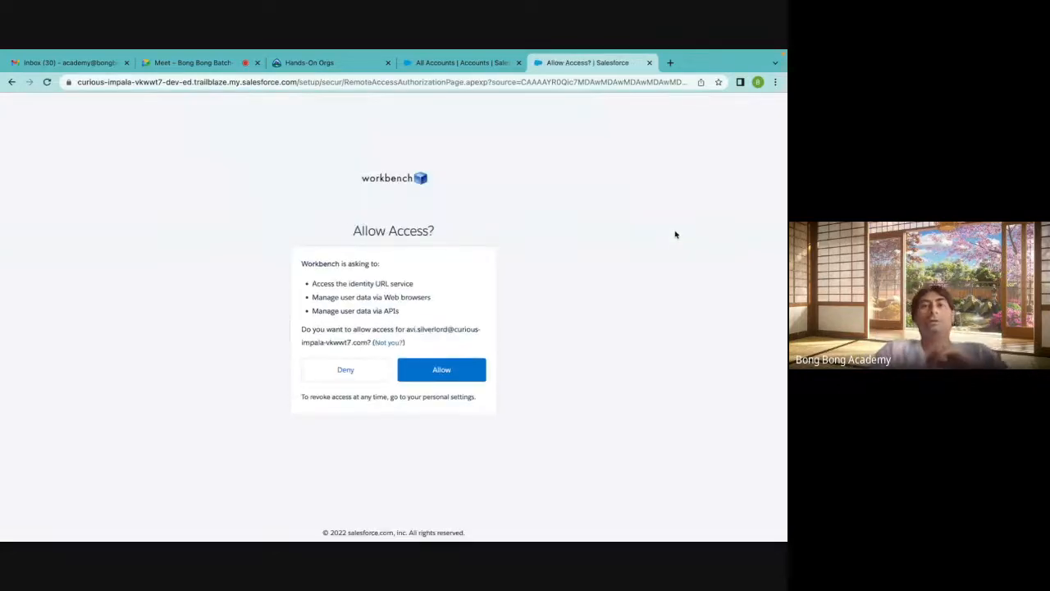
click(441, 370)
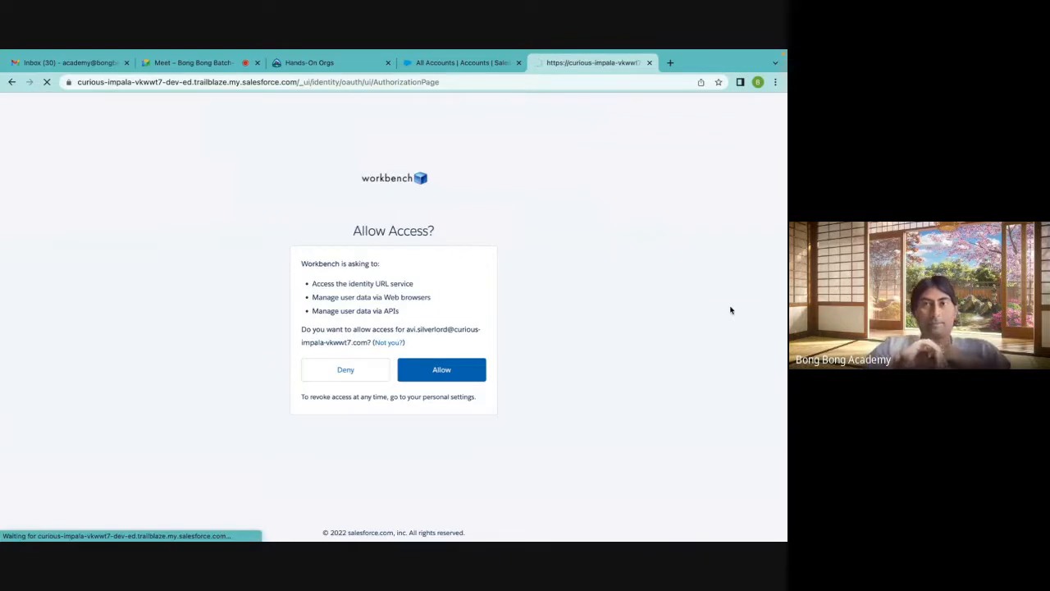
click(484, 64)
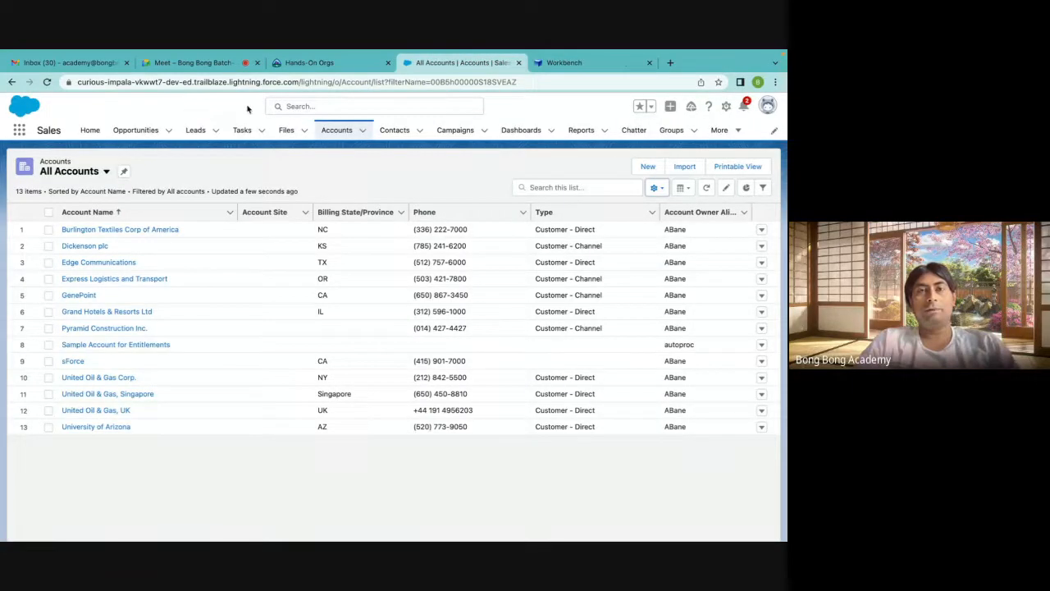
click(569, 64)
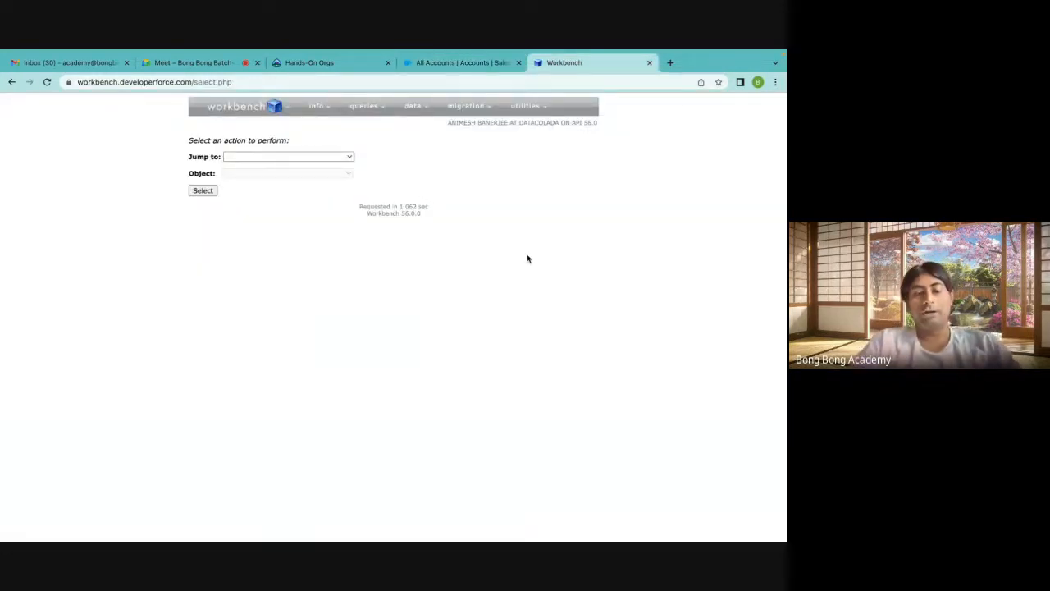
Step: Choose SOQL Query as the Workbench action with Account as the object
click(335, 156)
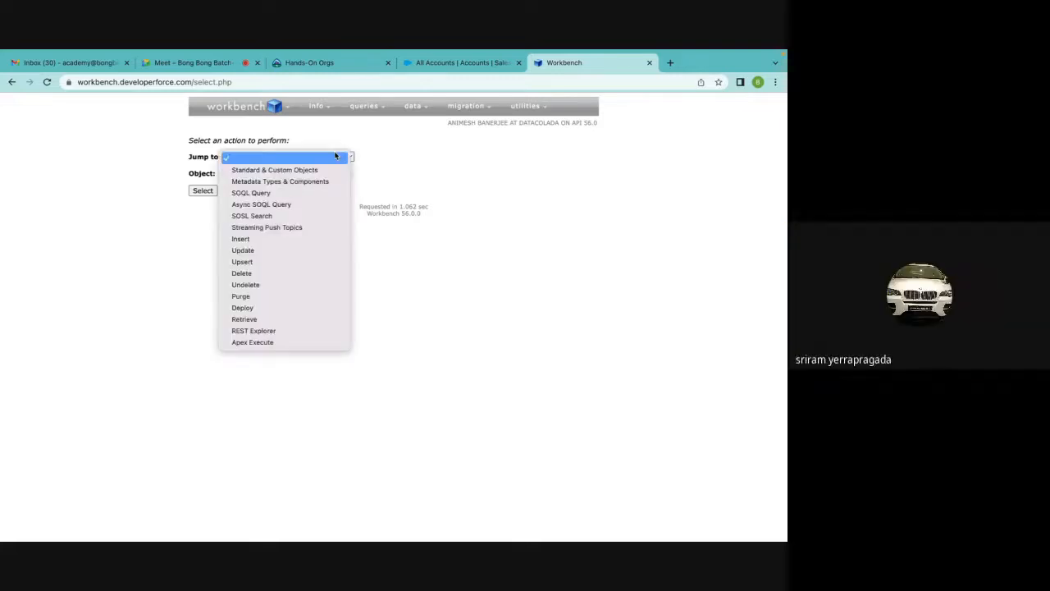
click(300, 194)
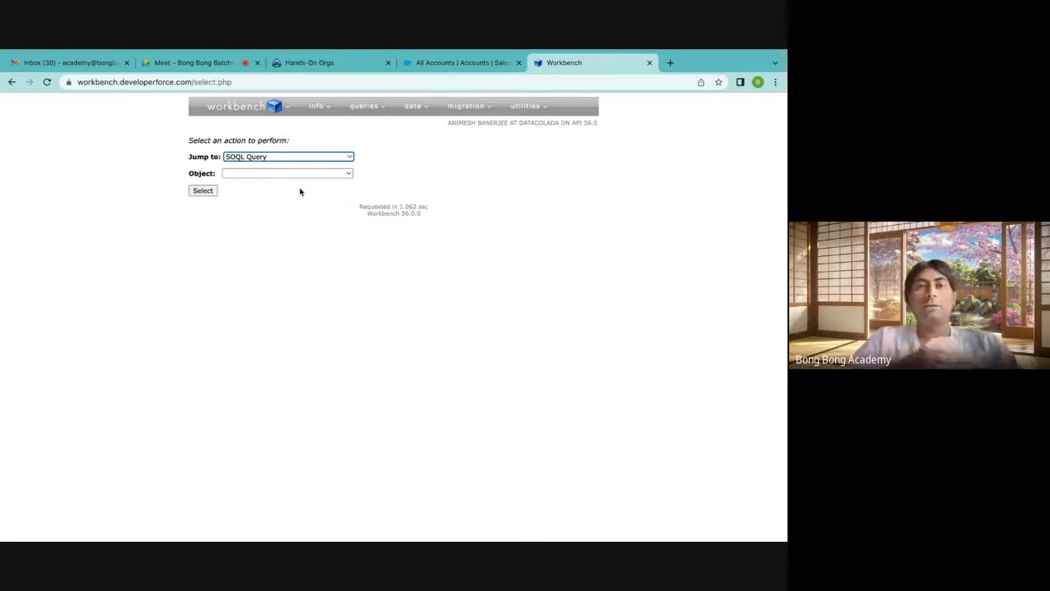
click(293, 176)
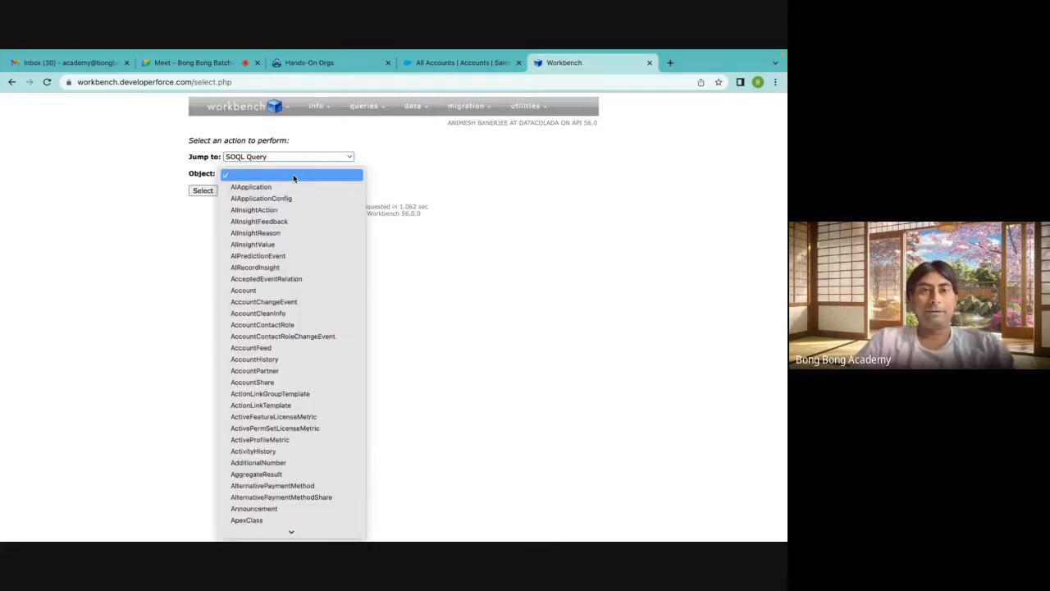
click(257, 291)
click(212, 191)
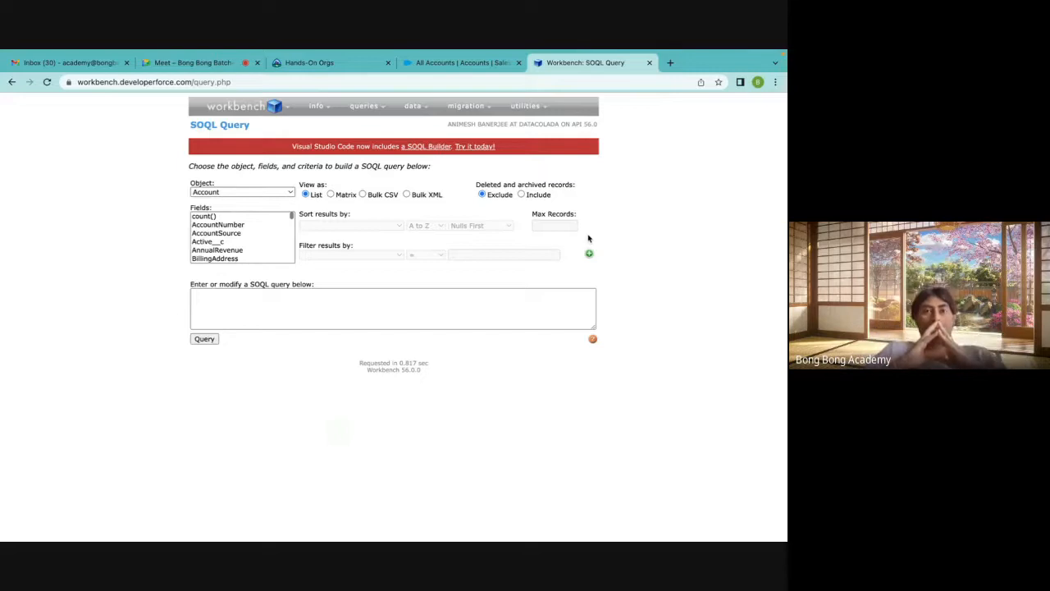
Step: Run a count() query on Account, which reports 13 records
click(236, 194)
click(236, 194)
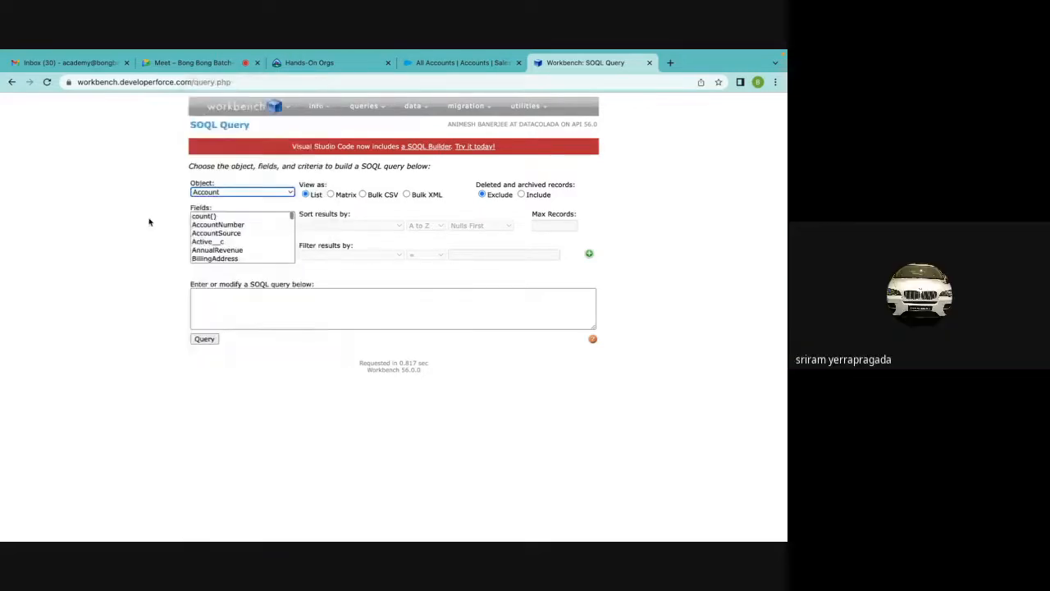
scroll(238, 238, down, 5)
scroll(236, 235, down, 15)
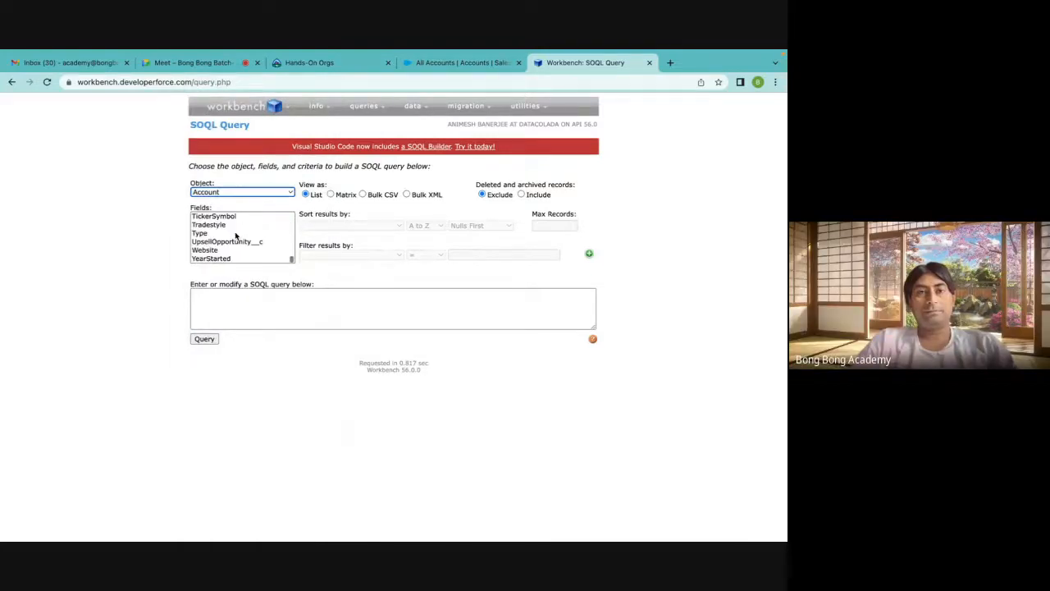
scroll(235, 236, up, 20)
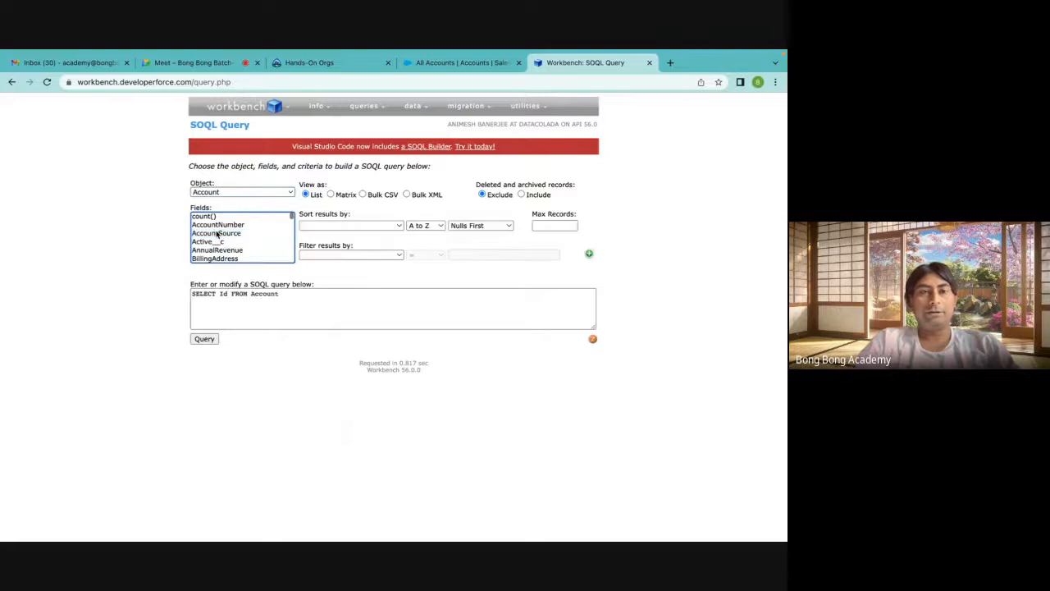
click(223, 294)
text(count)
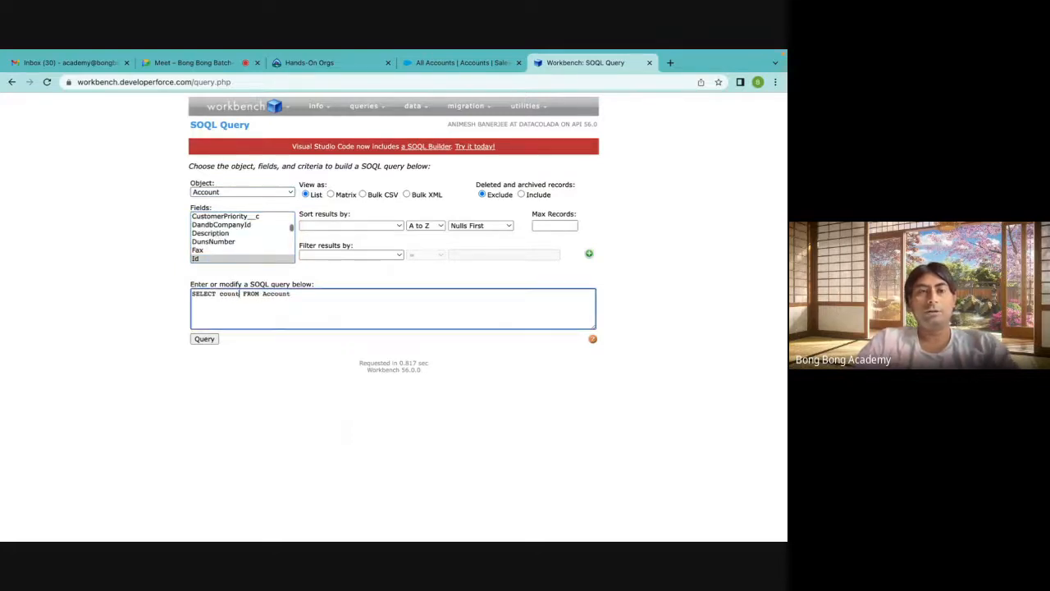
text(())
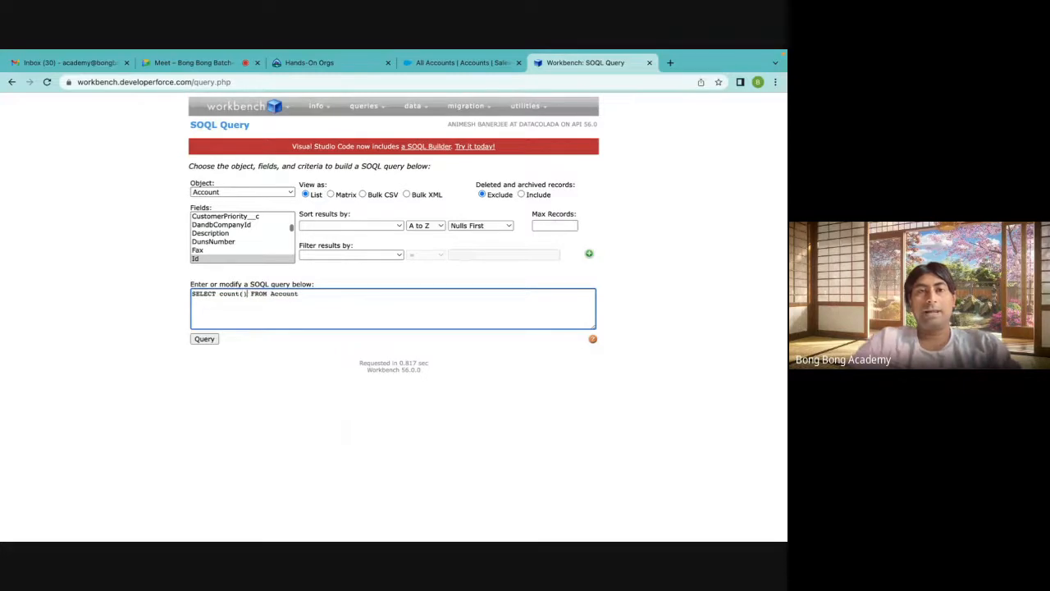
click(205, 339)
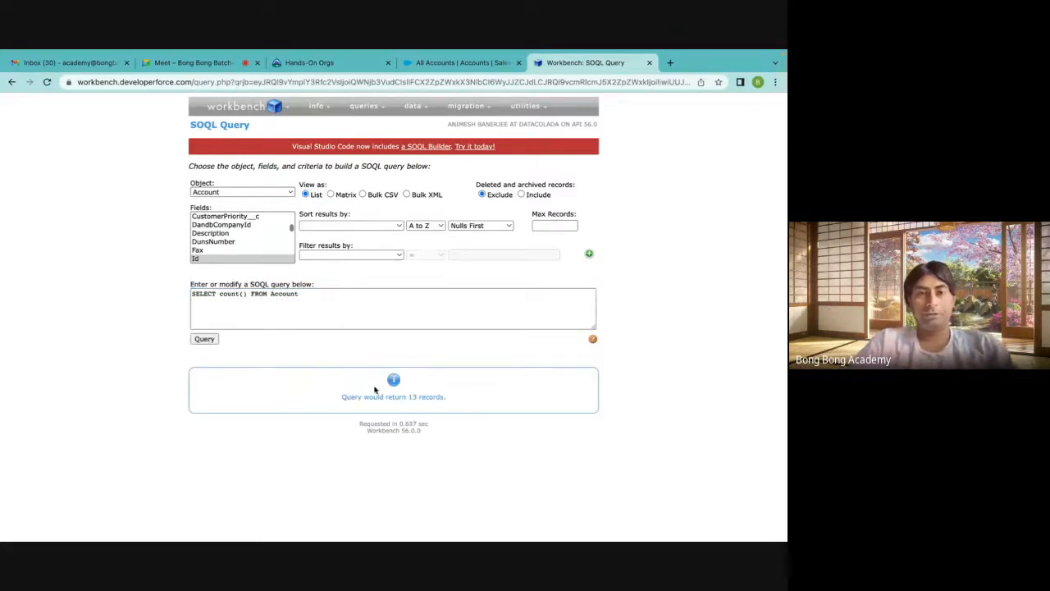
Step: Cross-check the 13 accounts in Salesforce, then add Name to get SELECT Id,Name FROM Account
click(457, 64)
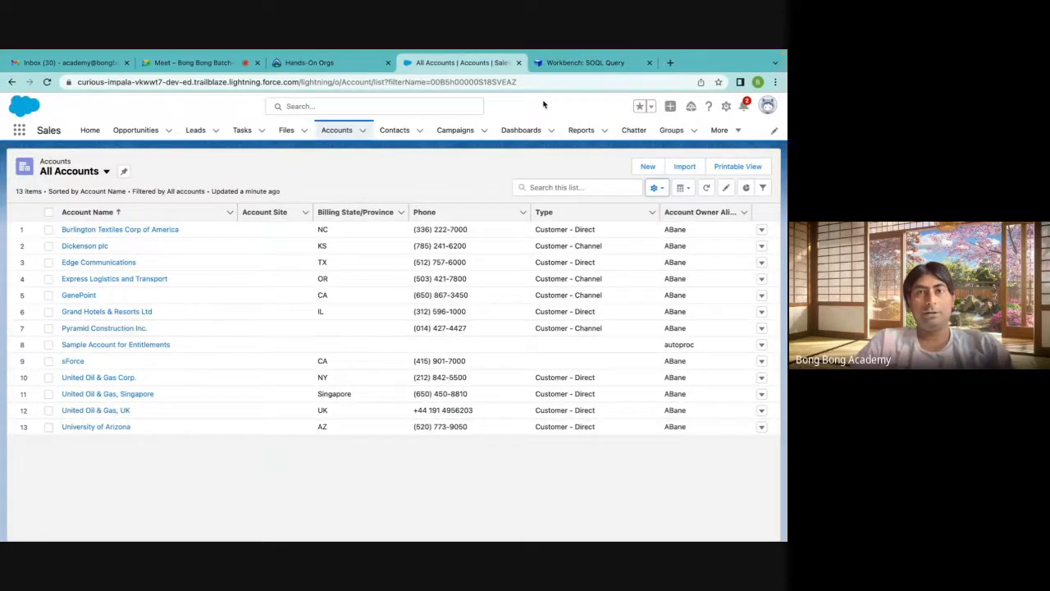
click(574, 63)
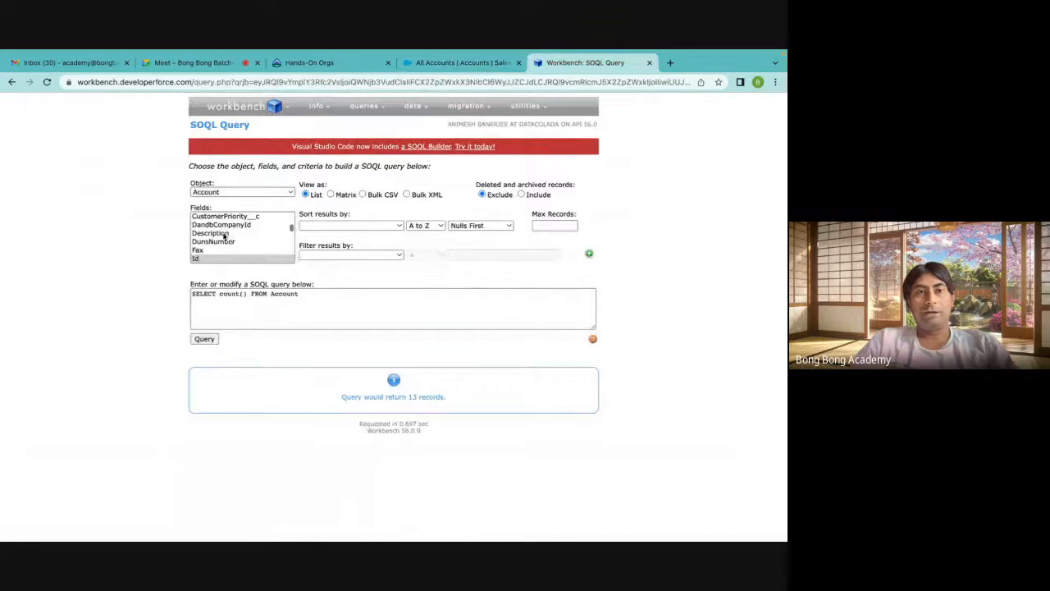
scroll(224, 237, down, 1)
scroll(195, 251, up, 2)
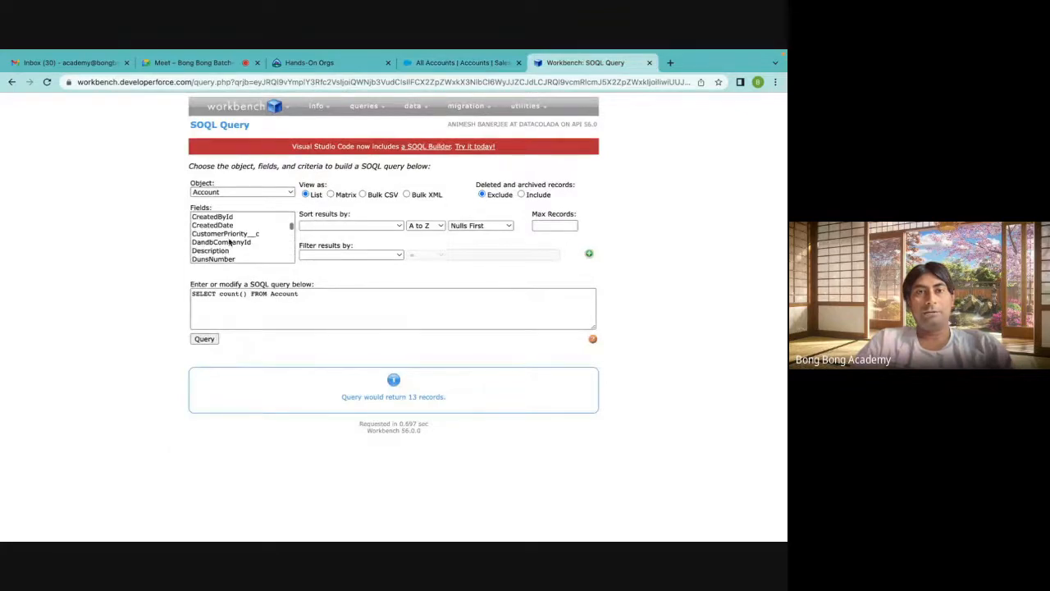
click(462, 64)
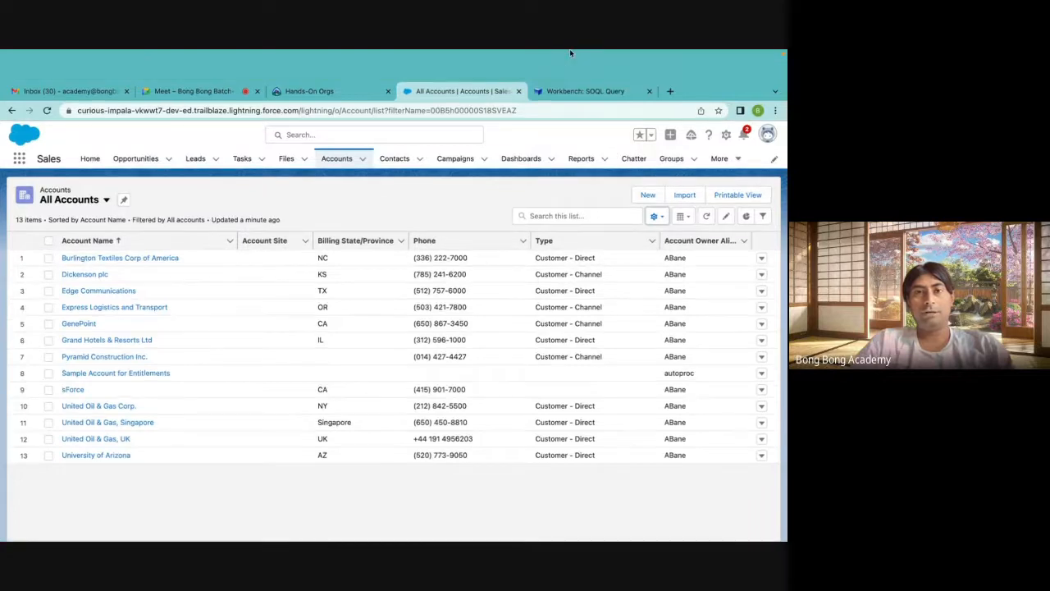
click(584, 91)
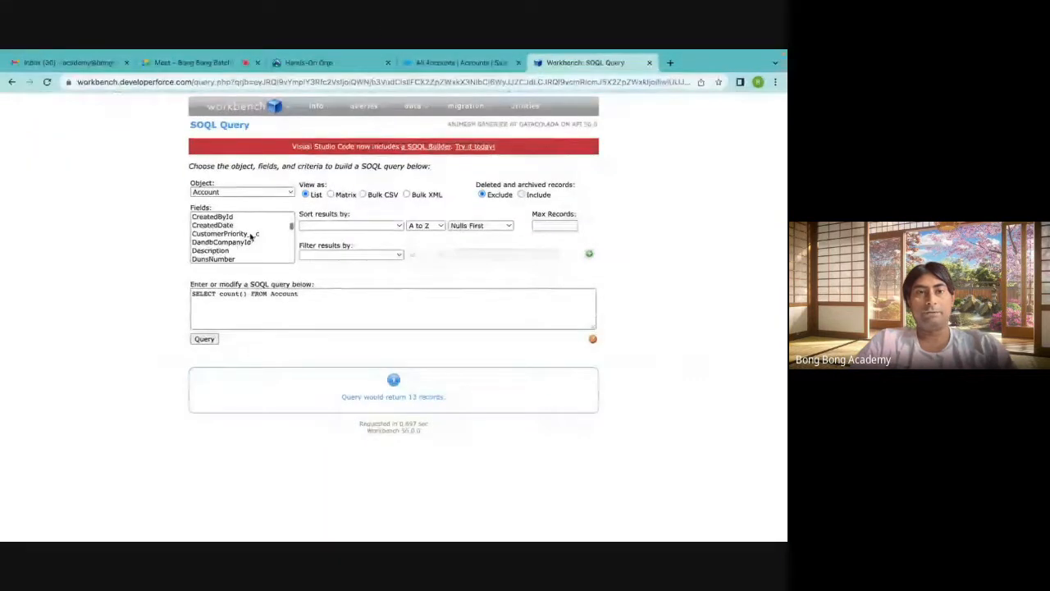
scroll(251, 237, down, 2)
scroll(251, 237, down, 3)
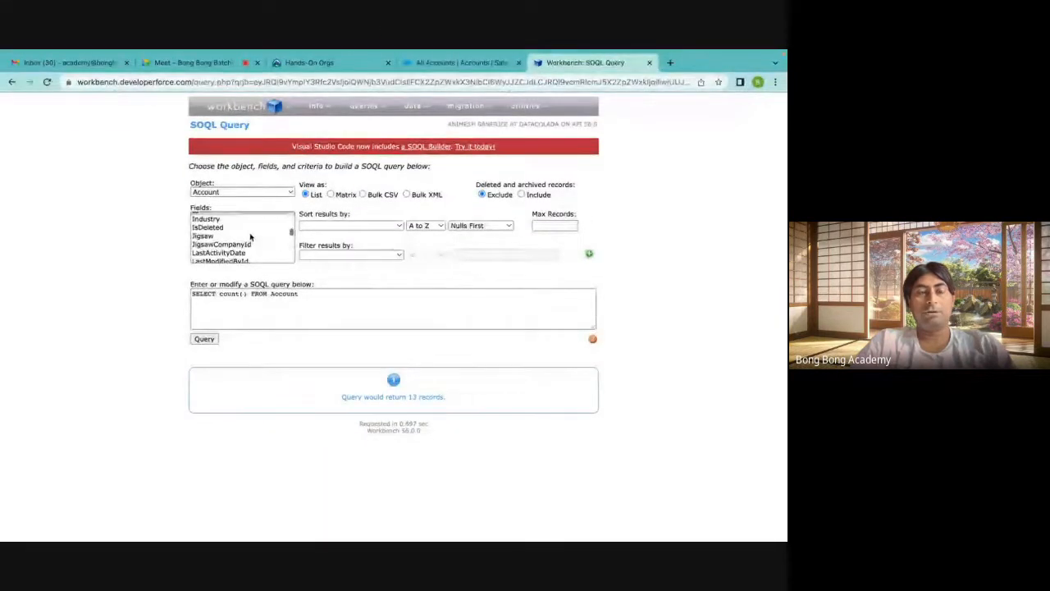
scroll(250, 237, down, 3)
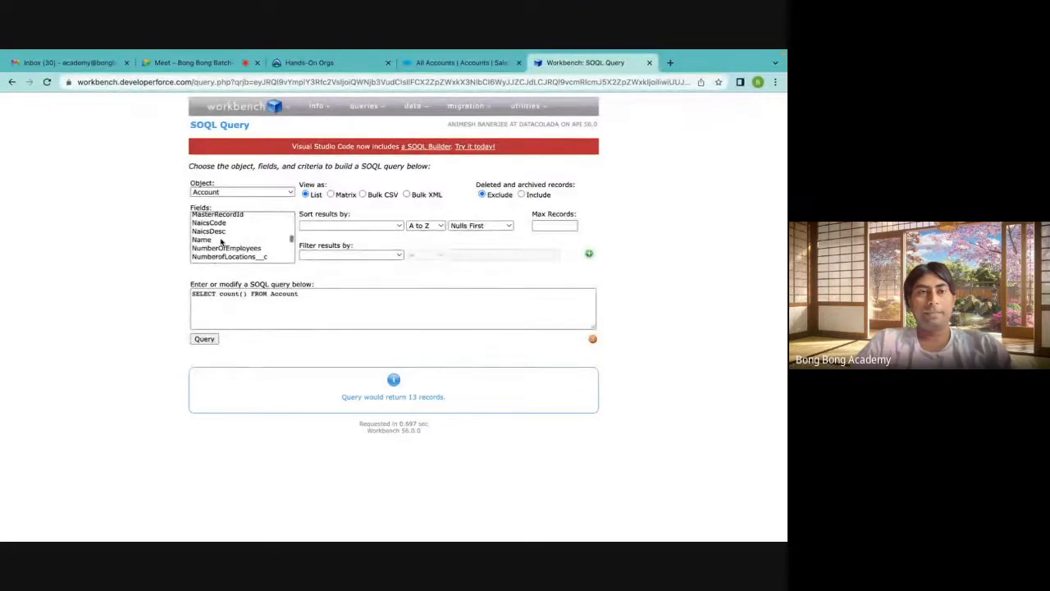
click(215, 240)
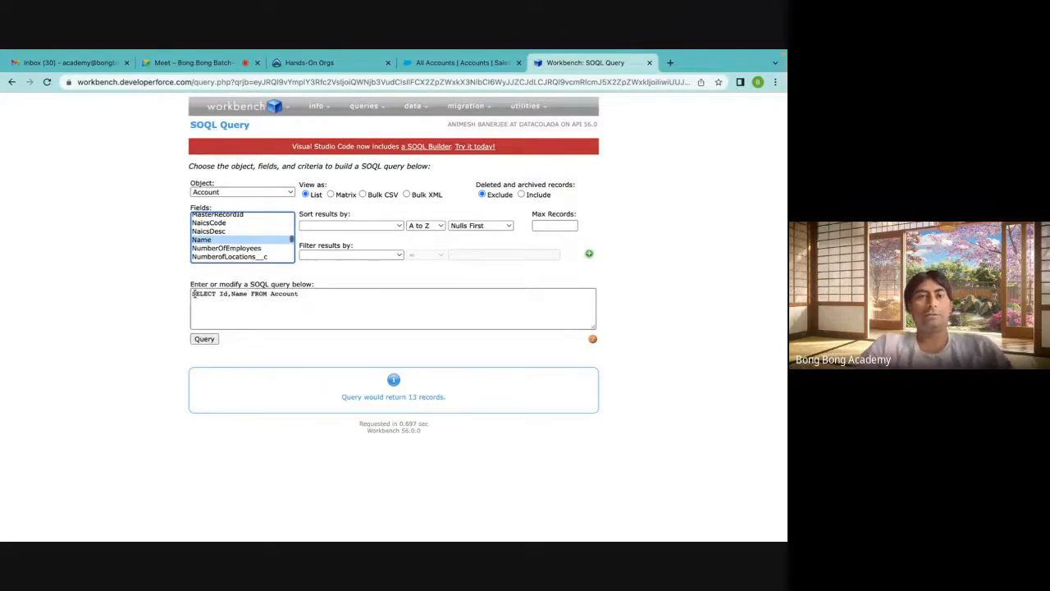
Step: Run SELECT Id,Name FROM Account and compare the 13 results with the Salesforce accounts list
click(205, 338)
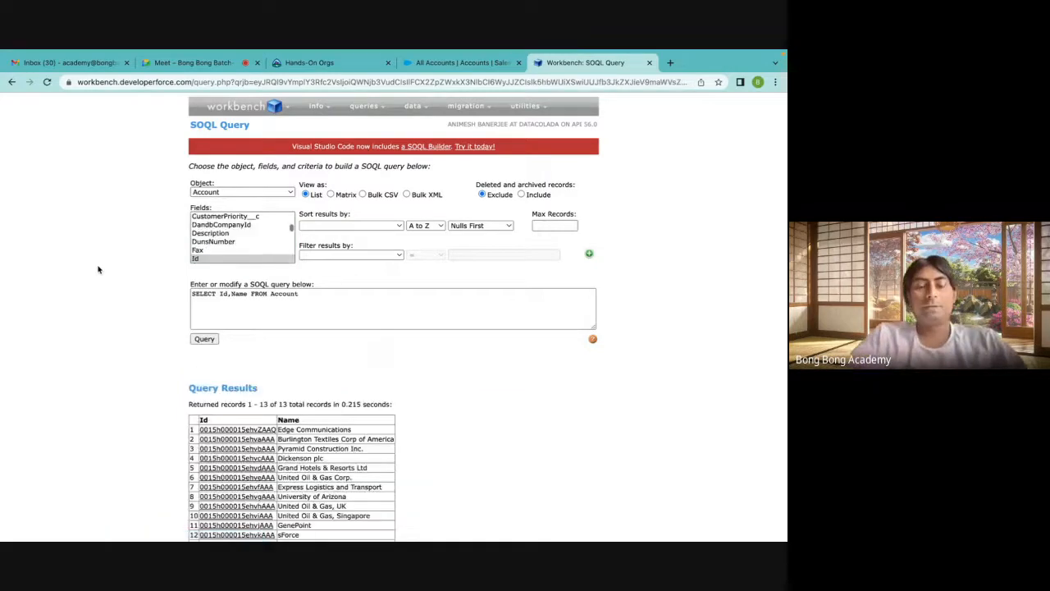
scroll(99, 268, down, 1)
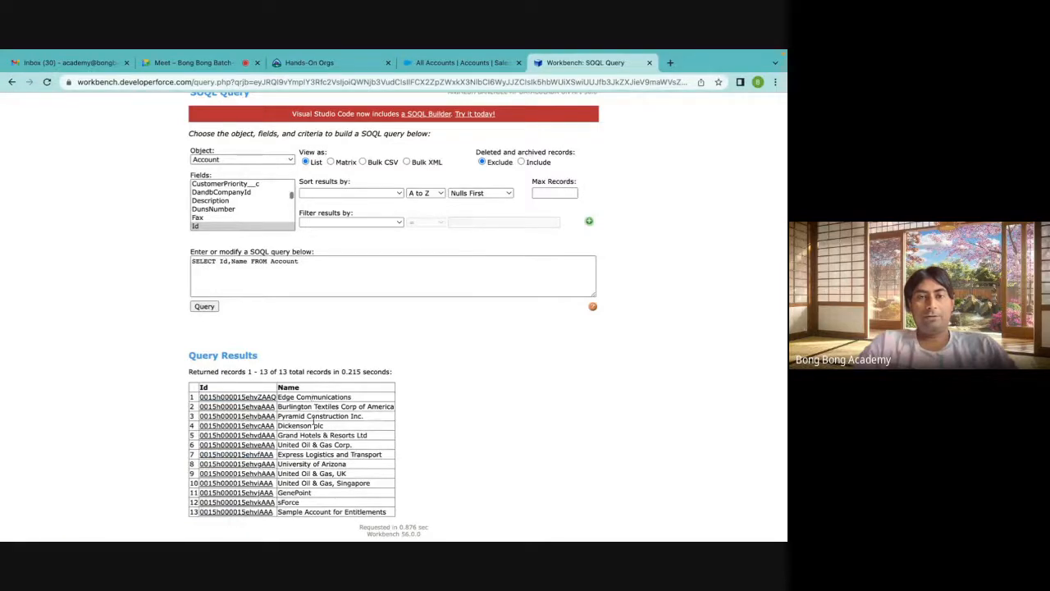
click(443, 66)
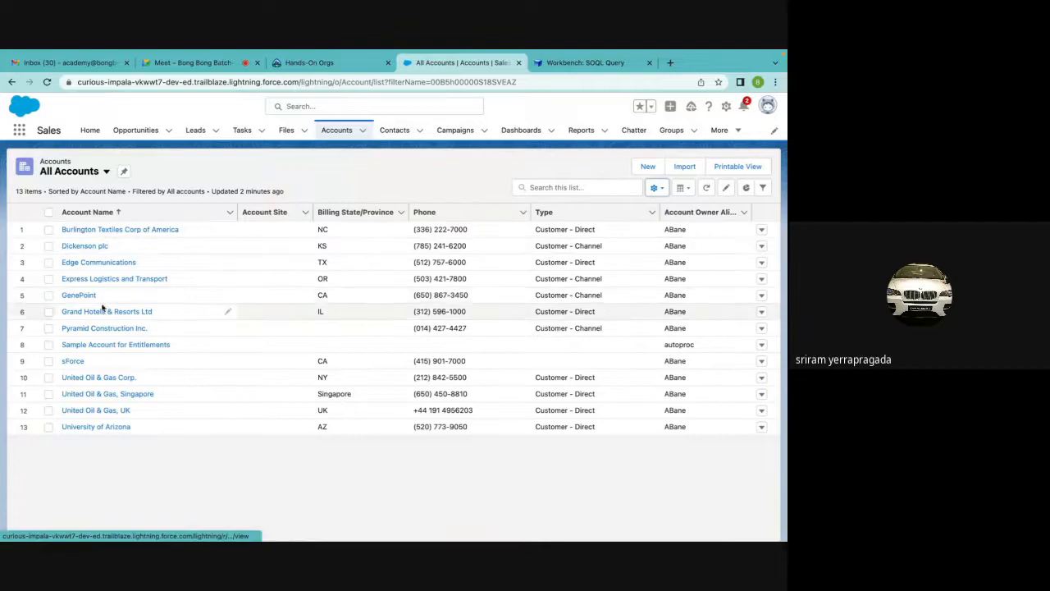
click(582, 63)
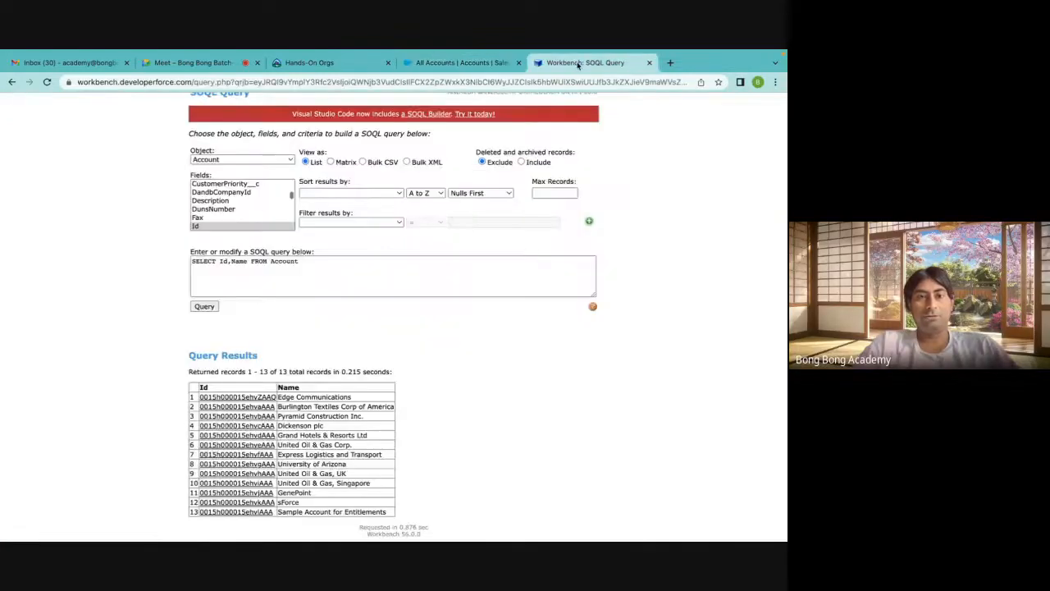
drag(306, 401, 385, 511)
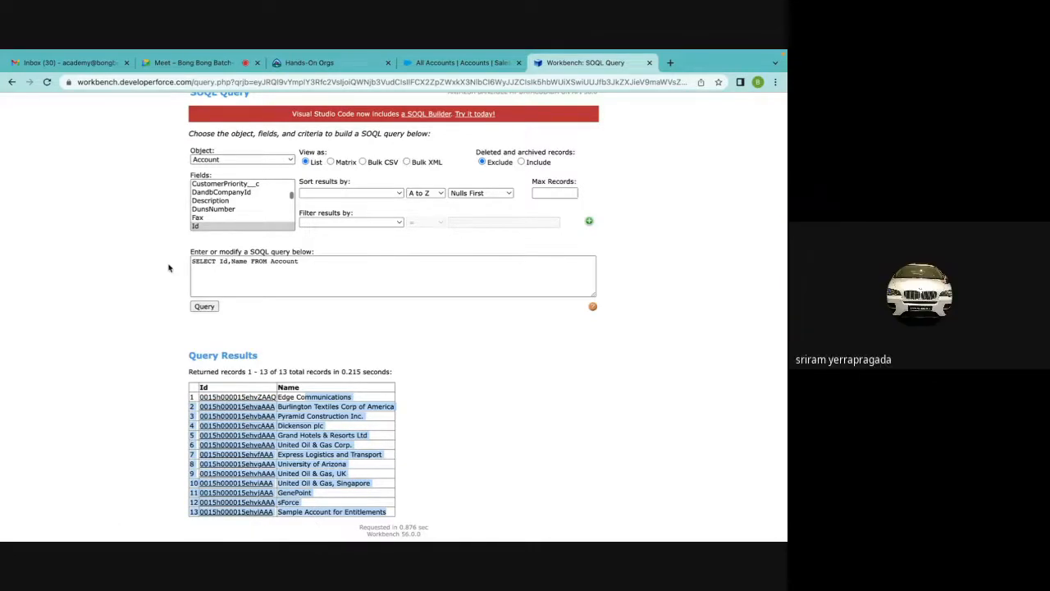
click(152, 276)
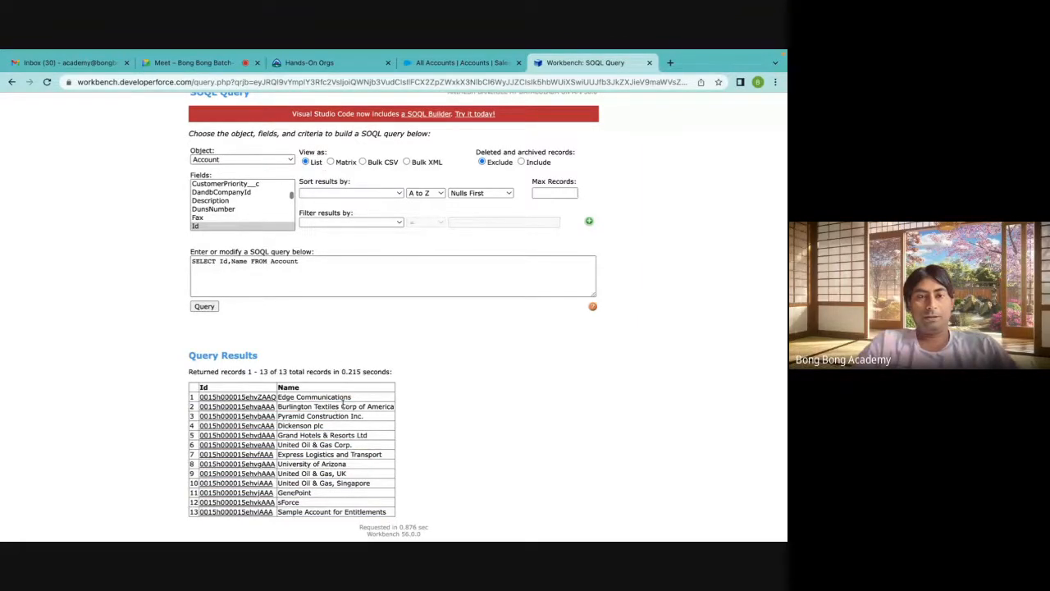
Step: Switch the query object to Contact and run a count() query, which reports 20 records
click(220, 160)
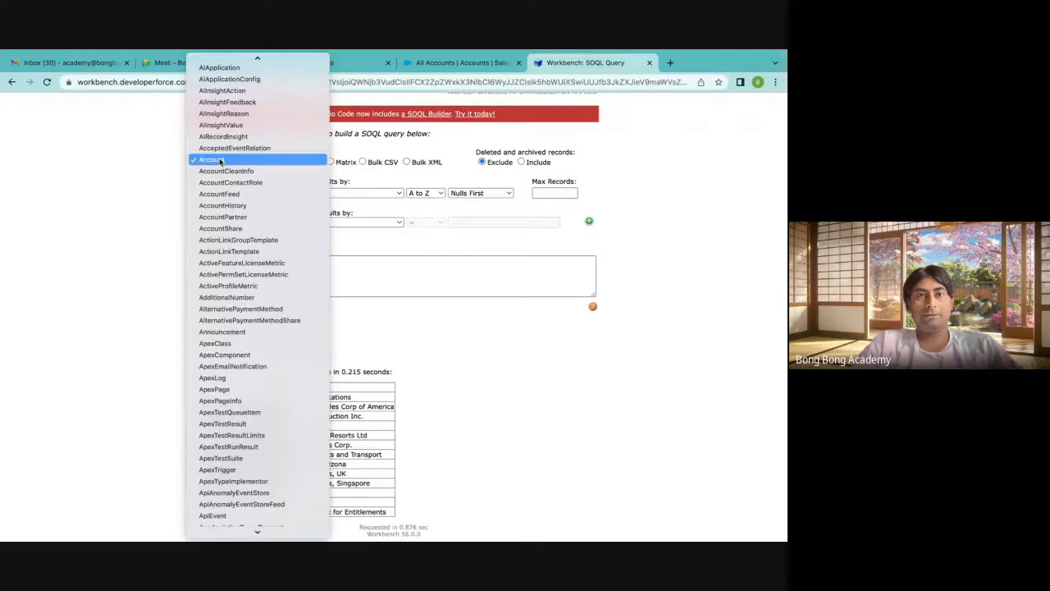
scroll(221, 345, down, 5)
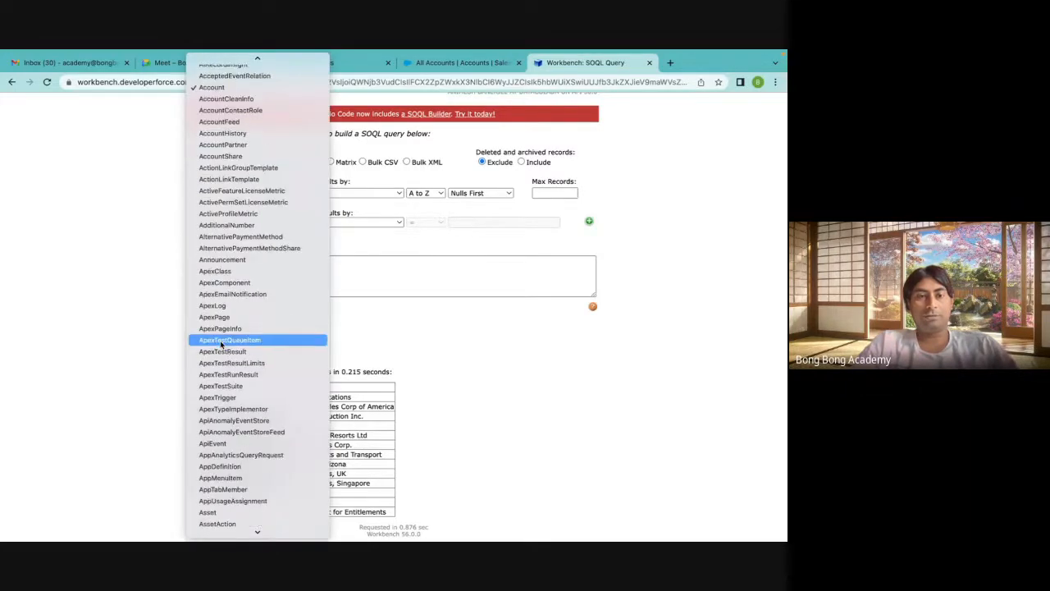
scroll(220, 344, down, 15)
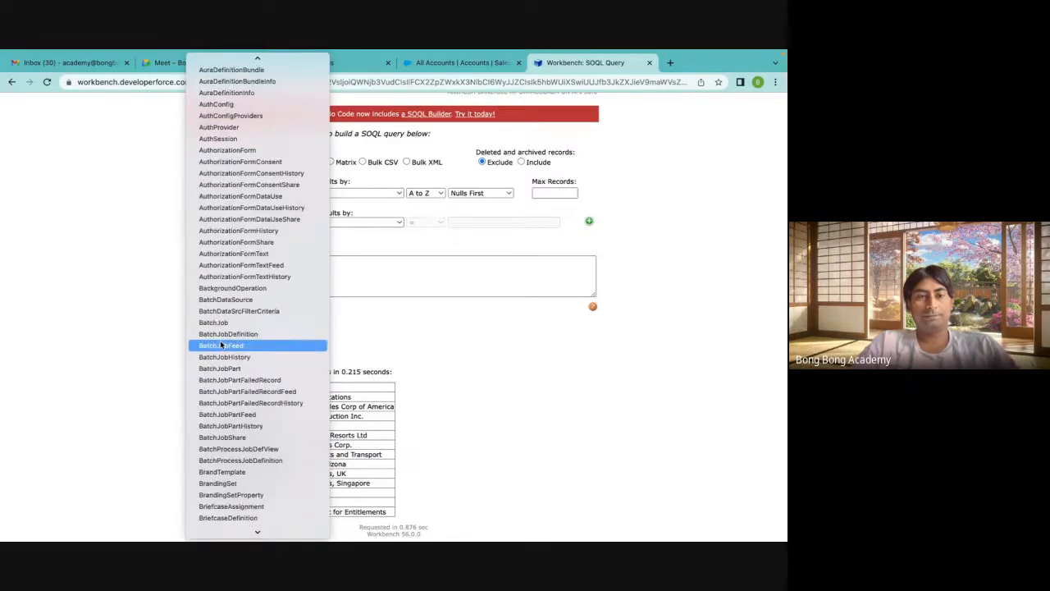
scroll(252, 467, down, 7)
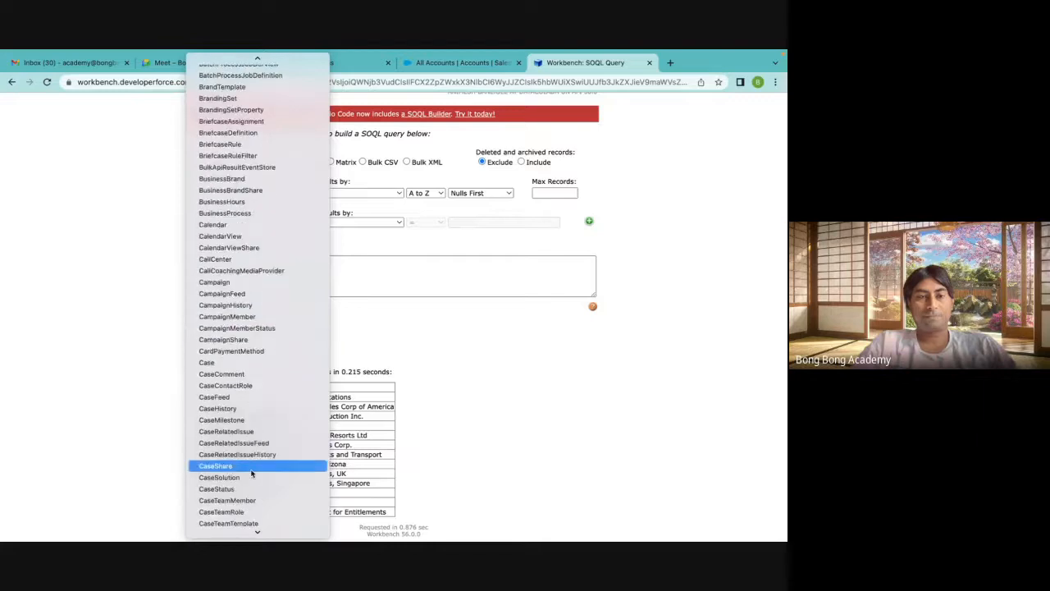
scroll(252, 474, down, 9)
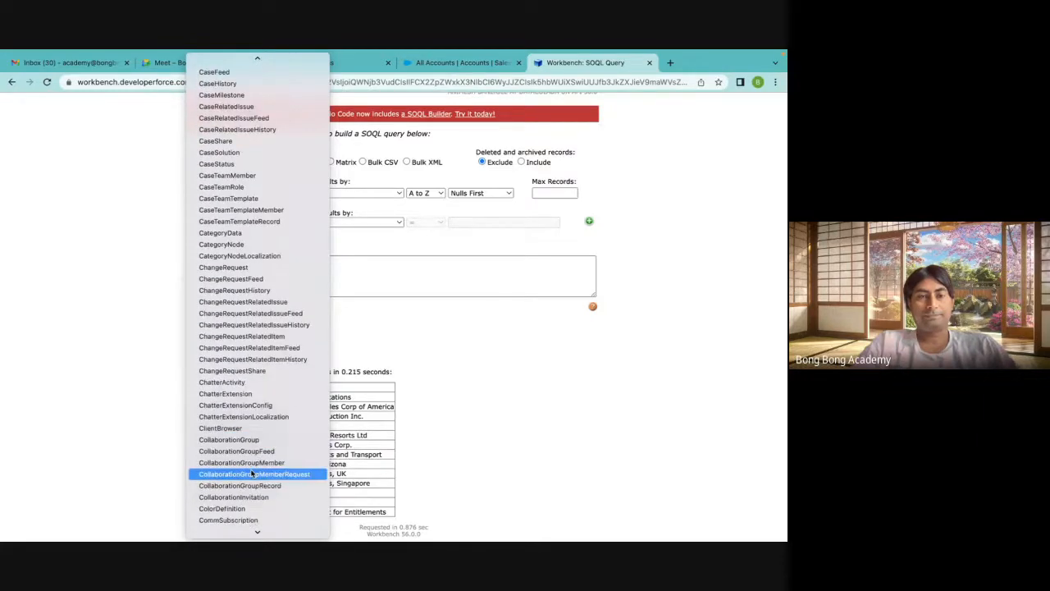
scroll(252, 473, down, 4)
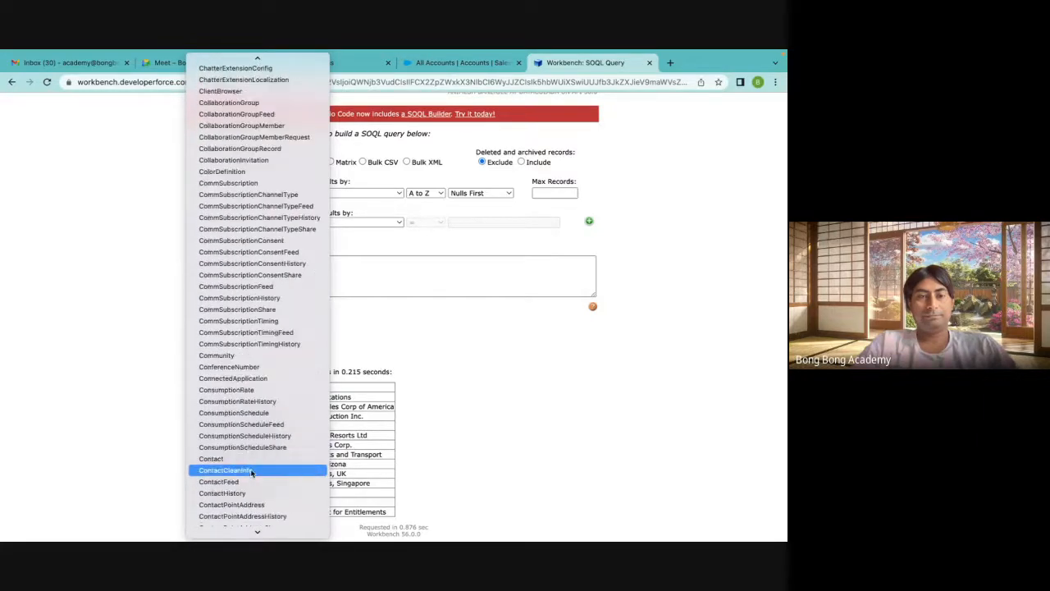
click(222, 459)
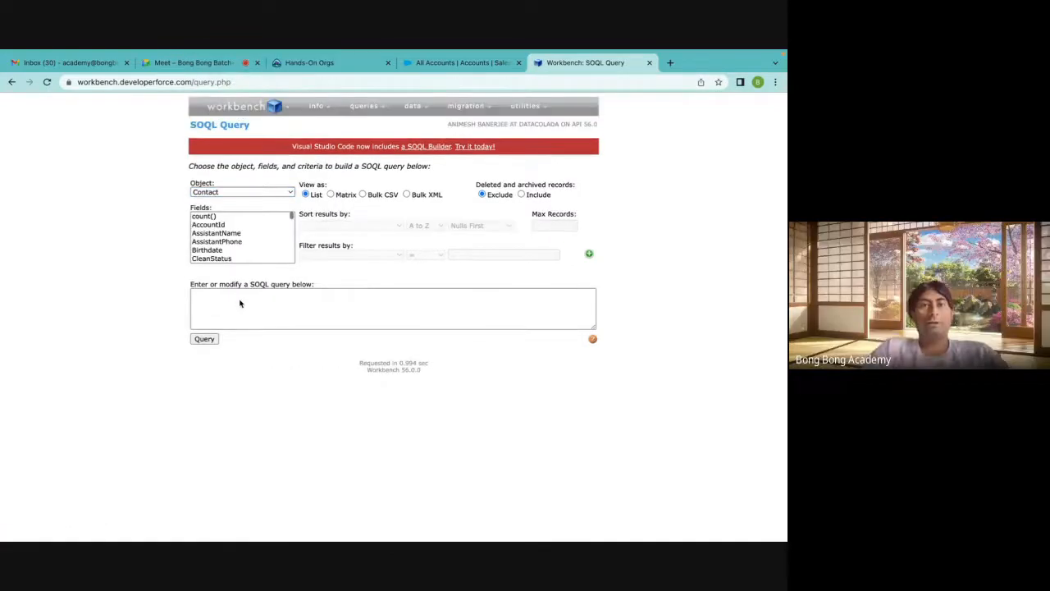
click(214, 216)
click(206, 339)
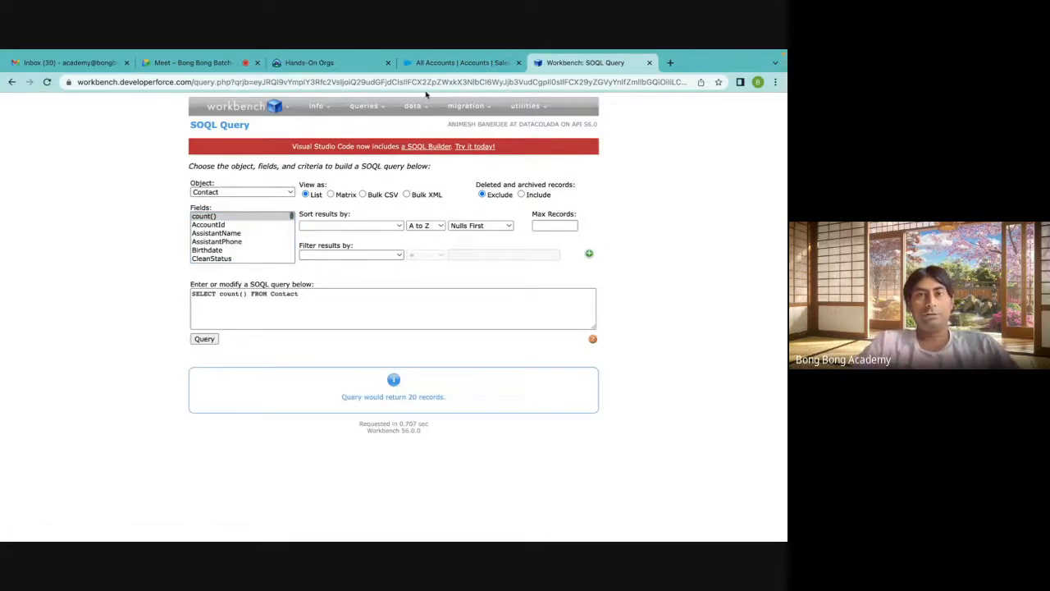
Step: Confirm the 20 contacts in the Salesforce All Contacts list, then return to Workbench
click(432, 64)
click(394, 129)
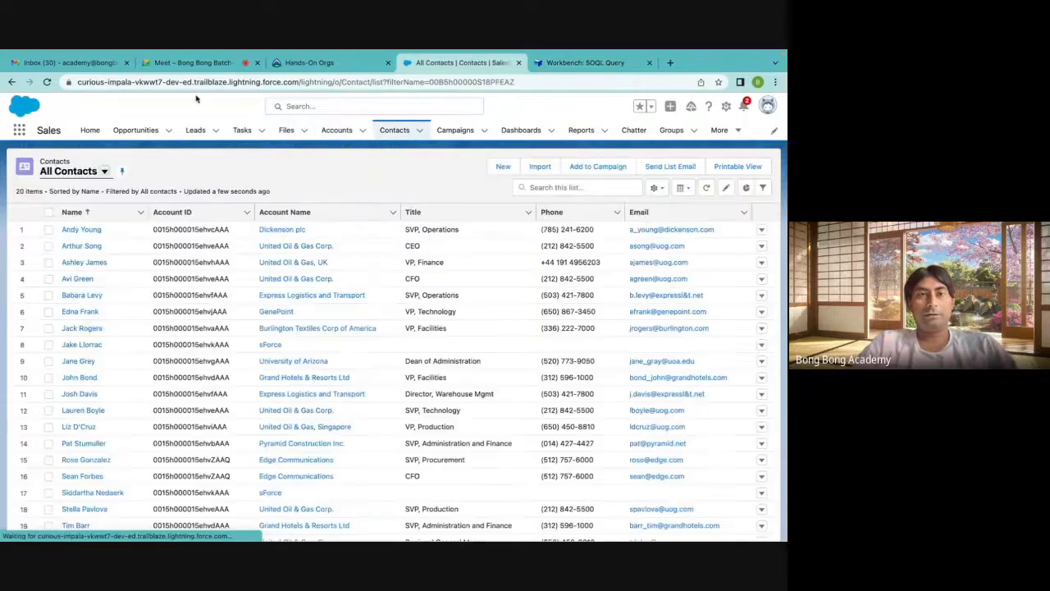
scroll(78, 379, down, 1)
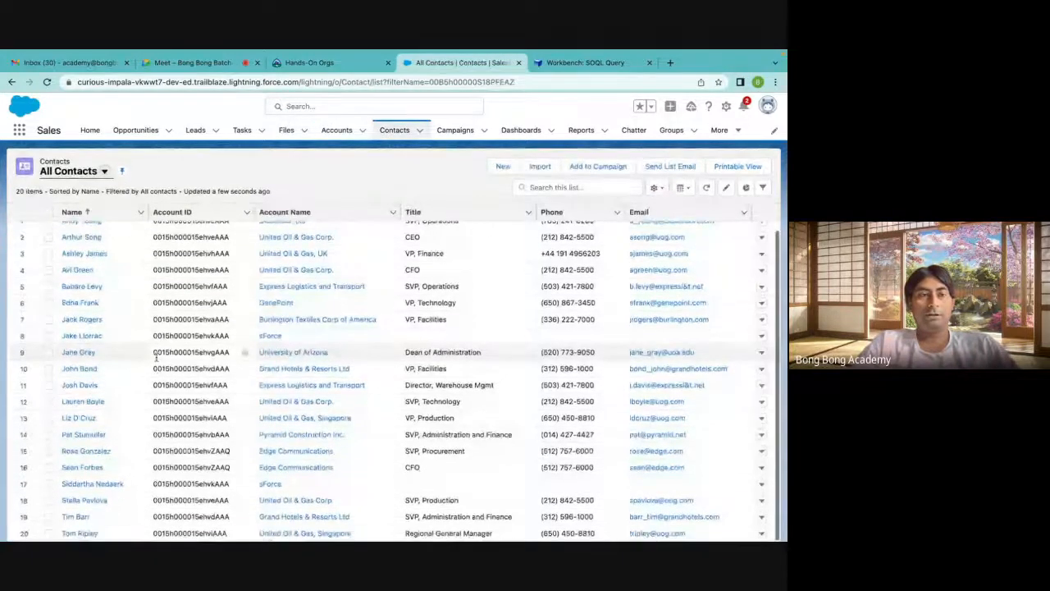
click(560, 69)
scroll(222, 227, down, 4)
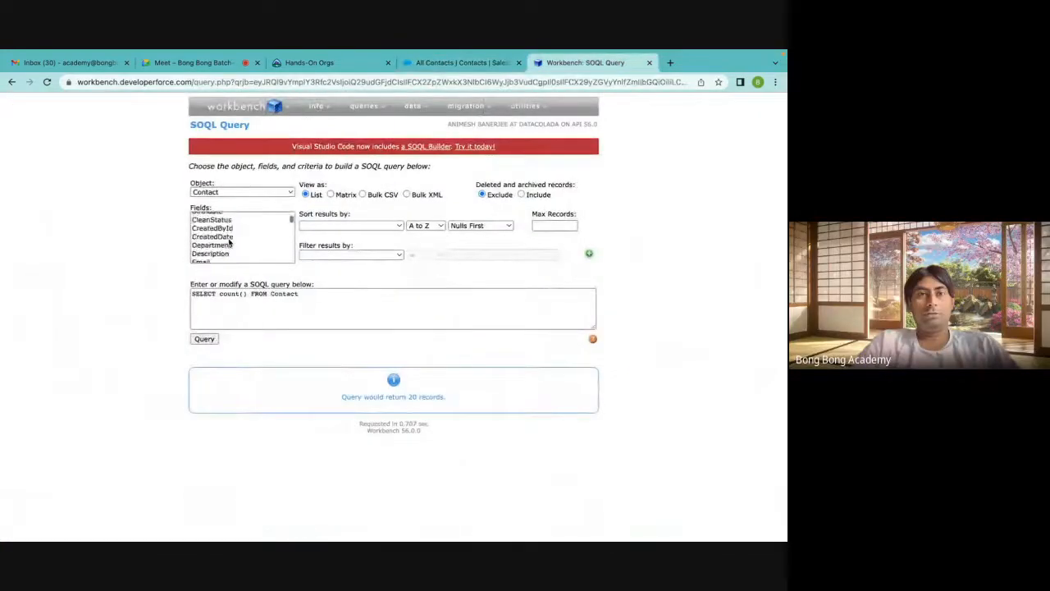
Step: Select the Id and Name fields and run SELECT Id,Name FROM Contact
click(212, 244)
scroll(237, 238, down, 4)
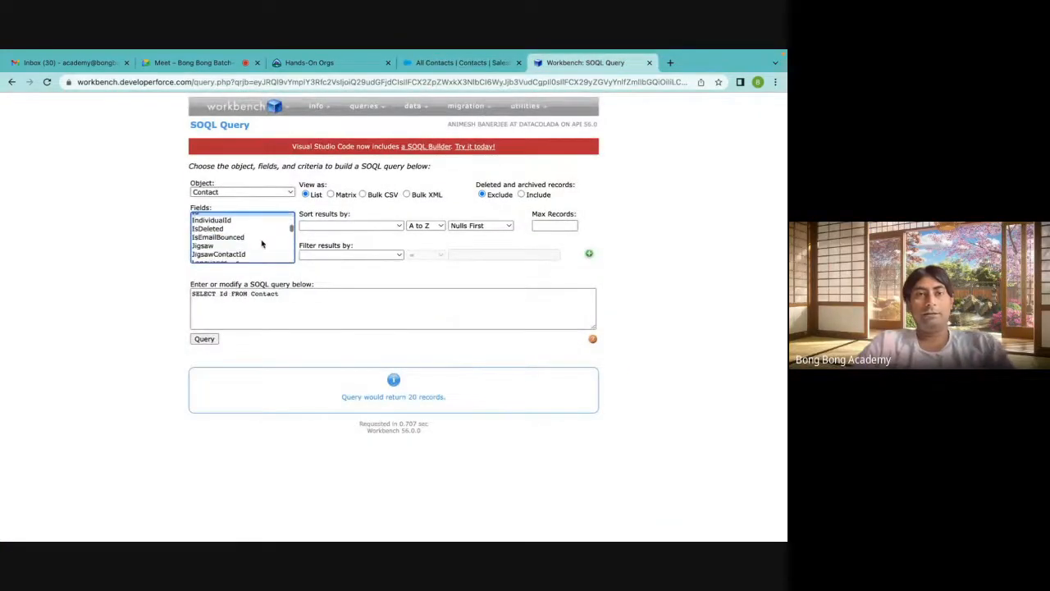
scroll(261, 243, down, 3)
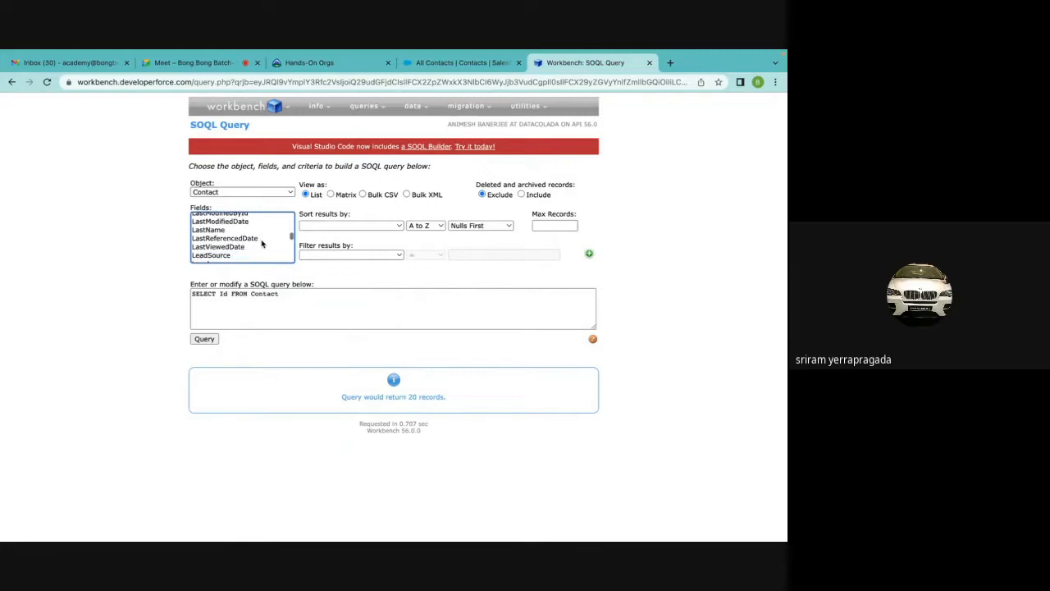
scroll(261, 244, down, 3)
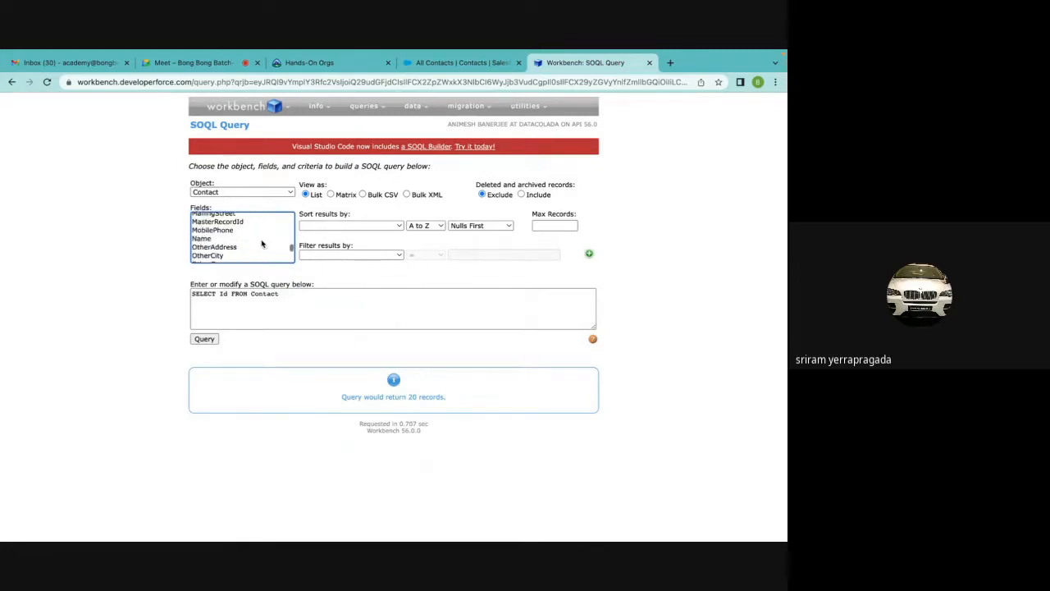
super+click(220, 240)
click(207, 341)
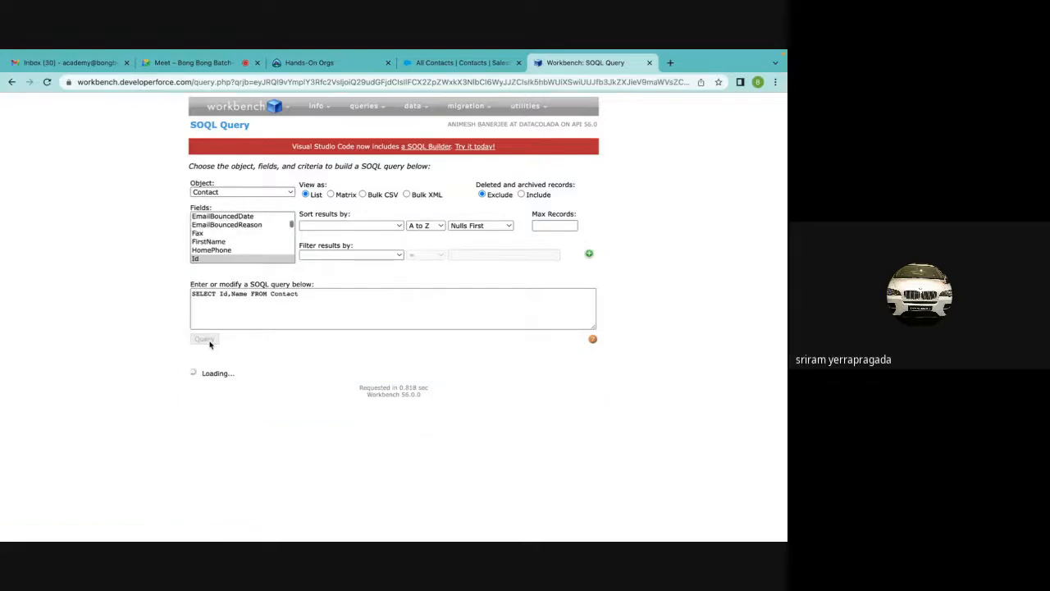
Step: Review the 20 contact Id and Name results against the Salesforce contacts list
scroll(523, 403, down, 1)
scroll(523, 404, down, 1)
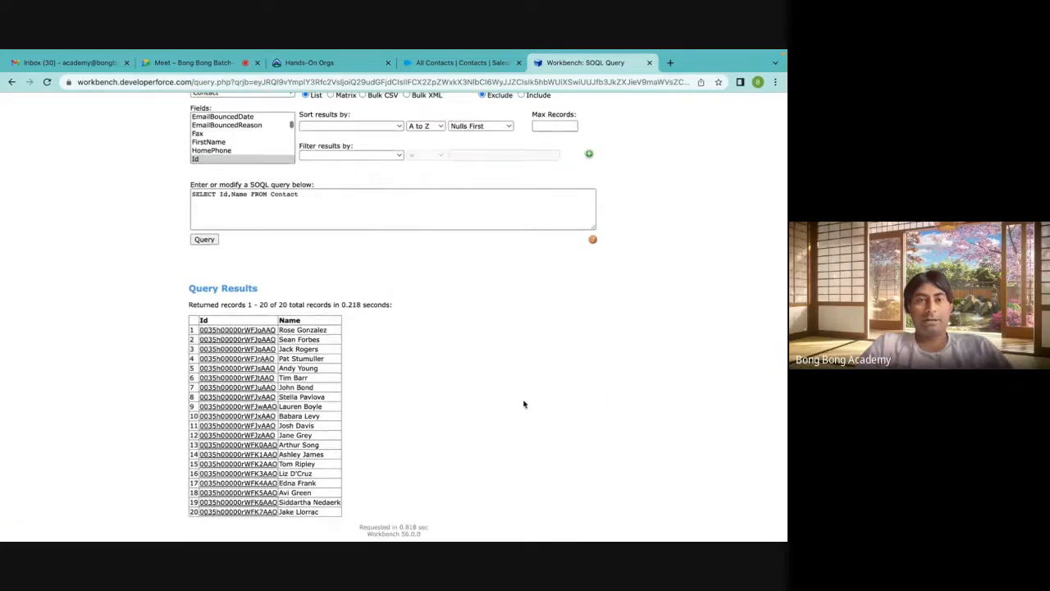
double_click(203, 320)
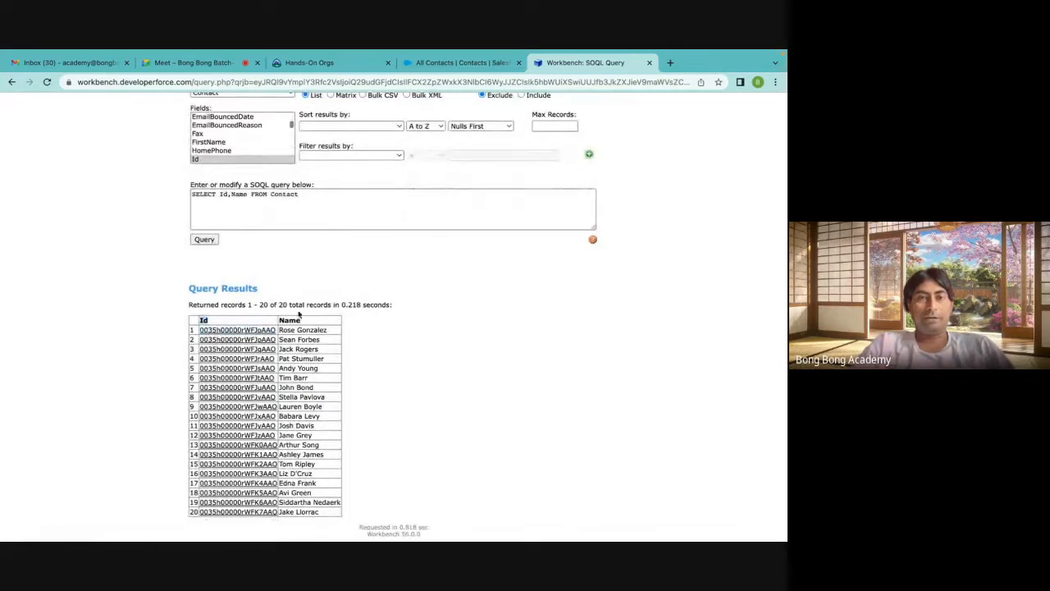
double_click(283, 320)
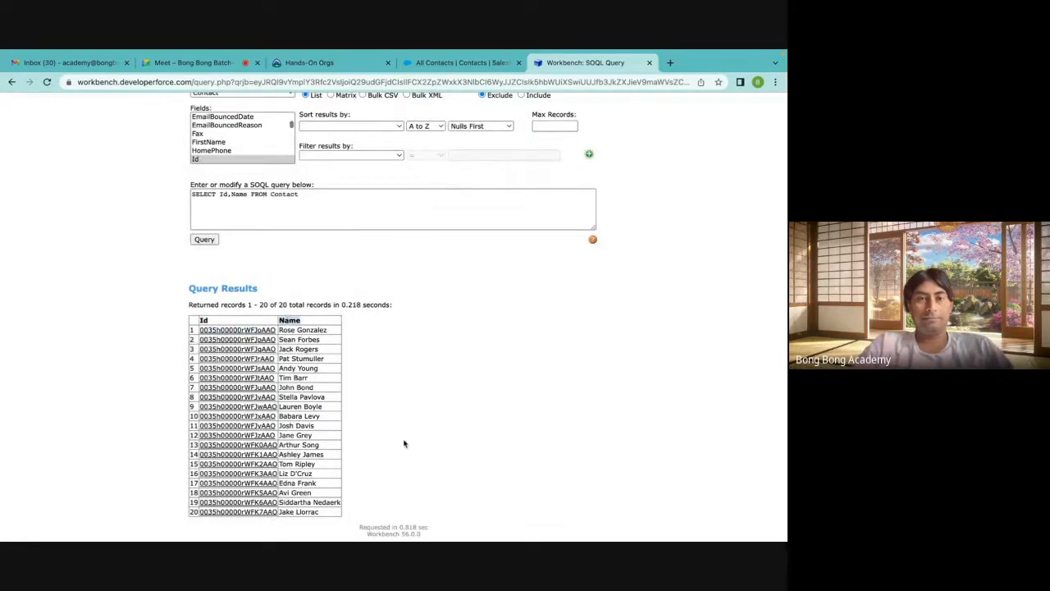
click(434, 64)
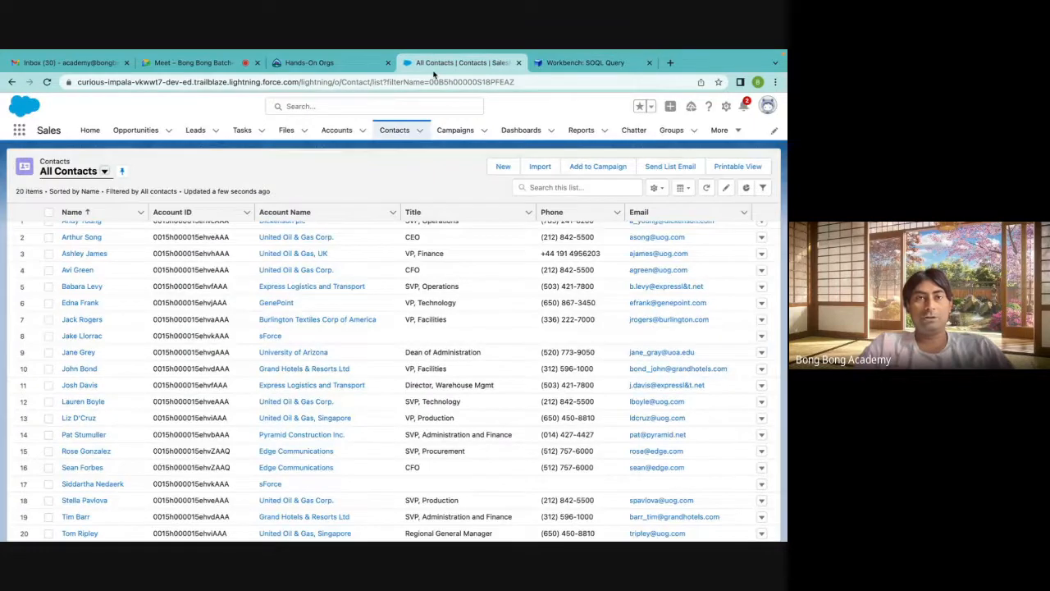
scroll(192, 276, up, 1)
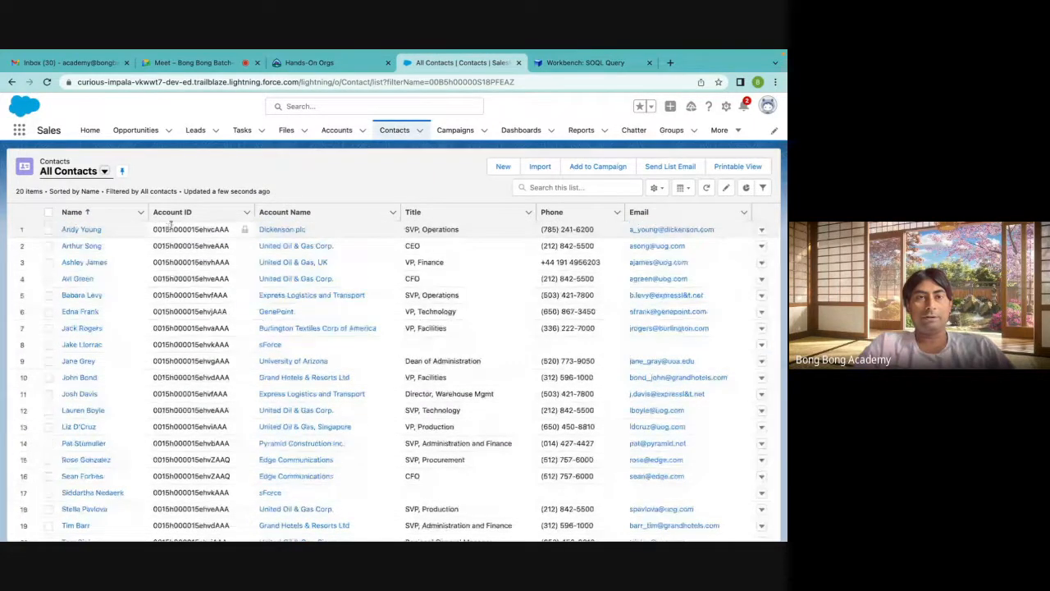
click(578, 63)
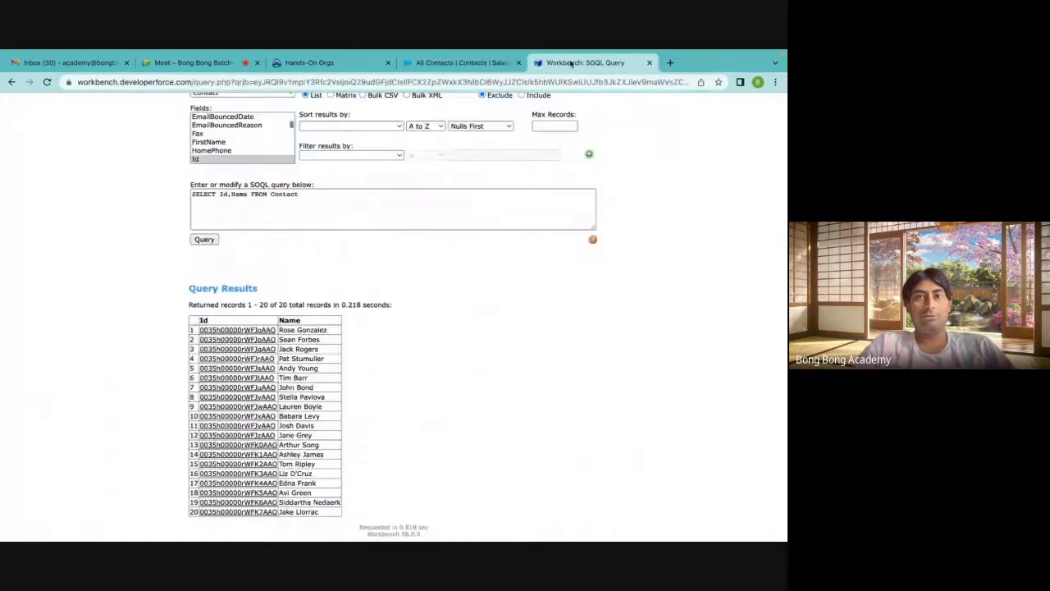
scroll(245, 168, up, 1)
scroll(244, 168, up, 5)
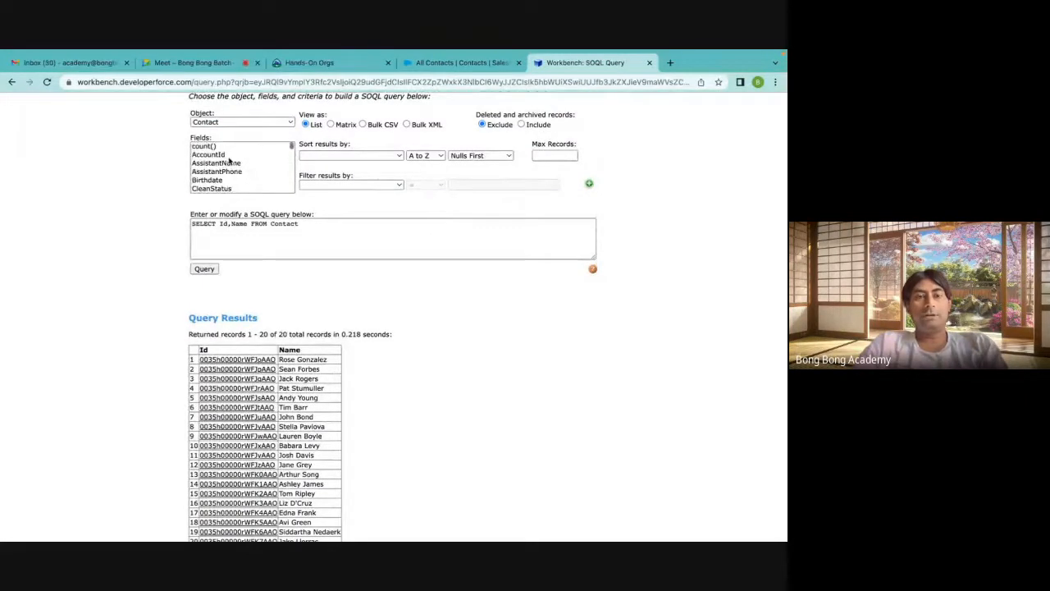
Step: Add AccountId to the Contact query's fields and run the query
click(211, 154)
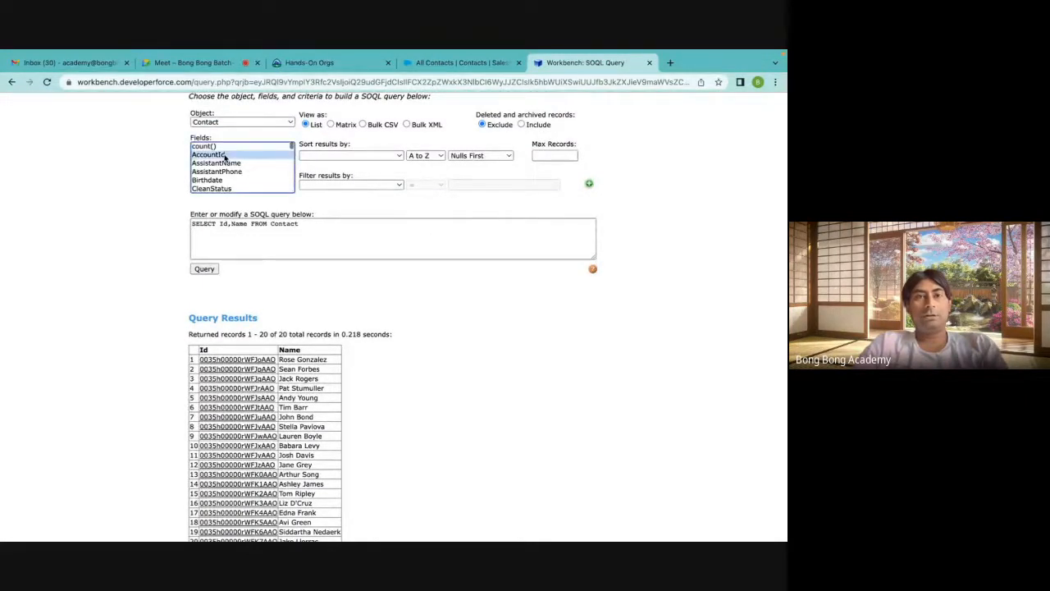
click(205, 269)
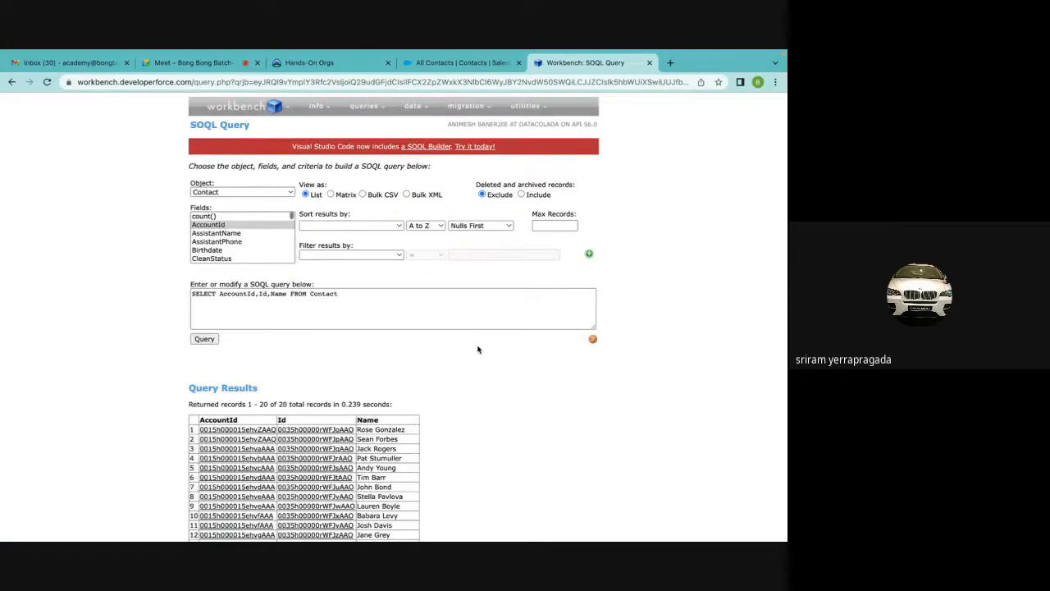
scroll(478, 349, down, 3)
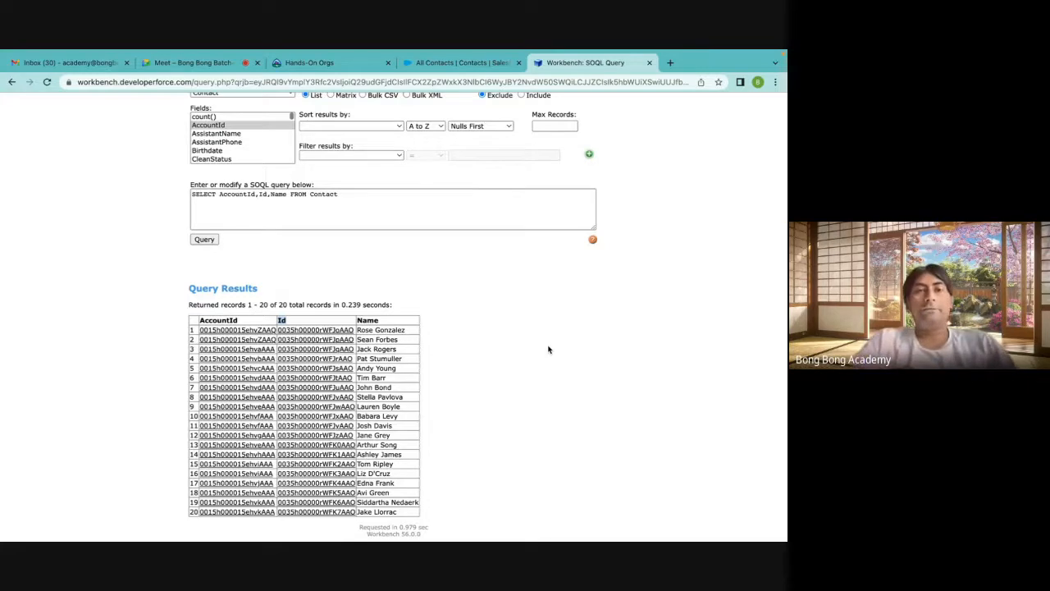
Step: Inspect the Id and AccountId values in the query results table
mouse_move(346, 334)
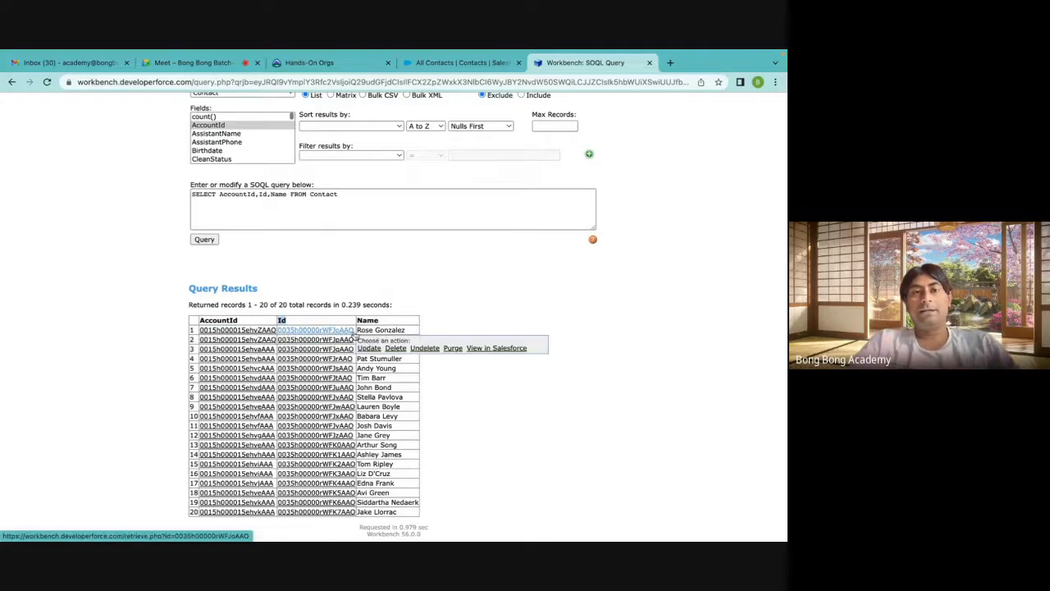
drag(355, 331, 277, 329)
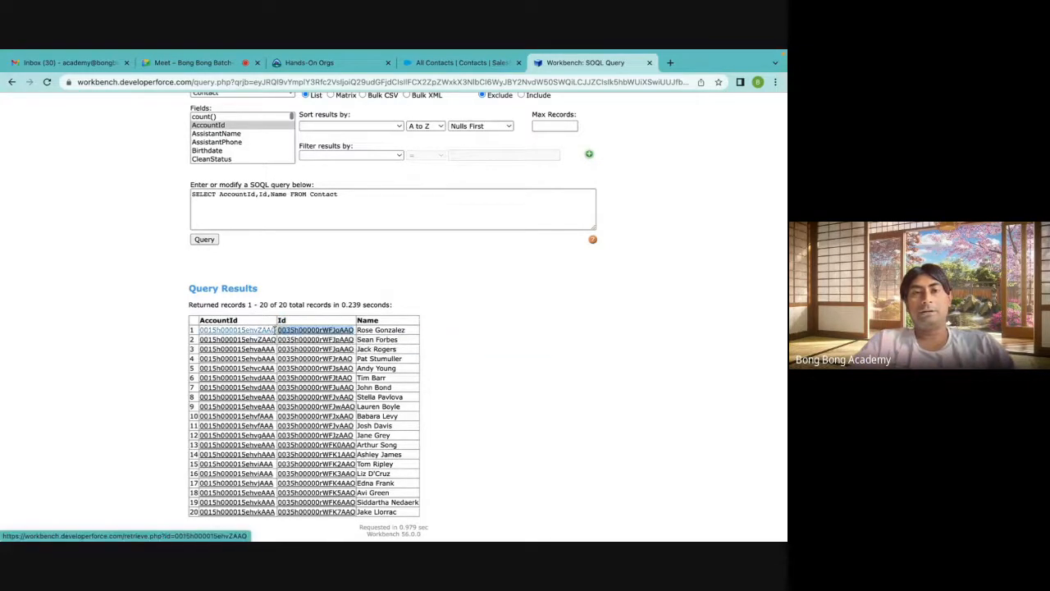
click(567, 312)
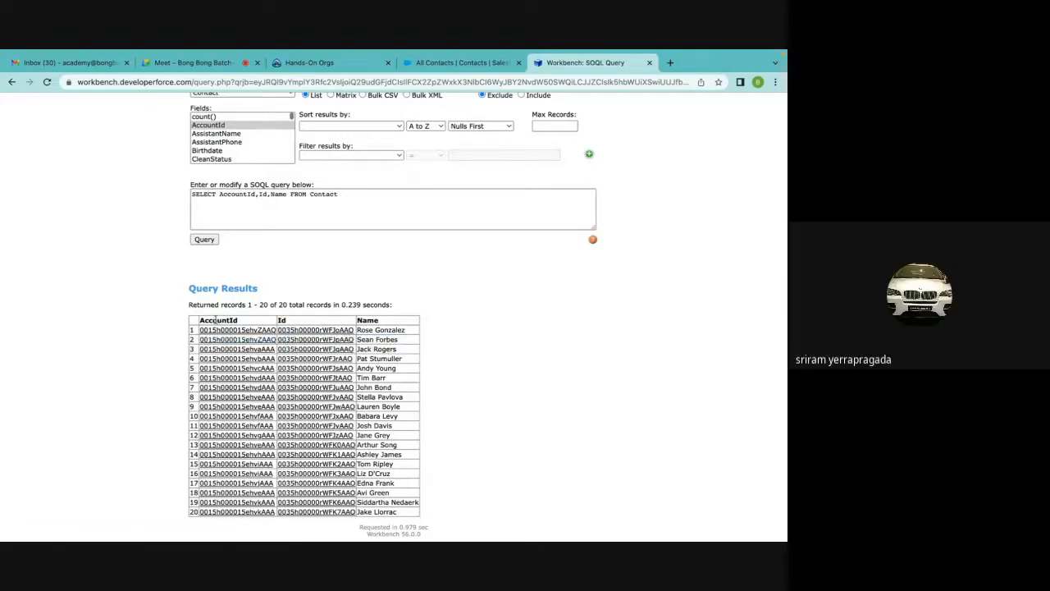
double_click(215, 320)
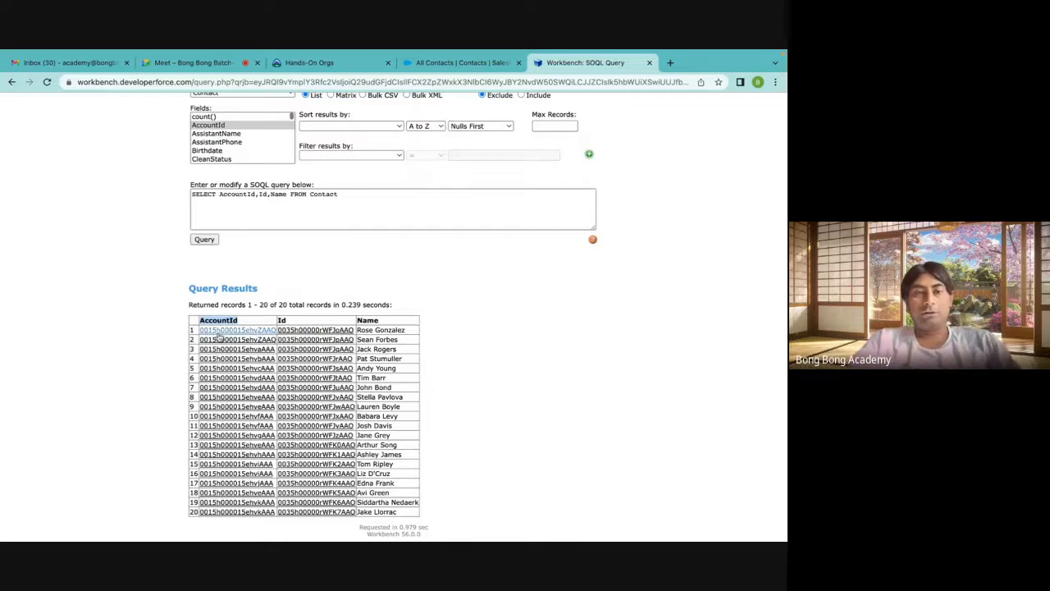
click(543, 325)
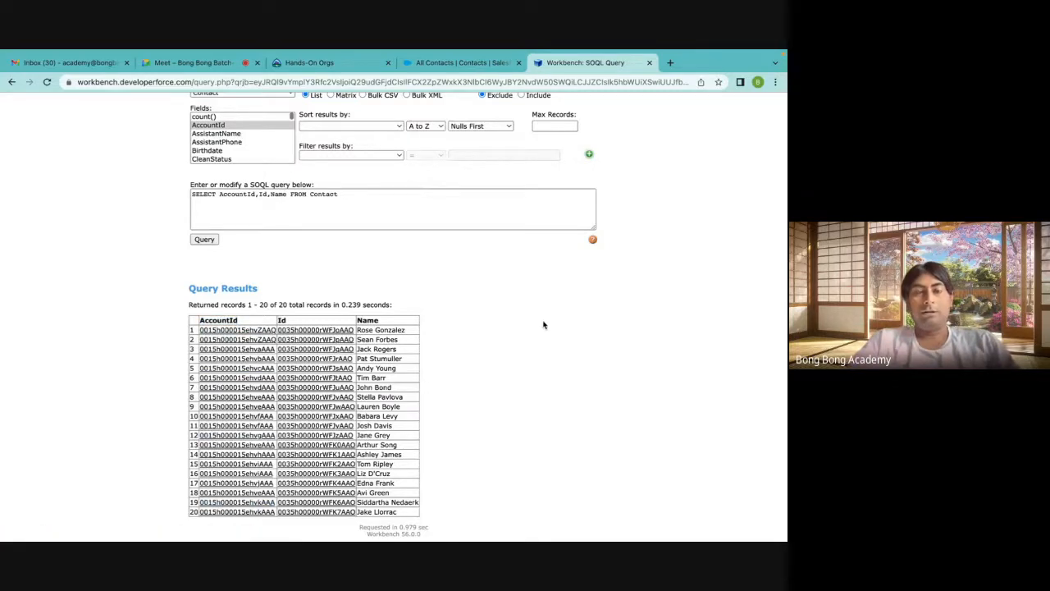
scroll(280, 302, up, 1)
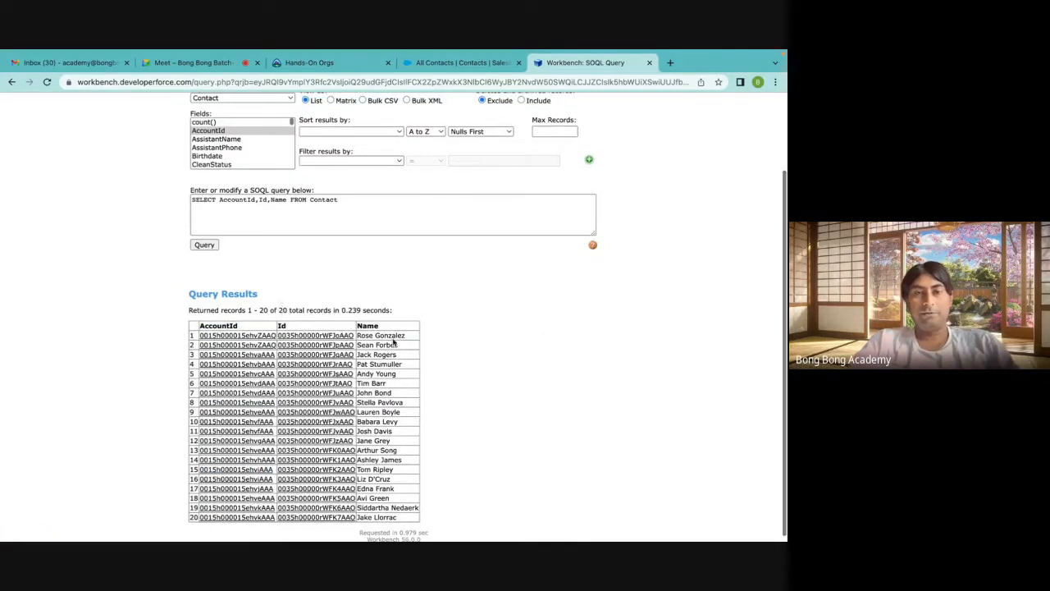
drag(410, 338, 282, 337)
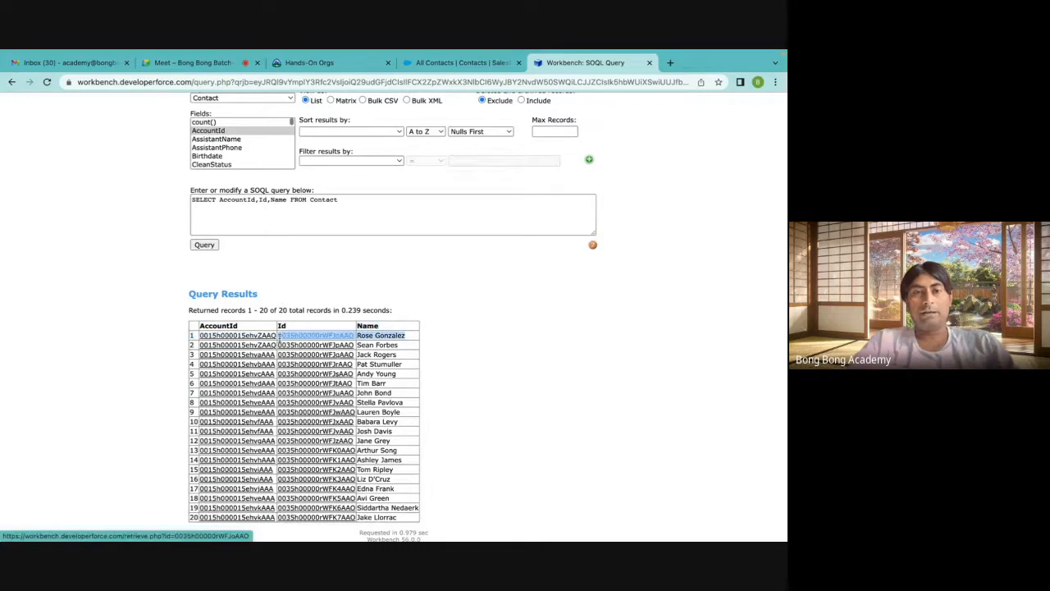
mouse_move(222, 340)
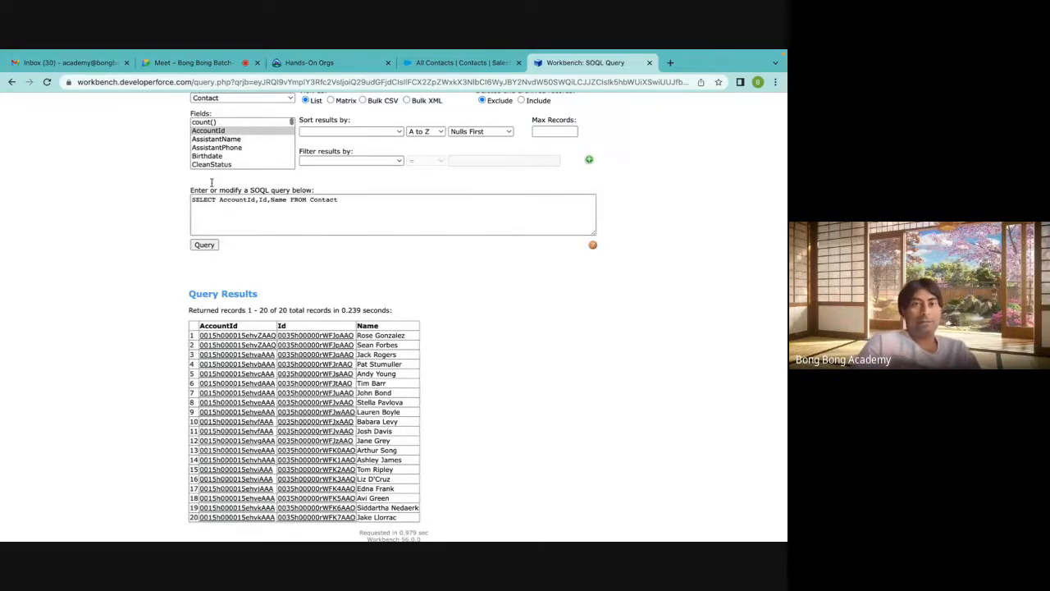
Step: Select every Contact field in the Fields list and run the query
scroll(252, 143, down, 3)
scroll(252, 143, up, 3)
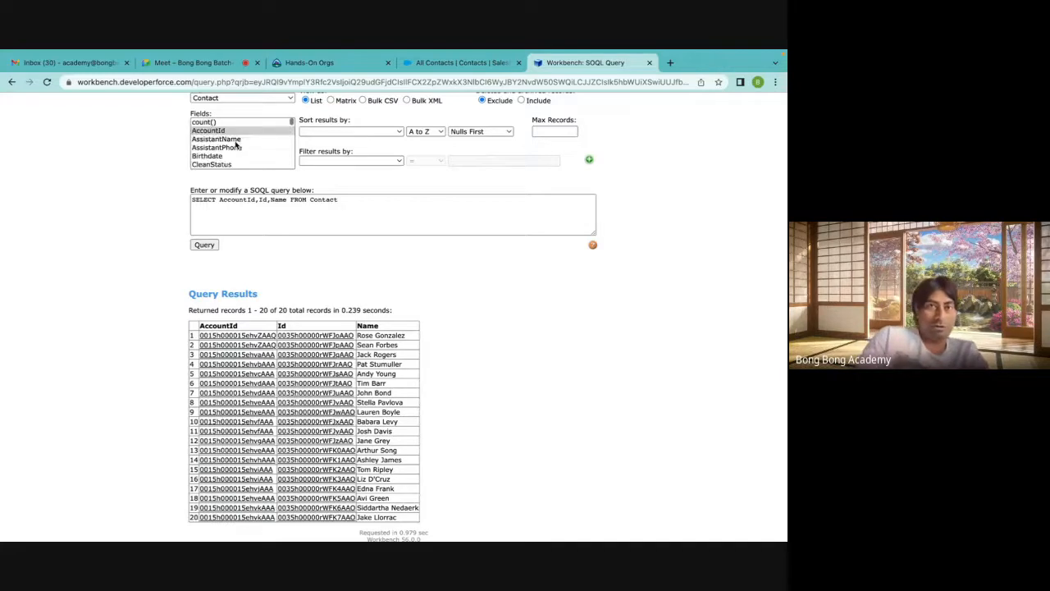
scroll(236, 145, down, 5)
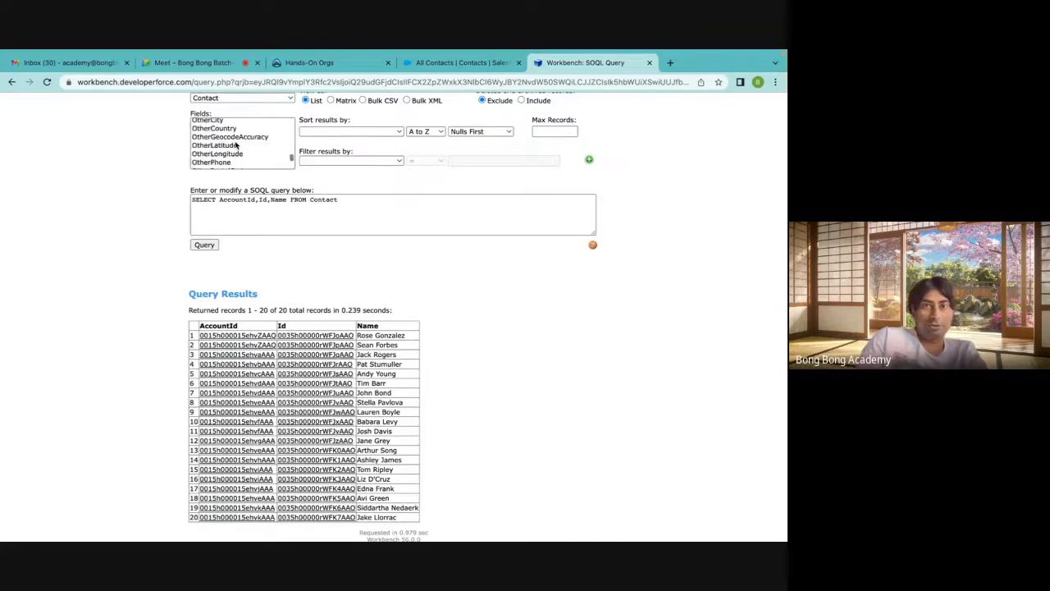
key(ctrl+a)
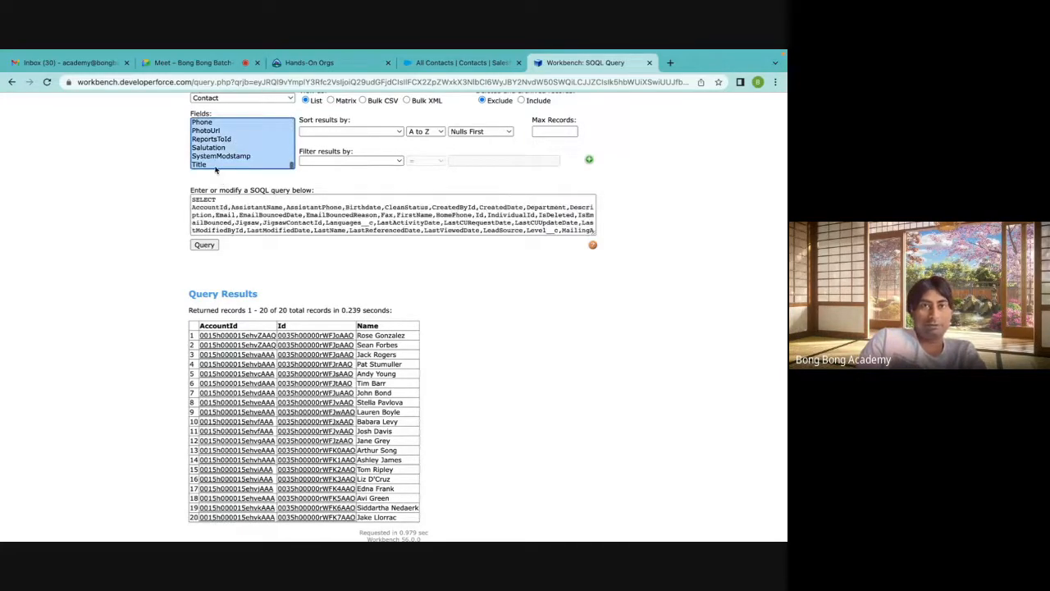
click(204, 244)
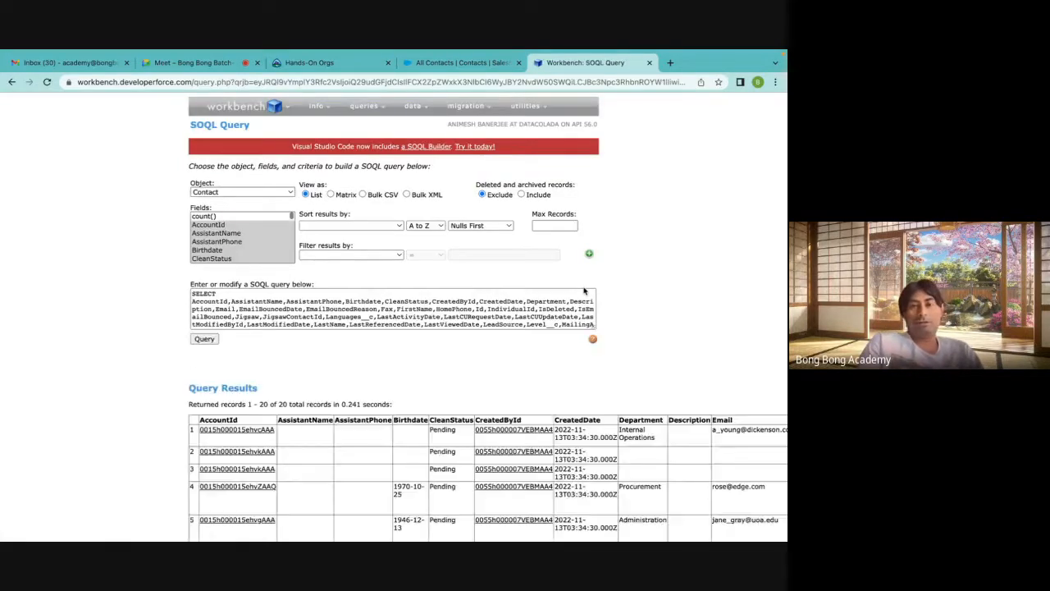
Step: Scroll through the all-fields results, then switch to the Salesforce All Contacts list
scroll(657, 332, right, 10)
scroll(657, 332, right, 15)
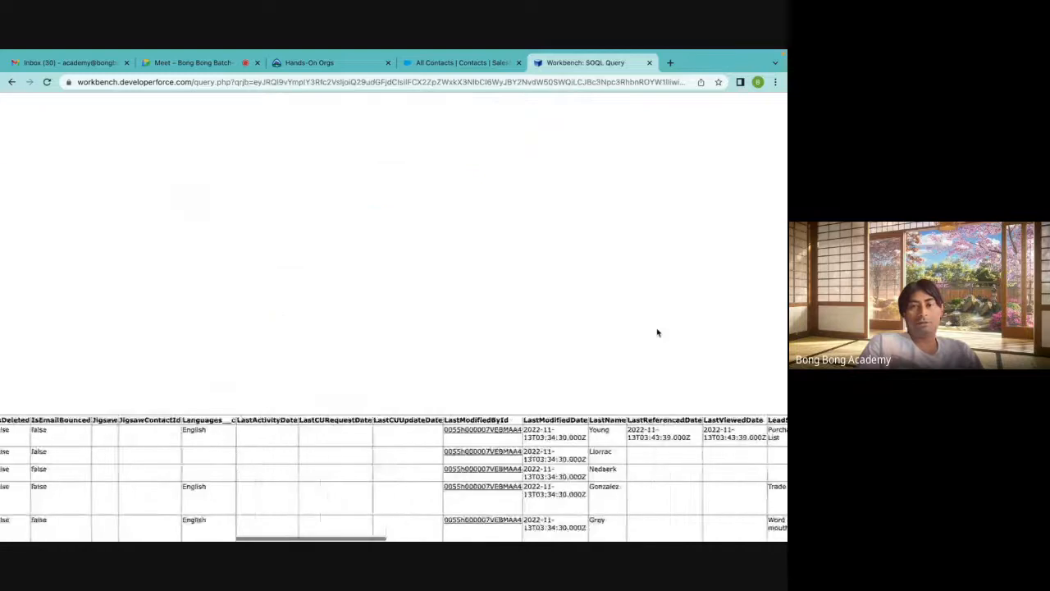
scroll(657, 332, left, 20)
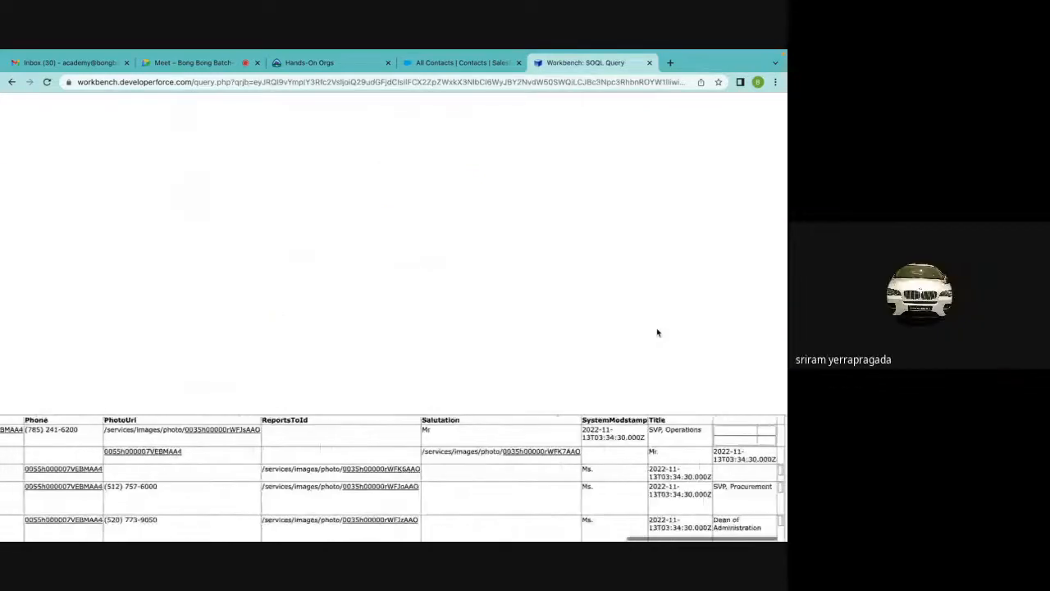
scroll(657, 333, left, 3)
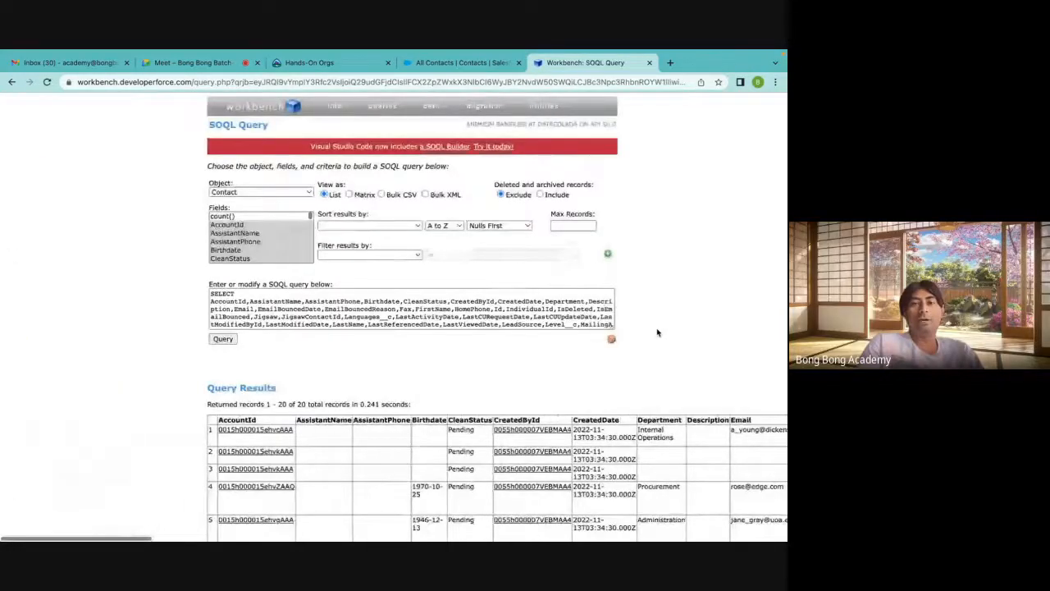
scroll(657, 332, down, 10)
scroll(657, 332, up, 10)
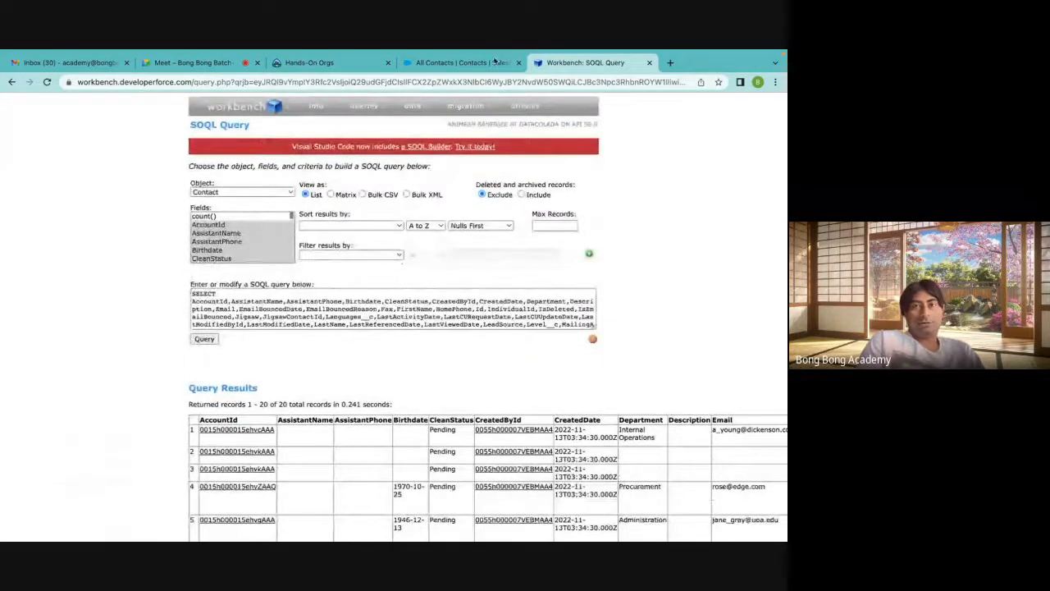
click(460, 63)
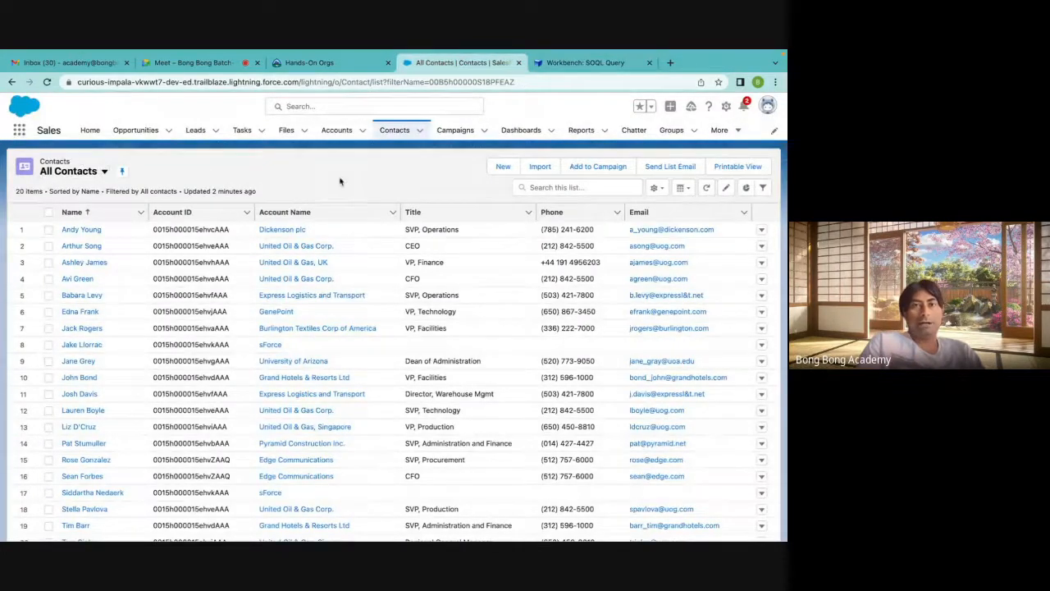
Step: Open the Leads list, start a new lead, and close the form without saving
click(194, 132)
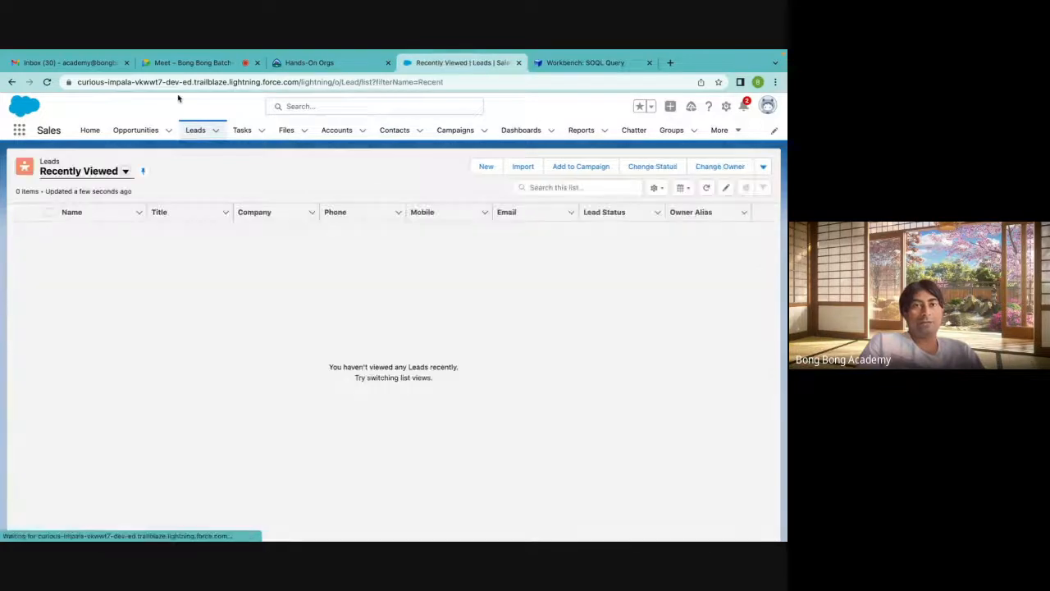
click(478, 168)
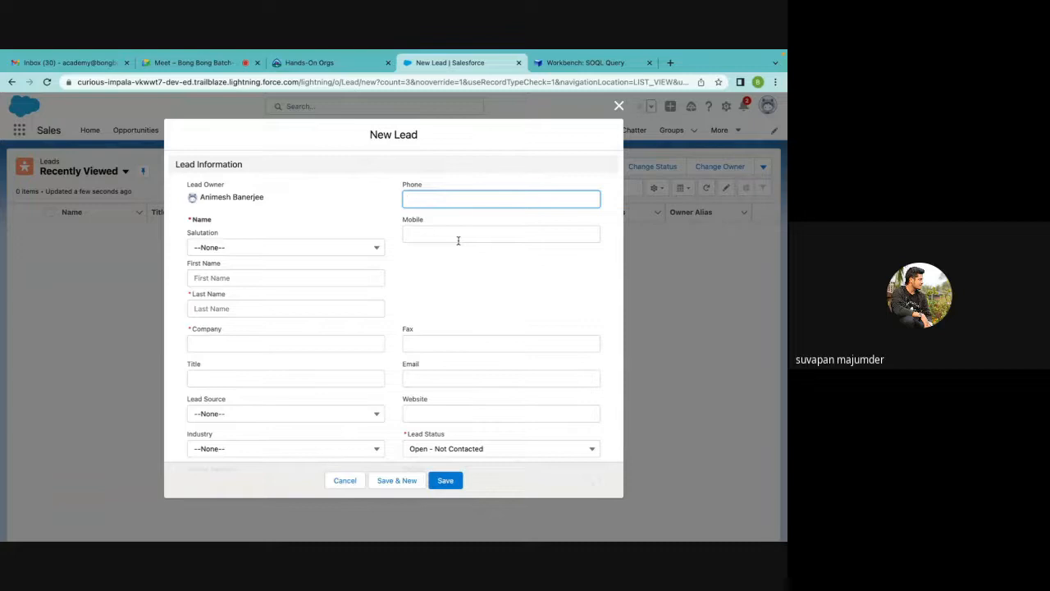
click(618, 106)
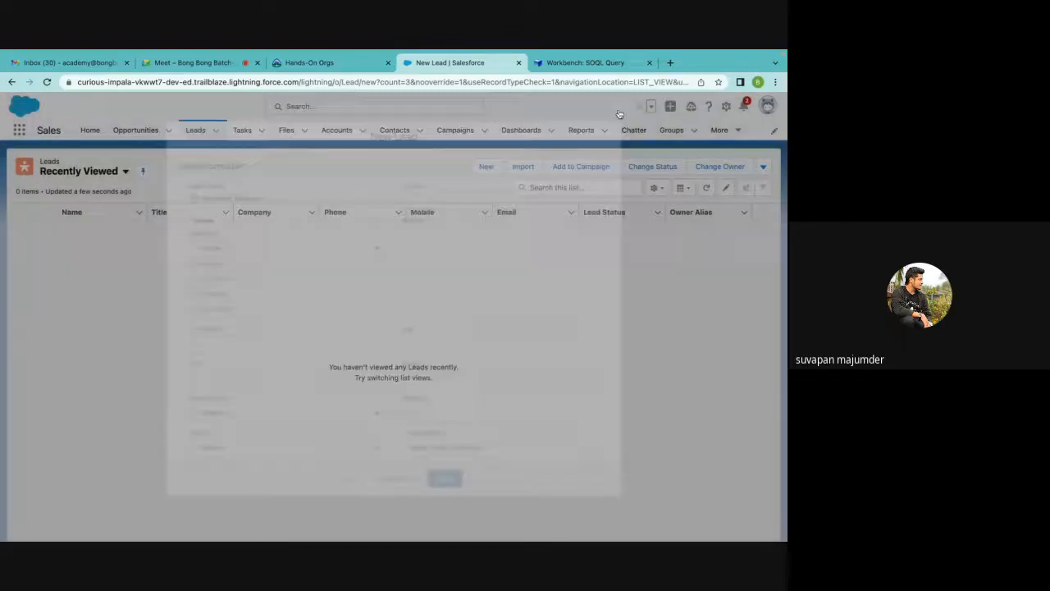
Step: Glance at the Workbench query results, then return to the Leads list
click(575, 62)
scroll(634, 307, down, 10)
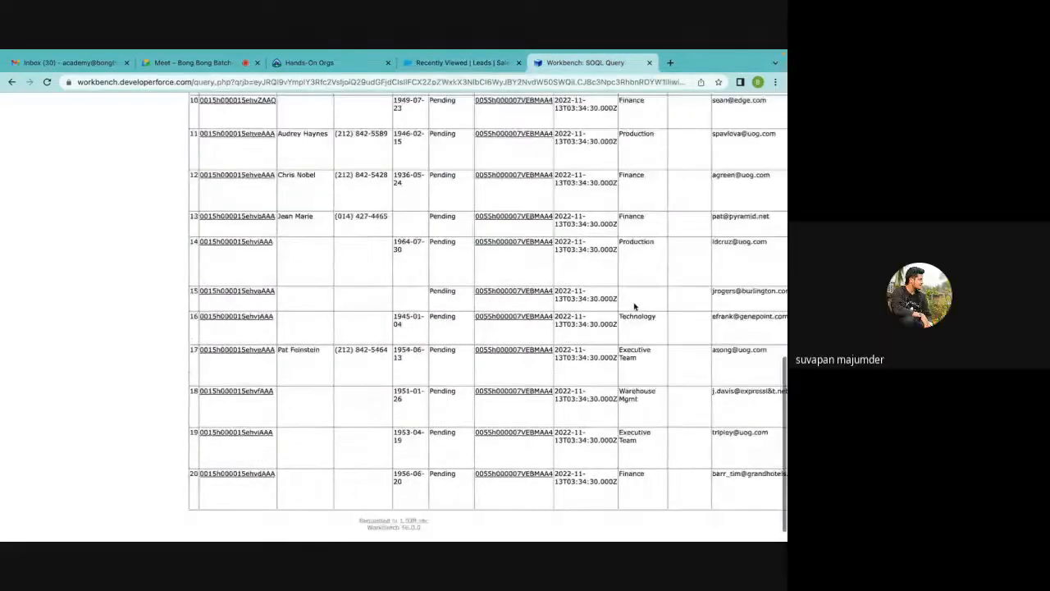
scroll(634, 307, up, 10)
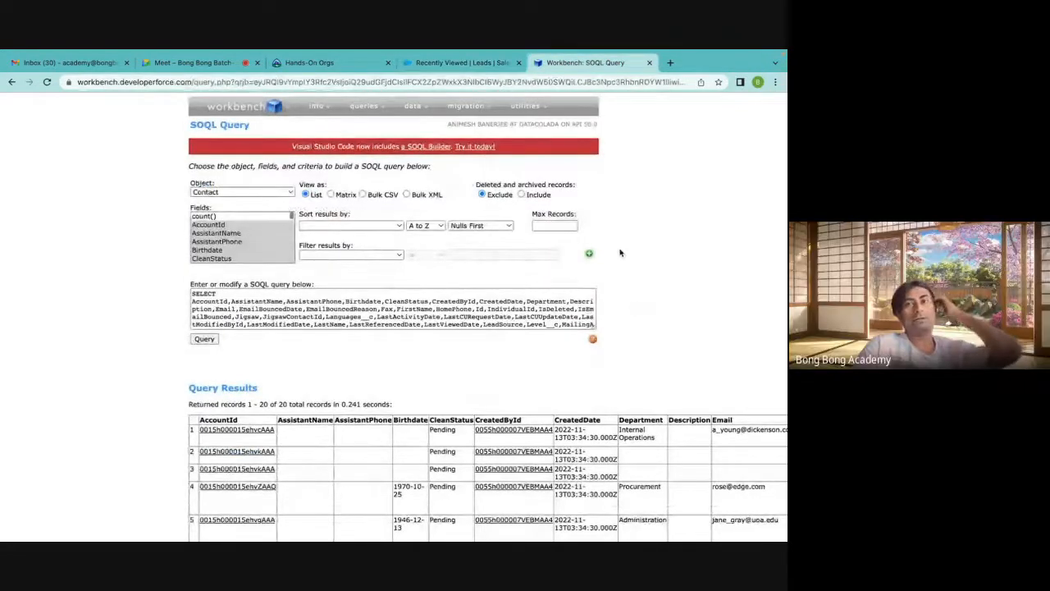
click(458, 65)
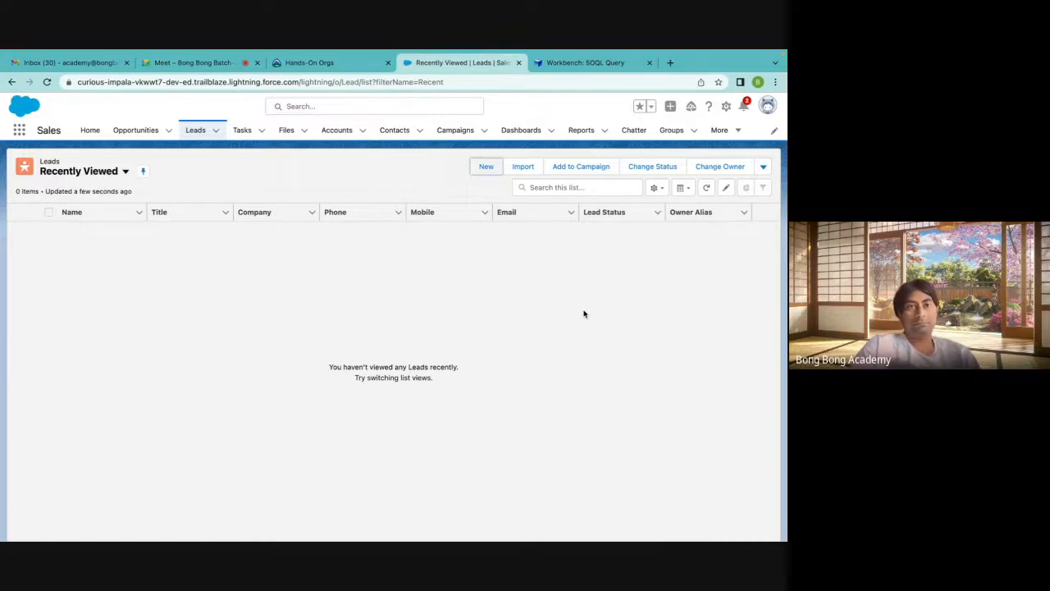
Step: Create and save a new lead with the person's first and last name and company 'Bong Bong'
click(486, 167)
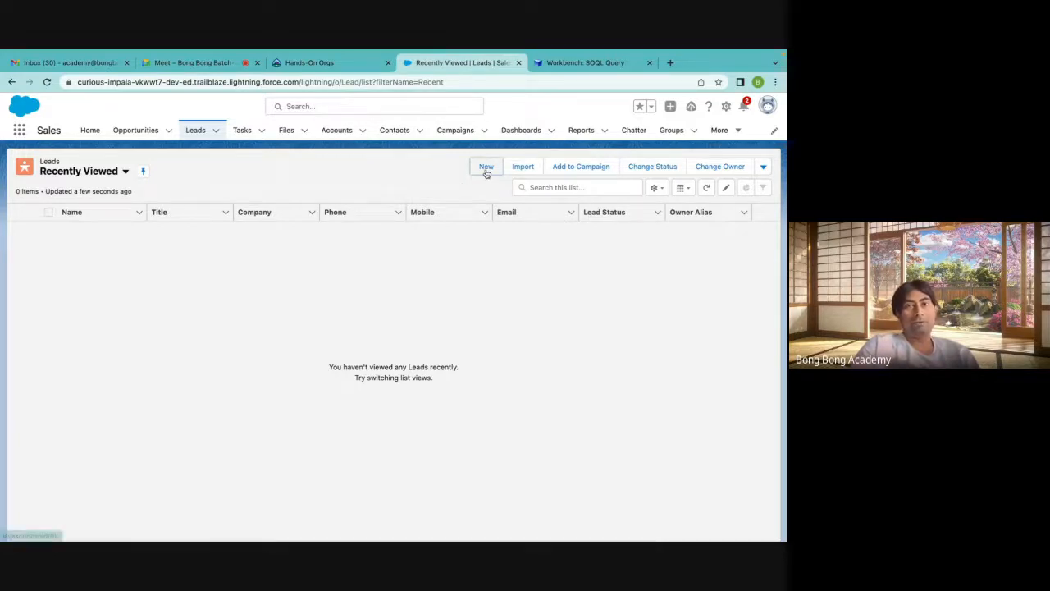
click(252, 280)
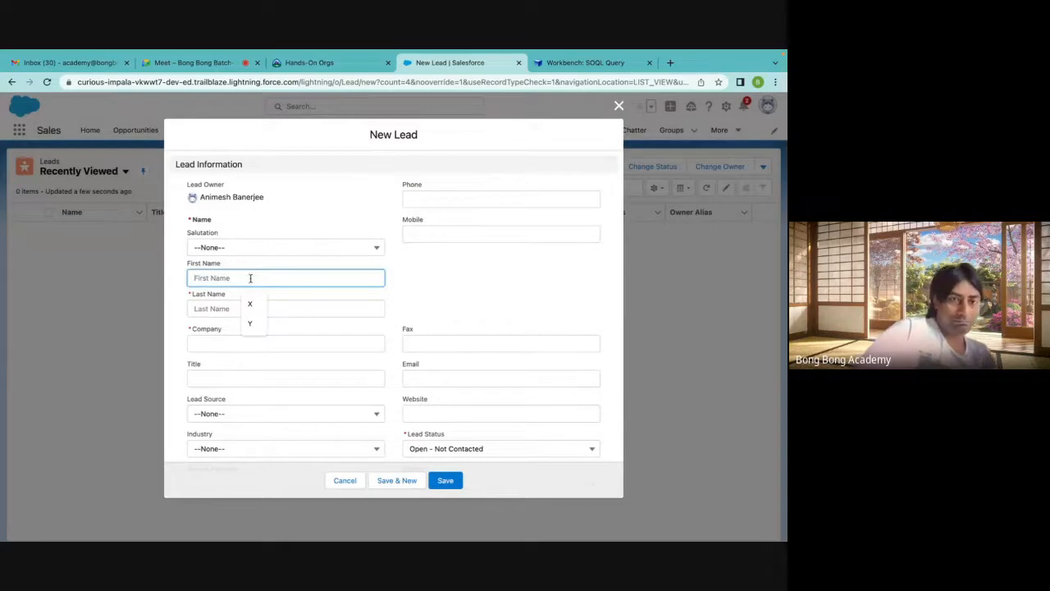
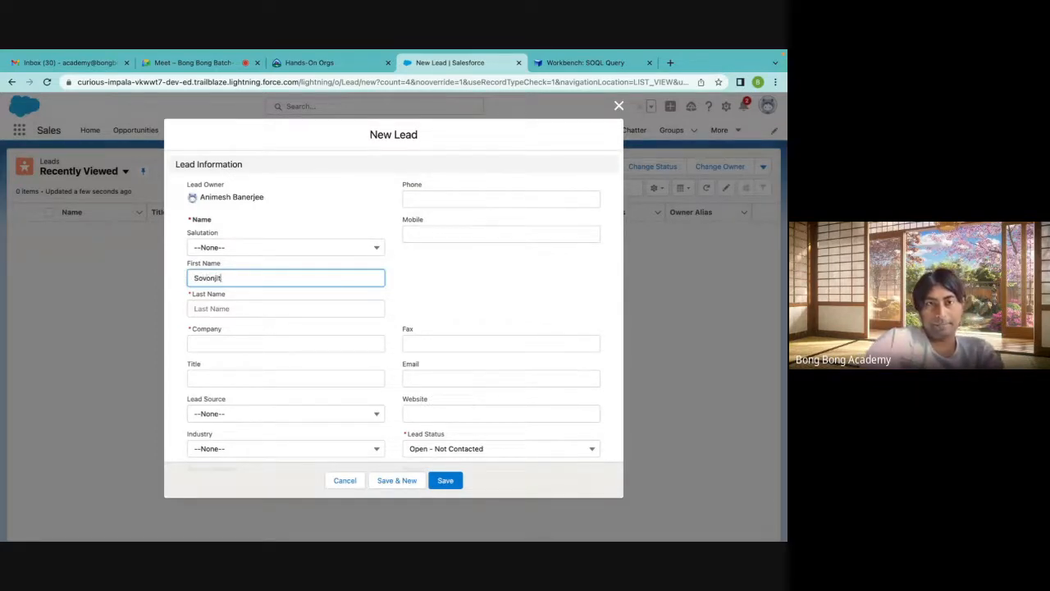
click(280, 314)
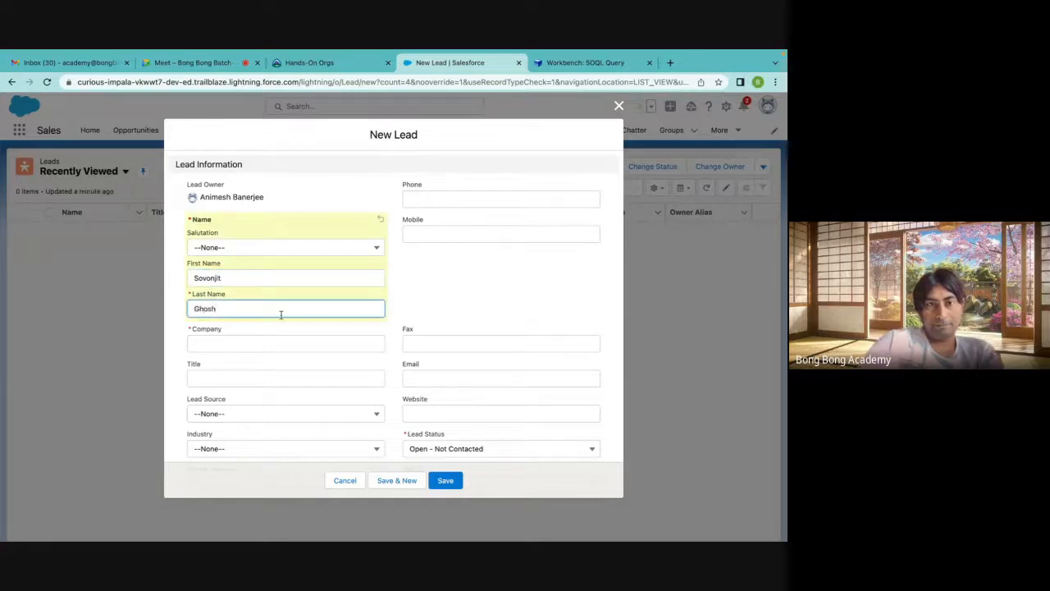
click(244, 346)
text(Bong )
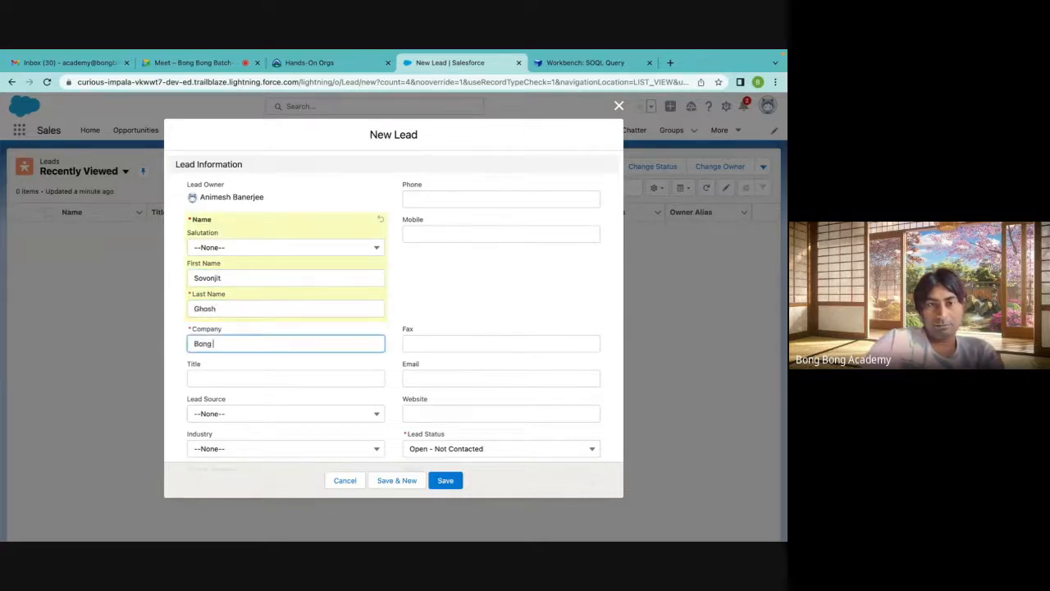
text(Bong)
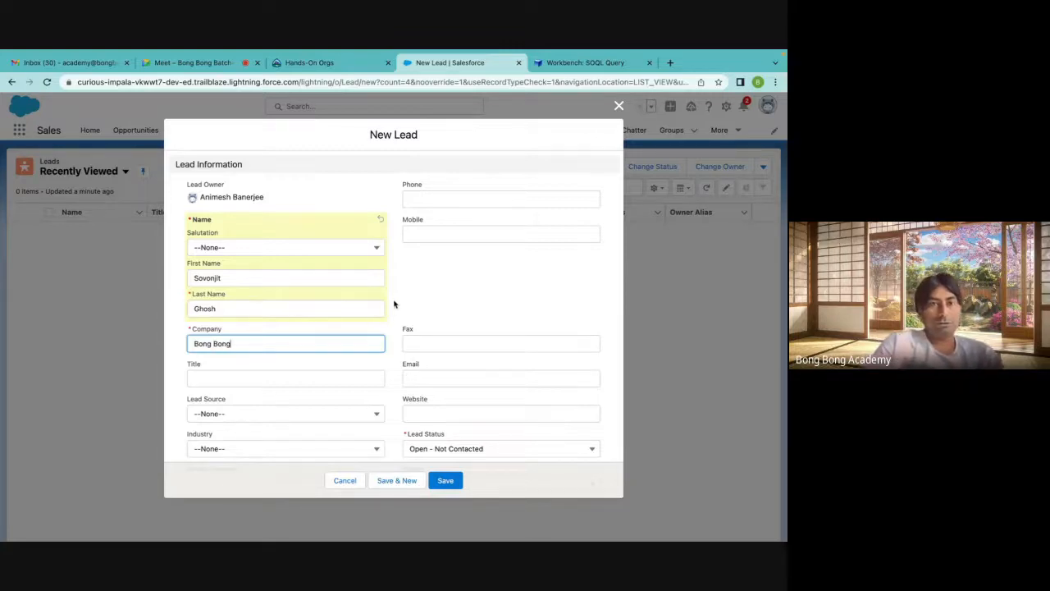
click(456, 485)
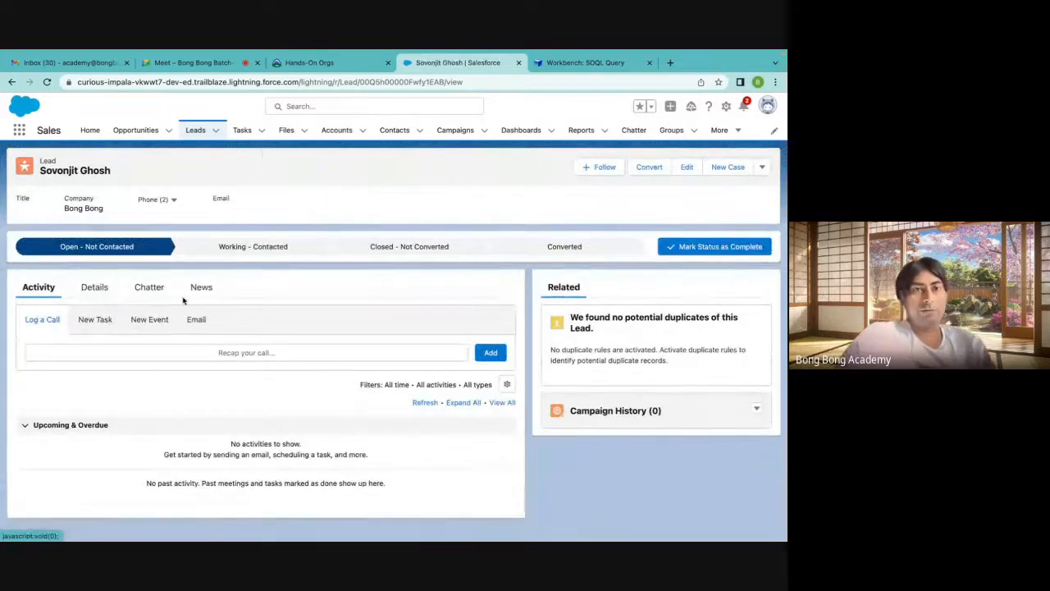
Step: Mark Working - Contacted as the lead's current status on the path
click(248, 252)
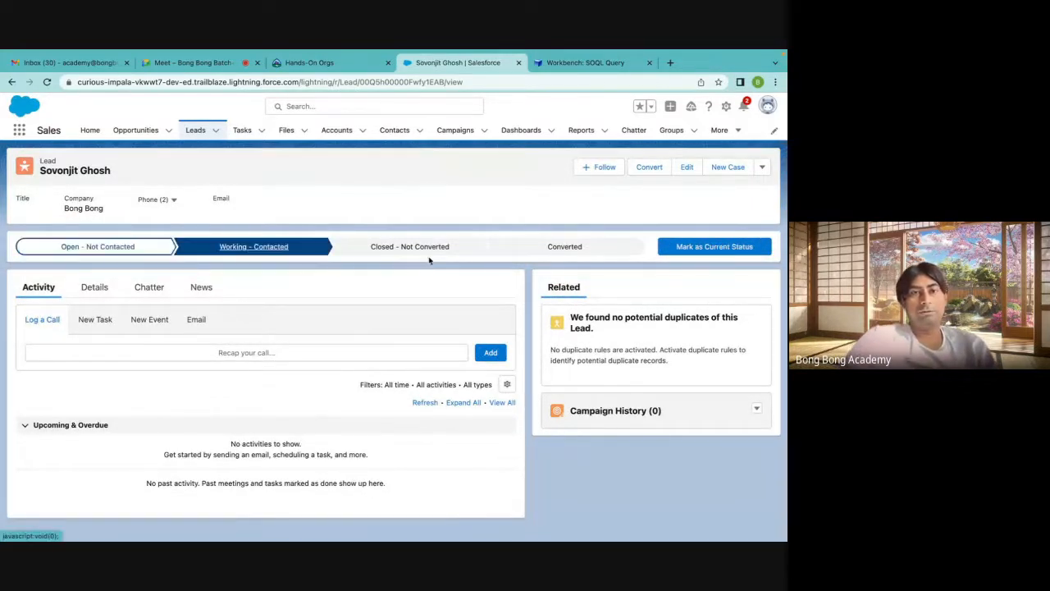
click(713, 254)
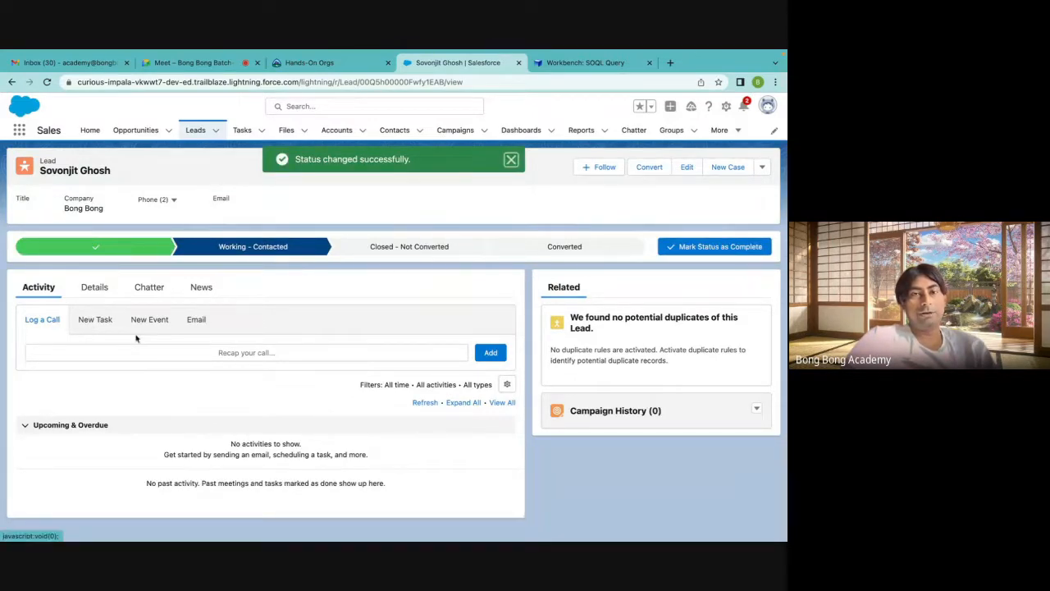
click(483, 359)
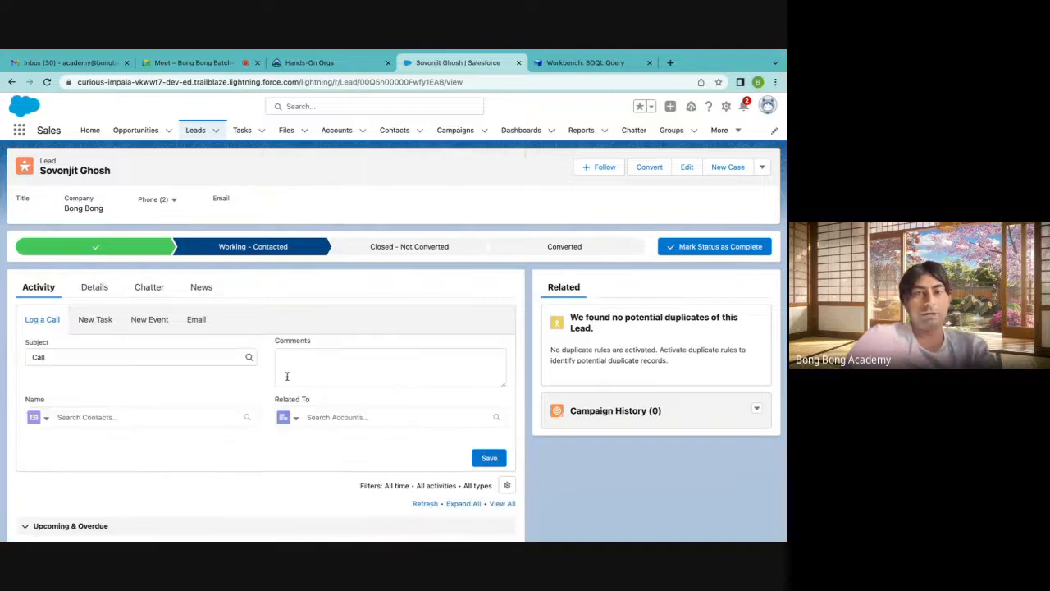
Step: Log a call commenting 'I called him and he is unterested. wants a meeting next week' and expand it
click(307, 359)
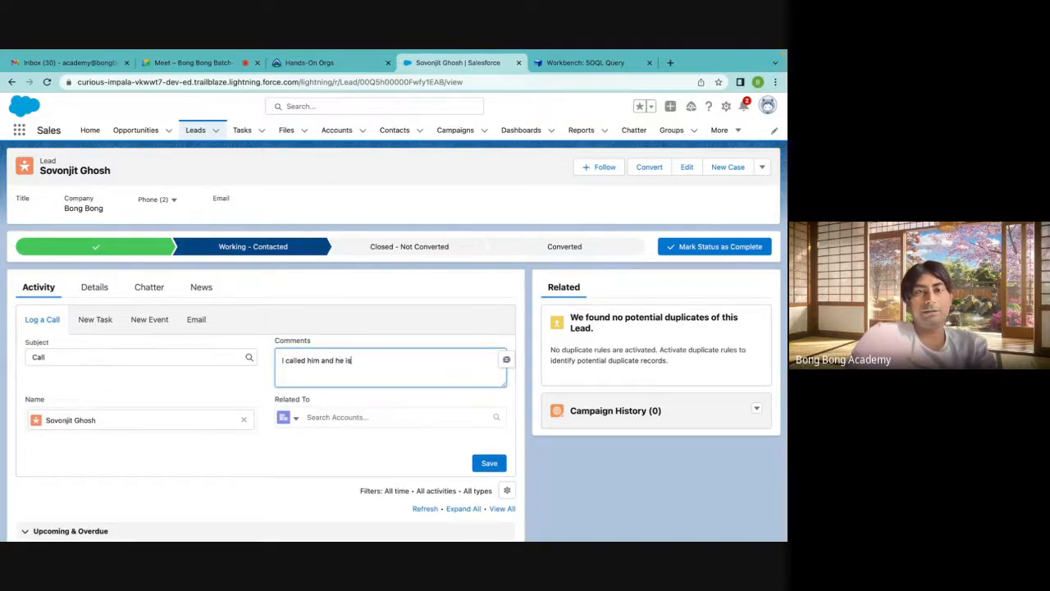
text(I called him and he is unter)
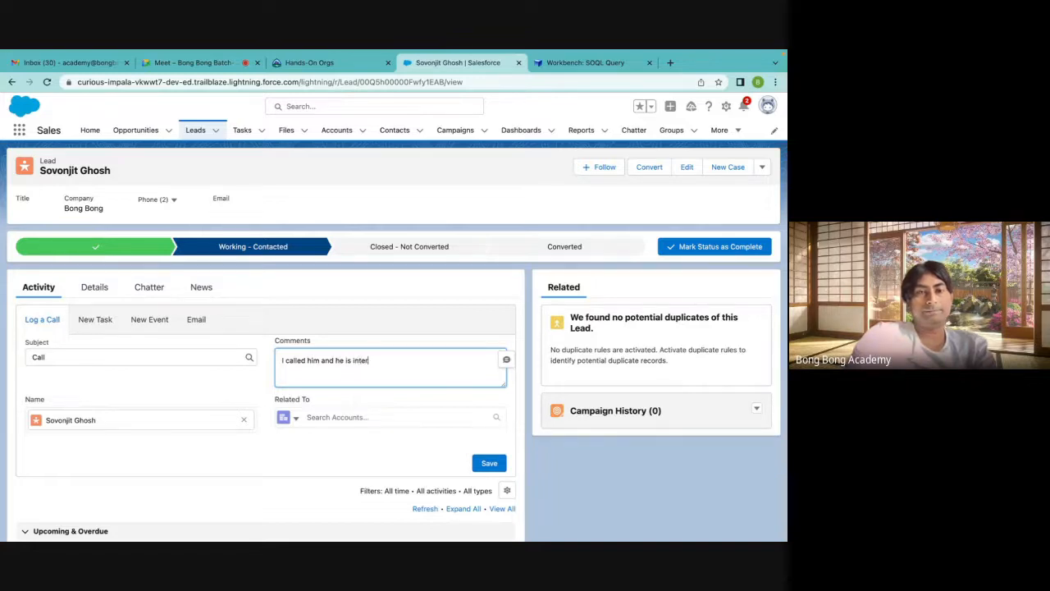
text(ested. want)
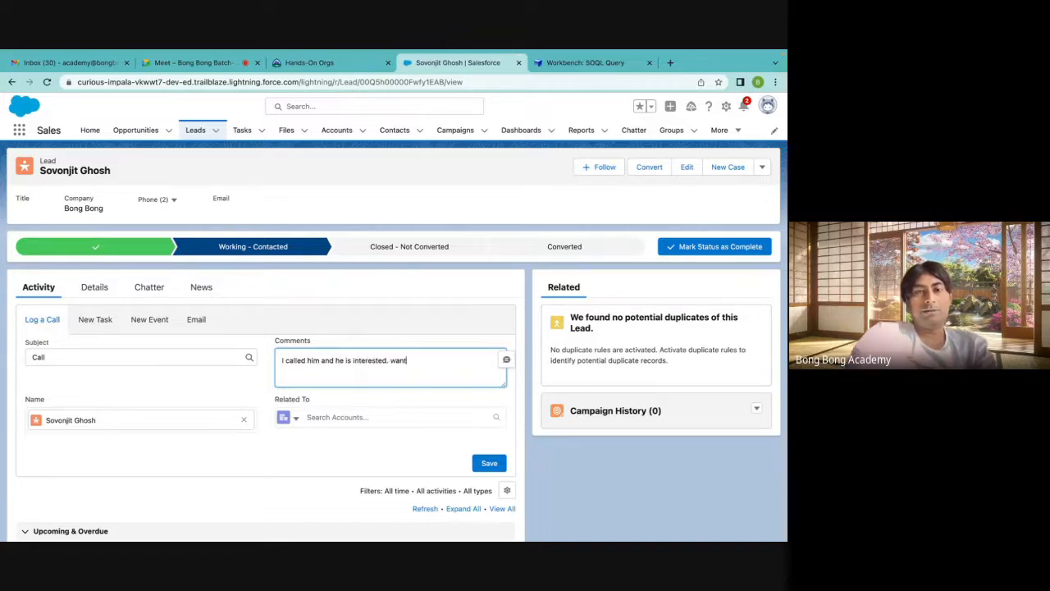
text(s a meeting next week)
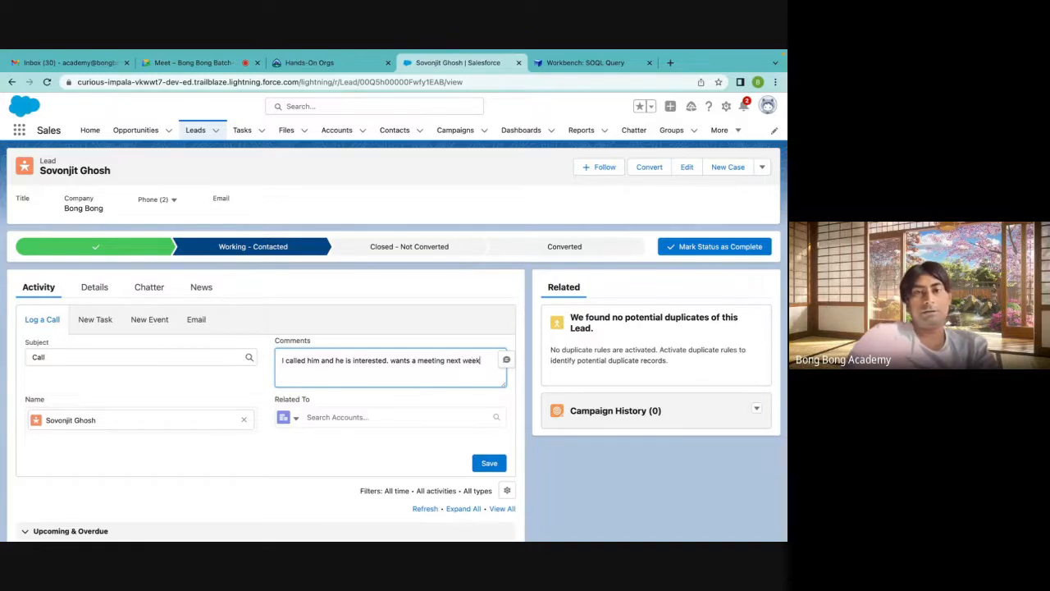
click(491, 463)
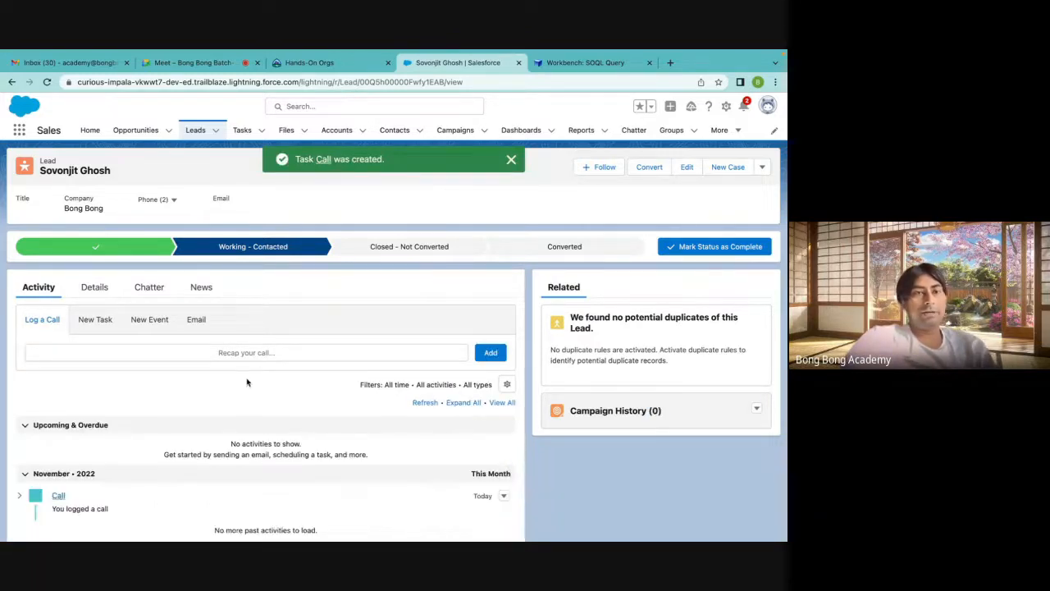
scroll(246, 380, down, 1)
click(19, 465)
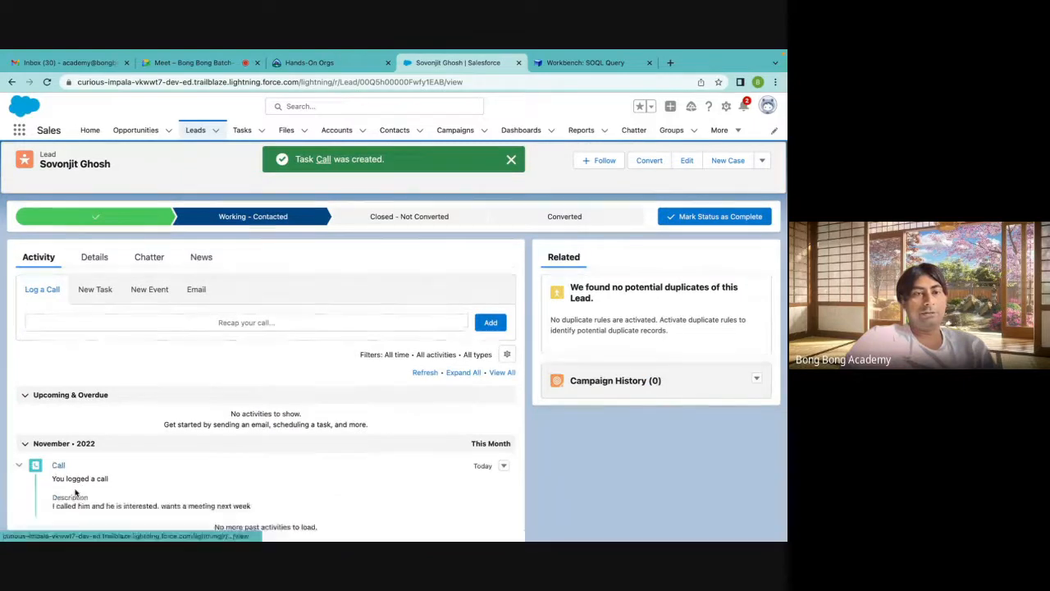
scroll(49, 459, down, 1)
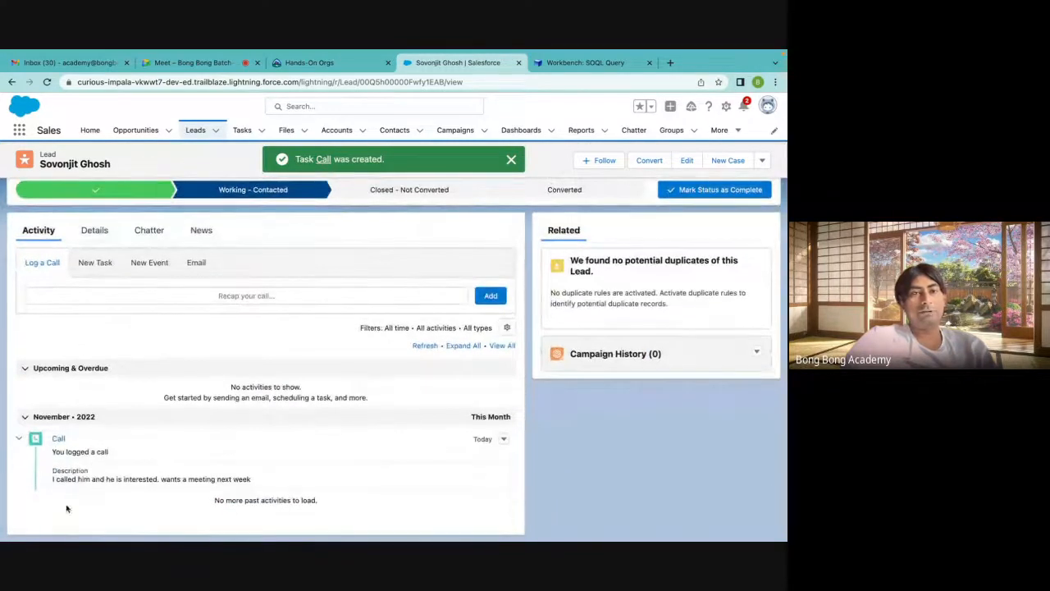
scroll(152, 525, up, 1)
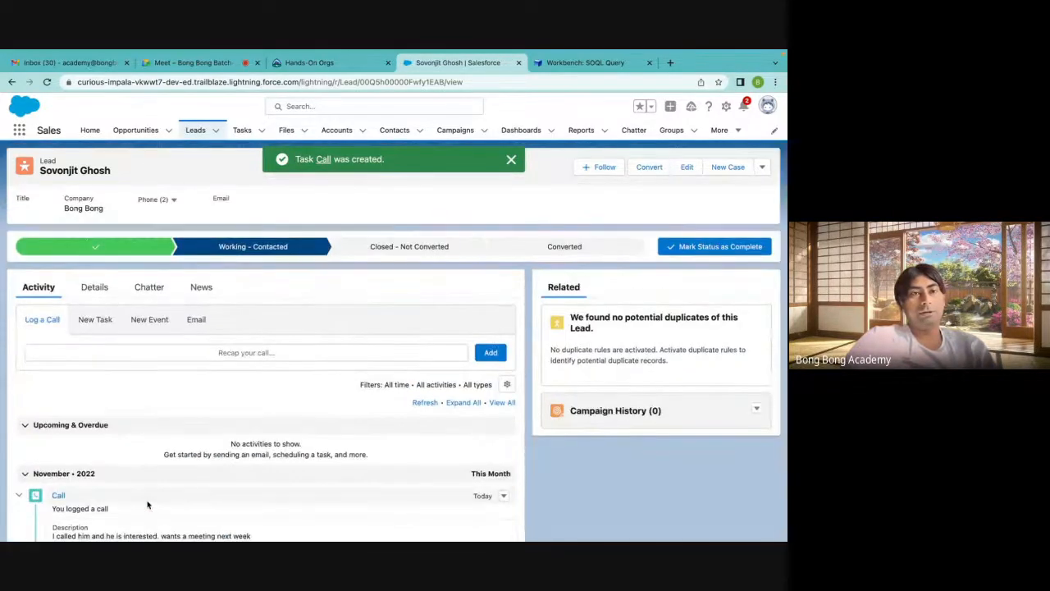
scroll(148, 505, down, 1)
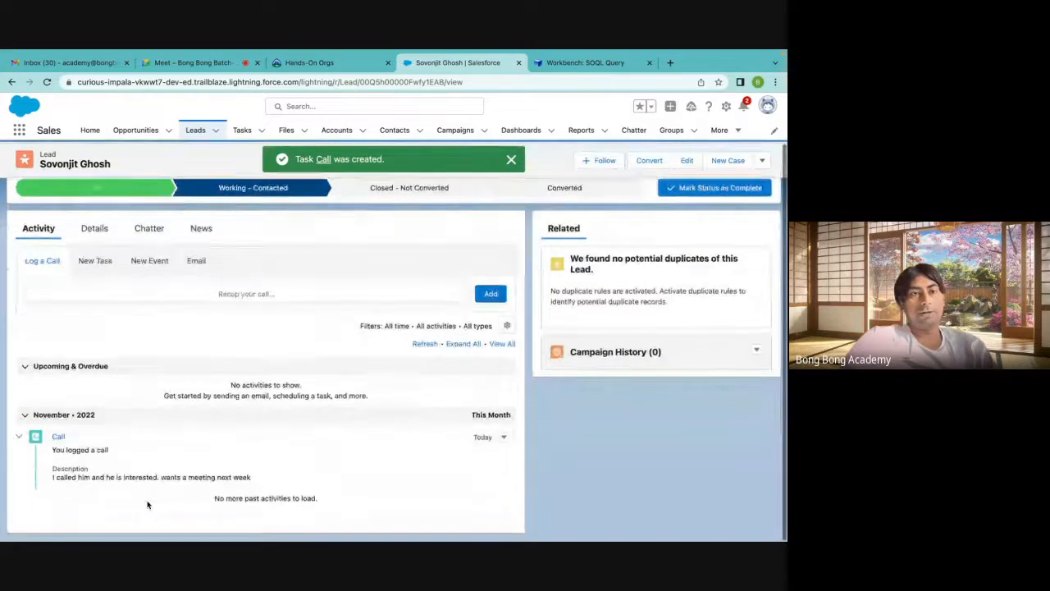
Step: Switch from a new task to a new event with subject Meeting
click(99, 273)
click(79, 301)
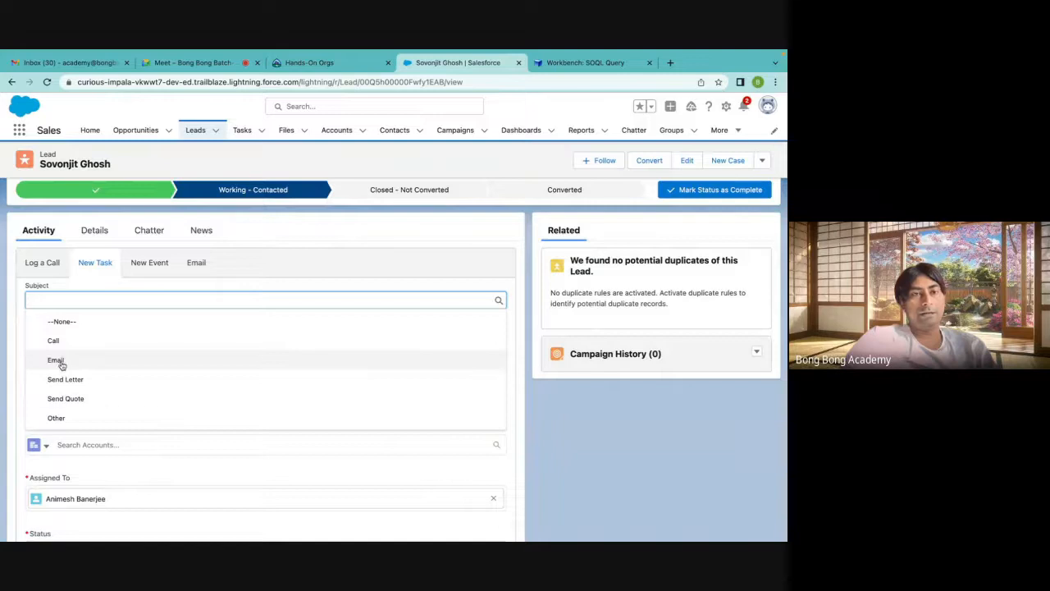
click(13, 304)
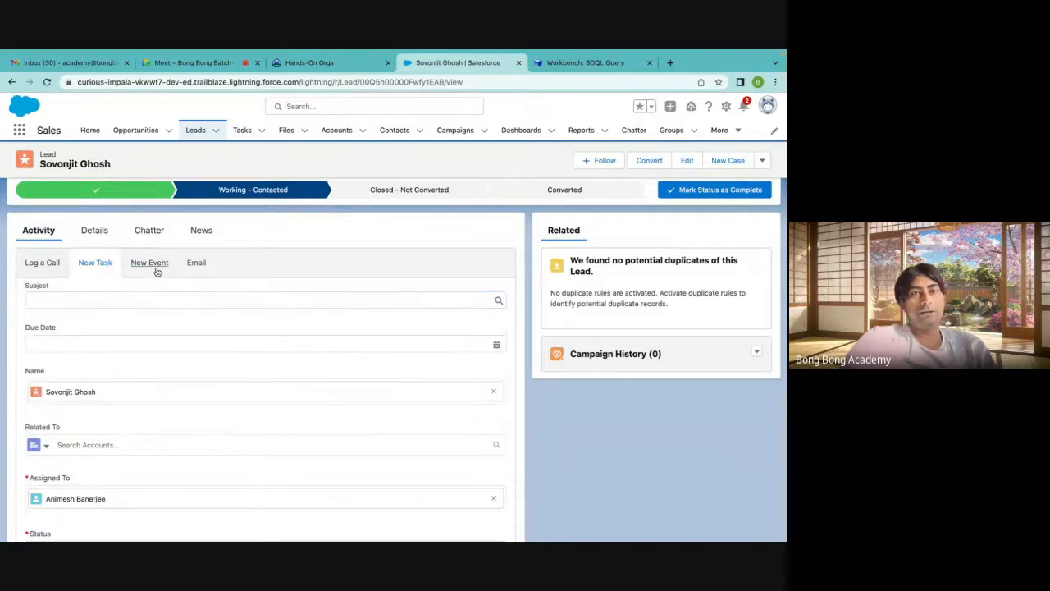
click(157, 272)
click(114, 301)
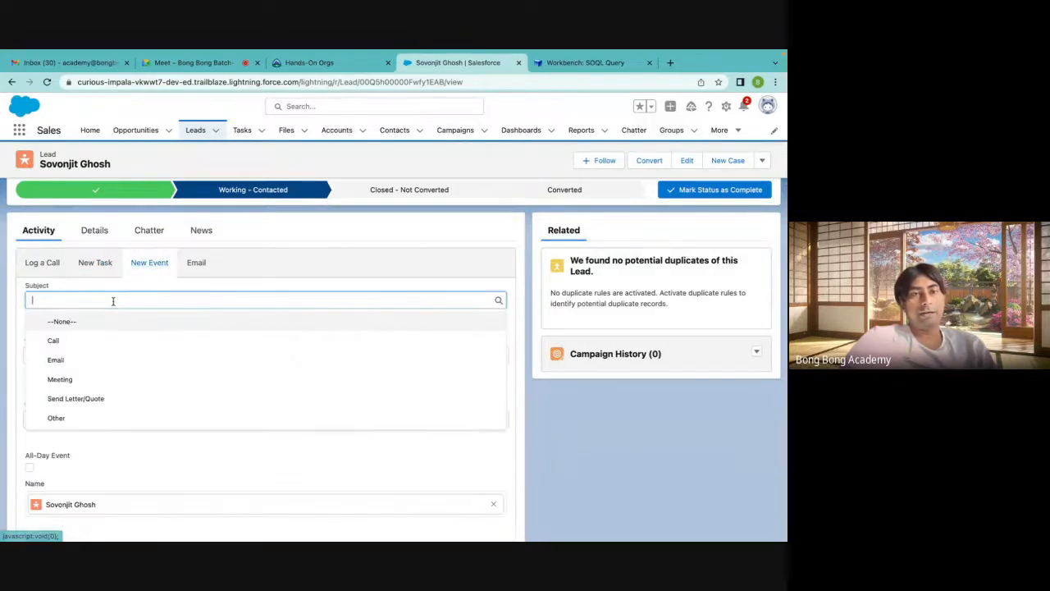
click(95, 377)
Step: Set the meeting's start date to Nov 14, 2022, save it, and expand the event
click(92, 355)
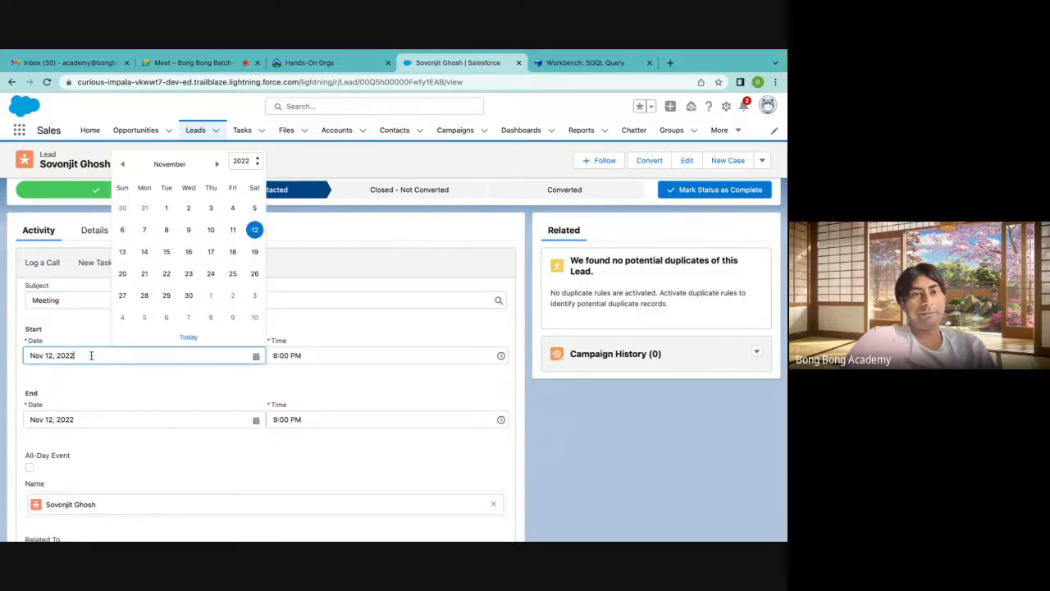
click(144, 251)
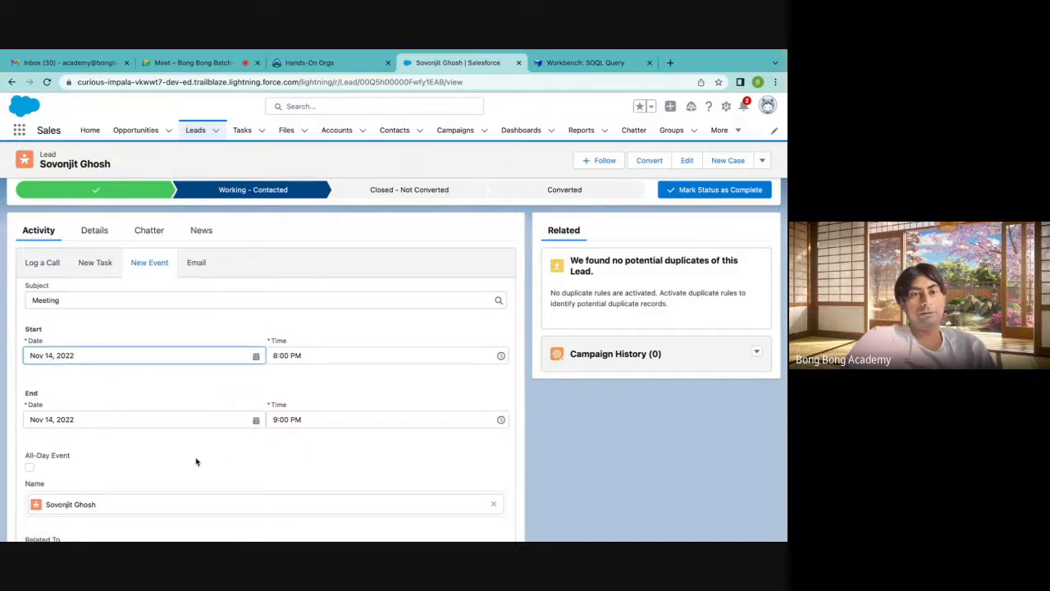
scroll(196, 462, down, 3)
scroll(157, 513, down, 6)
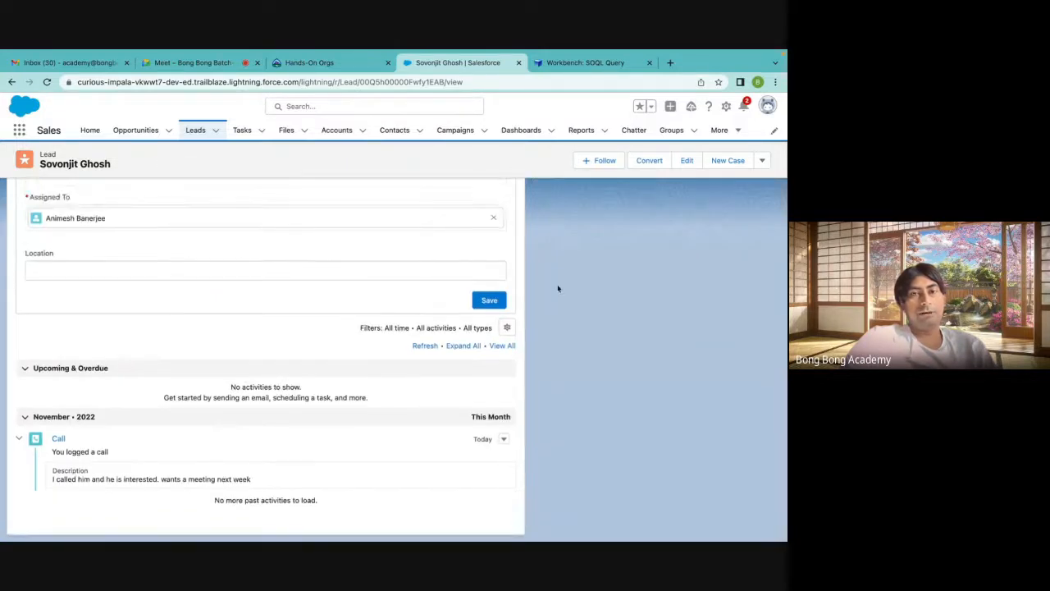
click(491, 301)
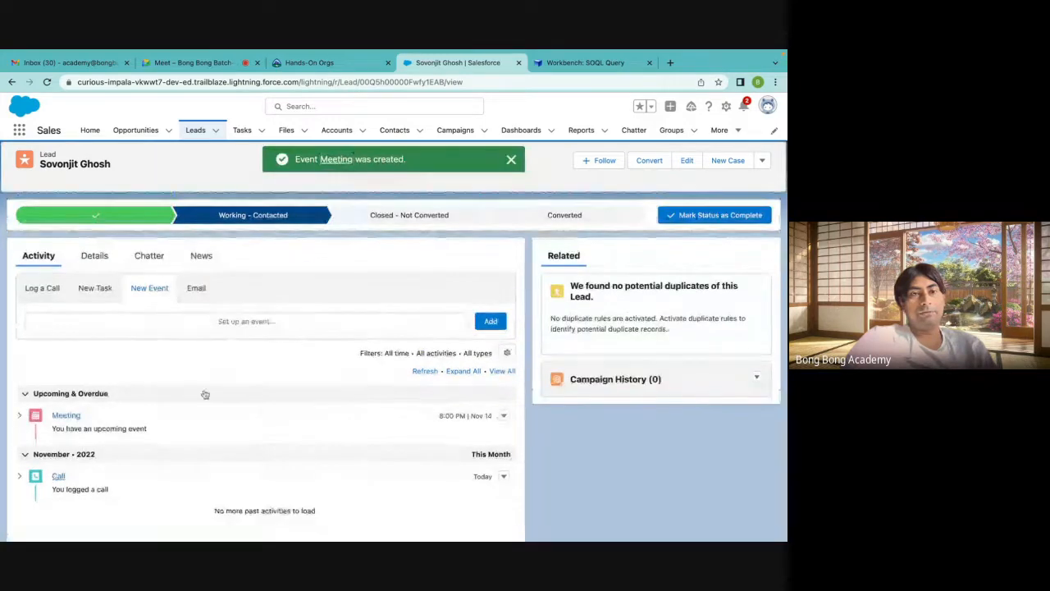
click(20, 416)
scroll(168, 410, down, 2)
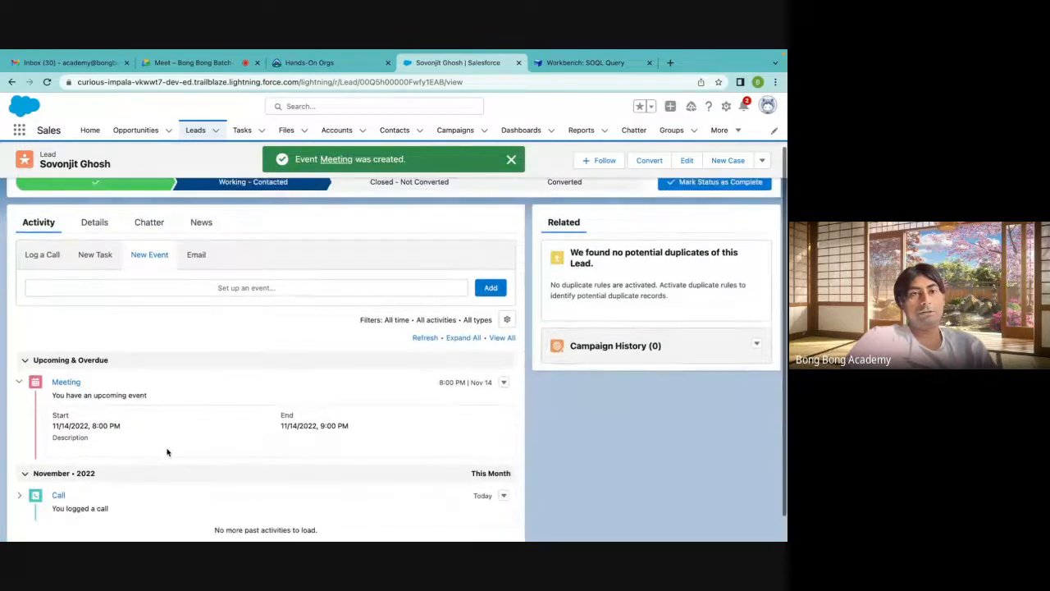
click(196, 225)
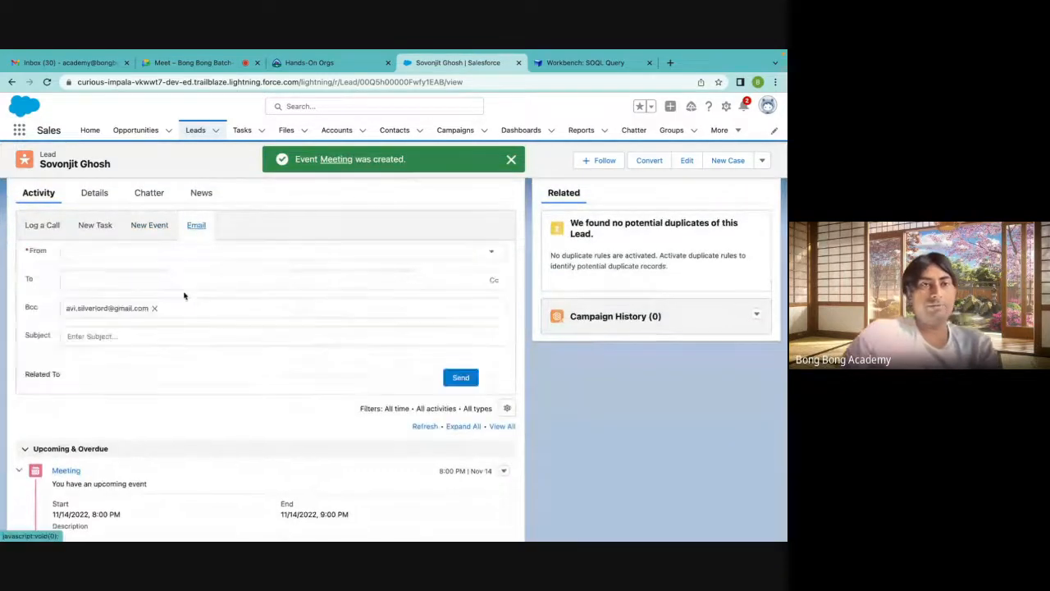
Step: Address an email to the lead's incomplete gmail address with body 'Test' and try sending it
click(148, 283)
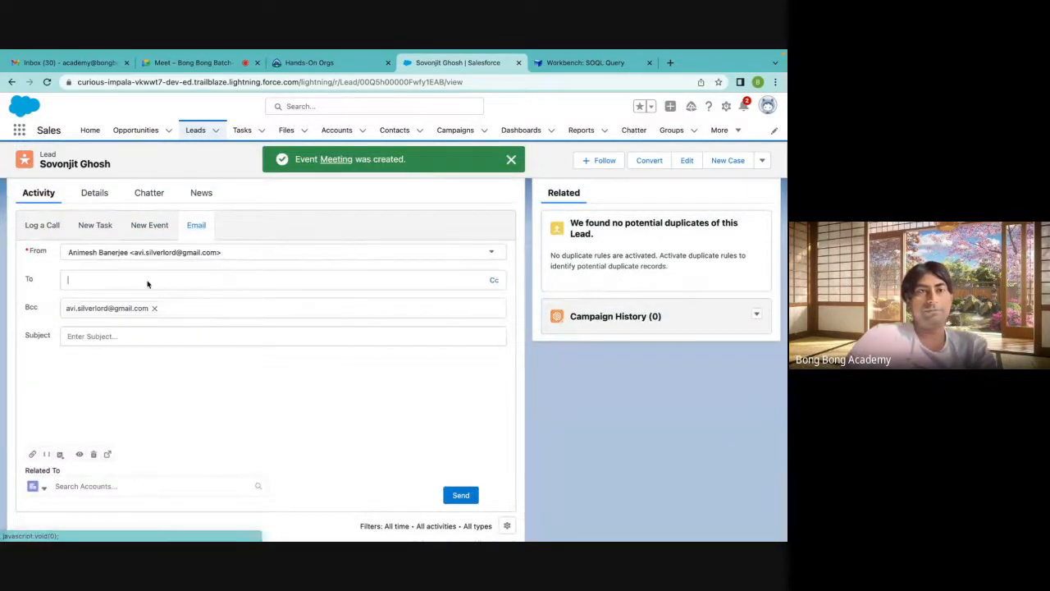
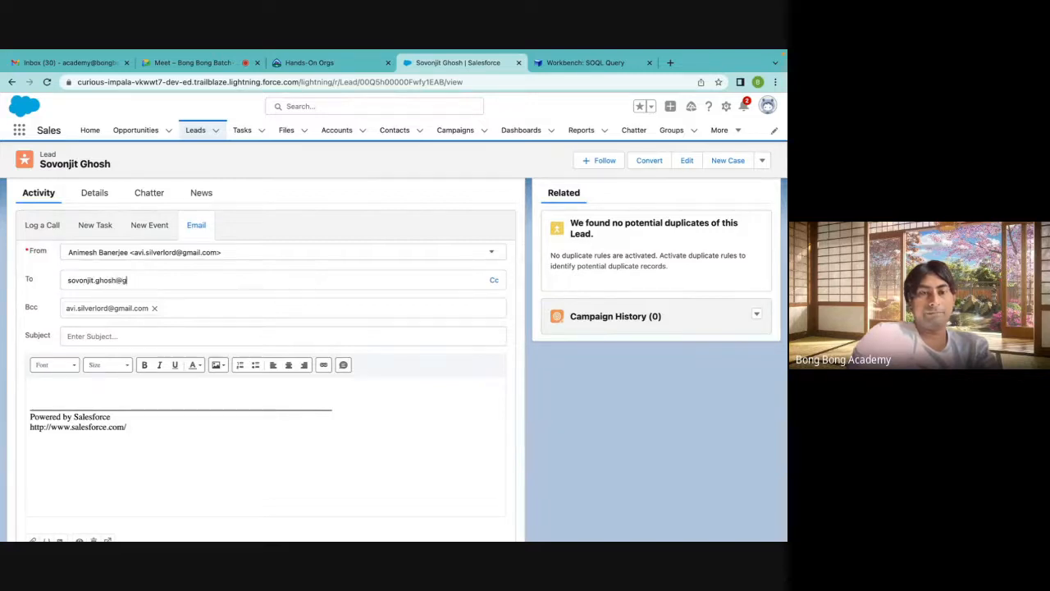
key(space)
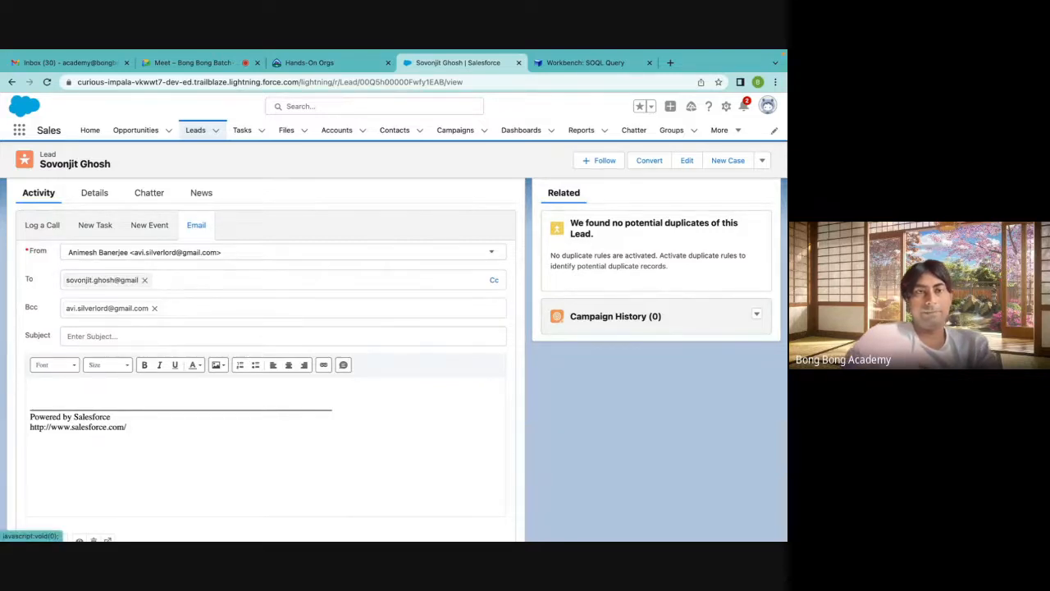
click(59, 388)
text(Te)
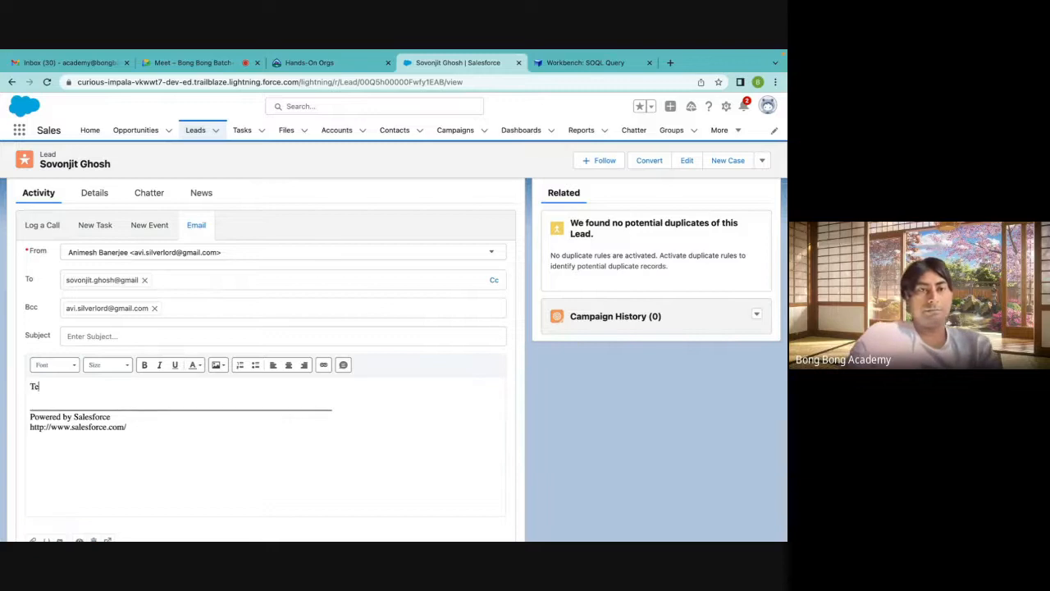
text(st)
scroll(128, 394, down, 3)
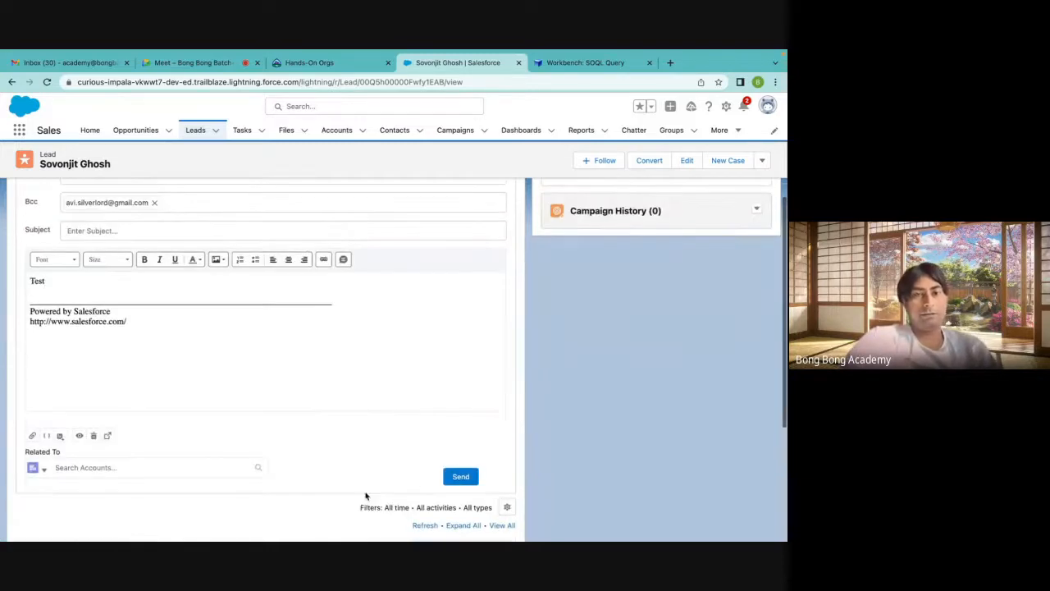
click(460, 476)
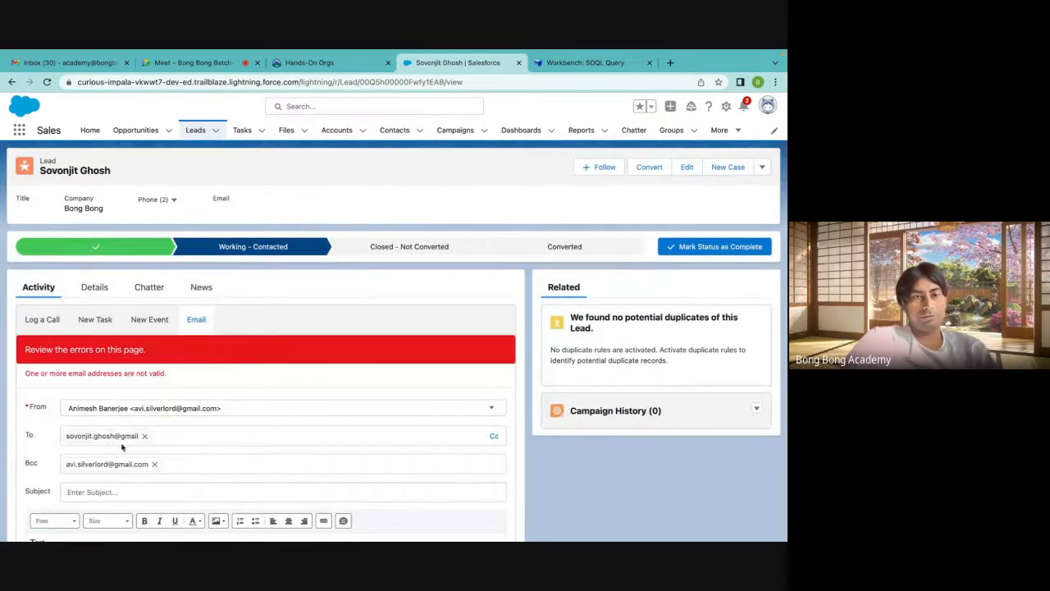
Step: Replace the recipient with the lead's full gmail.com address and resend the email
click(144, 436)
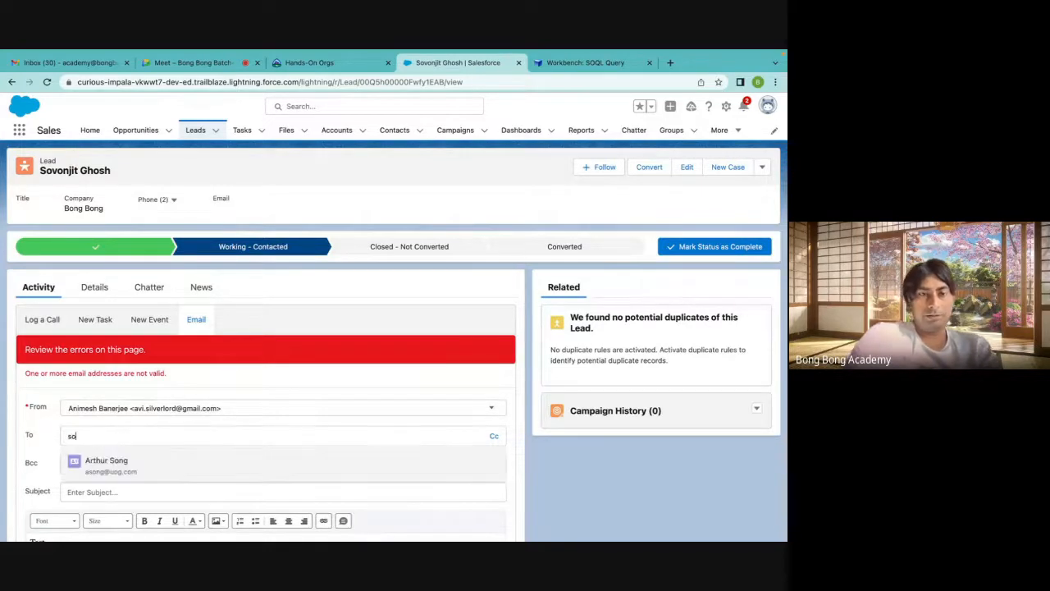
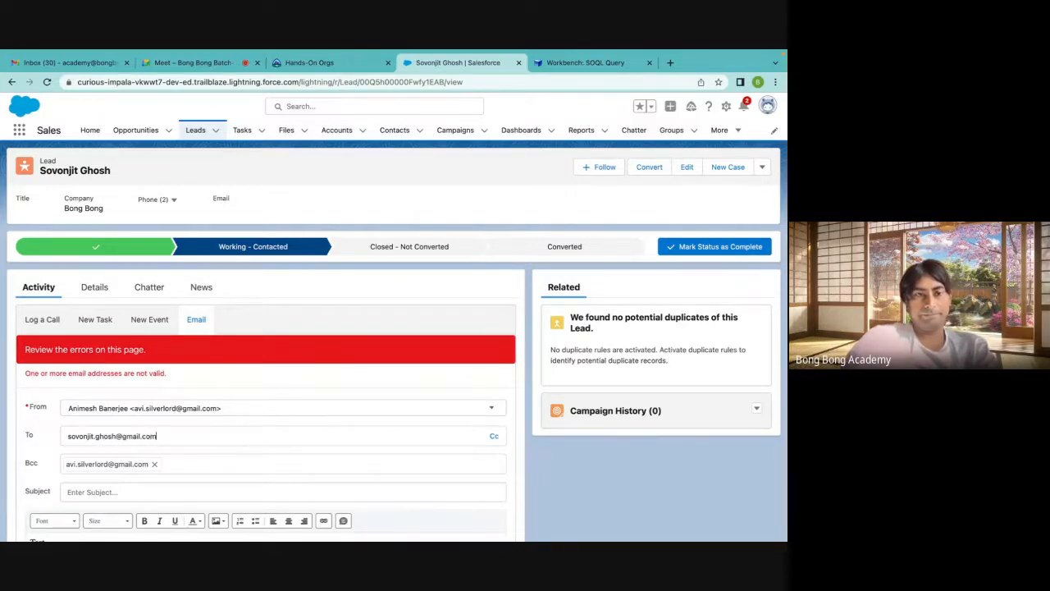
scroll(192, 452, down, 10)
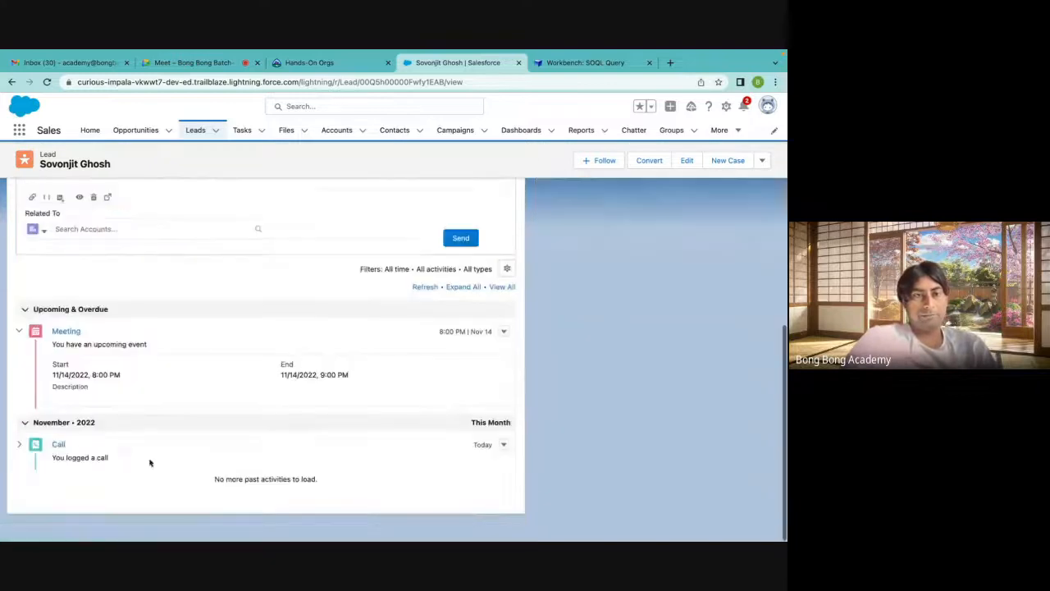
click(461, 257)
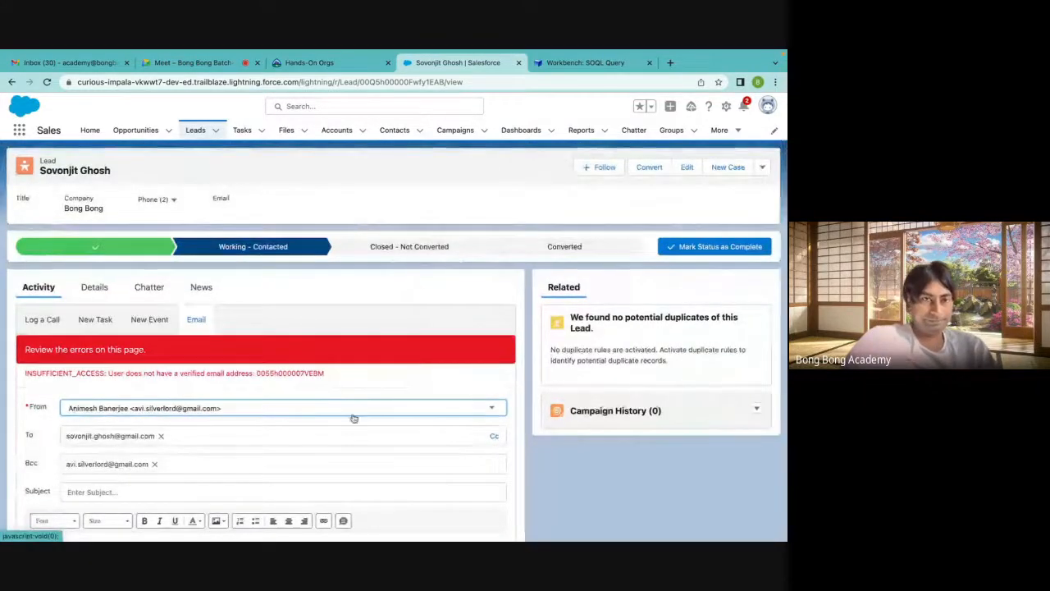
Step: Check the selected From sender address, then switch to the Log a Call form
scroll(344, 432, down, 1)
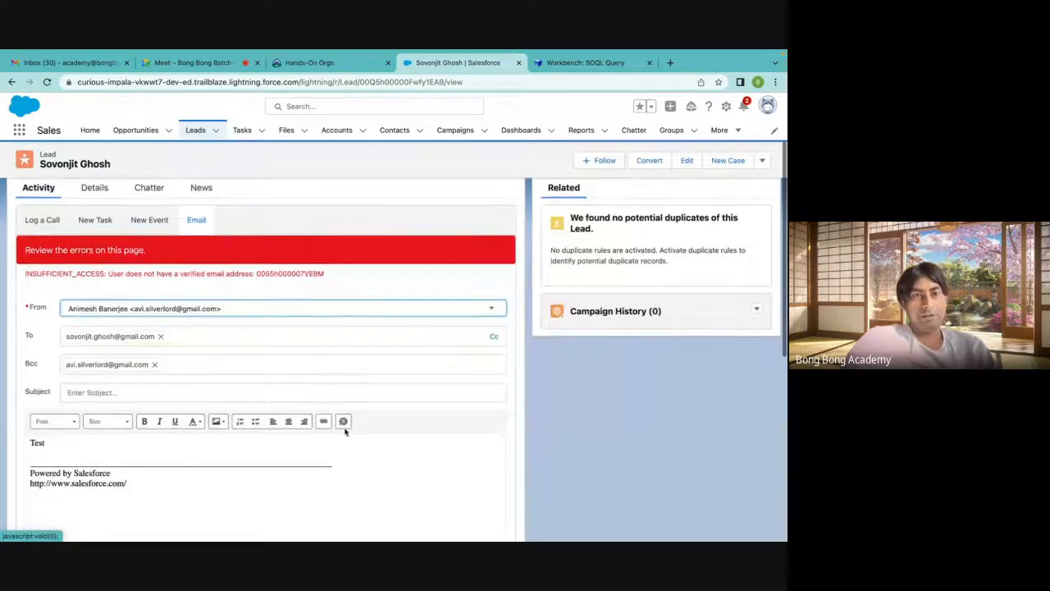
click(95, 311)
click(586, 384)
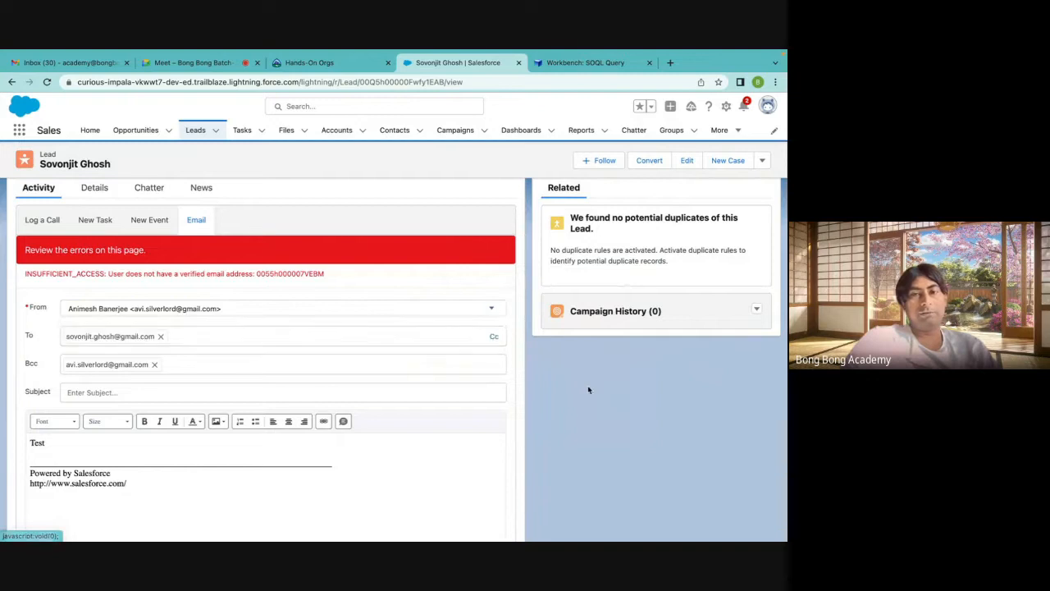
scroll(587, 384, up, 3)
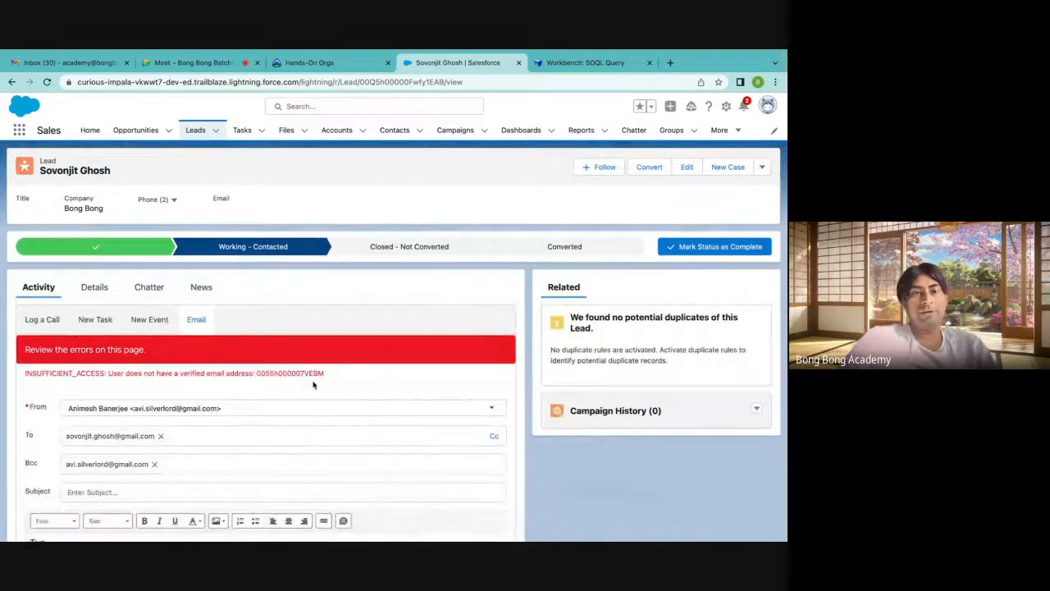
scroll(610, 441, down, 10)
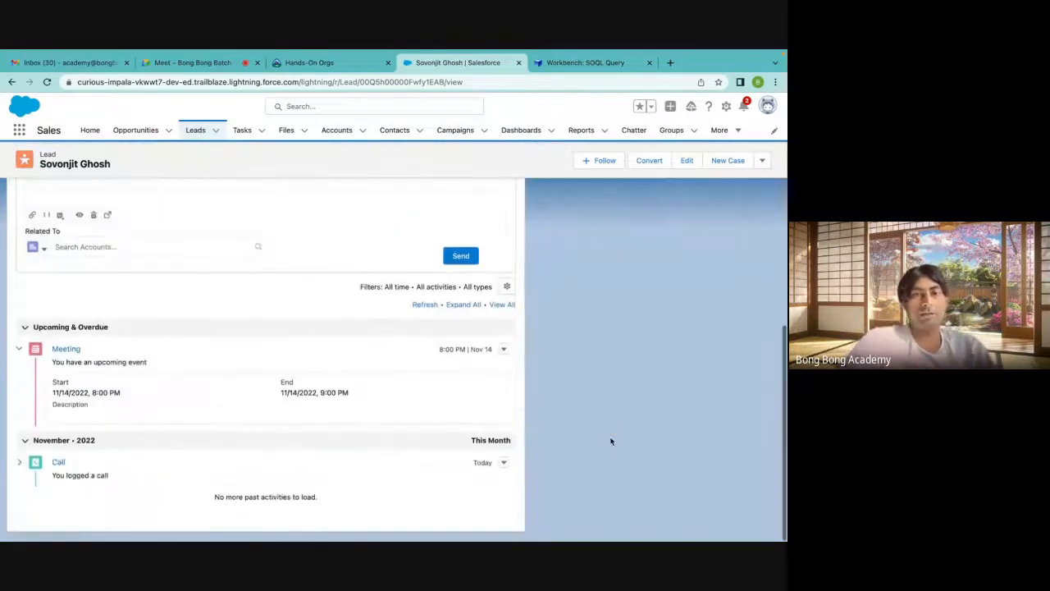
scroll(610, 441, up, 10)
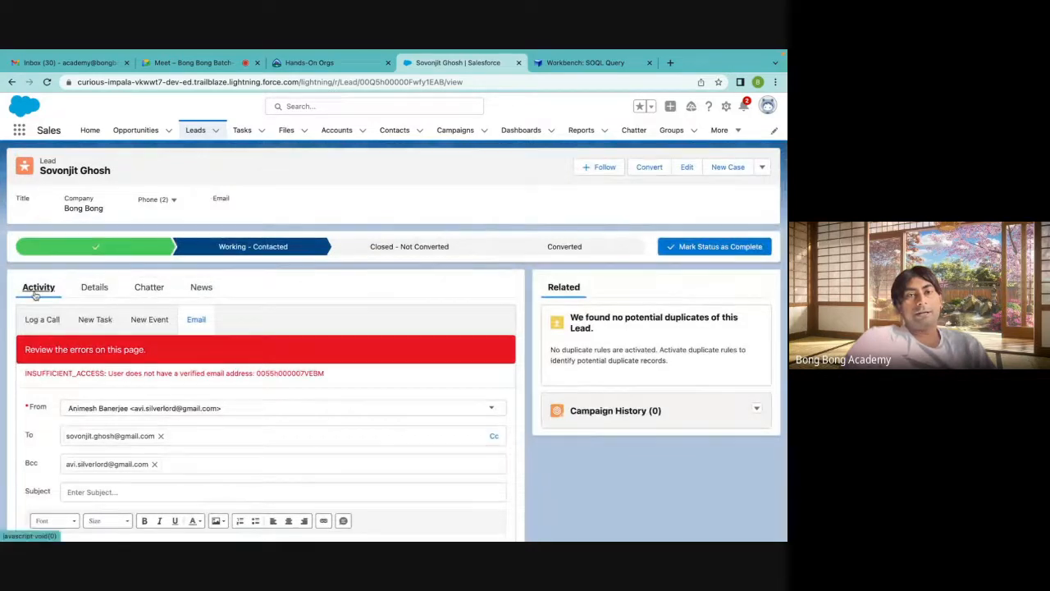
scroll(316, 443, down, 5)
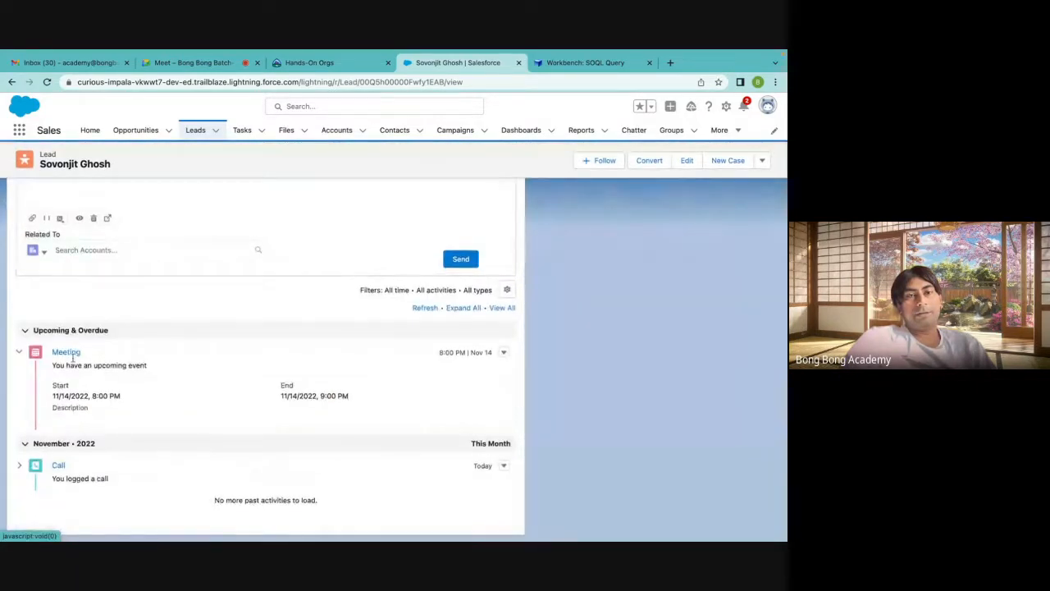
scroll(663, 387, up, 10)
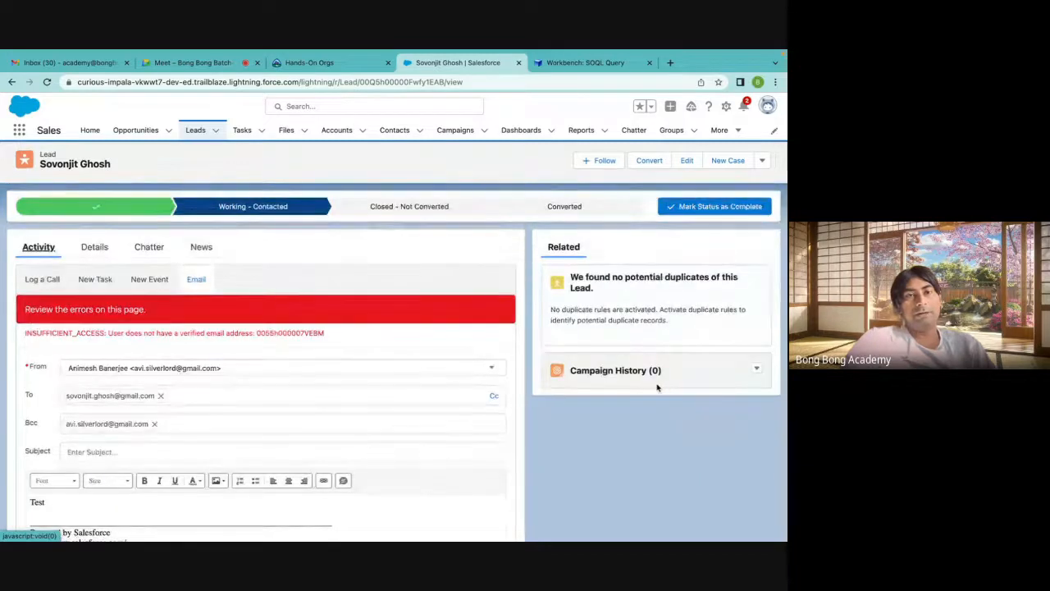
click(42, 279)
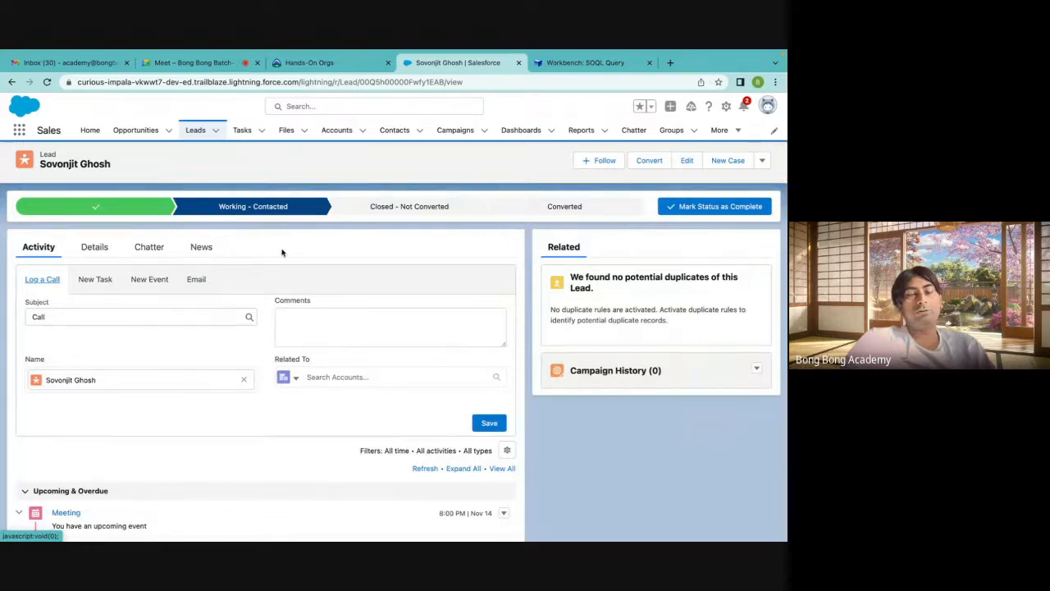
Step: Choose Converted as the lead's stage and open the Convert Lead dialog
scroll(284, 254, up, 2)
scroll(284, 255, down, 1)
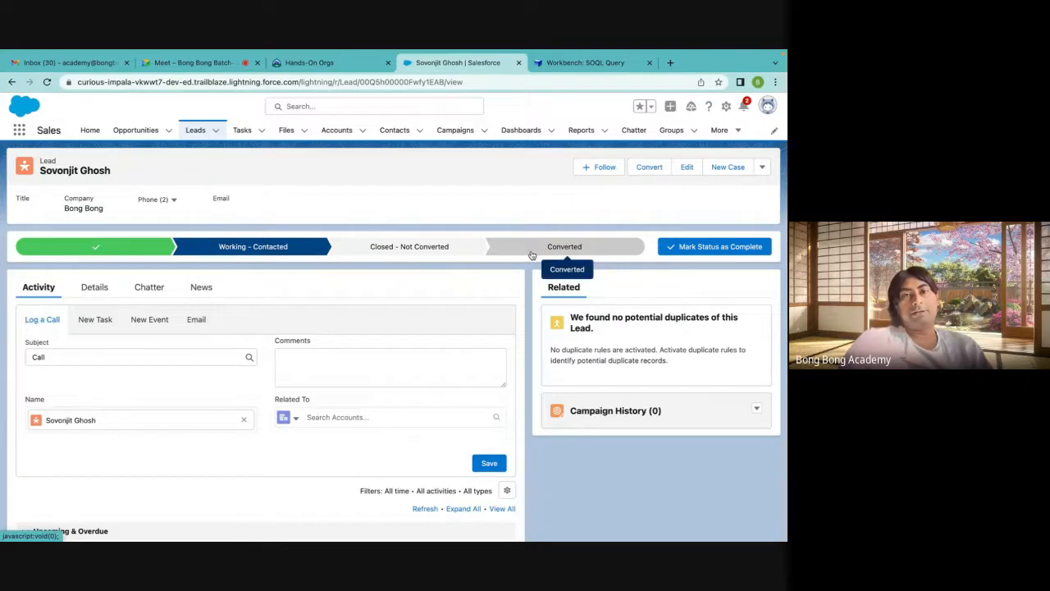
click(563, 248)
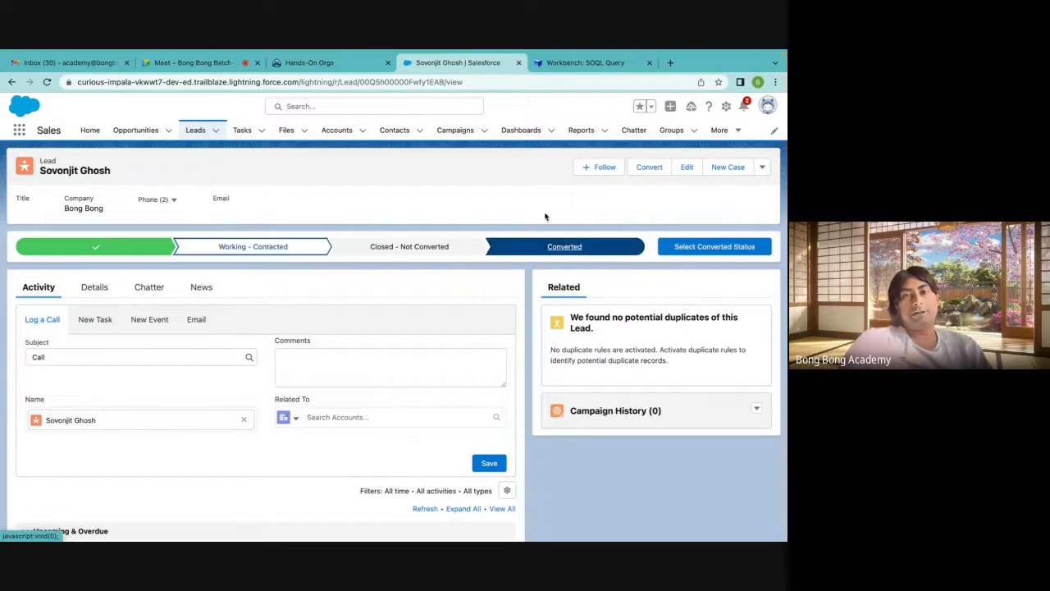
click(742, 247)
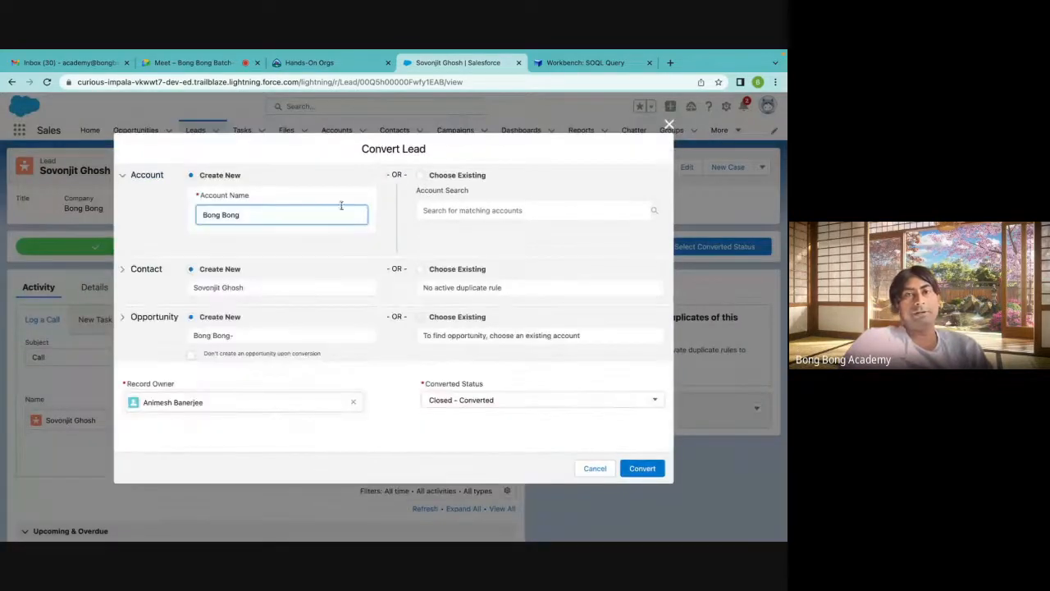
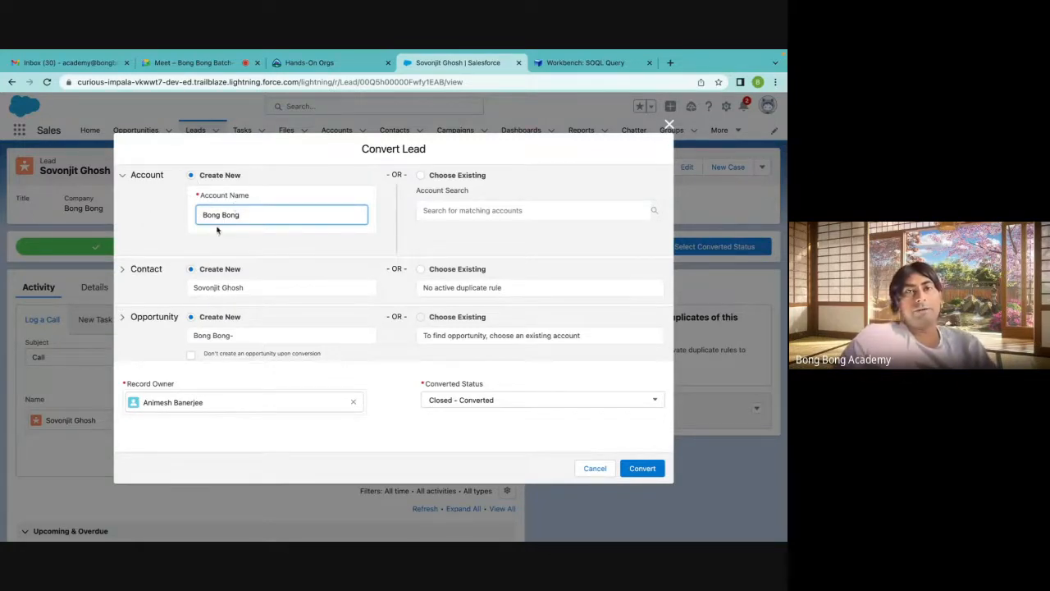
Step: Convert the lead with opportunity name Bong Bong-OrderforDec2022, then open the Bong Bong account
click(262, 336)
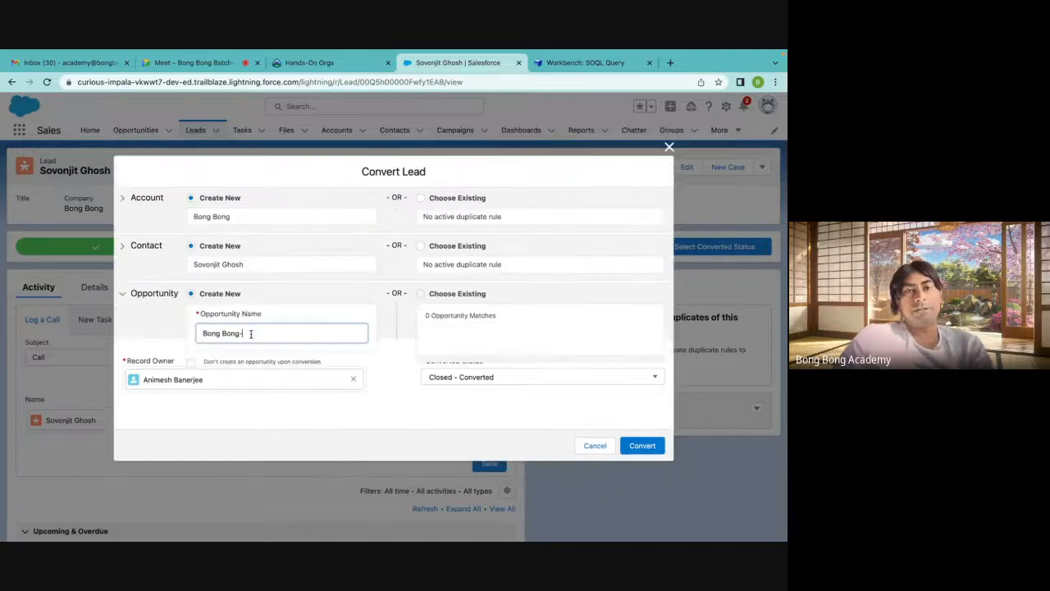
text(OrderforDec2022)
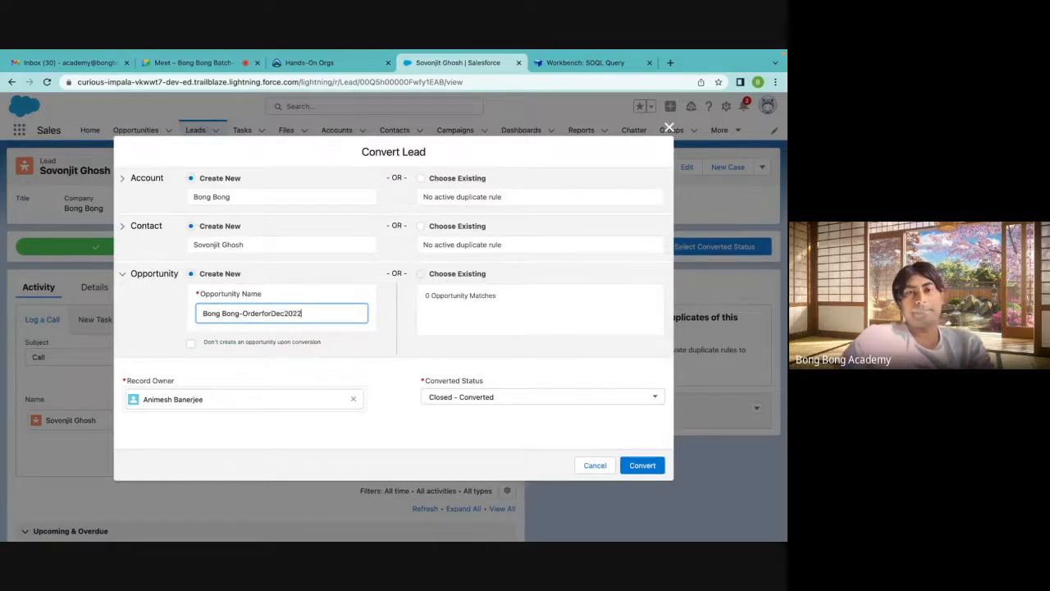
click(648, 467)
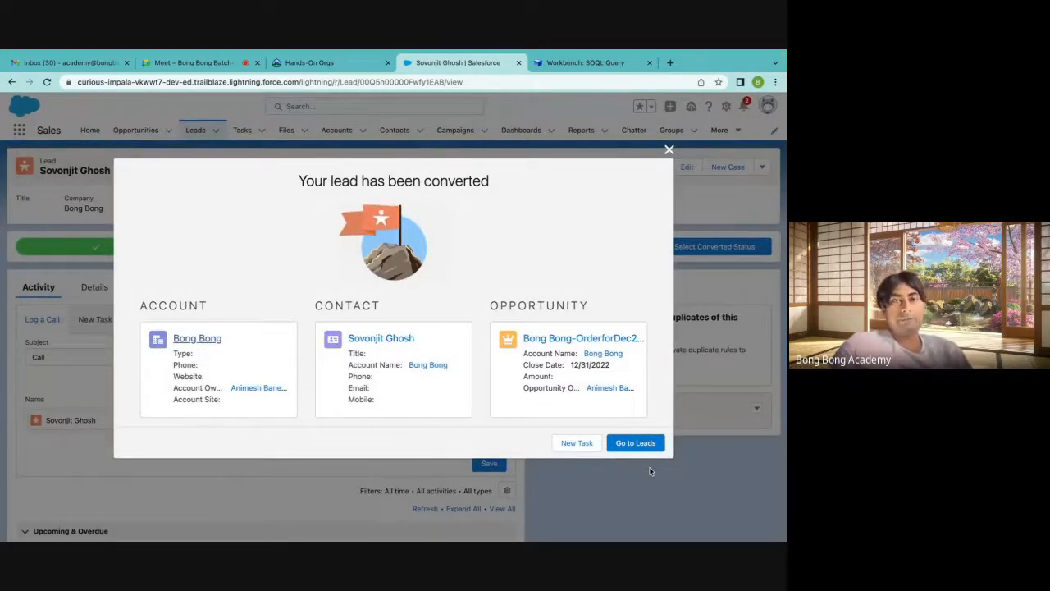
click(197, 338)
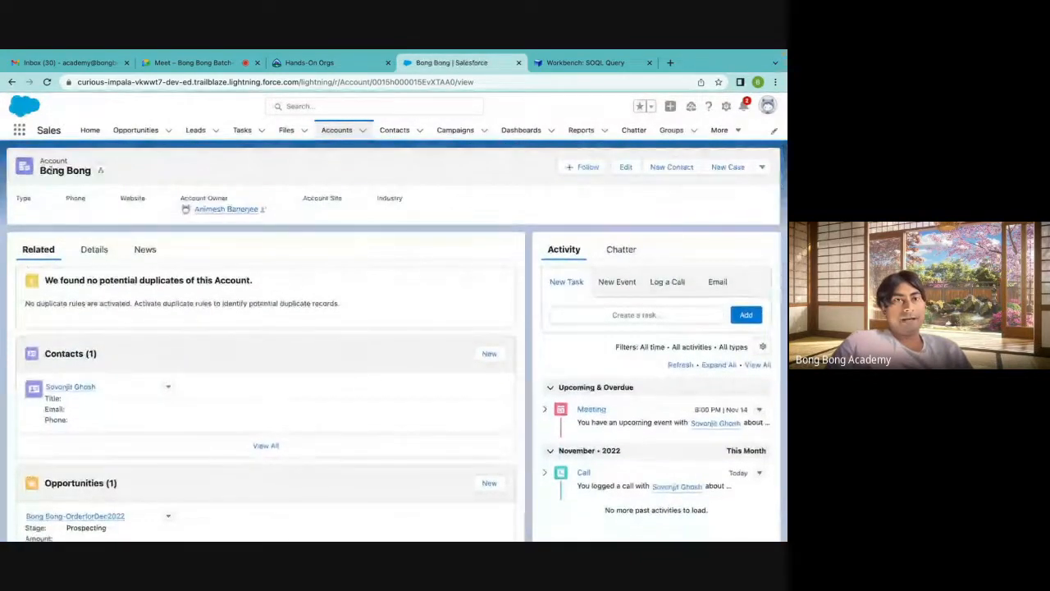
scroll(36, 400, down, 3)
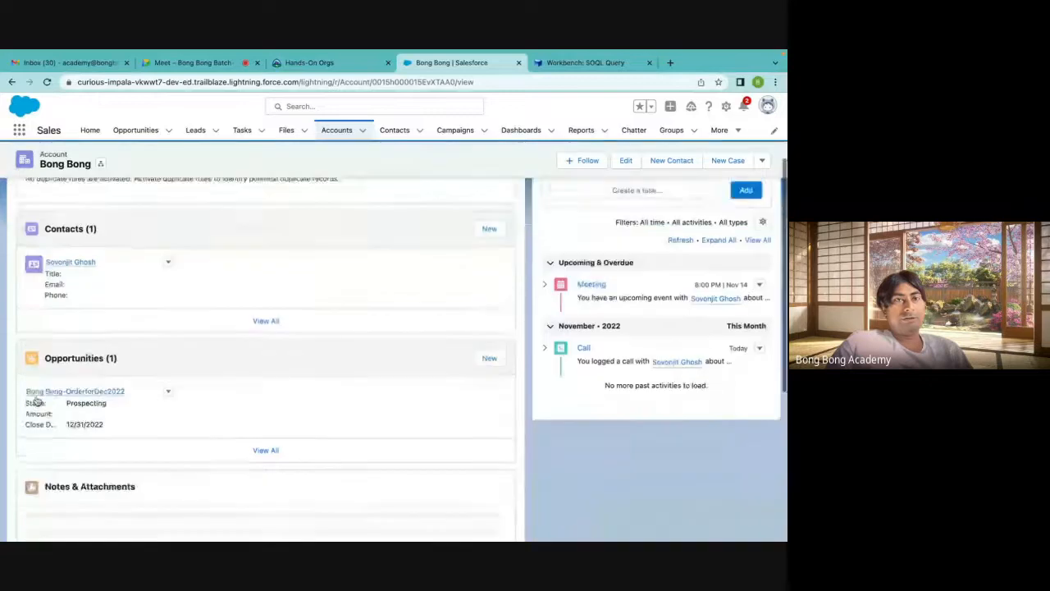
scroll(87, 325, up, 3)
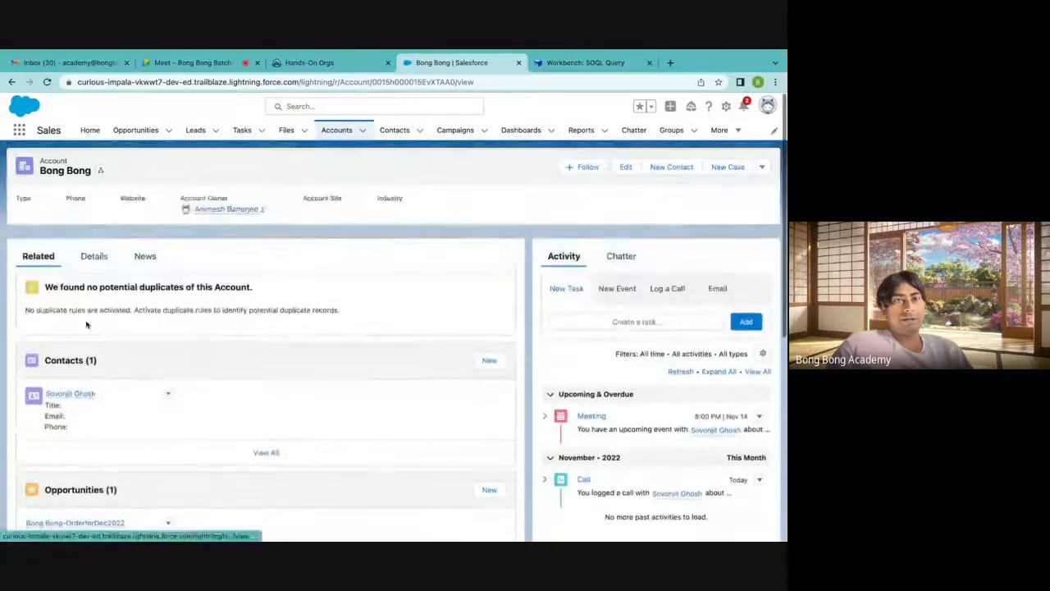
scroll(69, 425, down, 2)
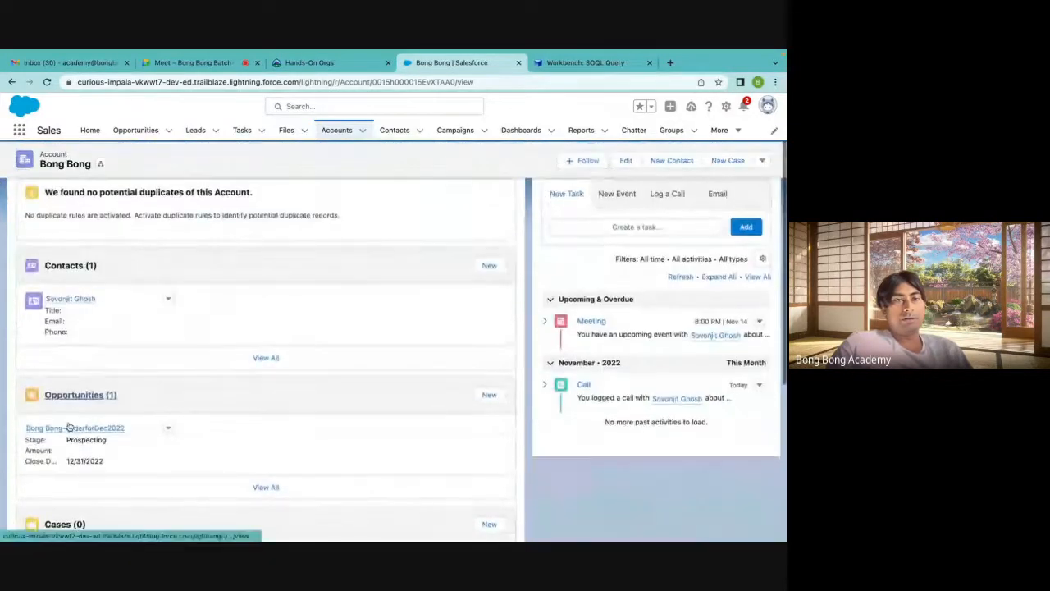
scroll(68, 425, up, 1)
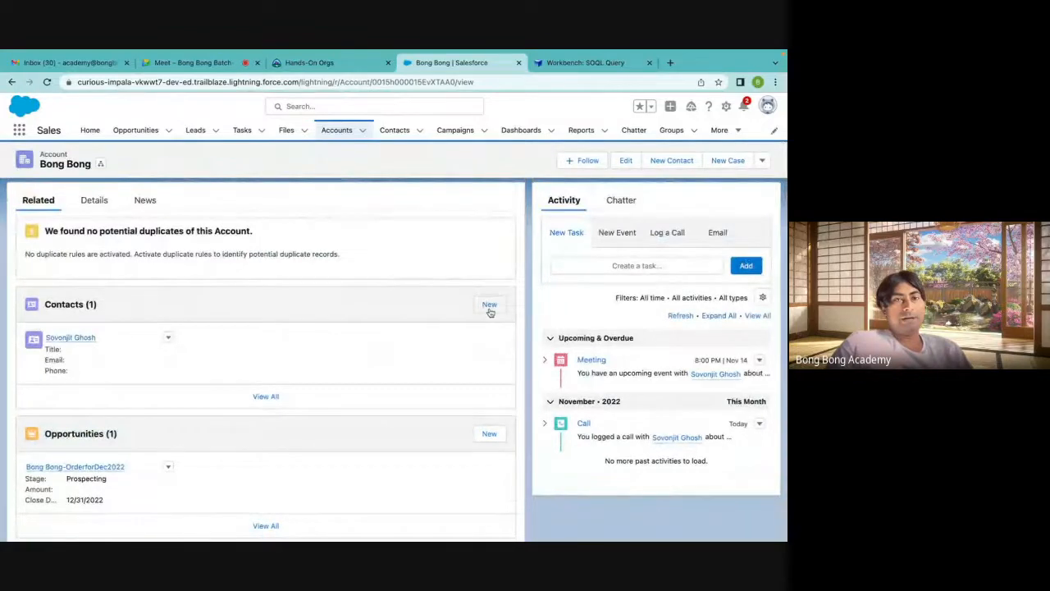
Step: Add a new contact to Bong Bong with the contact's first and last name
click(489, 305)
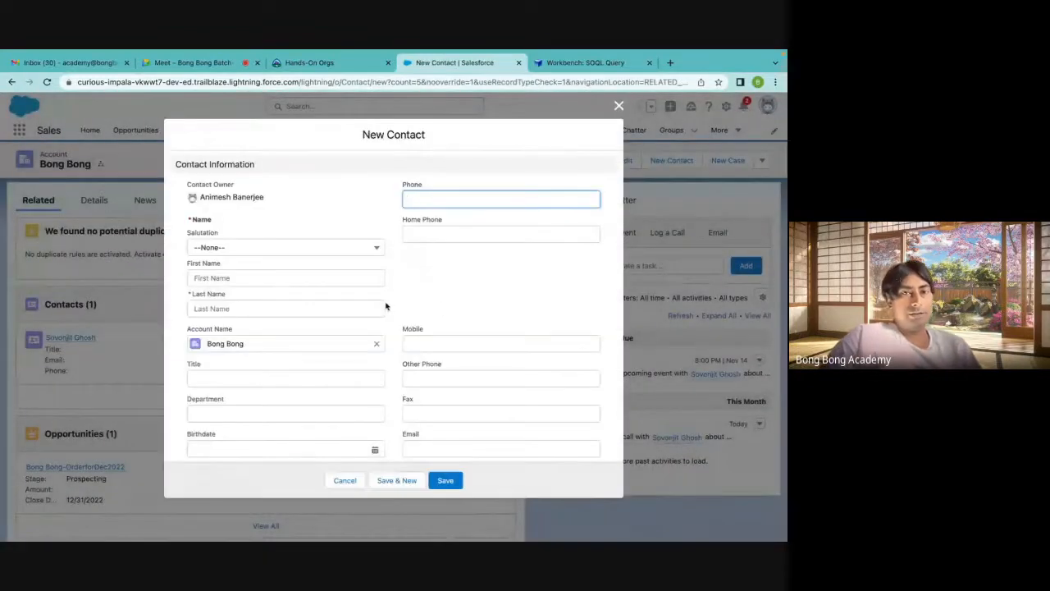
click(249, 279)
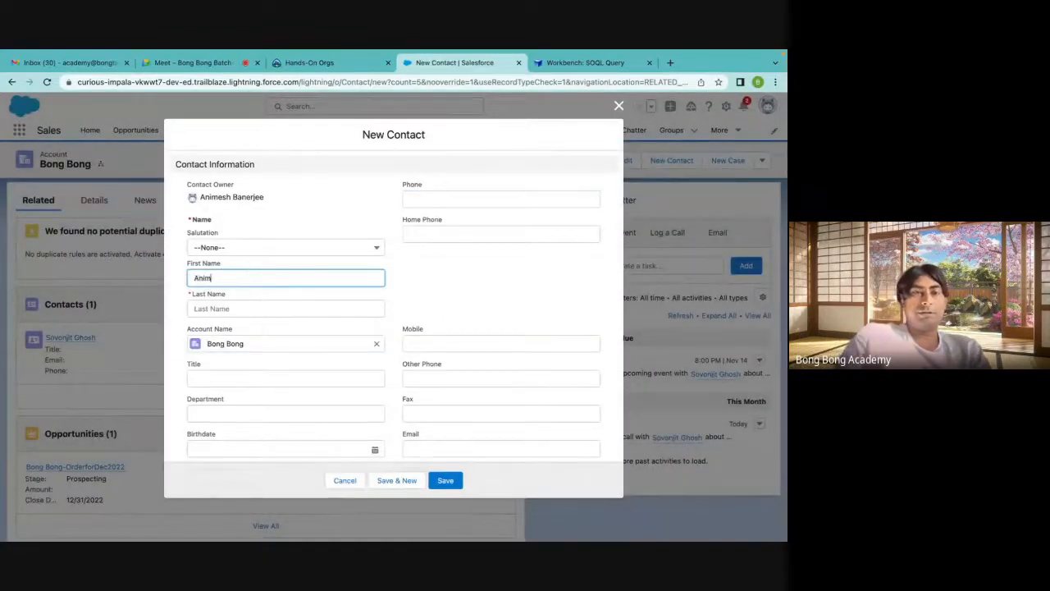
click(227, 309)
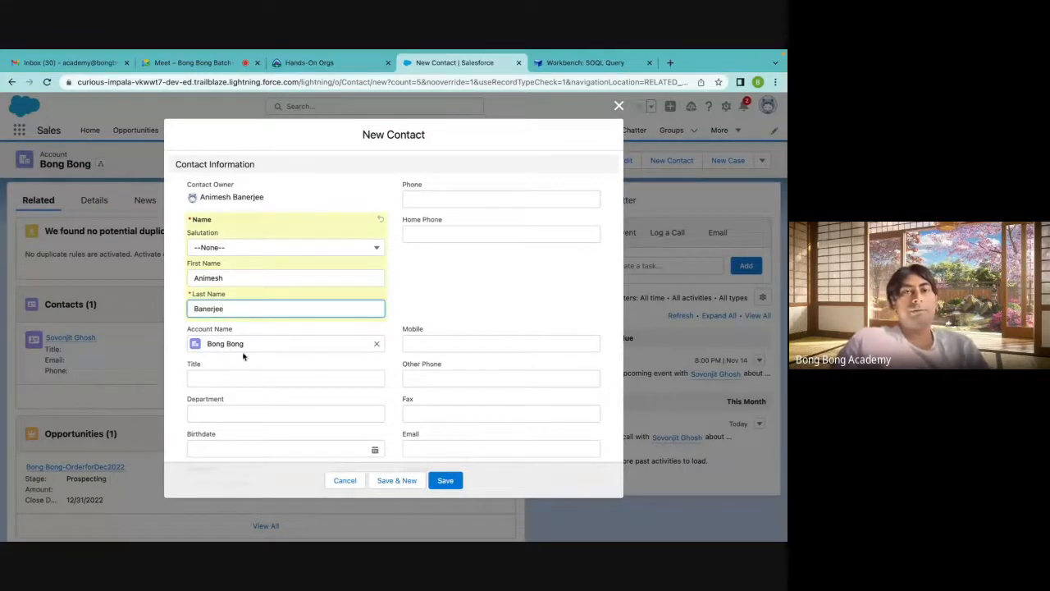
click(444, 483)
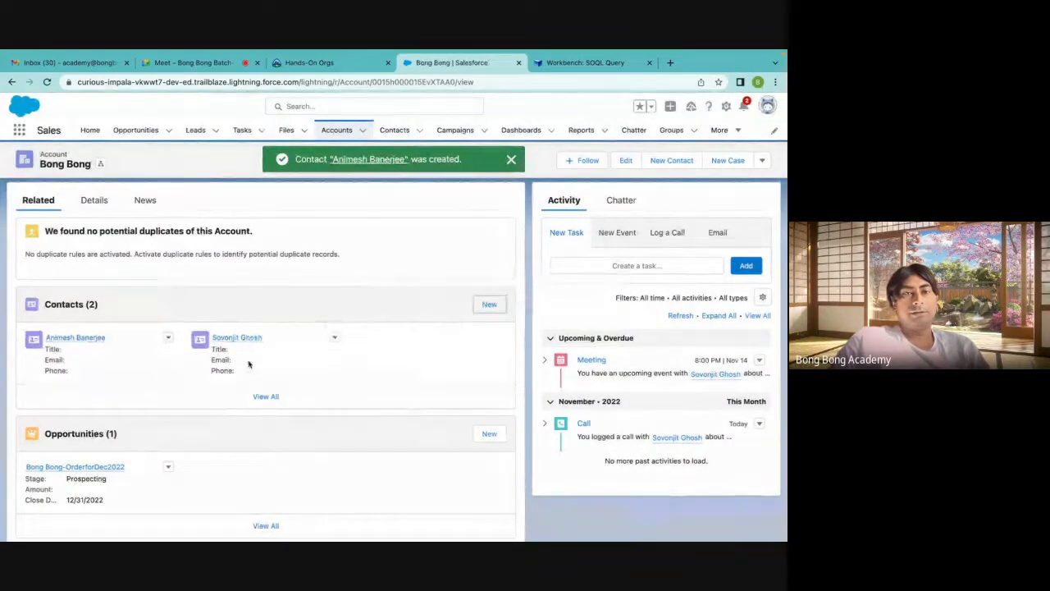
Step: Start two more new contacts and discard both without saving
click(490, 305)
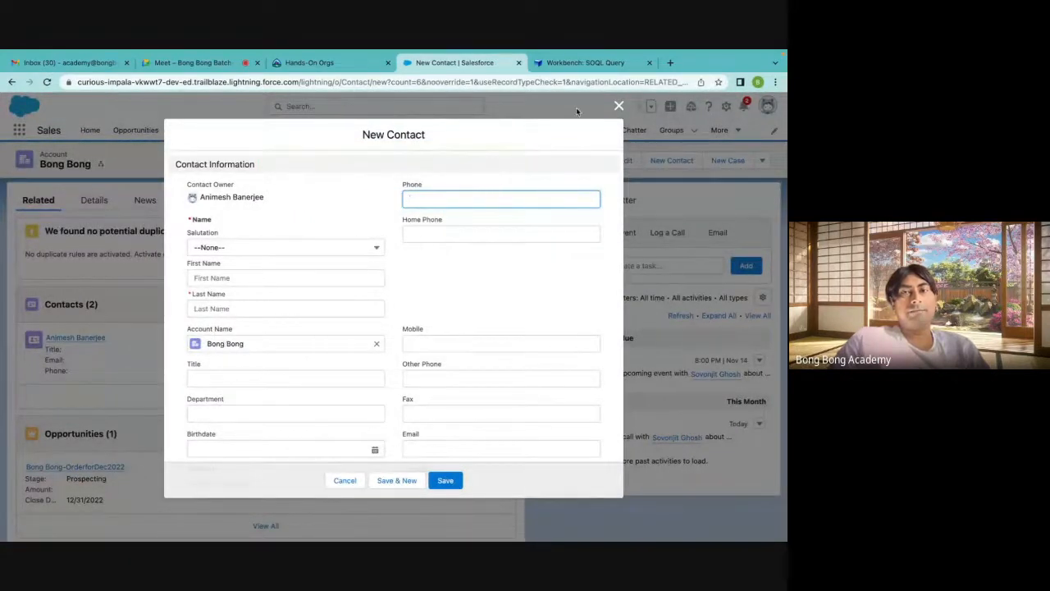
click(618, 106)
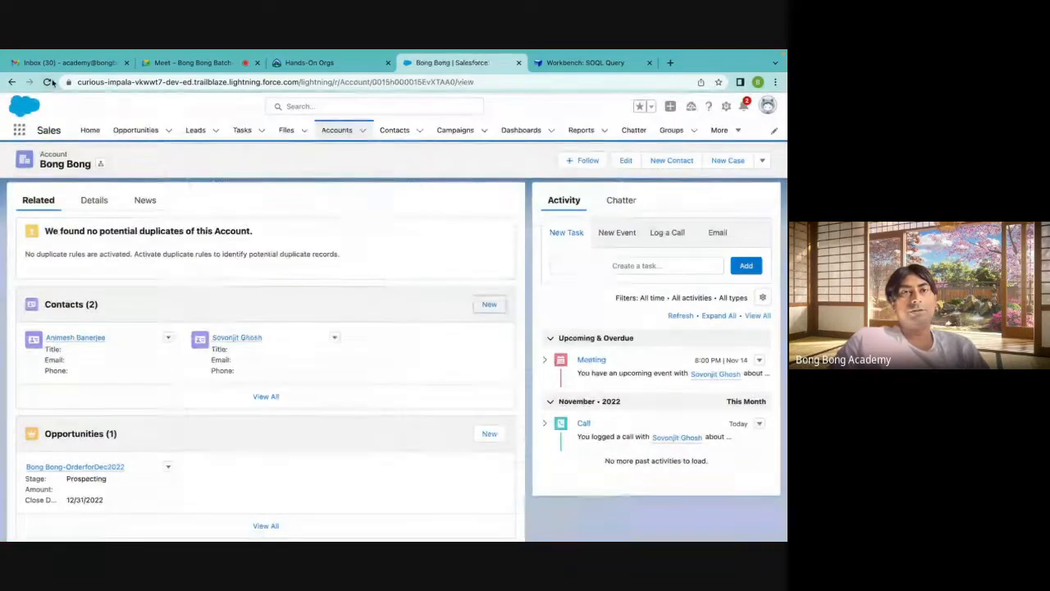
scroll(287, 385, up, 1)
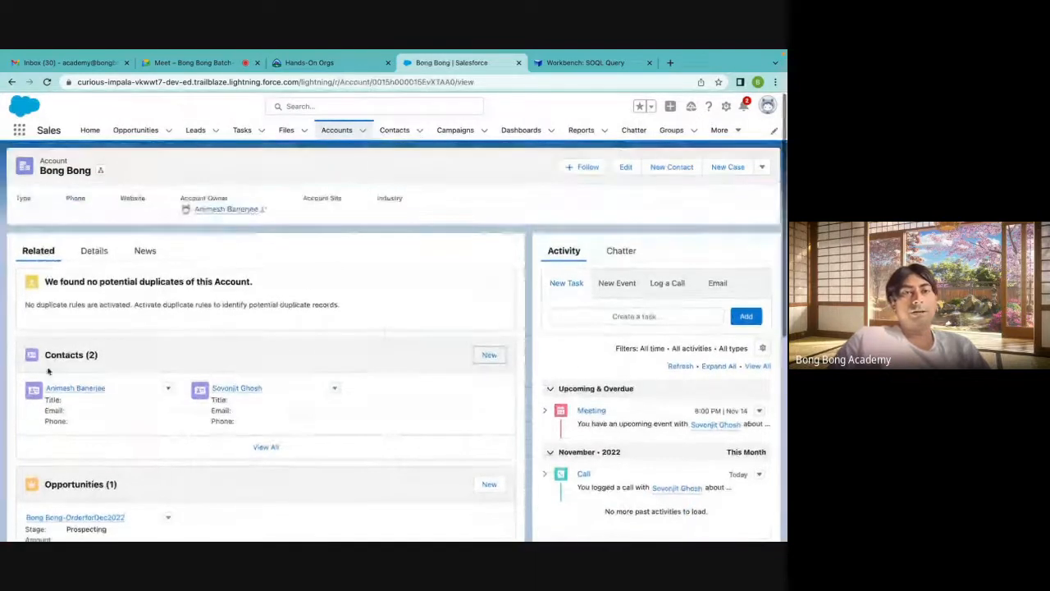
click(491, 352)
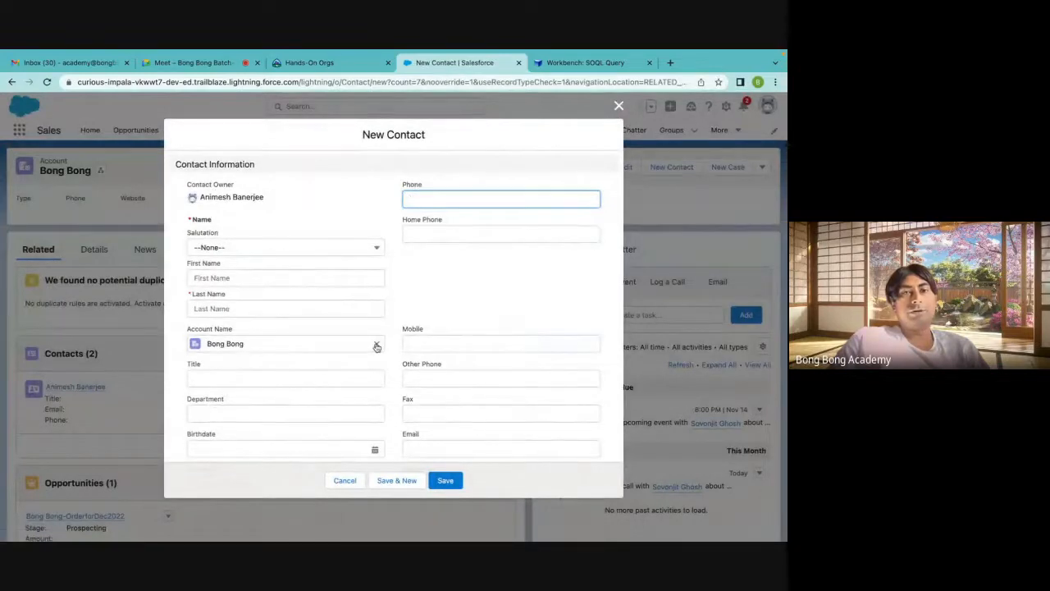
click(619, 107)
scroll(399, 300, down, 2)
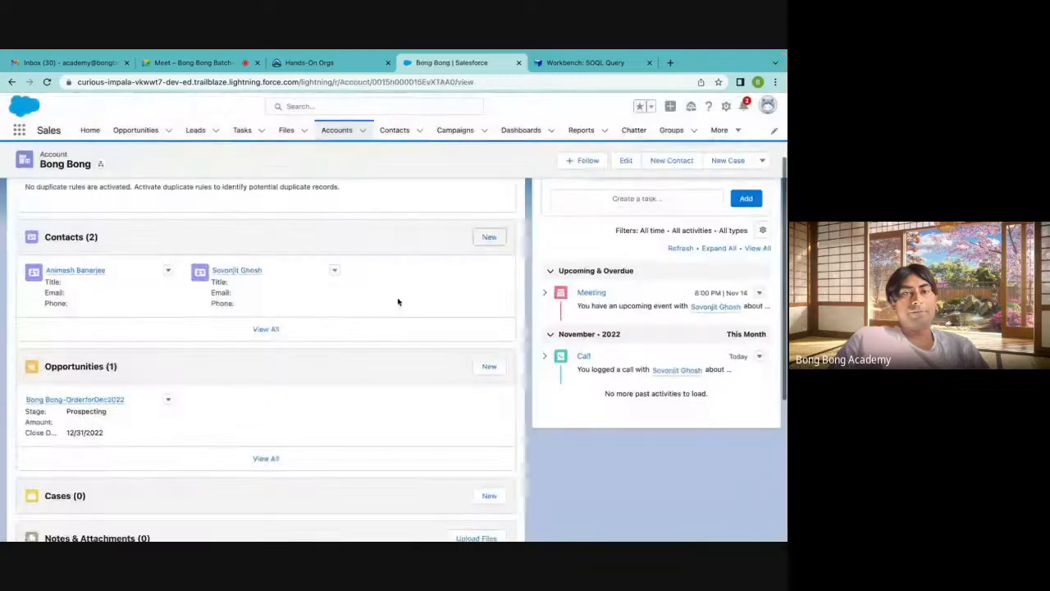
Step: Add opportunity Bong Bong-OrderforJan2023 to Bong Bong, stage Prospecting, close date 11/30/2022
click(488, 368)
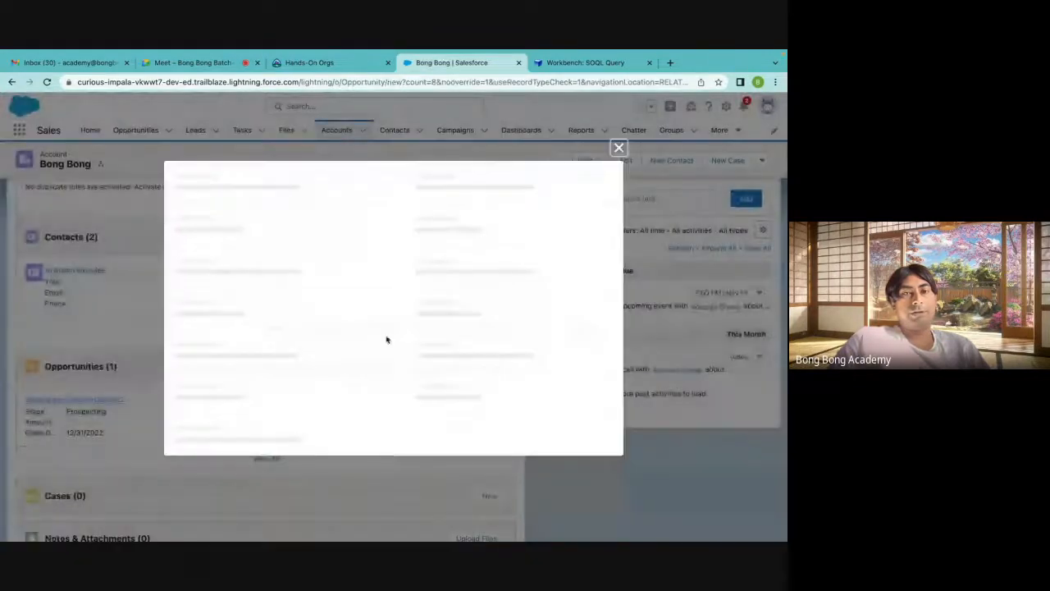
click(256, 270)
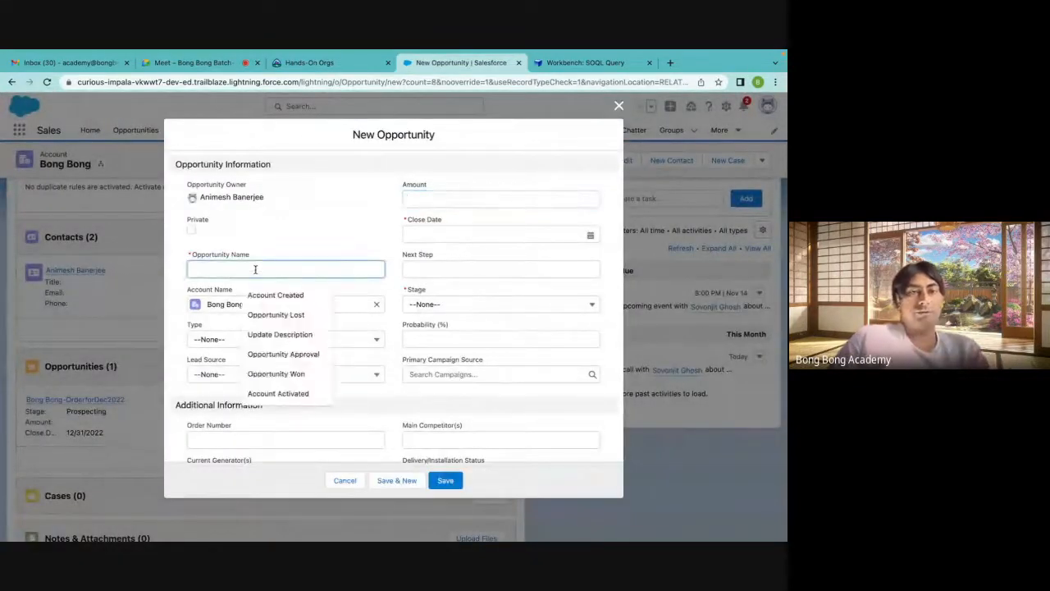
text(Bin)
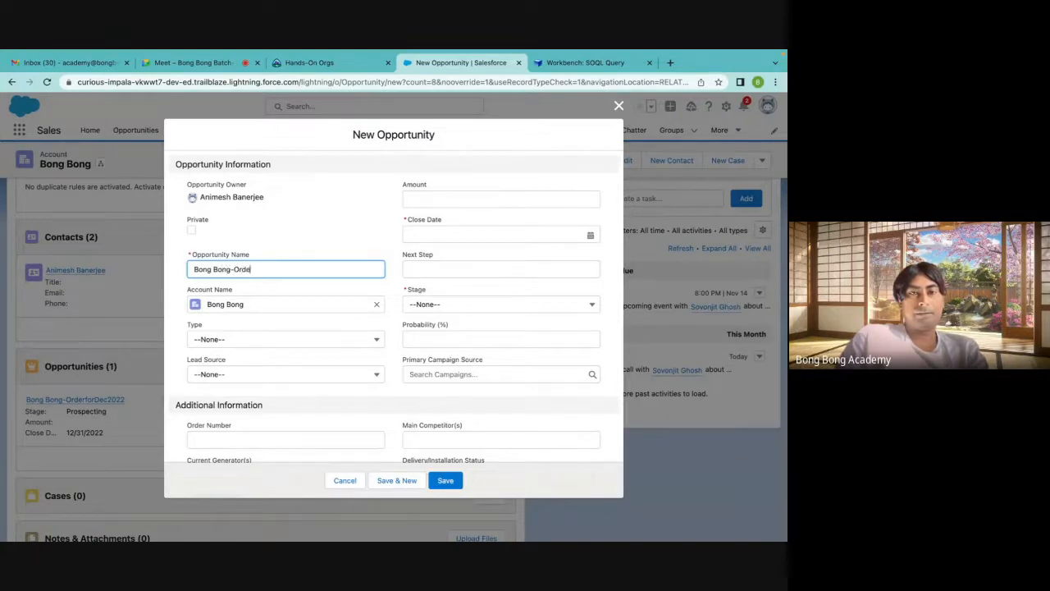
text(orJan2023)
click(444, 236)
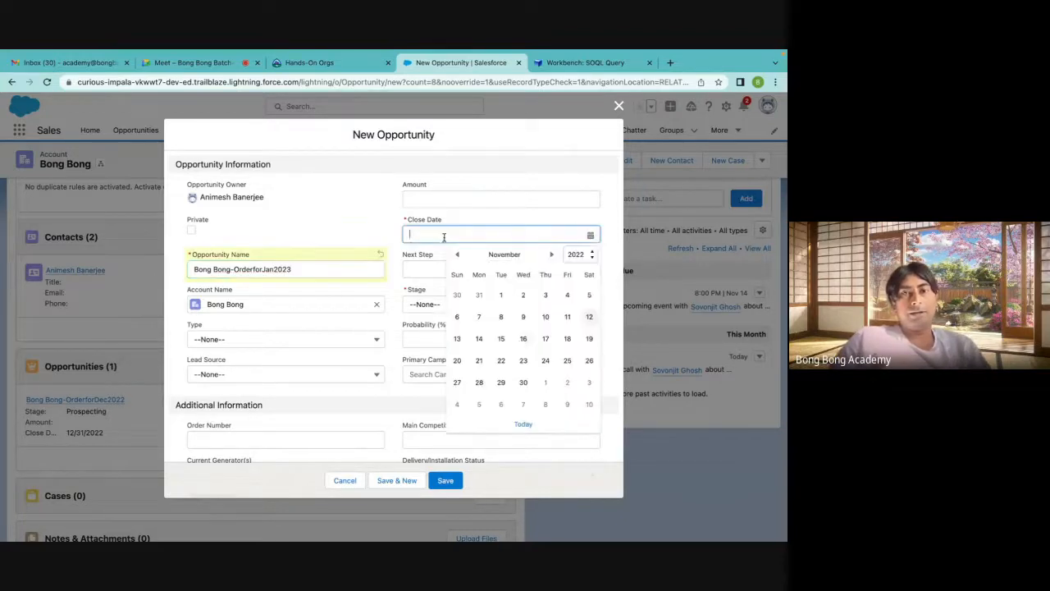
click(523, 382)
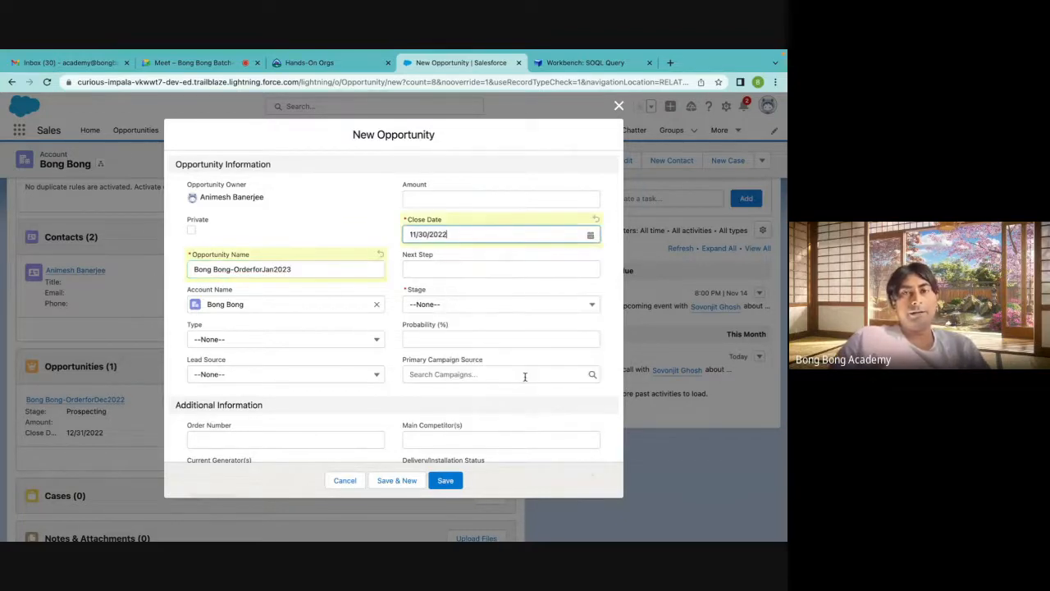
click(451, 305)
click(444, 344)
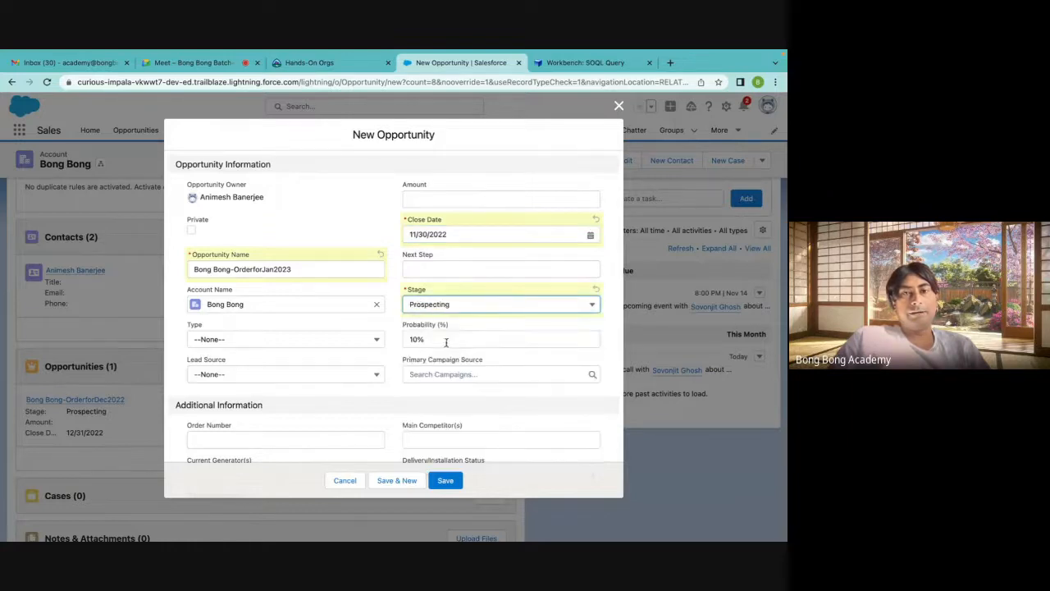
click(447, 480)
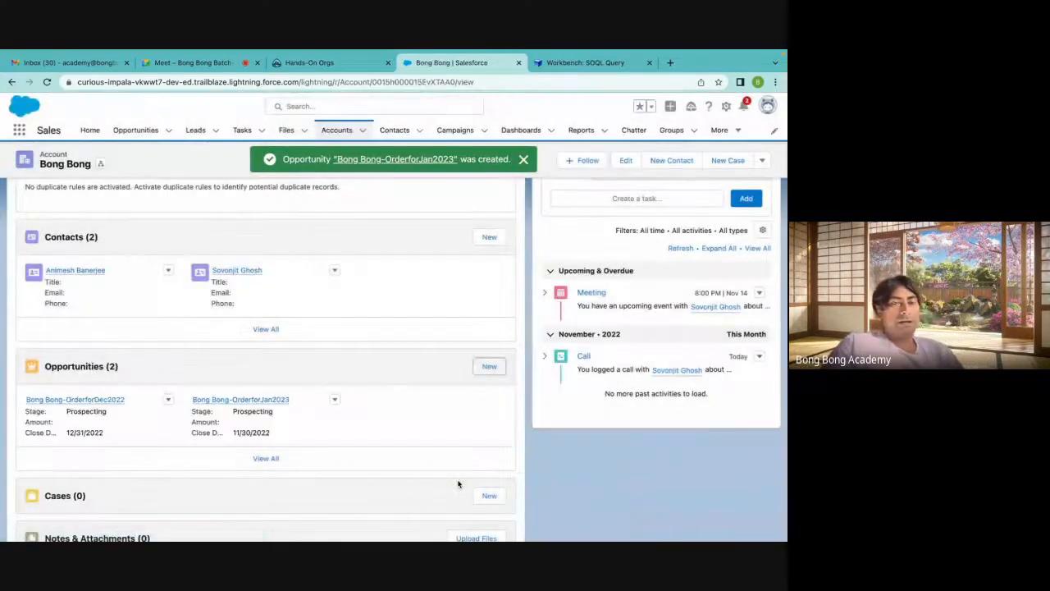
scroll(394, 447, up, 3)
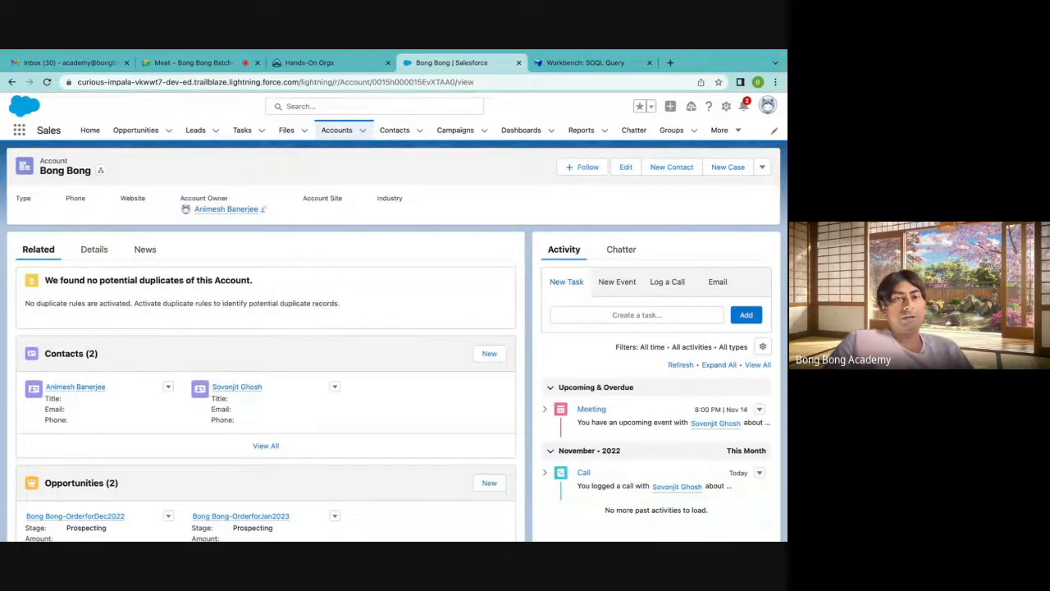
scroll(246, 246, down, 4)
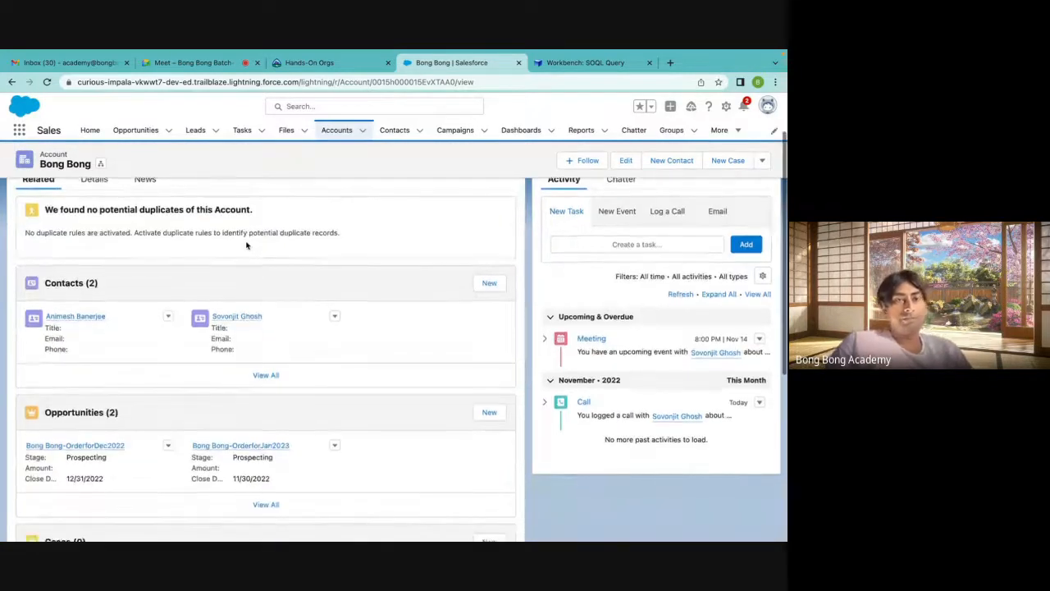
scroll(246, 246, up, 4)
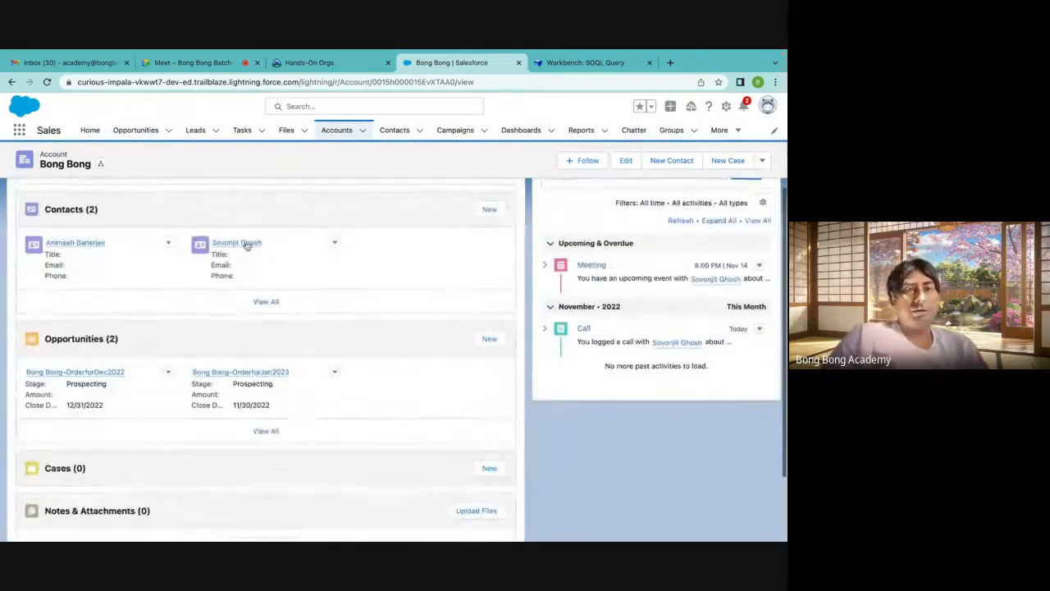
scroll(247, 245, down, 3)
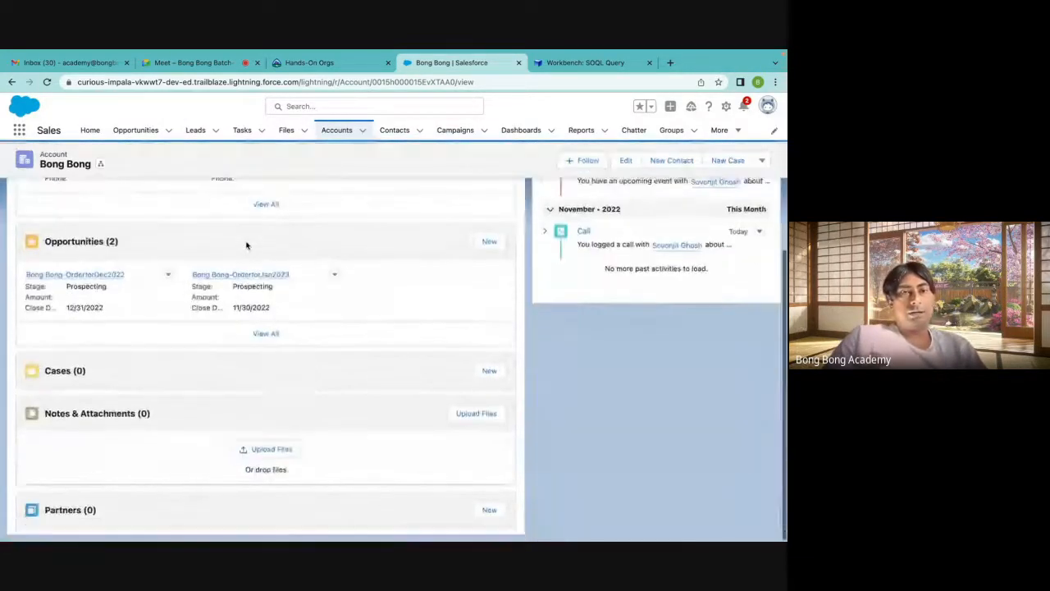
scroll(246, 245, up, 3)
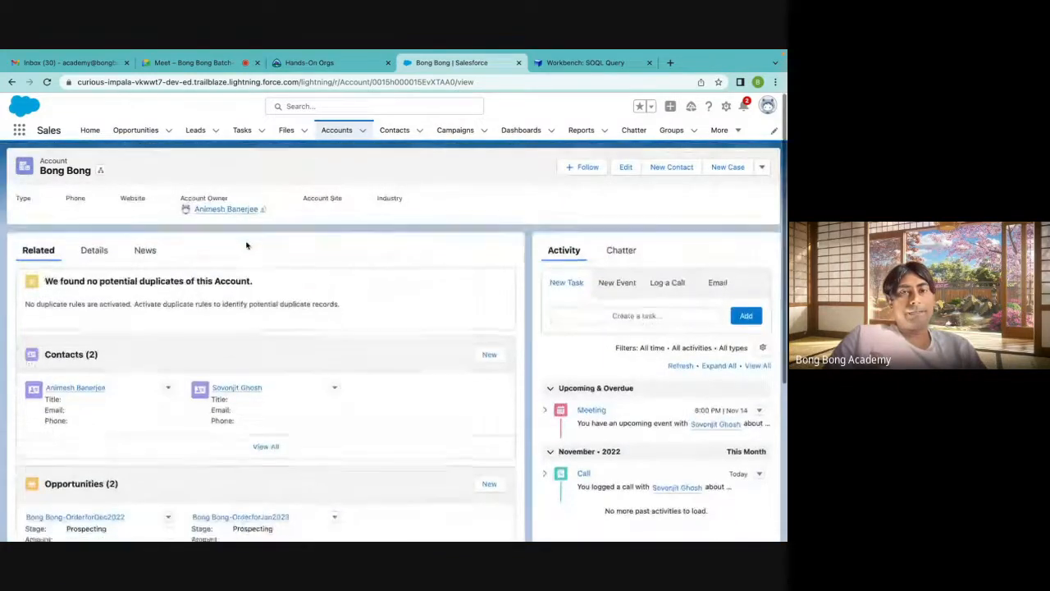
Step: Create a new account named 'Bong Bong 2' from the Accounts tab
click(340, 133)
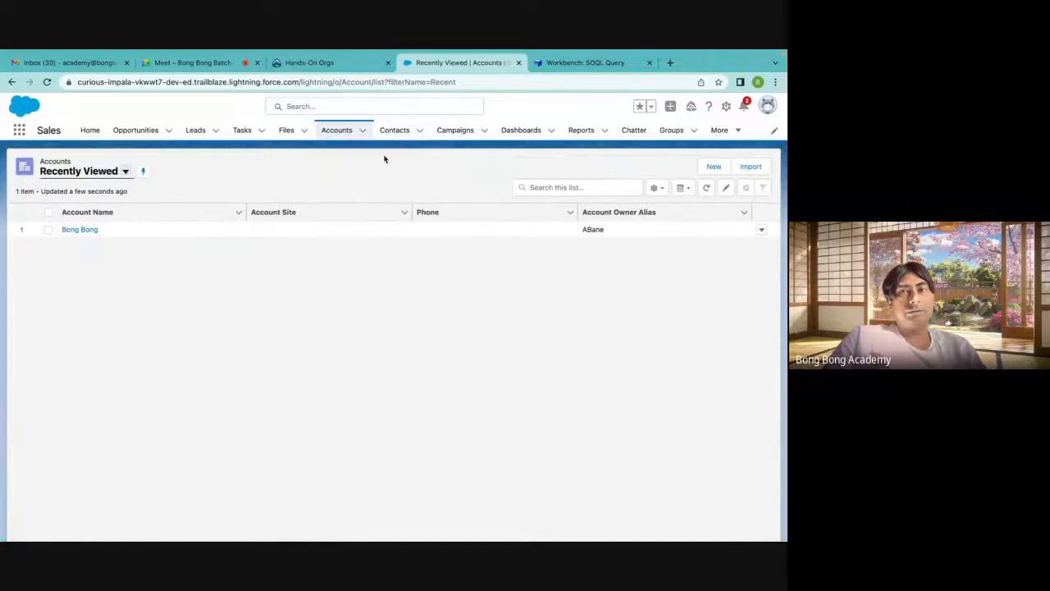
click(714, 166)
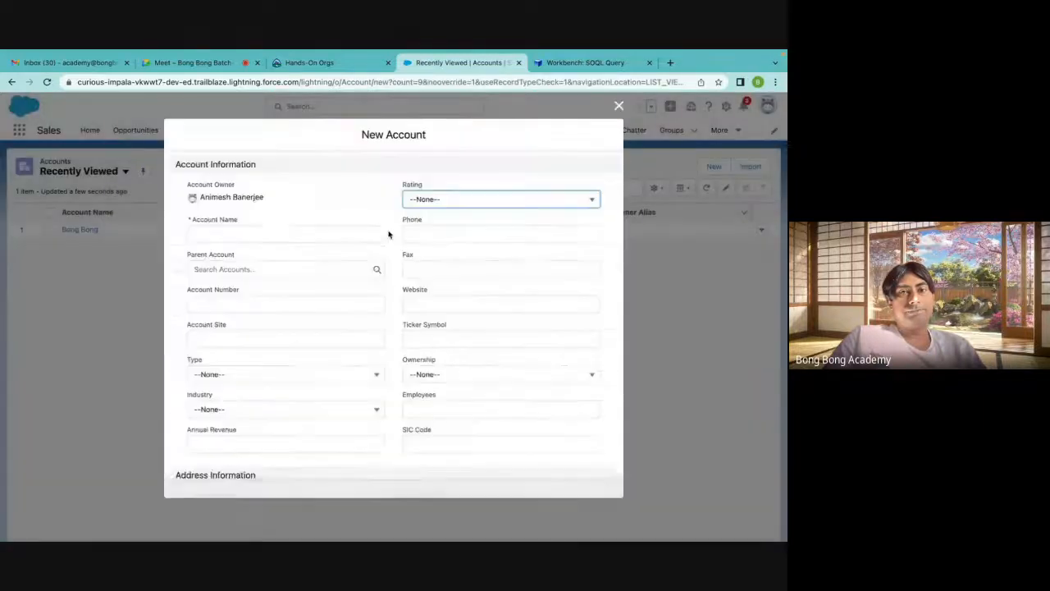
click(256, 235)
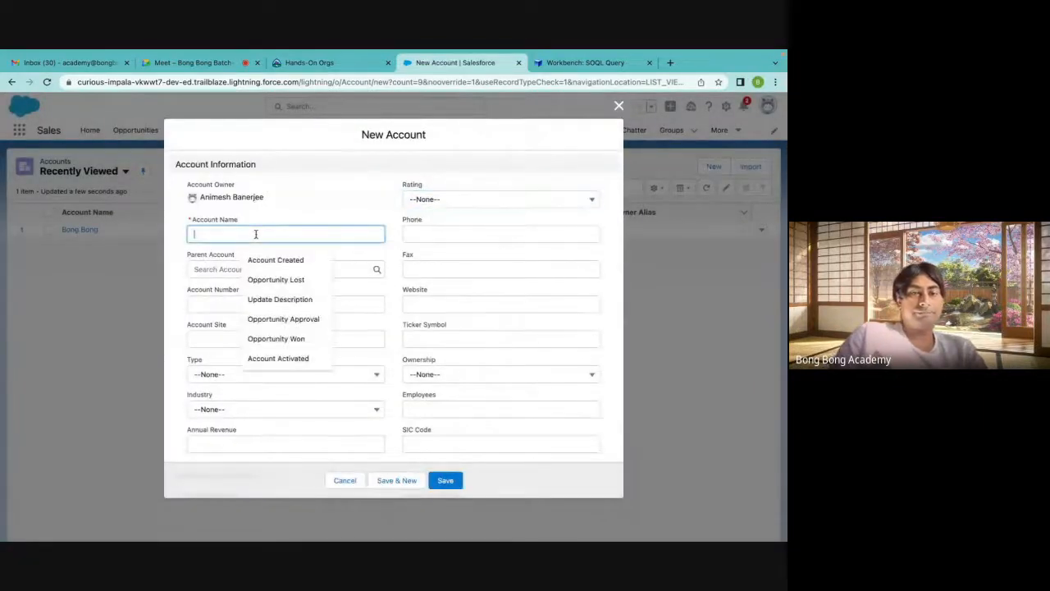
text(Bong Bong )
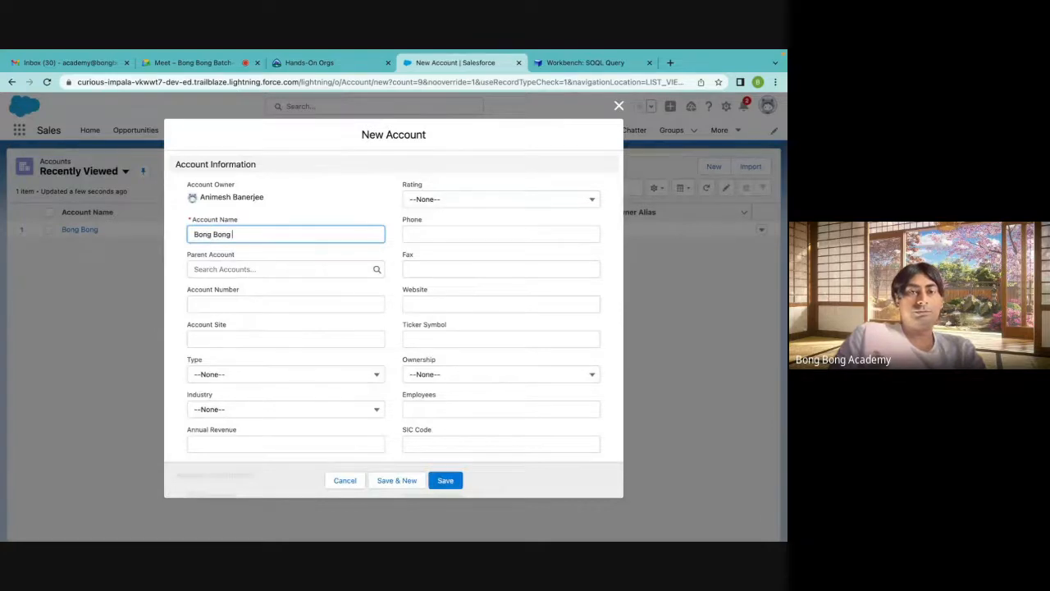
text(2)
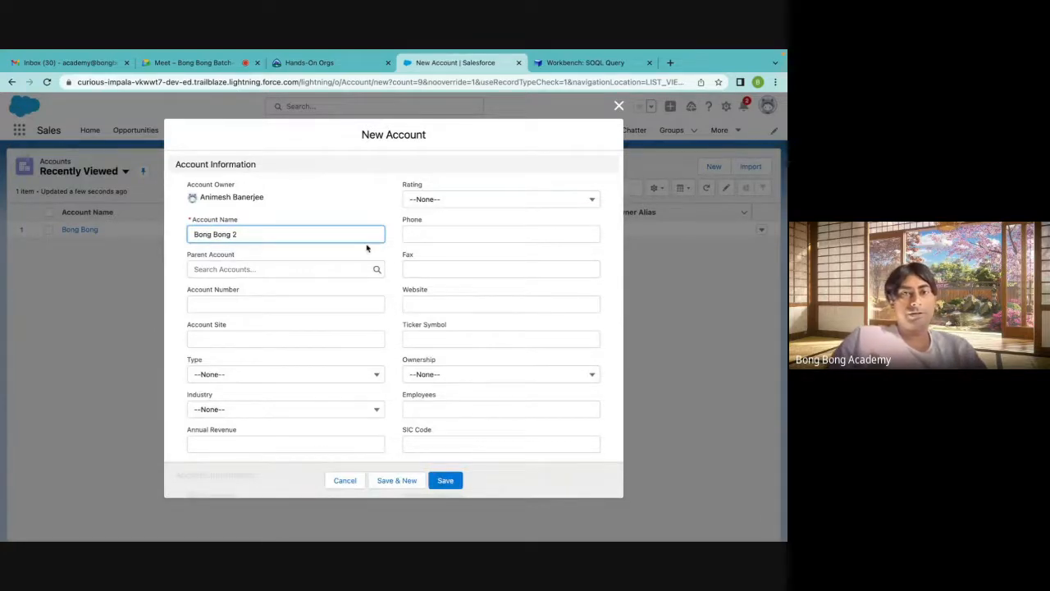
scroll(356, 332, down, 3)
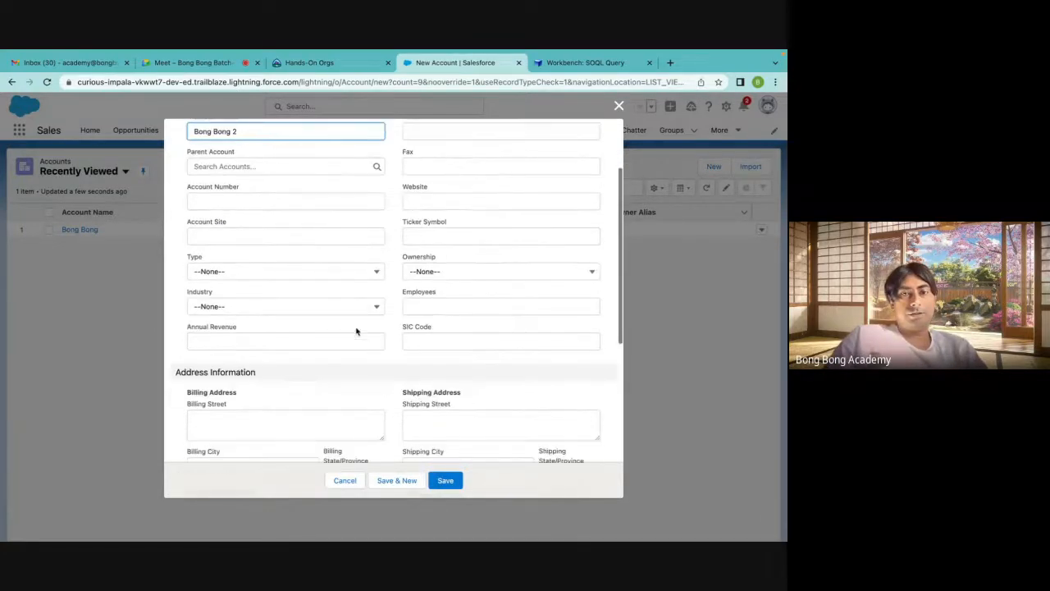
click(449, 484)
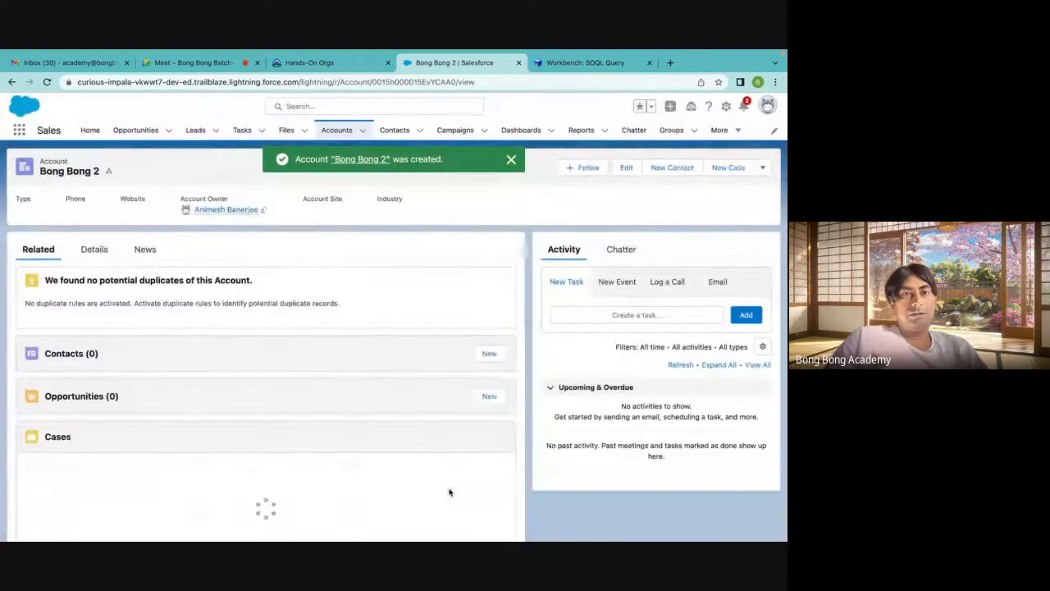
Step: Switch the accounts list view to All Accounts and pin it as default
click(337, 129)
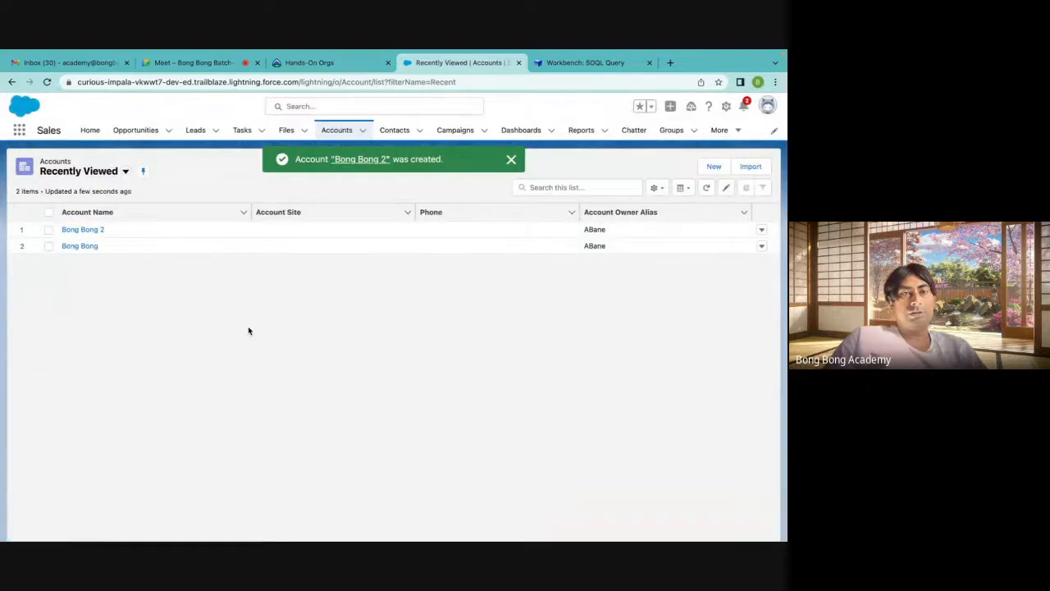
click(125, 171)
click(112, 211)
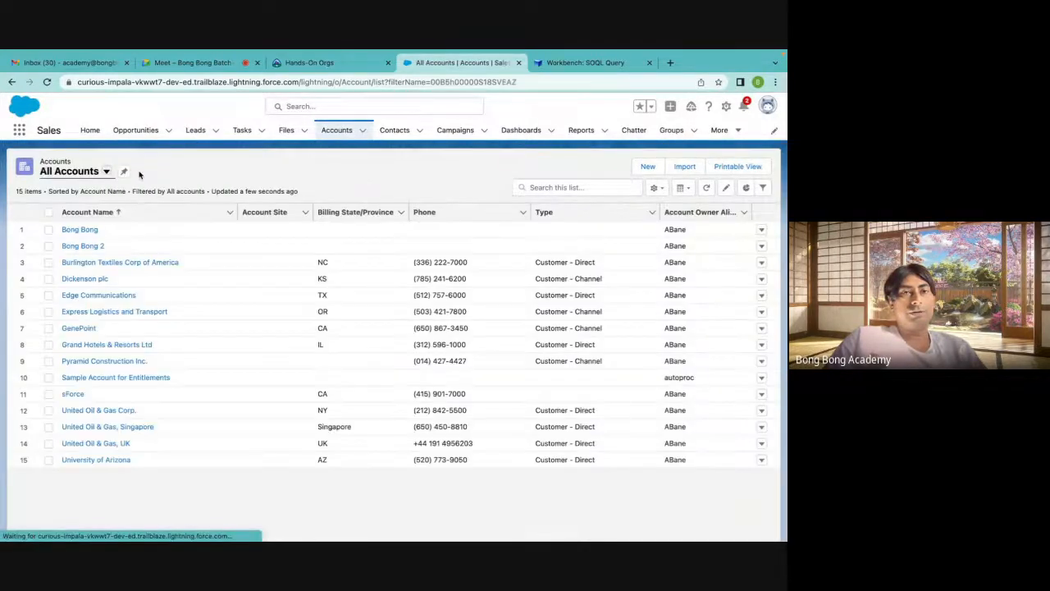
click(123, 171)
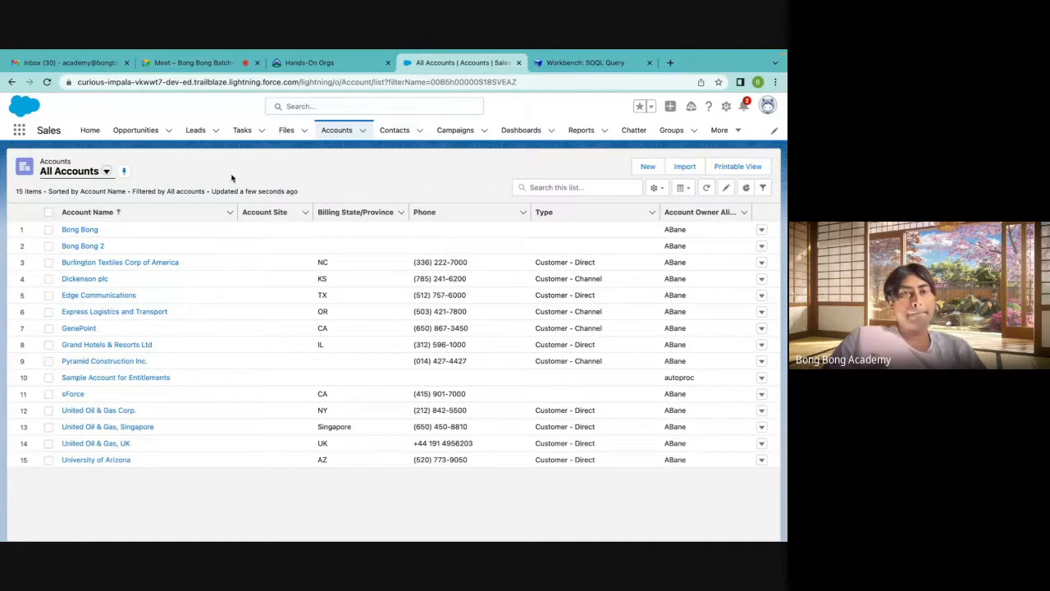
Step: Create a contact under account Bong Bong 2 with first and last name, then open Bong Bong 2
click(394, 130)
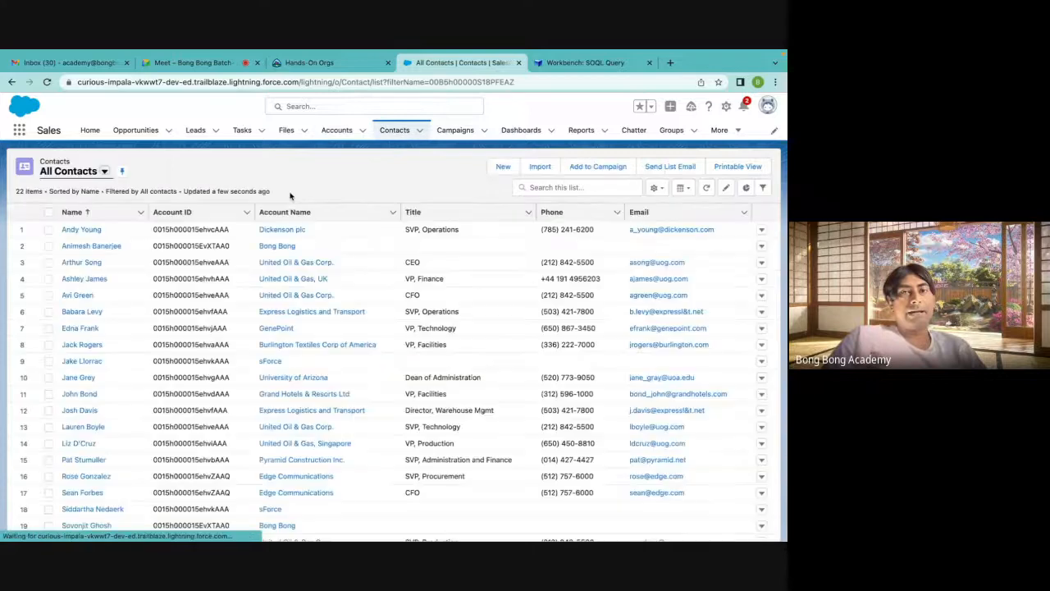
click(502, 167)
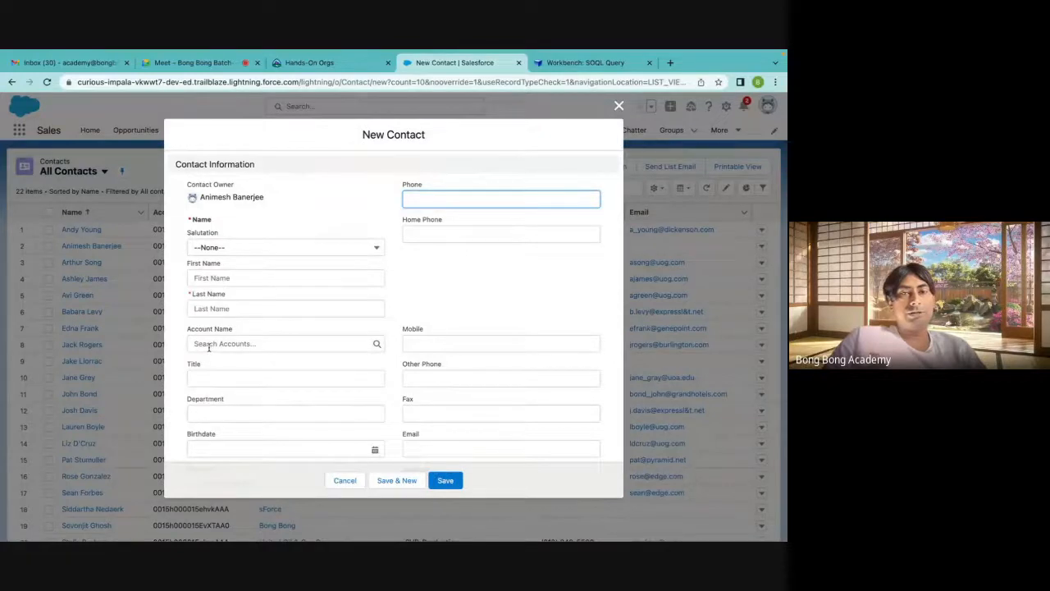
click(210, 343)
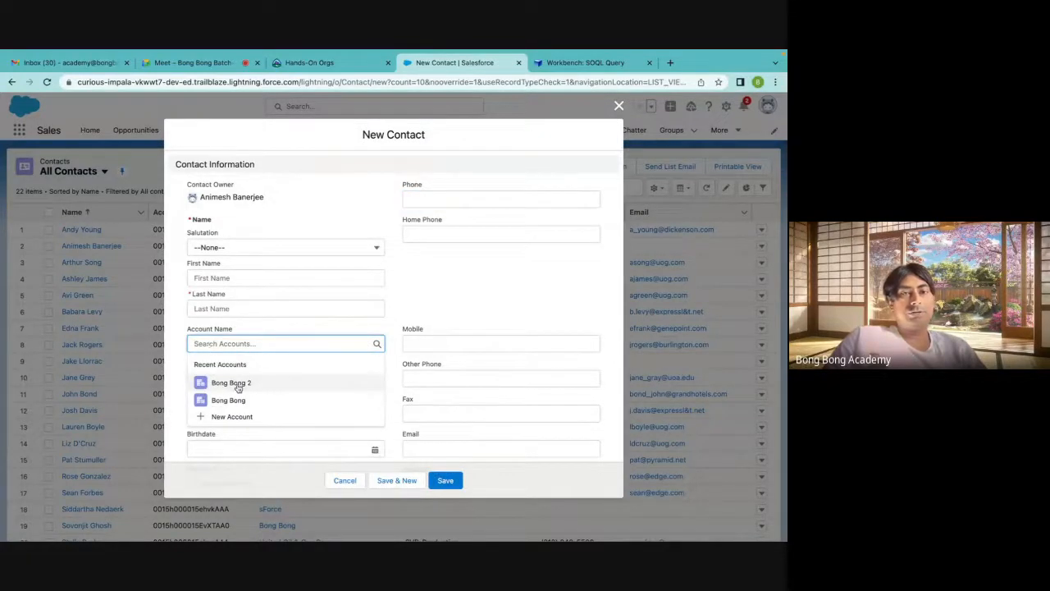
click(233, 384)
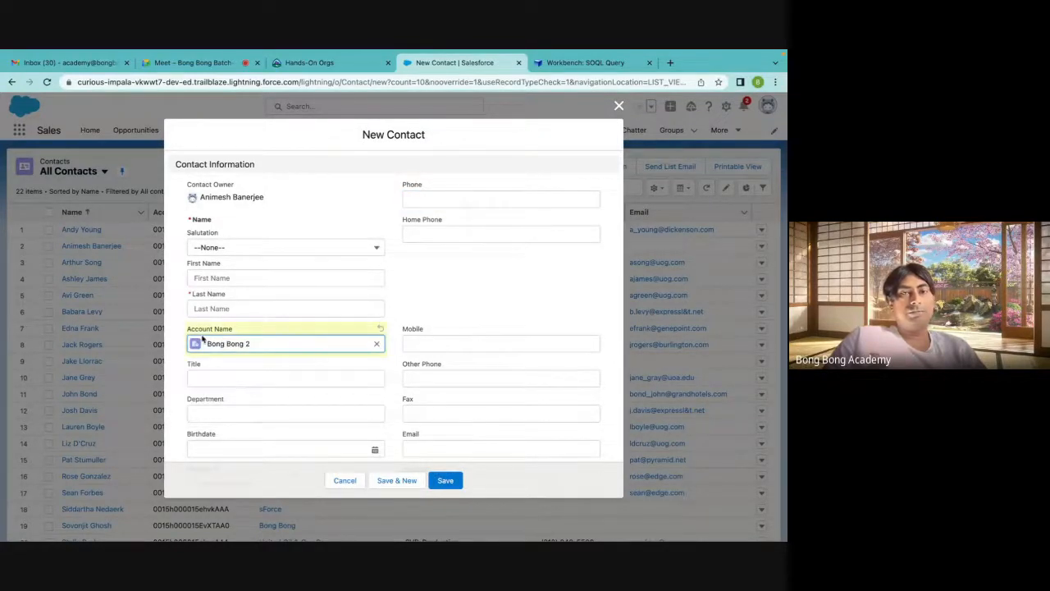
click(209, 278)
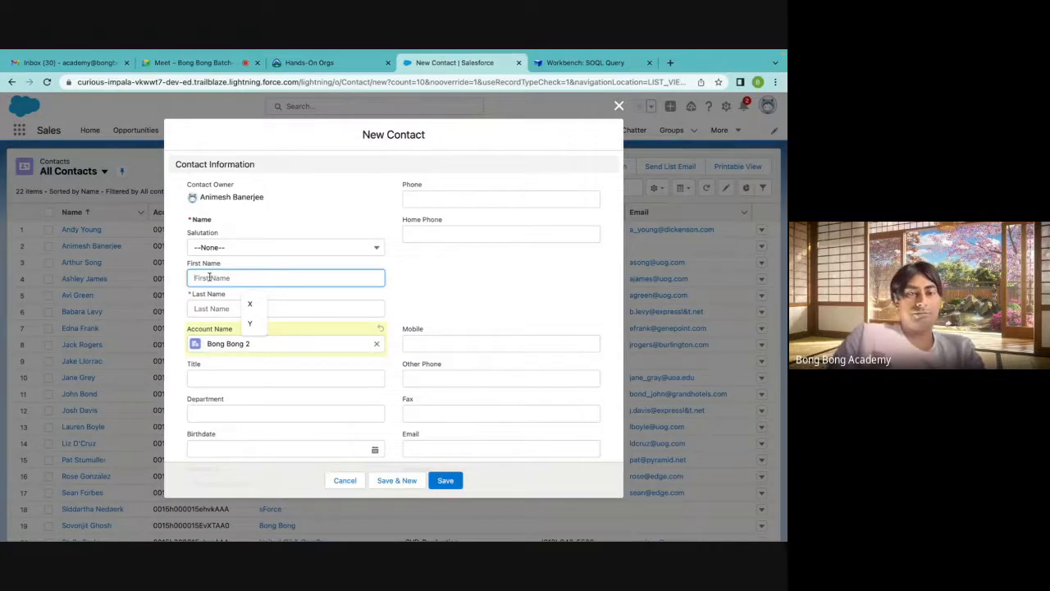
text(Tom)
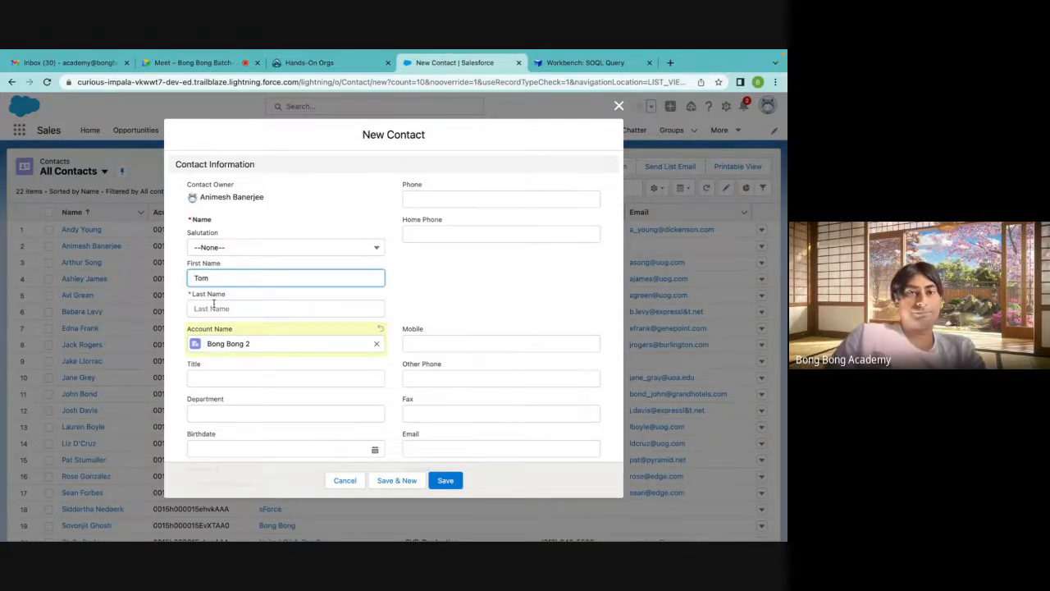
click(213, 307)
text(Cruise)
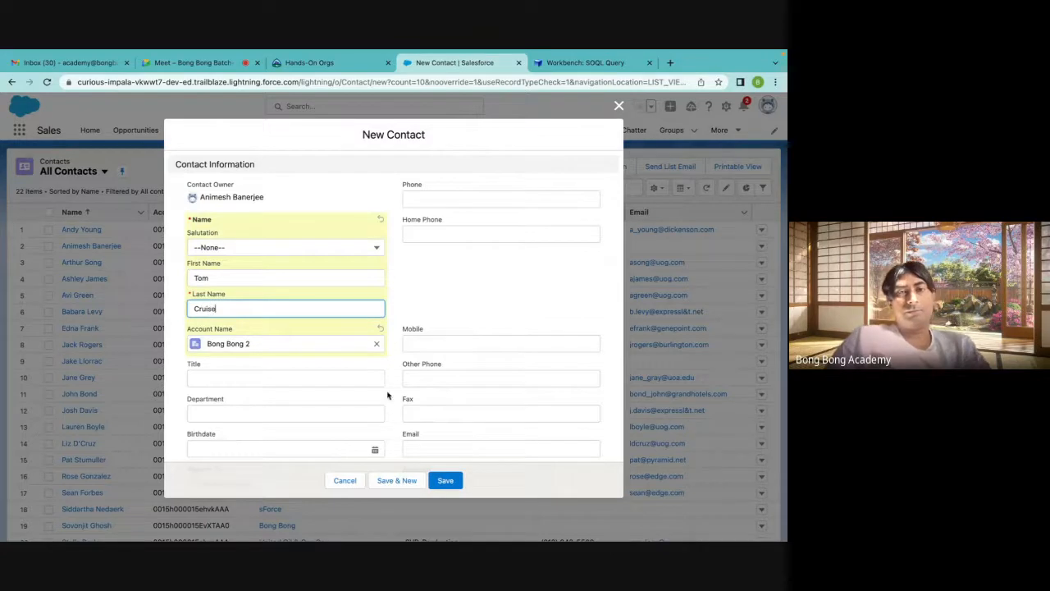
click(446, 480)
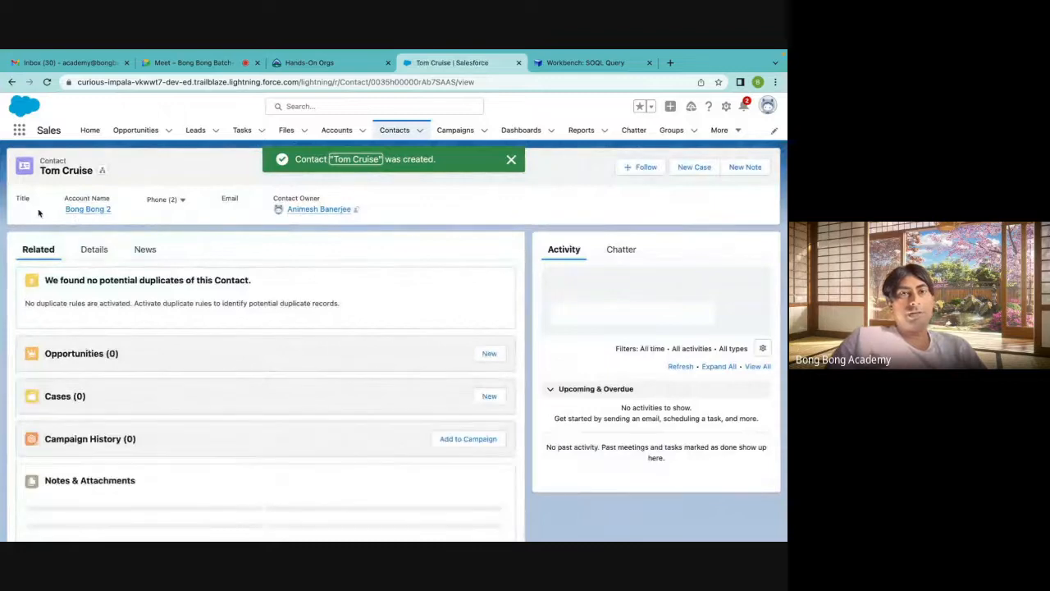
click(89, 210)
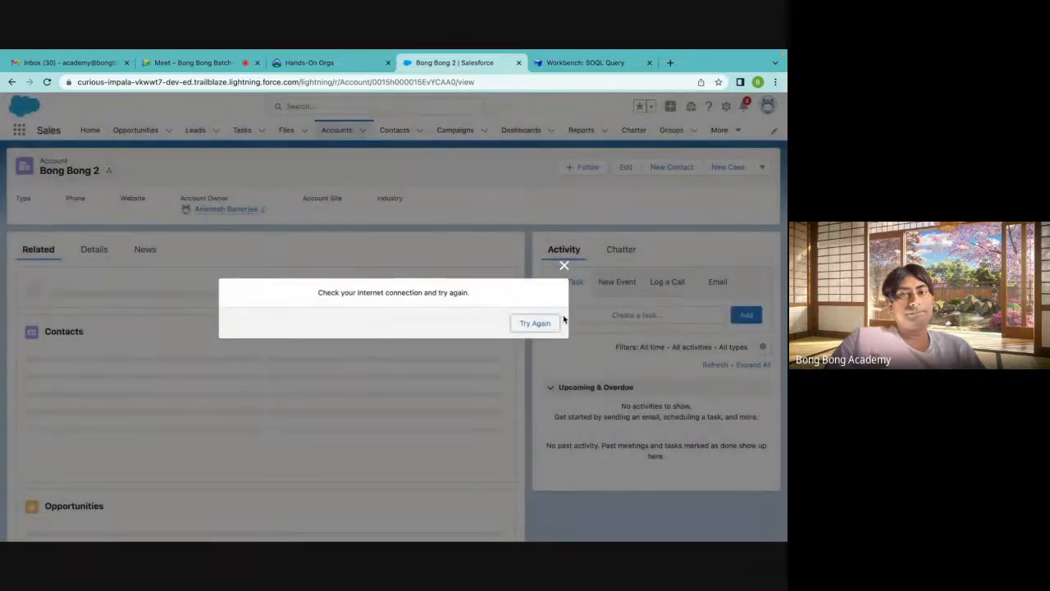
Step: Retry the Salesforce account page several times after connection errors
click(542, 326)
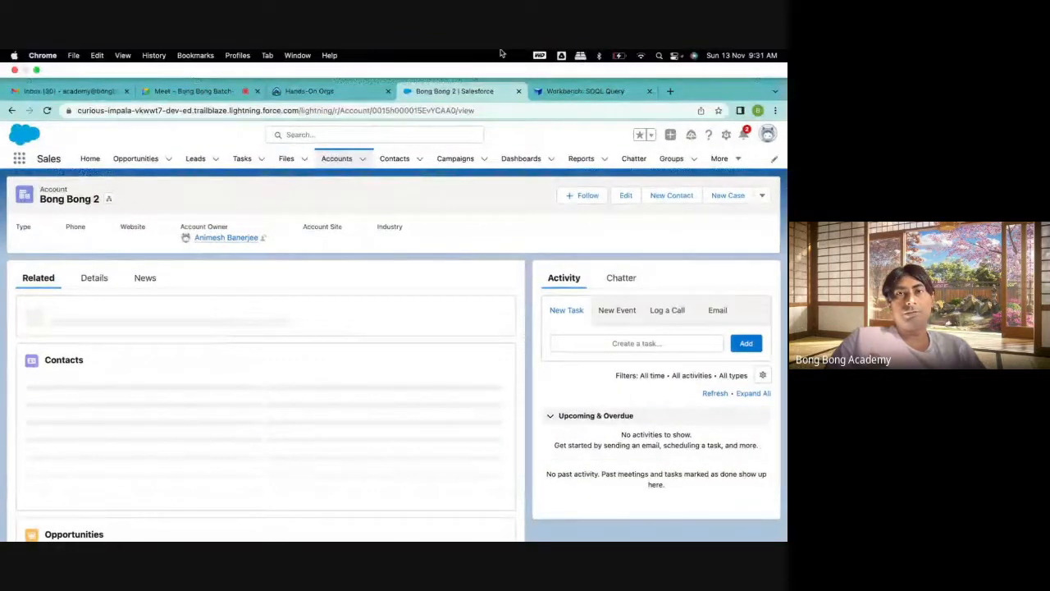
click(215, 95)
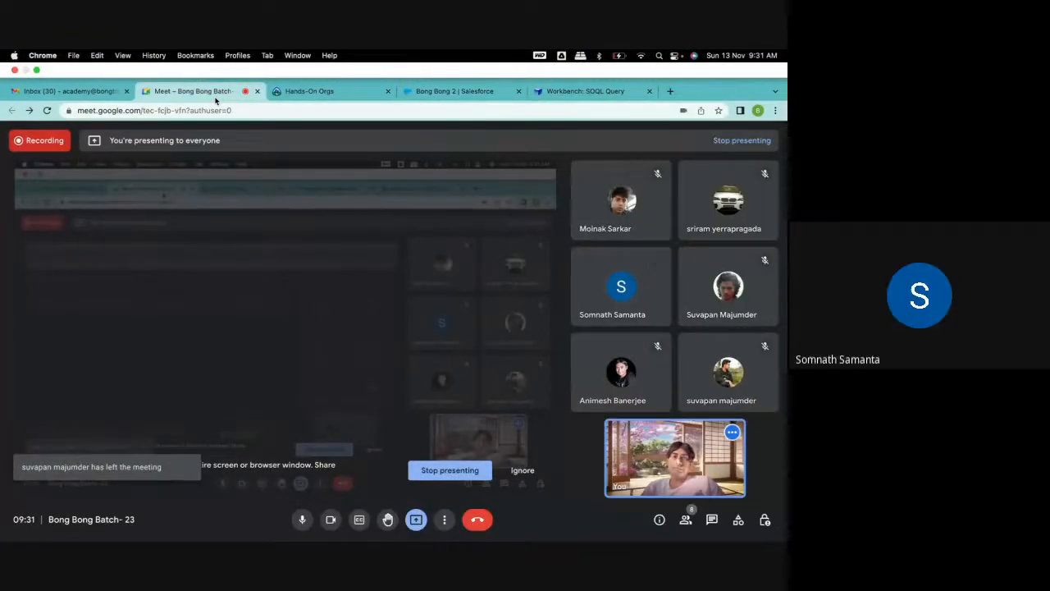
click(468, 94)
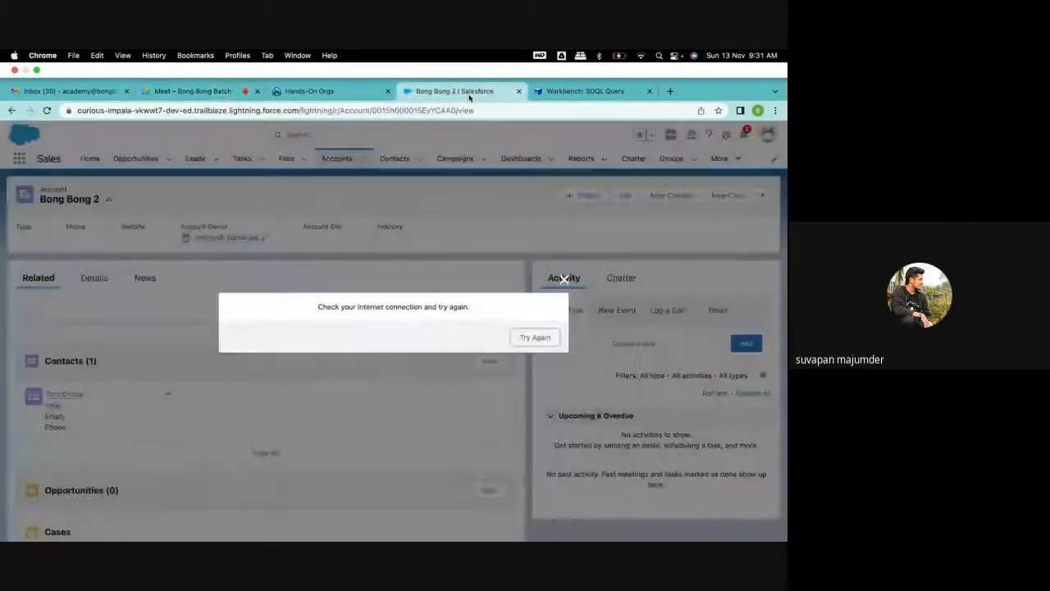
click(535, 329)
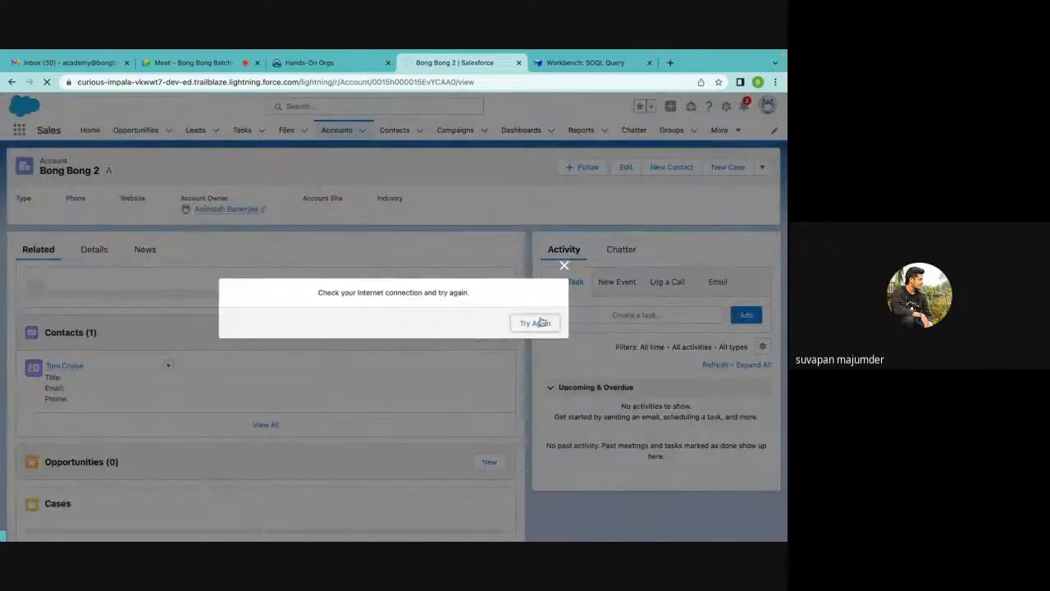
click(539, 326)
click(537, 324)
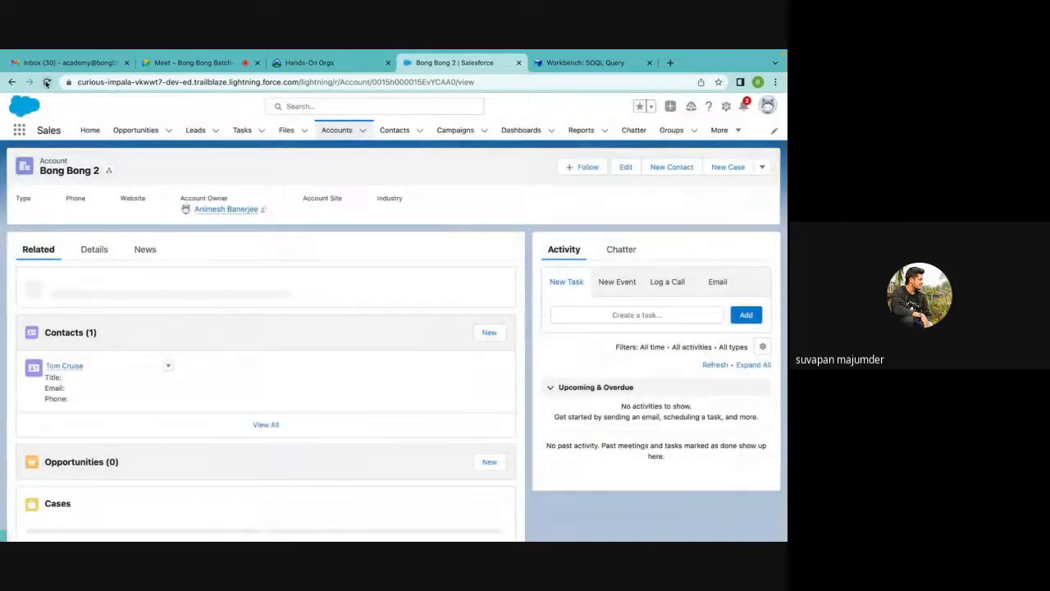
Step: Reload the failing page, then close the broken org tab for Hands-On Orgs
click(47, 83)
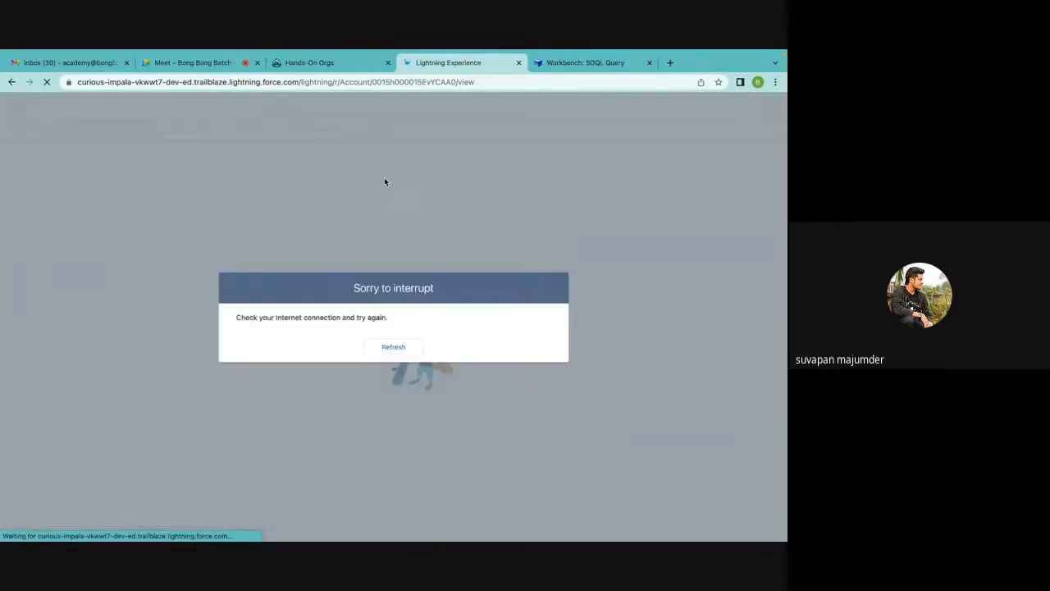
click(393, 347)
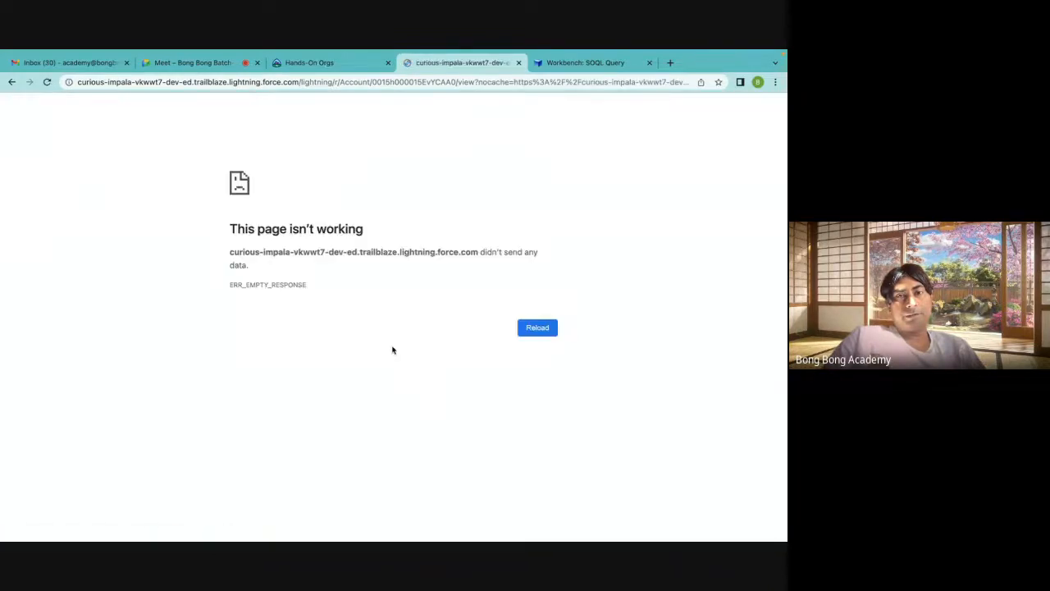
click(519, 63)
click(332, 65)
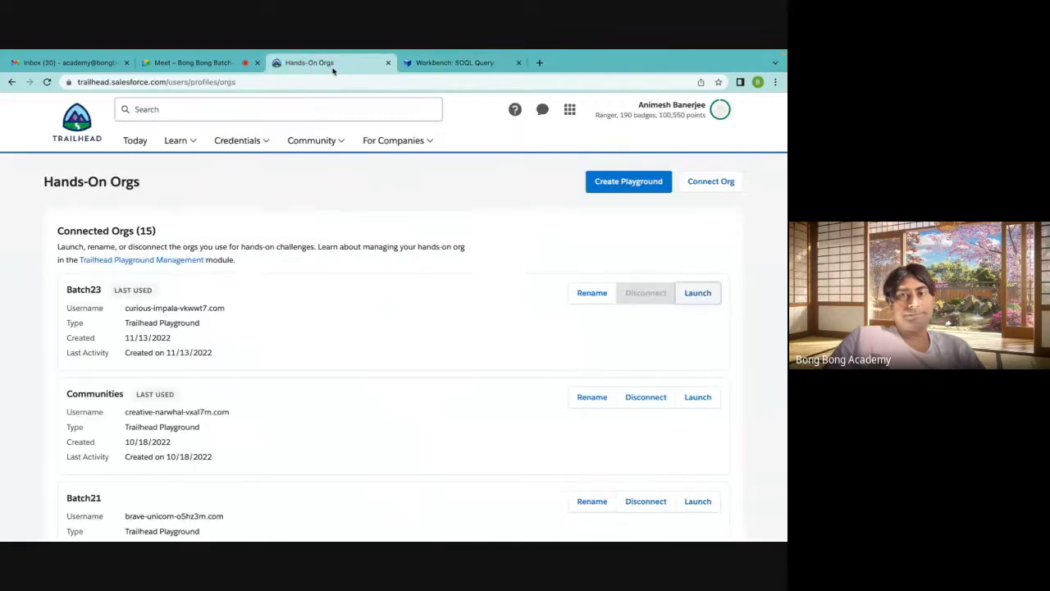
Step: Try launching the Batch23 playground org, closing the failed tab and reloading Hands-On Orgs
click(699, 293)
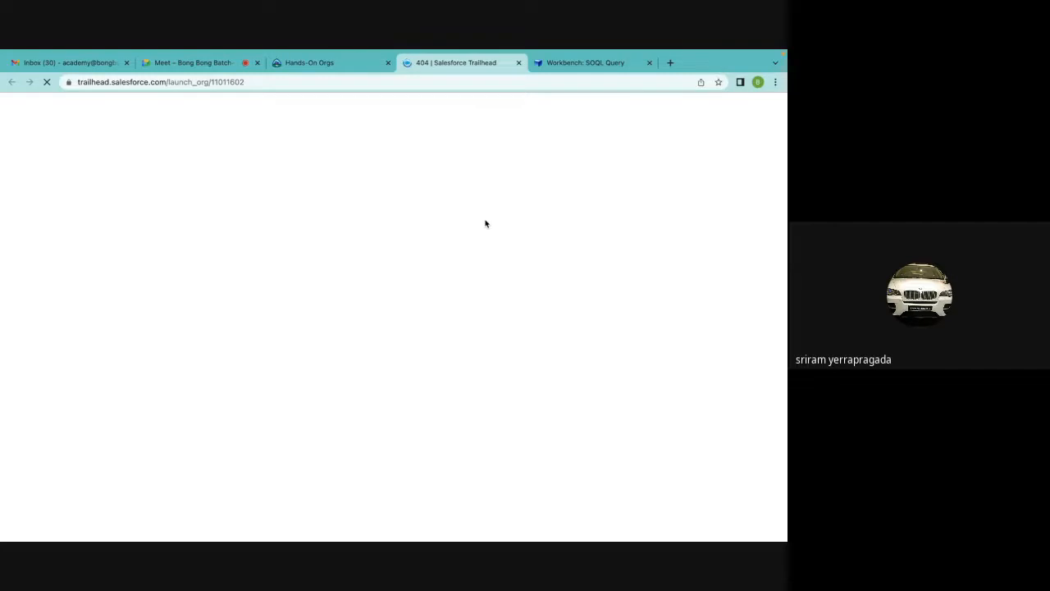
click(518, 63)
click(189, 62)
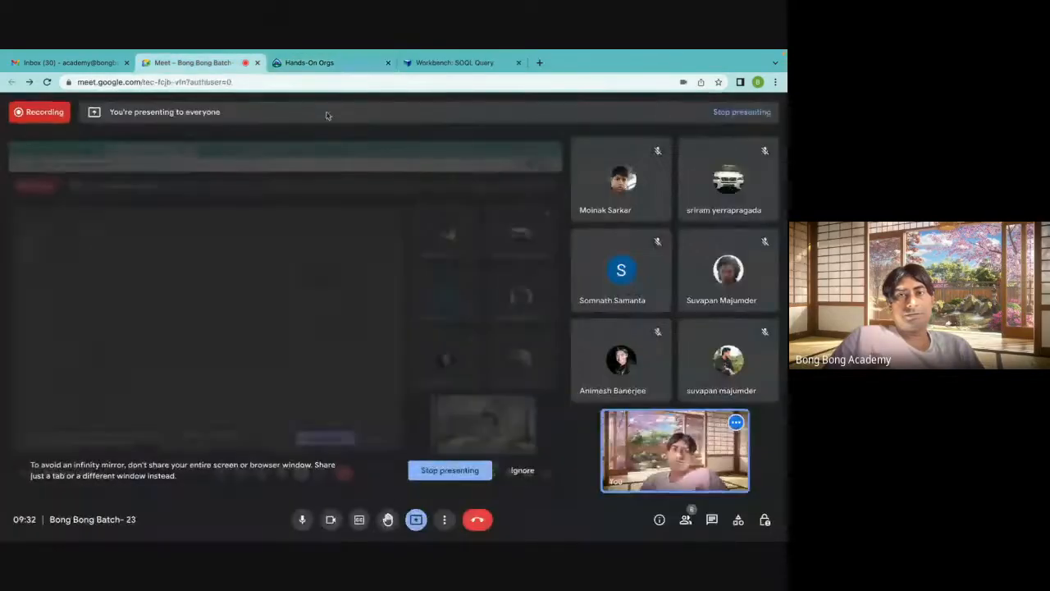
click(337, 64)
click(455, 63)
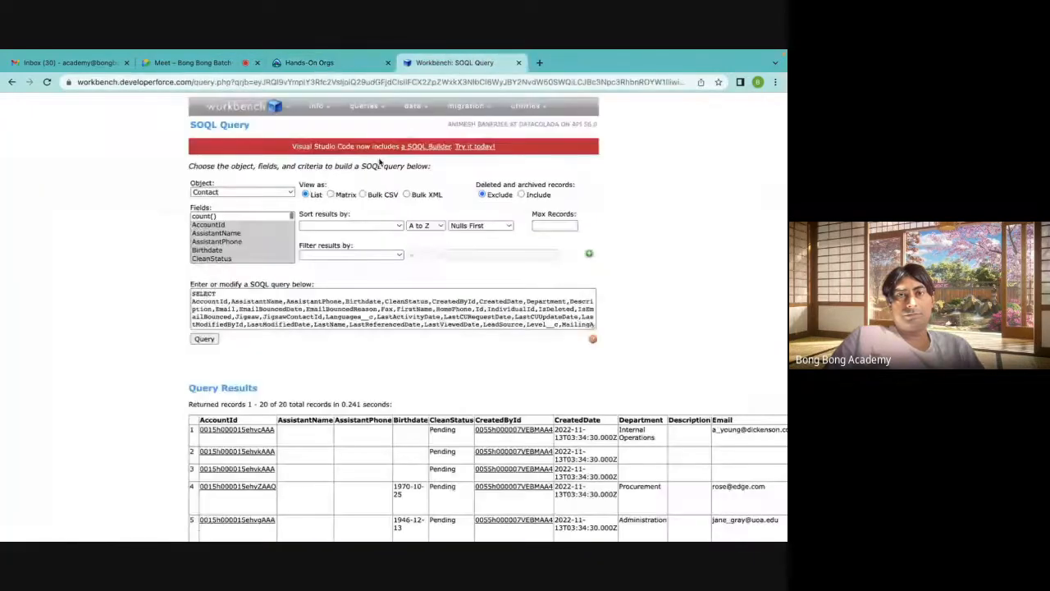
click(309, 62)
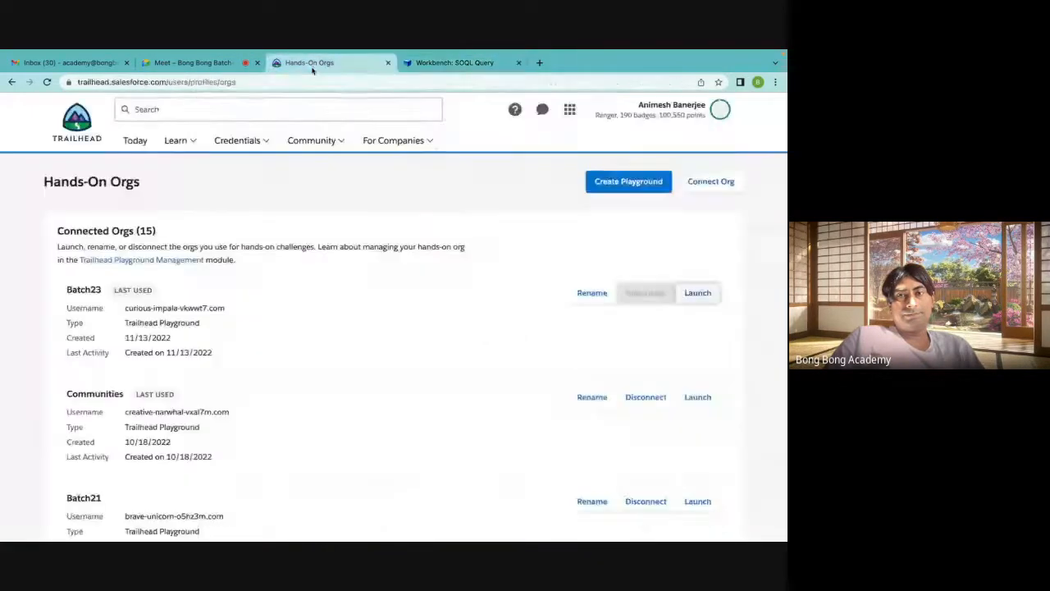
click(47, 82)
mouse_move(176, 141)
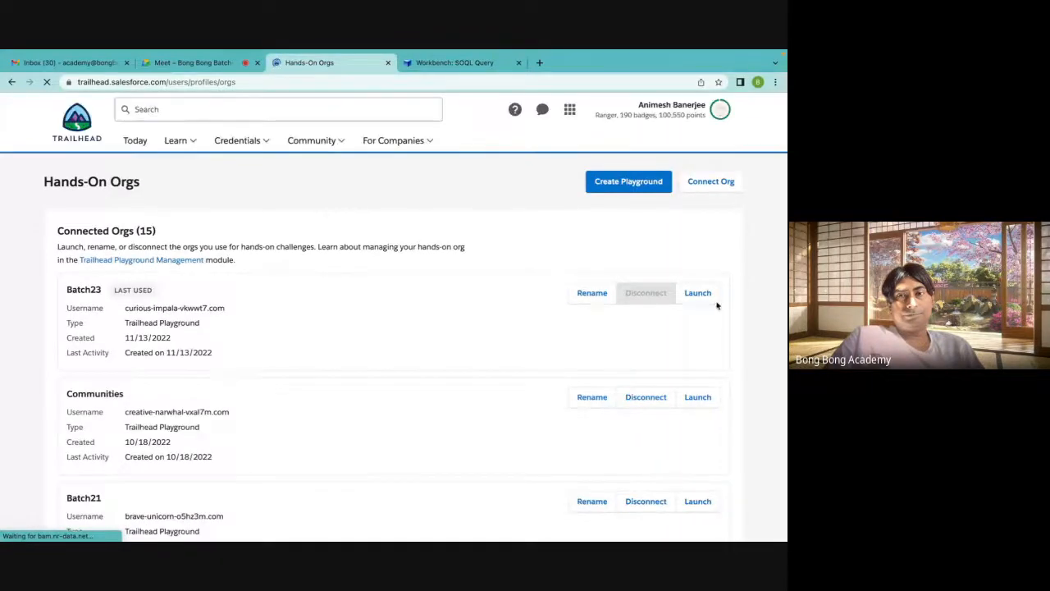
click(705, 293)
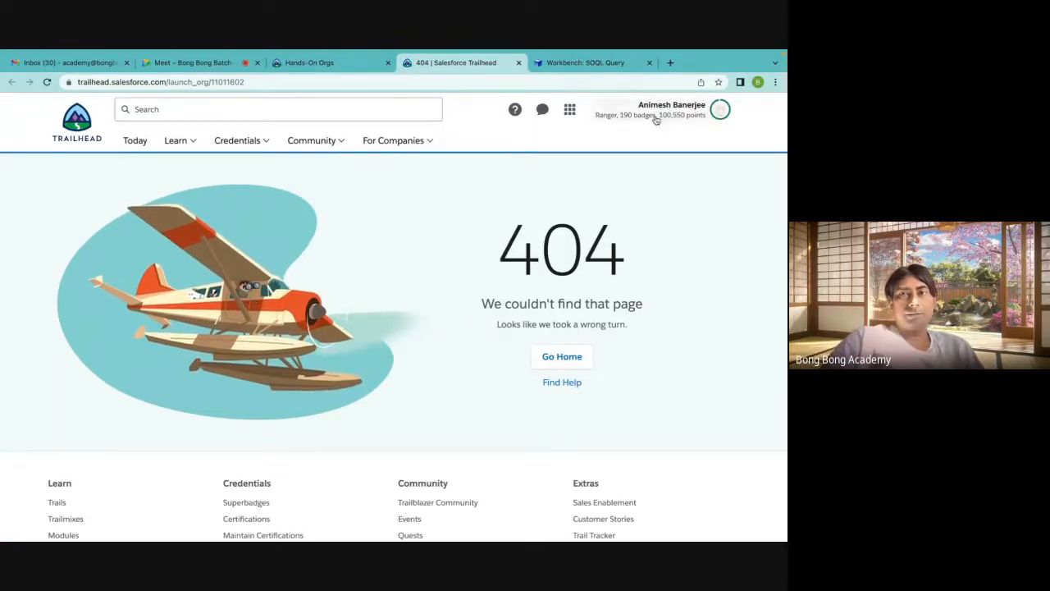
Step: Relaunch Batch23 from Hands-On Orgs and close the duplicate and failed tabs
click(698, 110)
click(624, 268)
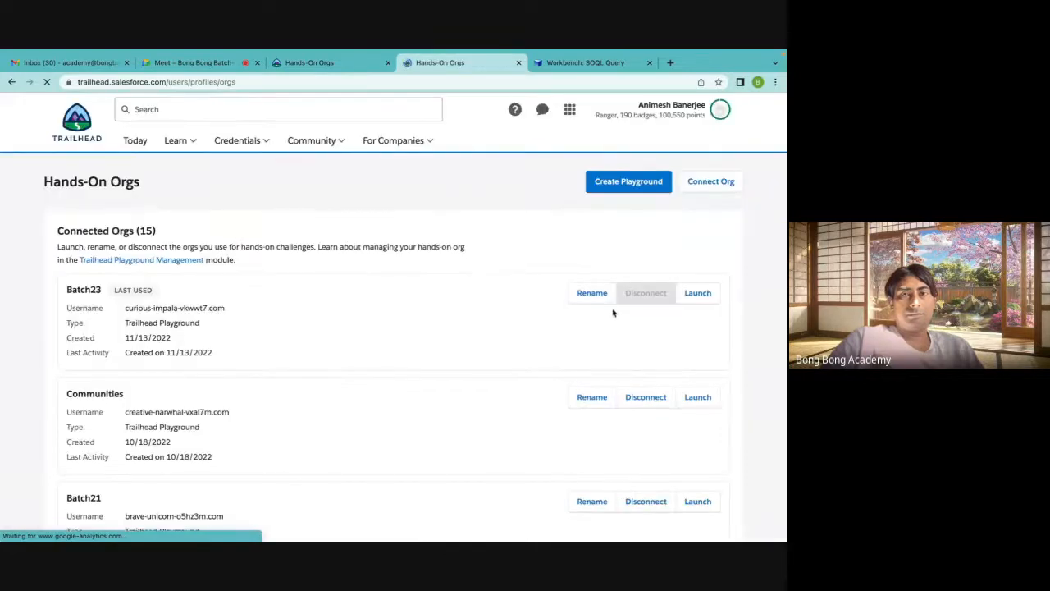
click(704, 296)
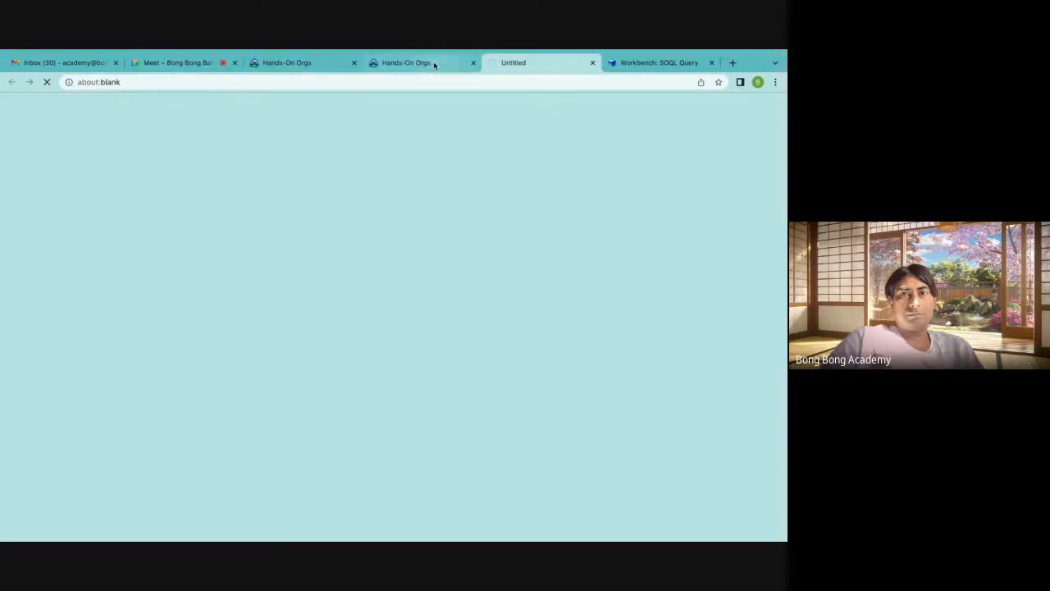
click(435, 65)
click(472, 63)
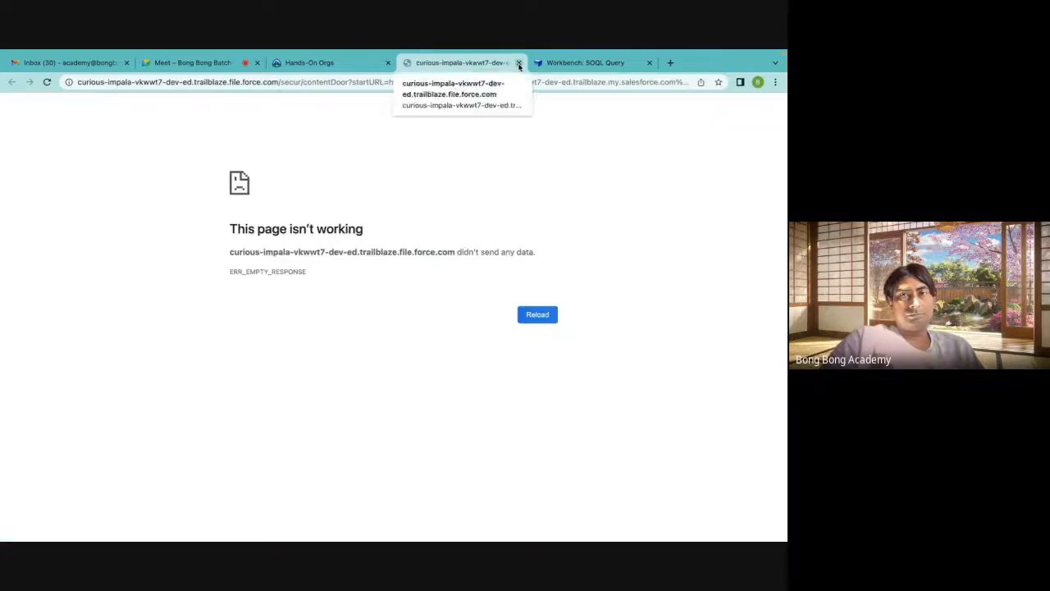
click(519, 65)
click(310, 62)
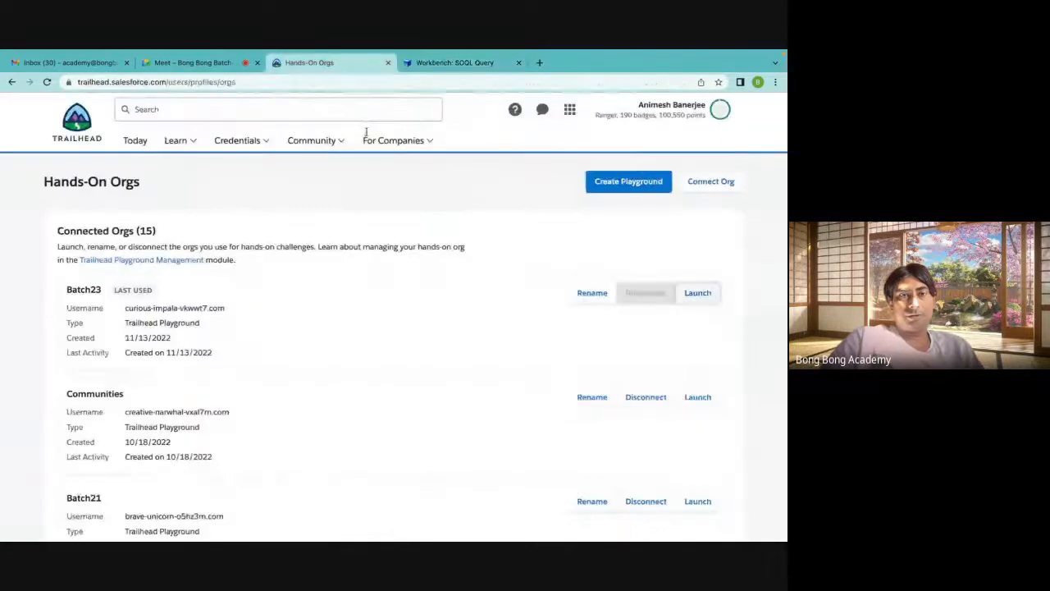
Step: Launch the Enterprise2 playground org from further down the Hands-On Orgs list
scroll(489, 389, down, 1)
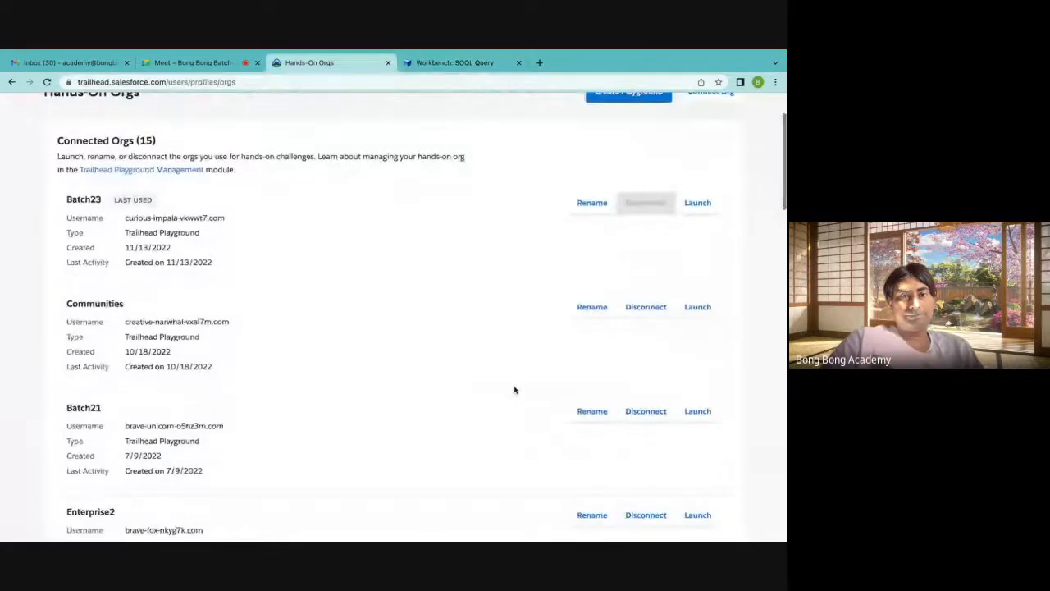
scroll(514, 389, down, 2)
click(697, 406)
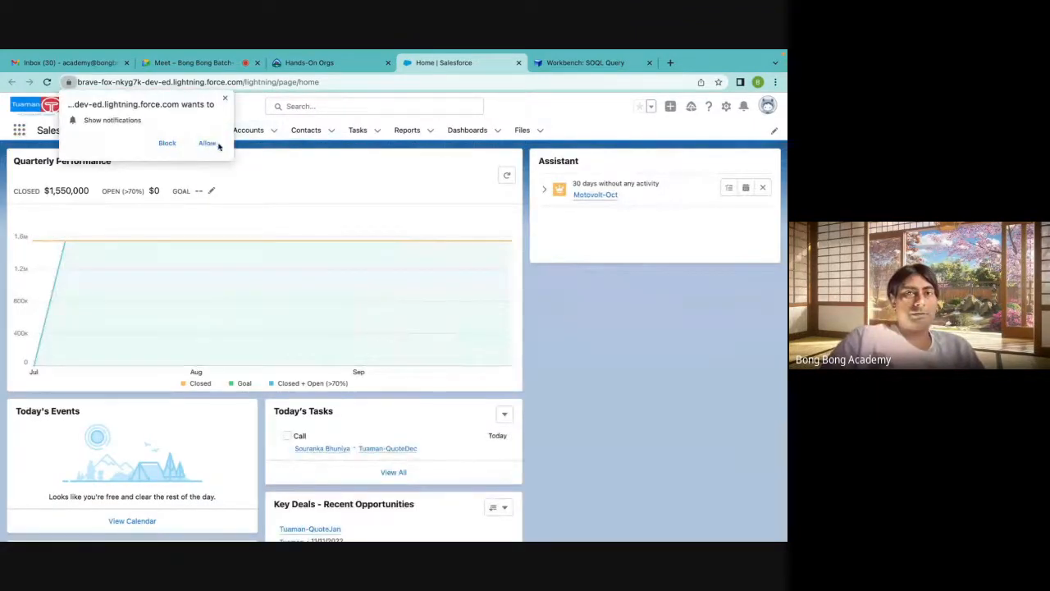
Step: Allow notifications, view the Test Company account, dismiss the Summer '19 panel, then go to Opportunities
click(217, 145)
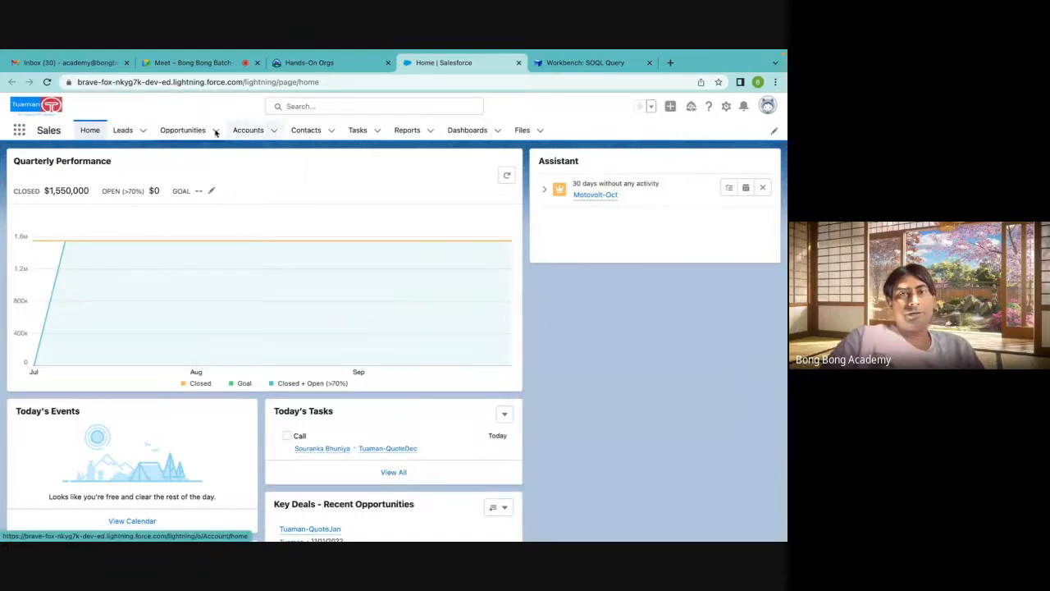
click(251, 134)
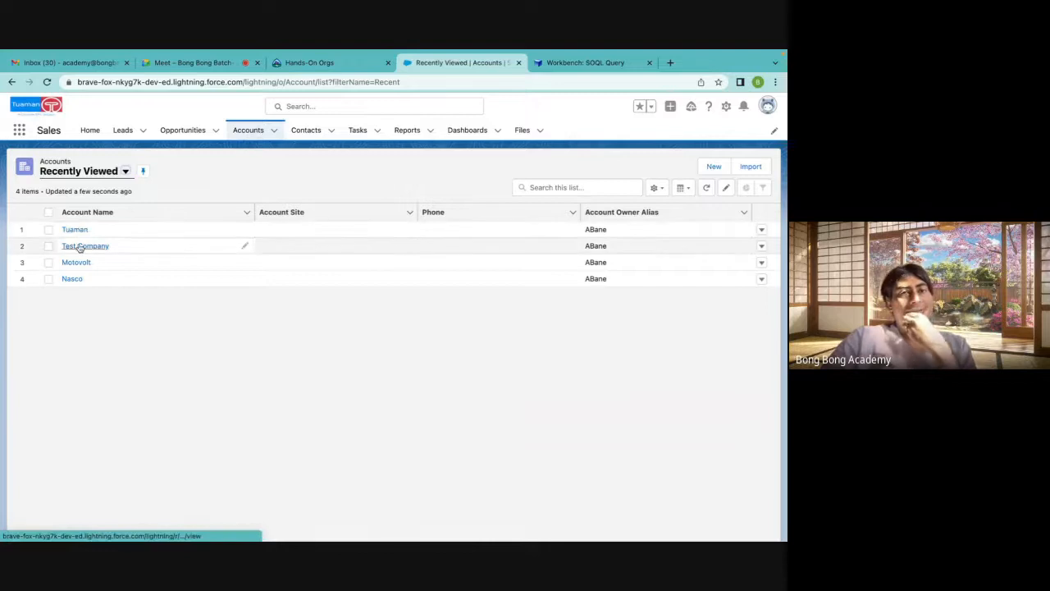
click(81, 246)
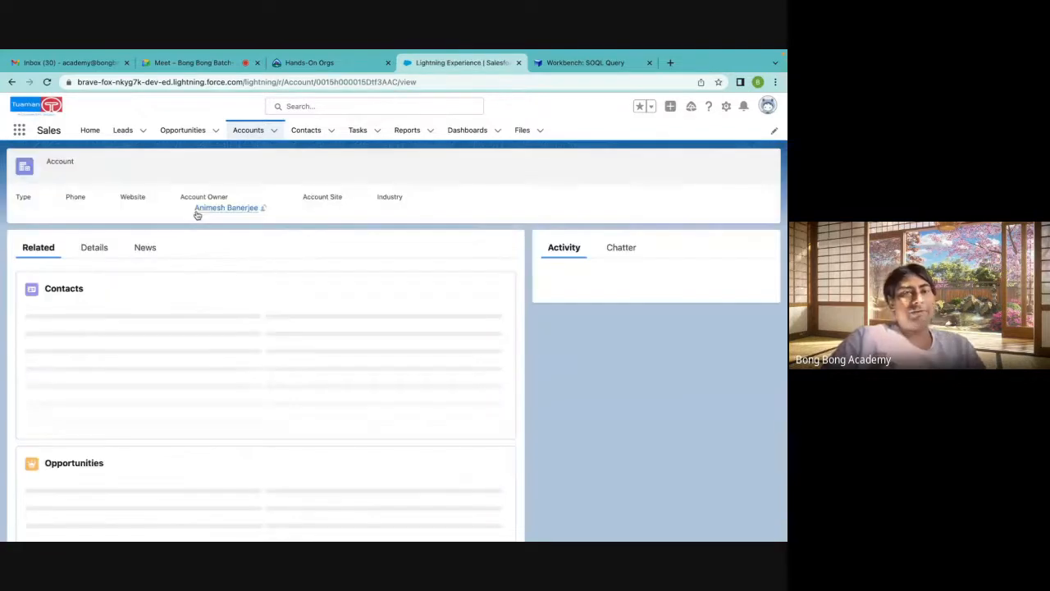
mouse_move(197, 210)
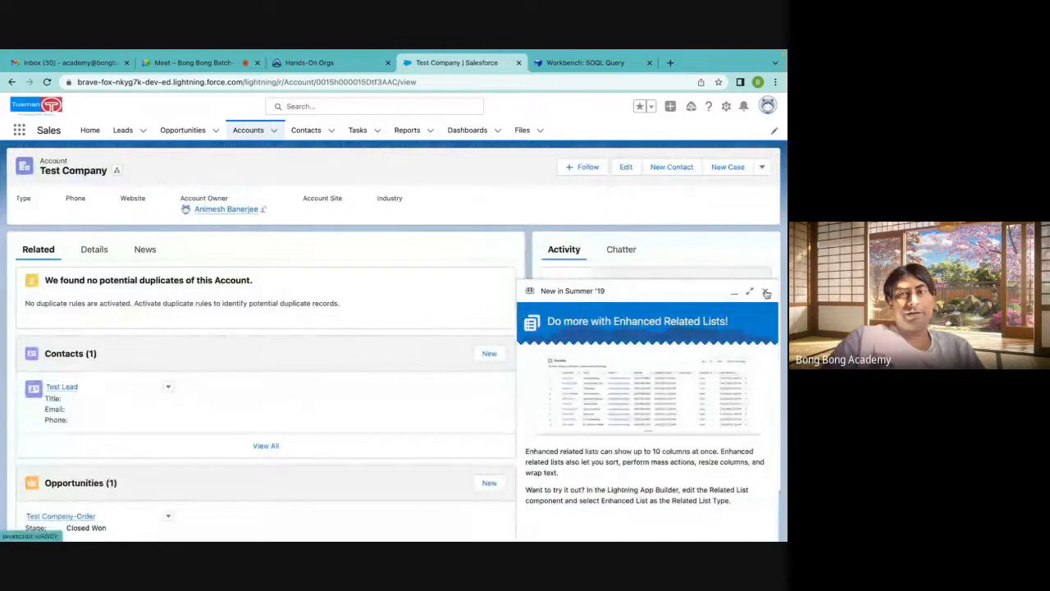
click(763, 291)
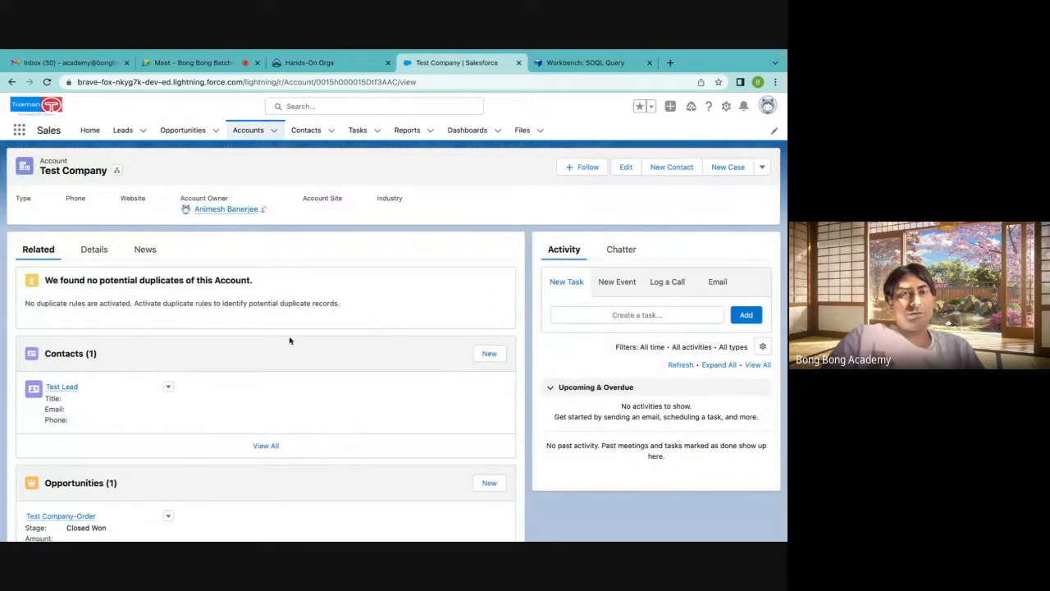
click(182, 130)
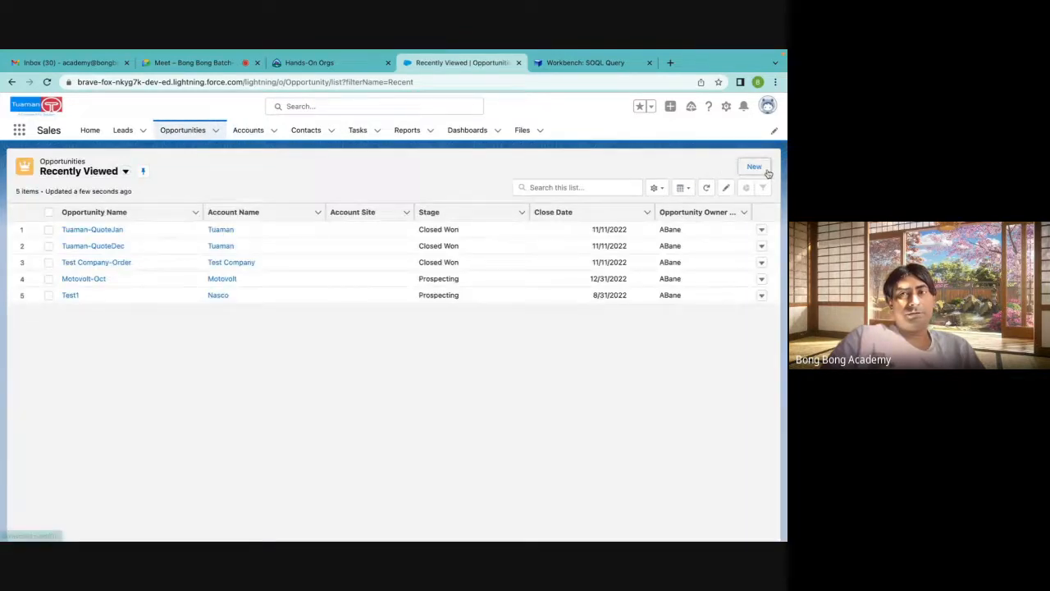
Step: Create opportunity 'Test Company Order' for Test Company, stage Prospecting, closing 11/30/2022
click(753, 167)
click(257, 303)
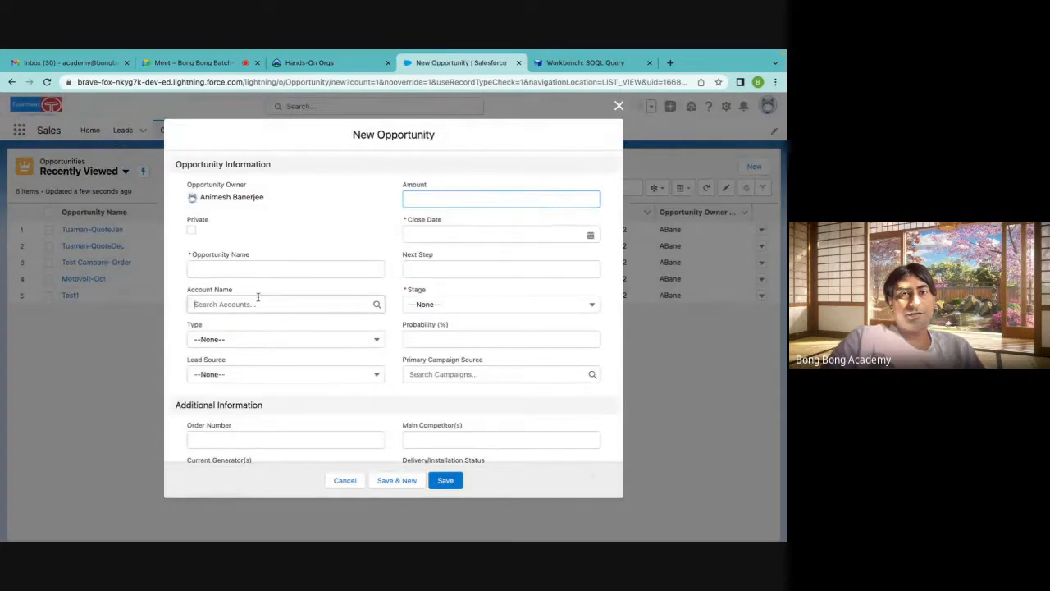
click(246, 345)
click(246, 269)
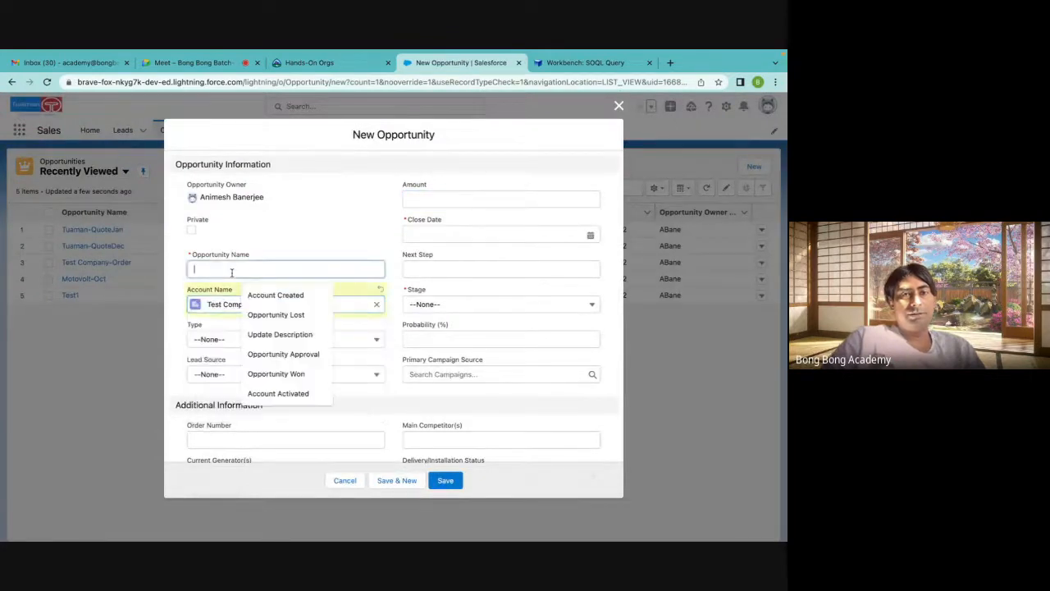
text(Test C)
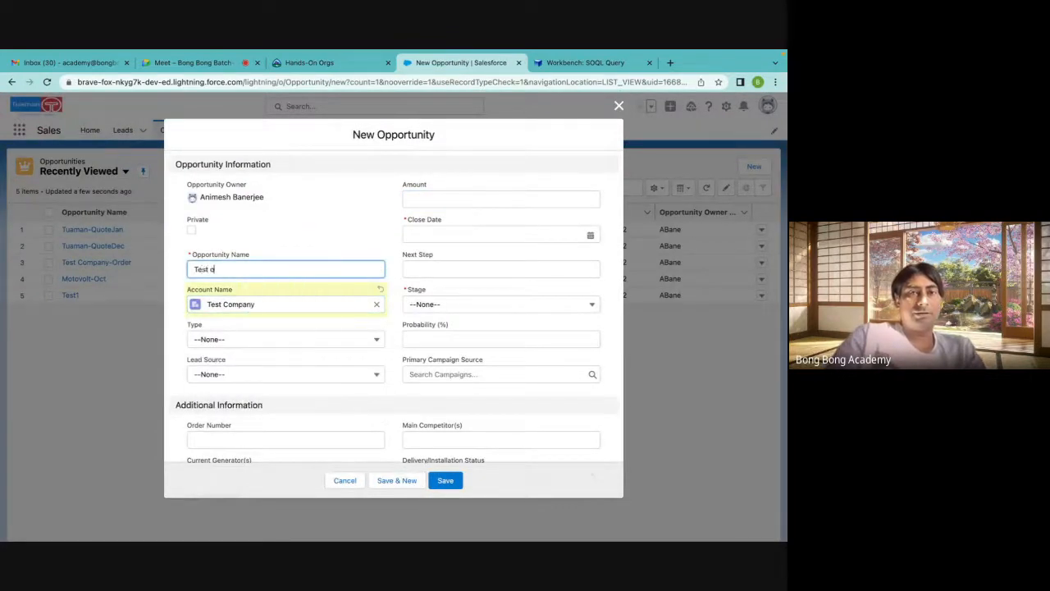
text(ompa)
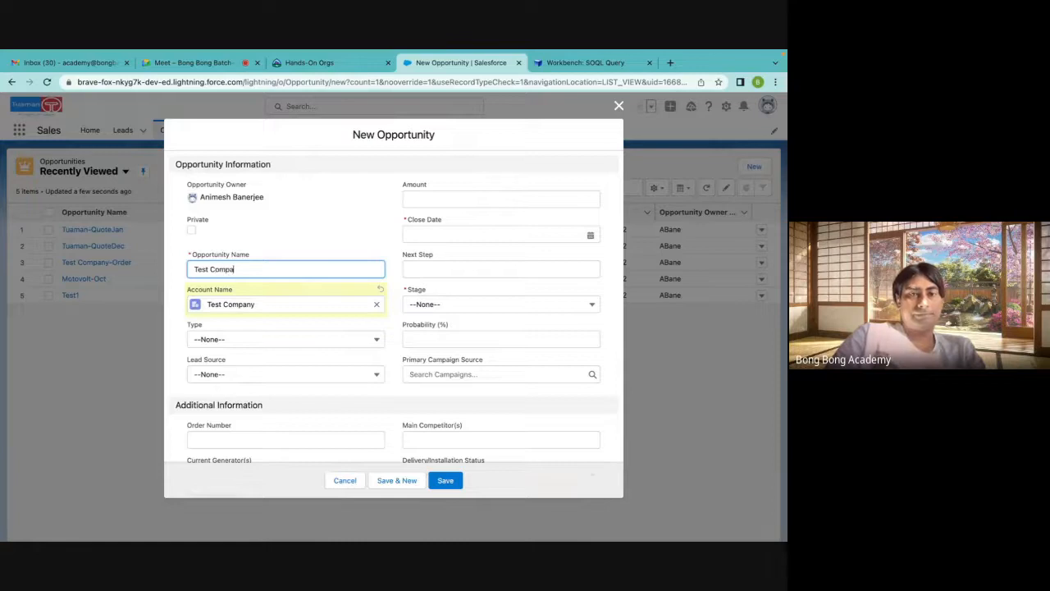
text(ny Order)
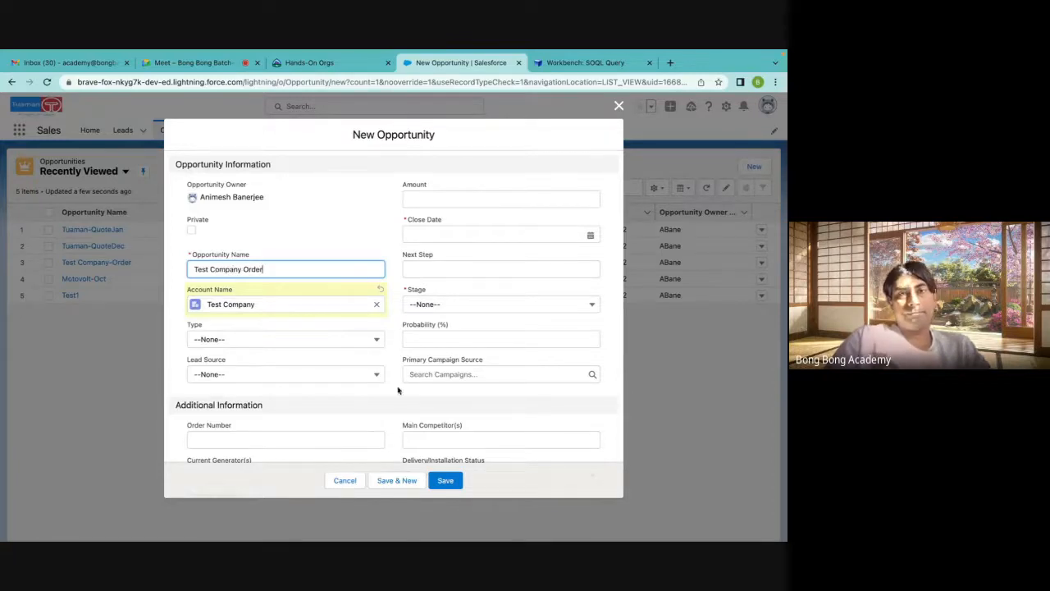
click(447, 233)
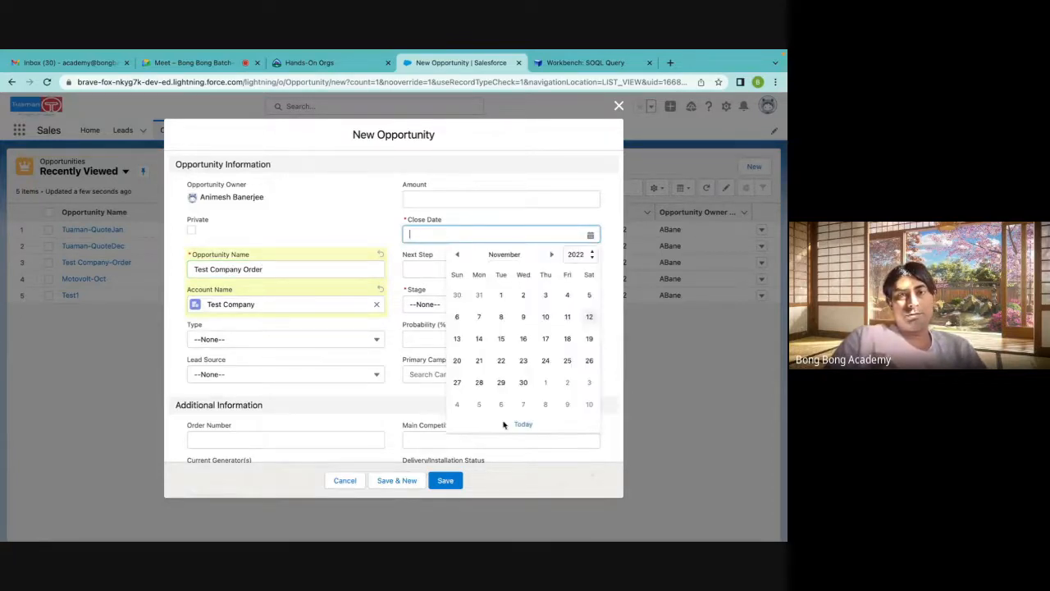
click(523, 383)
click(456, 307)
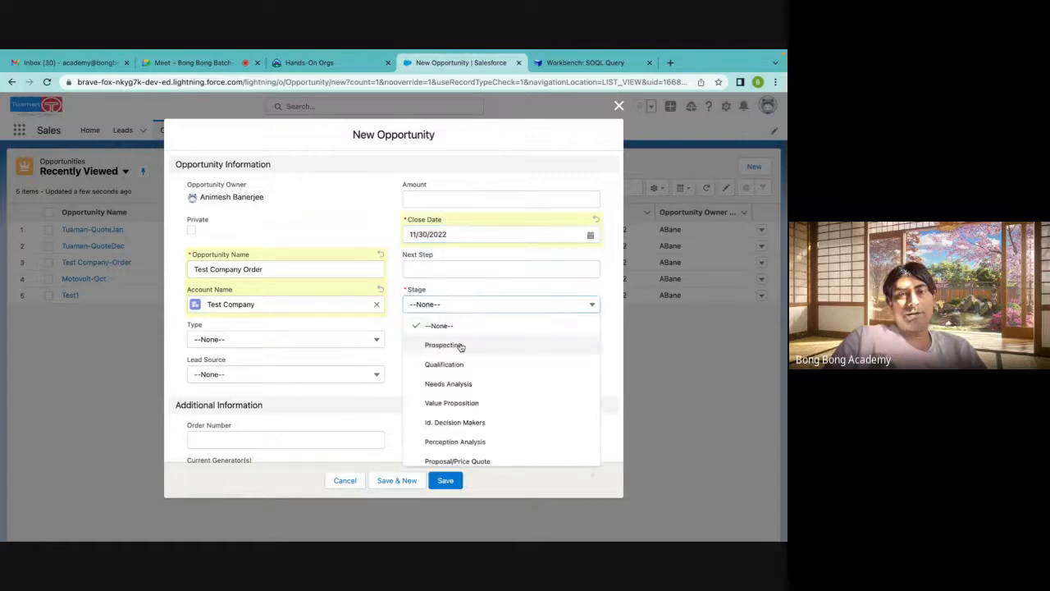
click(461, 346)
click(454, 476)
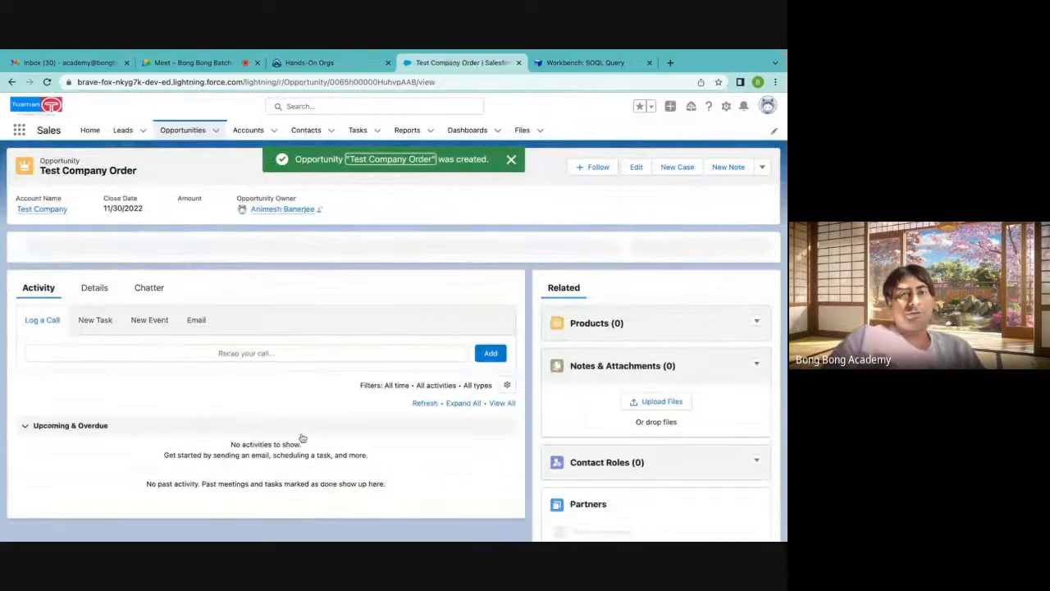
click(37, 210)
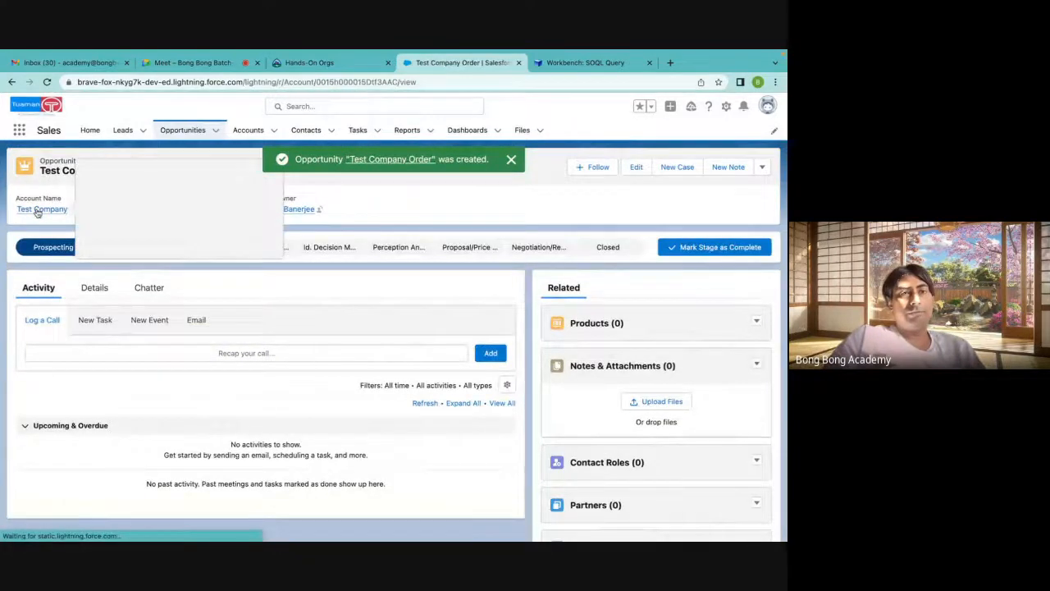
scroll(141, 453, down, 2)
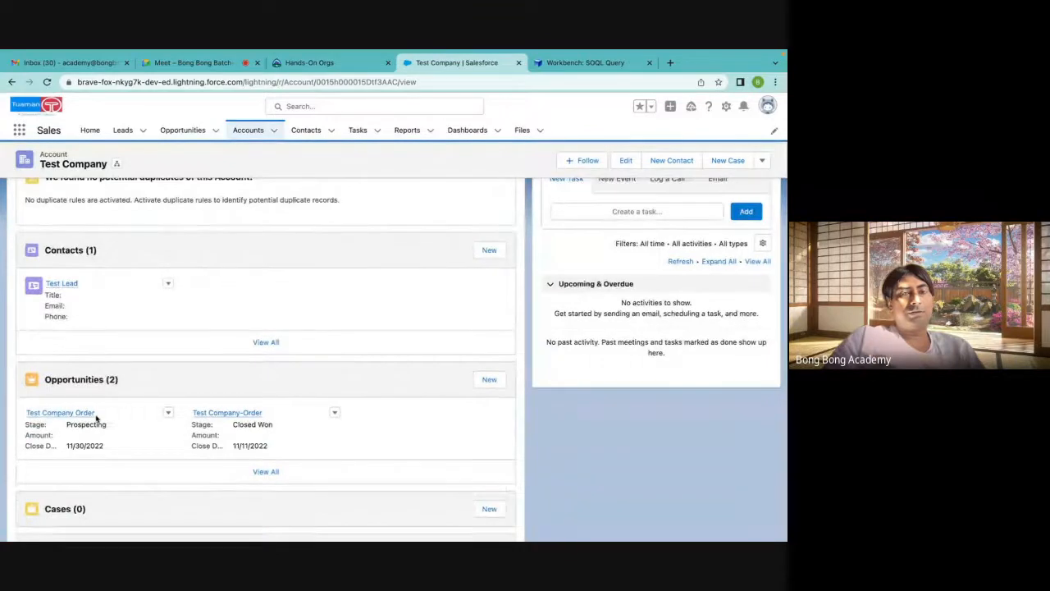
scroll(96, 418, up, 2)
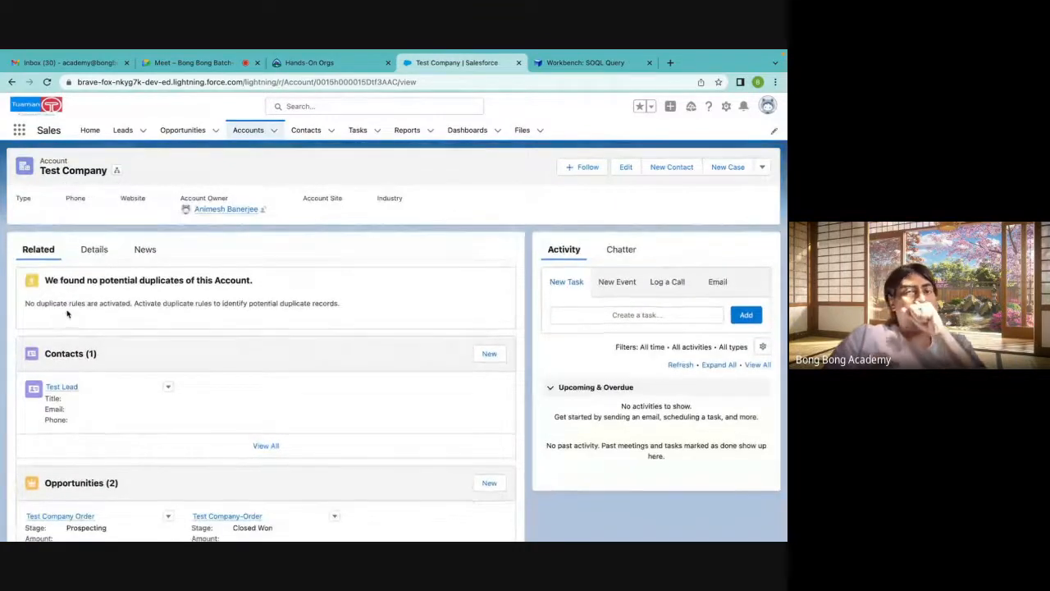
click(247, 130)
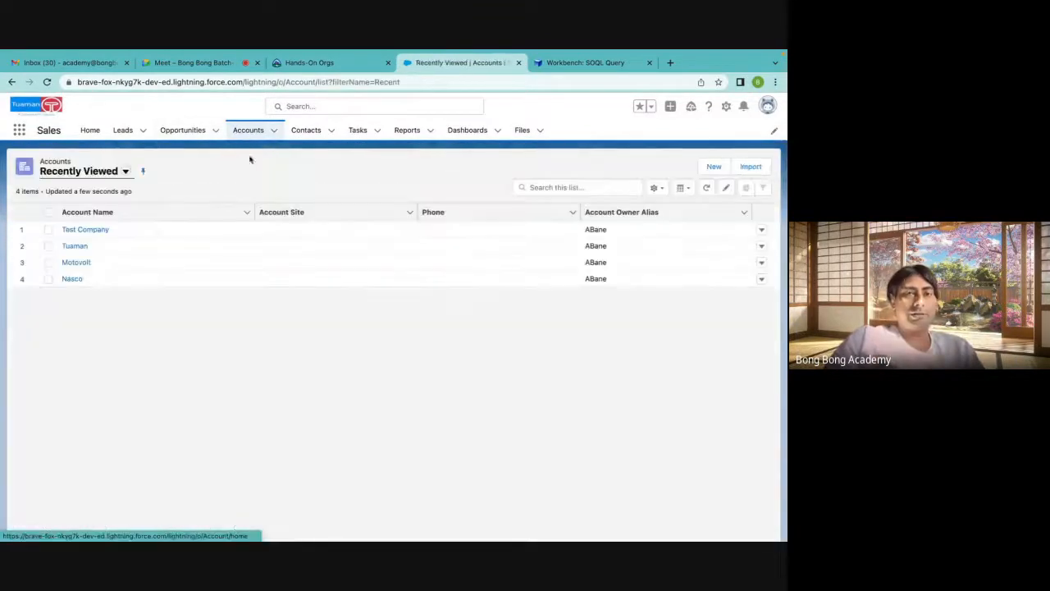
click(82, 230)
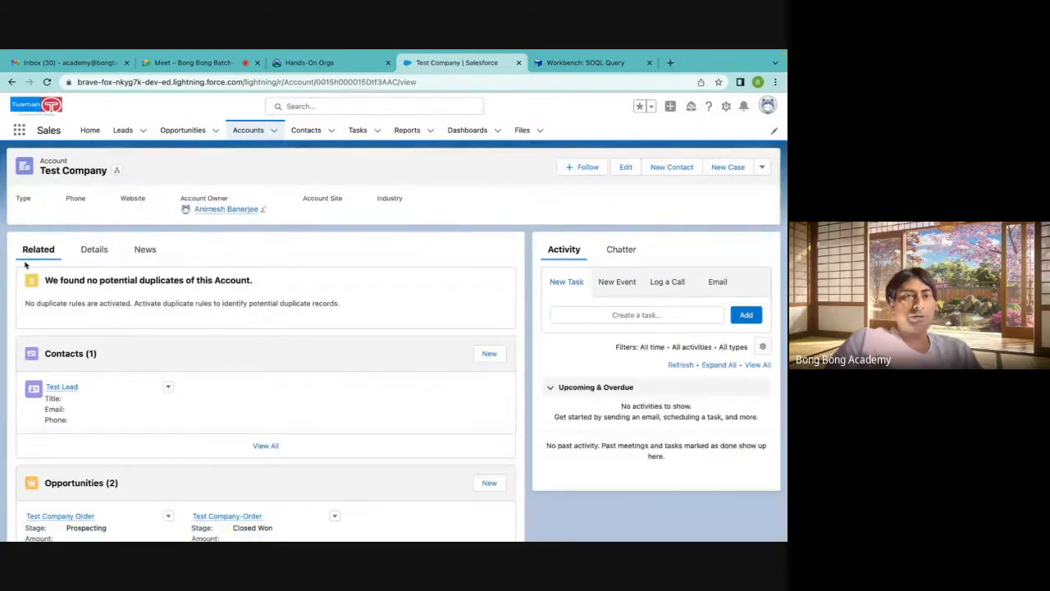
click(91, 251)
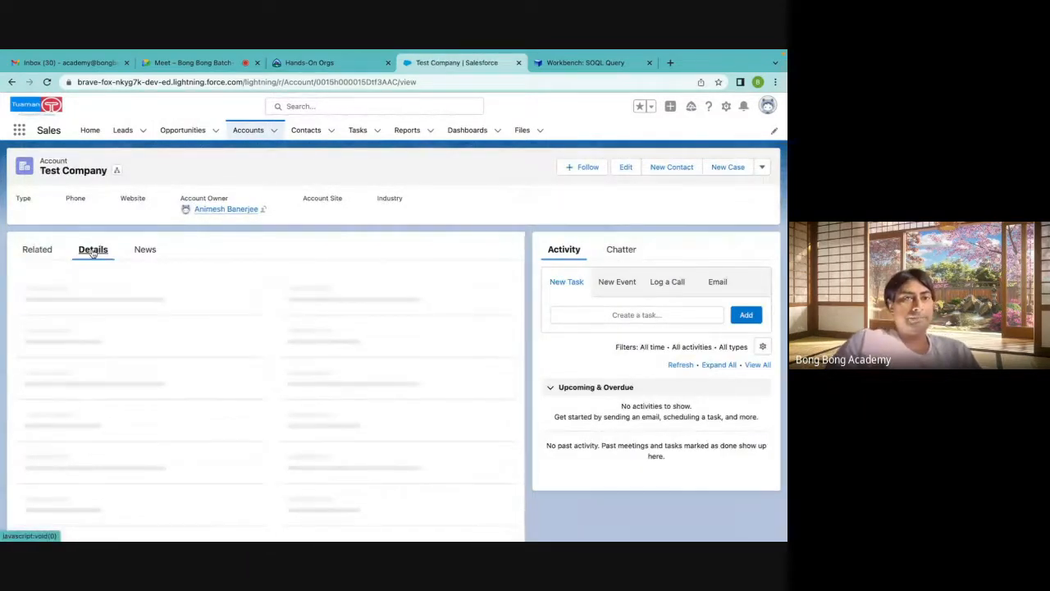
scroll(115, 310, down, 3)
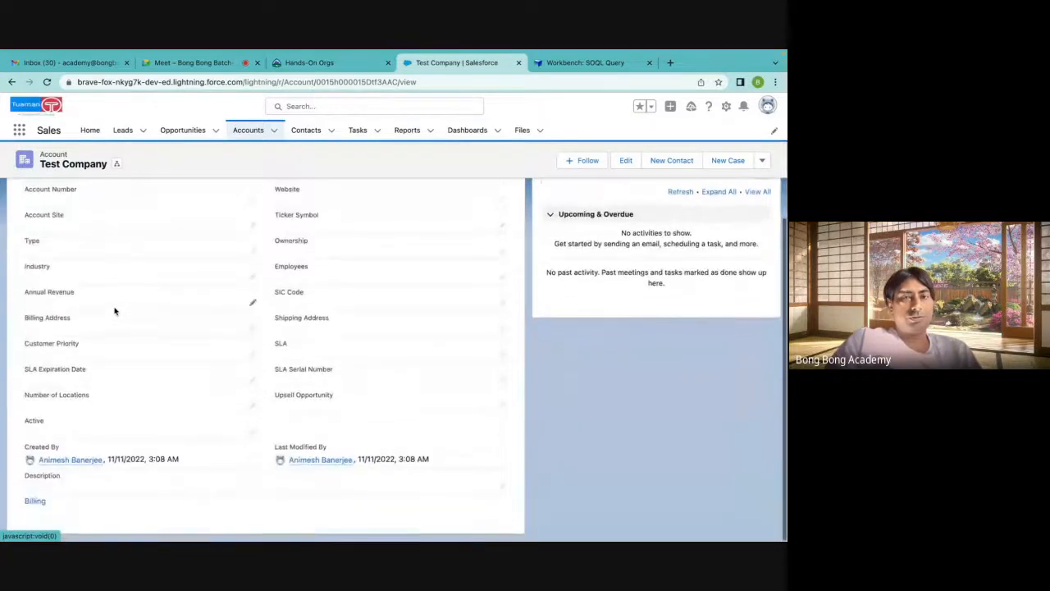
scroll(115, 310, up, 3)
scroll(115, 310, up, 2)
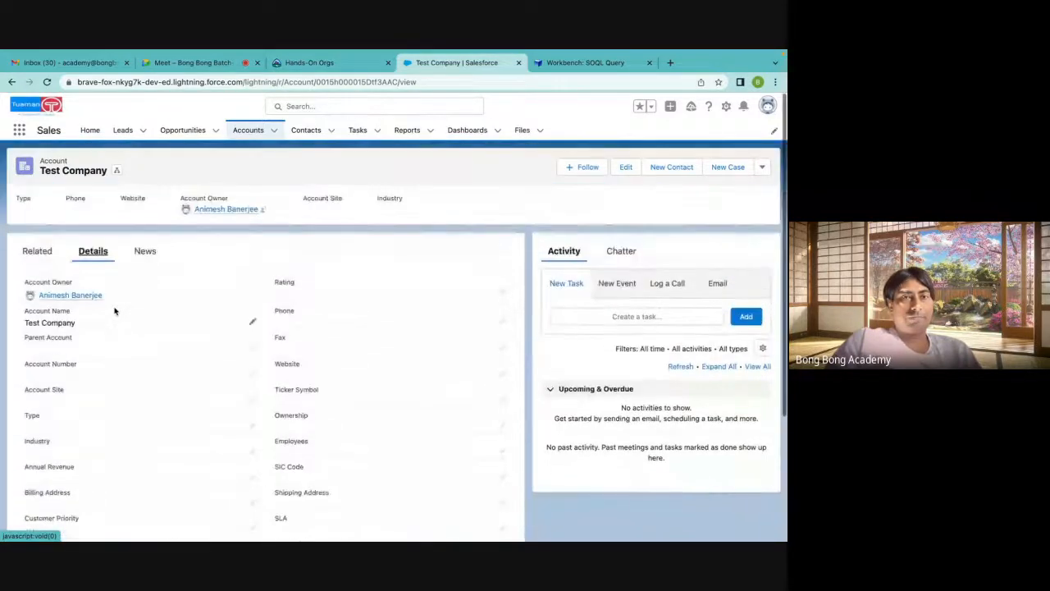
click(38, 254)
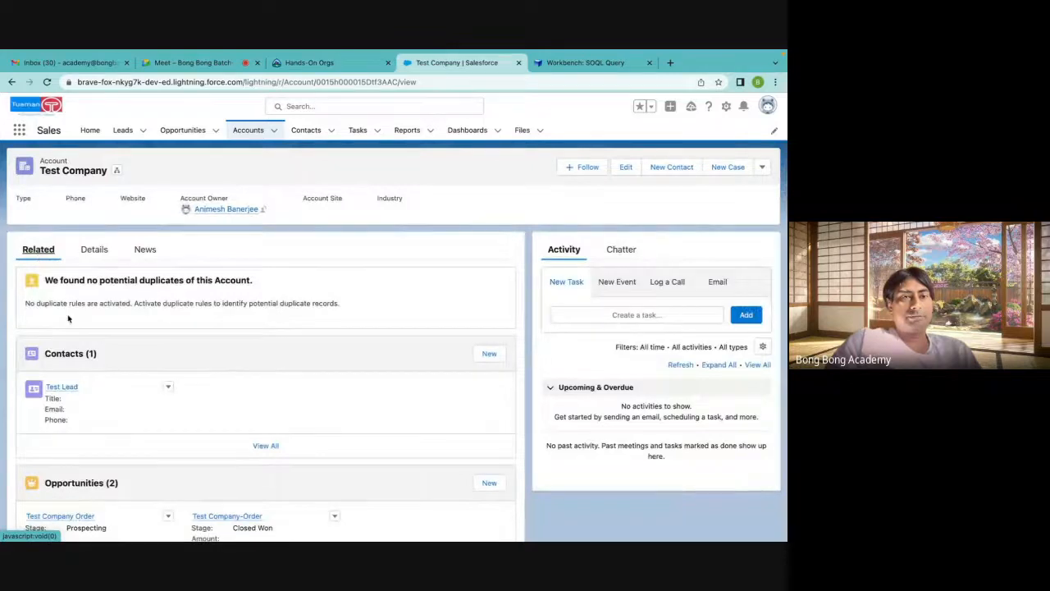
scroll(68, 319, down, 4)
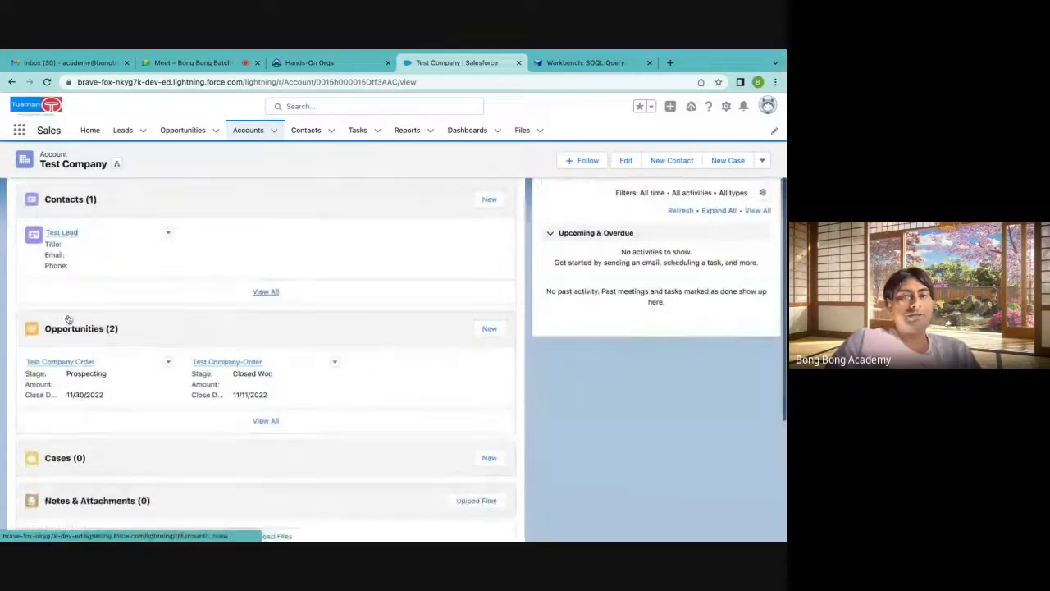
scroll(69, 318, down, 3)
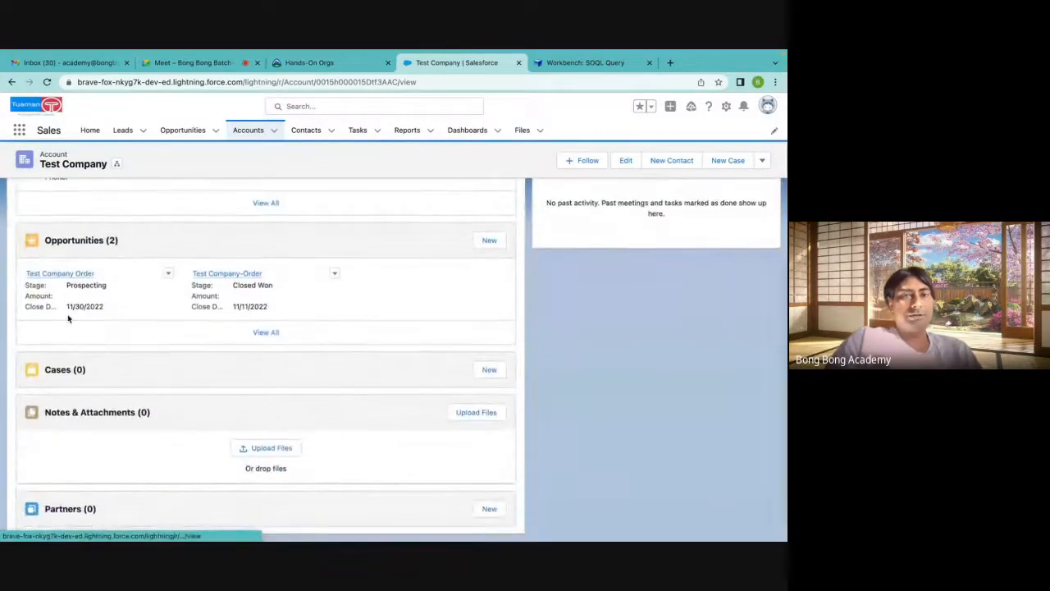
scroll(68, 319, up, 6)
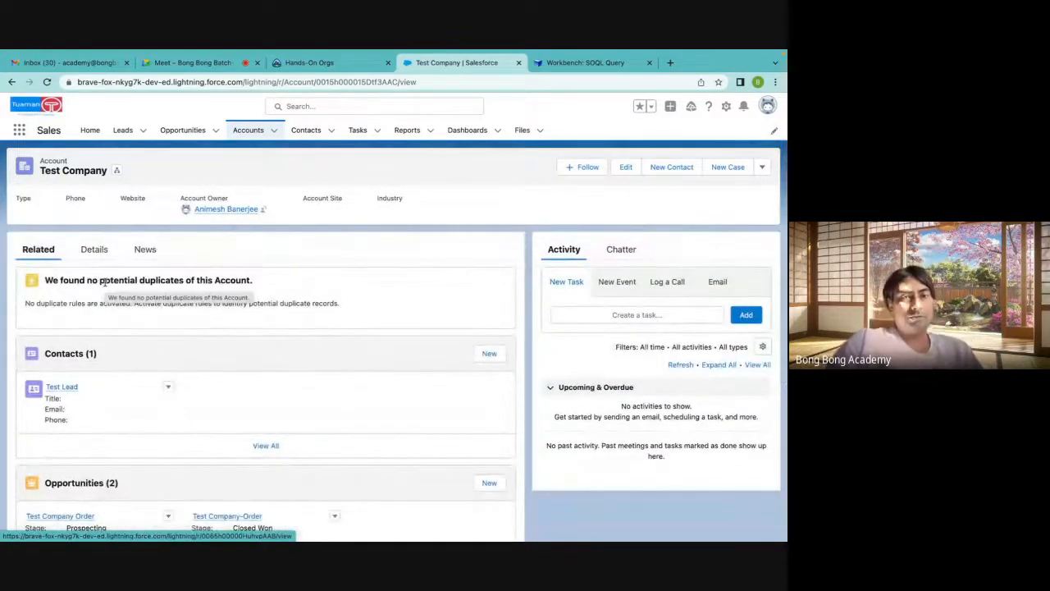
scroll(105, 284, down, 1)
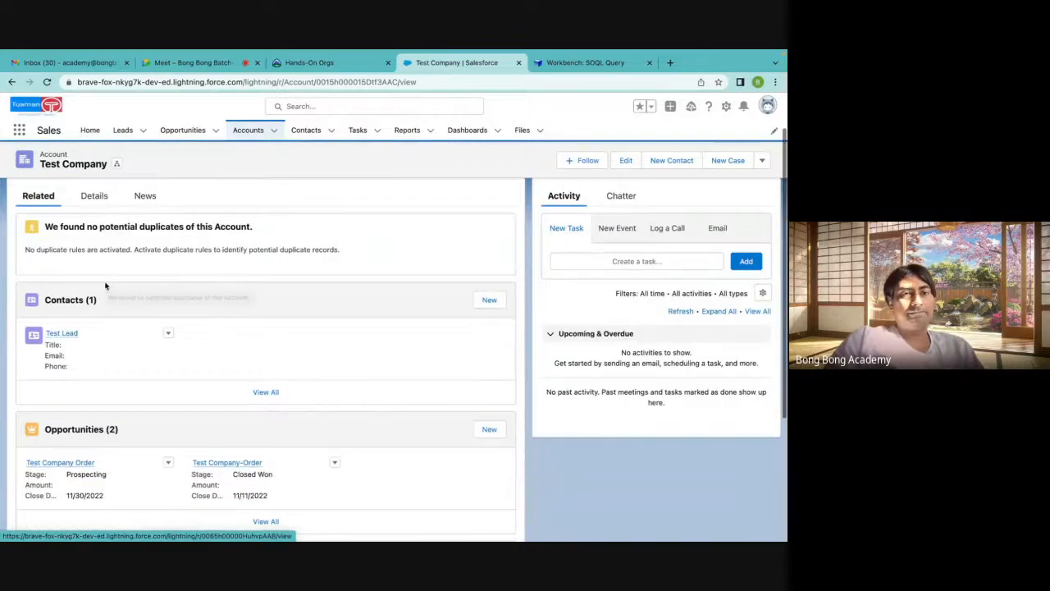
scroll(105, 284, up, 1)
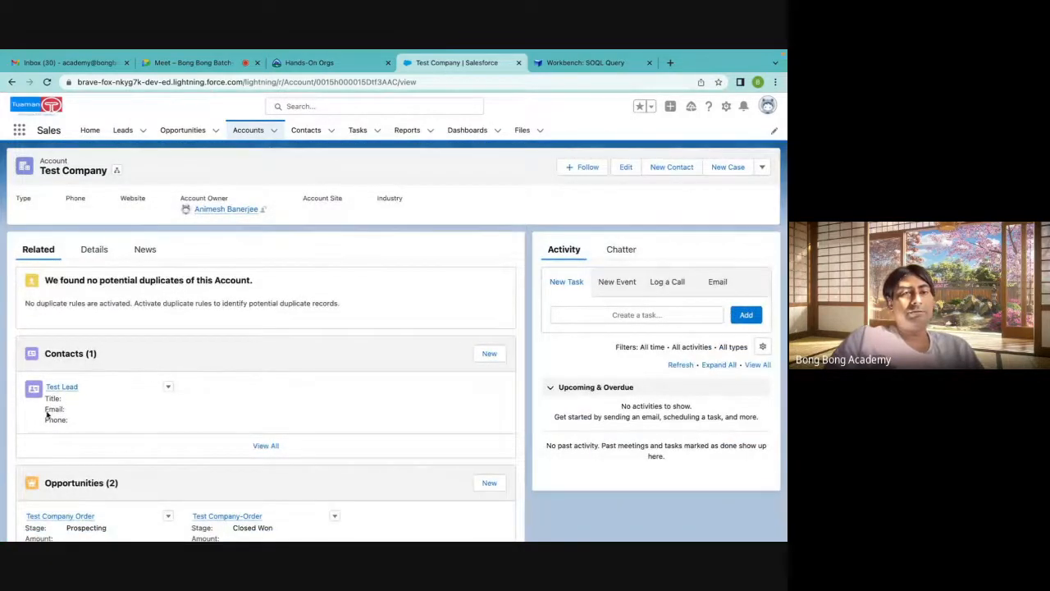
scroll(47, 415, down, 2)
scroll(59, 424, down, 2)
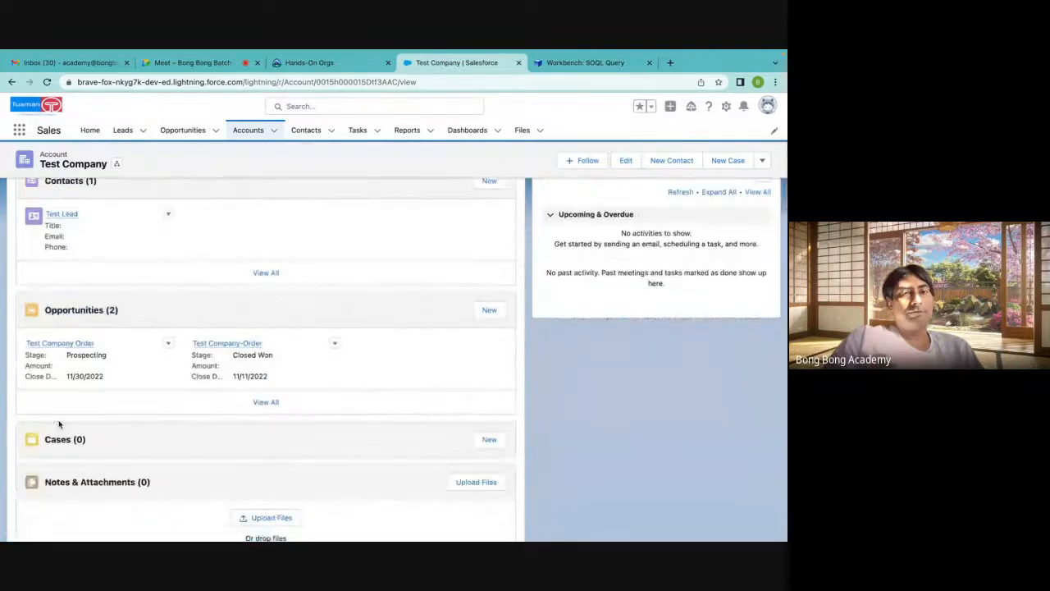
scroll(59, 422, up, 3)
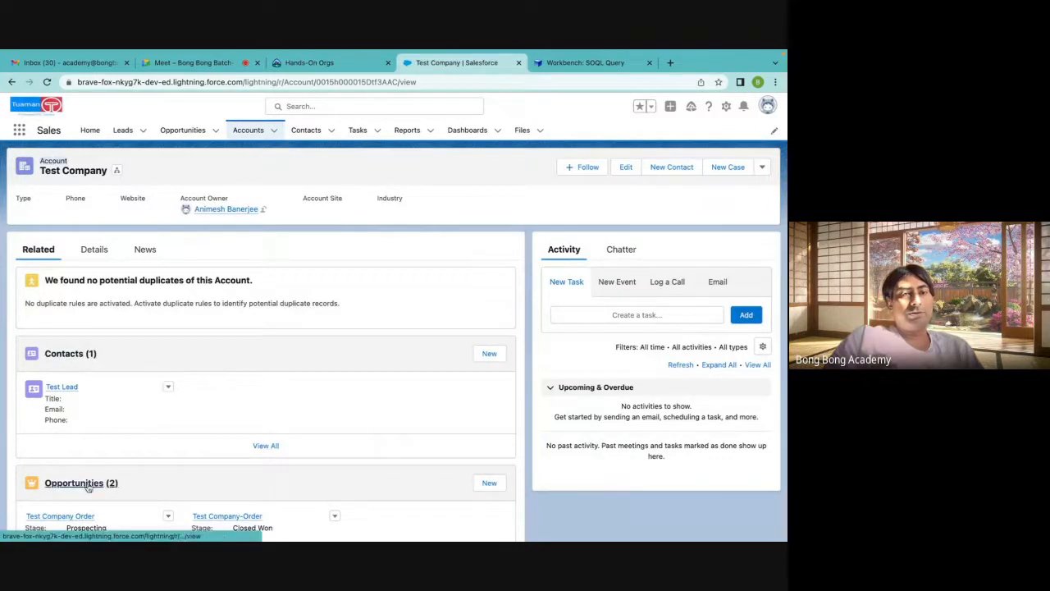
scroll(85, 490, down, 2)
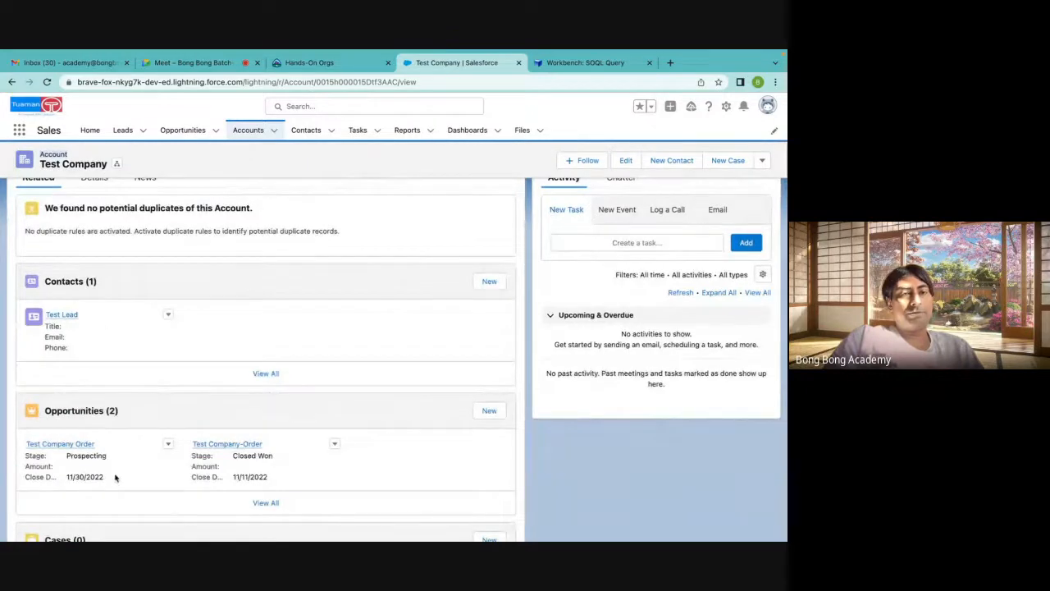
scroll(113, 398, up, 2)
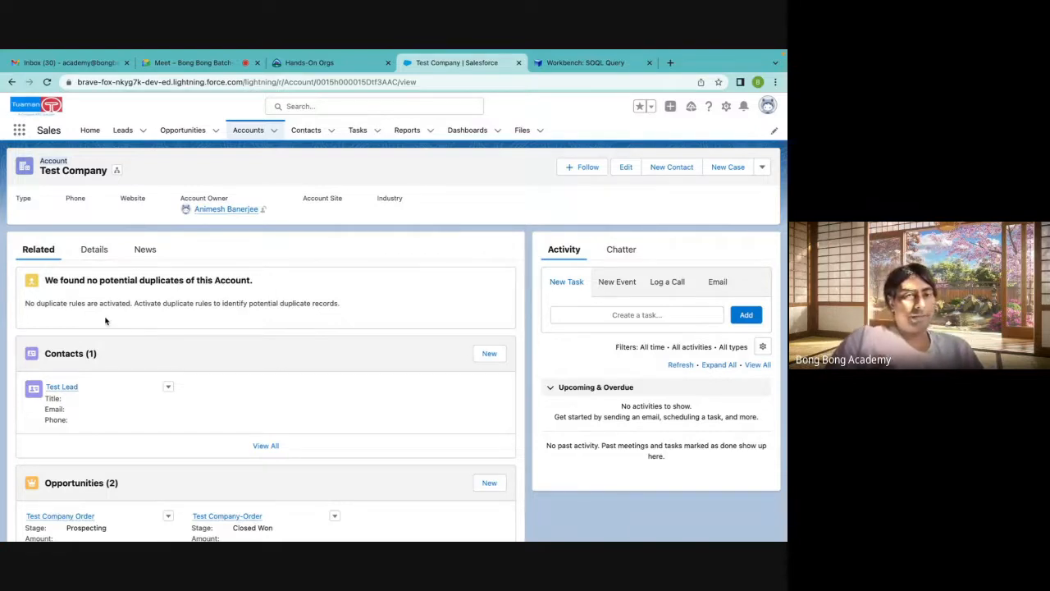
scroll(105, 320, down, 3)
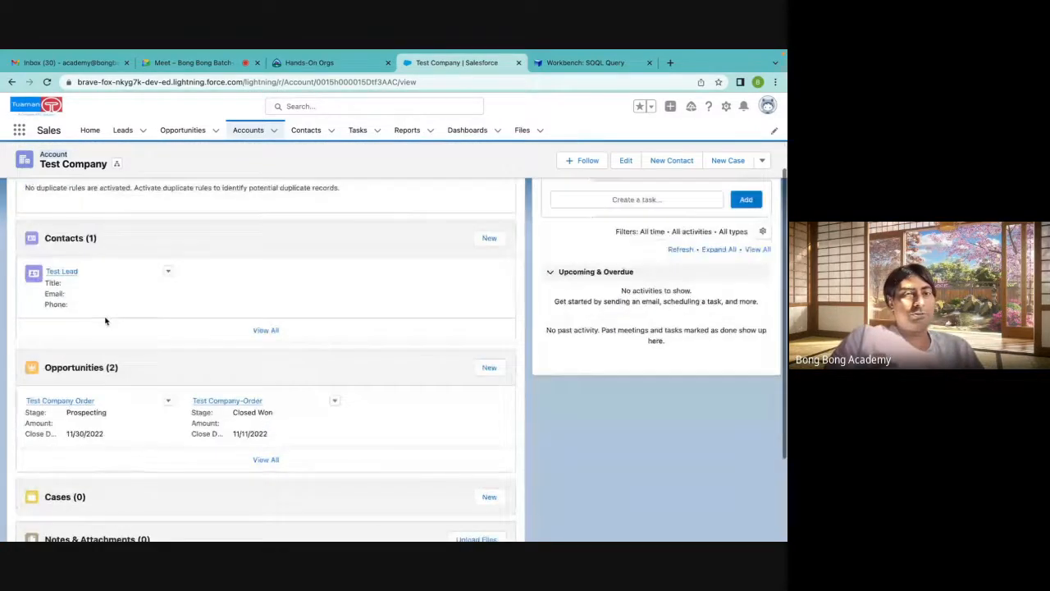
scroll(105, 321, up, 2)
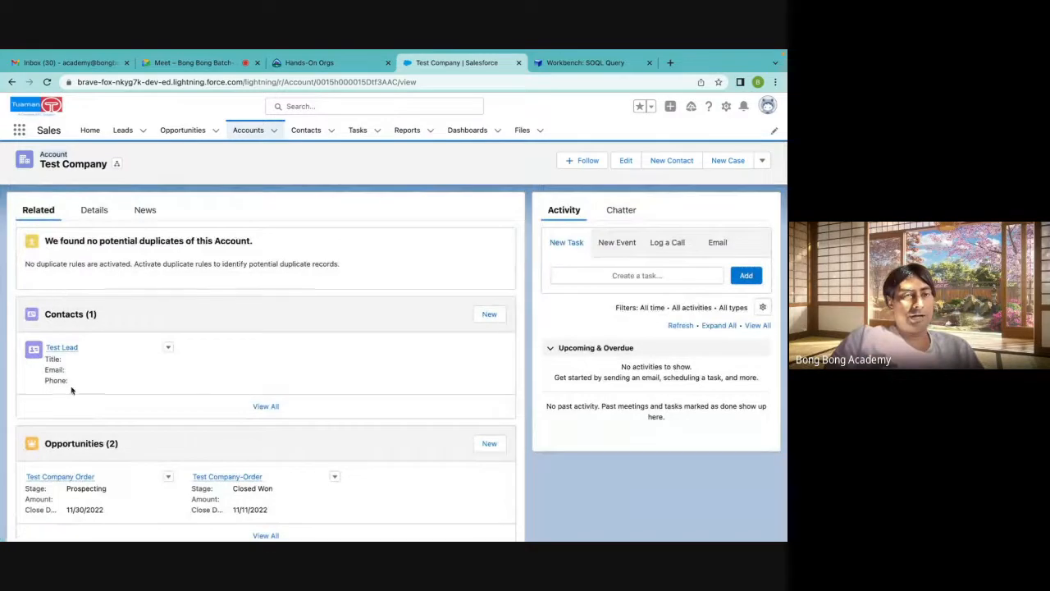
click(98, 210)
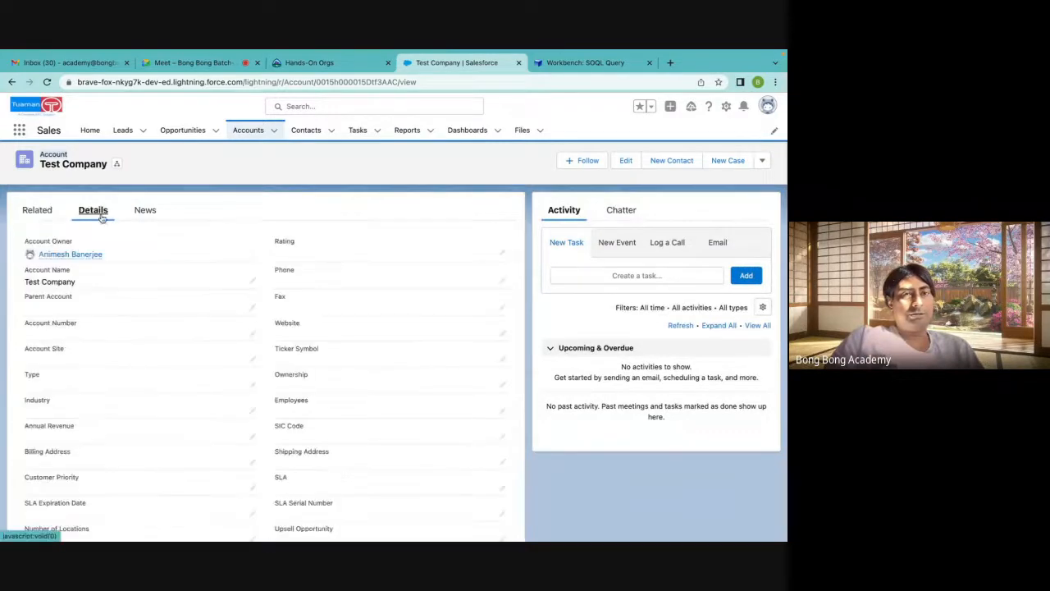
scroll(127, 365, down, 2)
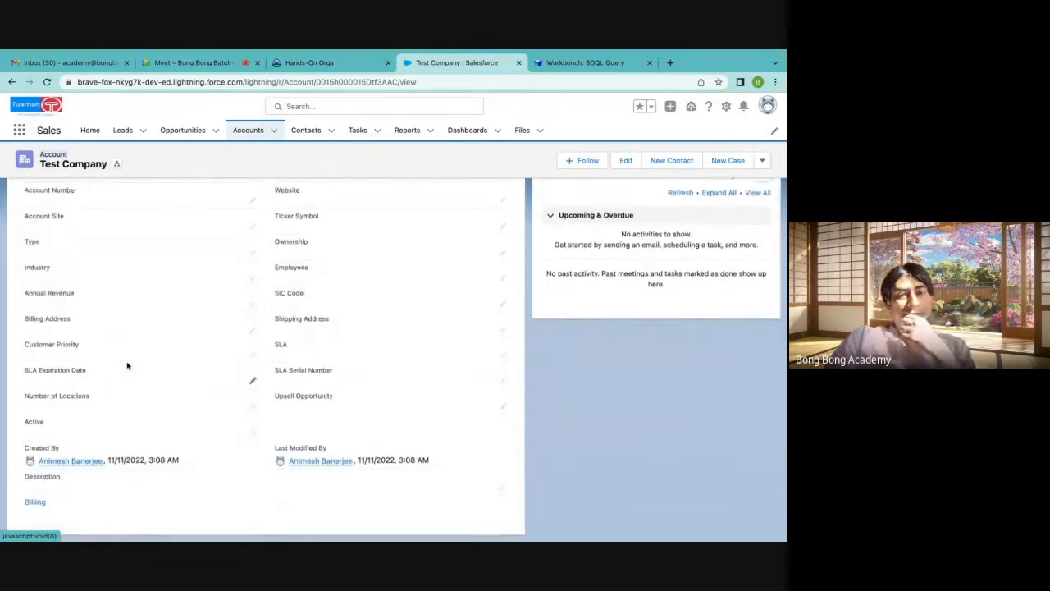
scroll(127, 365, up, 3)
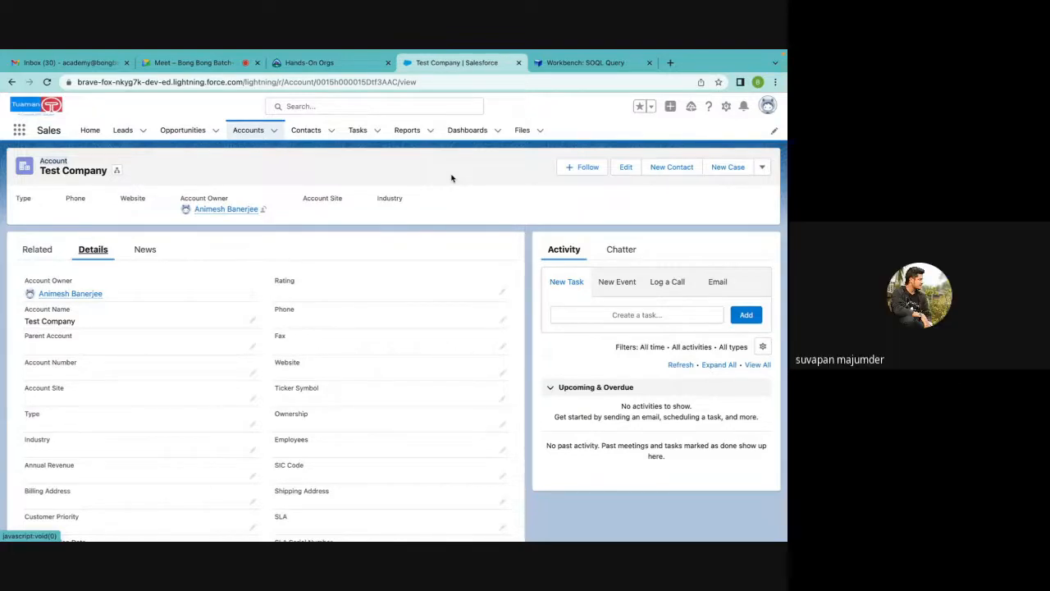
scroll(403, 345, down, 2)
scroll(403, 344, up, 2)
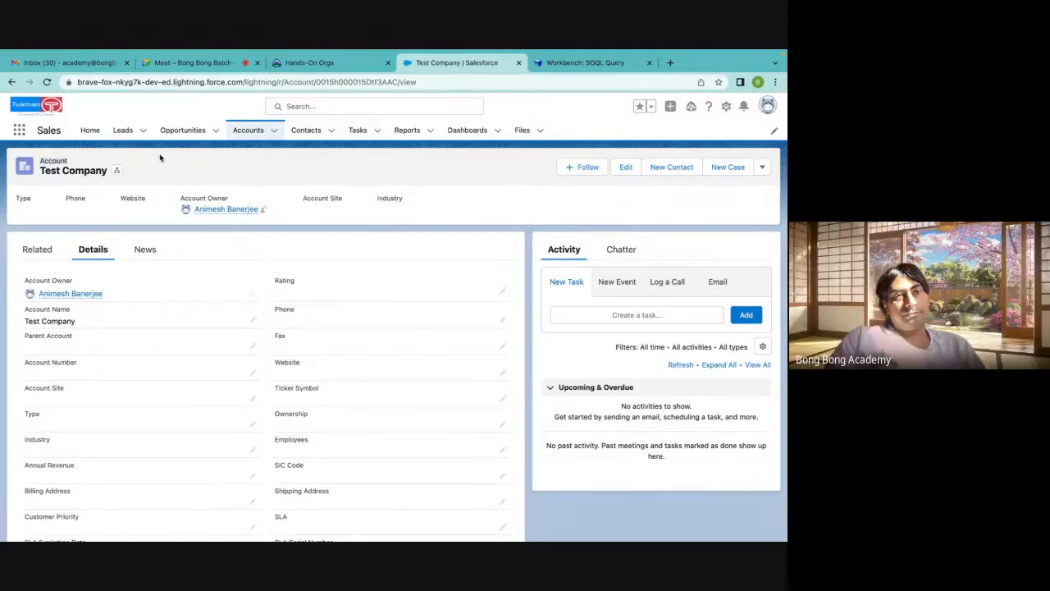
click(37, 248)
scroll(96, 339, down, 1)
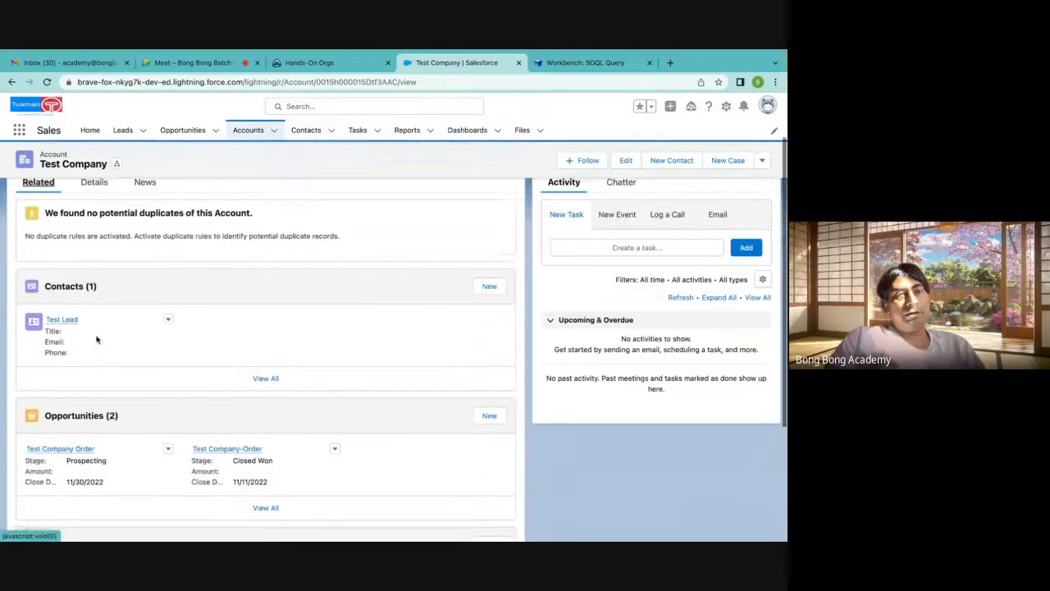
scroll(96, 337, down, 1)
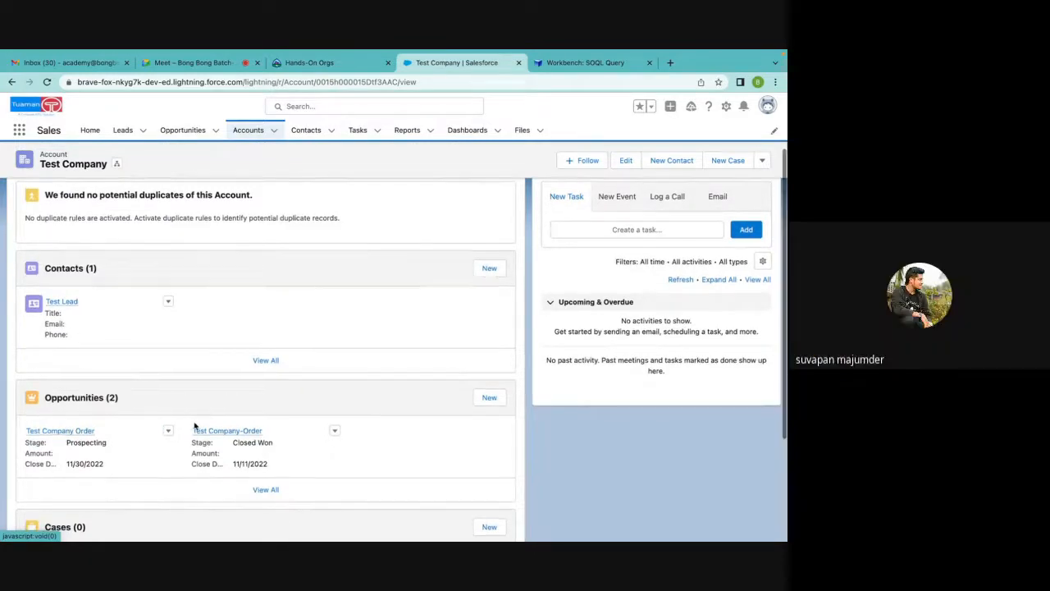
scroll(194, 425, up, 3)
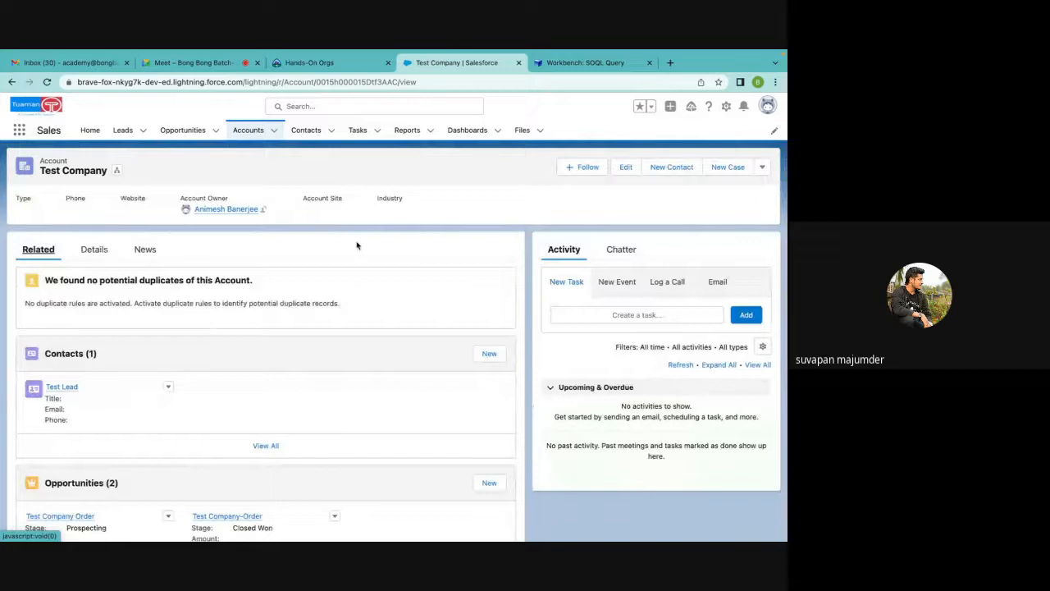
Step: Open the recently viewed lead's record from Leads, then switch to the Workbench SOQL Query tab
click(123, 130)
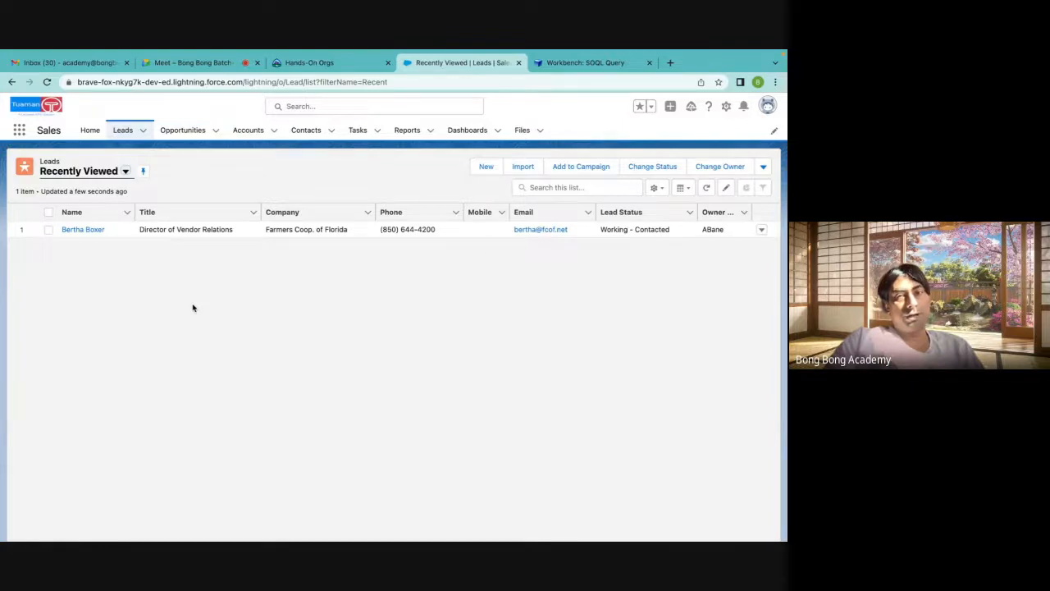
click(86, 230)
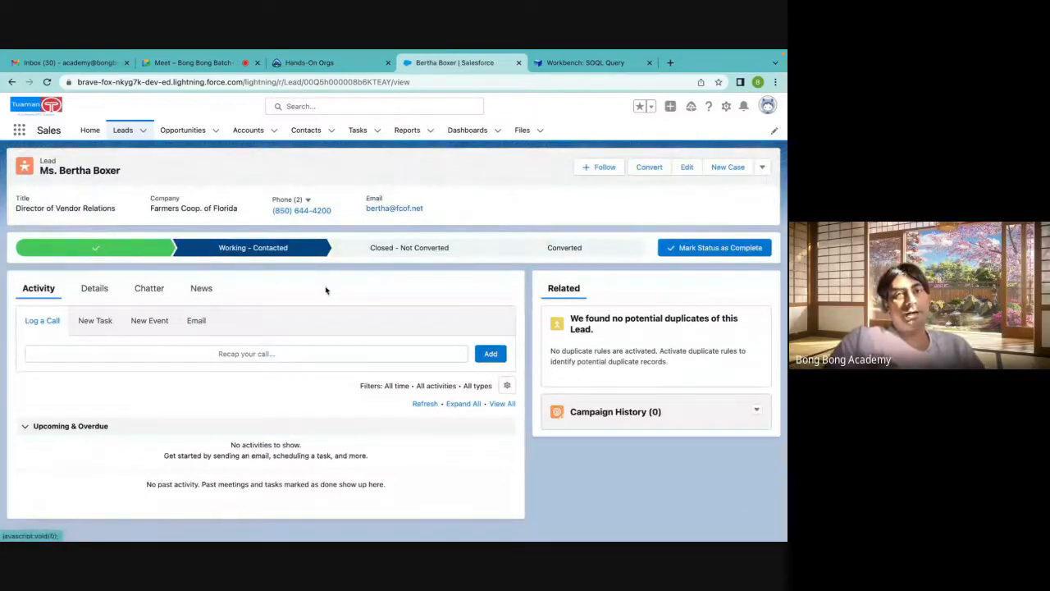
click(584, 64)
Step: Choose Lead as the object on the Workbench SOQL Query page and run the query
click(265, 194)
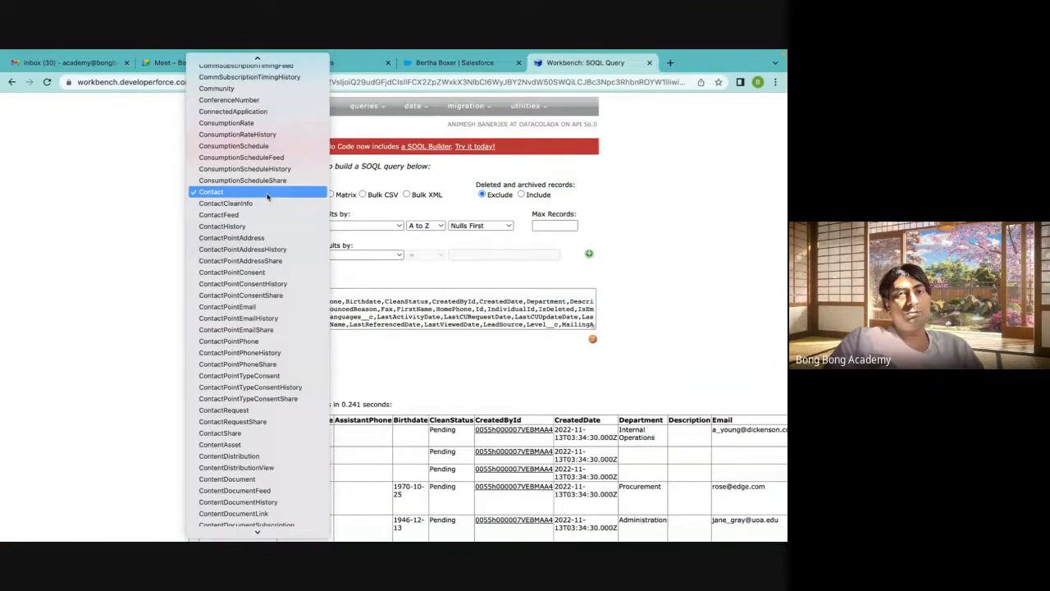
scroll(267, 199, up, 5)
scroll(266, 199, down, 15)
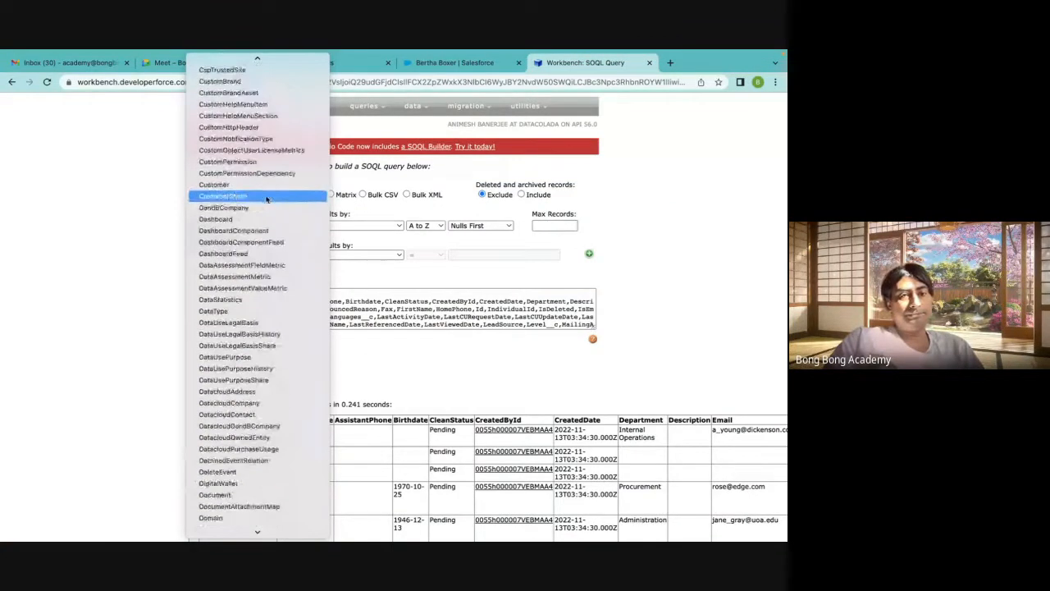
scroll(266, 199, down, 15)
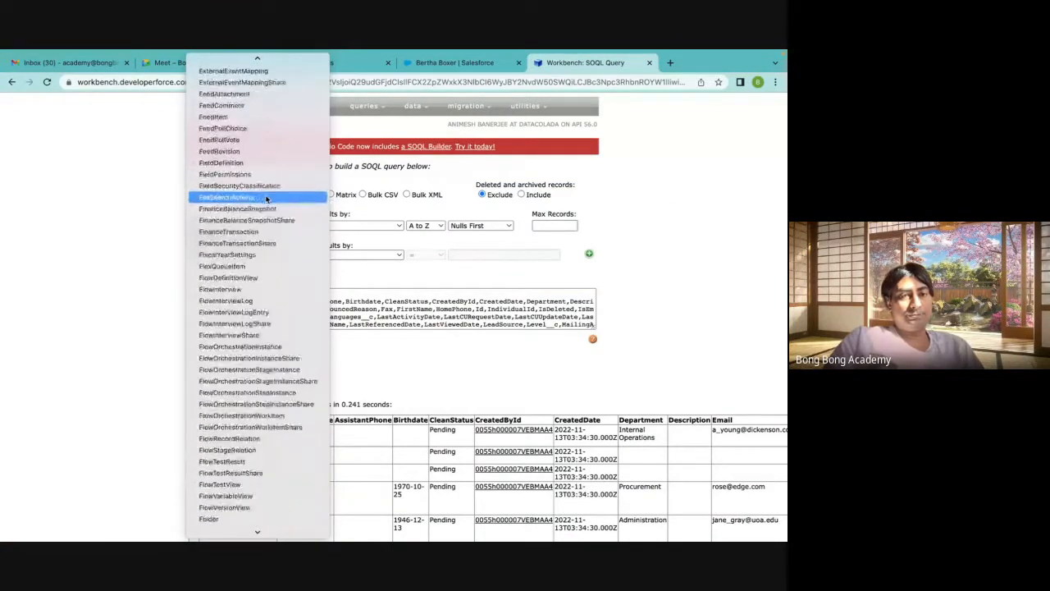
scroll(266, 198, down, 5)
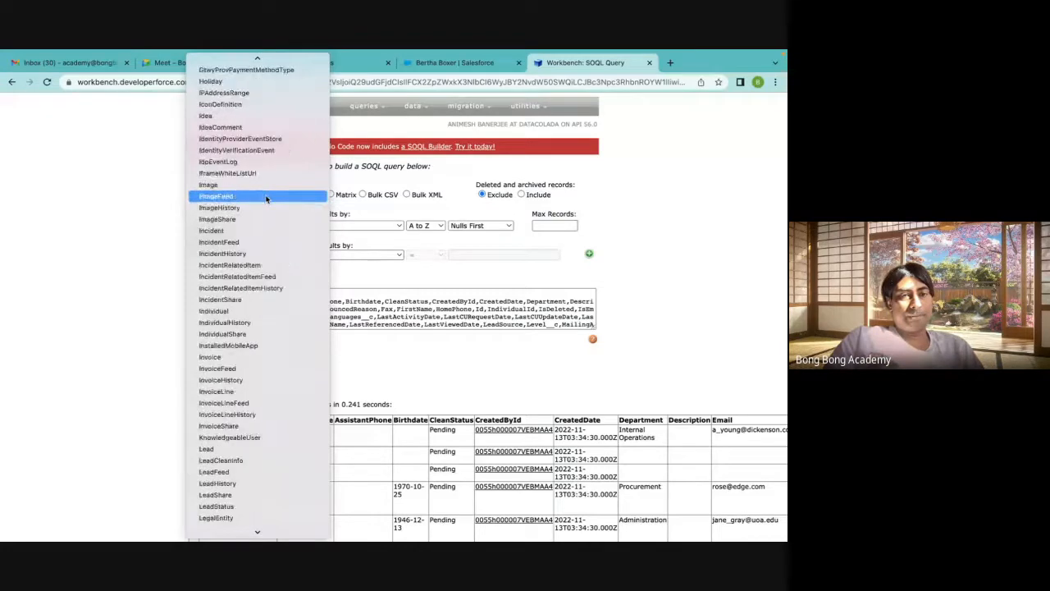
click(254, 448)
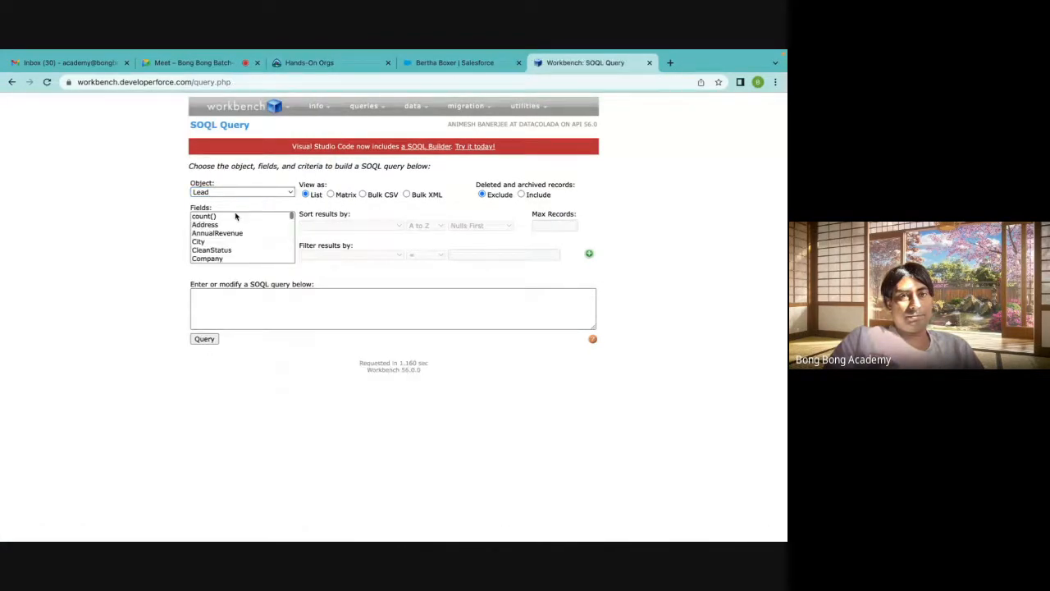
click(204, 339)
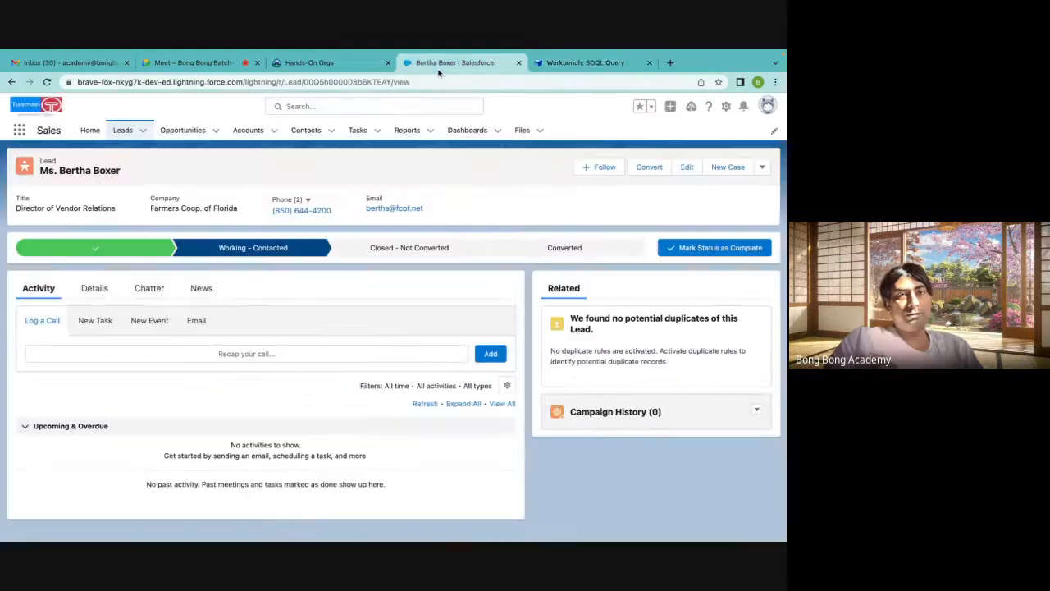
Step: Show Salesforce Leads as All Open Leads, then My Unread Leads (21), and return to Workbench
click(443, 64)
click(125, 136)
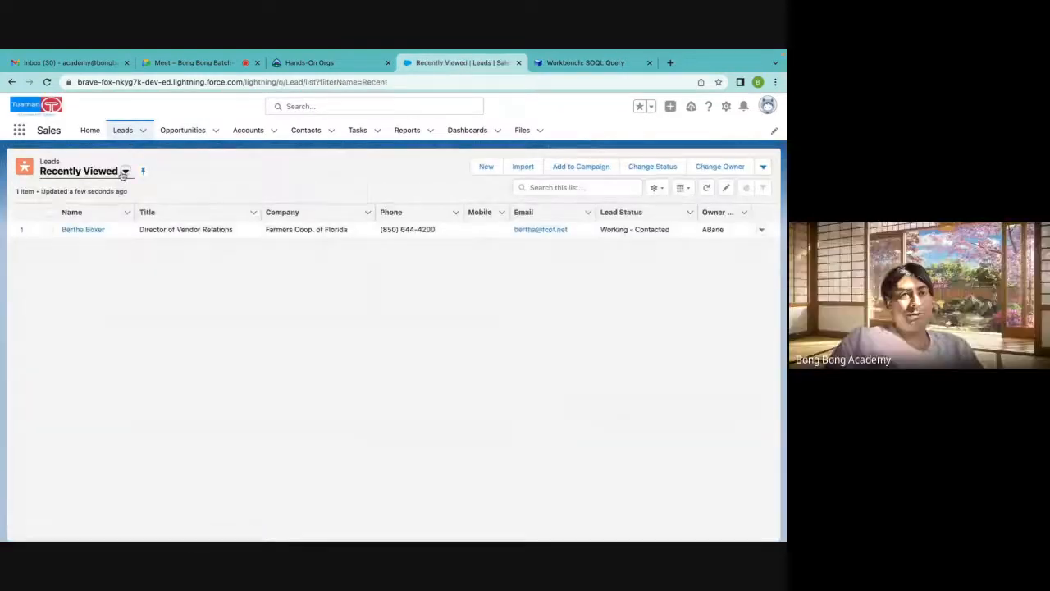
click(124, 172)
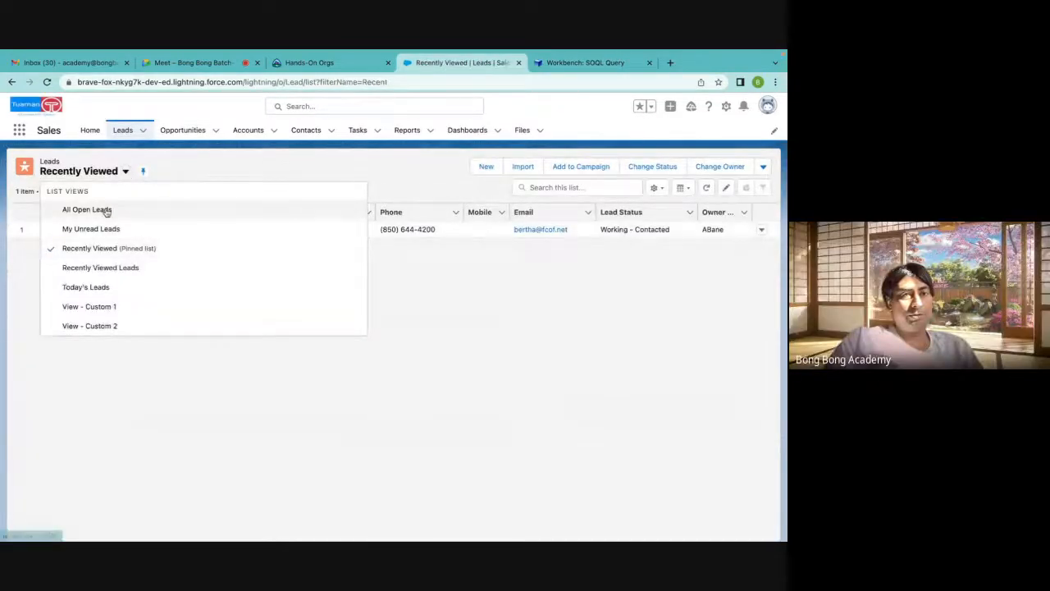
click(105, 210)
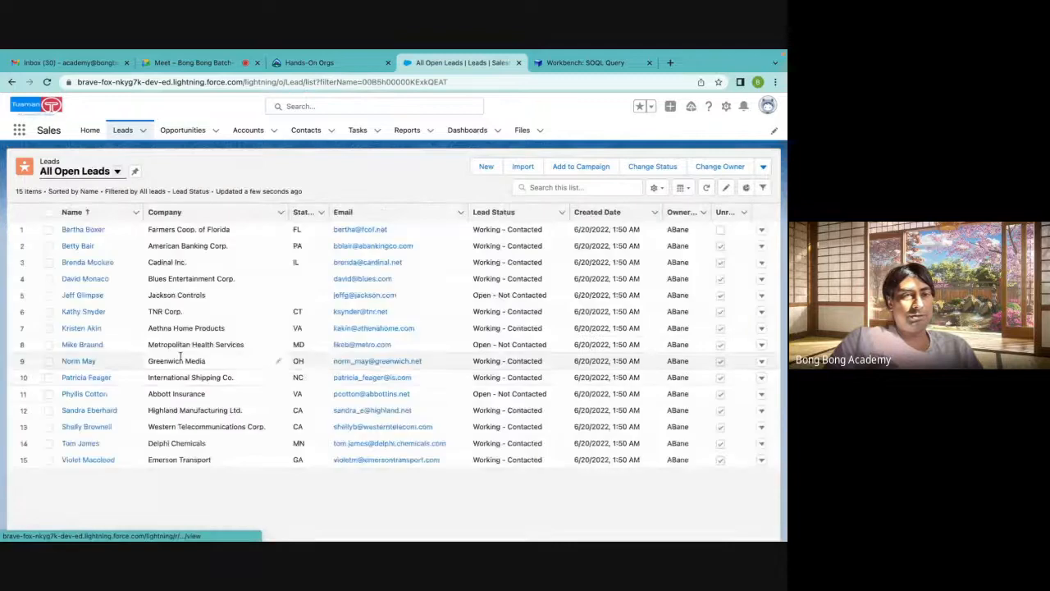
click(107, 174)
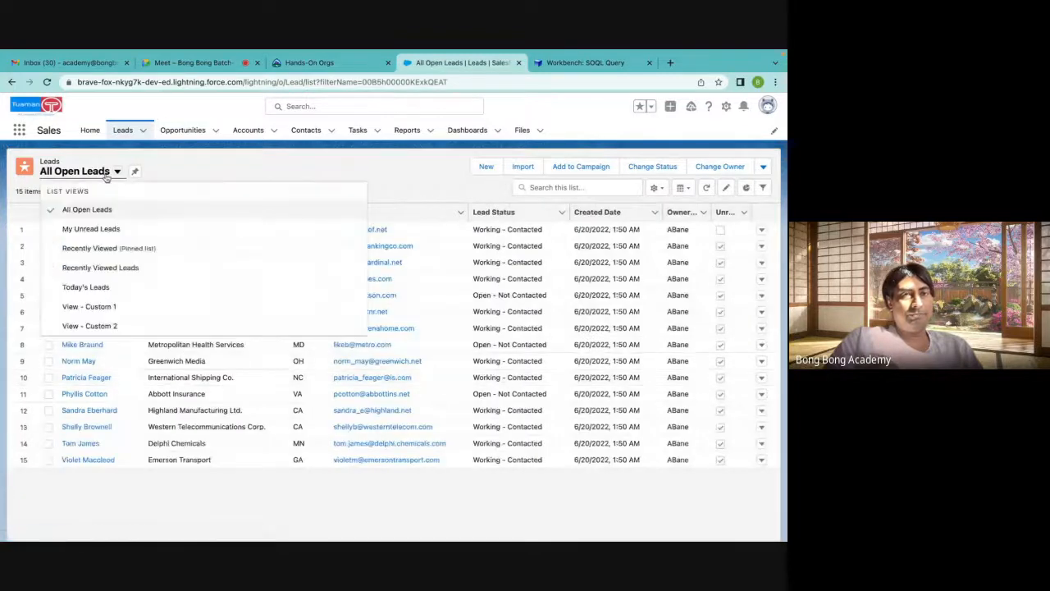
click(92, 229)
scroll(183, 301, down, 1)
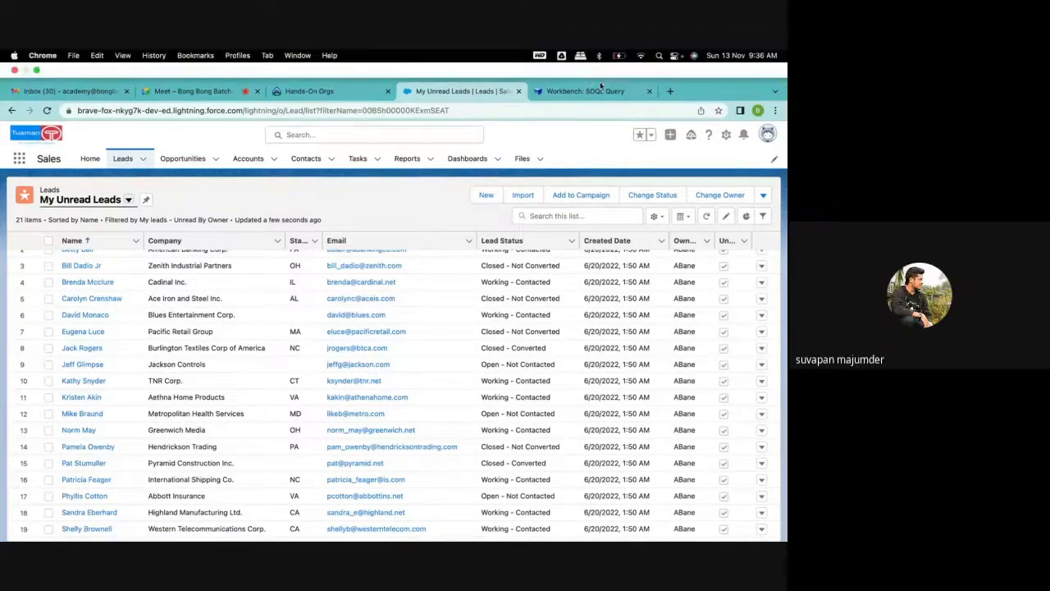
click(588, 91)
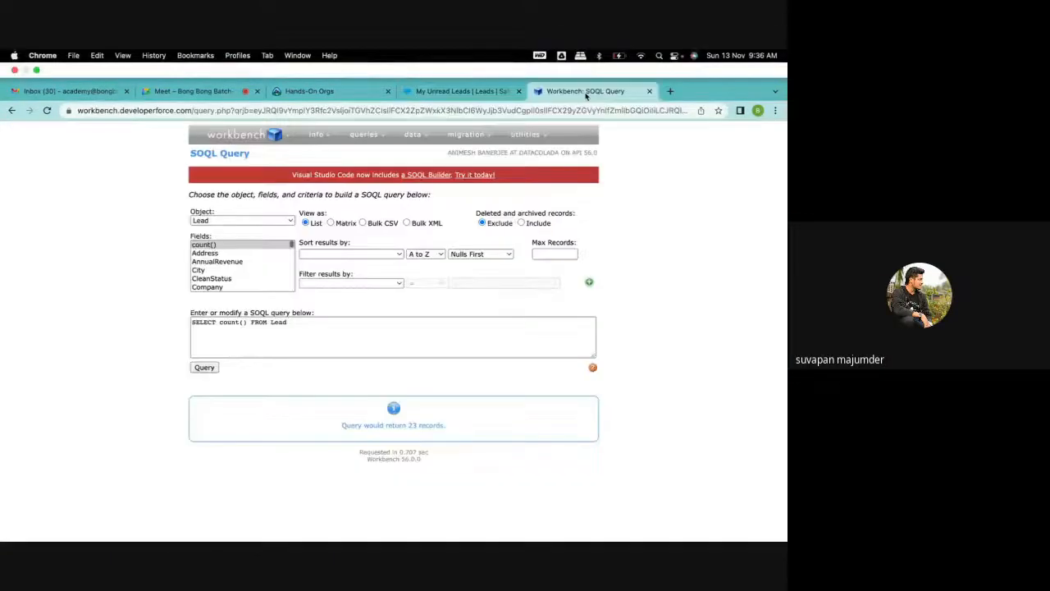
Step: Try adding ConvertedContactId, ConvertedAccountId, Id, LastName and FirstName, dismissing each count() conflict warning
scroll(240, 231, down, 3)
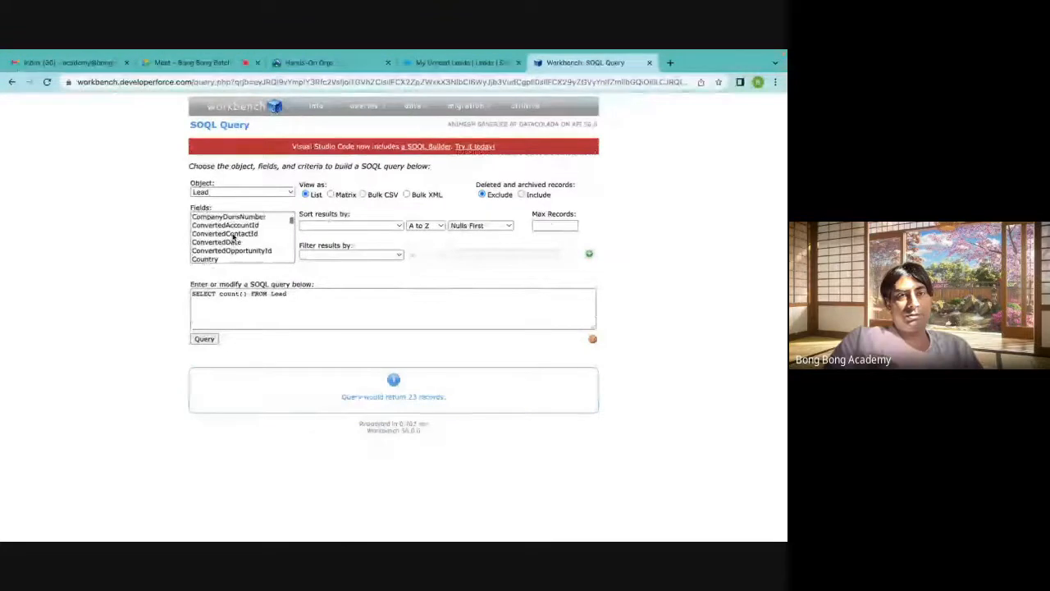
scroll(234, 237, up, 1)
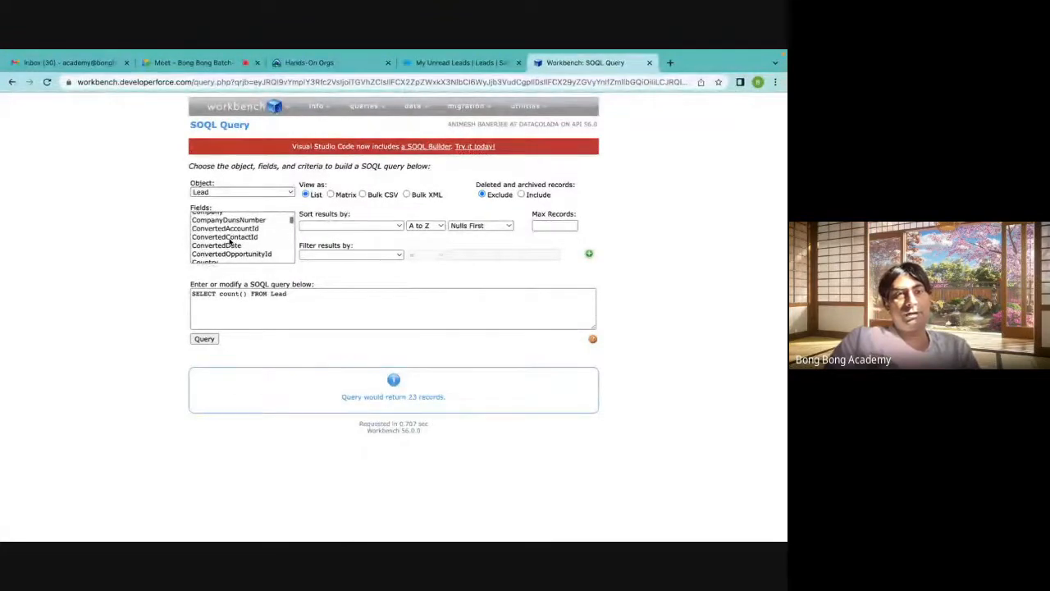
click(230, 237)
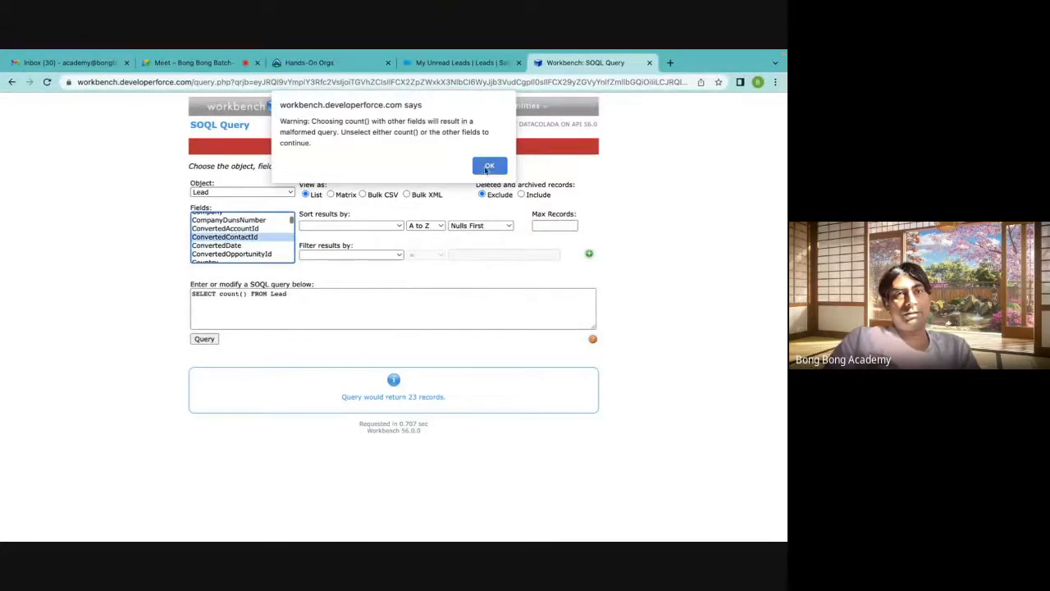
click(488, 167)
super+click(242, 229)
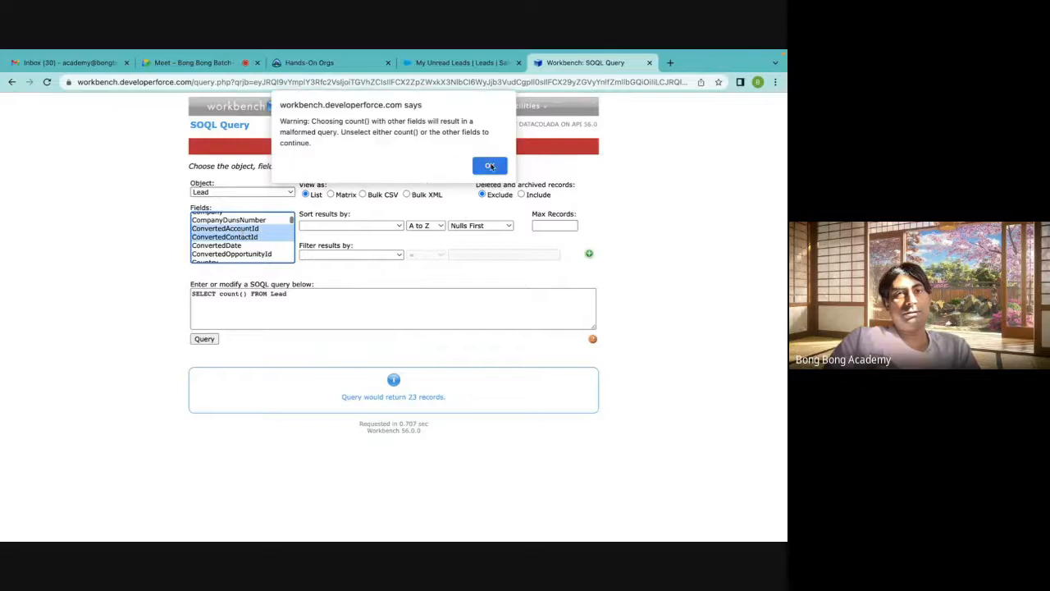
click(490, 166)
scroll(259, 241, up, 1)
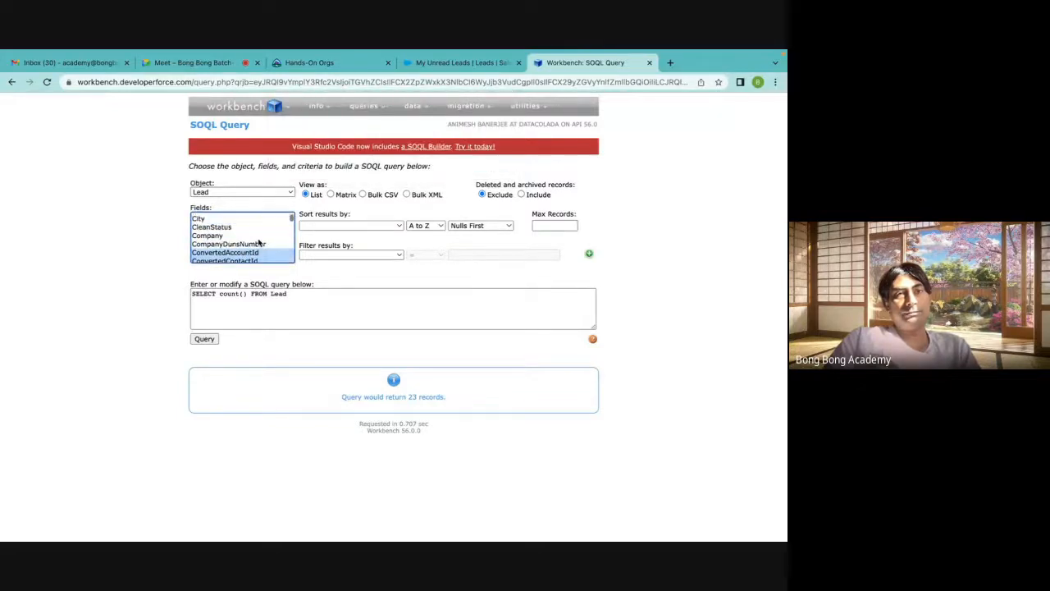
scroll(259, 241, down, 5)
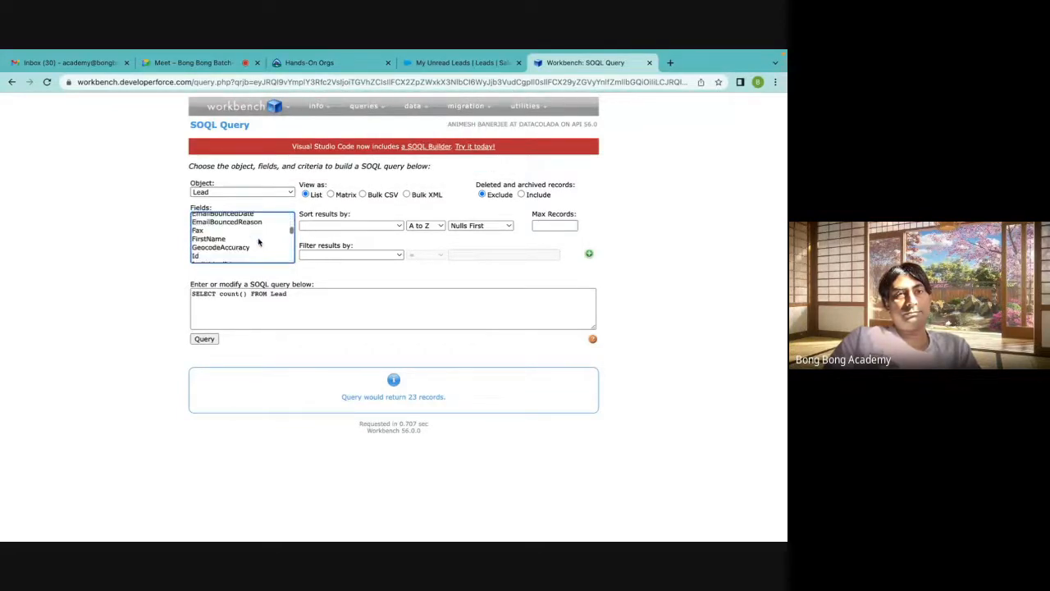
click(230, 257)
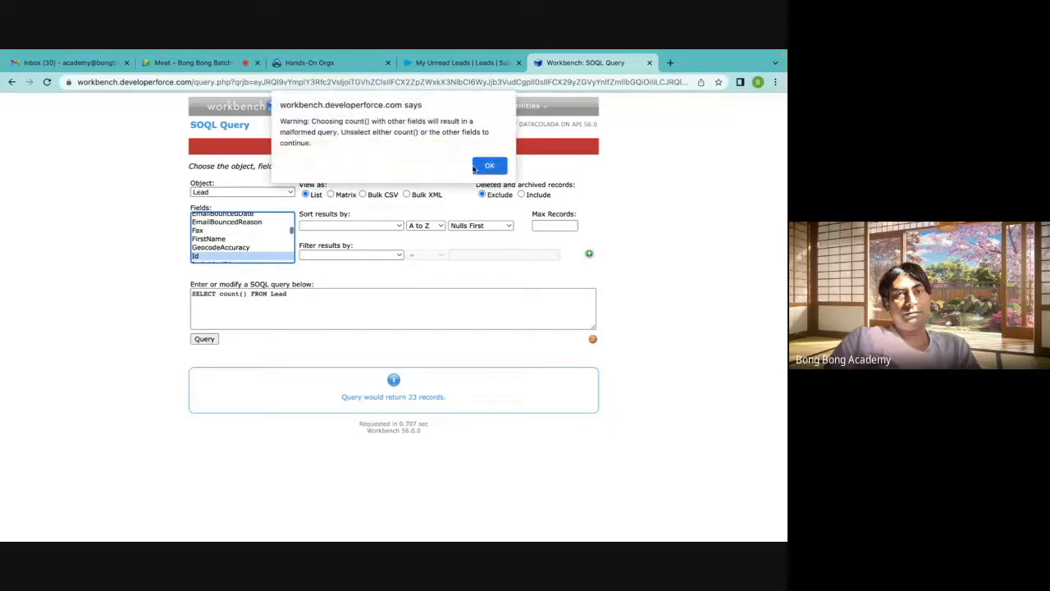
click(490, 166)
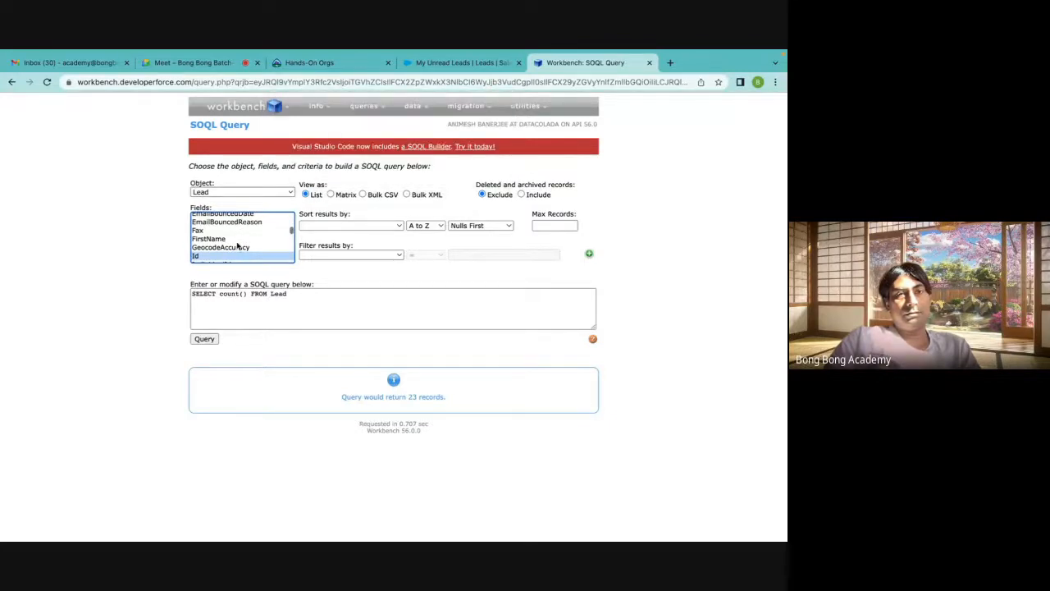
scroll(238, 246, down, 5)
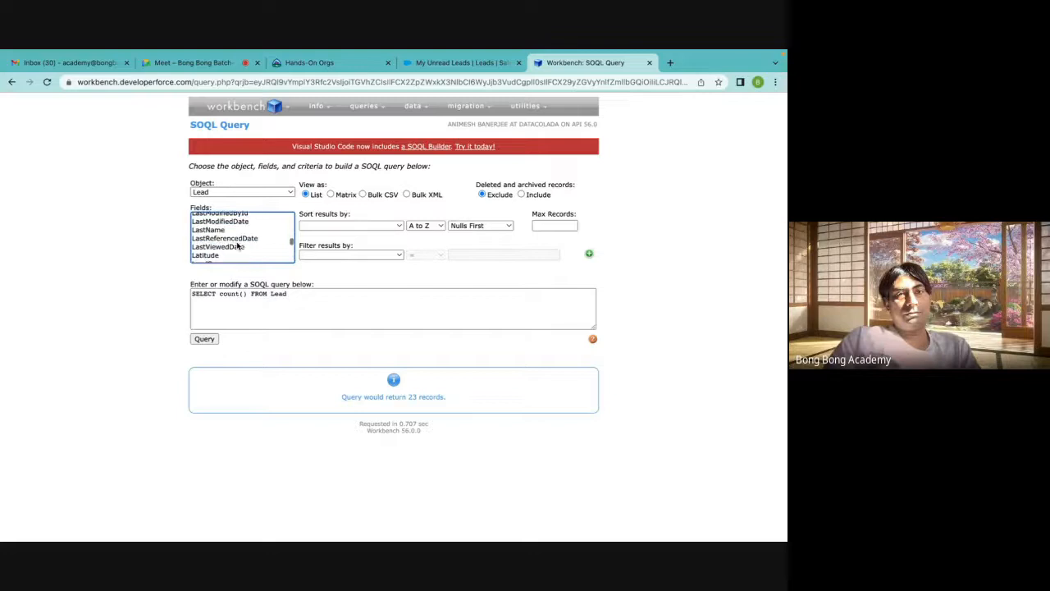
scroll(238, 246, down, 2)
click(219, 222)
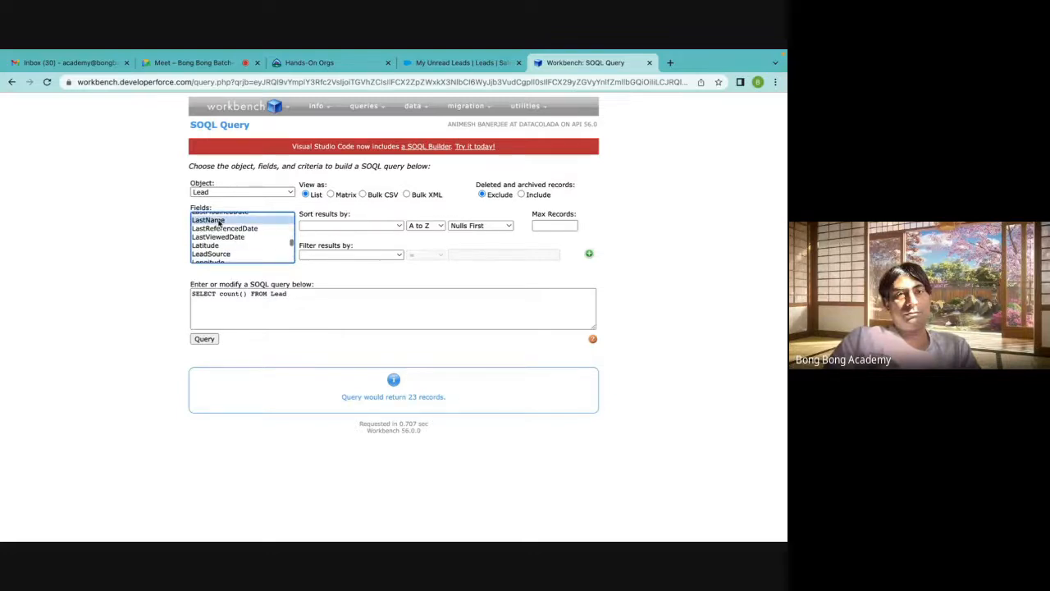
click(488, 167)
scroll(215, 223, up, 5)
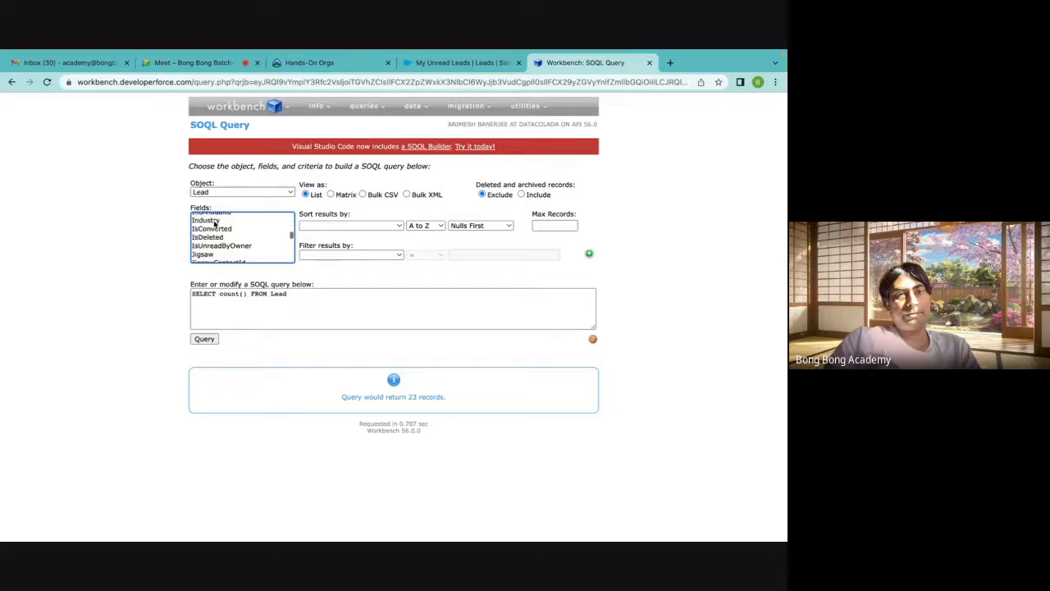
scroll(215, 223, up, 5)
scroll(215, 223, down, 3)
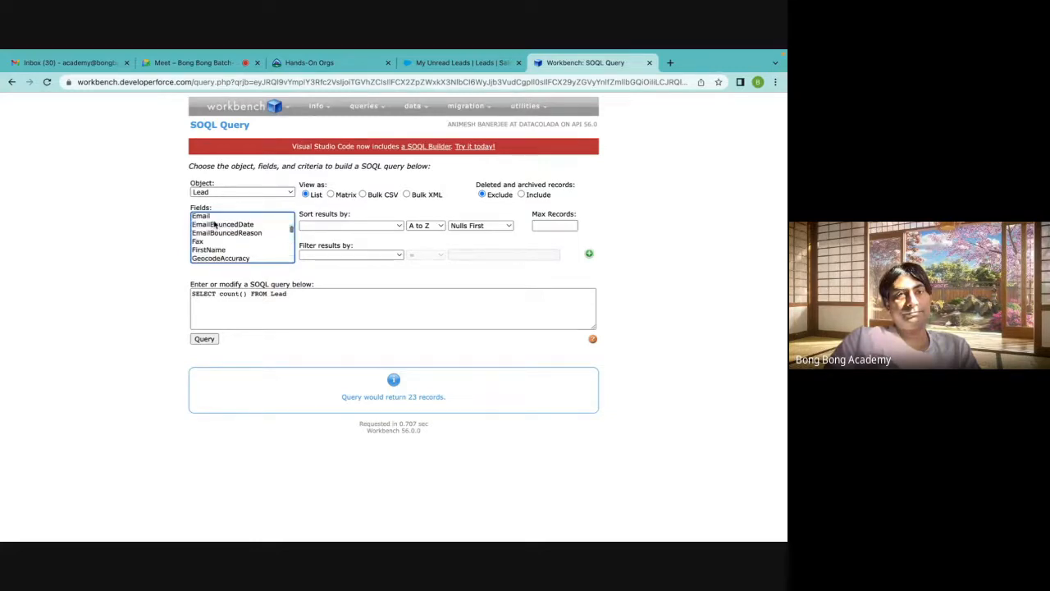
scroll(215, 224, down, 2)
scroll(215, 224, up, 3)
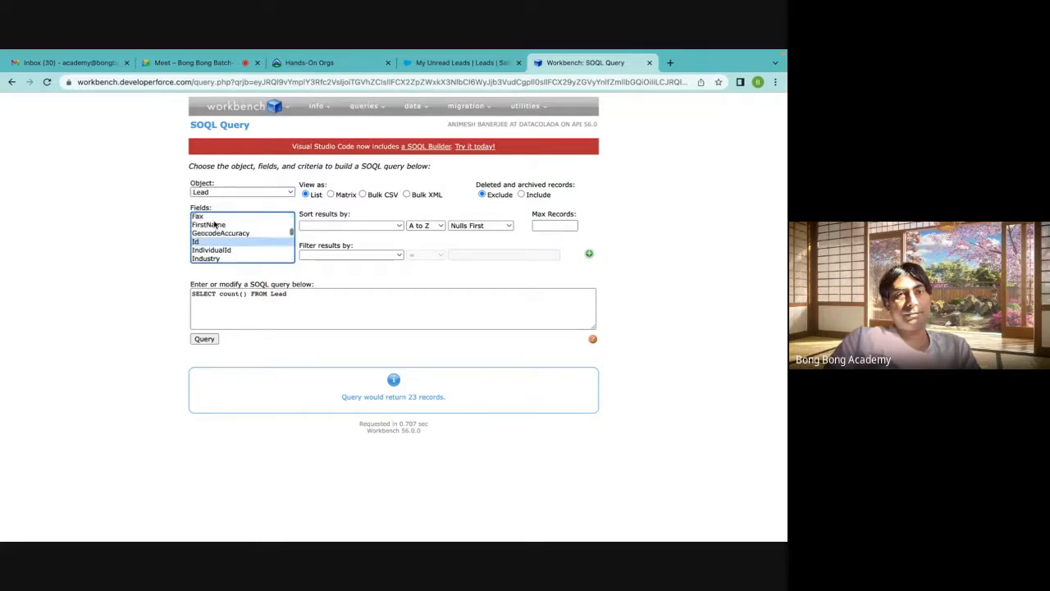
scroll(215, 224, up, 1)
click(212, 243)
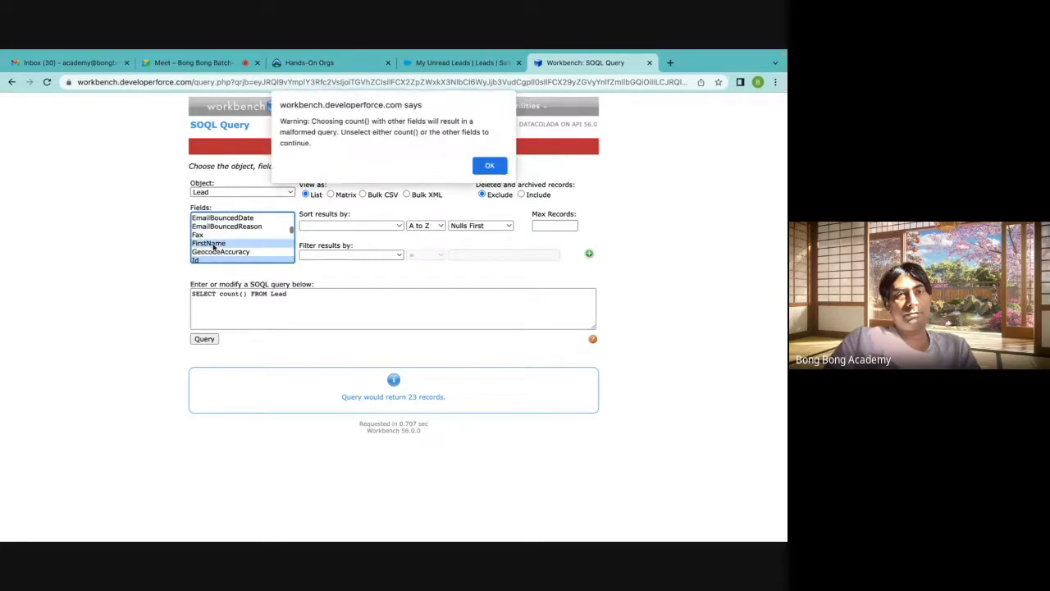
click(491, 168)
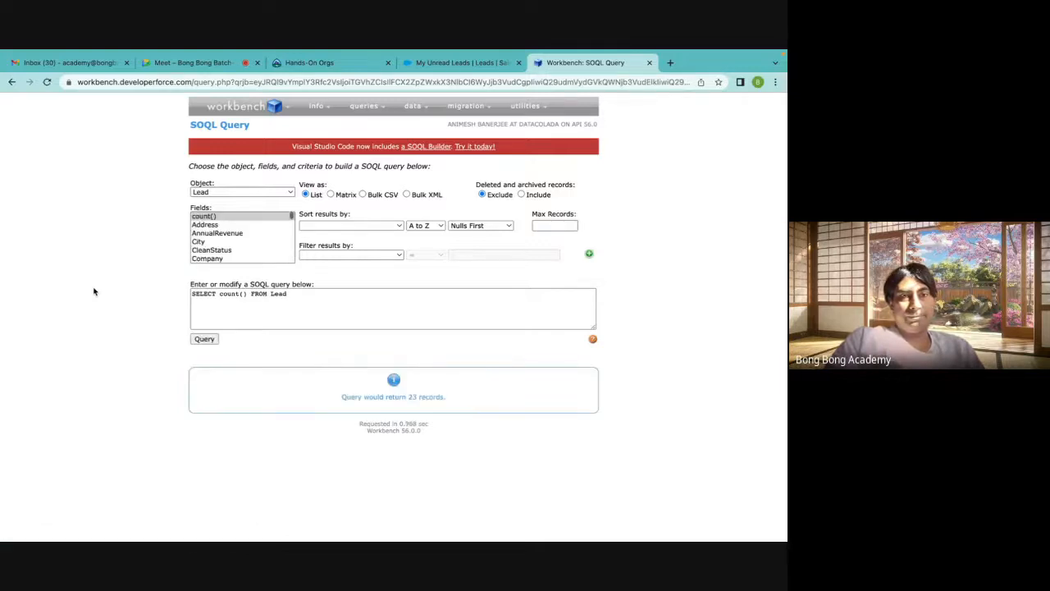
Step: Query Lead for ConvertedAccountId, ConvertedContactId, FirstName and LastName
scroll(230, 233, down, 1)
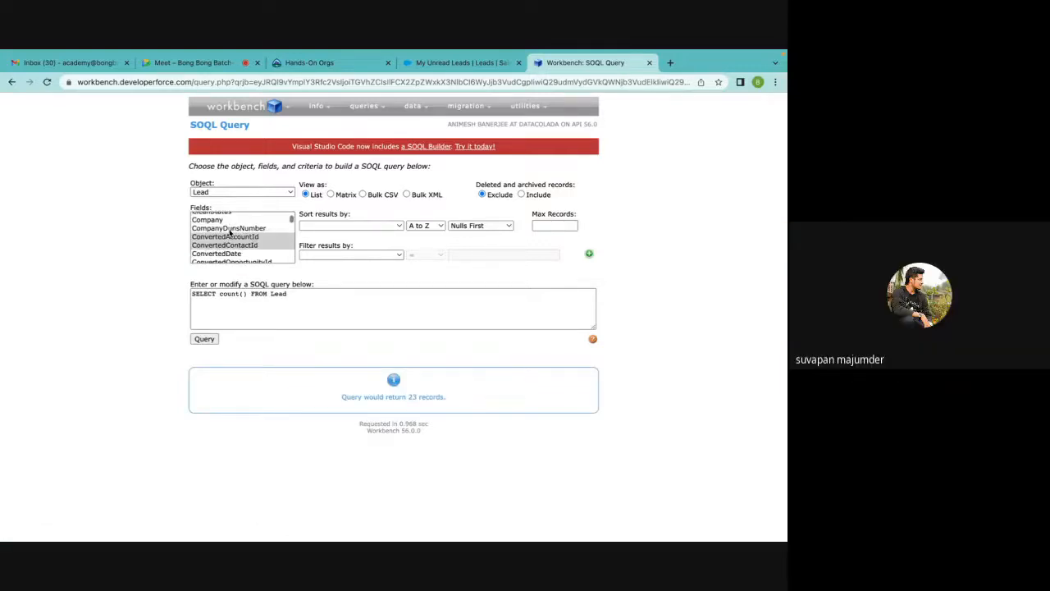
click(226, 238)
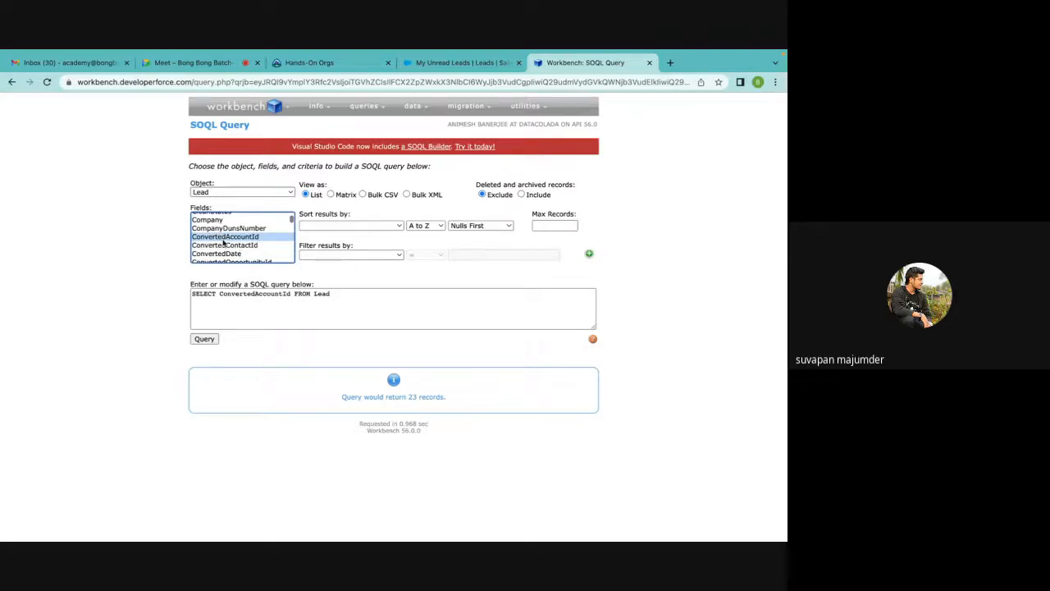
super+click(223, 245)
scroll(224, 246, down, 2)
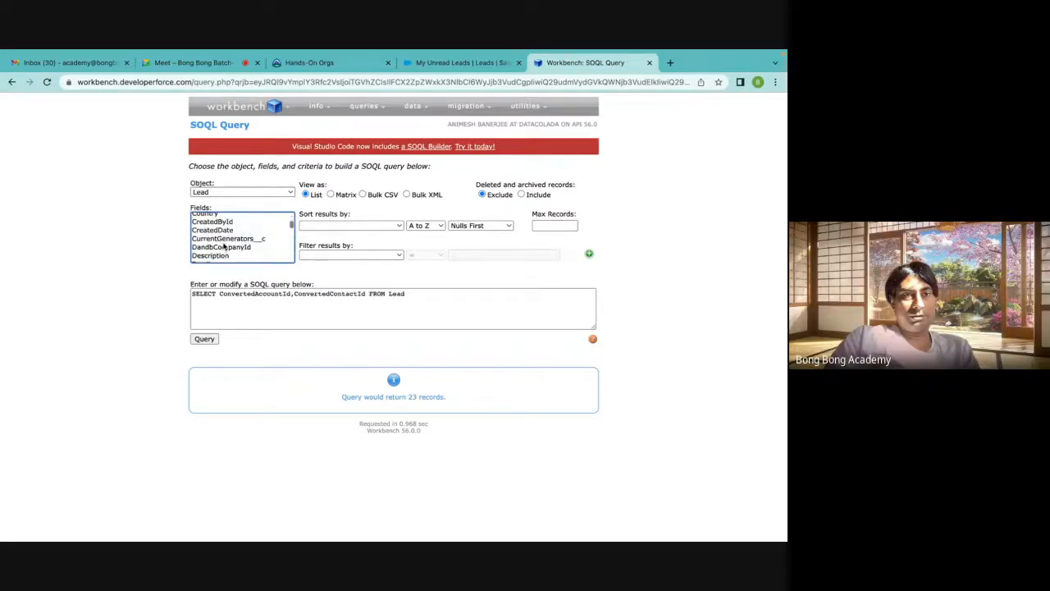
scroll(222, 233, down, 2)
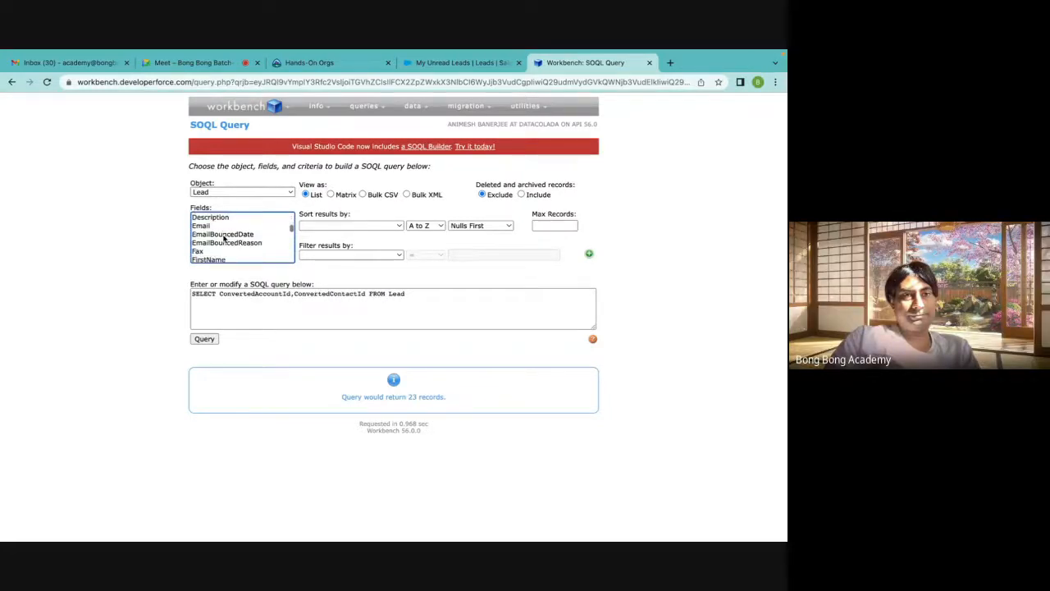
scroll(222, 237, down, 1)
click(216, 246)
scroll(216, 246, down, 2)
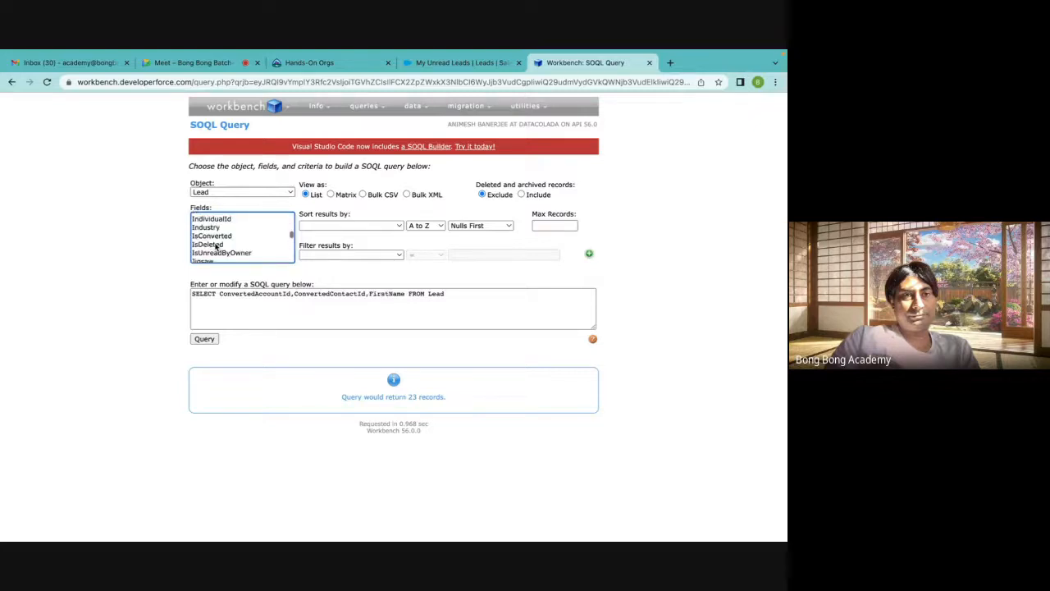
scroll(215, 246, down, 3)
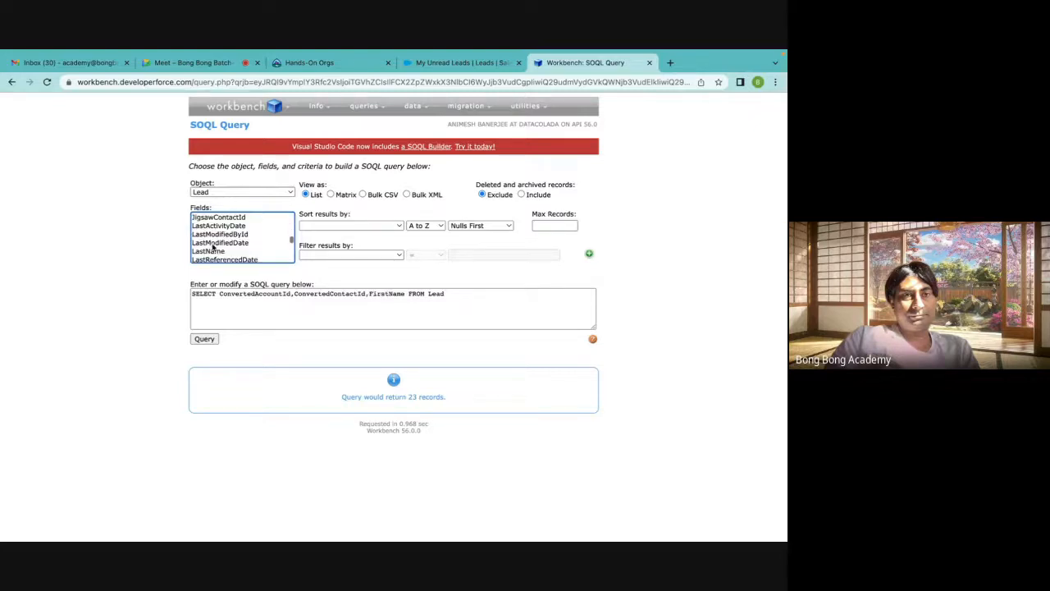
click(210, 250)
scroll(245, 235, down, 3)
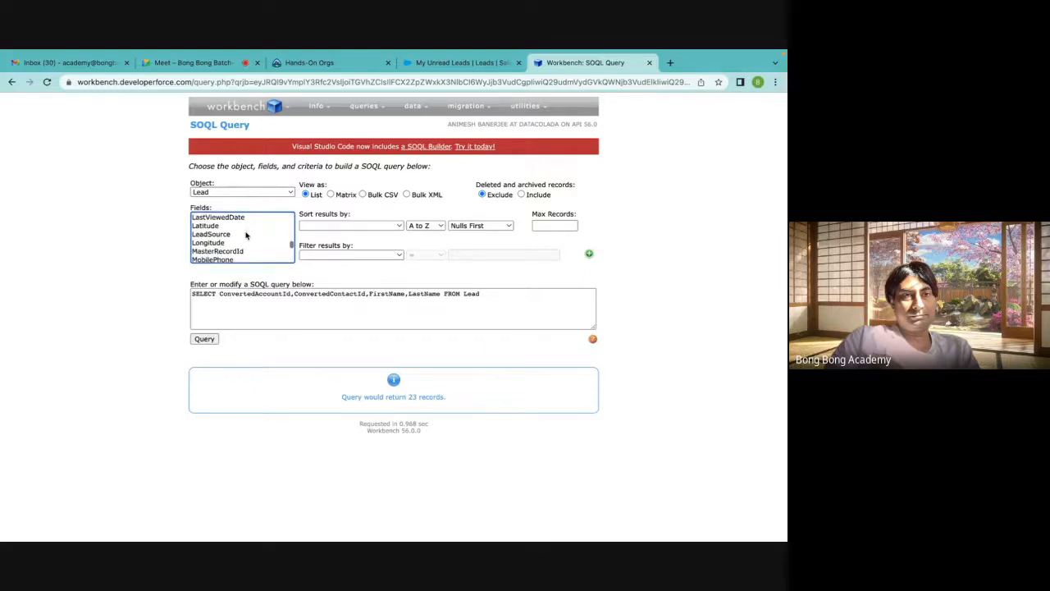
scroll(245, 235, down, 2)
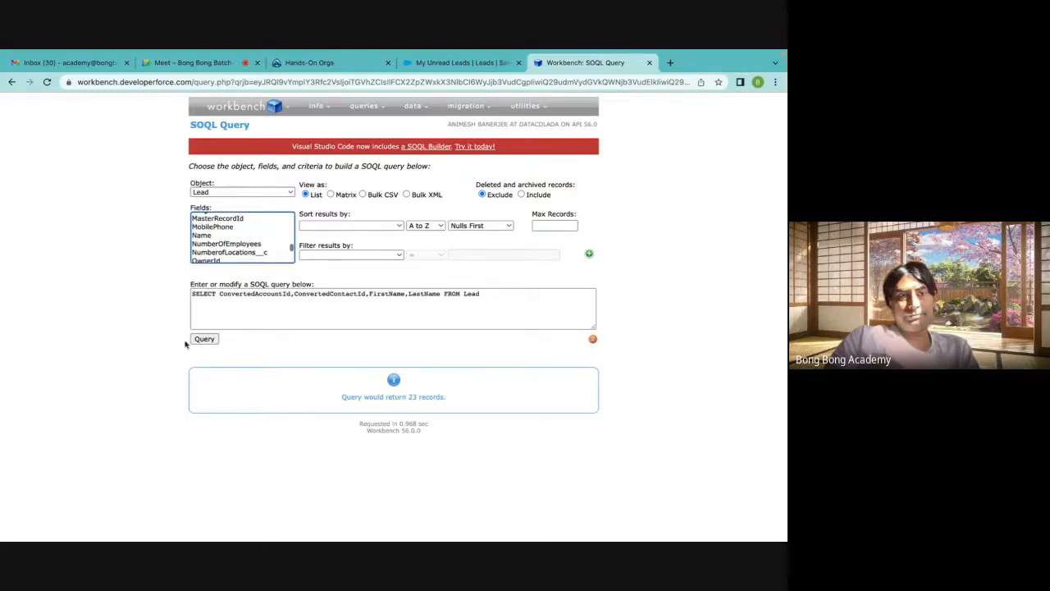
click(204, 339)
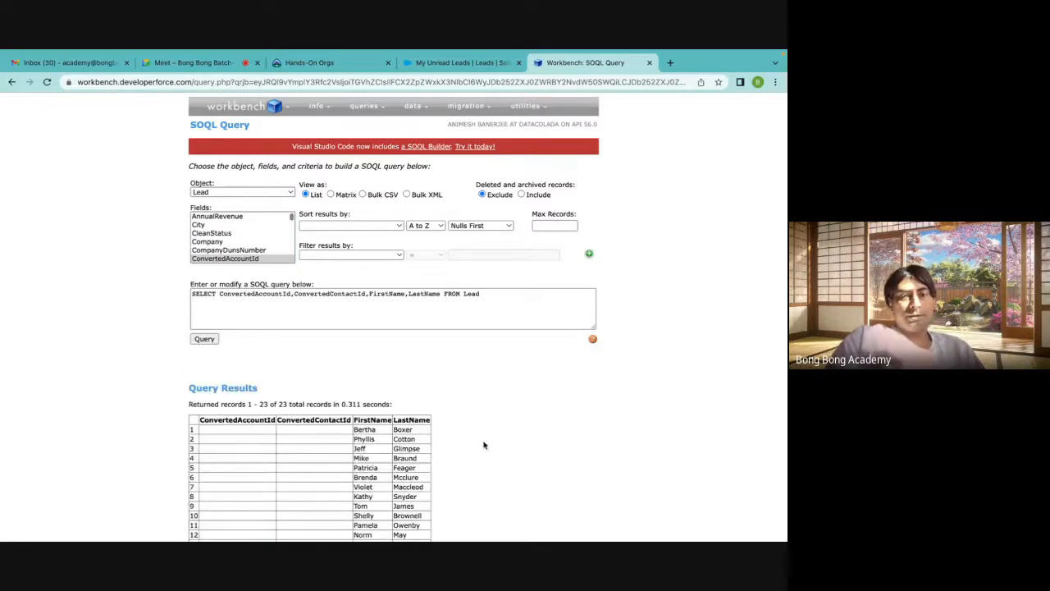
scroll(489, 436, down, 3)
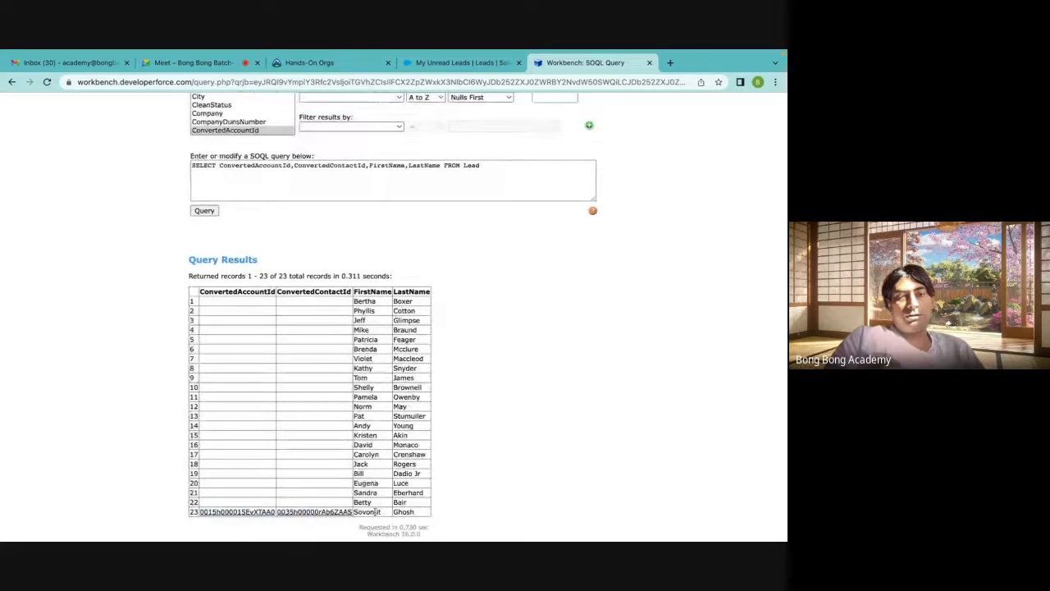
drag(362, 512, 424, 516)
click(424, 515)
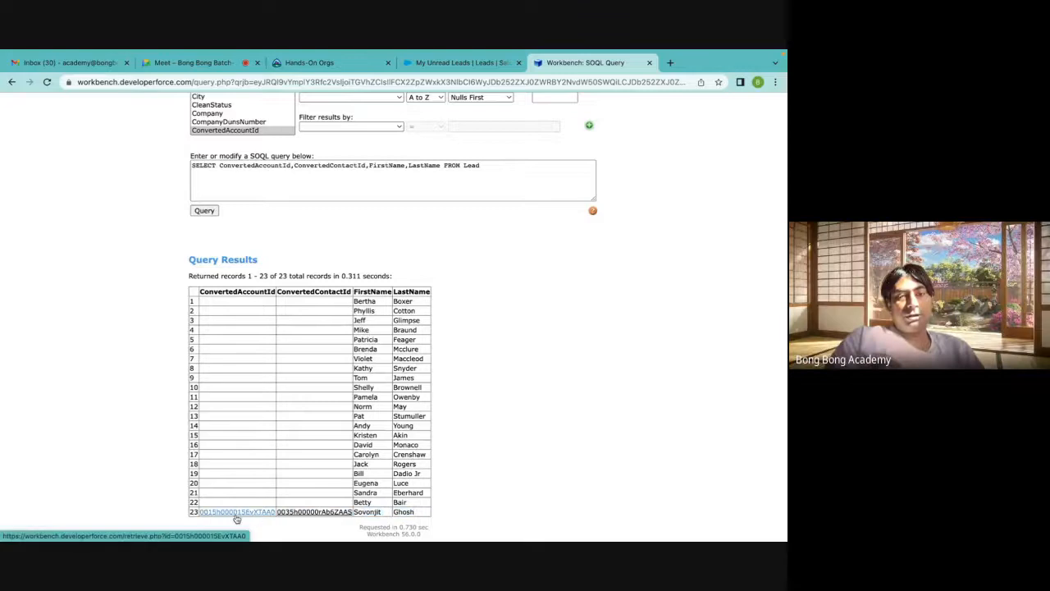
mouse_move(220, 518)
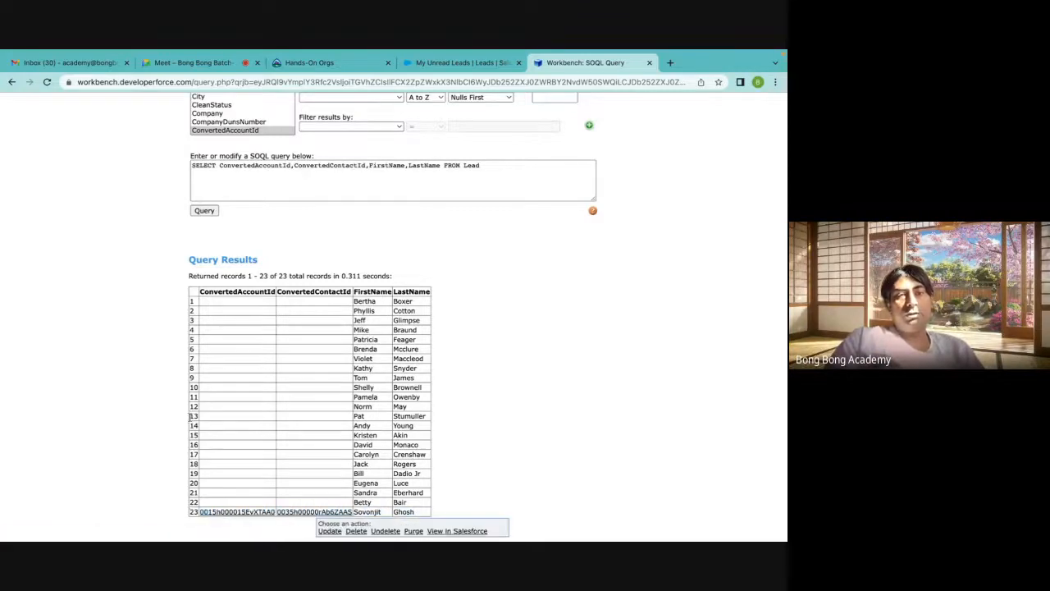
drag(188, 303, 422, 509)
click(497, 471)
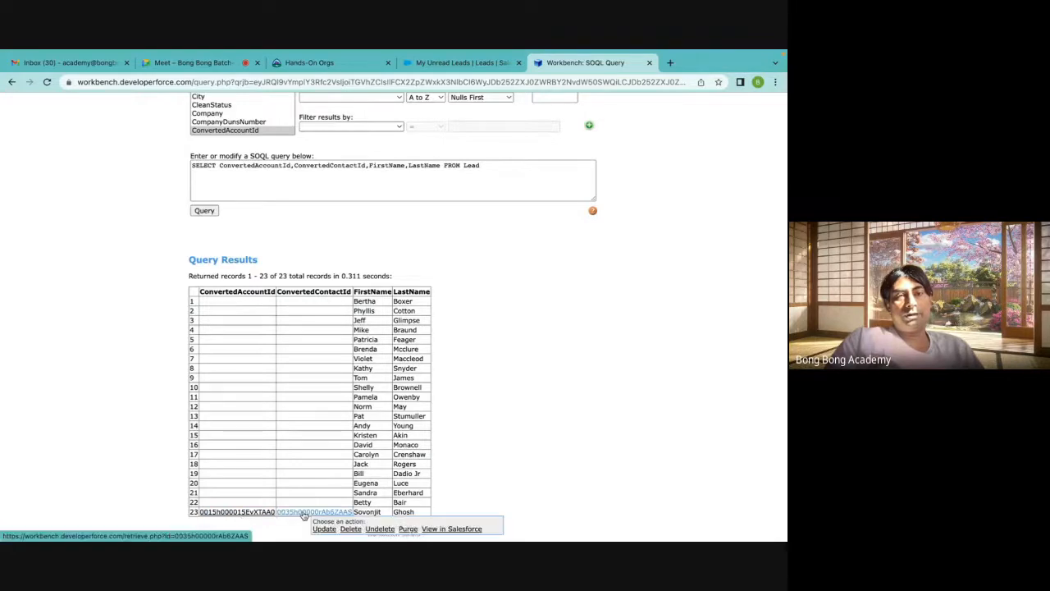
click(261, 511)
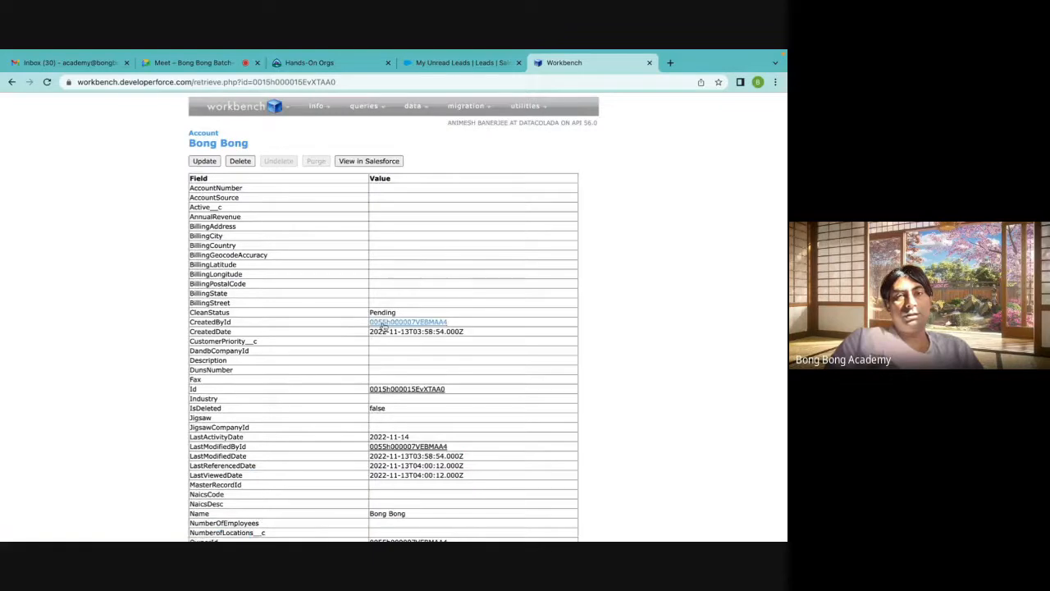
scroll(382, 325, down, 2)
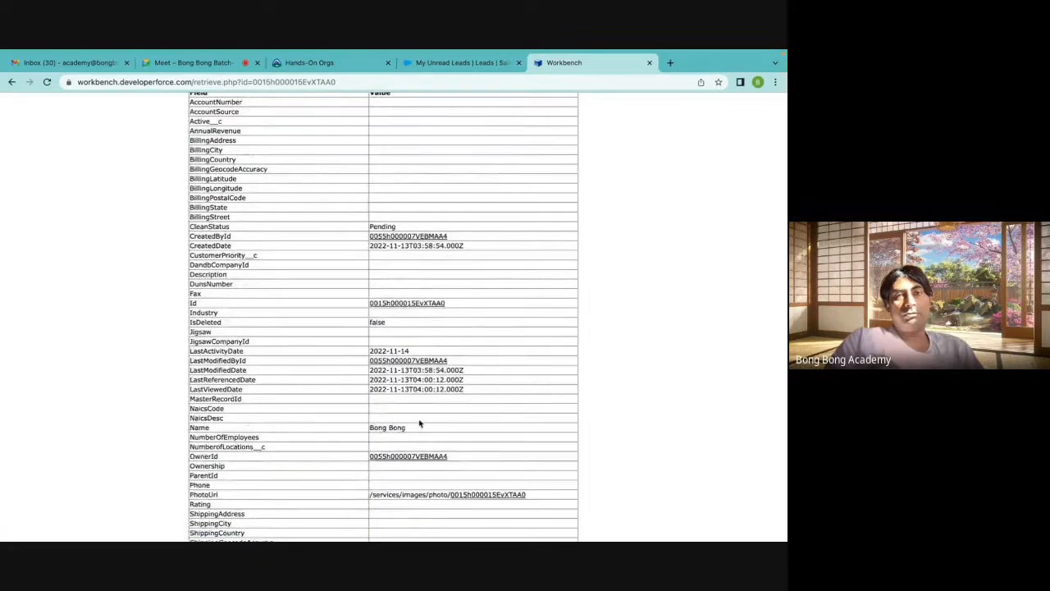
scroll(420, 423, up, 2)
click(11, 83)
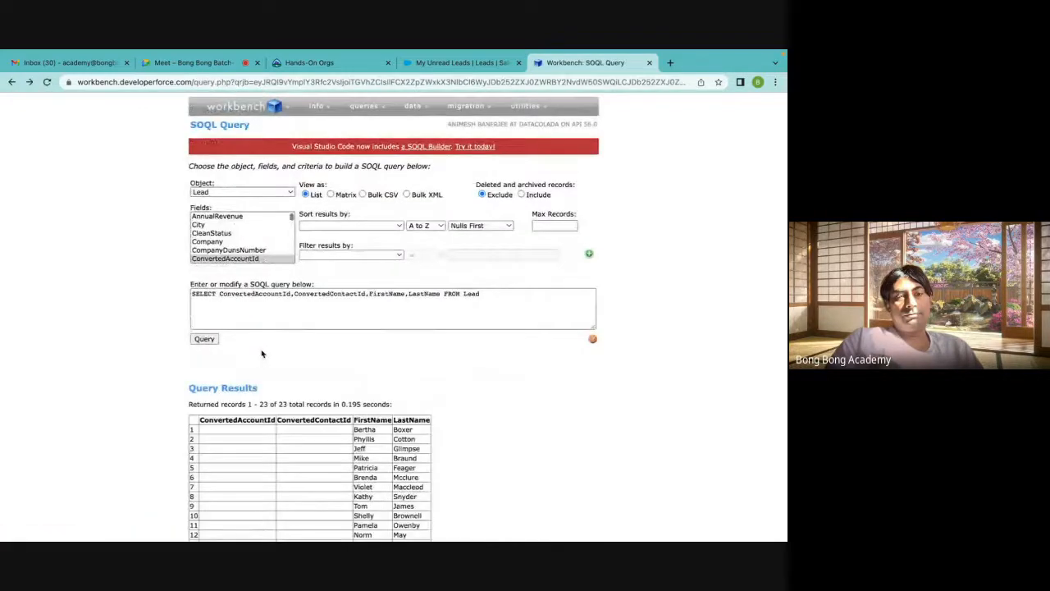
scroll(281, 446, down, 3)
mouse_move(312, 512)
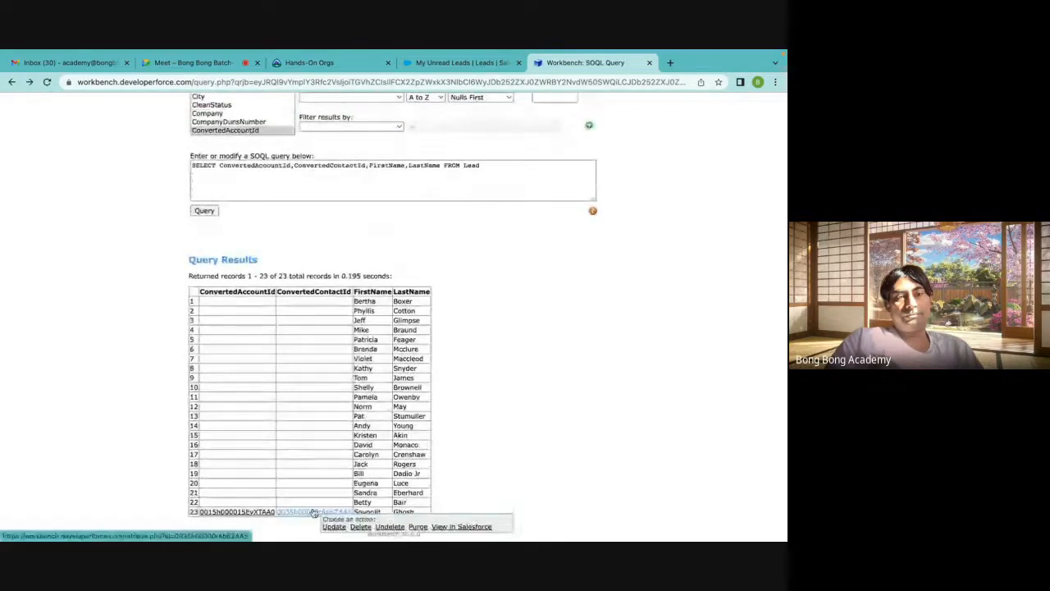
Step: Open the converted contact from the results in Salesforce and close the My Unread Leads tab
click(461, 526)
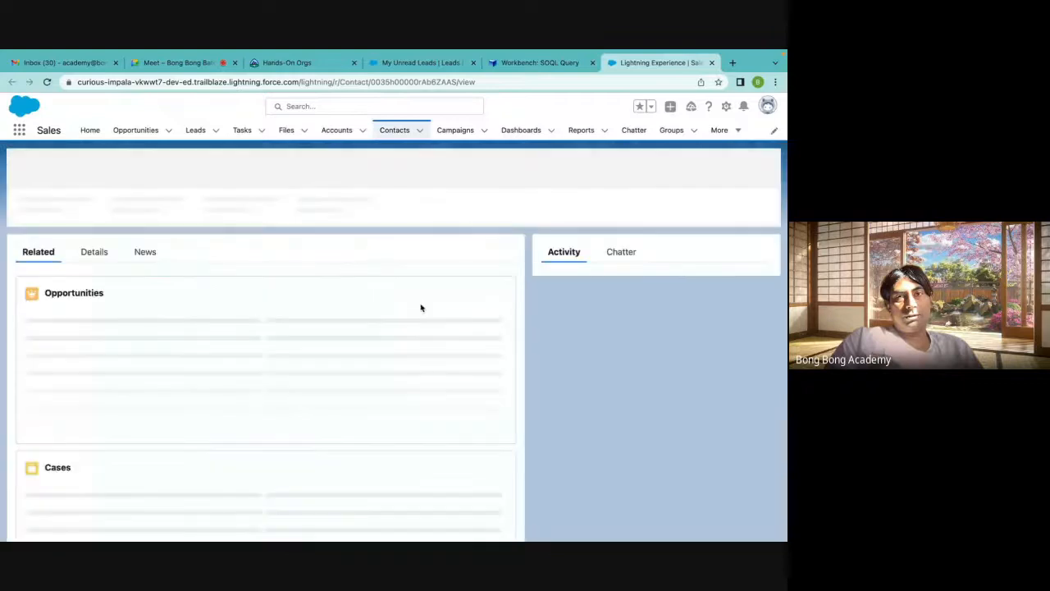
click(420, 62)
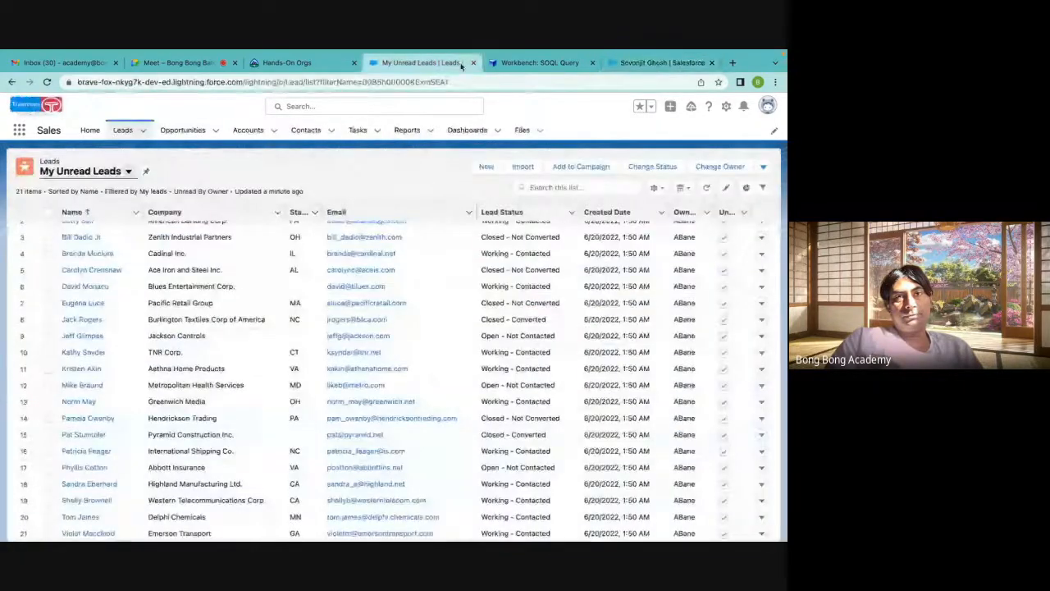
click(472, 63)
click(541, 62)
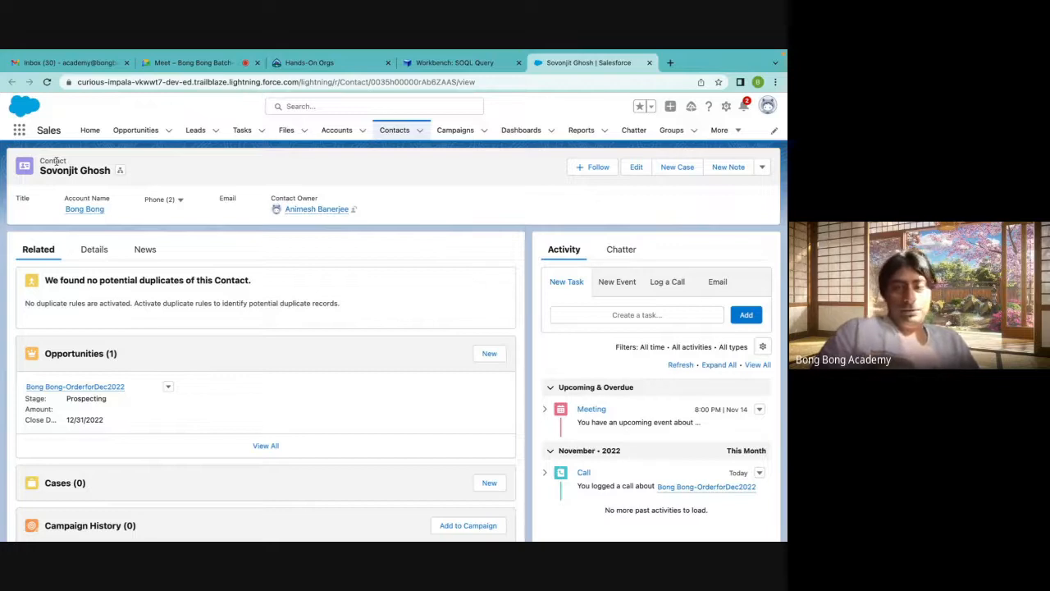
Step: Review the Workbench query results again, then return to the Bong Bong contact record
click(437, 63)
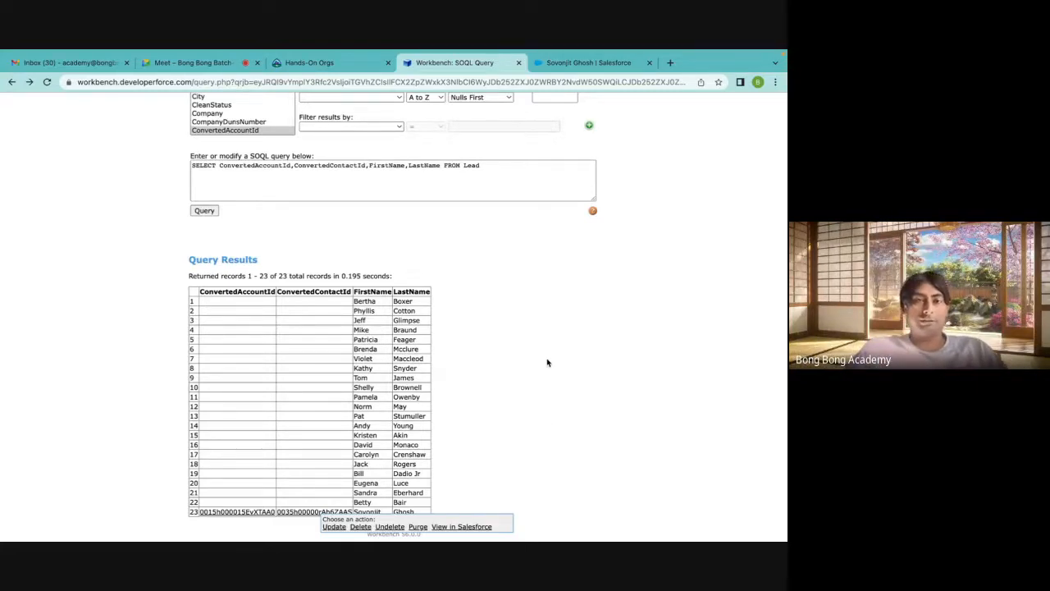
scroll(547, 362, up, 1)
scroll(547, 362, down, 1)
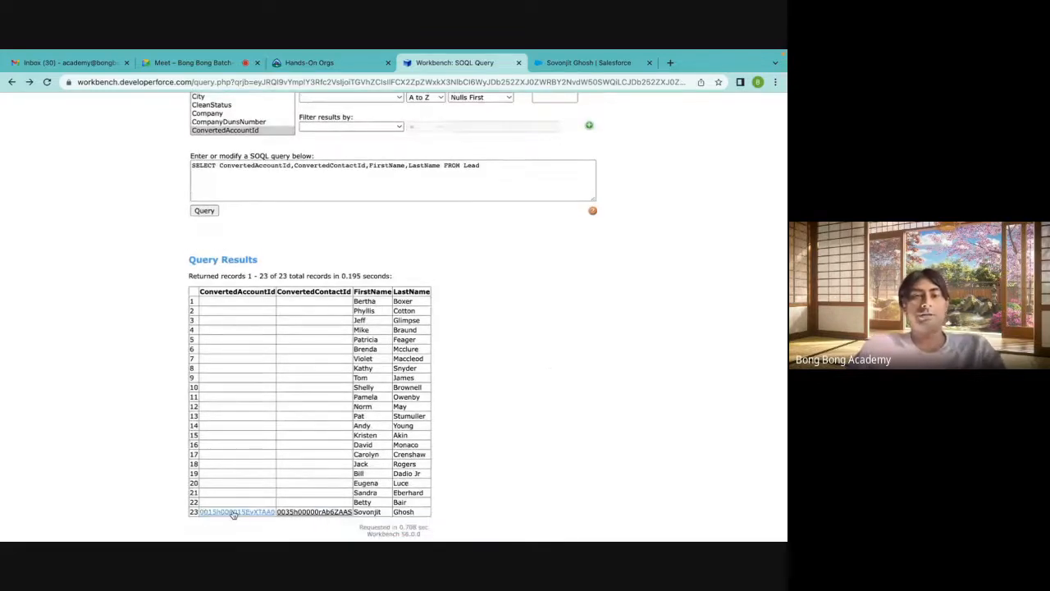
scroll(539, 435, up, 2)
mouse_move(405, 103)
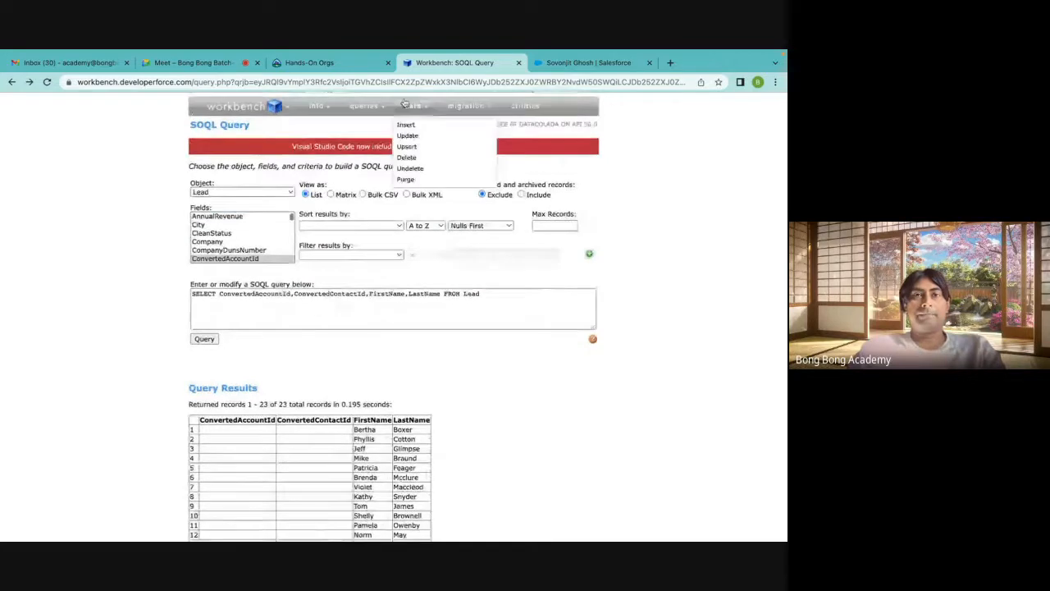
key(ctrl+Tab)
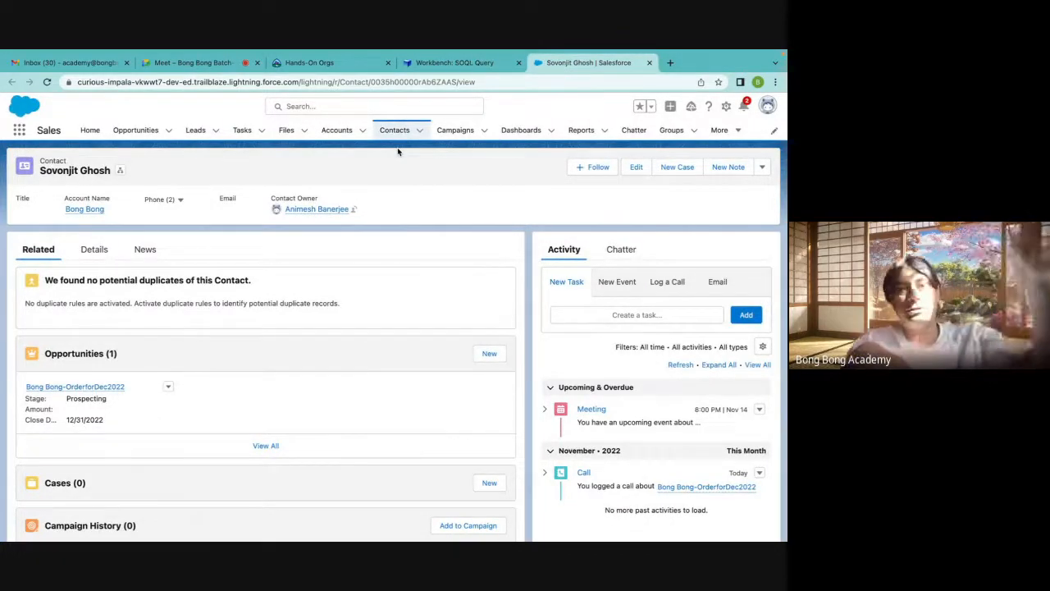
Step: Open Setup Home in a new tab from the gear menu and close the Guidance Center panel
click(726, 105)
click(677, 137)
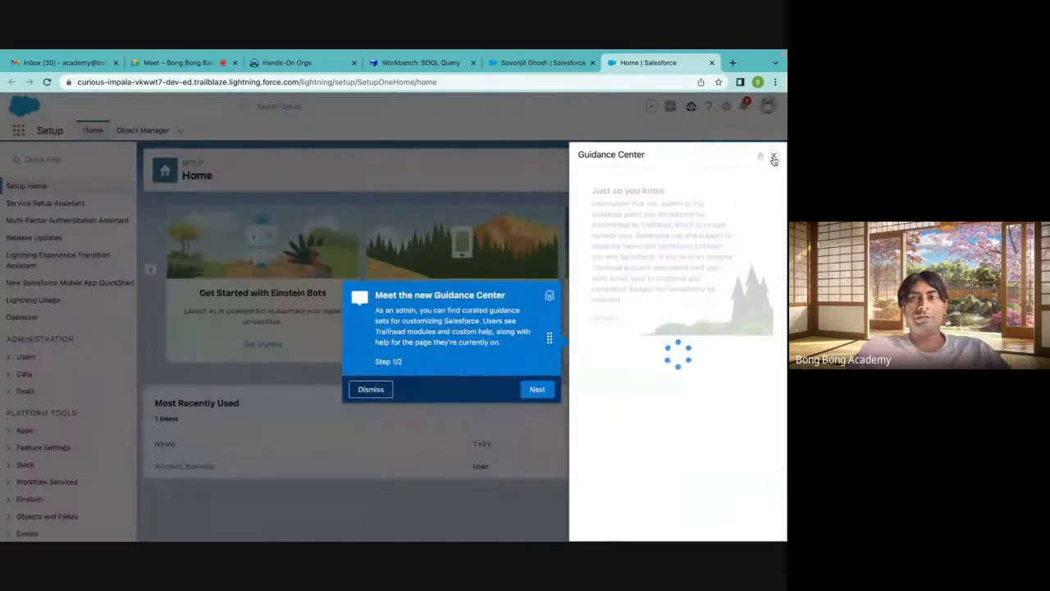
click(773, 157)
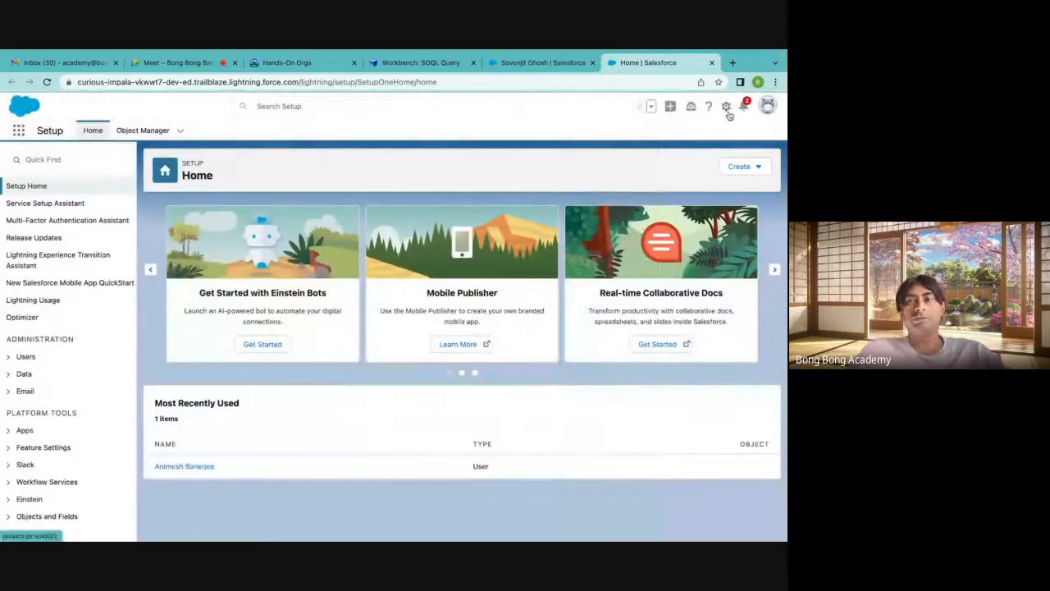
Step: Switch between the contact record and Setup Home, ending in Setup's Quick Find box
click(552, 65)
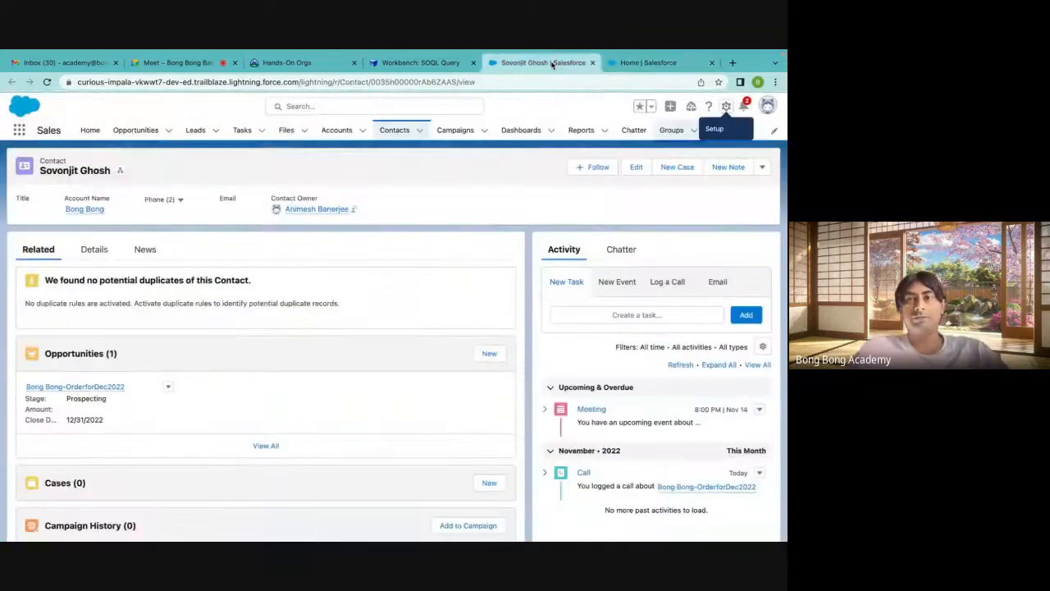
click(727, 107)
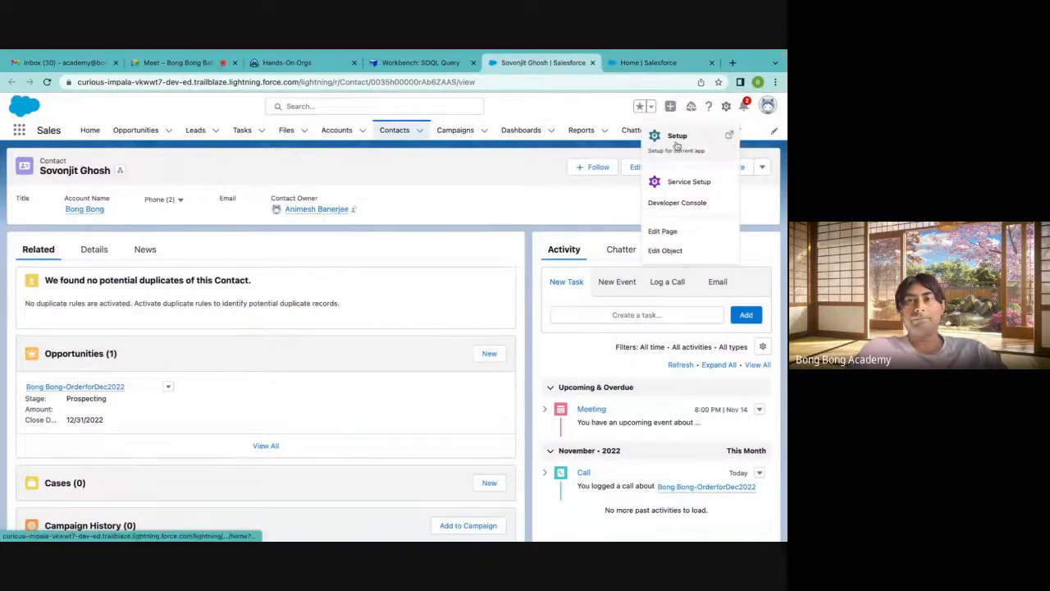
click(631, 65)
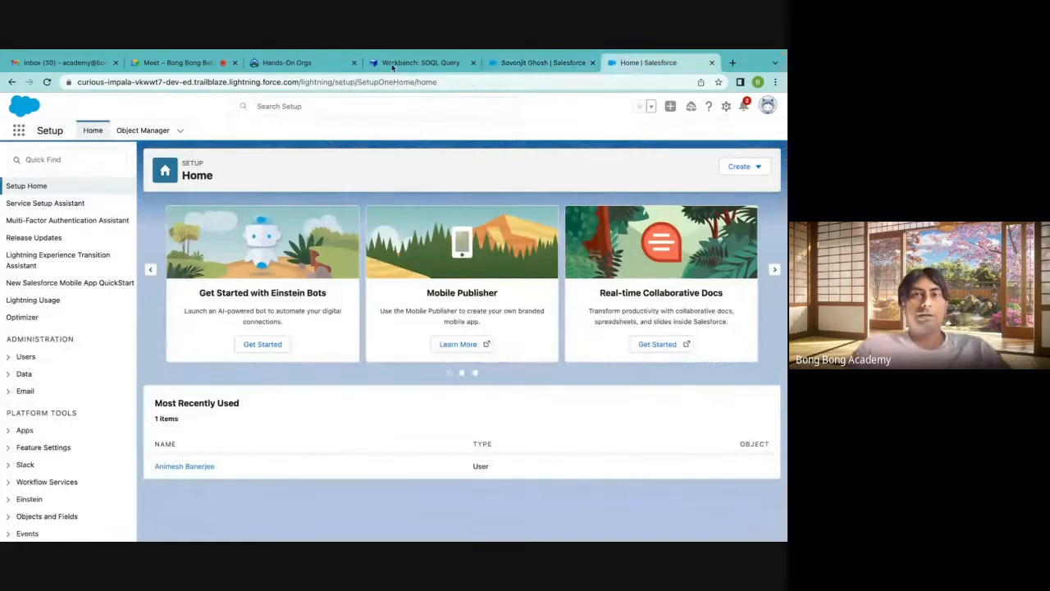
click(543, 63)
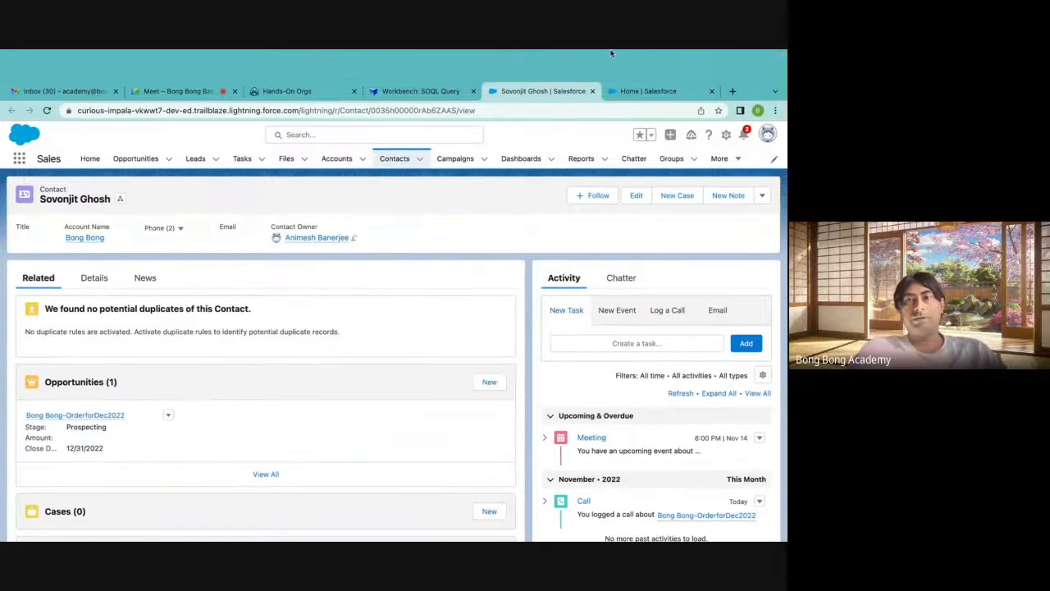
click(648, 91)
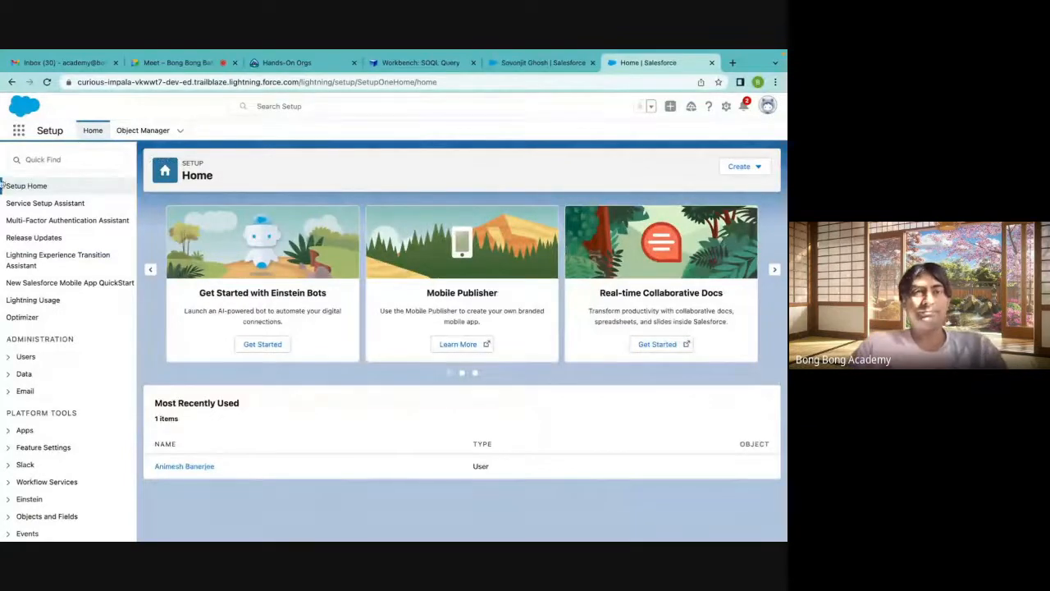
click(71, 159)
Step: Quick-find 'us', open Users, review the four-user All Users list, and start a New User
text(user)
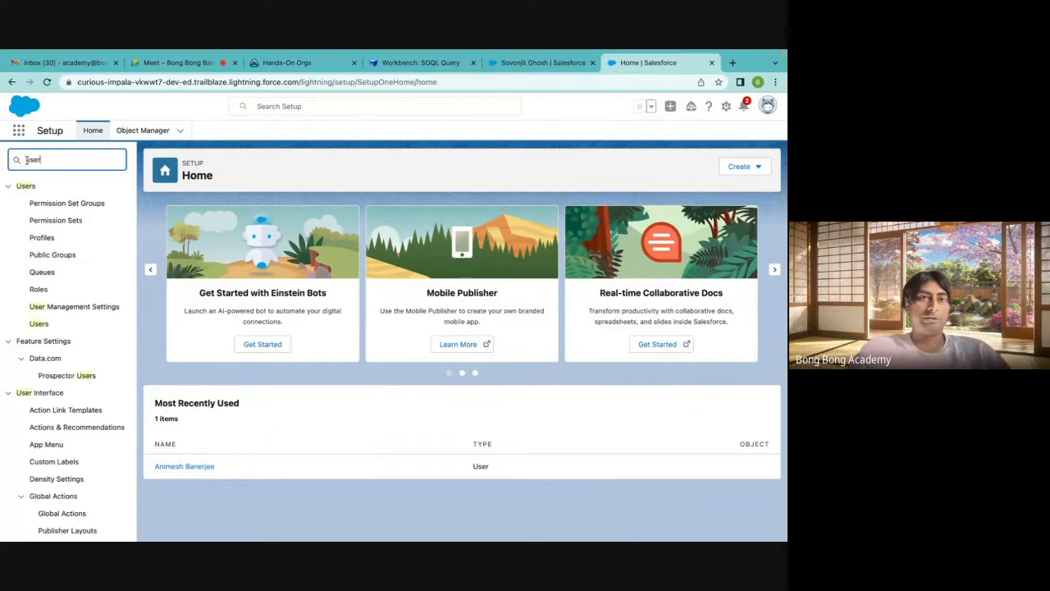
click(38, 323)
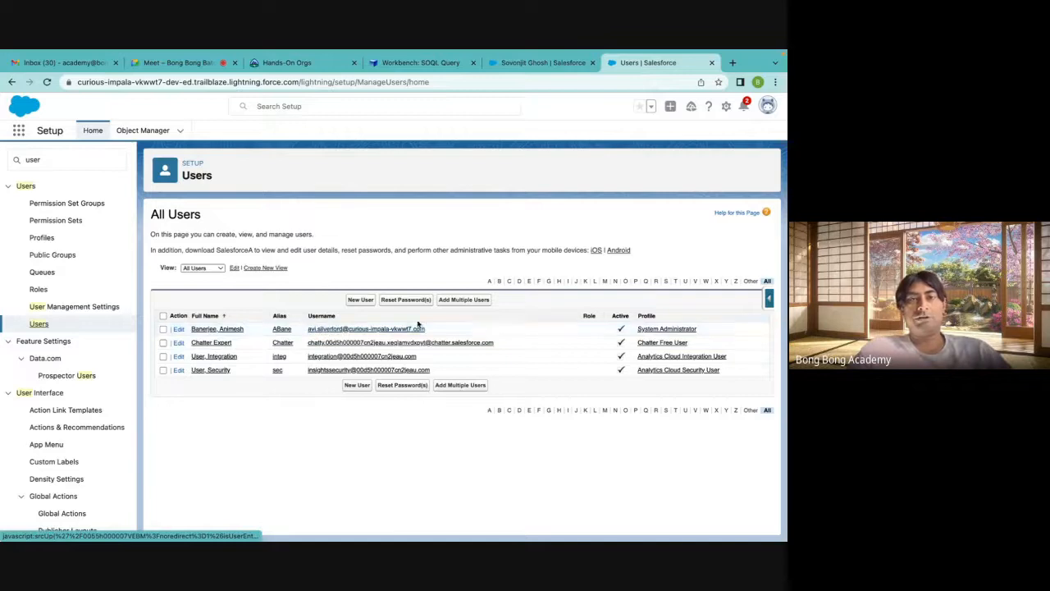
drag(308, 330, 425, 329)
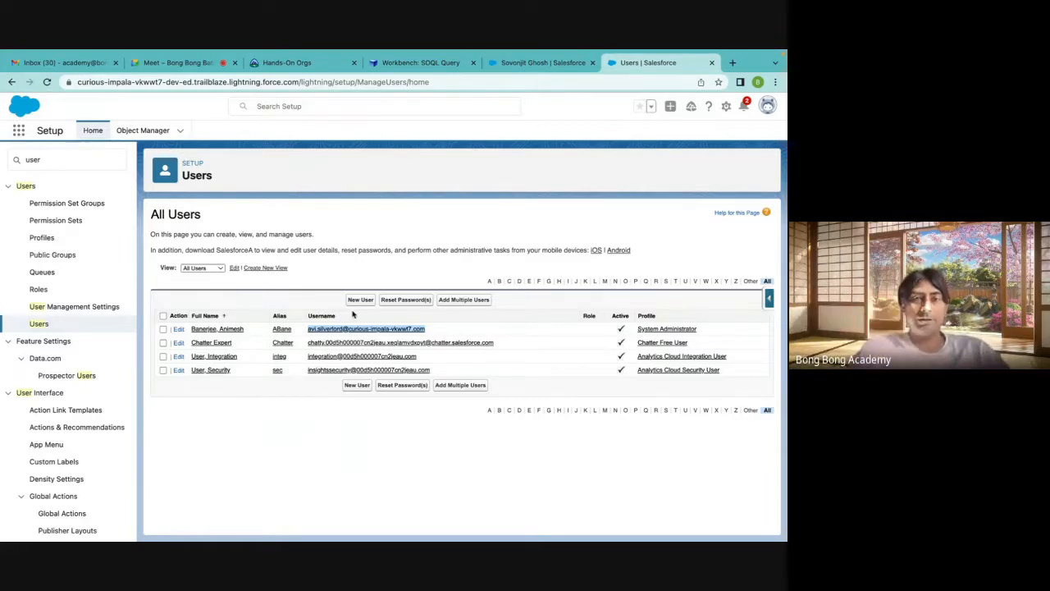
click(273, 471)
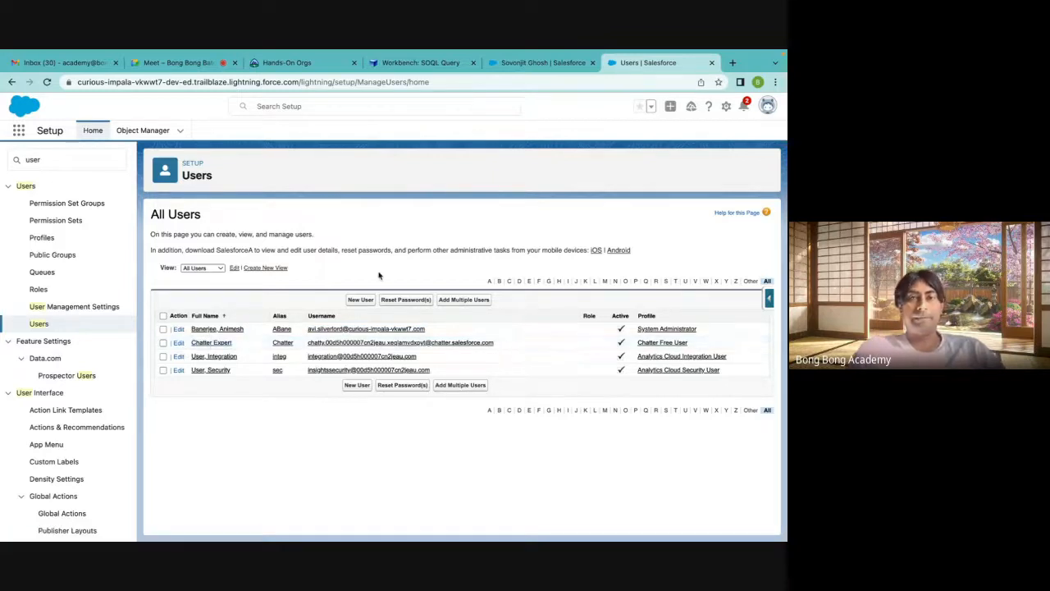
click(359, 299)
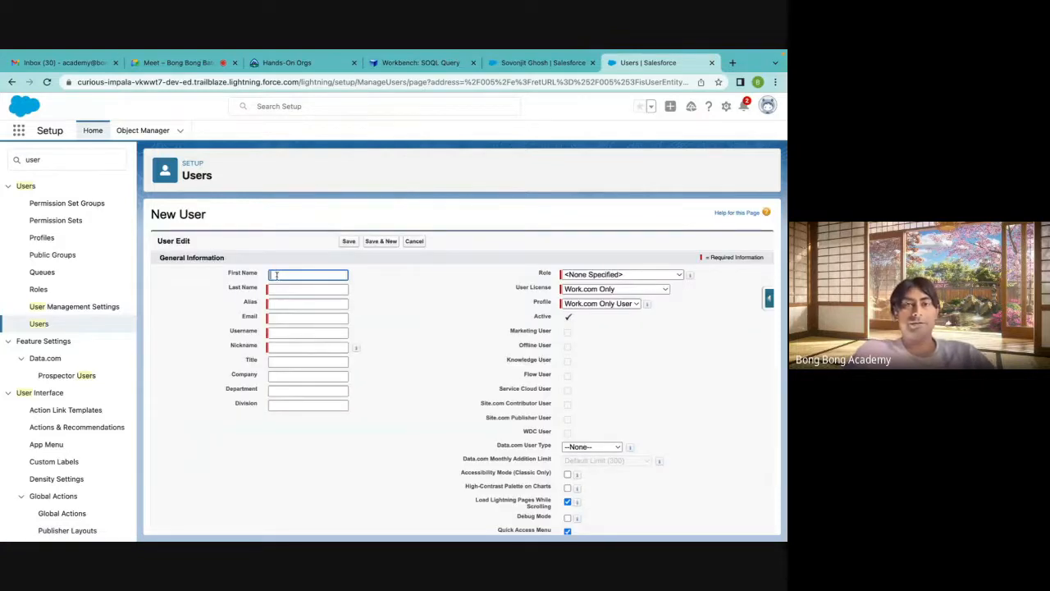
Step: Enter the new user's first and last name on the New User form
click(272, 287)
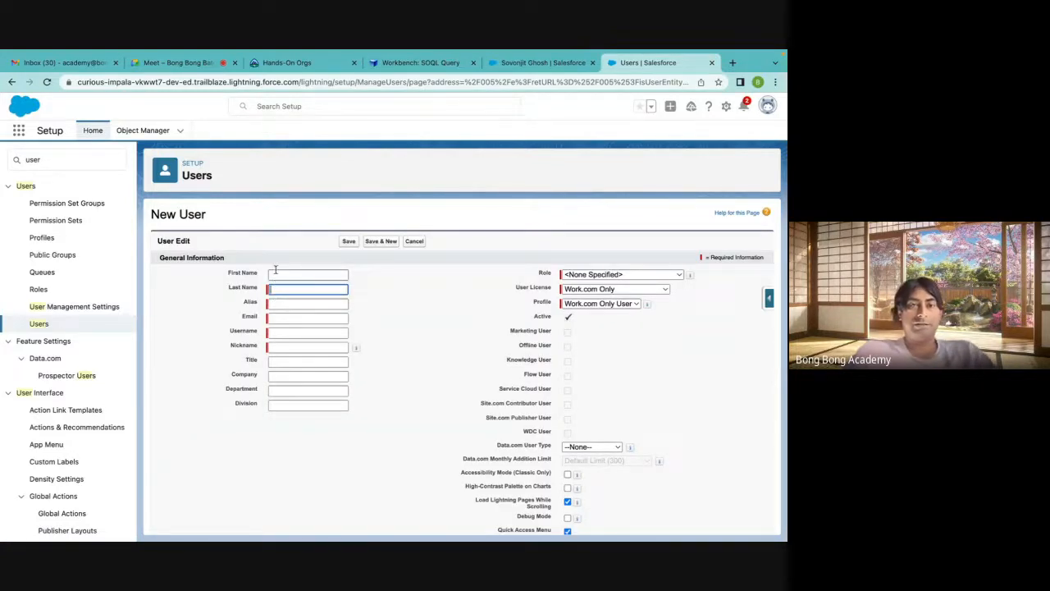
click(275, 273)
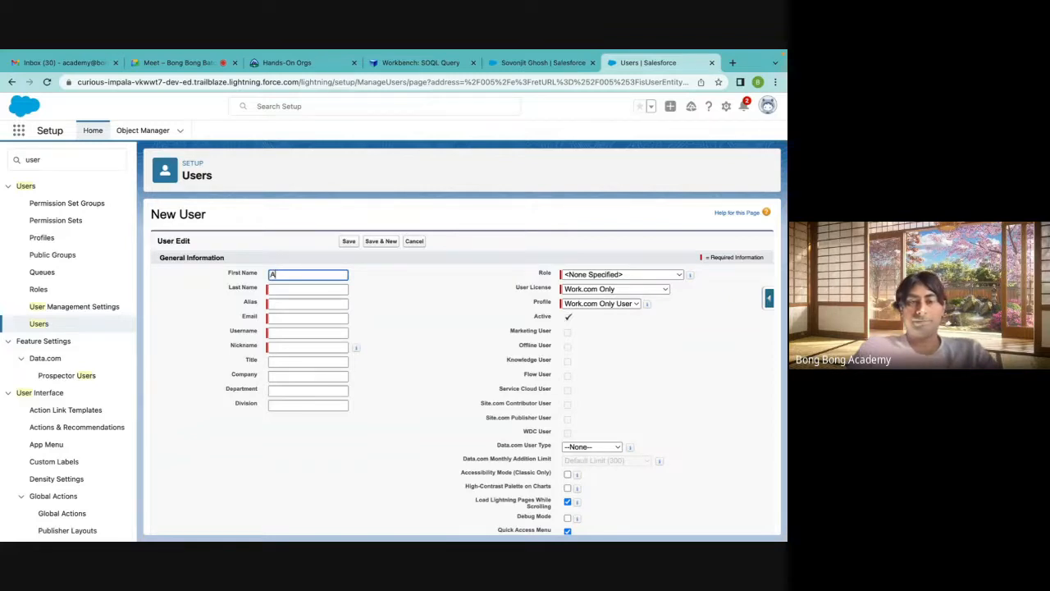
click(288, 287)
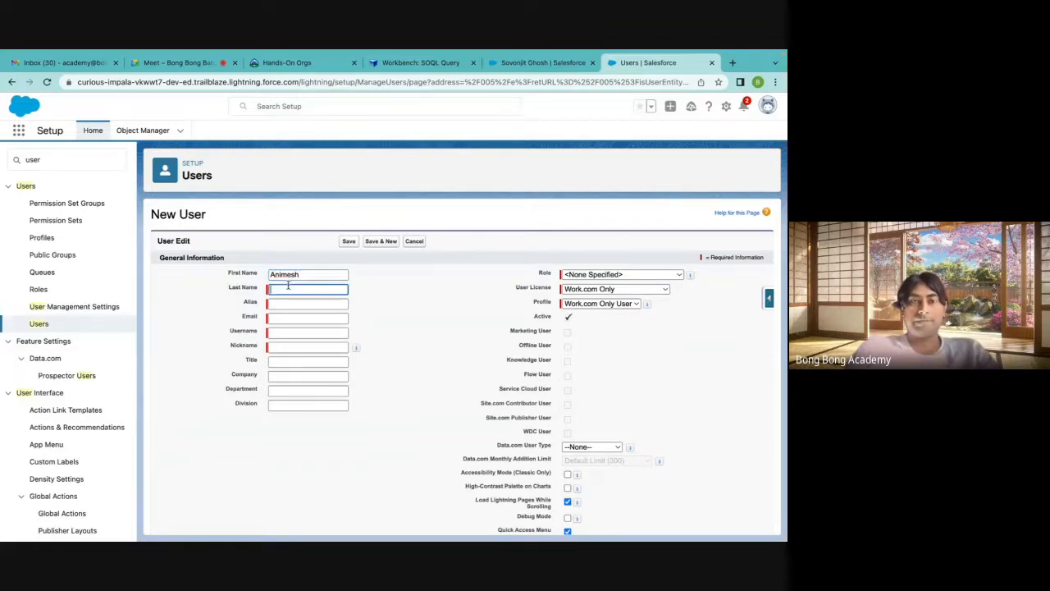
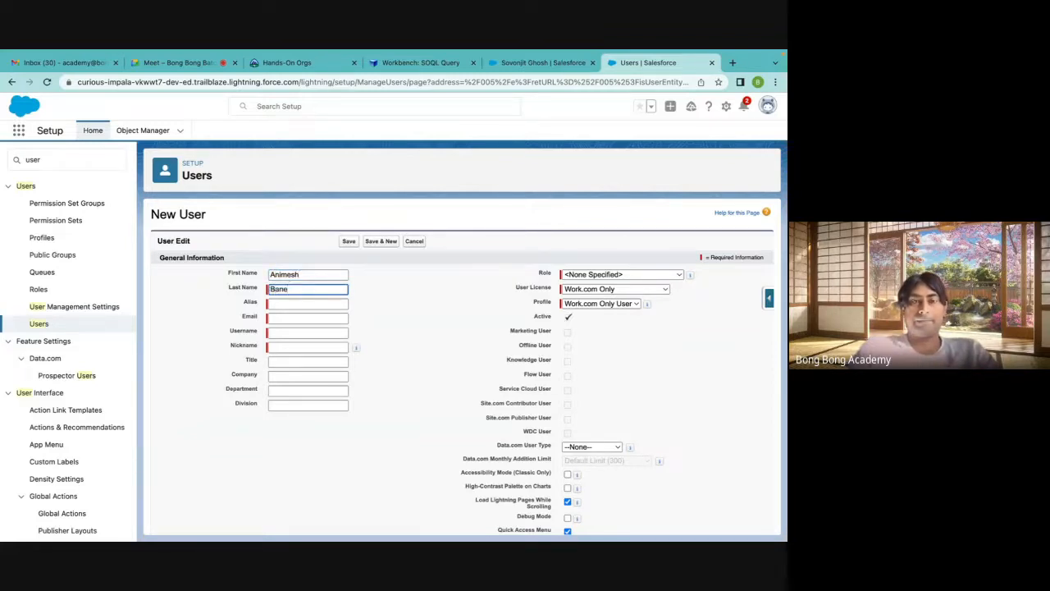
Step: Overwrite the names with 'No' and 'User', clear the alias, then cancel the form
key(shift+Tab)
text(No)
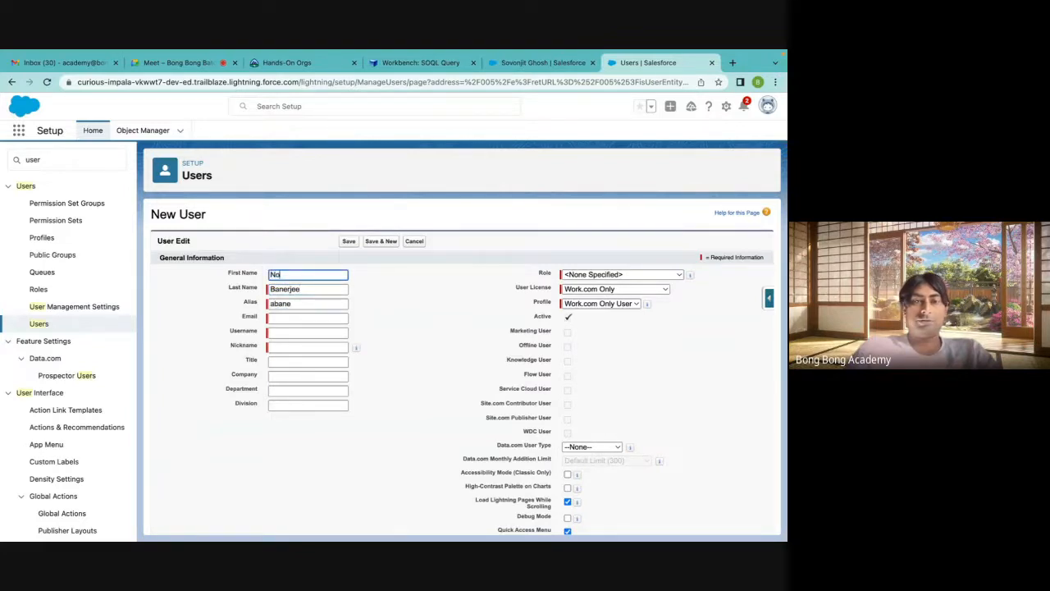
key(Tab)
text(User)
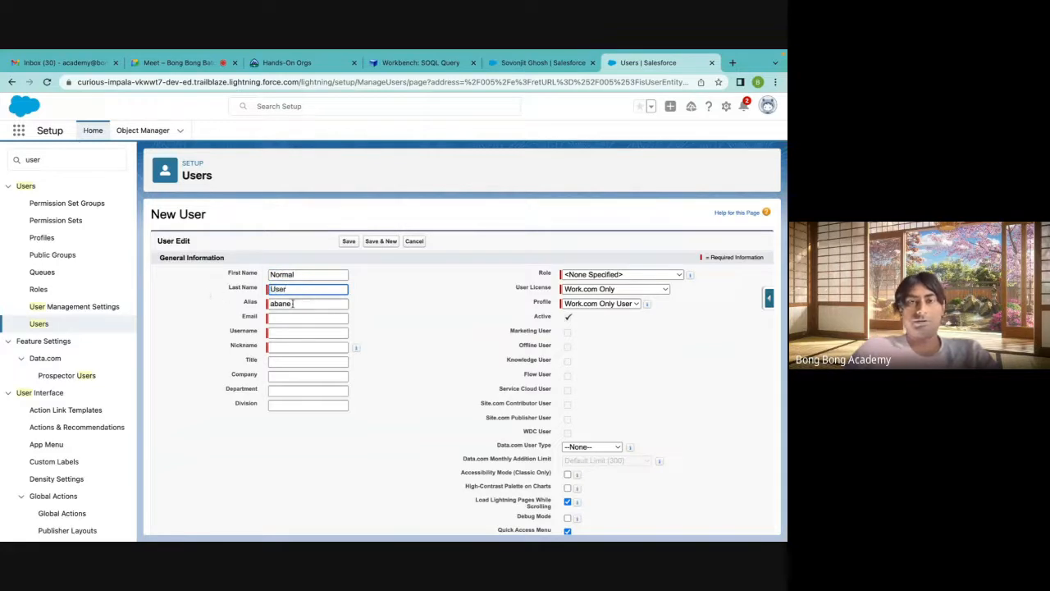
key(Tab)
key(BackSpace)
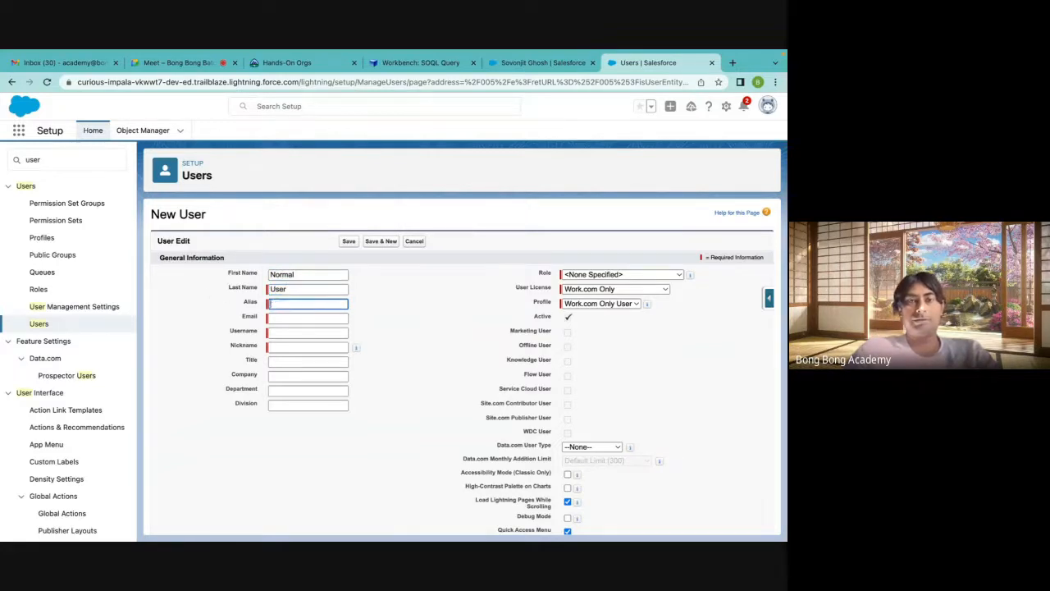
click(317, 315)
click(297, 304)
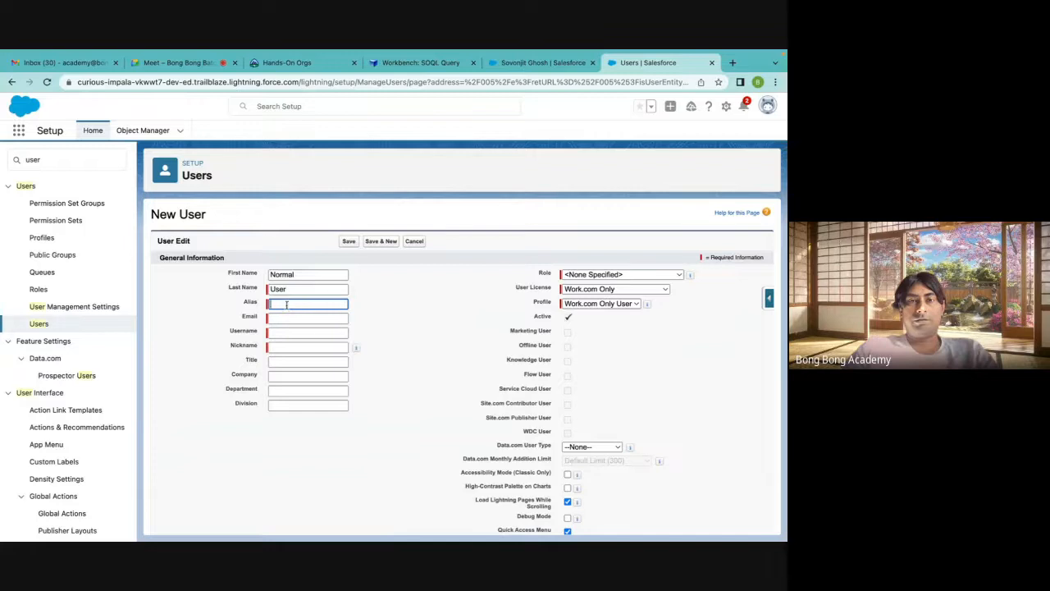
key(shift+Tab)
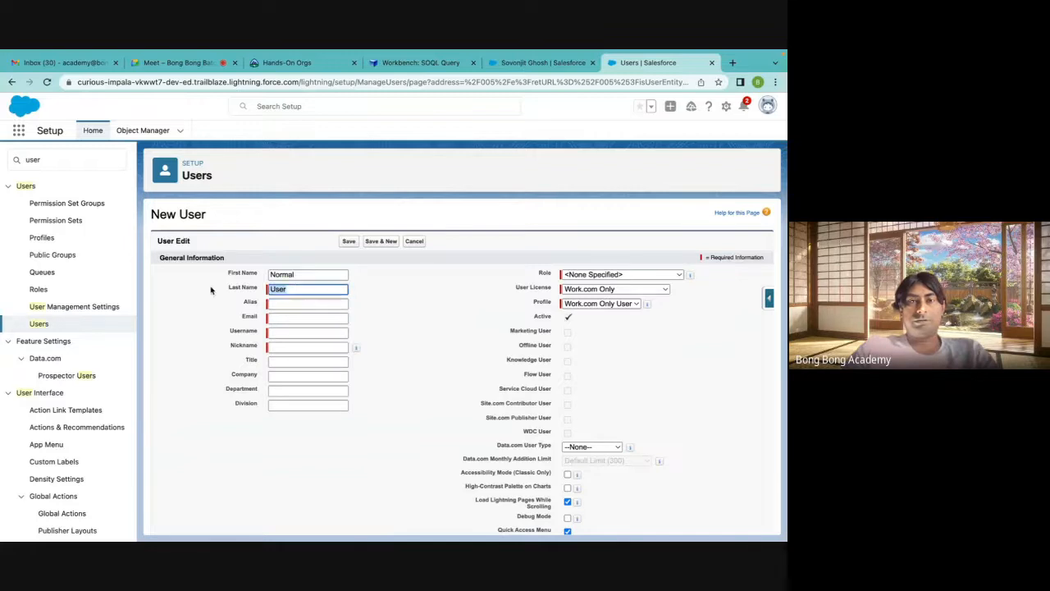
click(414, 241)
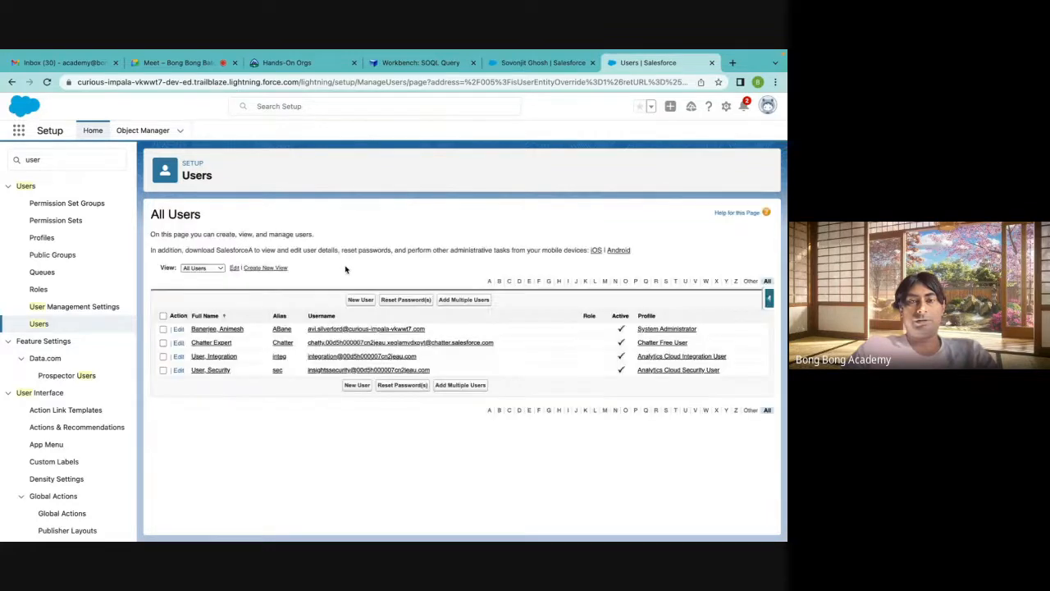
Step: Start a fresh New User form with the placeholder name Normal User
click(356, 299)
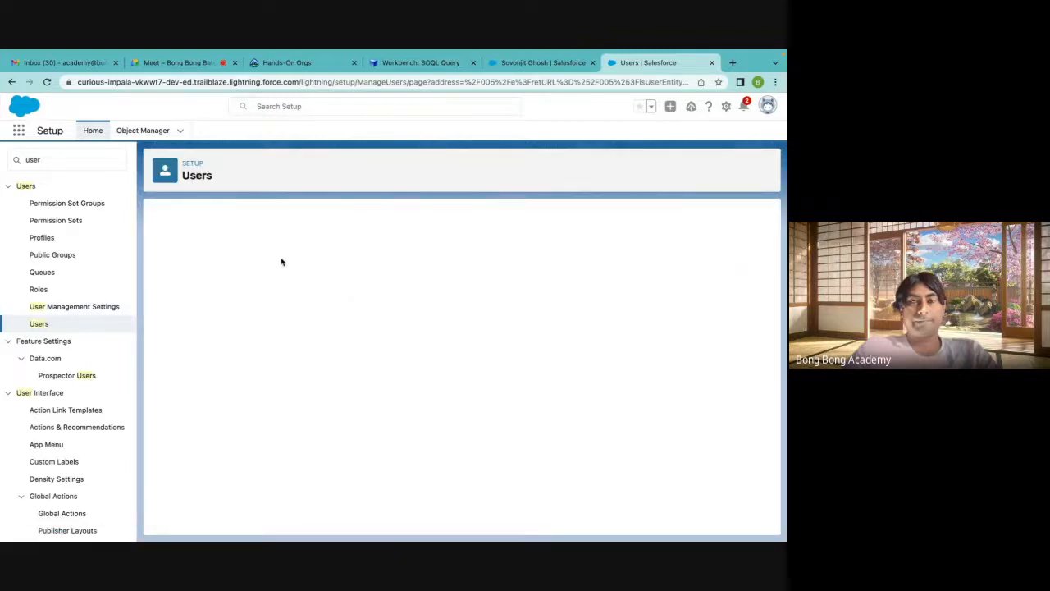
text(Normal)
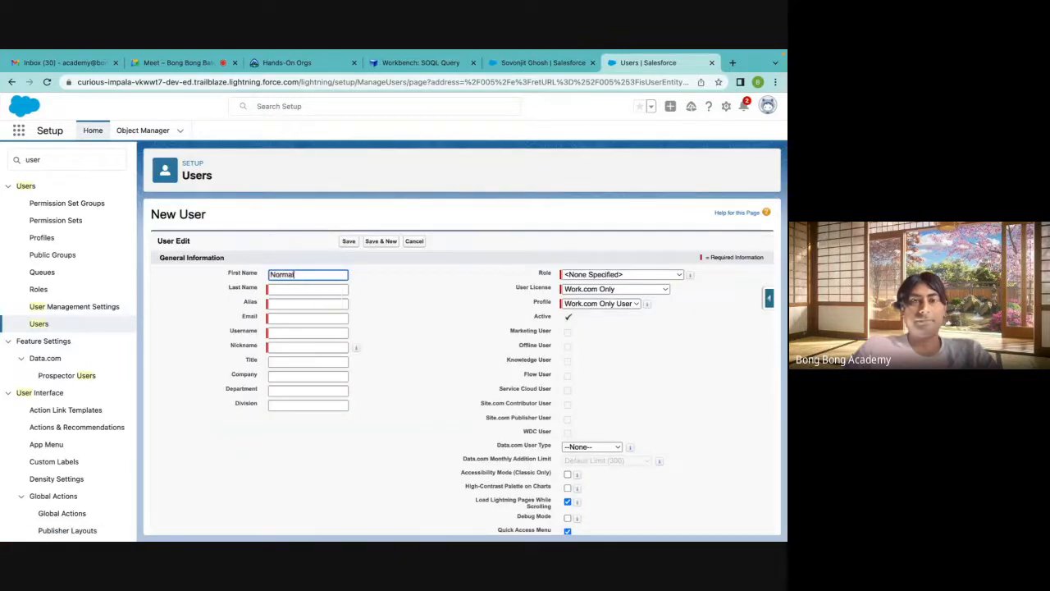
key(Tab)
text(r)
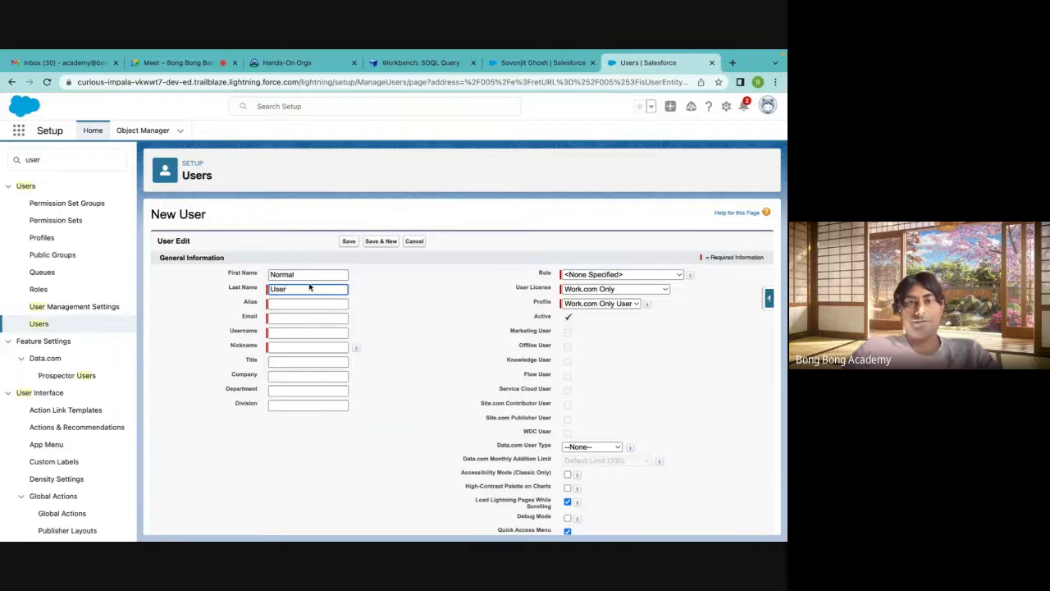
click(299, 319)
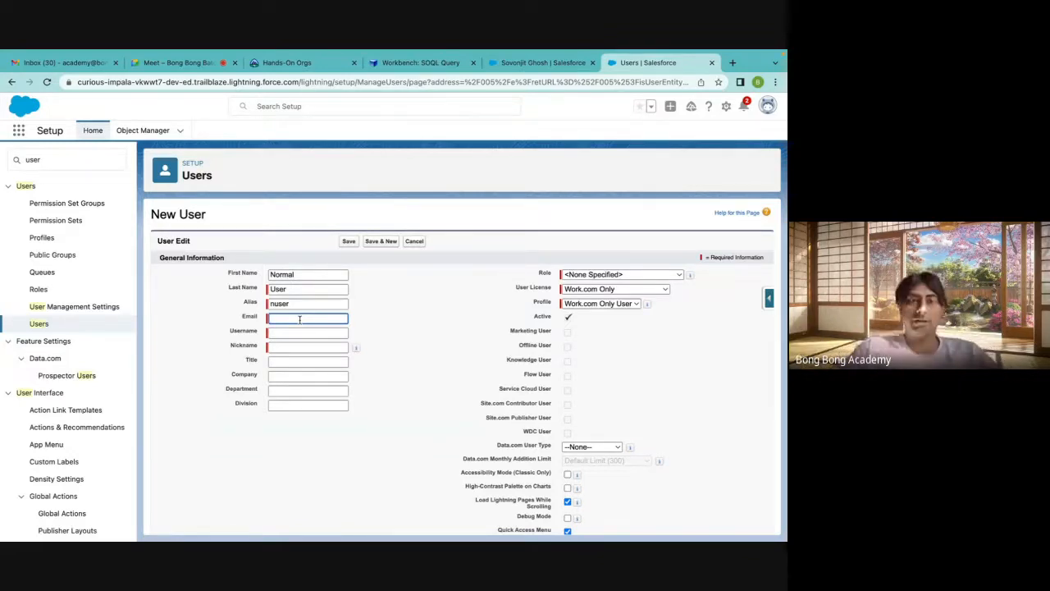
Step: Check the contact record, then type the new user's e-mail address into Username
click(286, 334)
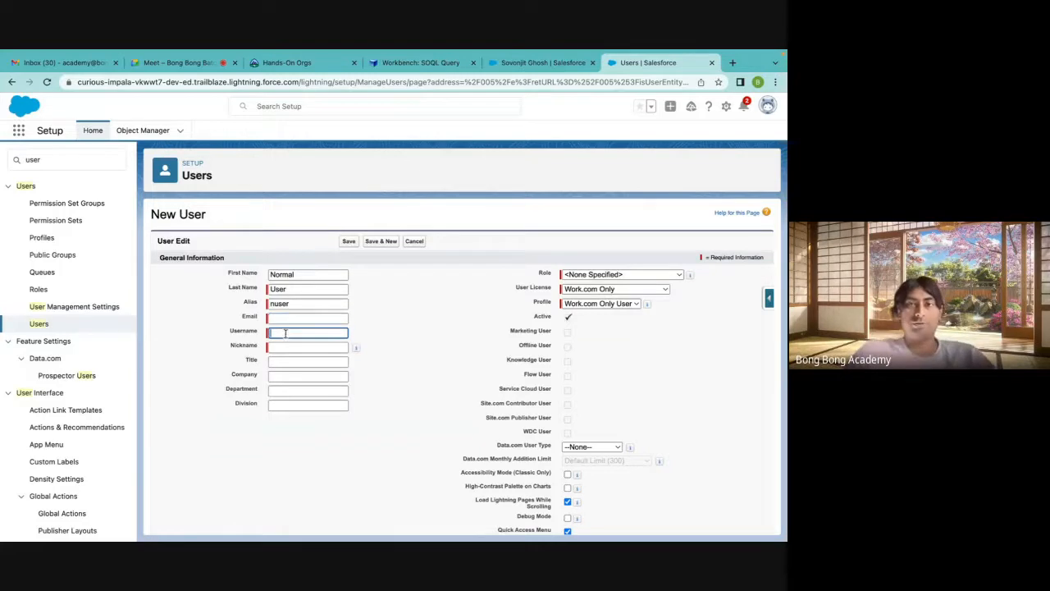
click(526, 70)
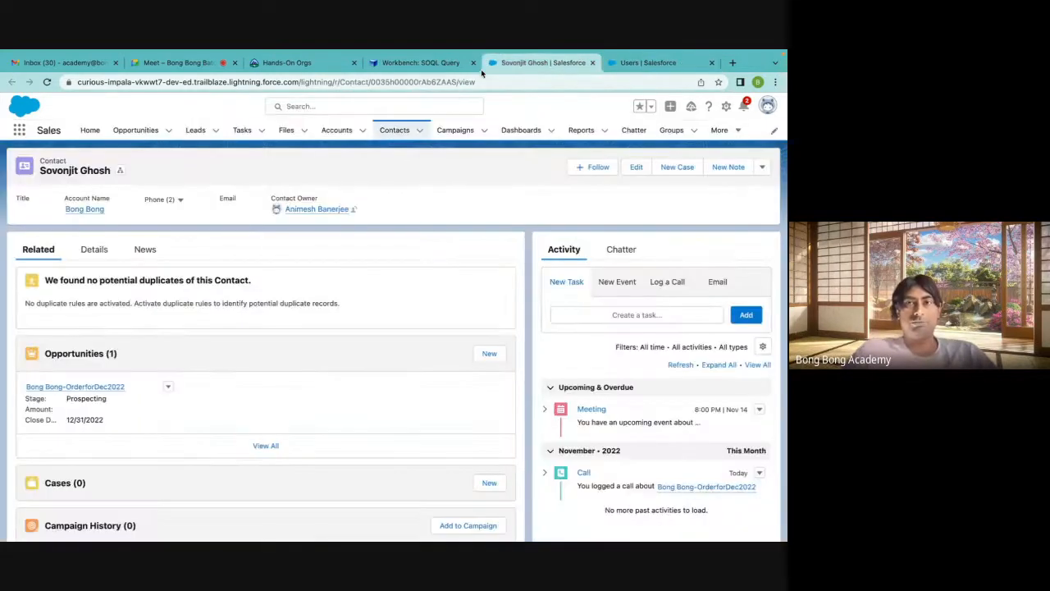
click(659, 68)
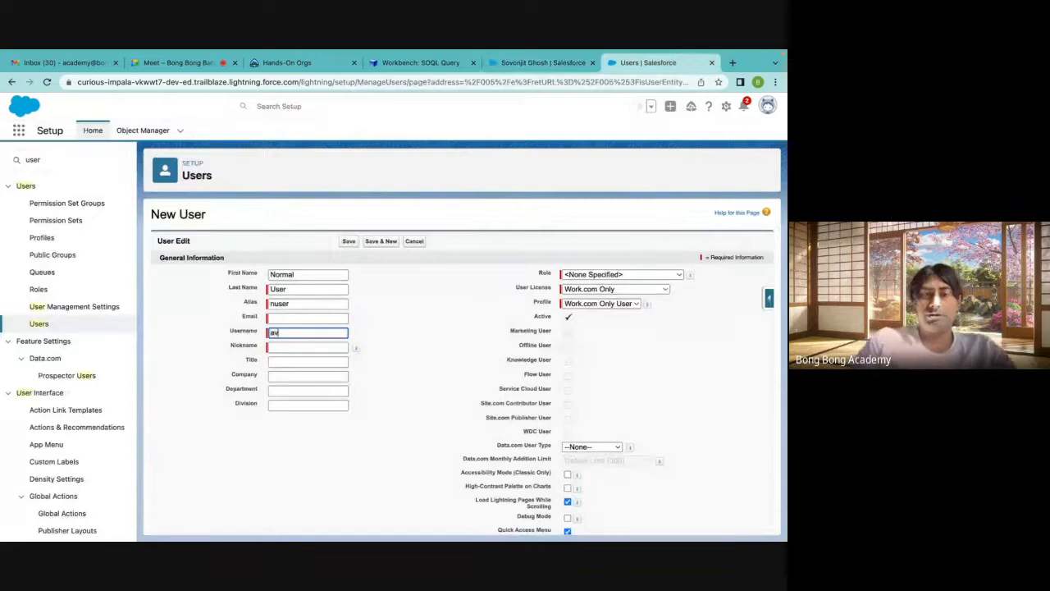
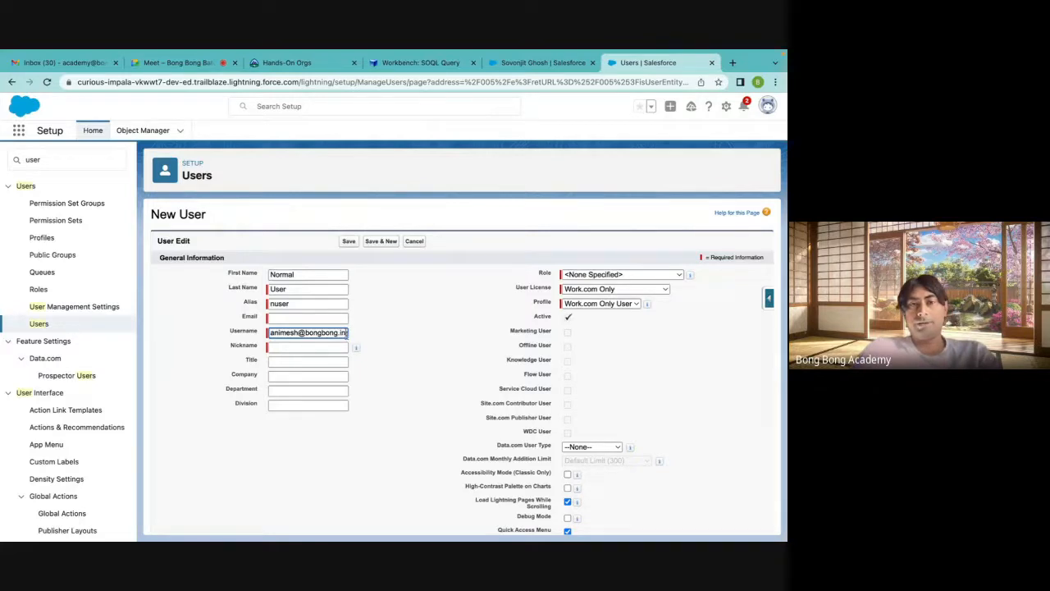
Step: Move the address from Username into the Email field, letting it auto-fill username and nickname
key(ctrl+a)
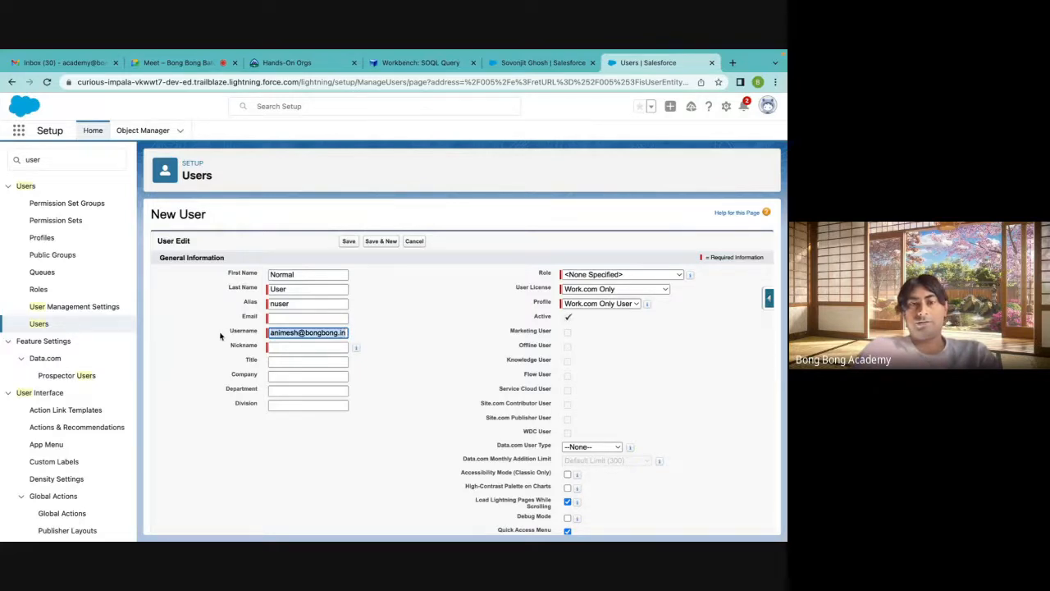
key(ctrl+x)
click(283, 316)
key(ctrl+v)
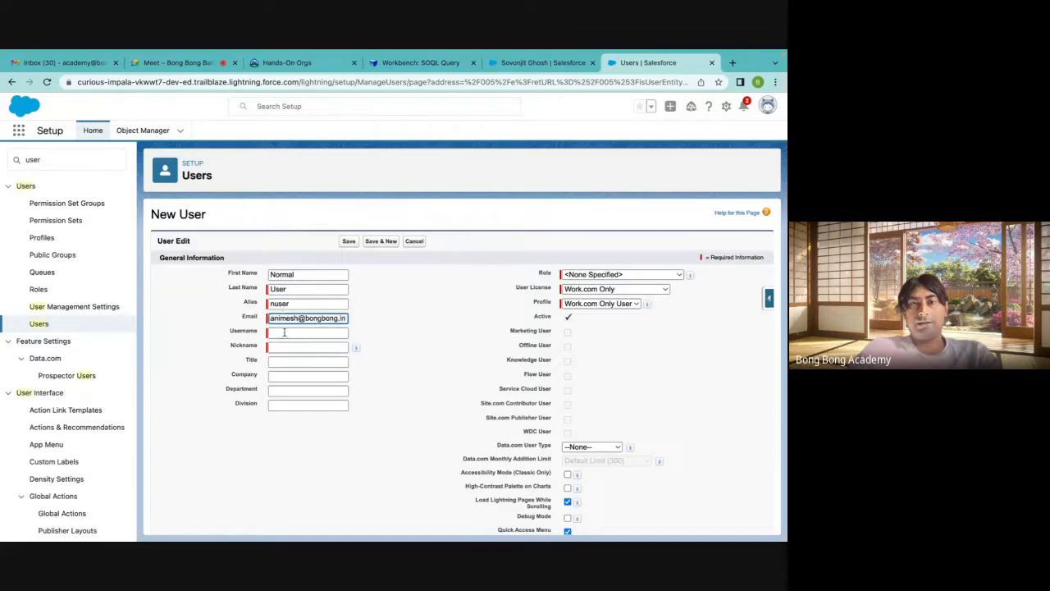
click(283, 334)
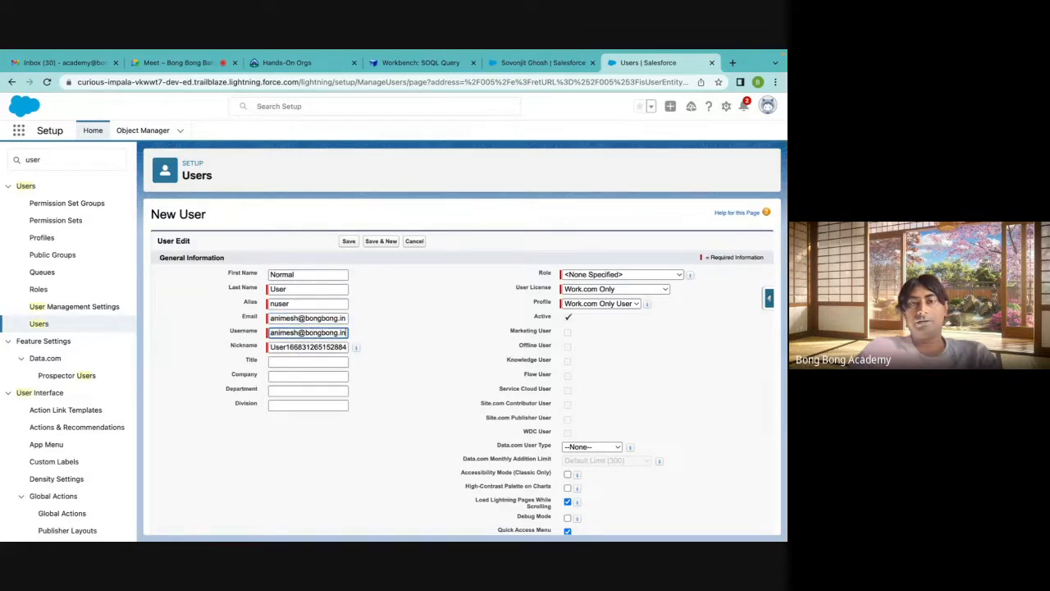
Step: Append '.batch' to the username, then paste the e-mail address over it
key(ctrl+a)
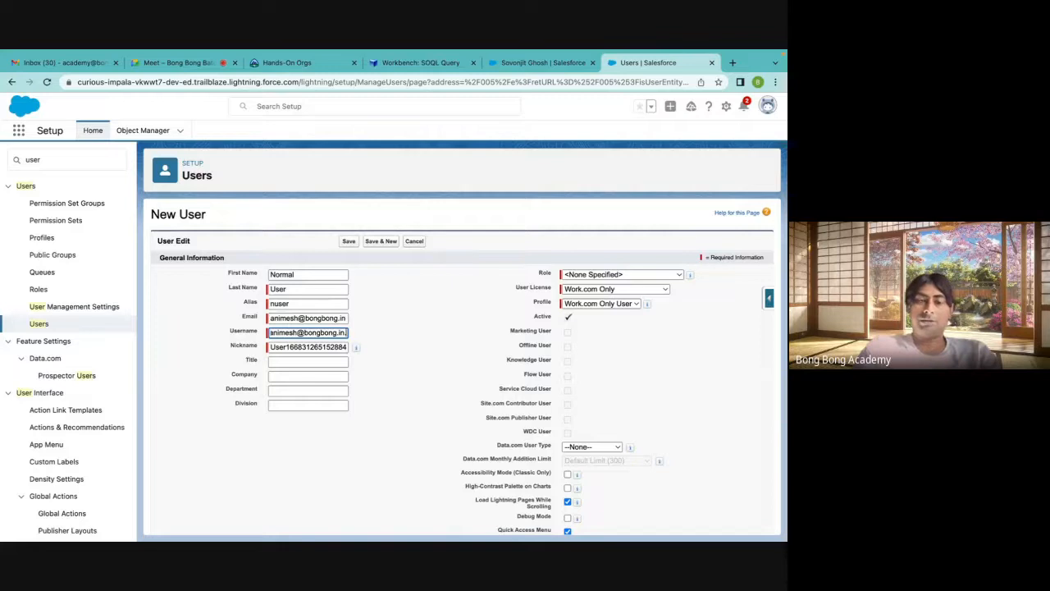
text(.batch23)
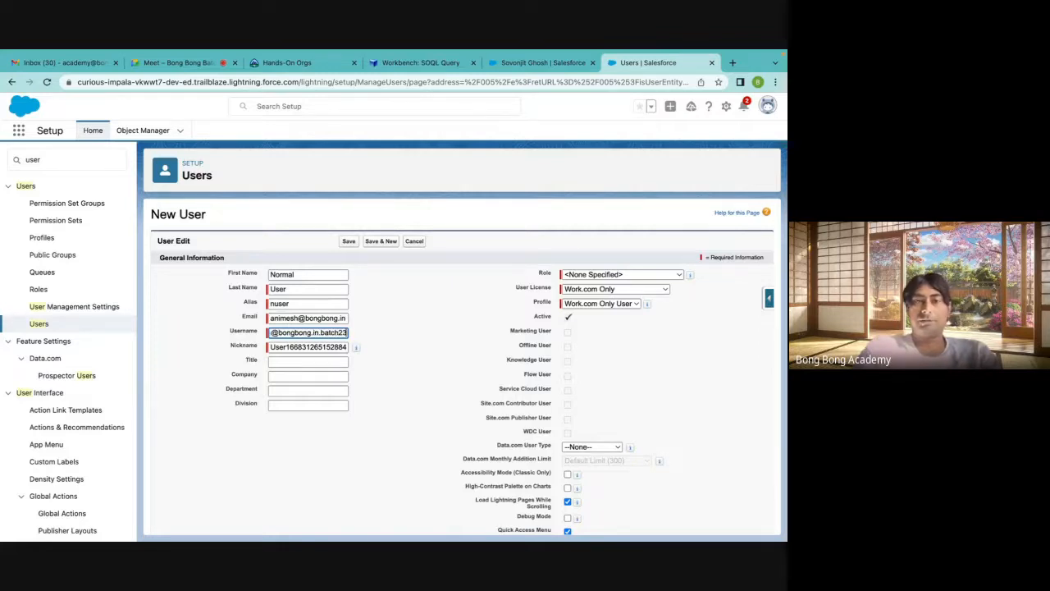
click(410, 312)
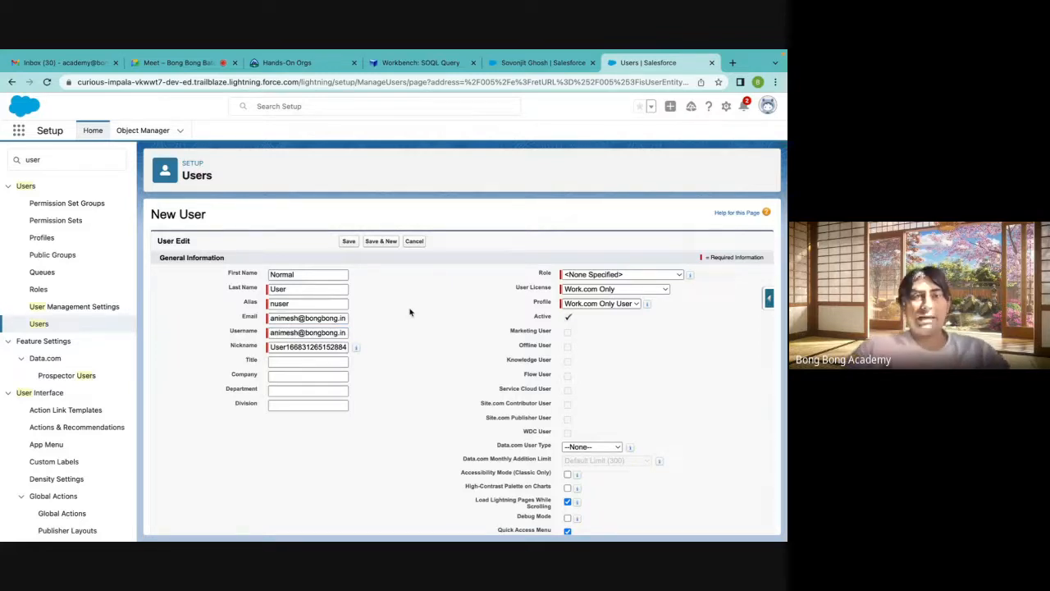
triple_click(279, 318)
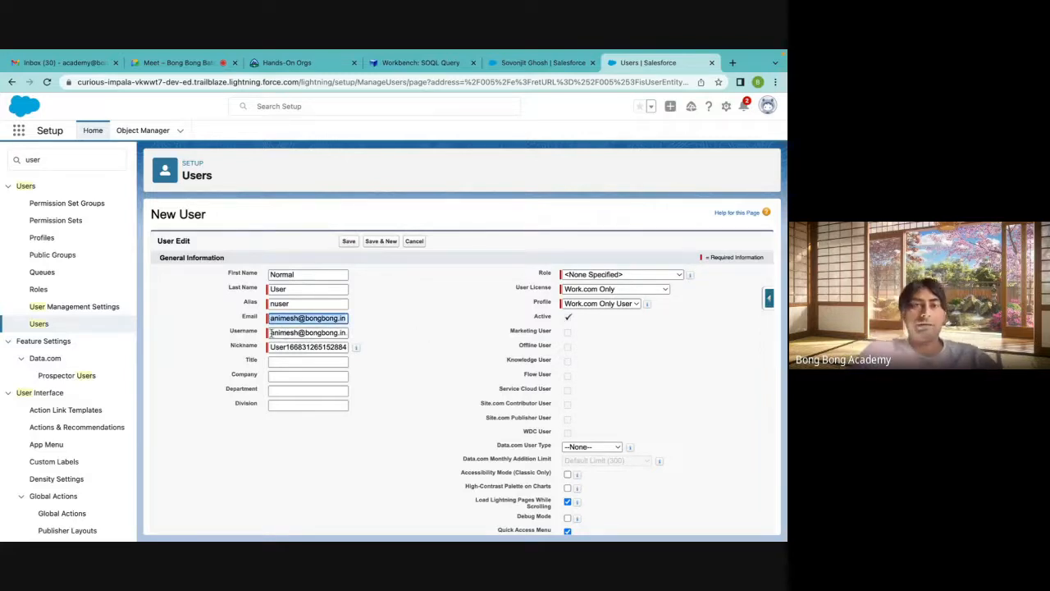
drag(273, 334, 399, 340)
key(ctrl+v)
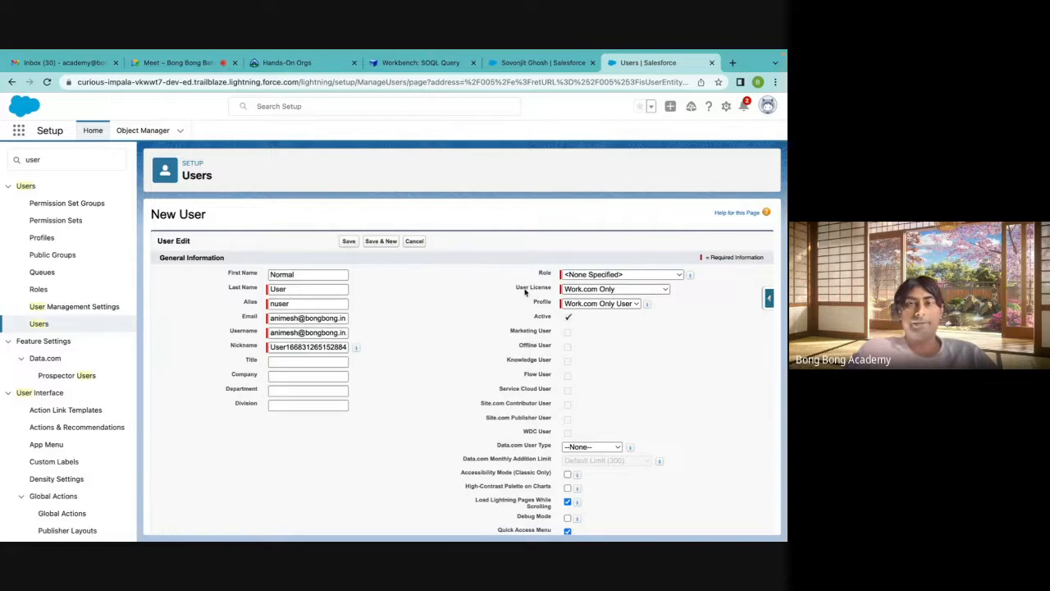
Step: Change the license from Work.com Only to Salesforce and choose the System Administrator profile
click(589, 290)
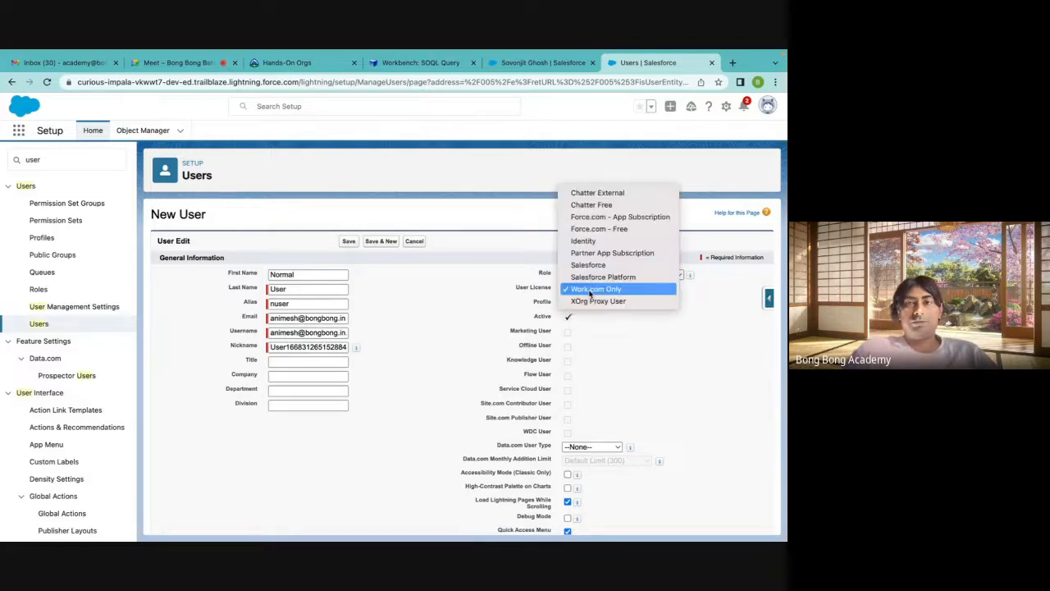
click(589, 291)
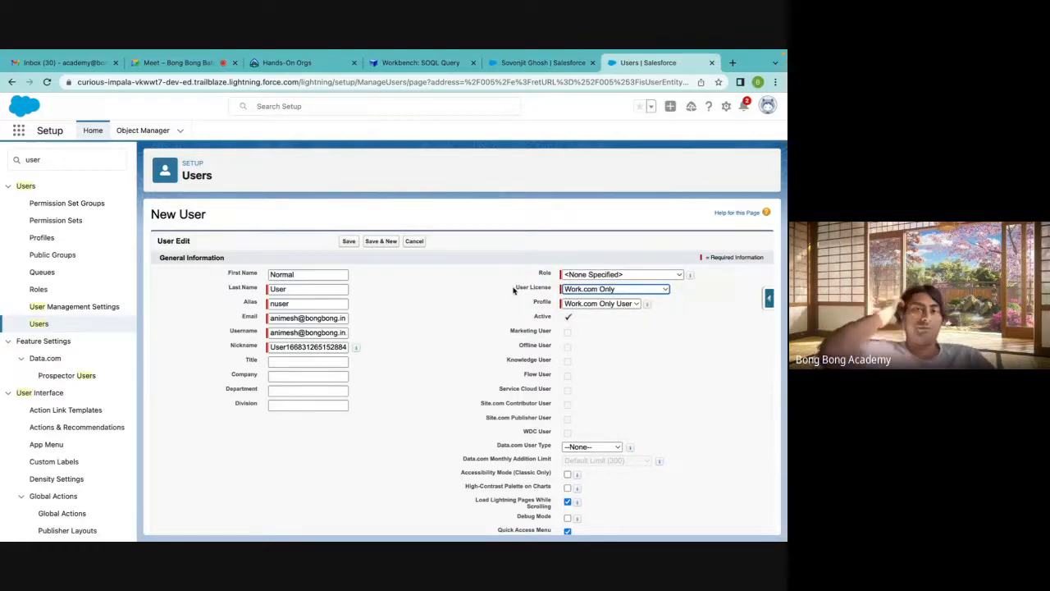
click(591, 293)
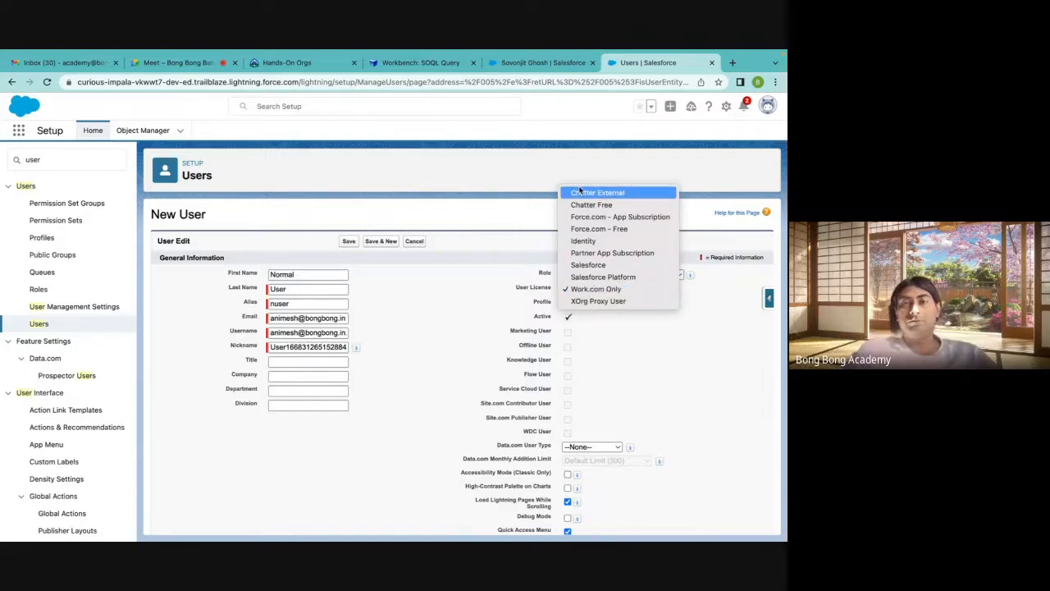
click(580, 265)
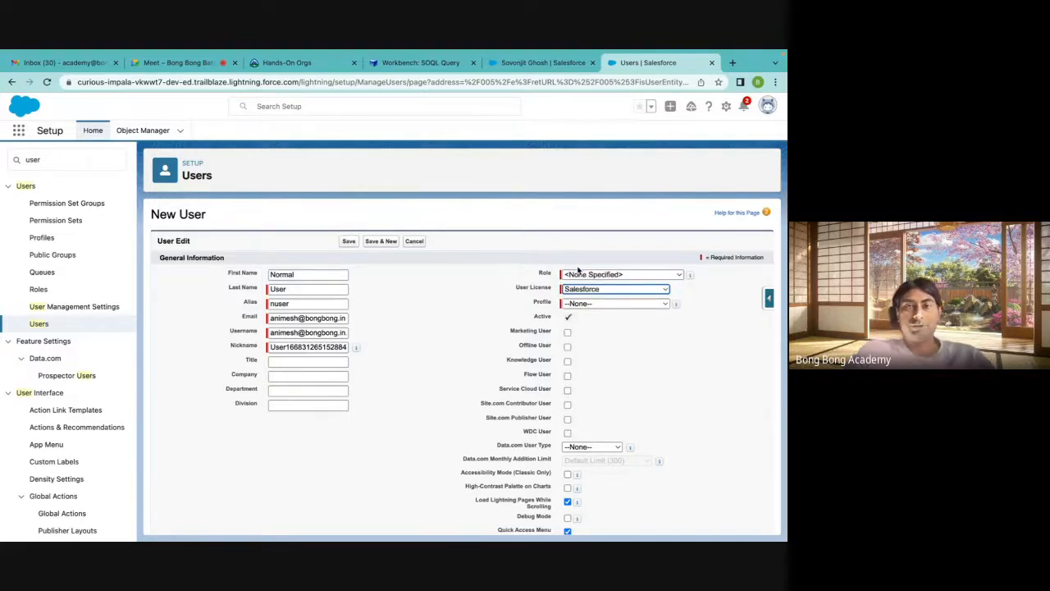
click(579, 291)
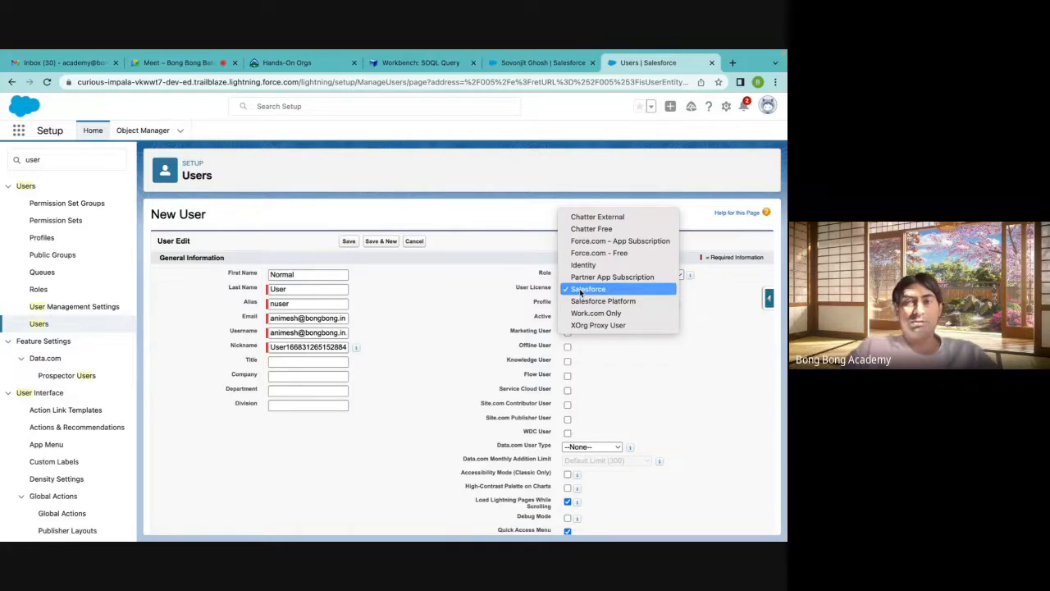
click(580, 290)
click(636, 303)
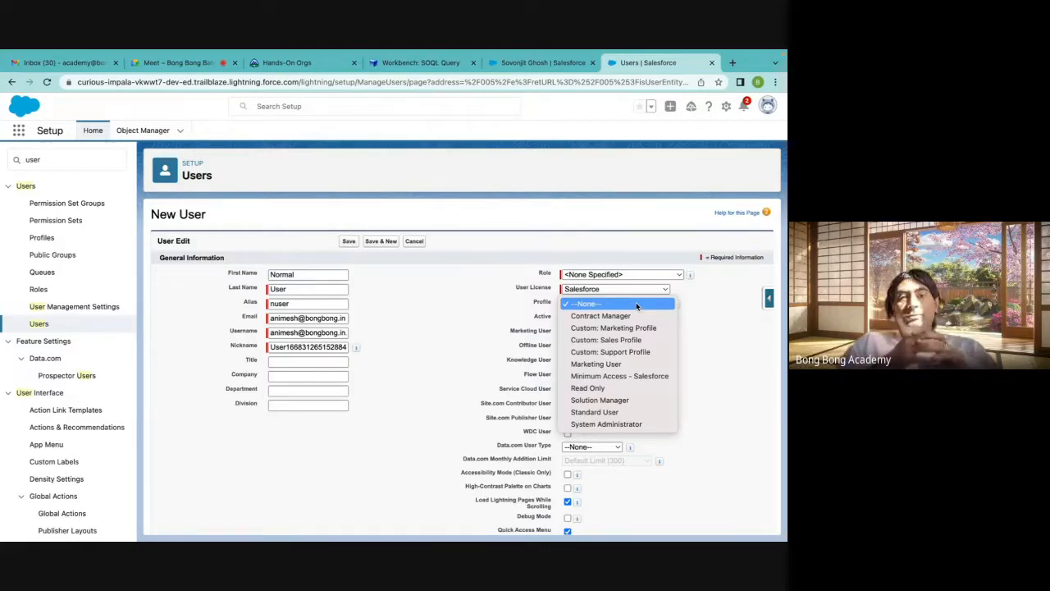
click(606, 425)
scroll(468, 330, down, 2)
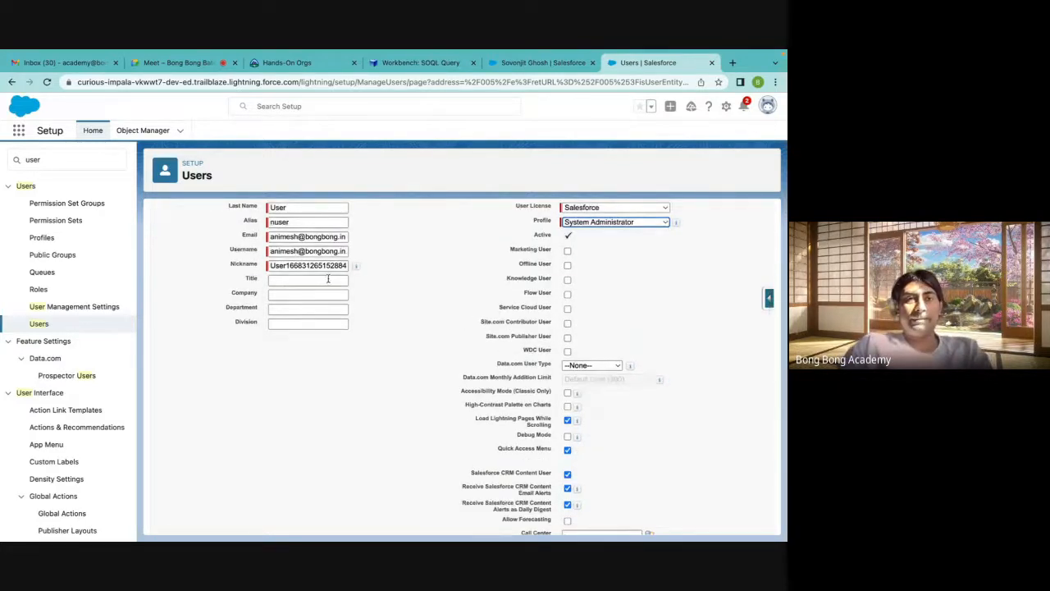
scroll(408, 376, up, 1)
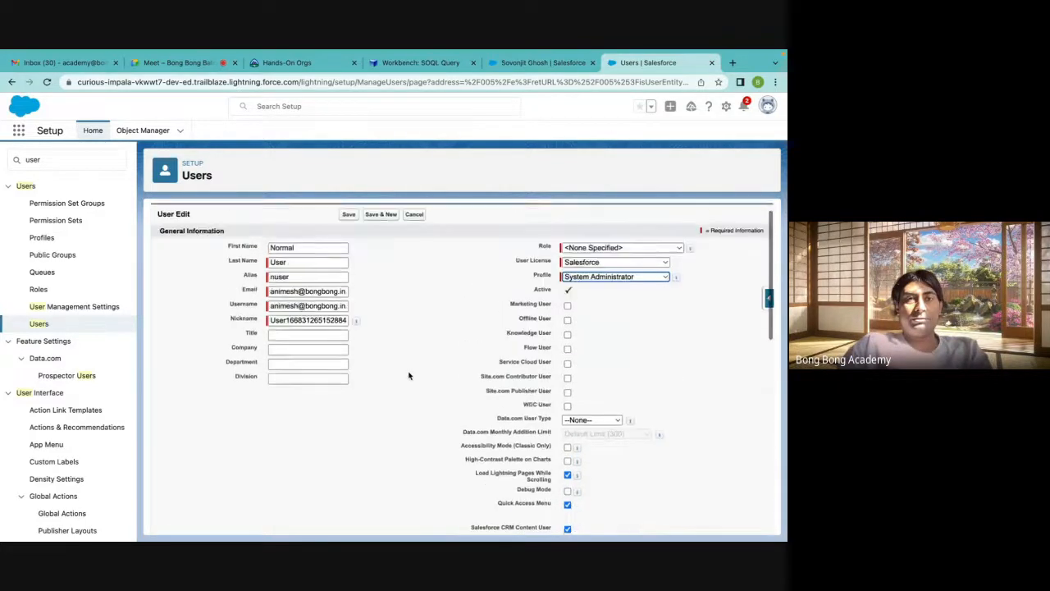
Step: Replace first name Normal with the user's first name and set last name Batch23
click(297, 249)
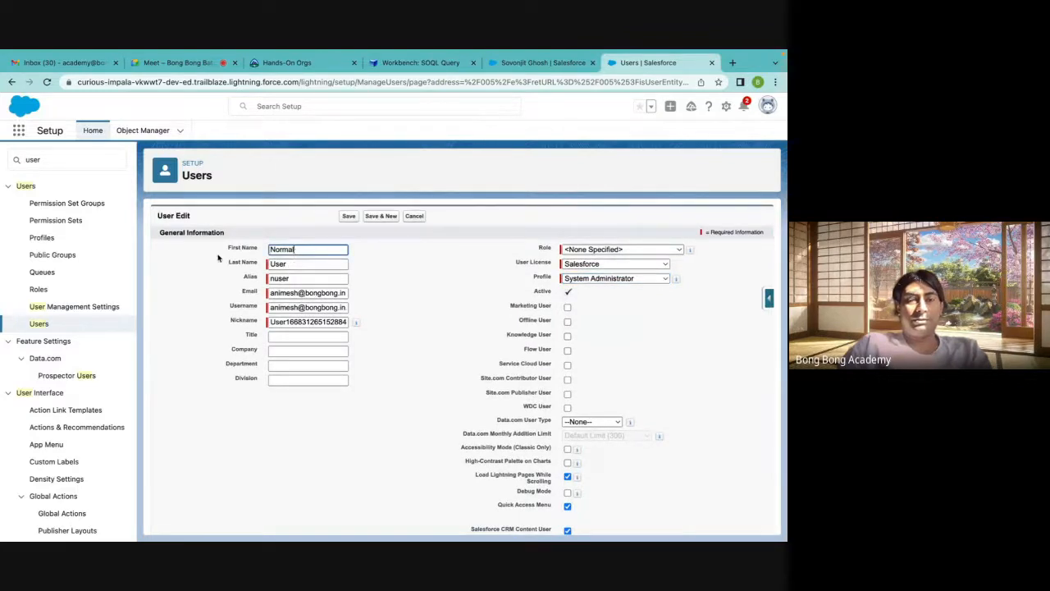
text(Aime)
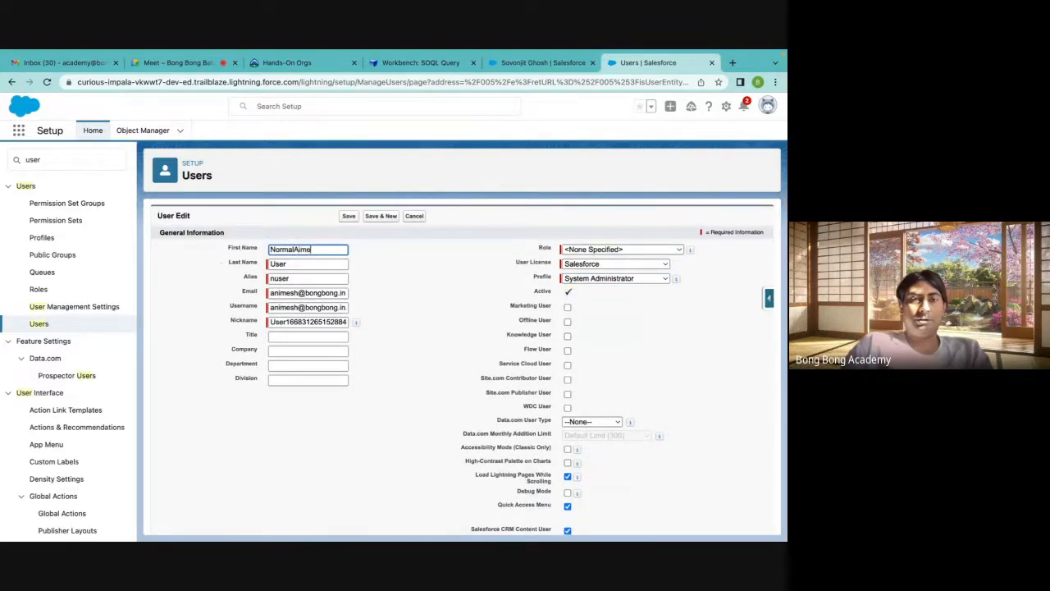
key(BackSpace)
key(BackSpace)
key(BackSpace)
key(BackSpace)
key(BackSpace)
key(BackSpace)
key(BackSpace)
key(BackSpace)
key(BackSpace)
text(Anim)
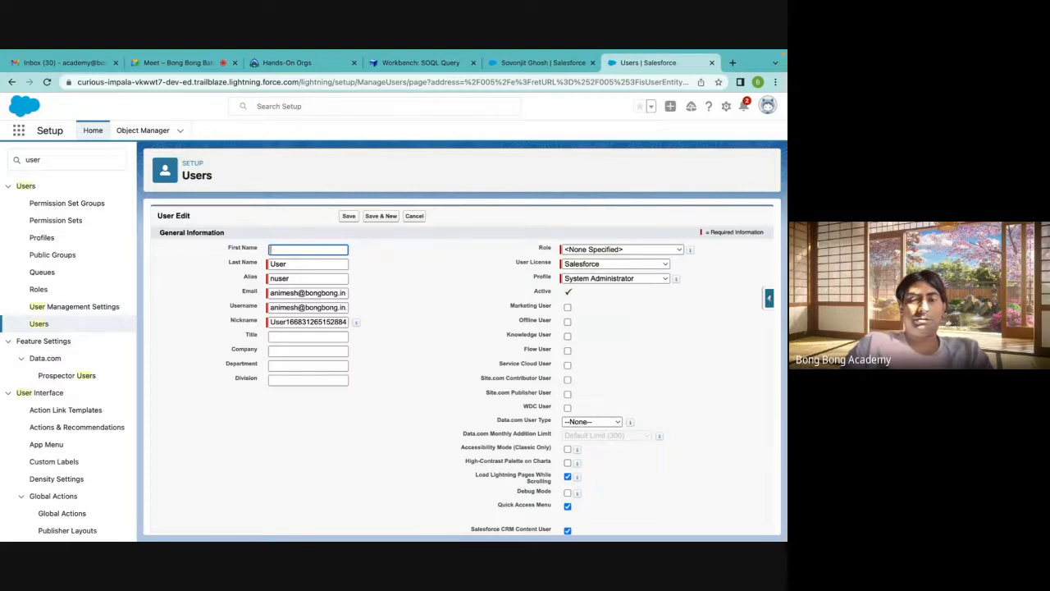
text(esh)
key(Tab)
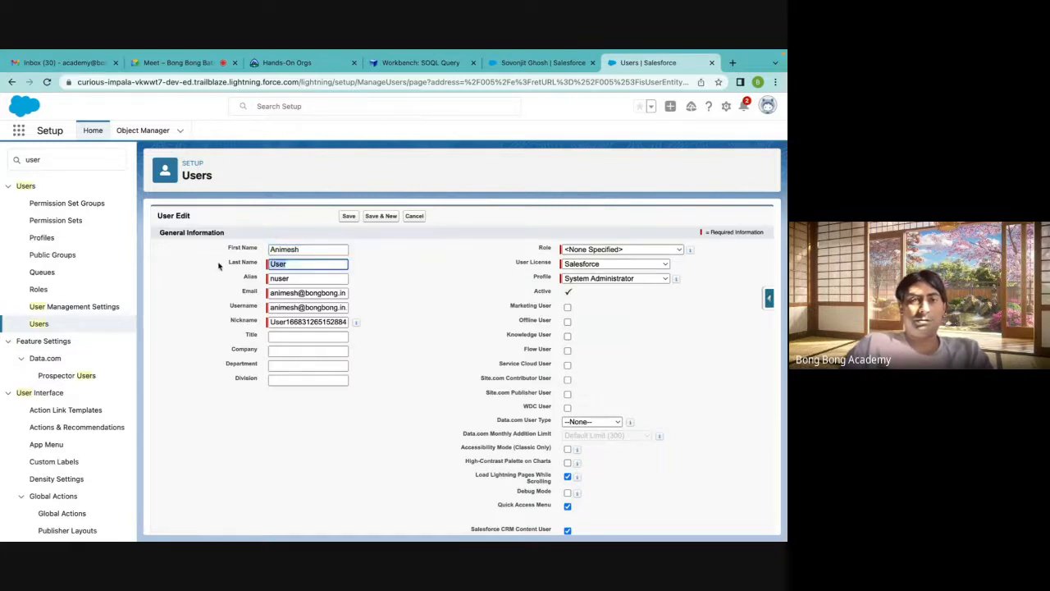
text(batch23)
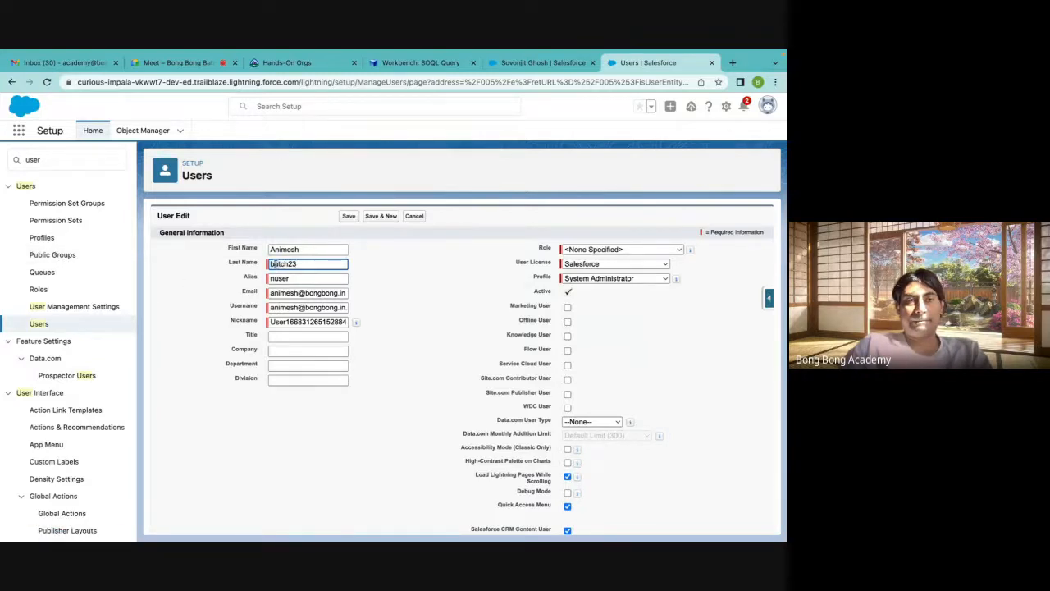
key(Delete)
text(B)
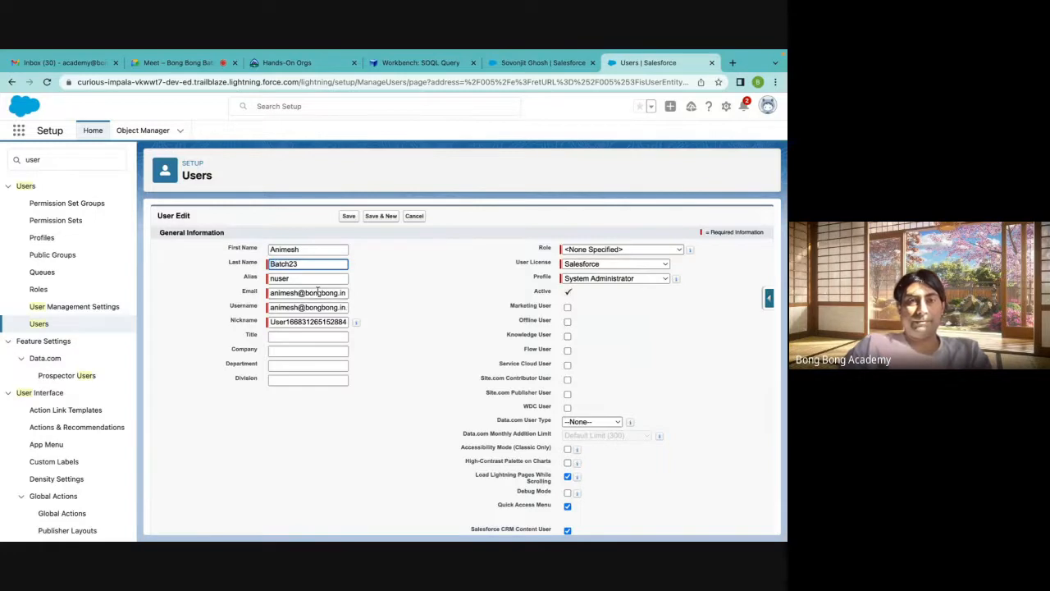
Step: Clear the nuser alias and enter a new alias based on the user's name
key(Tab)
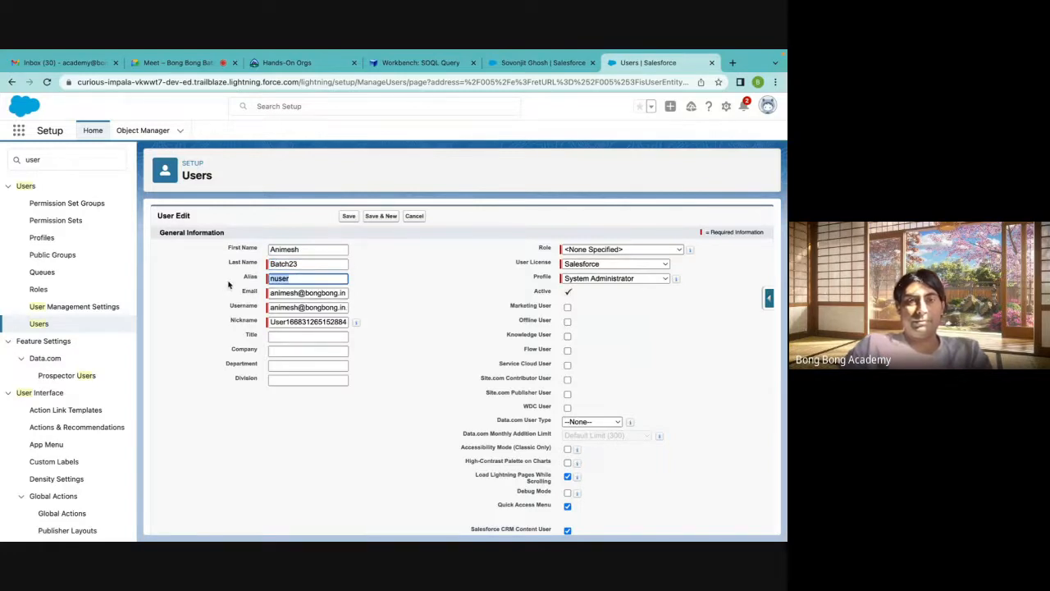
key(Delete)
click(305, 263)
click(298, 279)
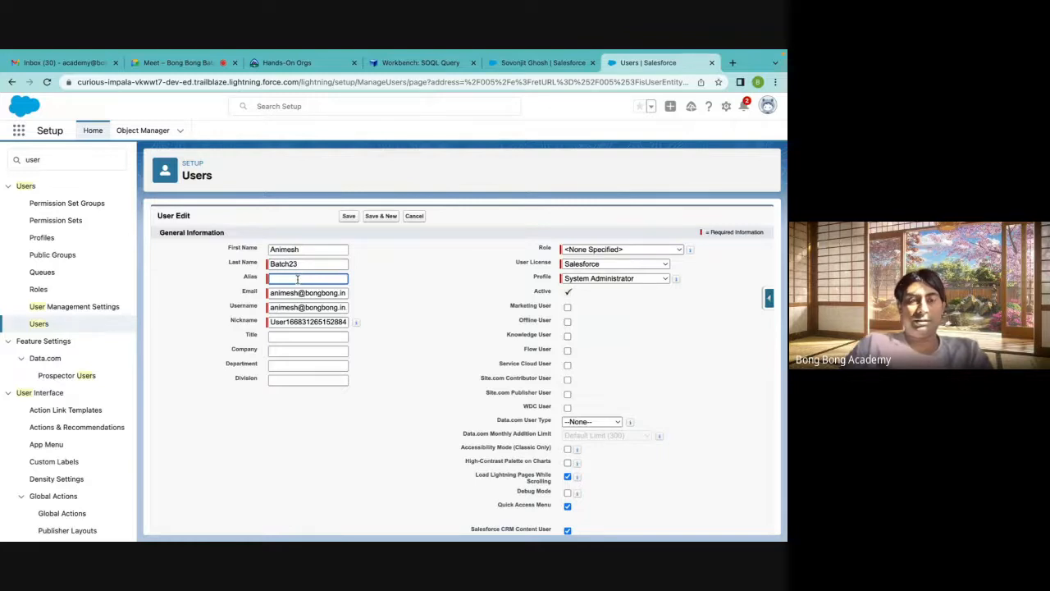
text(abane)
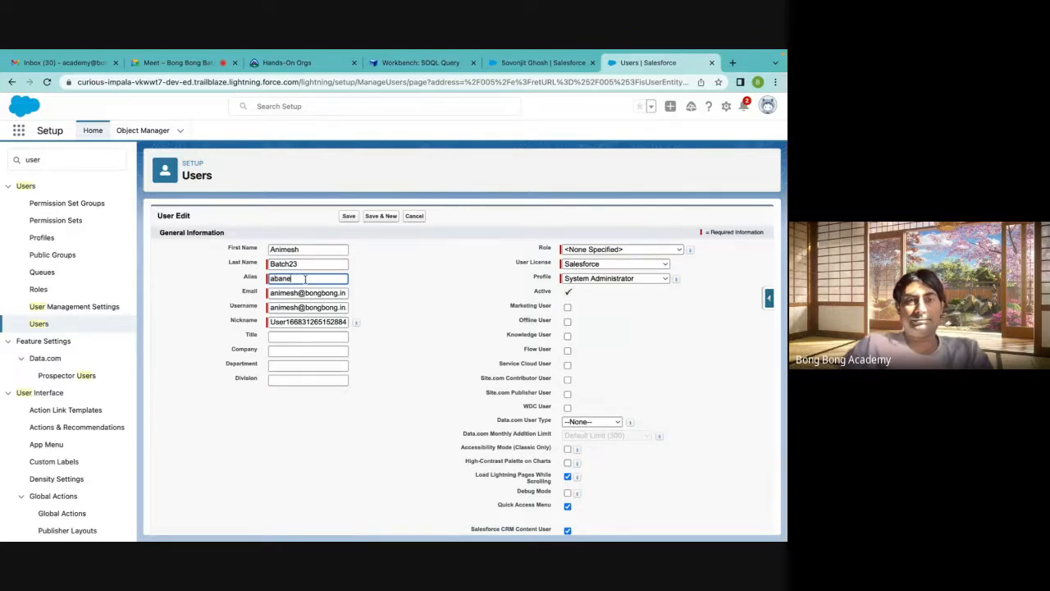
click(391, 286)
scroll(438, 364, down, 10)
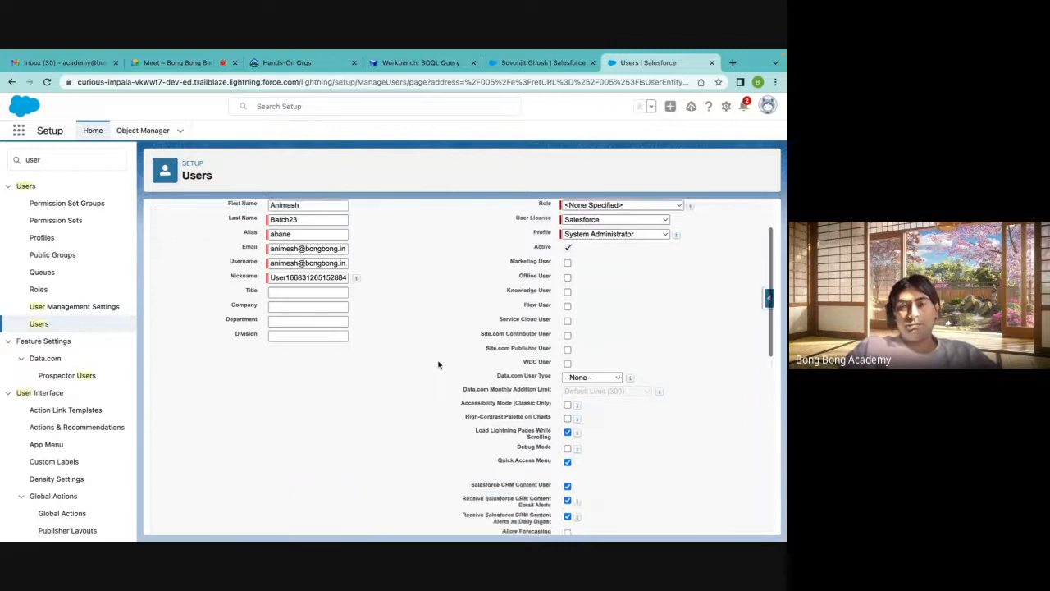
Step: Change the user's Time Zone from Pacific Standard Time to (GMT+05:30) India Standard Time (Asia/Kolkata)
click(348, 379)
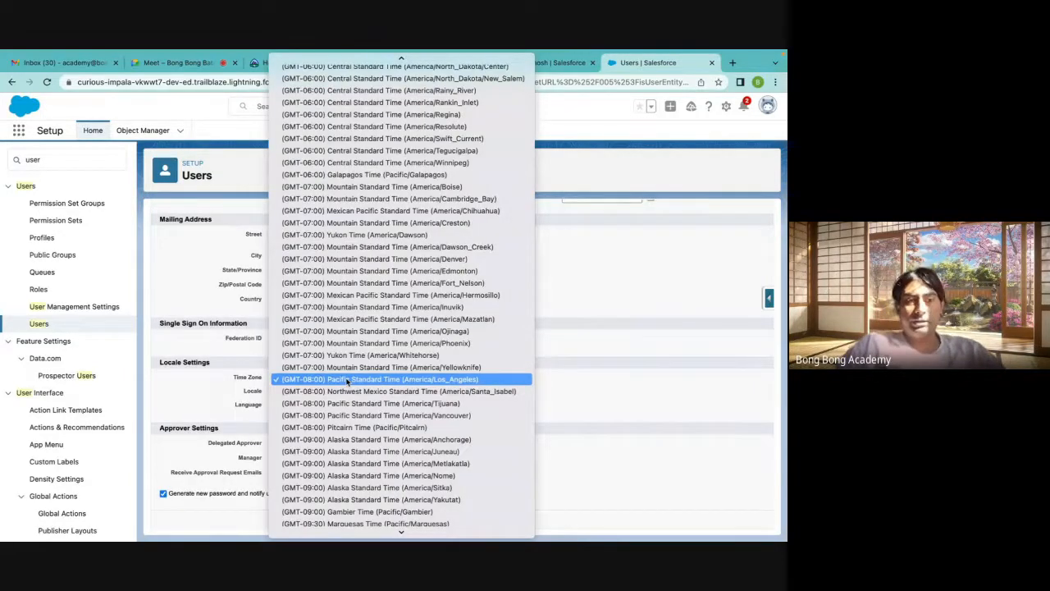
scroll(348, 381, up, 5)
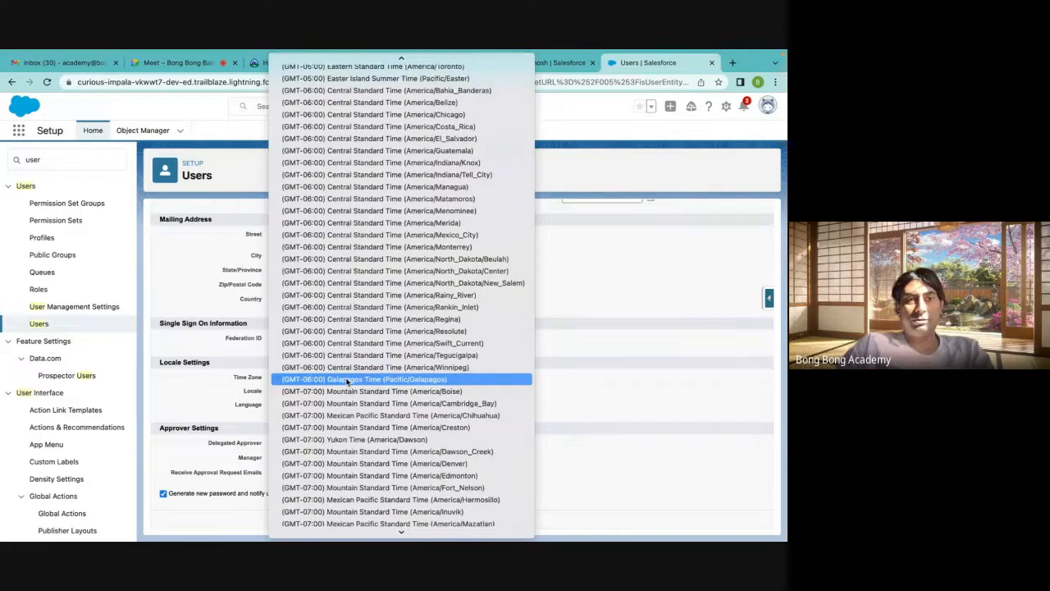
scroll(348, 382, down, 7)
scroll(325, 232, up, 10)
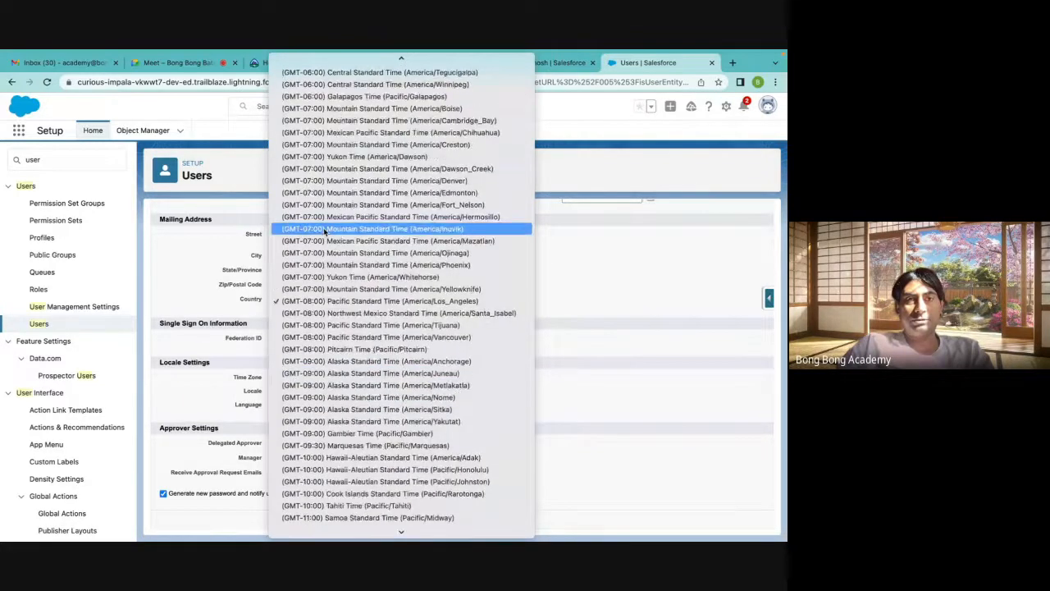
scroll(325, 232, up, 15)
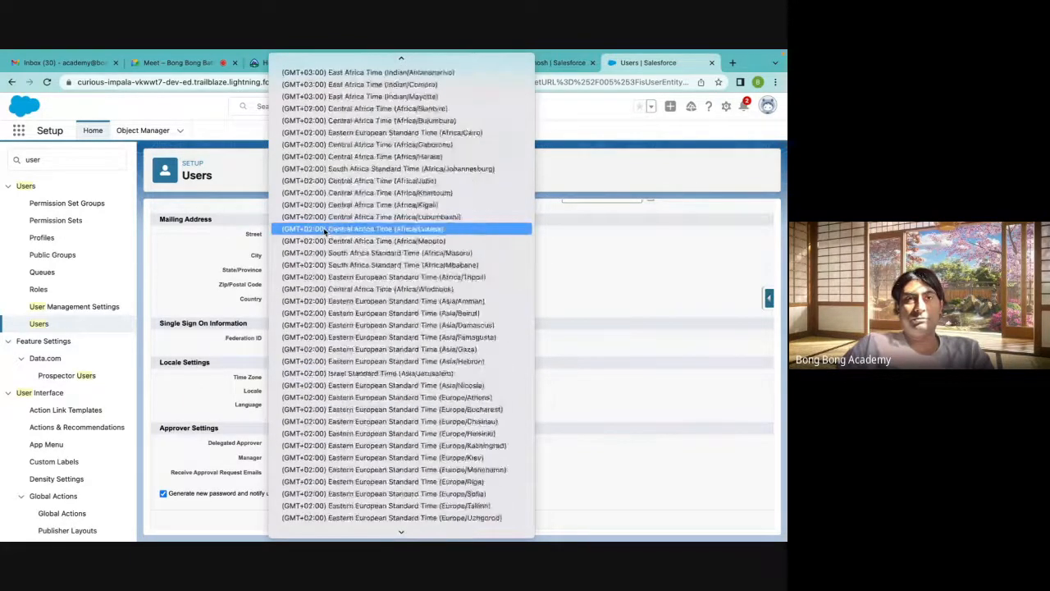
scroll(325, 232, up, 10)
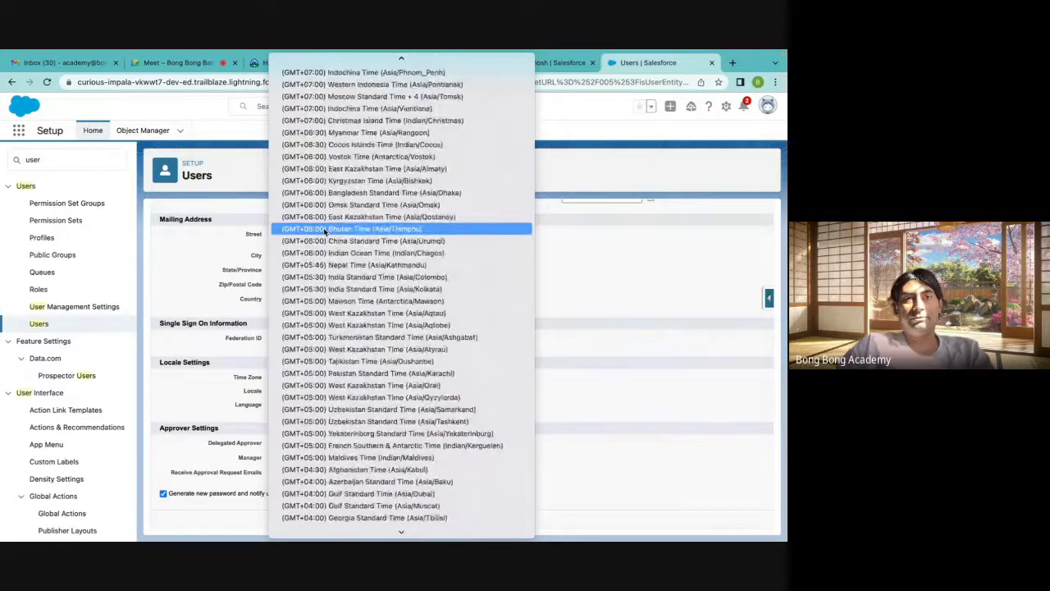
click(327, 289)
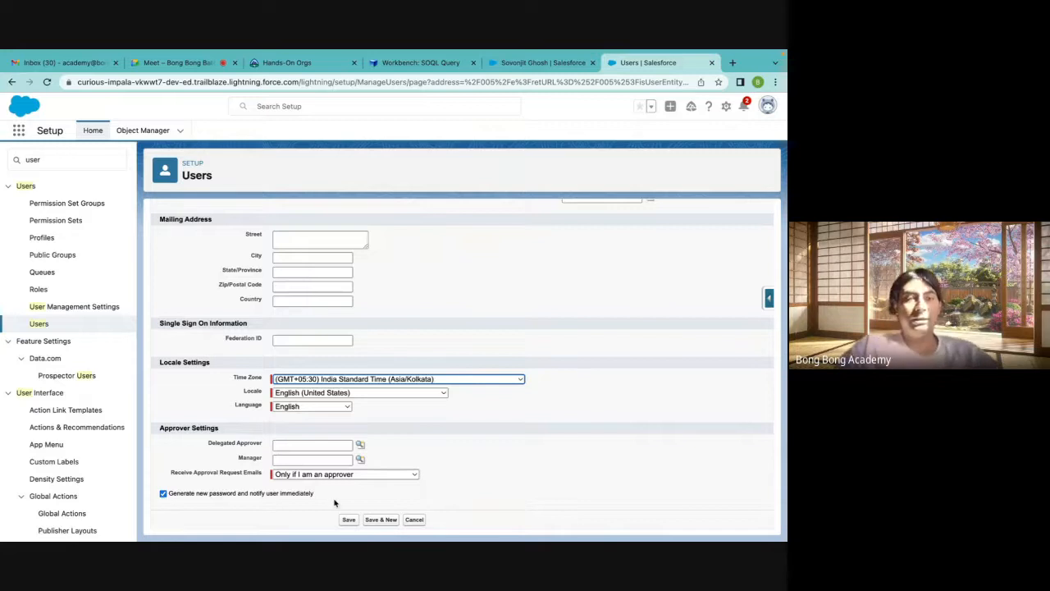
Step: Save the new System Administrator user Batch23 and return to the All Users list
click(348, 520)
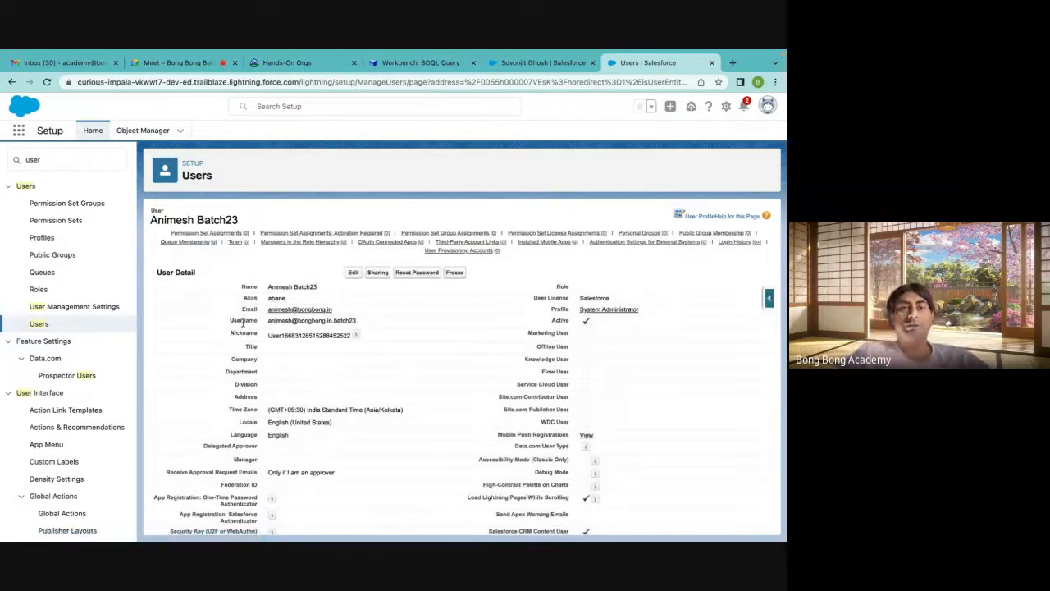
click(41, 325)
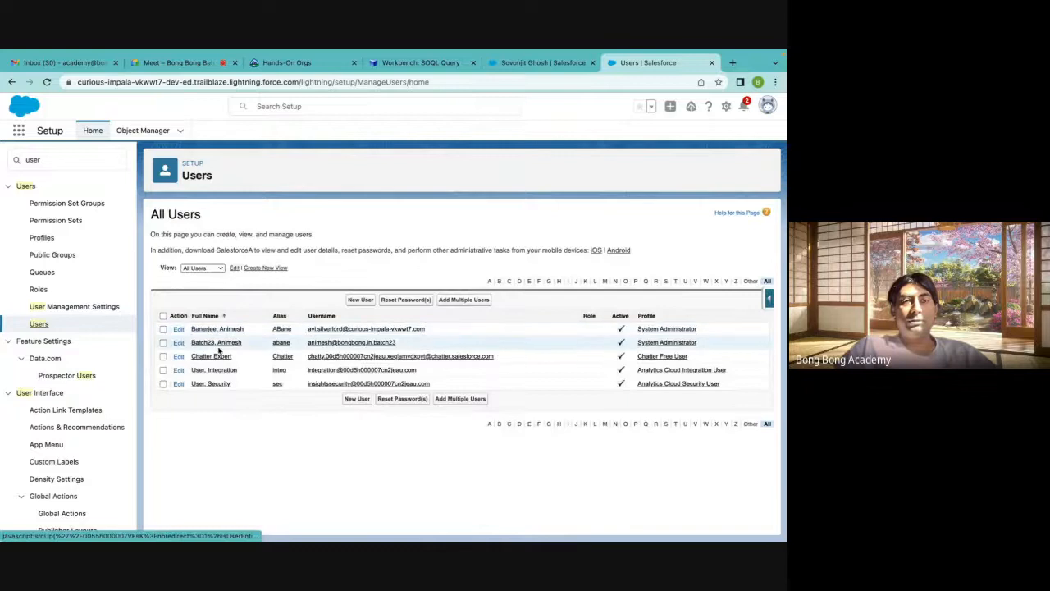
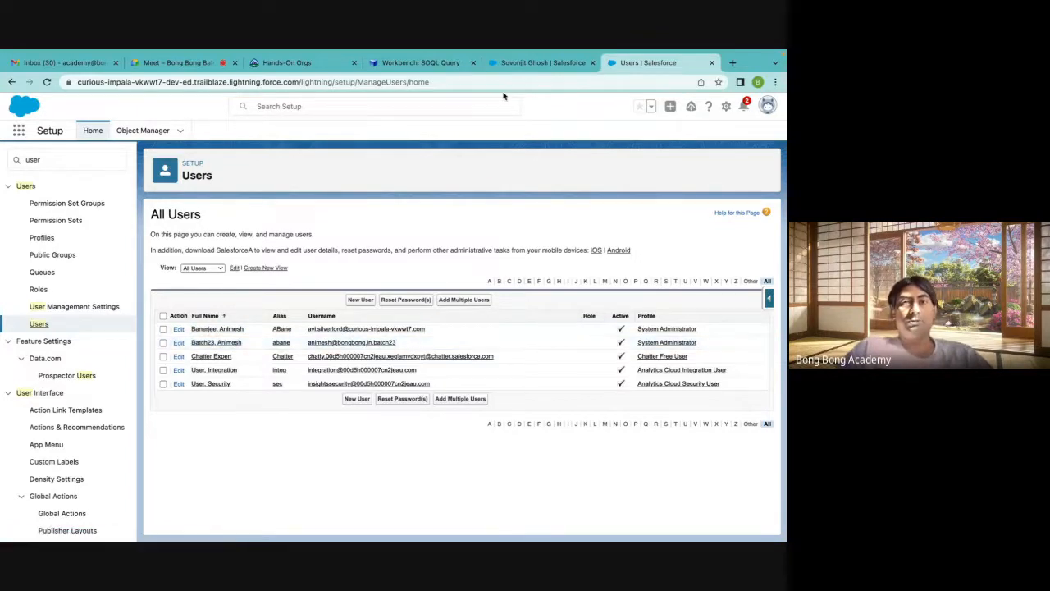
Step: In the refreshed Gmail inbox, open the 'Your Developer Edition Login Information' email
click(514, 66)
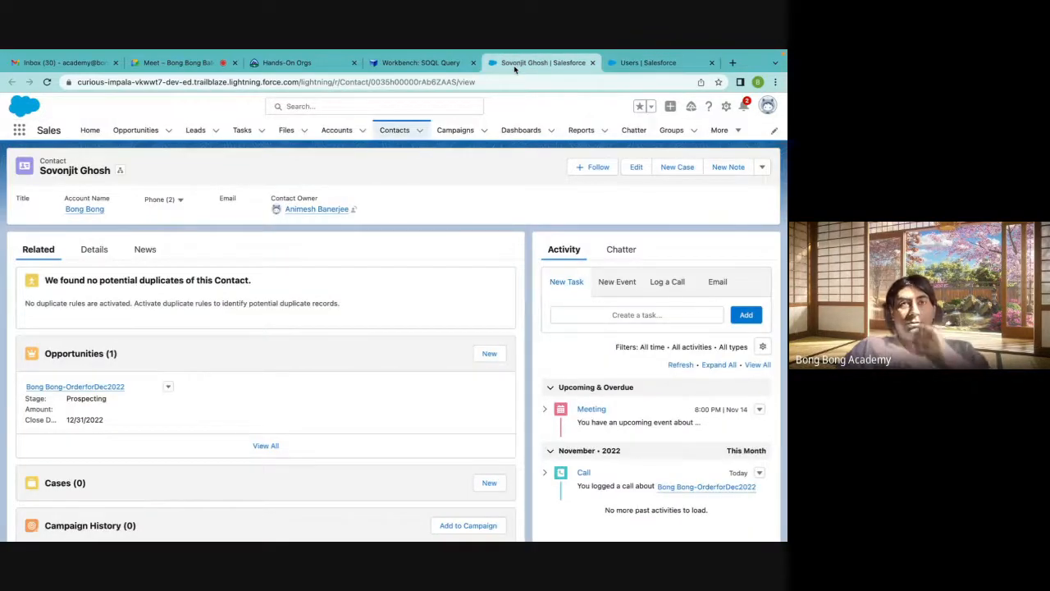
click(291, 62)
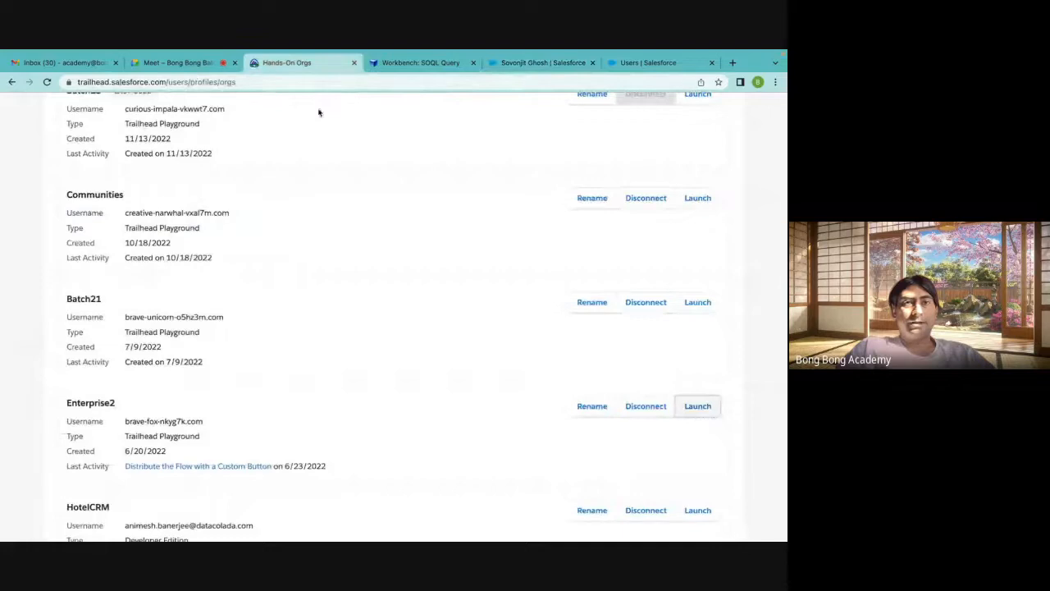
click(70, 62)
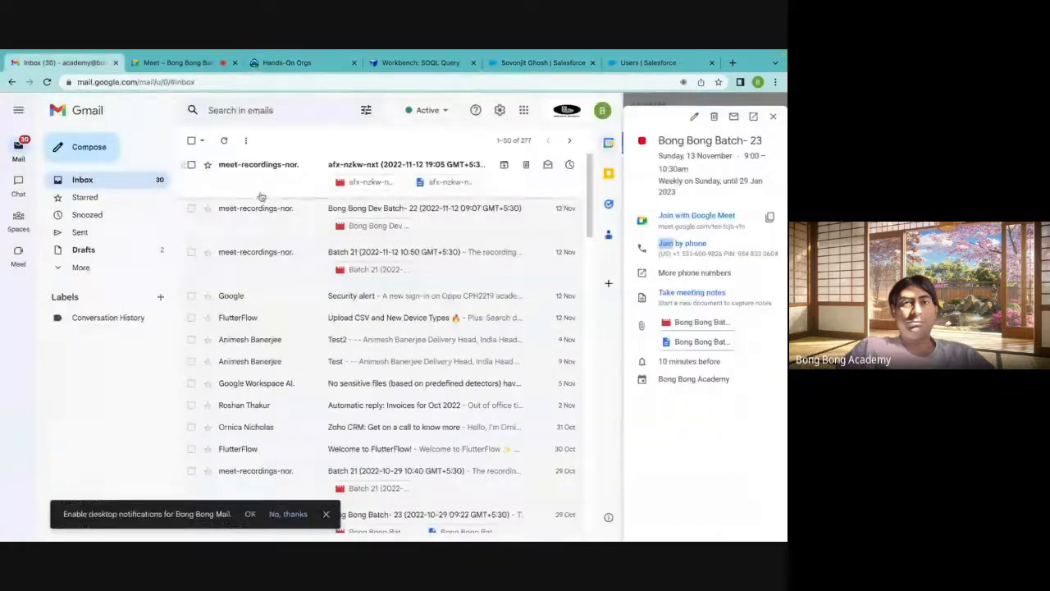
click(101, 180)
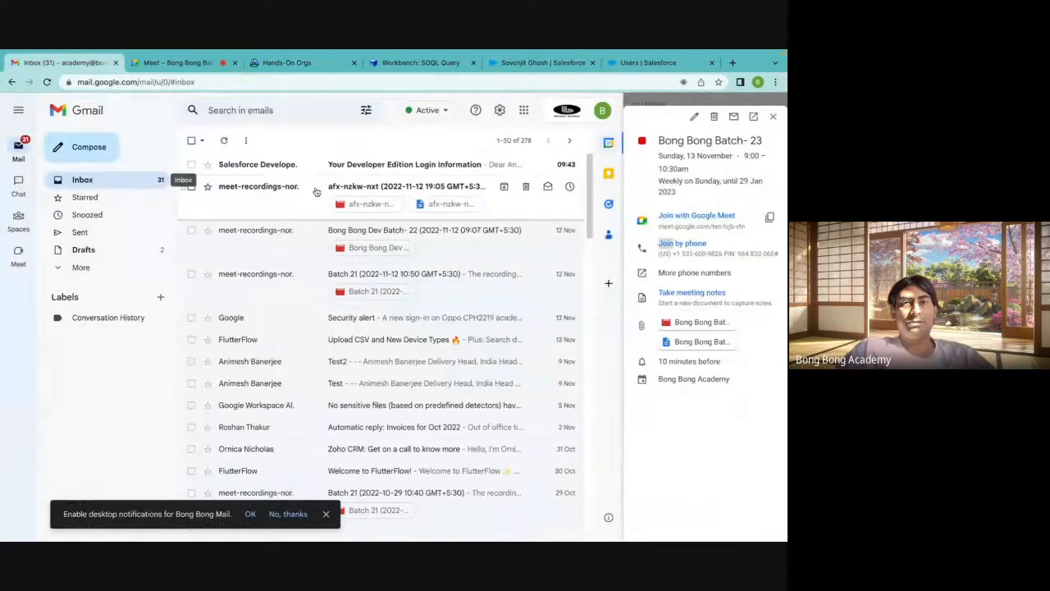
click(316, 165)
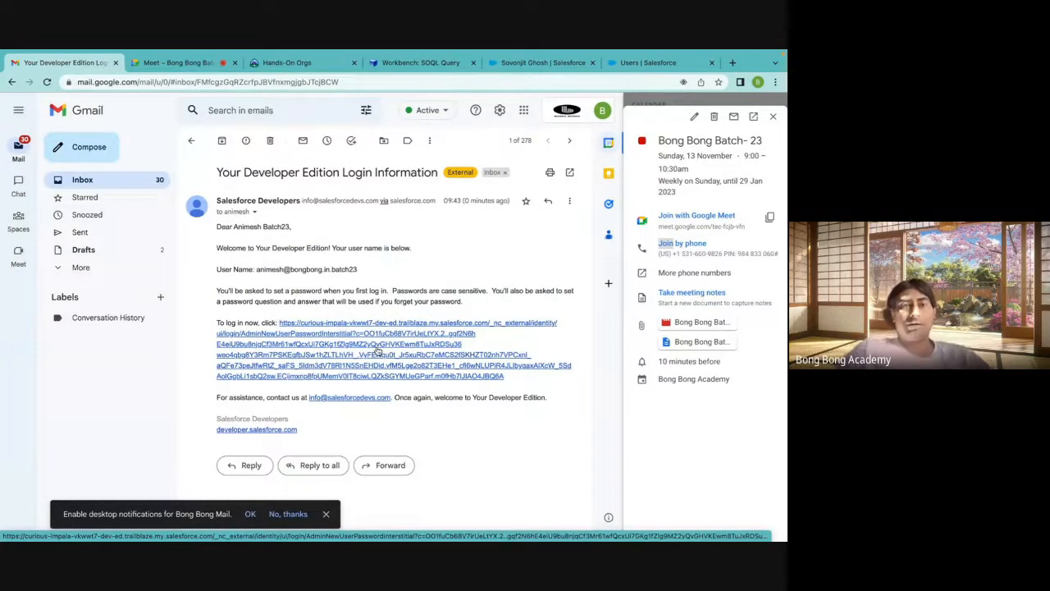
Step: Follow the email's login link, reset the password and enter a matching confirmation
click(377, 350)
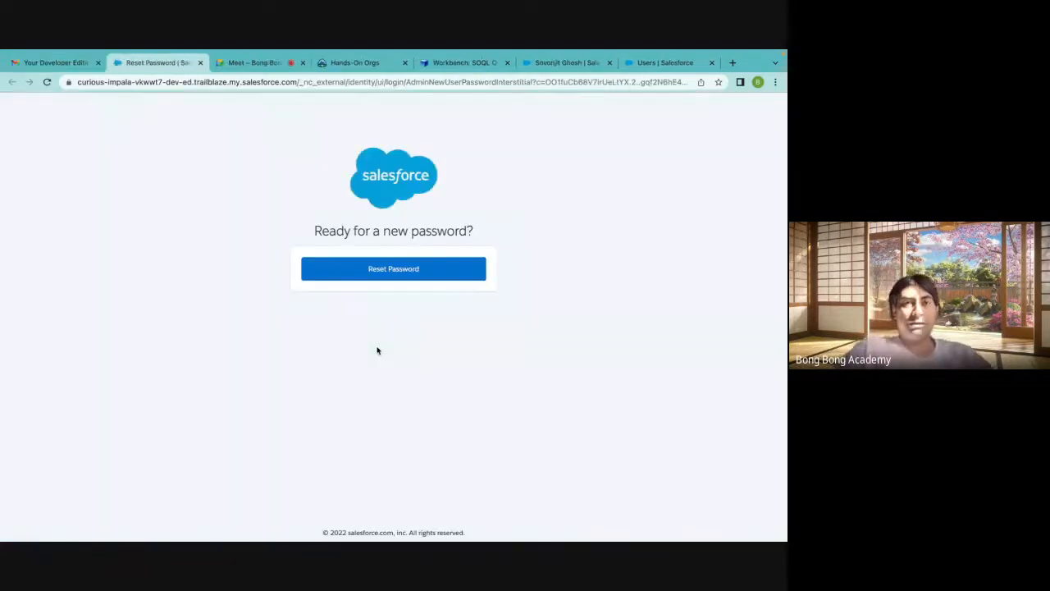
click(382, 271)
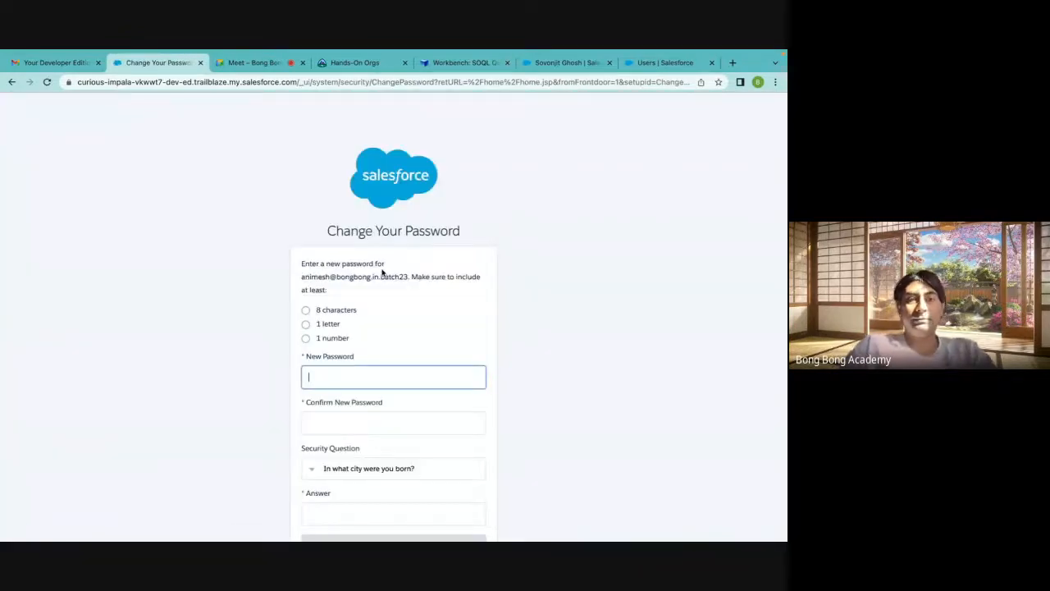
text(•••••)
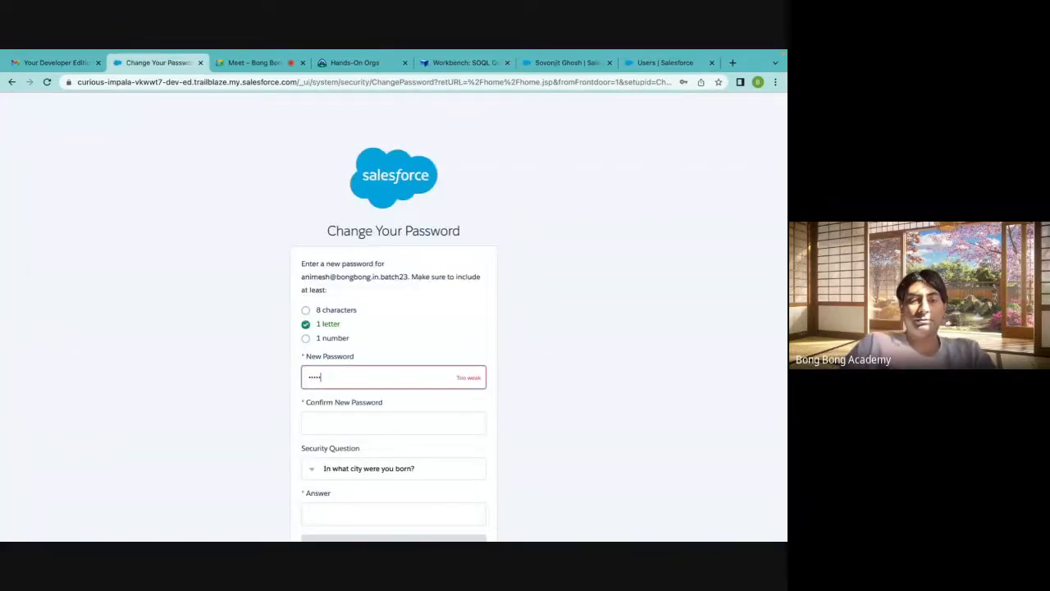
text(••••••)
key(Tab)
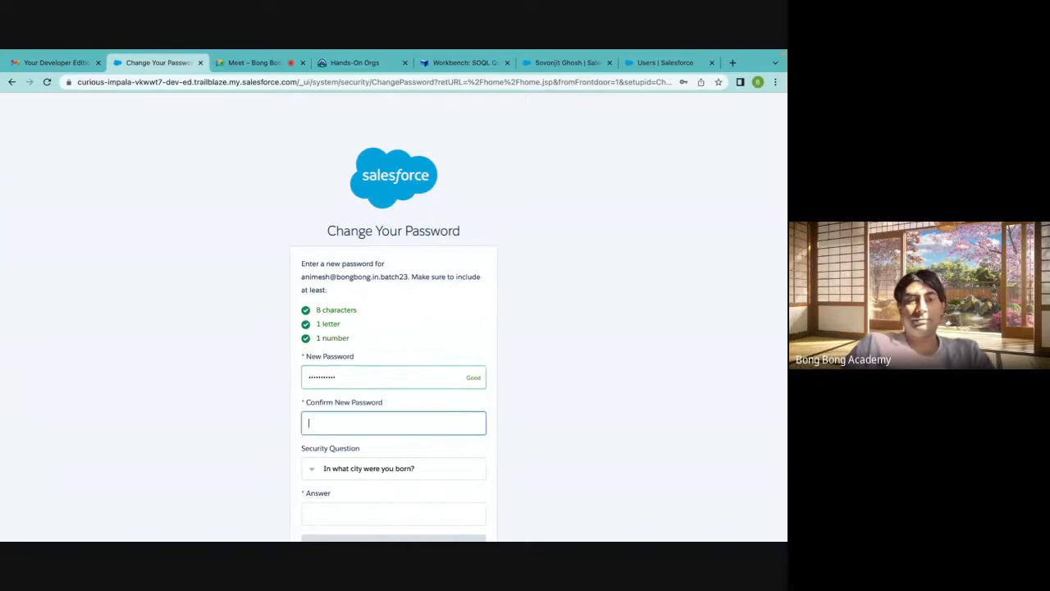
text(•••••)
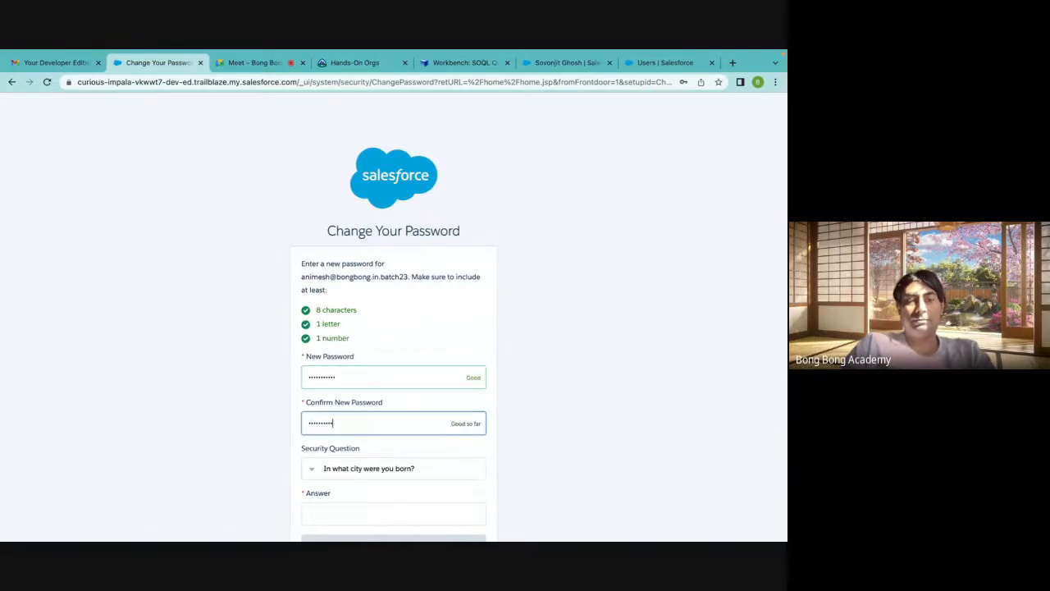
text(1)
Step: Enter the security question answer and submit the password change
click(346, 514)
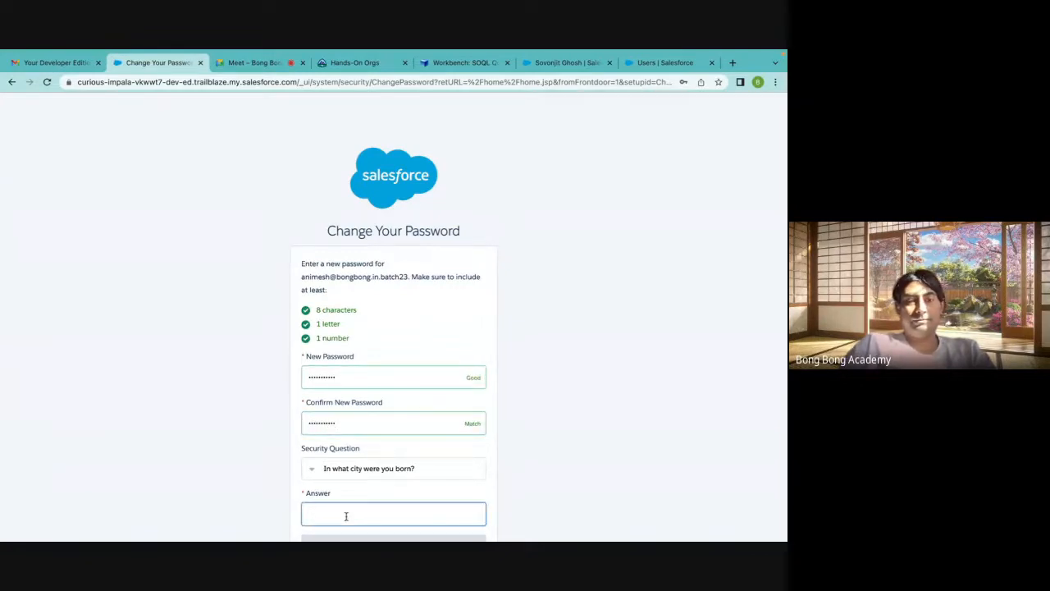
scroll(563, 450, down, 1)
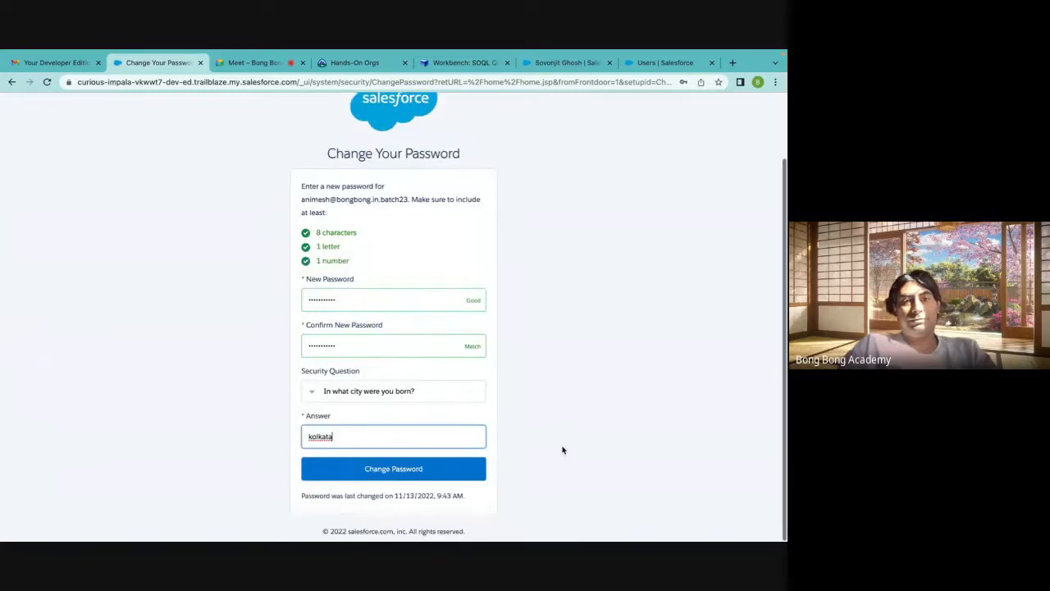
key(Return)
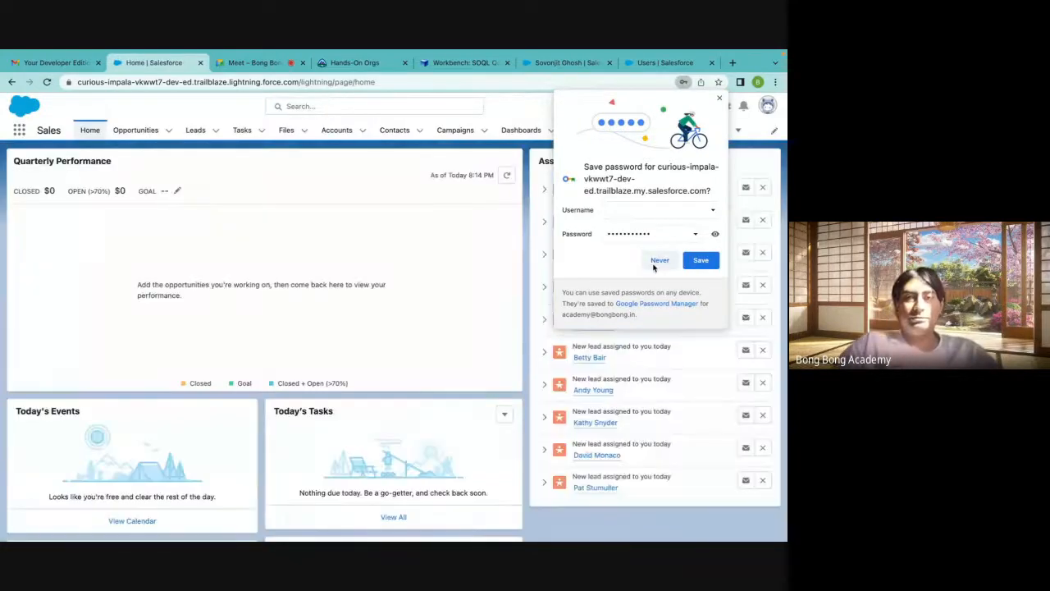
Step: Decline saving the password and close the leftover Salesforce, Workbench and org-list tabs
click(659, 260)
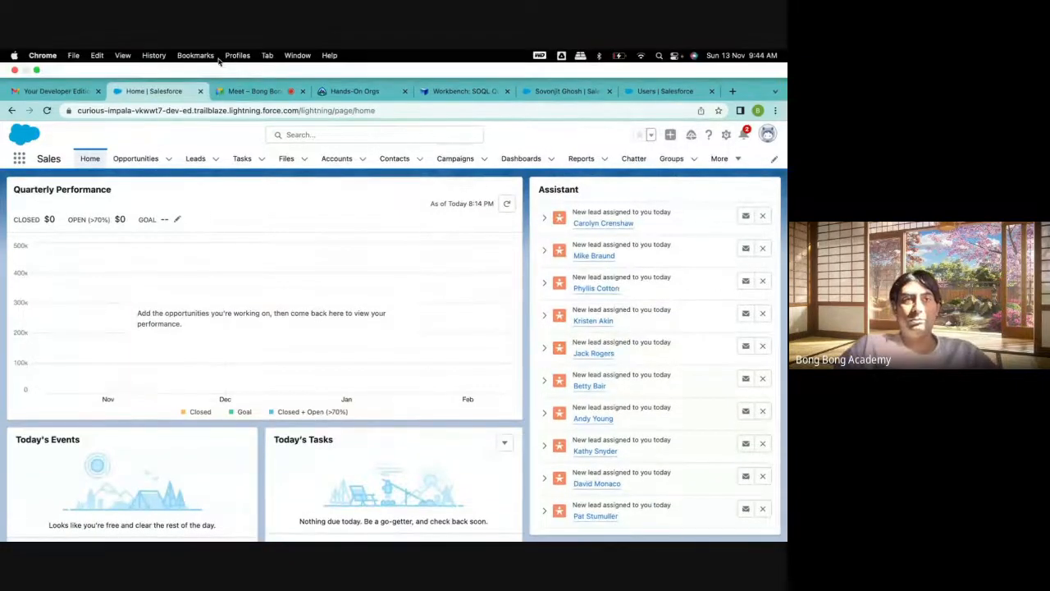
click(200, 91)
click(233, 91)
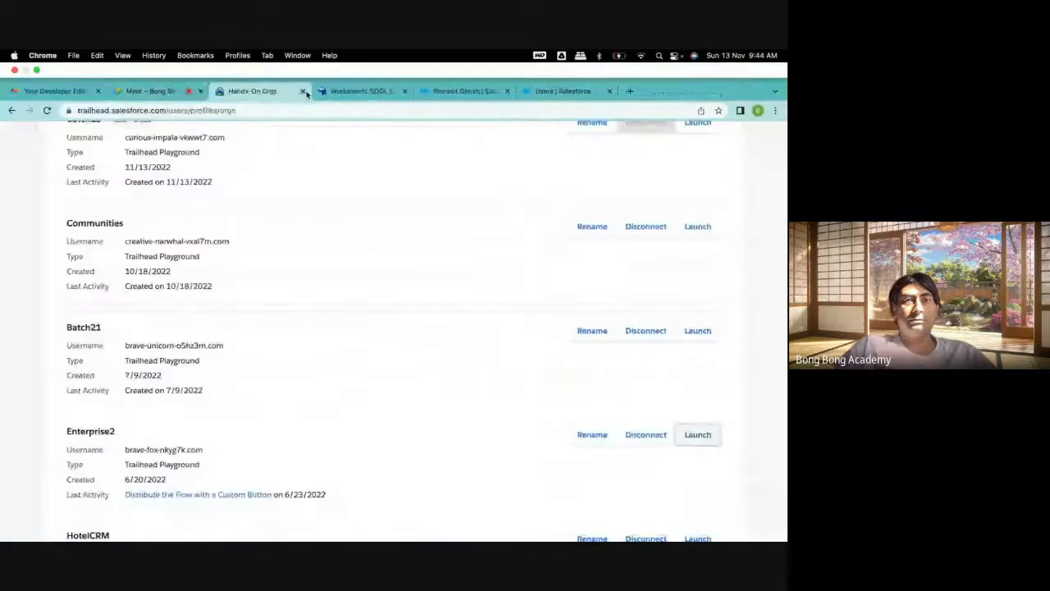
click(361, 91)
click(404, 92)
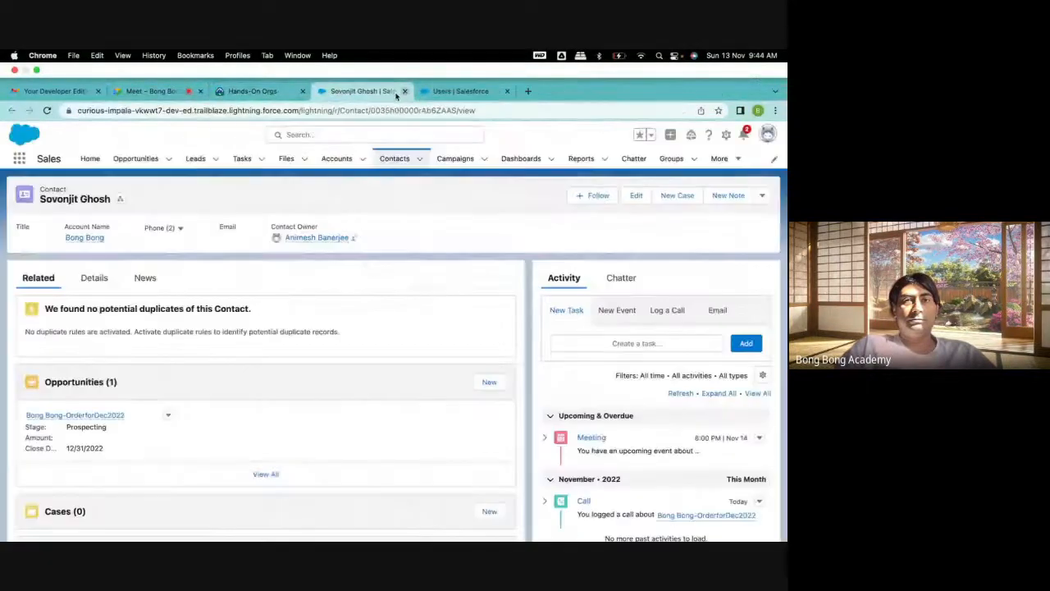
click(302, 92)
click(302, 92)
click(301, 92)
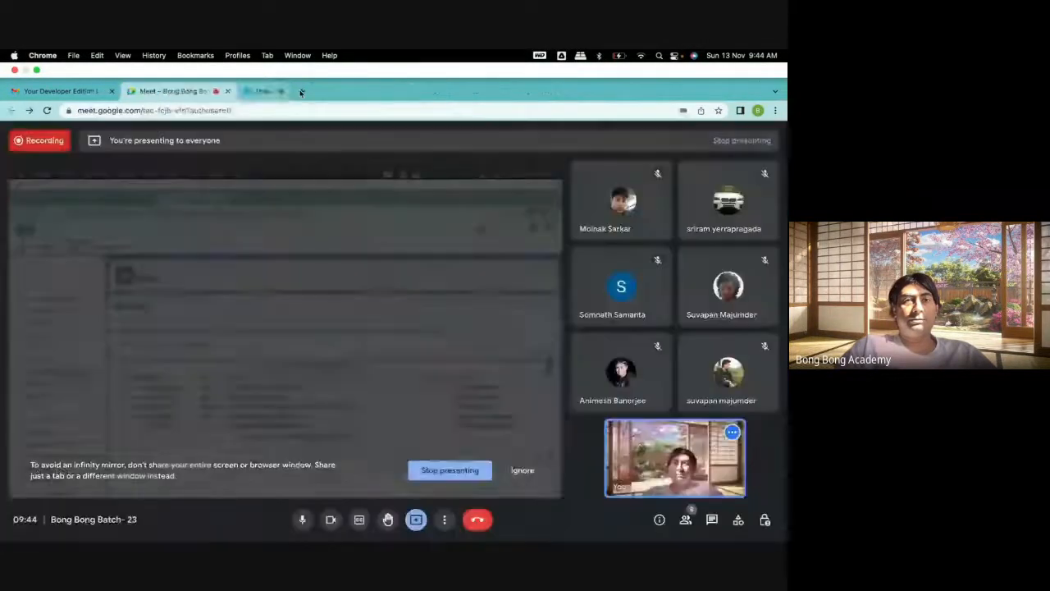
click(85, 96)
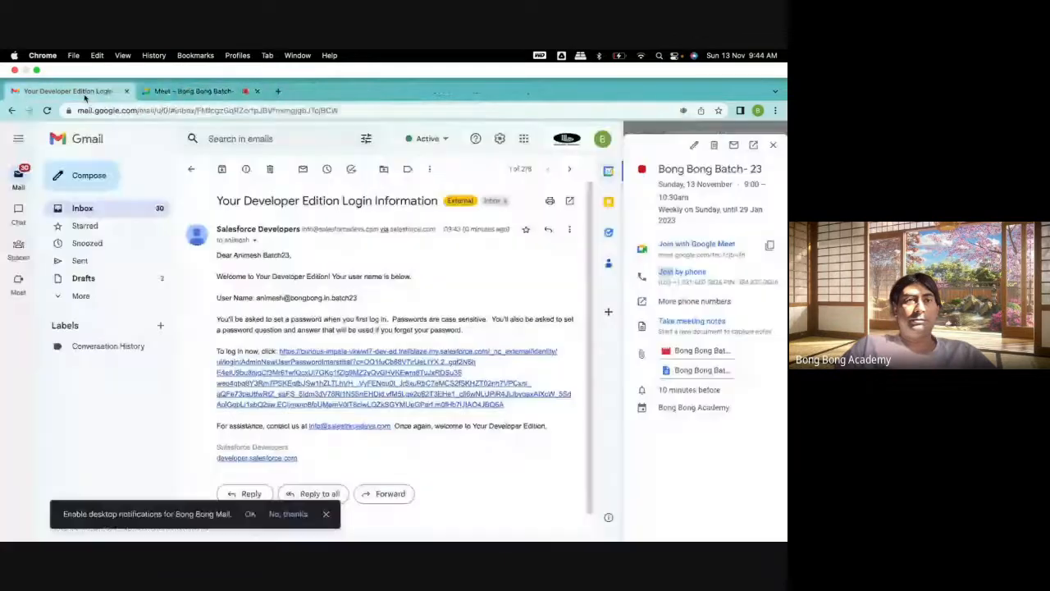
Step: Load login.salesforce.com in a new tab
click(277, 91)
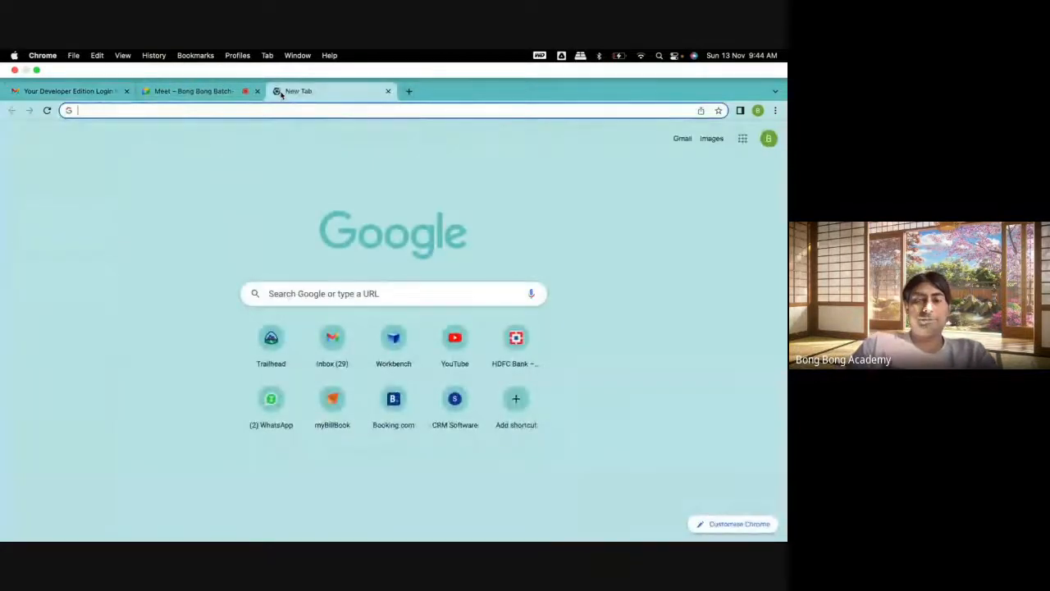
text(login)
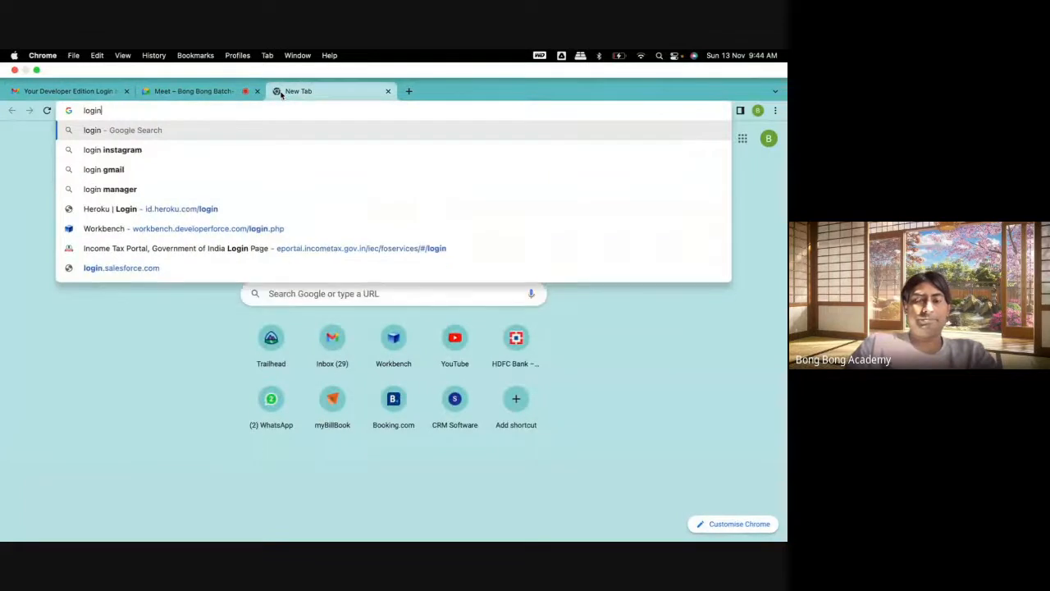
text(.salesforce.com)
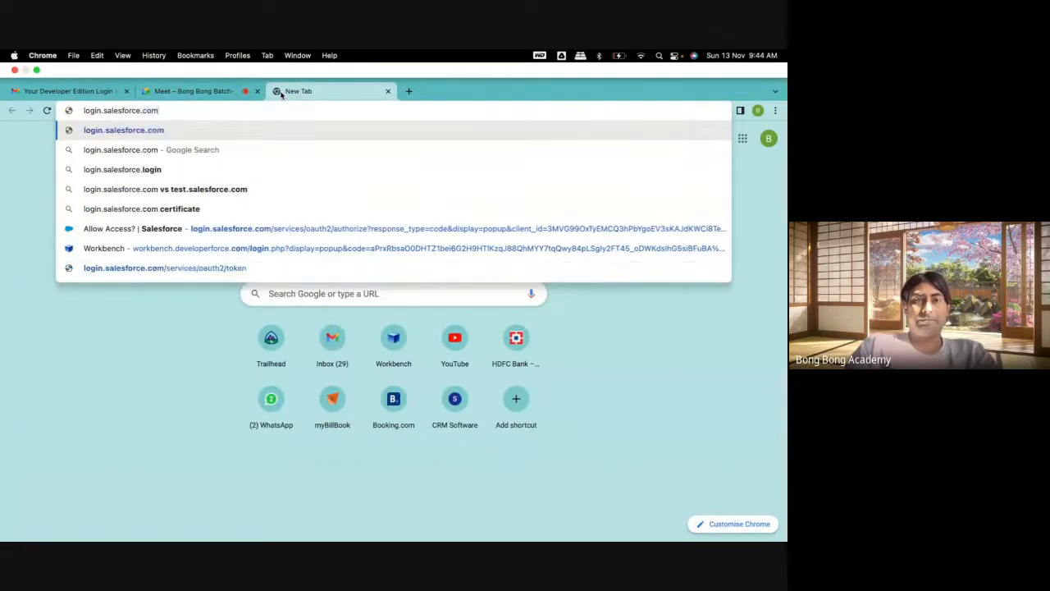
key(Return)
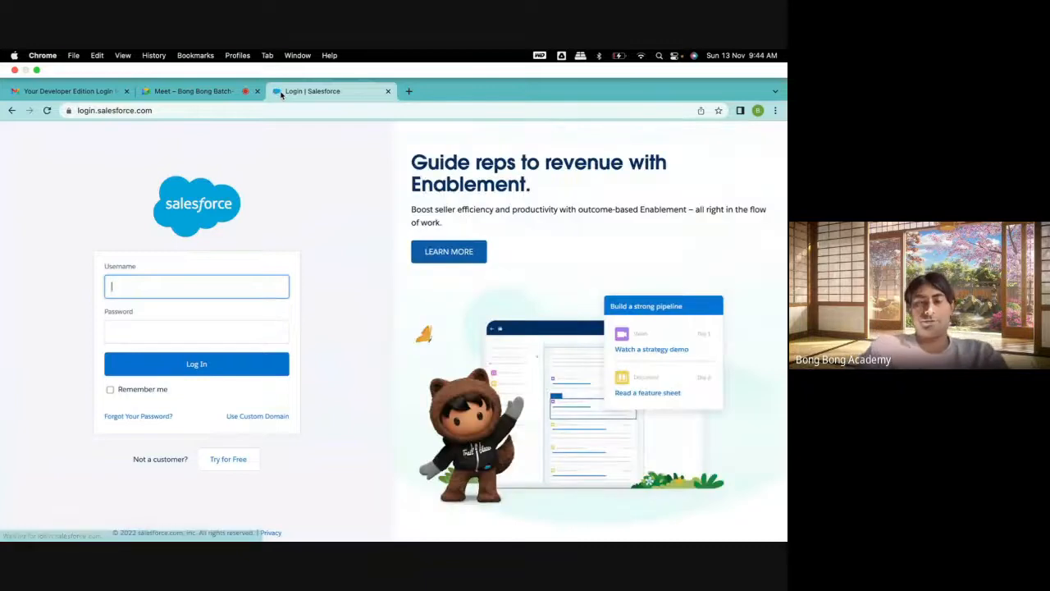
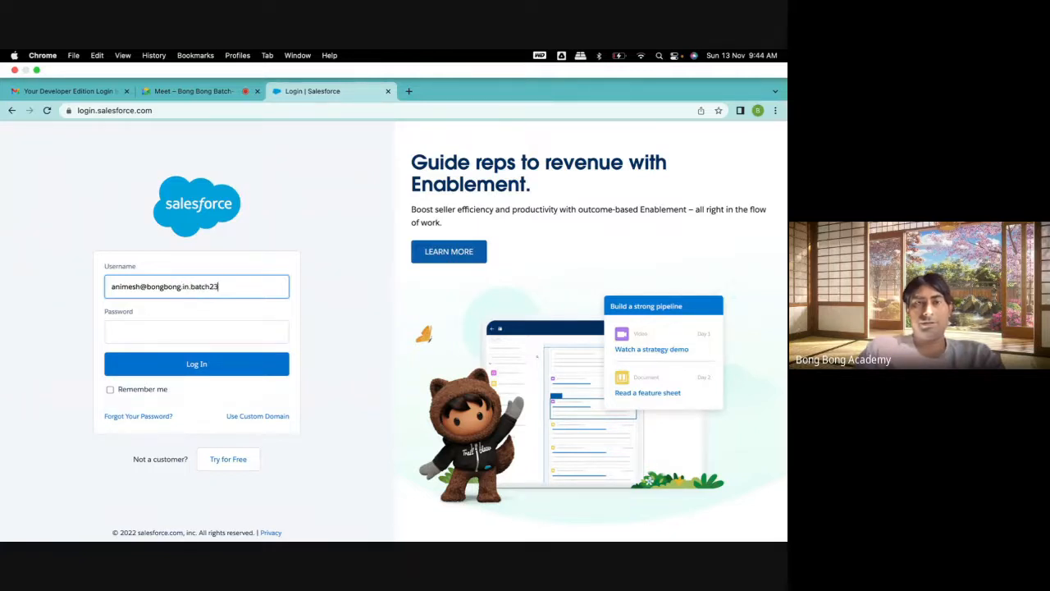
Step: Sign in to the new org with its username and password, keeping the login remembered
key(Tab)
text(••••)
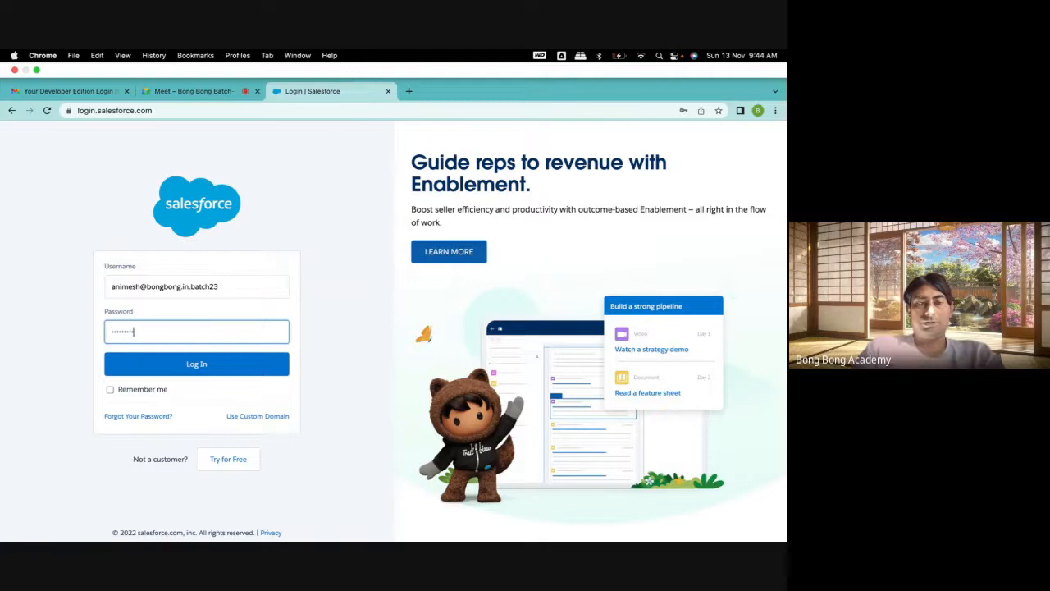
text(•••••••)
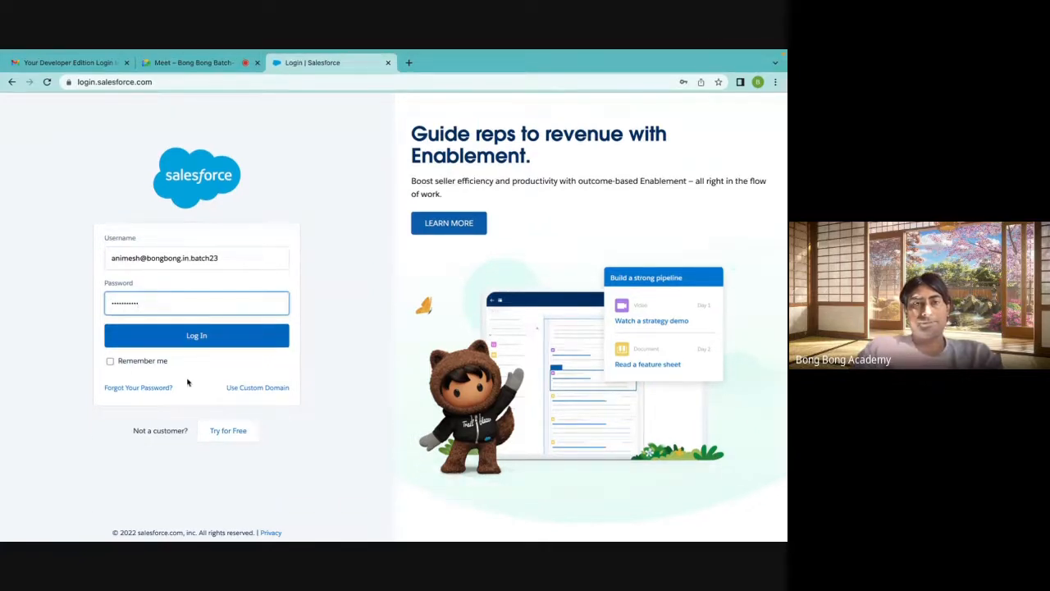
click(136, 361)
click(168, 338)
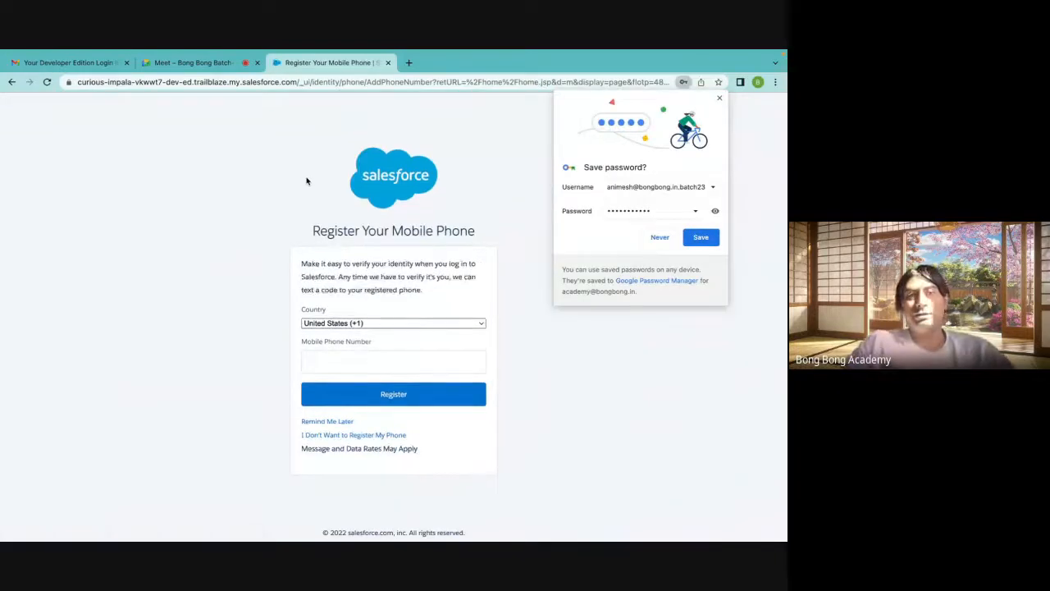
Step: Save the login in the browser and register an India (+91) mobile number
click(714, 238)
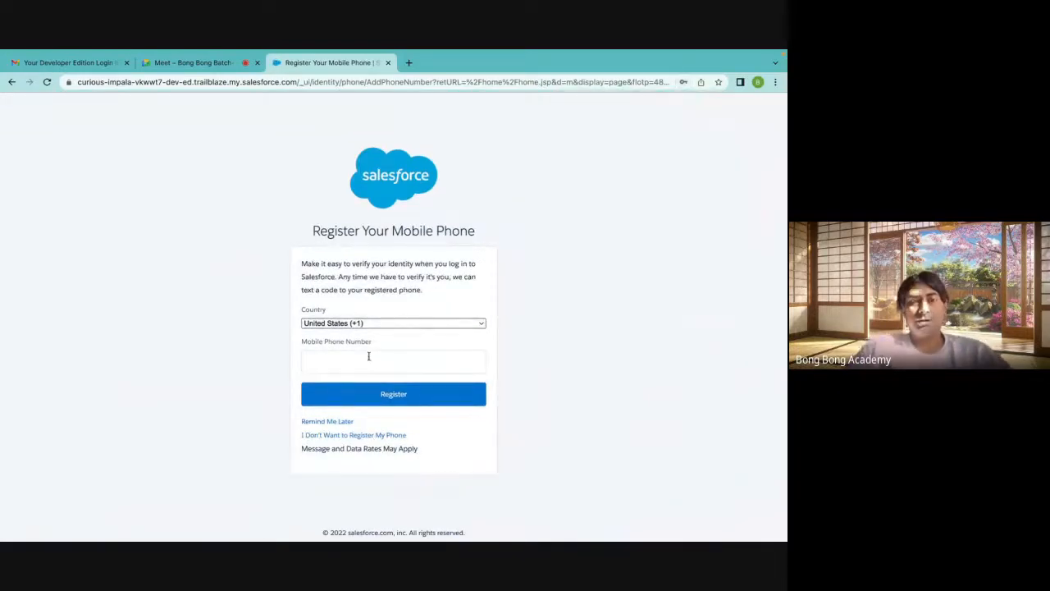
click(339, 325)
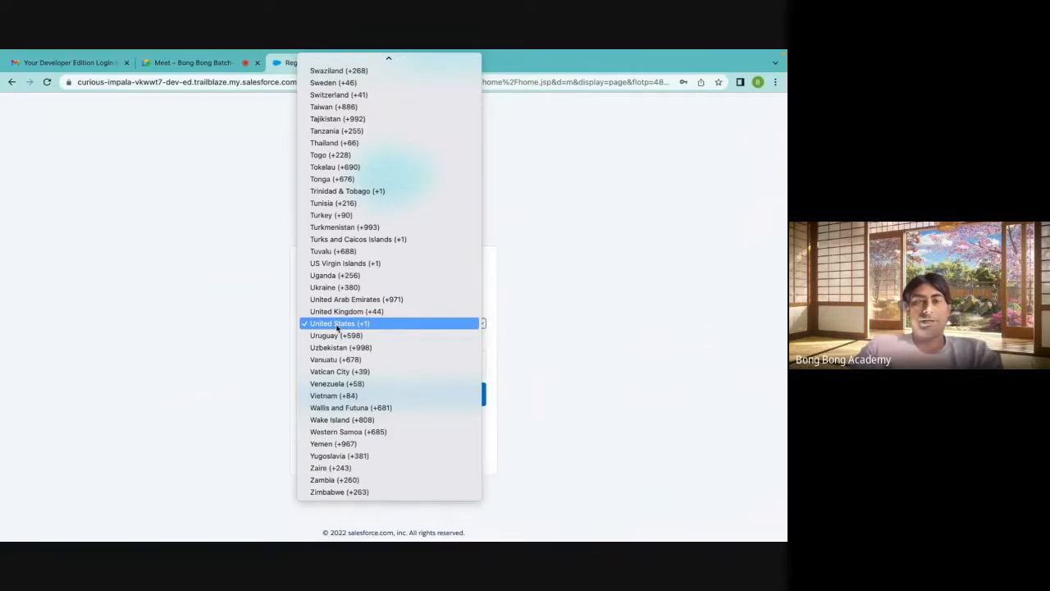
text(in)
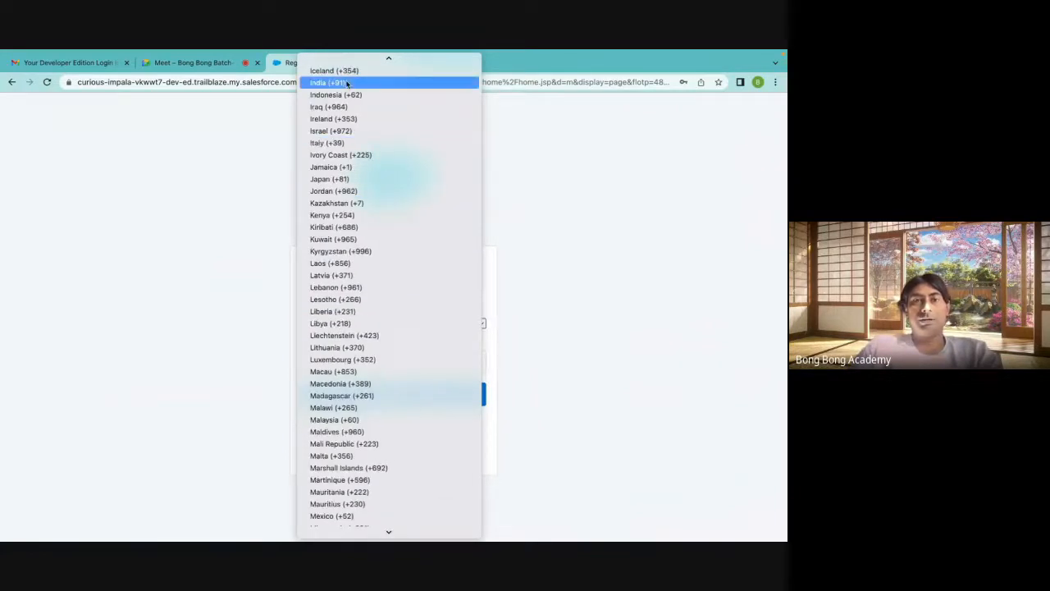
click(346, 83)
click(345, 356)
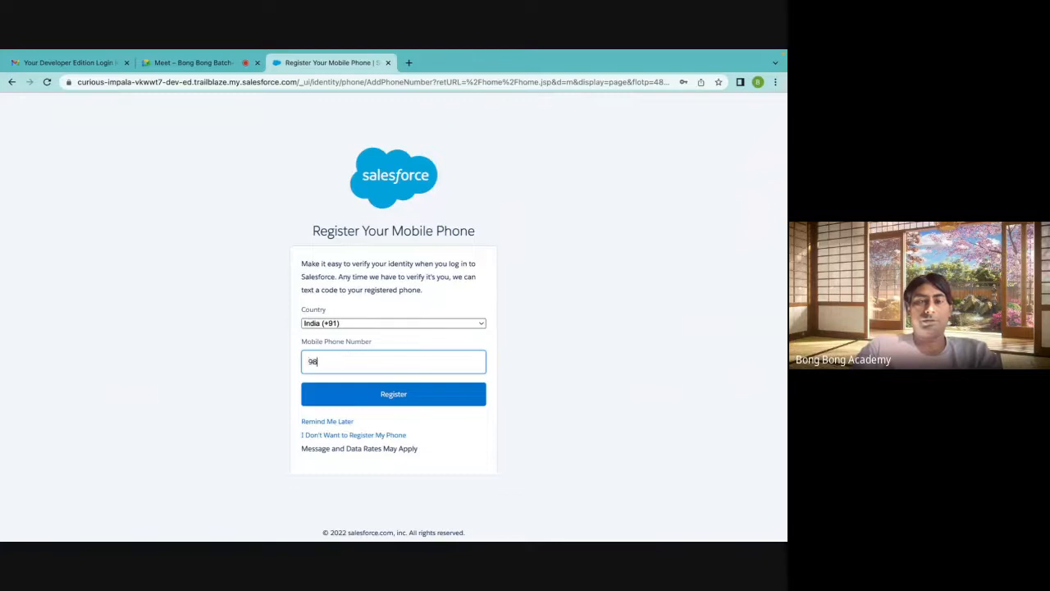
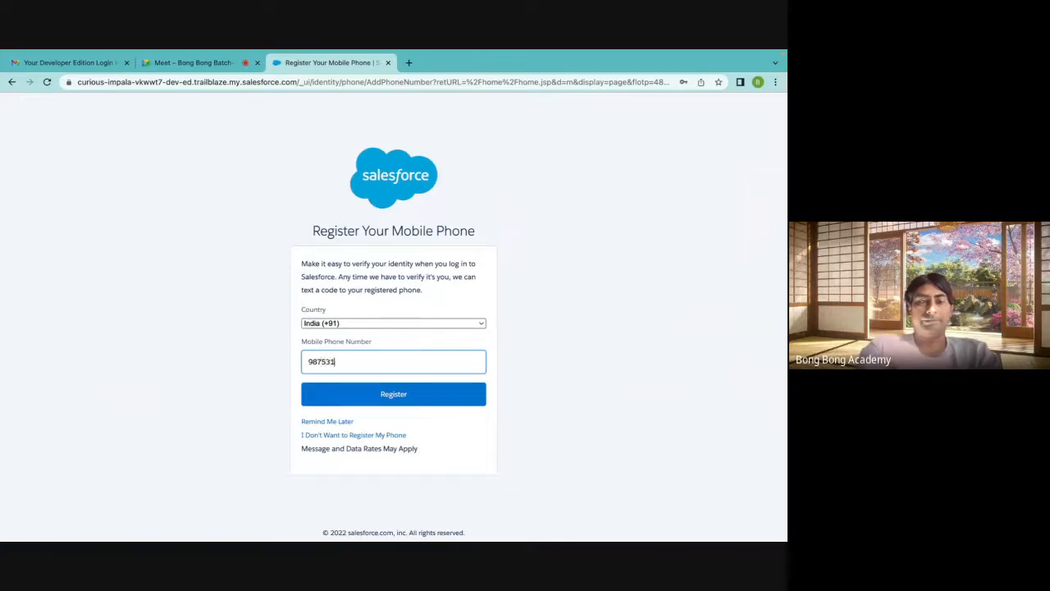
click(413, 398)
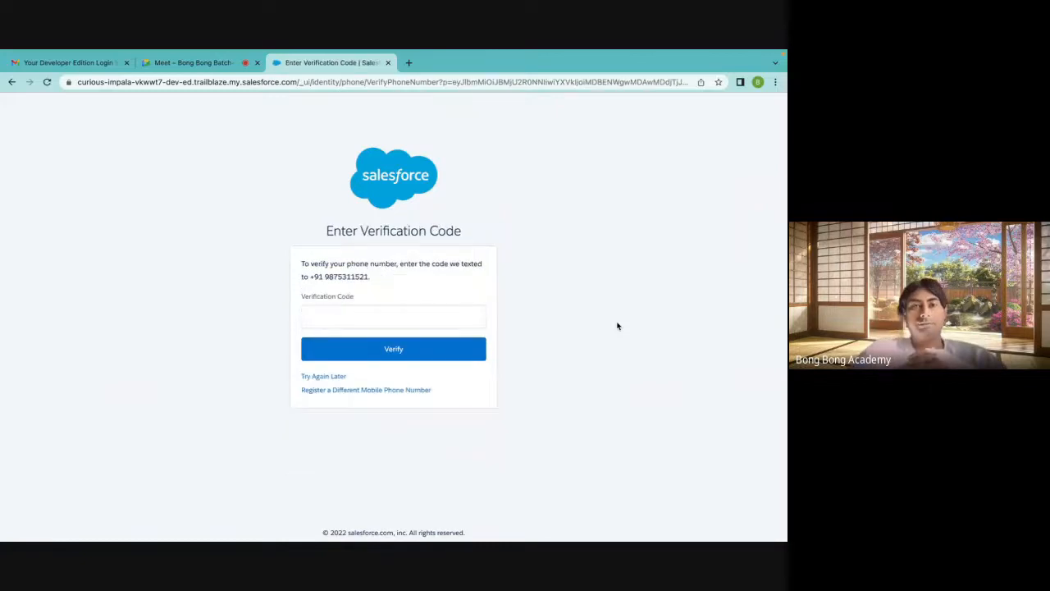
Step: Enter the texted verification code and verify the phone
click(410, 317)
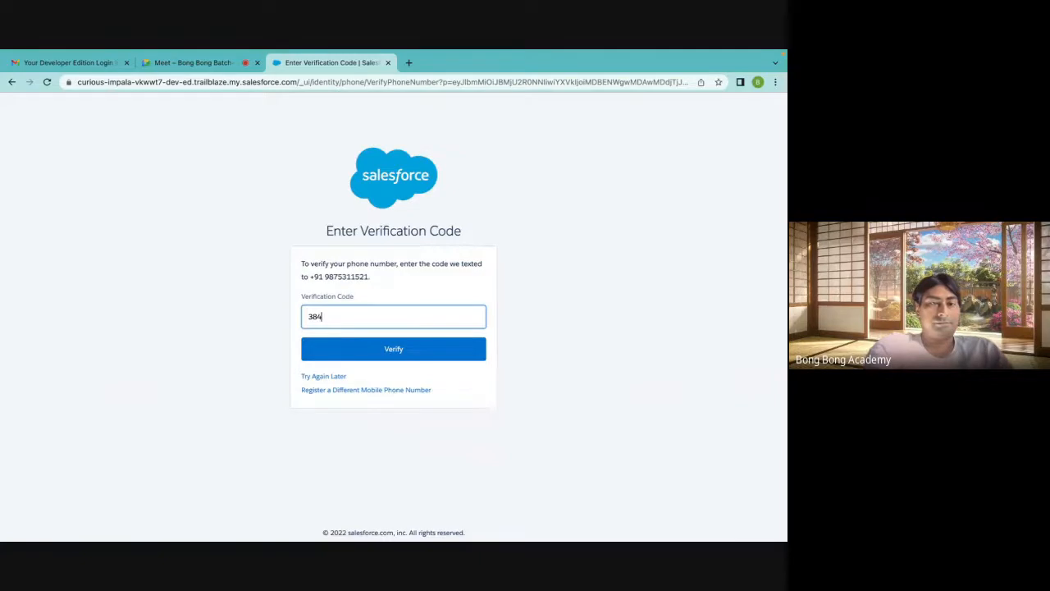
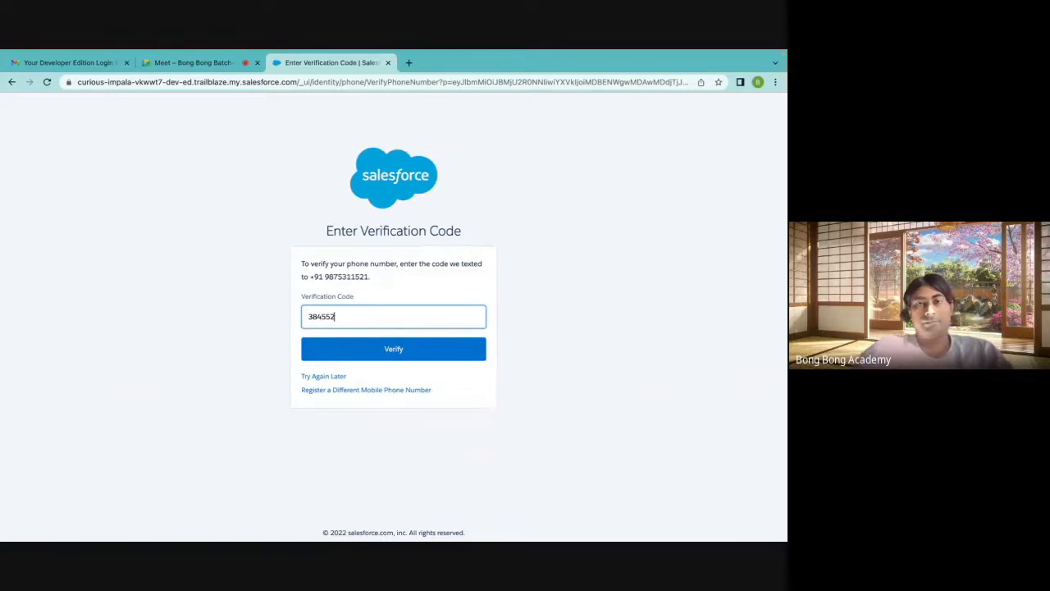
click(439, 359)
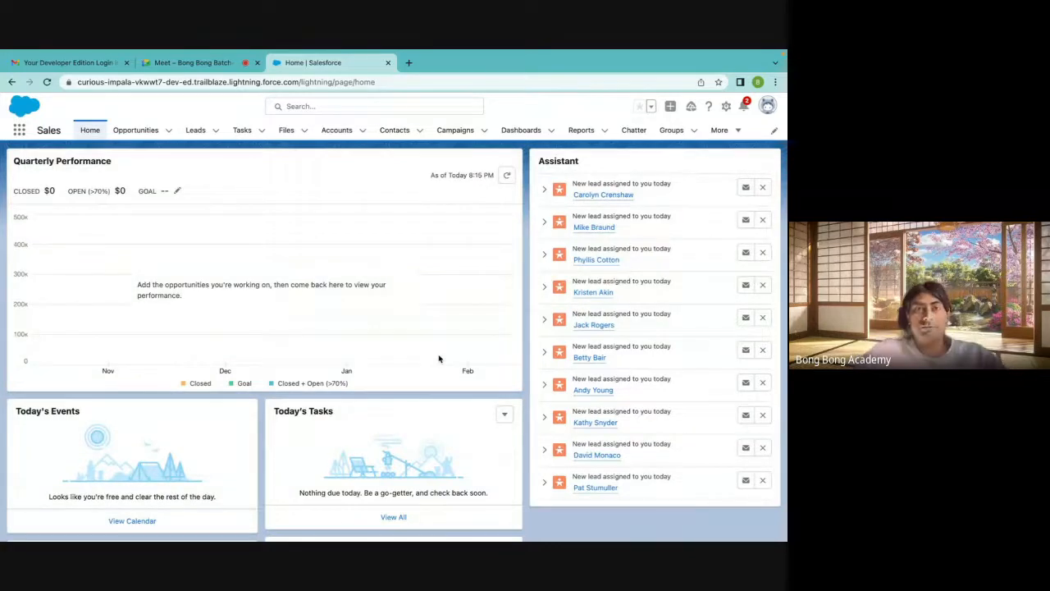
mouse_move(428, 53)
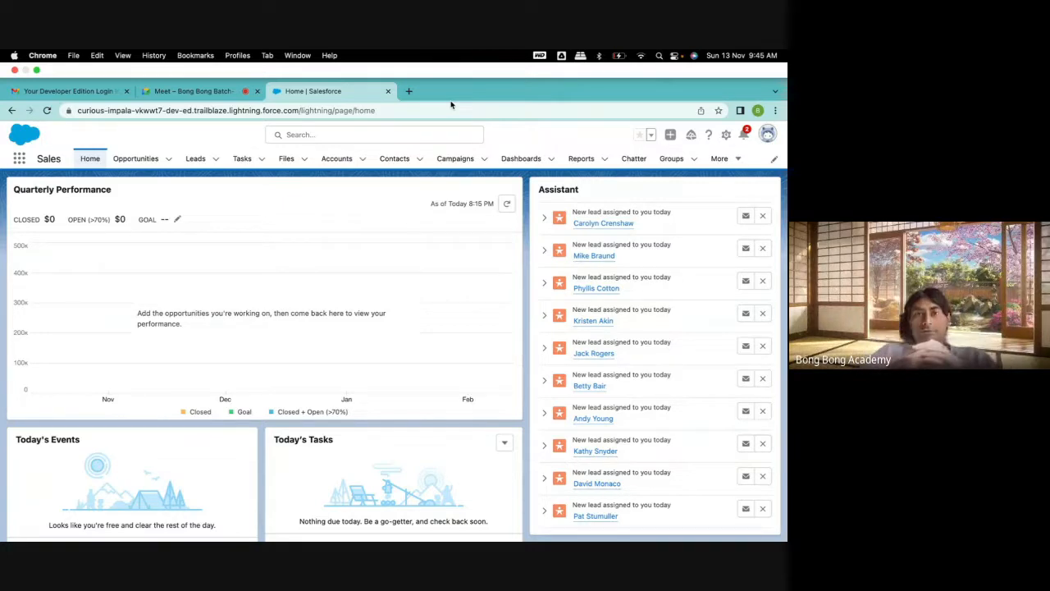
Step: Log in to workbench.developerforce.com with Salesforce, accepting the terms and allowing access
click(408, 91)
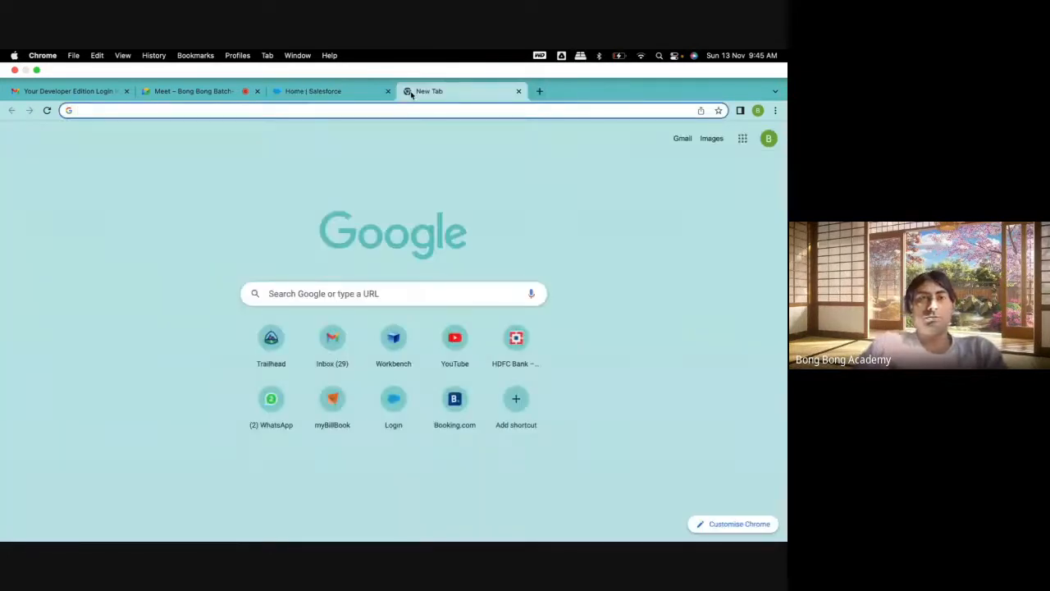
text(workbench.developerforce.com)
key(Return)
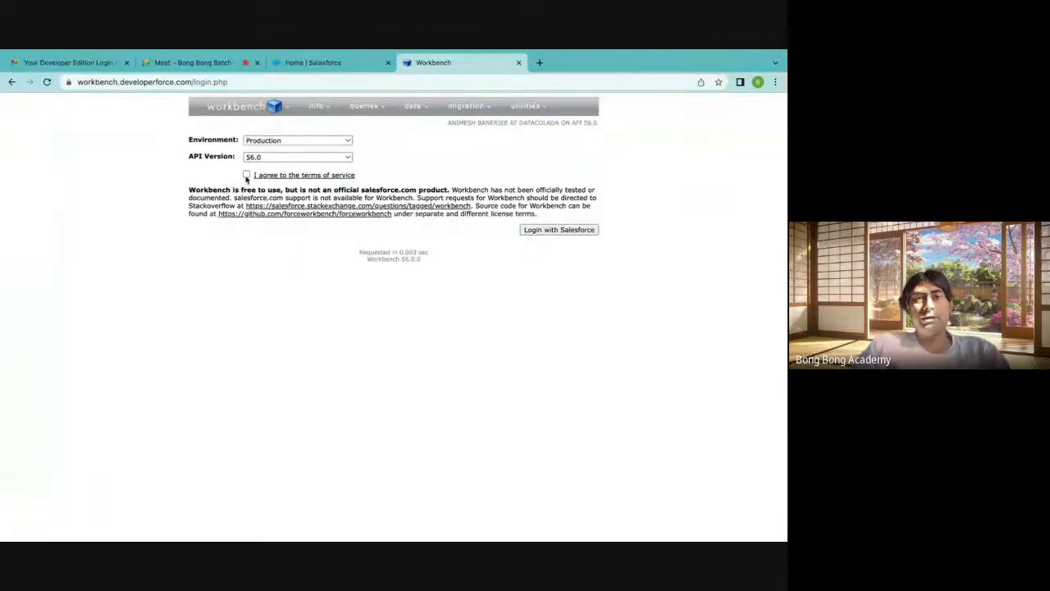
click(246, 175)
click(554, 231)
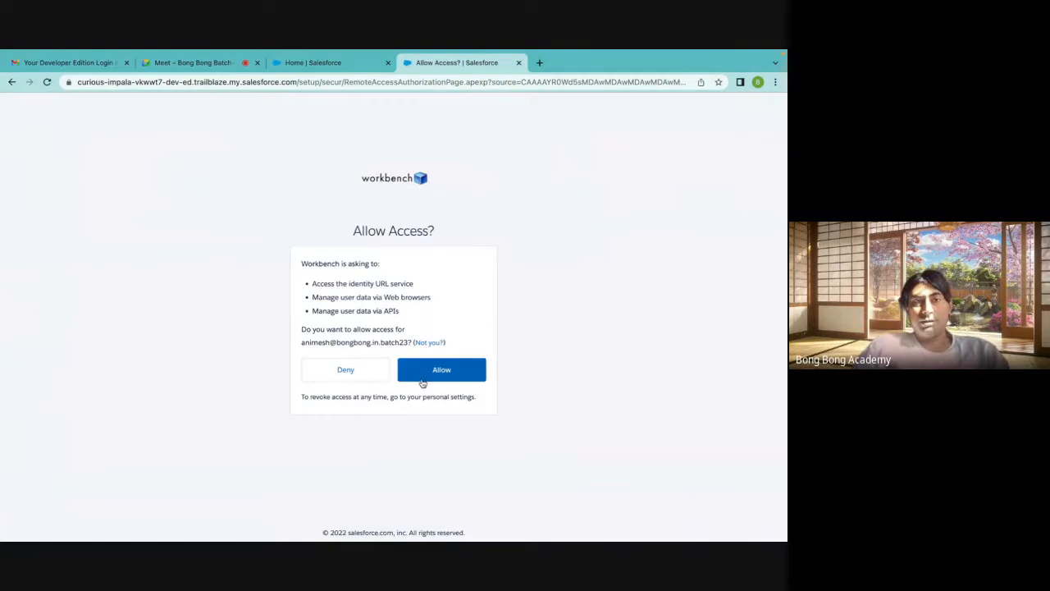
click(436, 369)
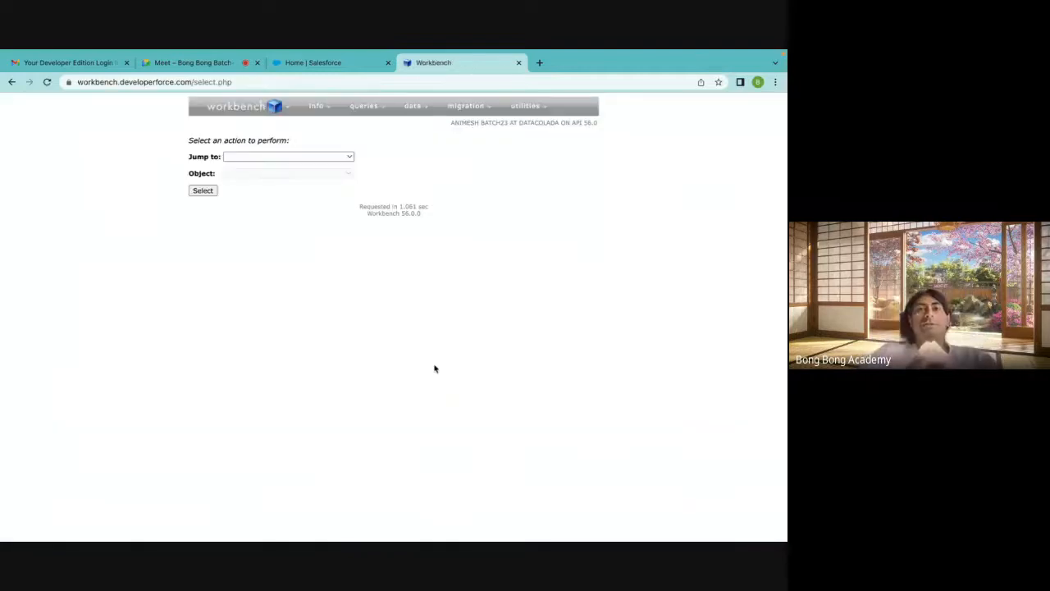
click(344, 66)
Step: Run SELECT count() FROM Account in Workbench's SOQL Query, getting 15 records
click(427, 69)
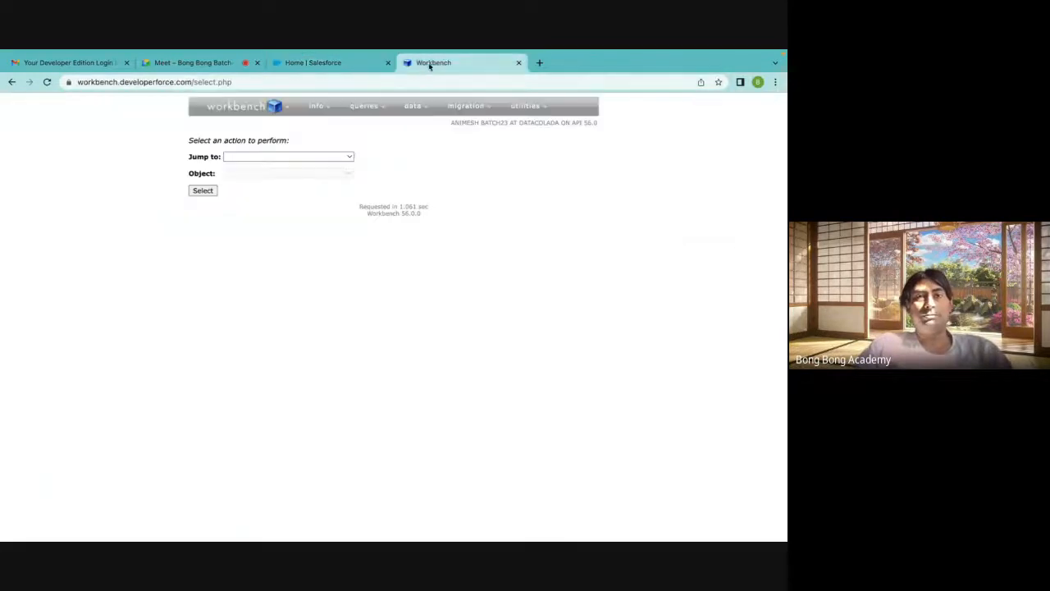
click(314, 156)
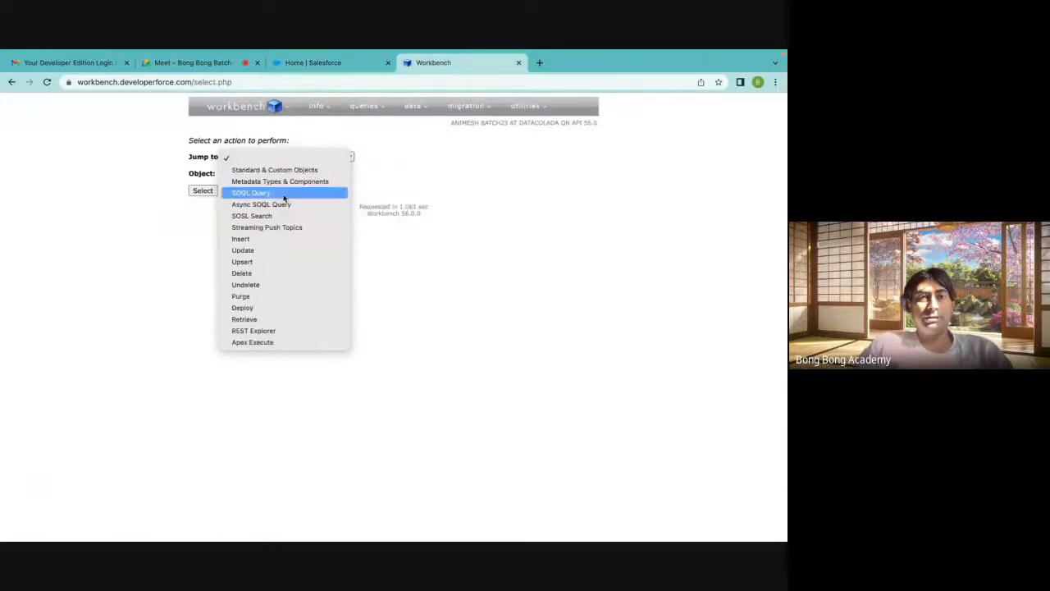
click(284, 194)
click(279, 174)
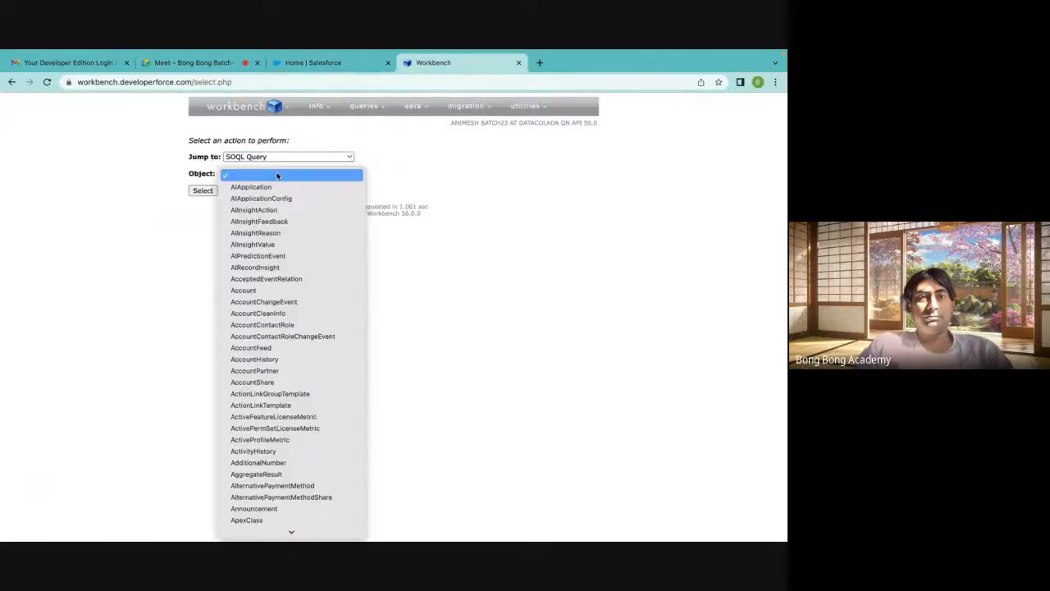
click(267, 292)
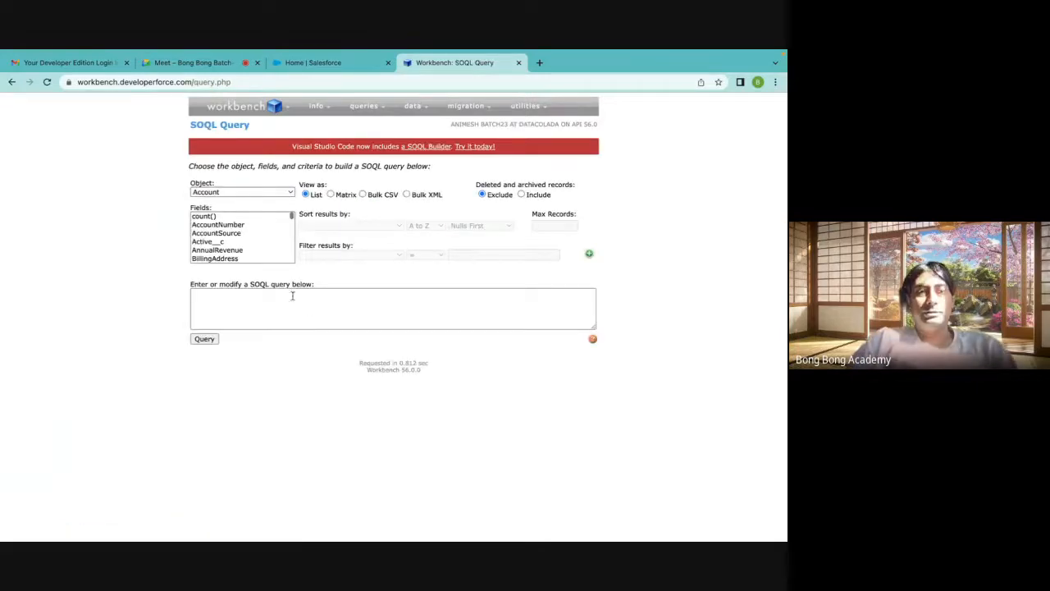
click(226, 216)
click(210, 343)
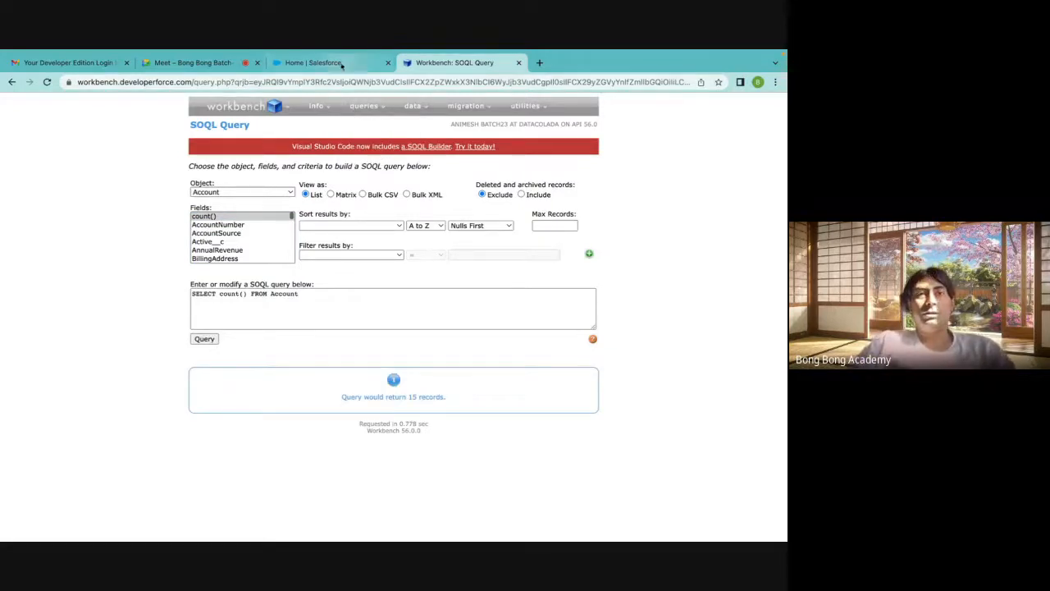
click(310, 63)
Step: Review the All Accounts list of 15 accounts and notifications, then open Setup in a new tab
click(338, 131)
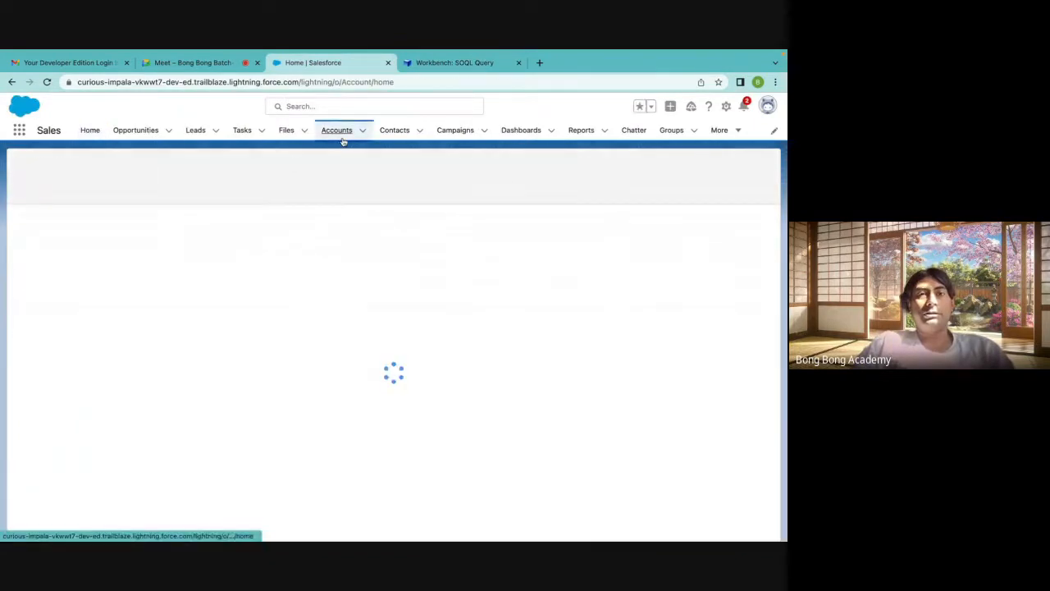
click(105, 174)
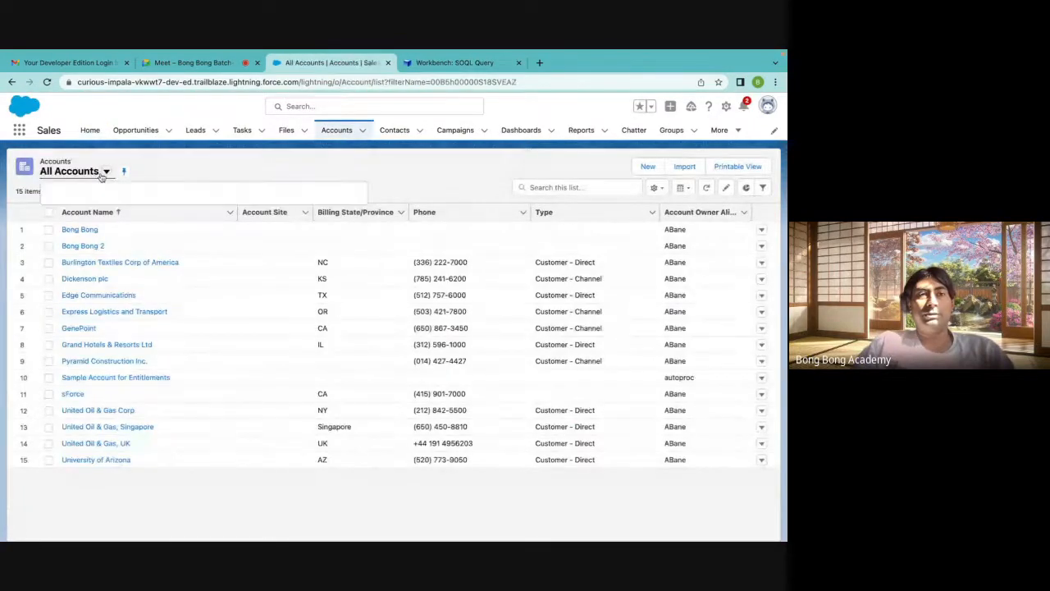
click(195, 164)
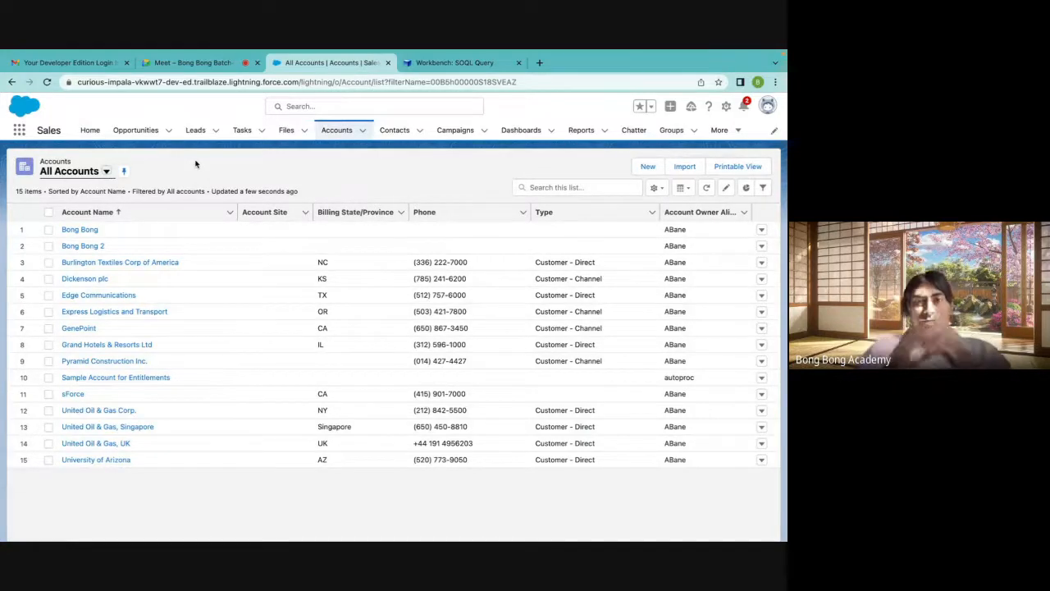
click(743, 106)
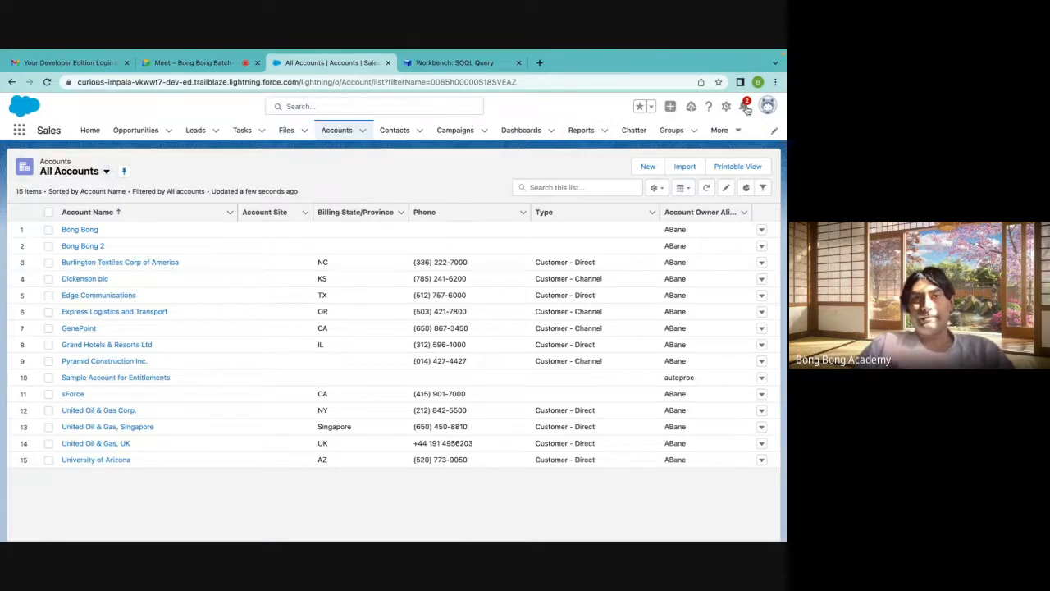
click(609, 100)
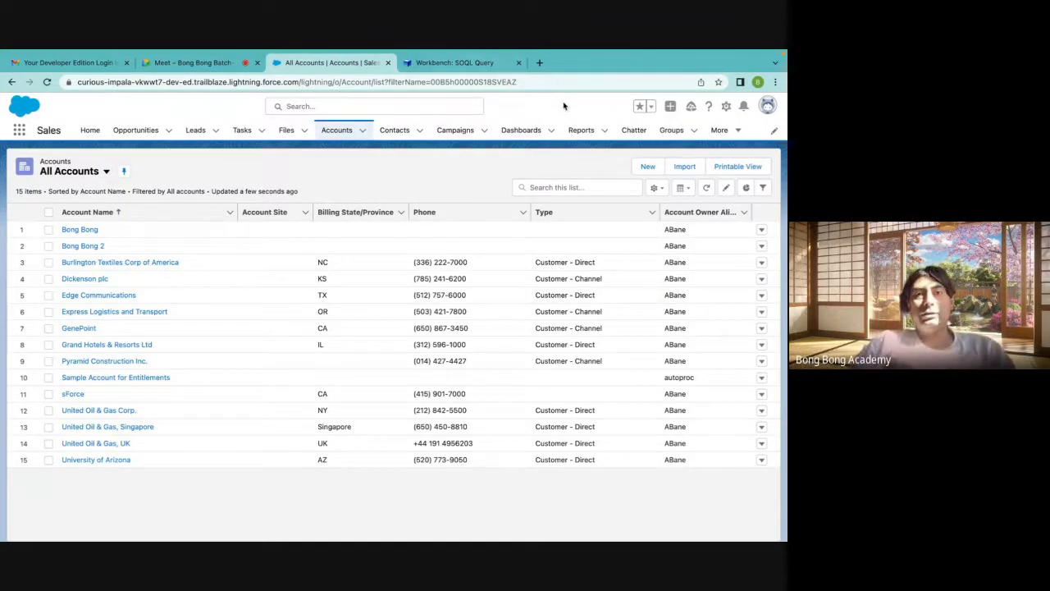
click(726, 109)
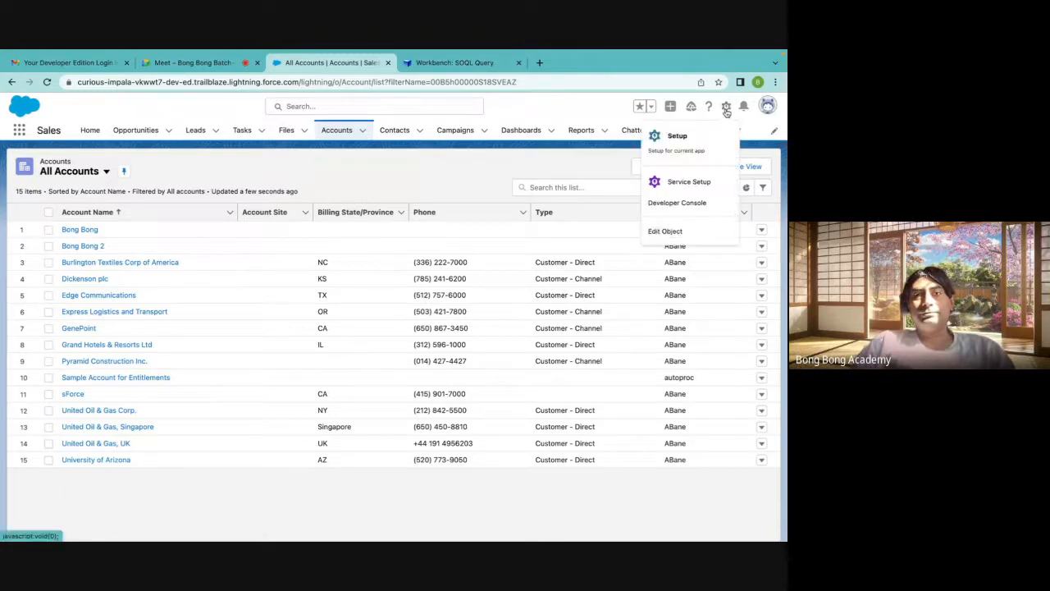
click(681, 146)
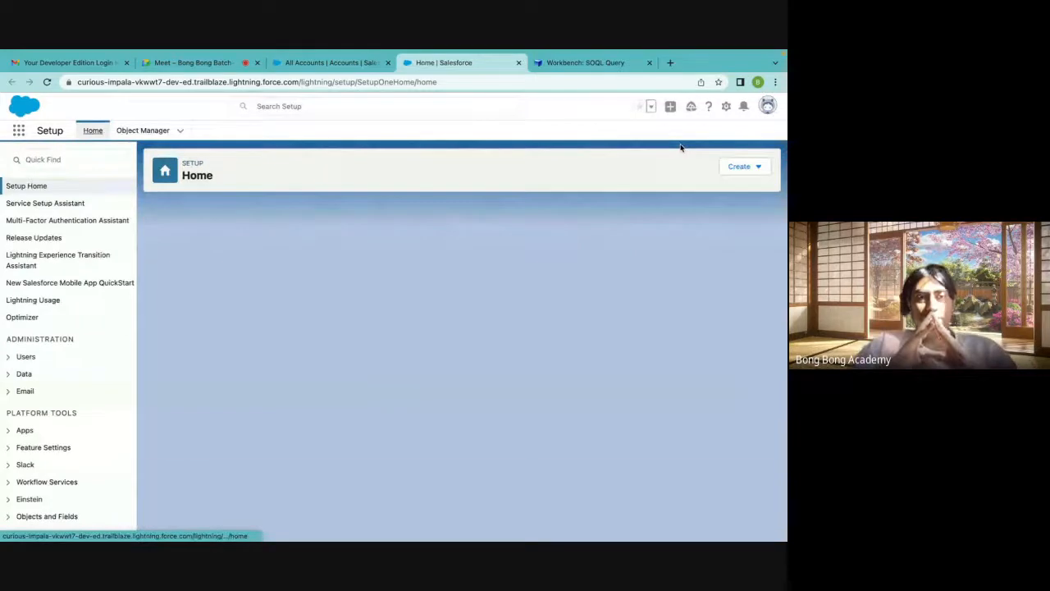
Step: Browse the Object Manager's object list and open the Account object
click(125, 133)
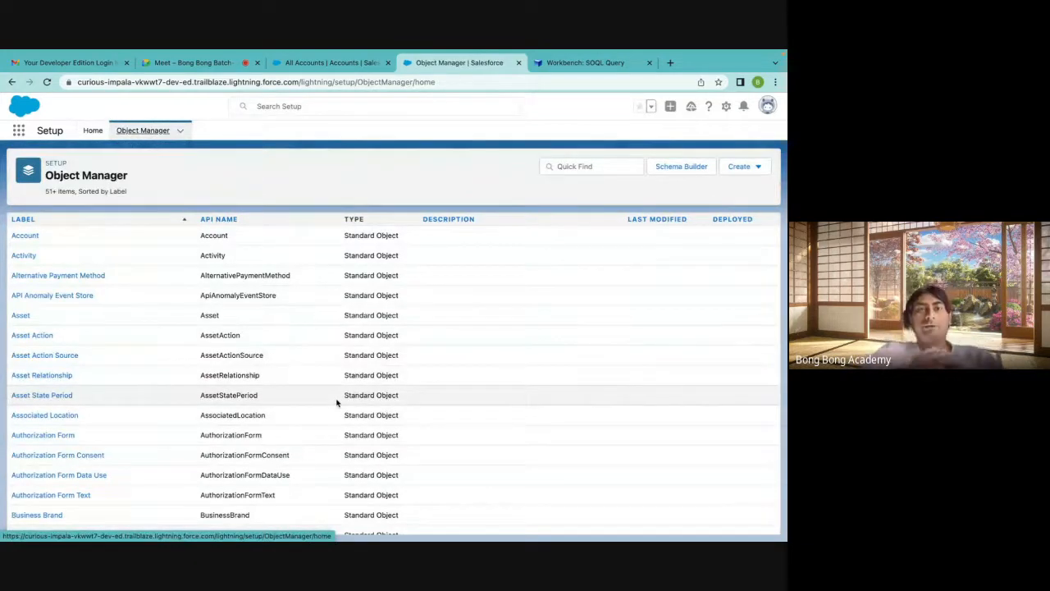
scroll(336, 402, down, 2)
scroll(337, 402, up, 2)
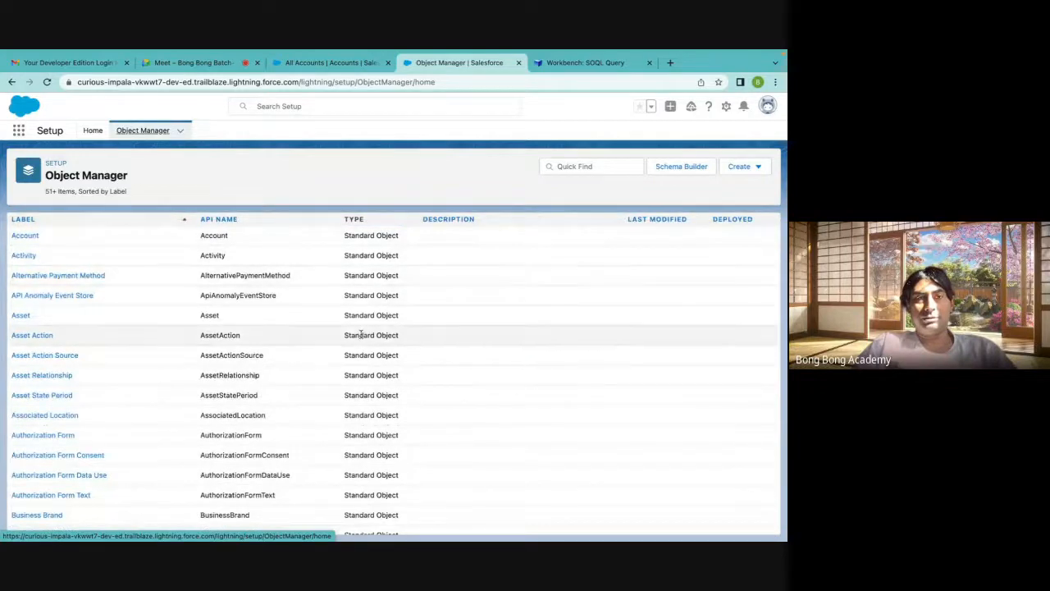
scroll(361, 333, down, 3)
scroll(361, 333, down, 10)
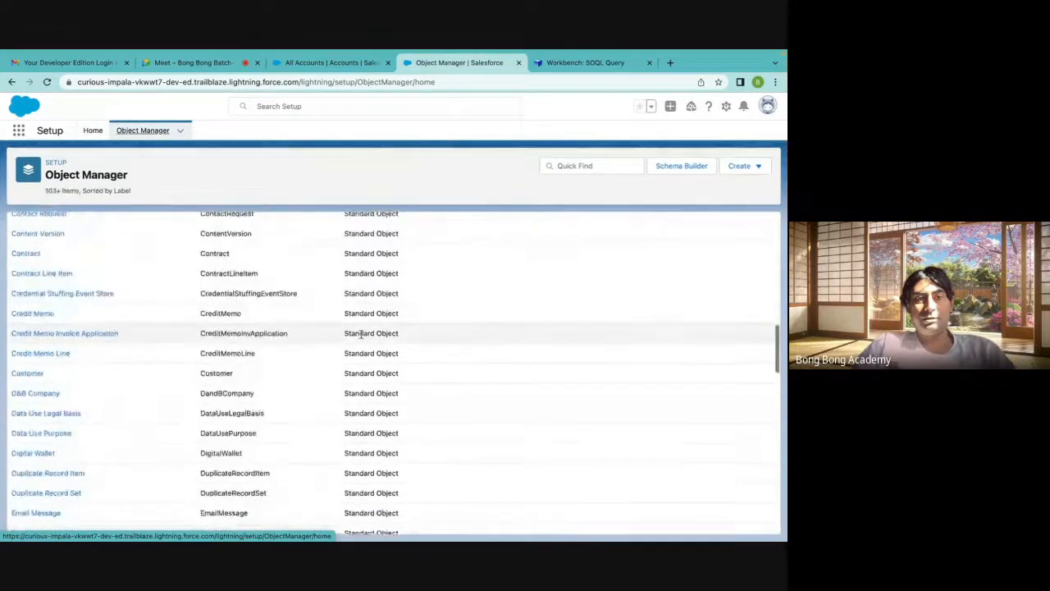
scroll(361, 334, down, 20)
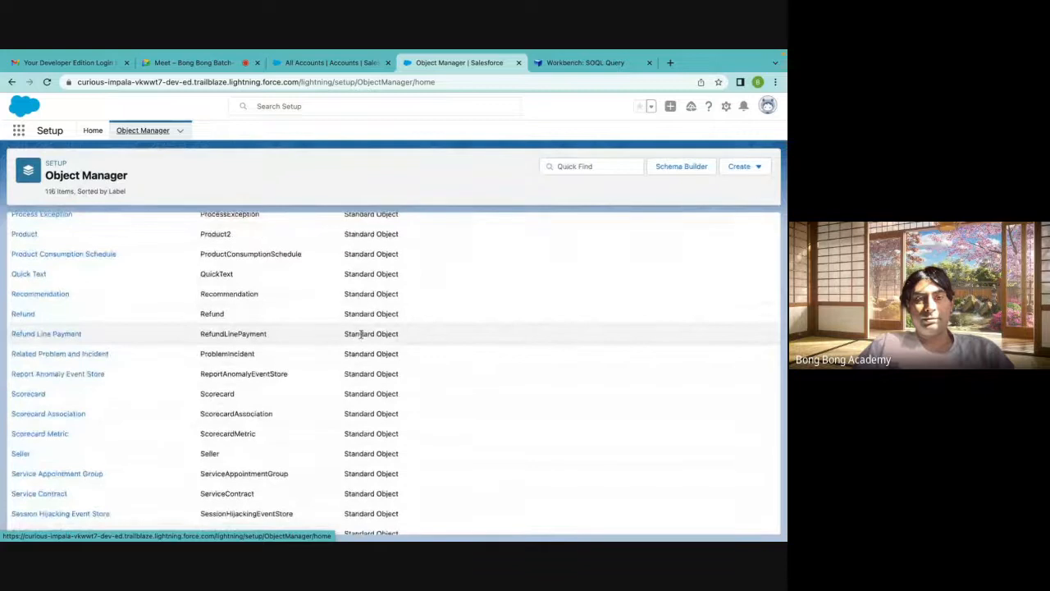
scroll(361, 335, up, 20)
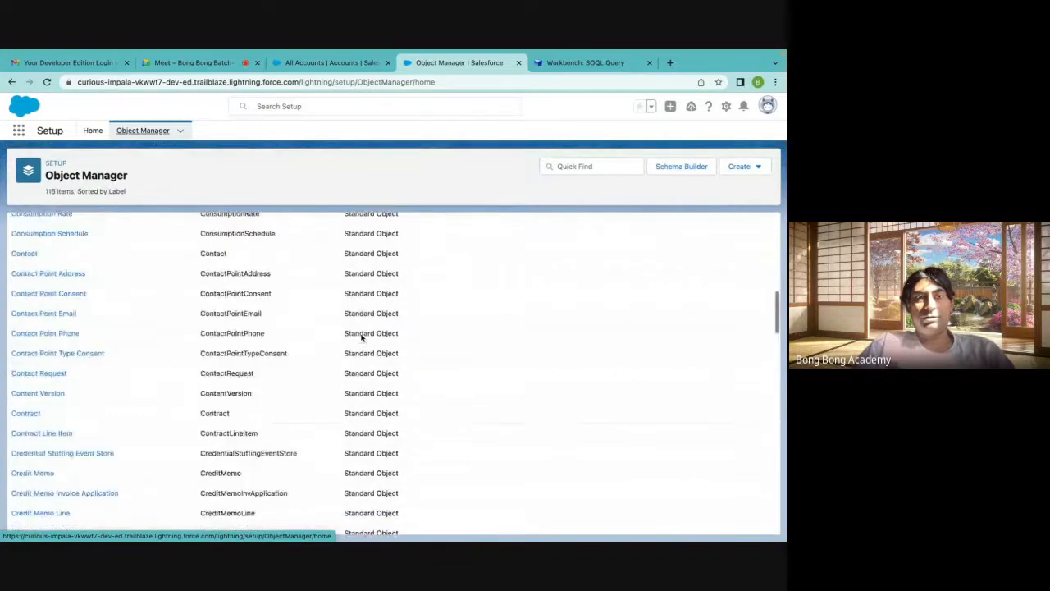
scroll(361, 336, down, 20)
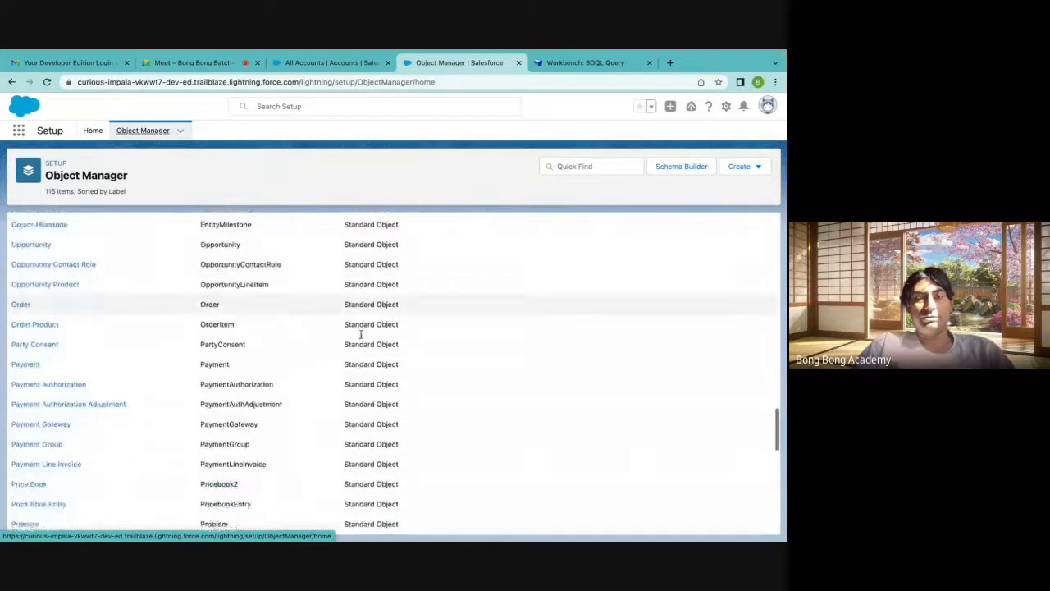
scroll(361, 333, up, 20)
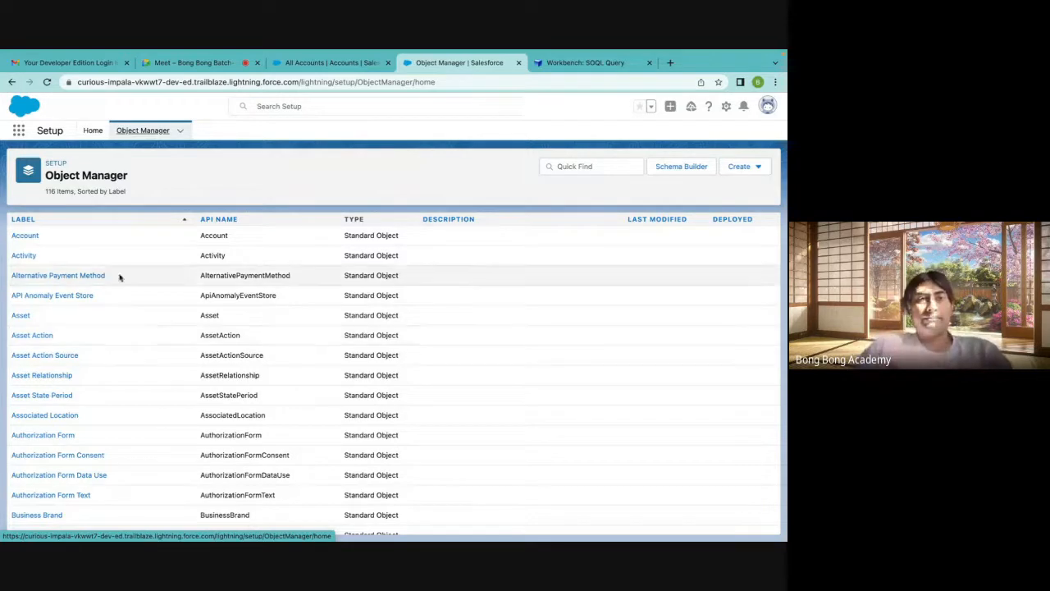
click(23, 235)
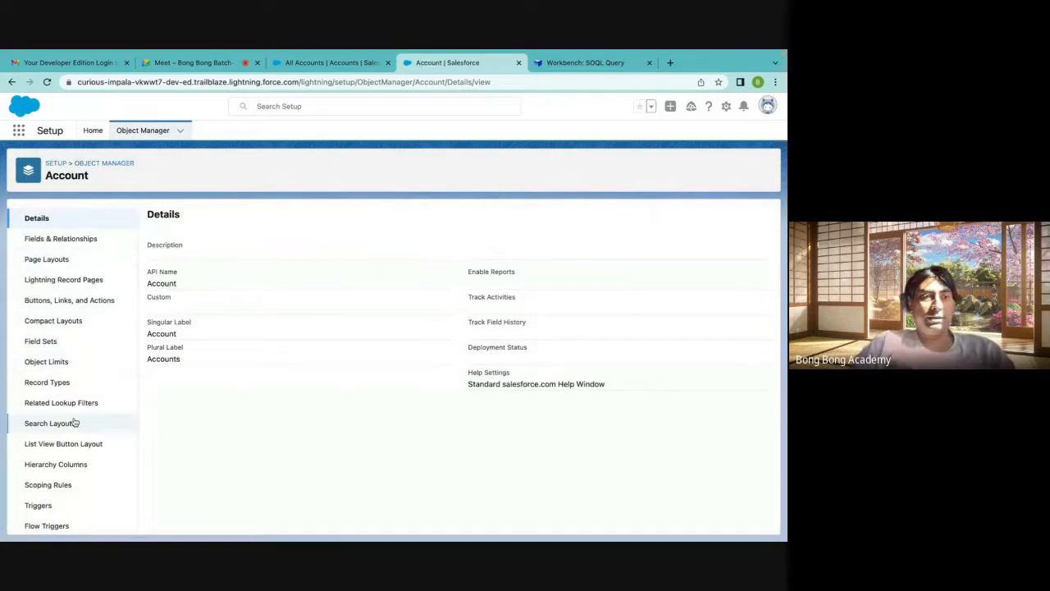
scroll(74, 422, down, 1)
scroll(73, 422, up, 1)
Step: Show Account's Fields & Relationships and scroll through the field list
click(78, 236)
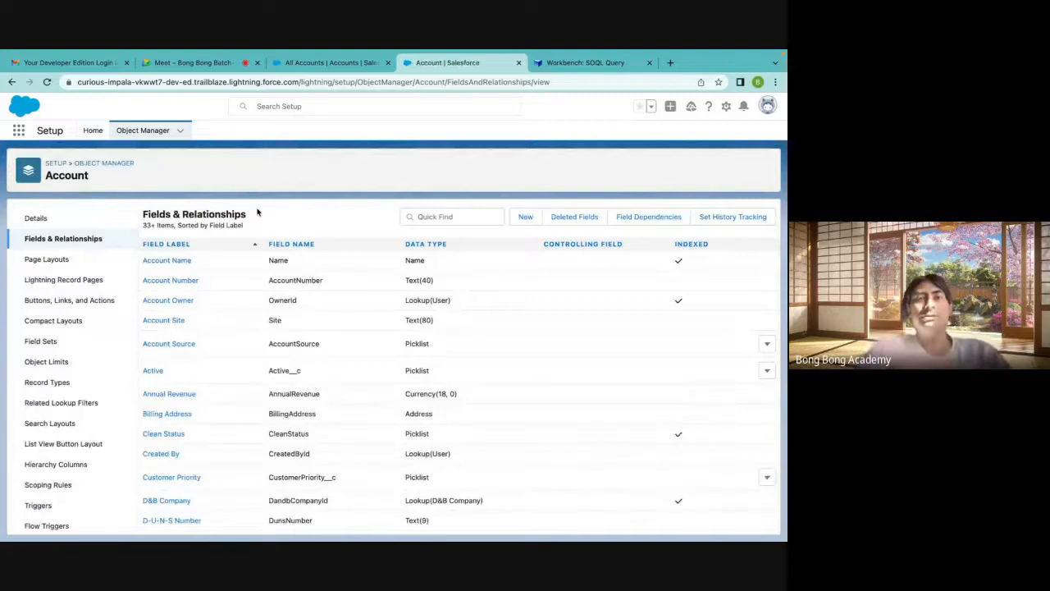
scroll(257, 287, down, 5)
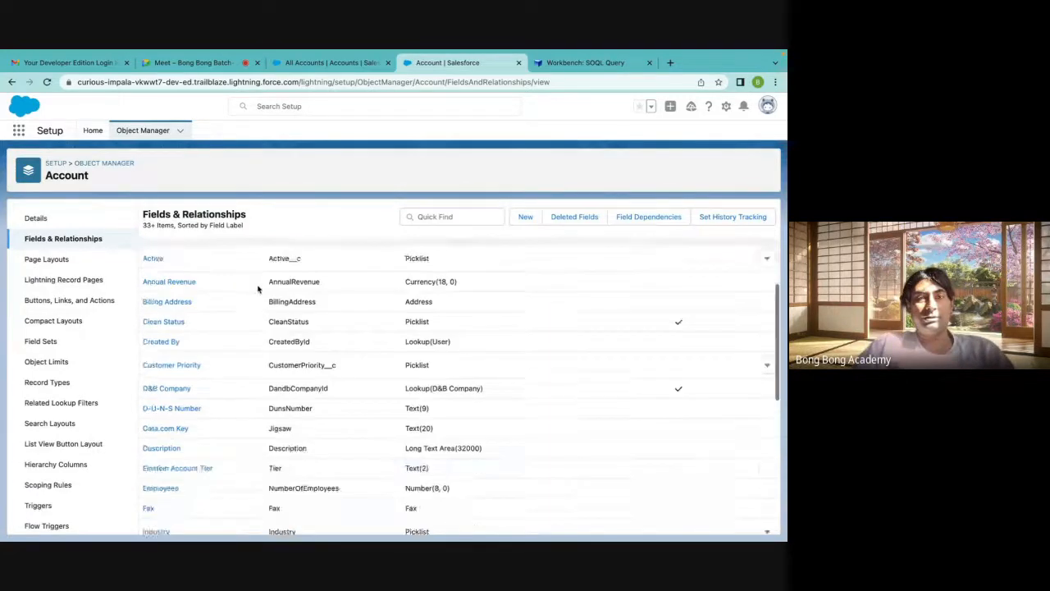
scroll(257, 289, down, 2)
scroll(258, 289, up, 8)
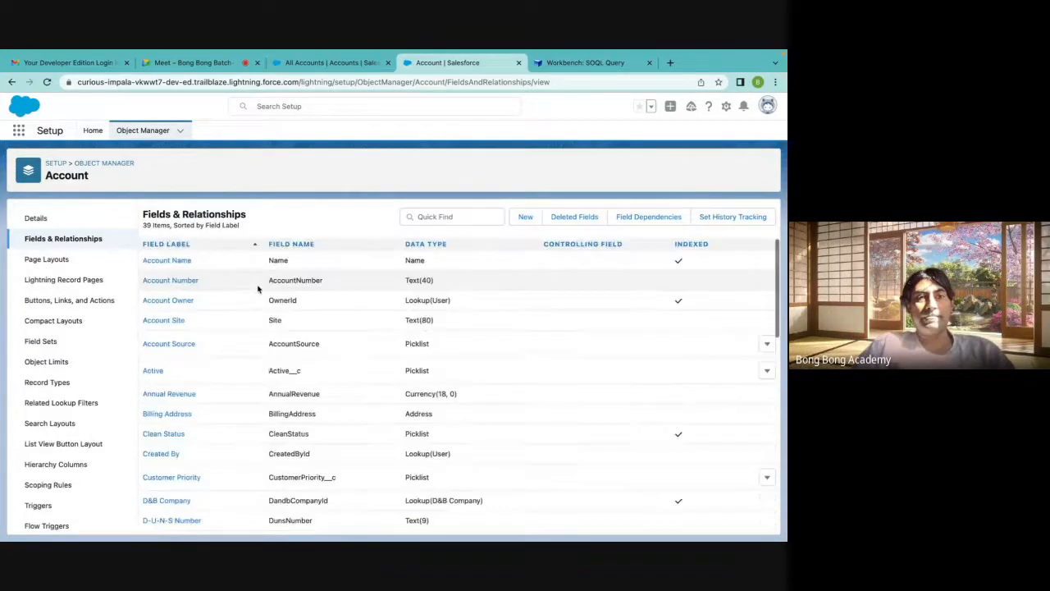
scroll(258, 289, down, 1)
scroll(258, 288, down, 5)
scroll(257, 289, up, 10)
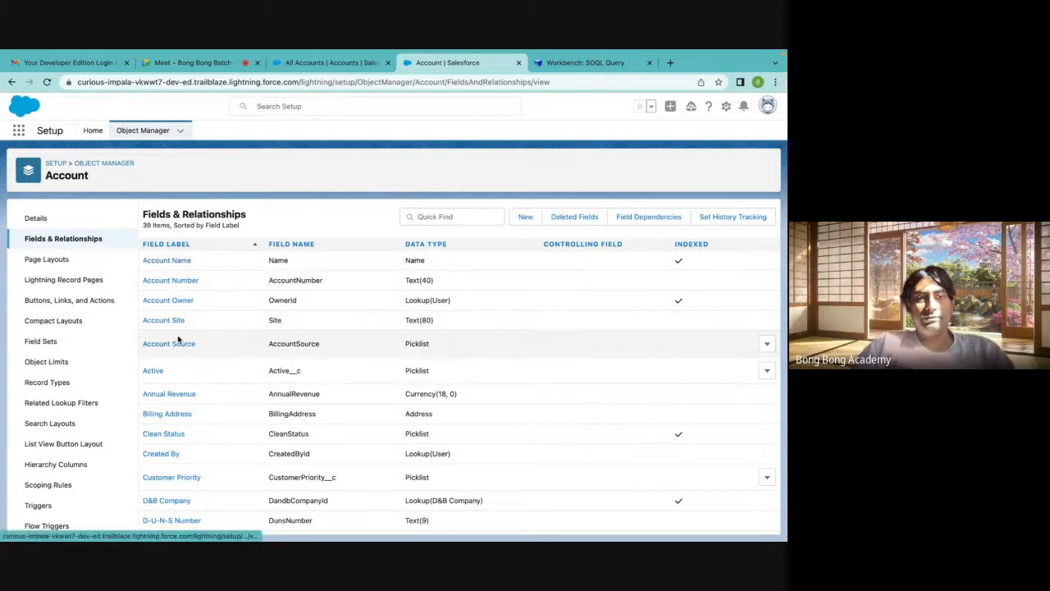
scroll(207, 374, down, 10)
scroll(207, 374, up, 10)
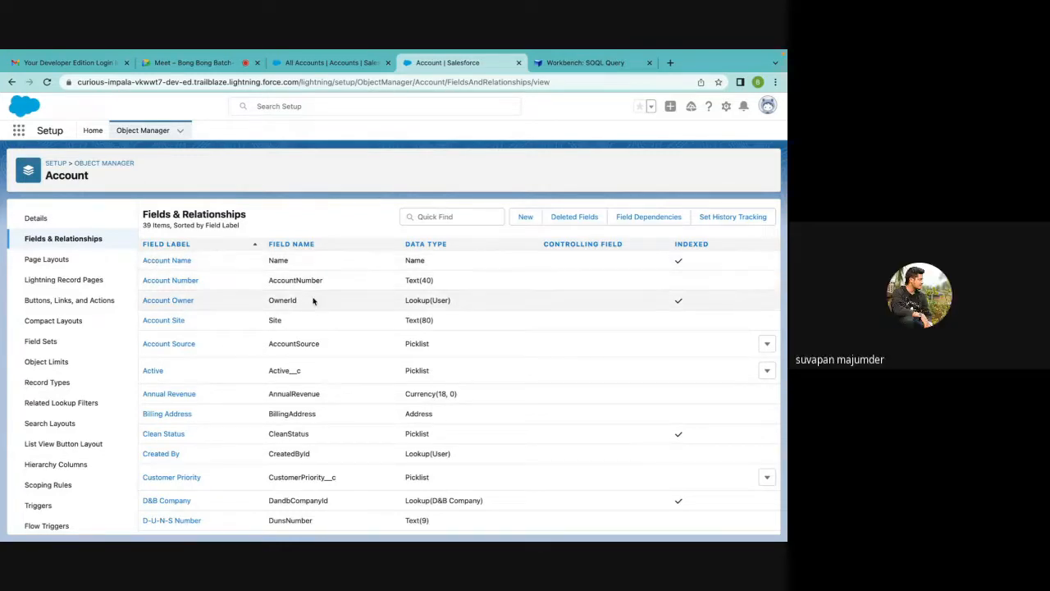
Step: Highlight the Active__c field name and its __c custom-field suffix
drag(270, 370, 320, 375)
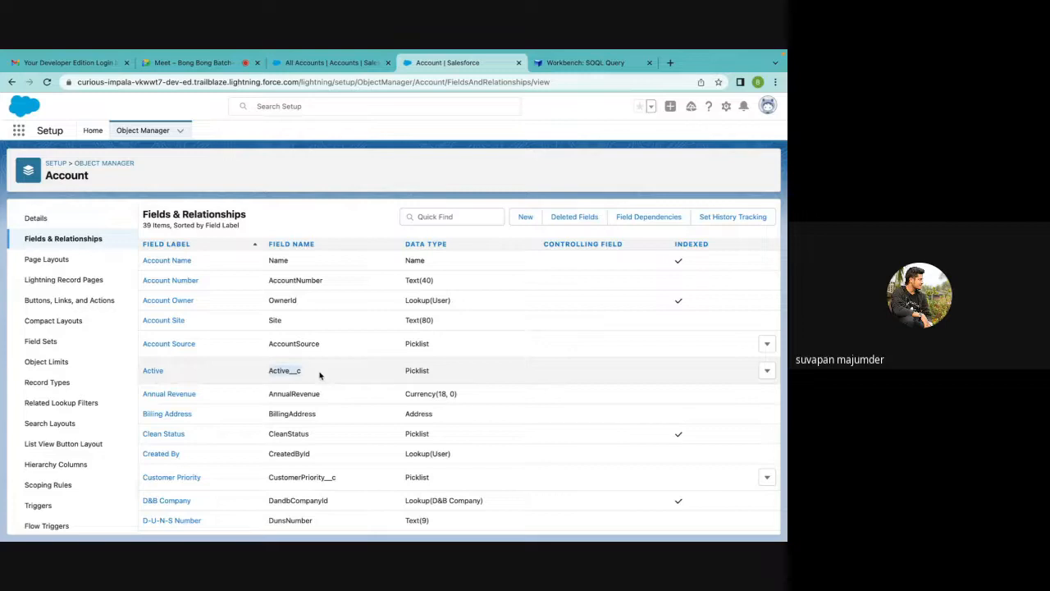
click(294, 375)
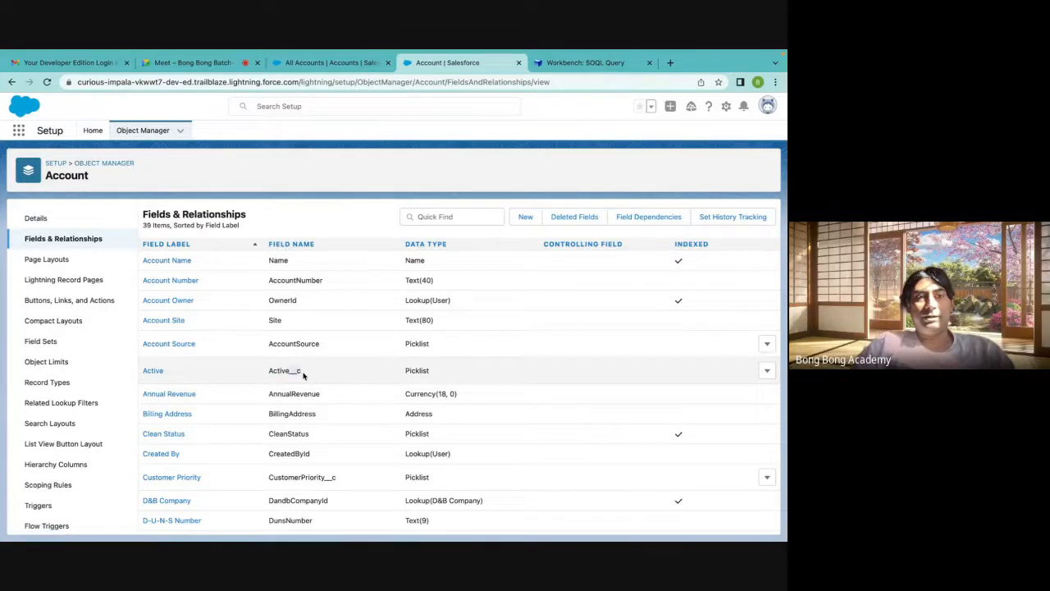
drag(290, 373, 300, 374)
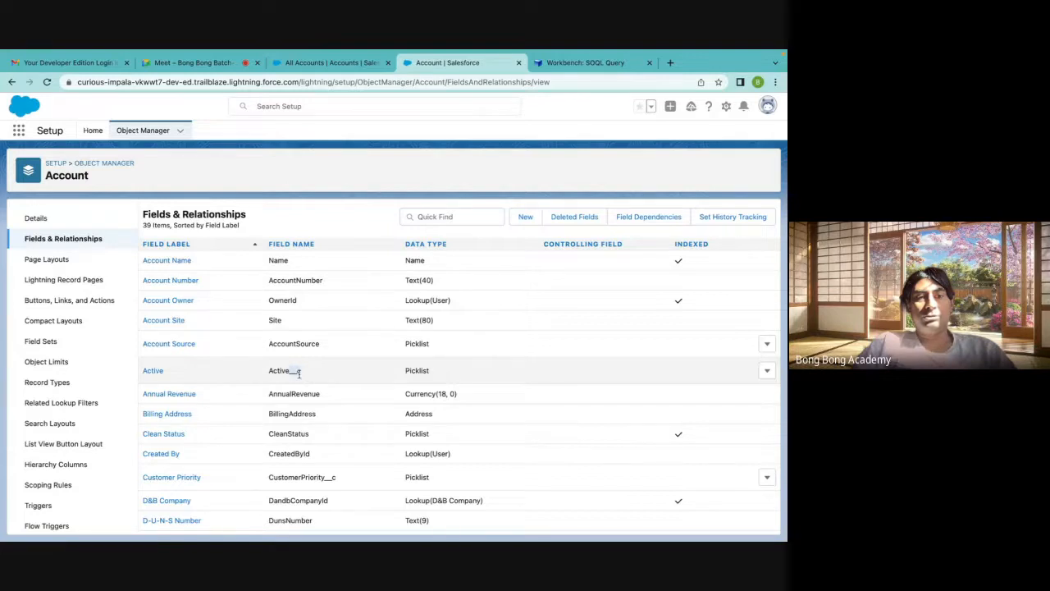
scroll(321, 406, down, 1)
drag(326, 442, 339, 443)
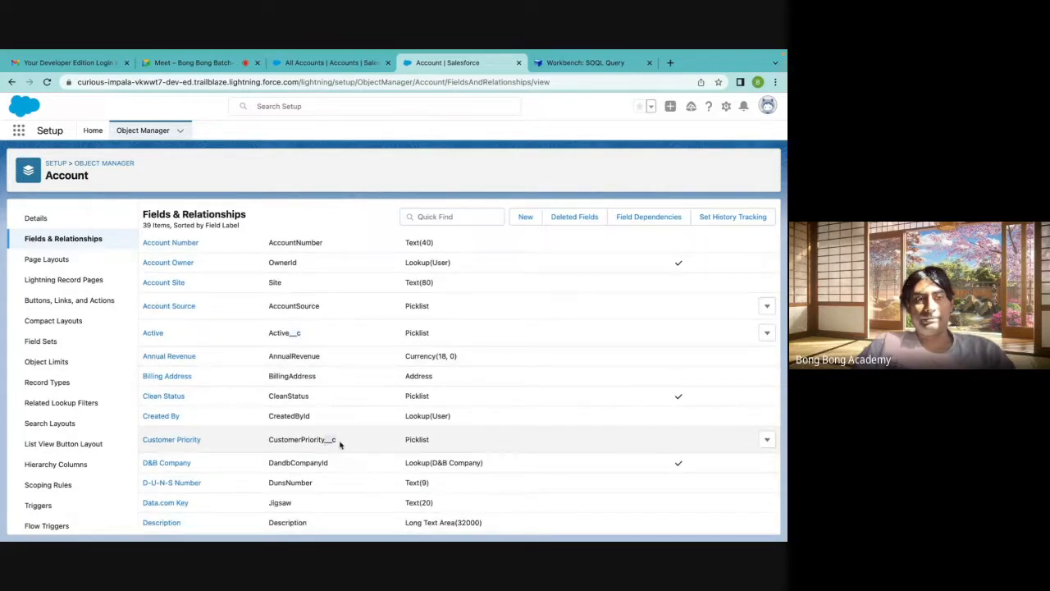
scroll(339, 441, up, 1)
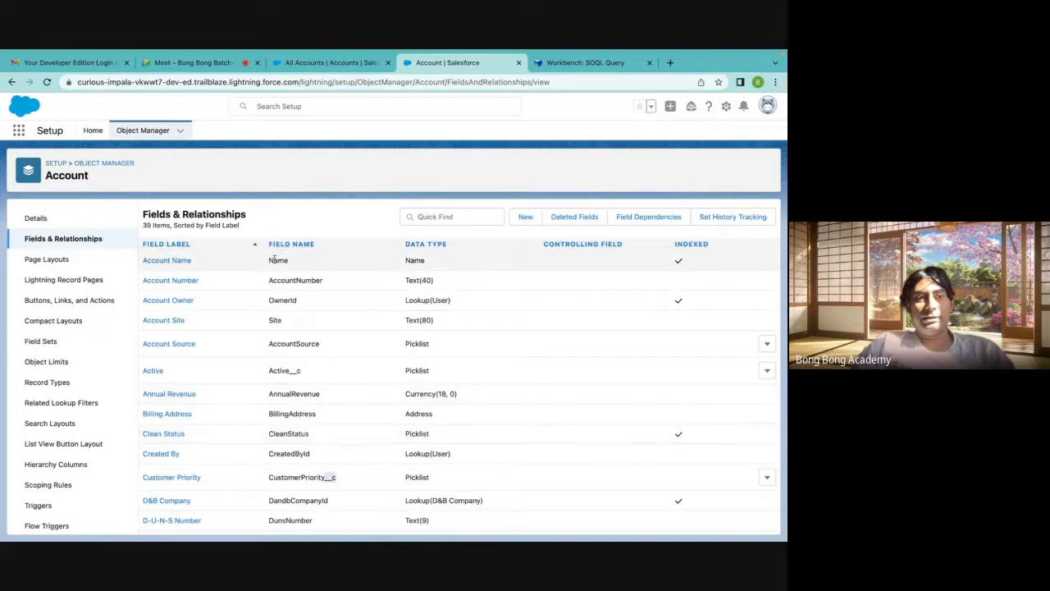
scroll(279, 399, down, 15)
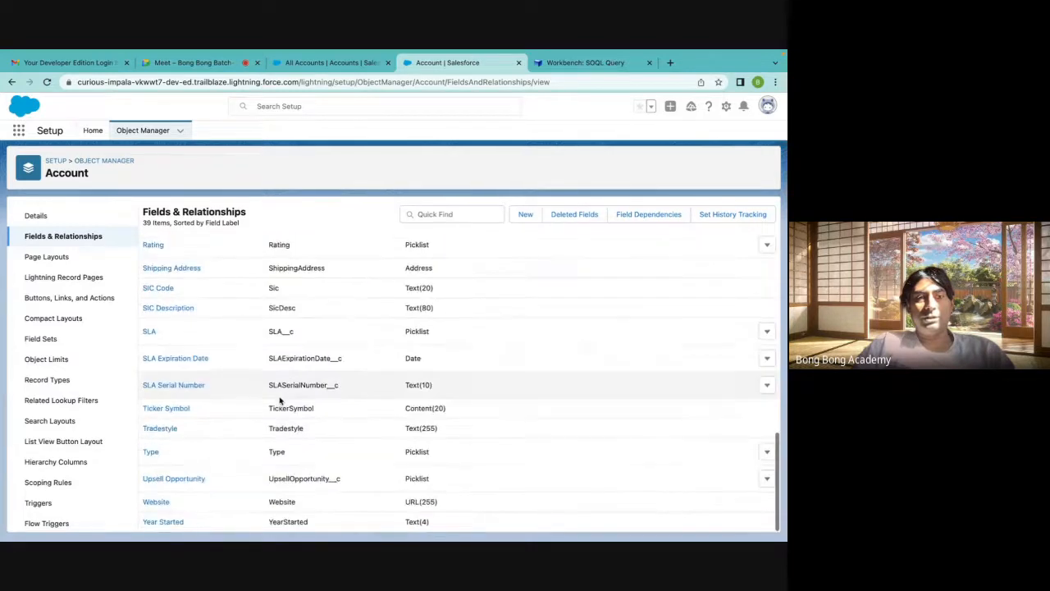
scroll(279, 399, up, 15)
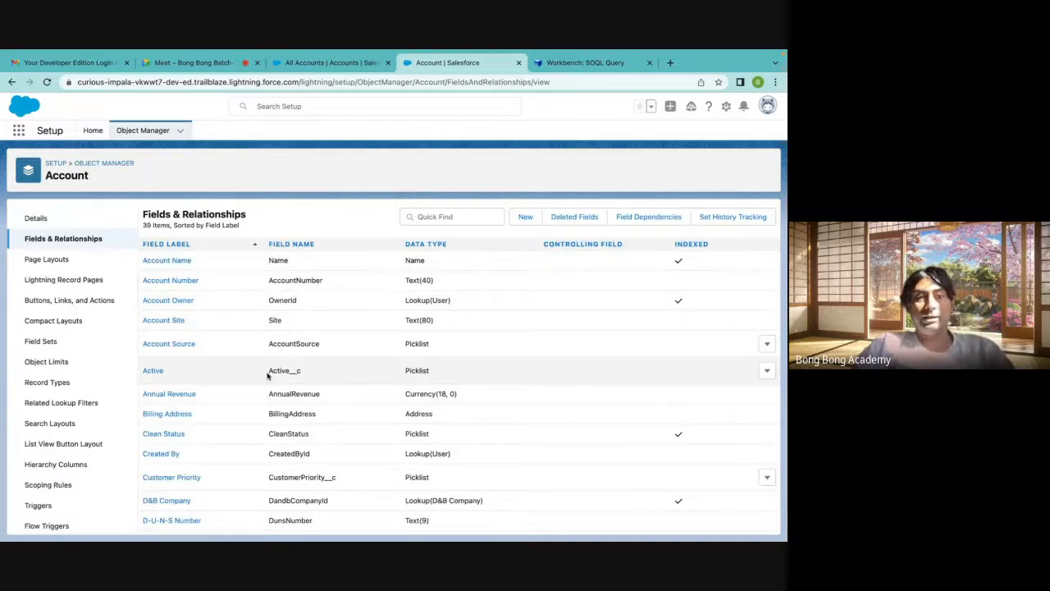
Step: Check the Active field's row actions, then start a new custom field on Account
click(767, 372)
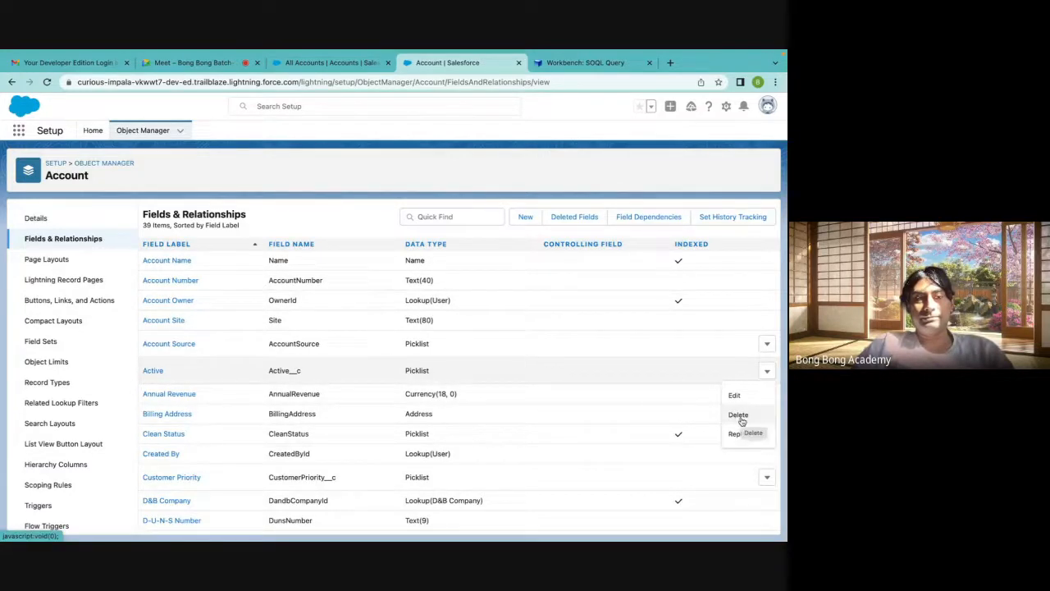
click(561, 335)
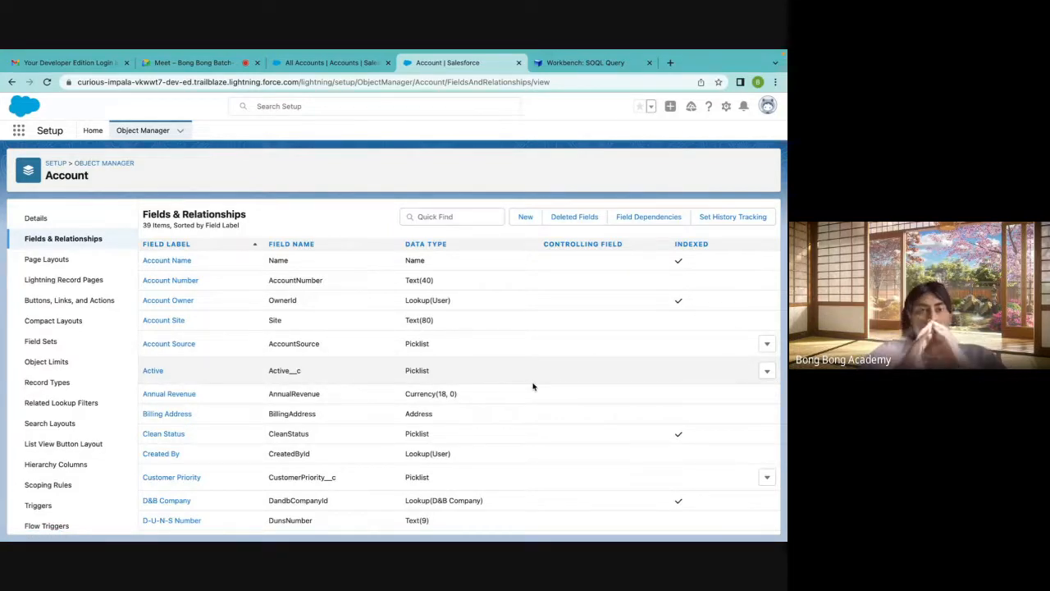
scroll(533, 386, down, 10)
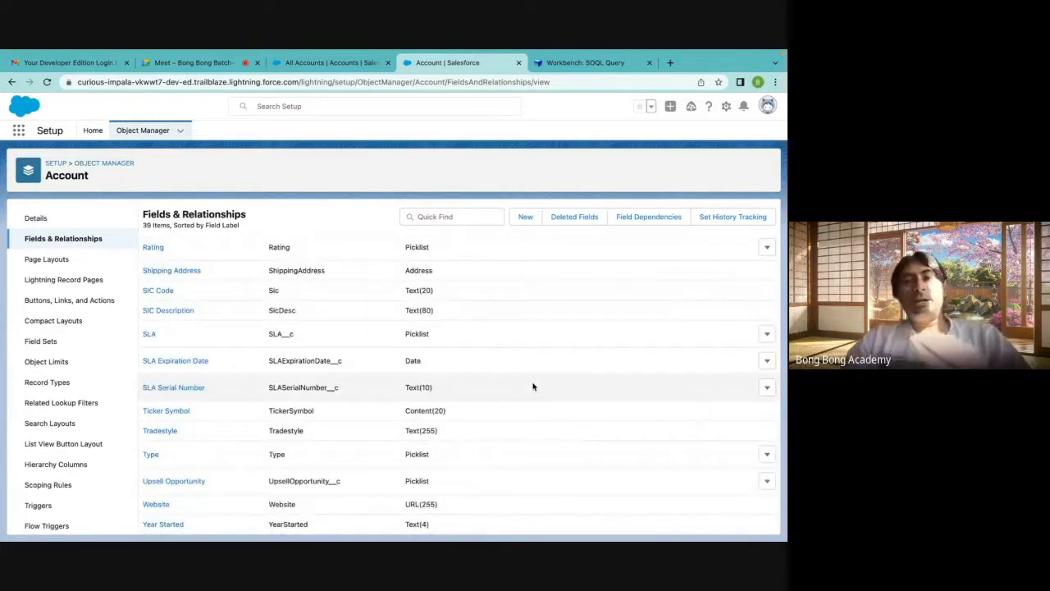
scroll(533, 387, up, 10)
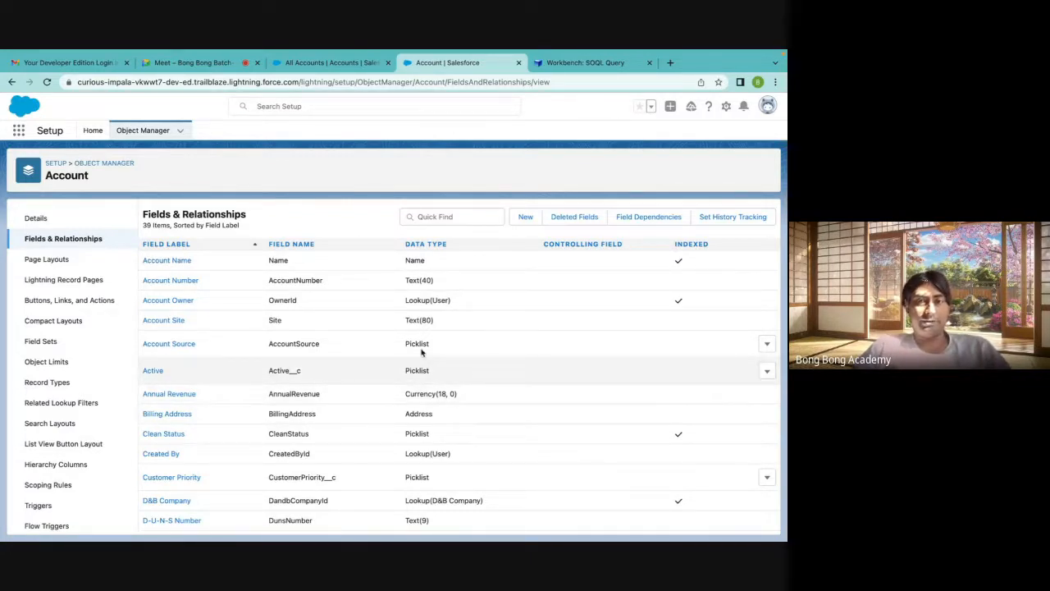
click(526, 218)
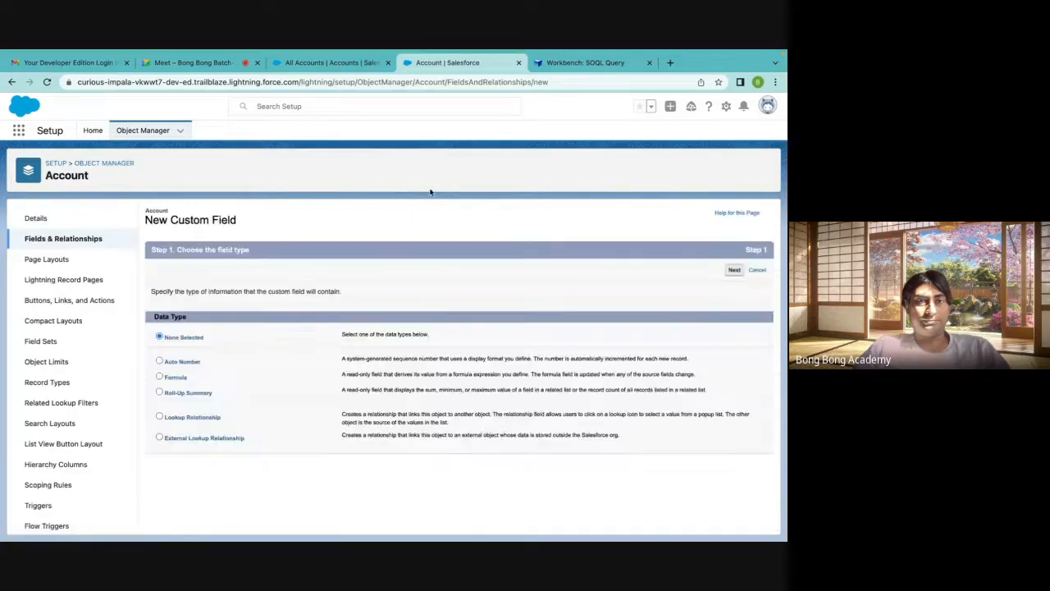
Step: Make Checkbox the new Account field's data type, after briefly trying Picklist
scroll(357, 293, down, 3)
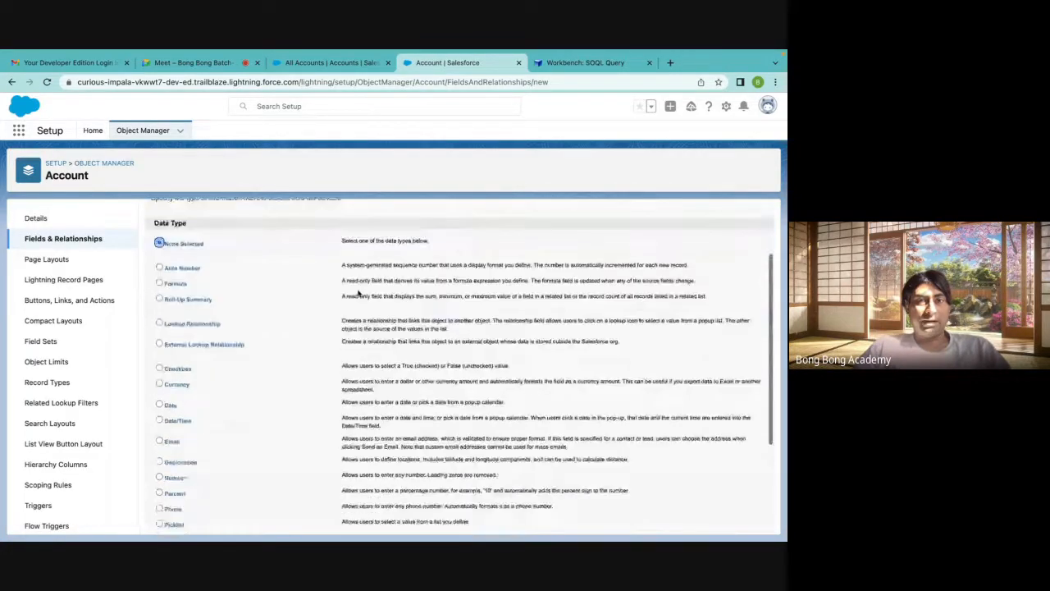
scroll(357, 293, down, 3)
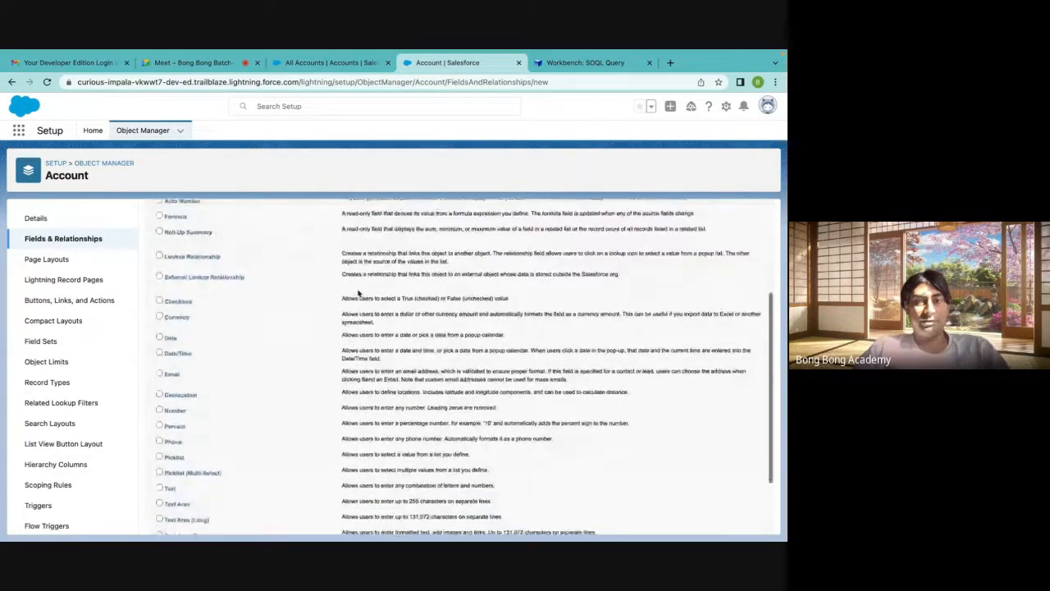
scroll(357, 293, up, 5)
scroll(358, 293, down, 1)
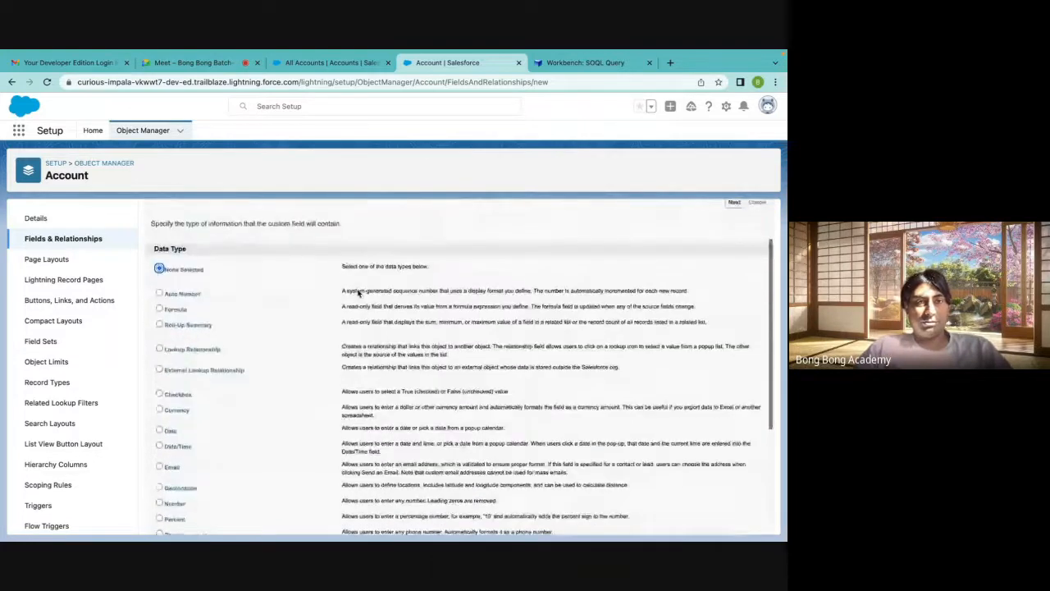
scroll(357, 293, down, 1)
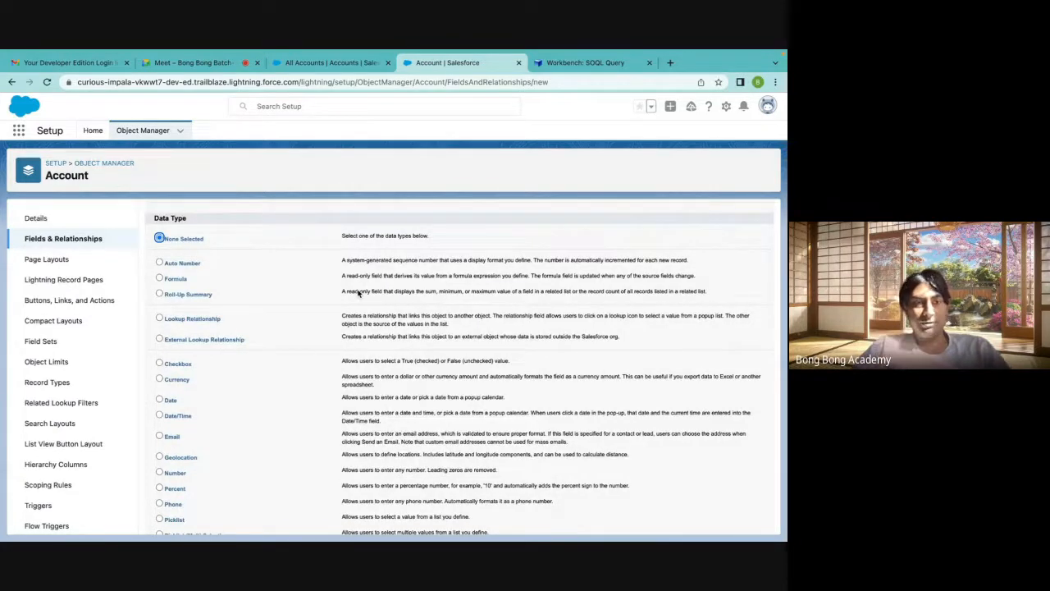
scroll(358, 293, down, 4)
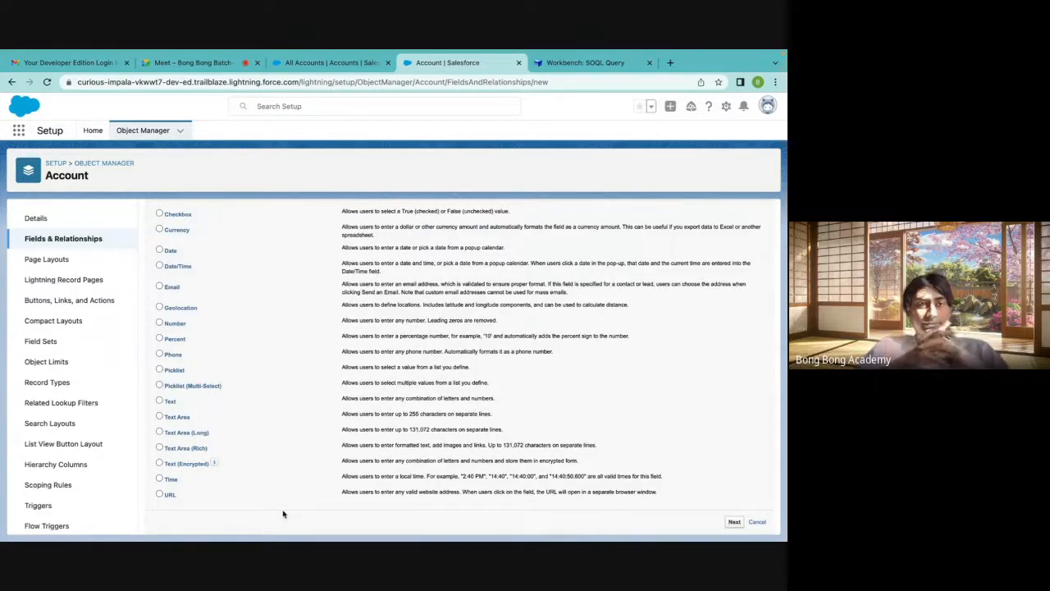
double_click(187, 214)
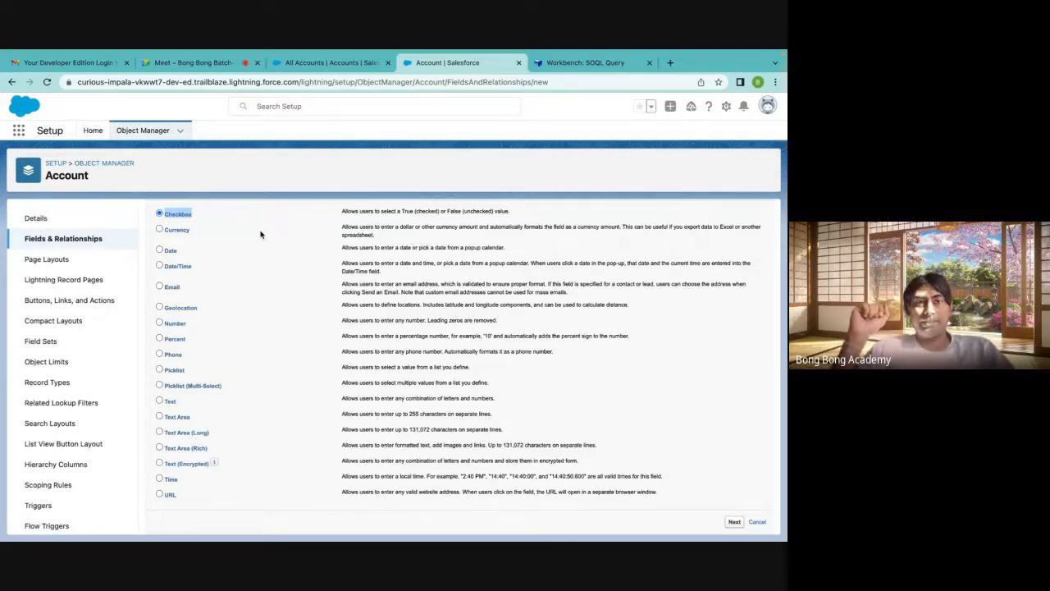
click(227, 219)
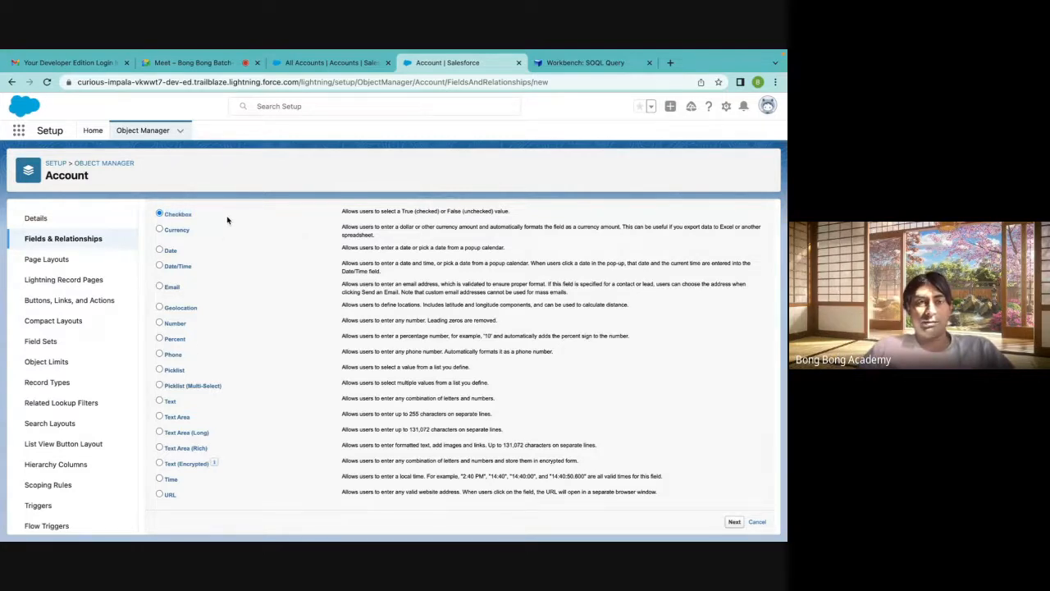
click(160, 371)
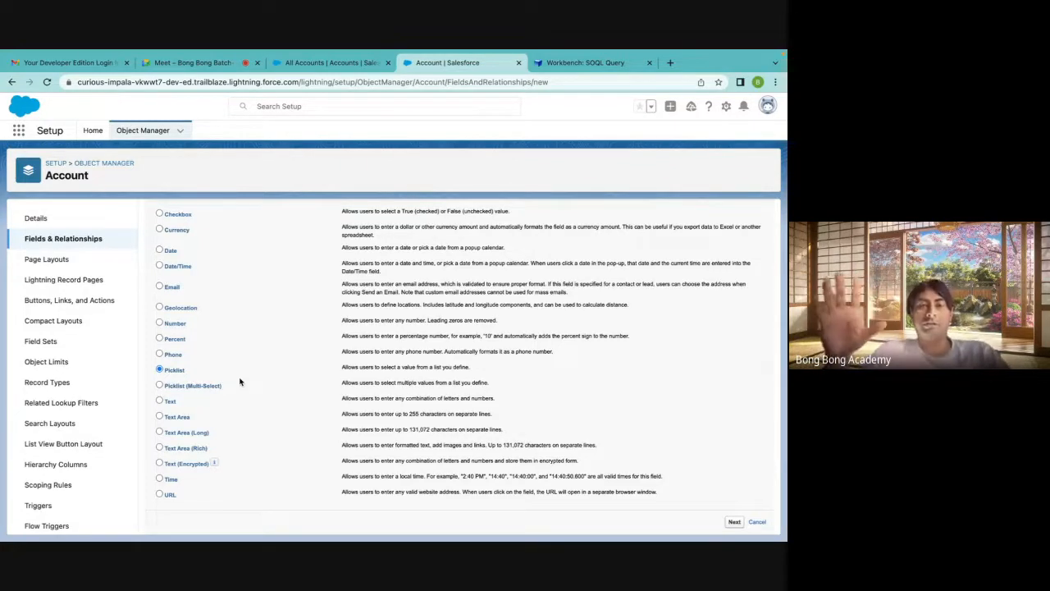
click(159, 215)
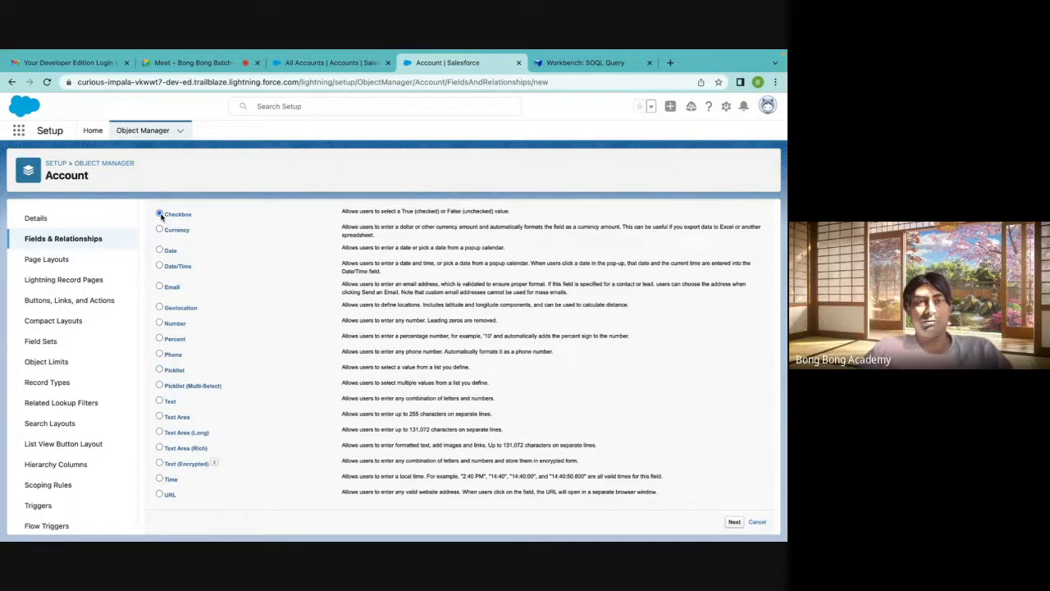
click(735, 522)
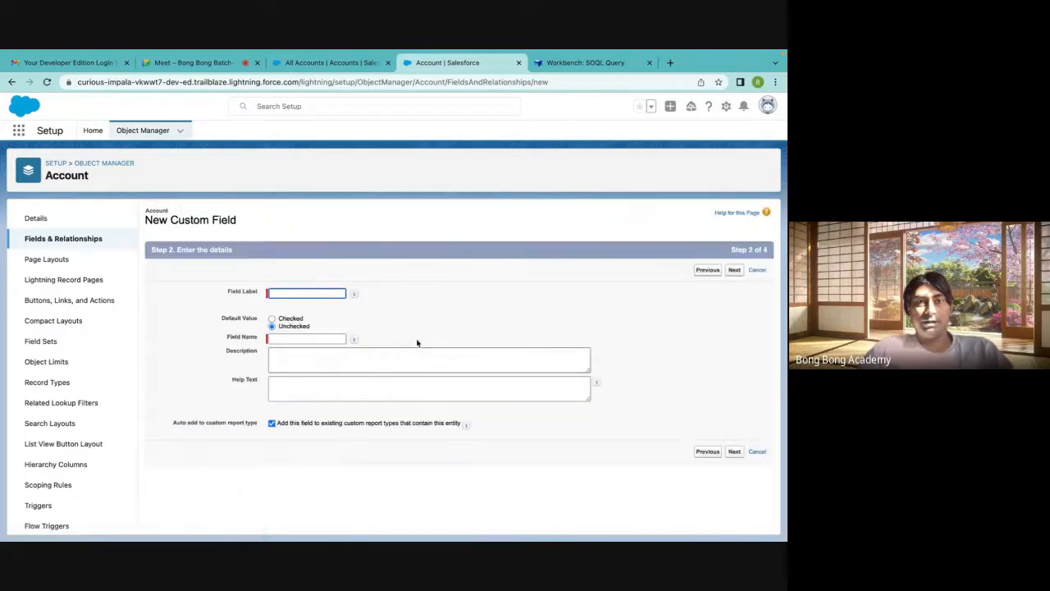
text(My)
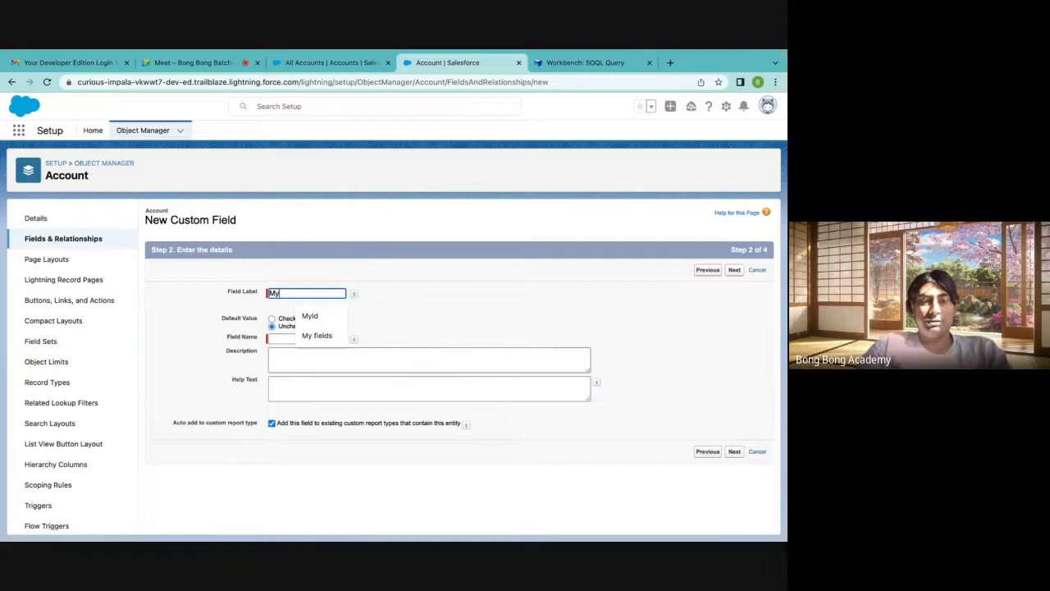
text( Check)
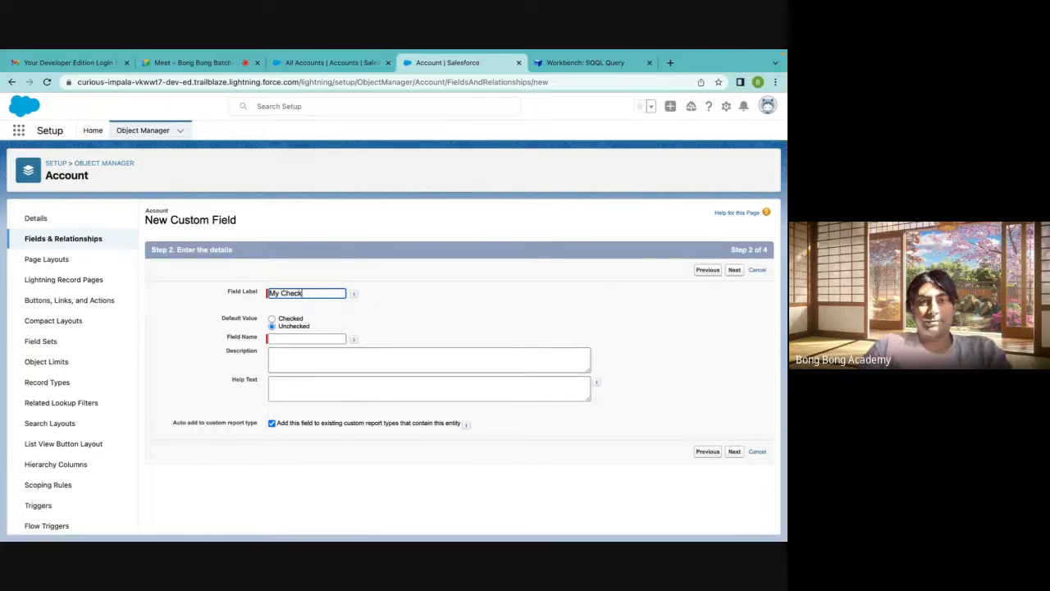
text(b)
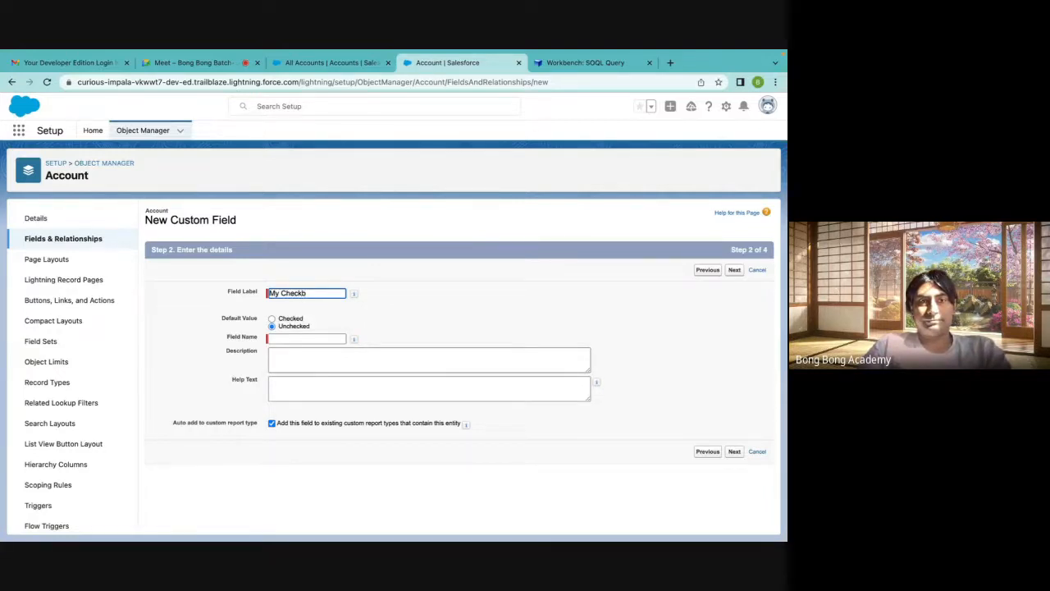
text(o)
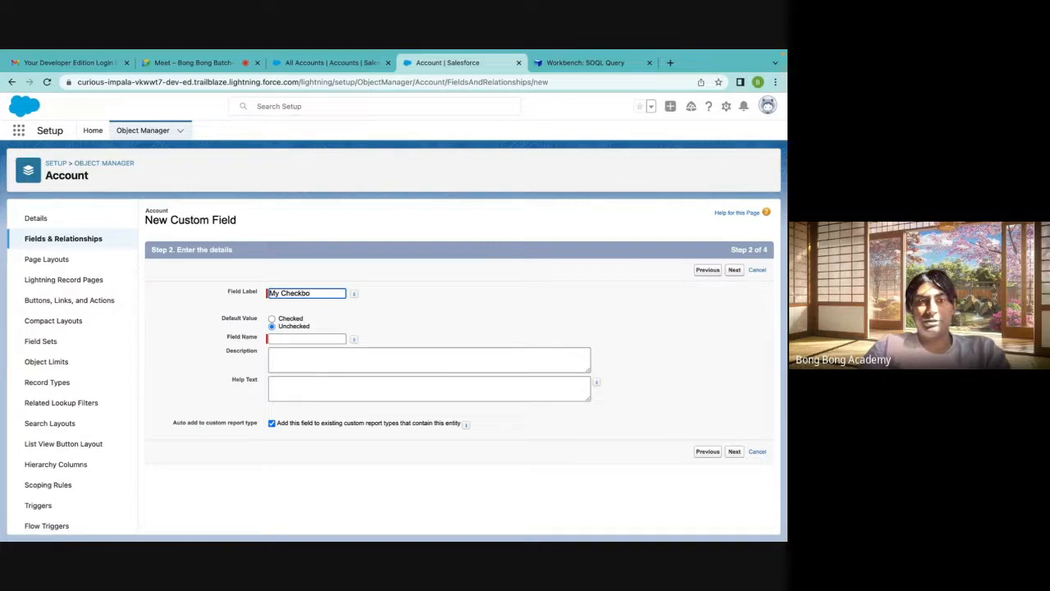
text(x)
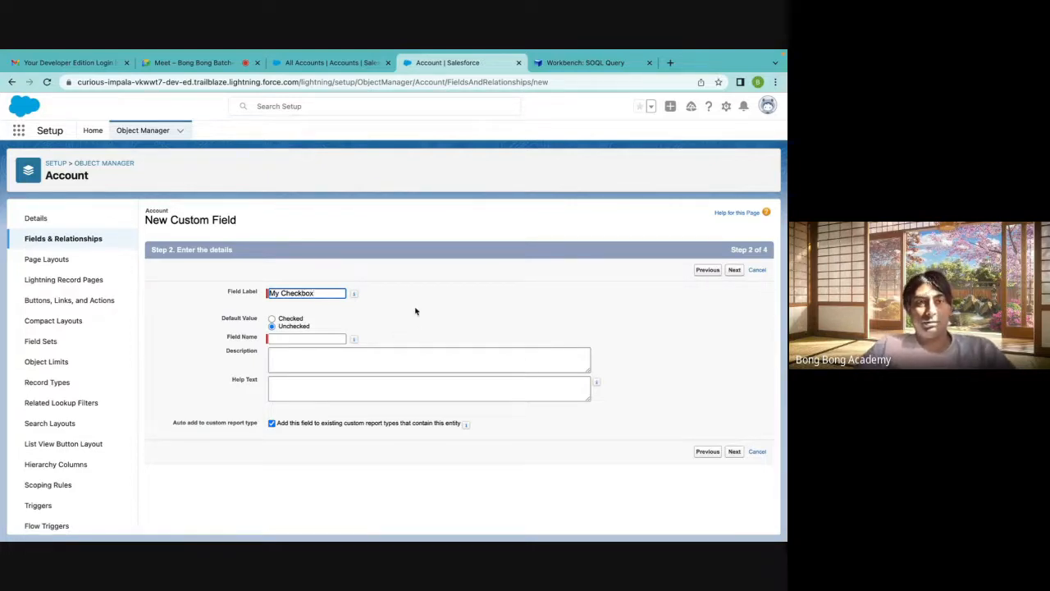
click(415, 311)
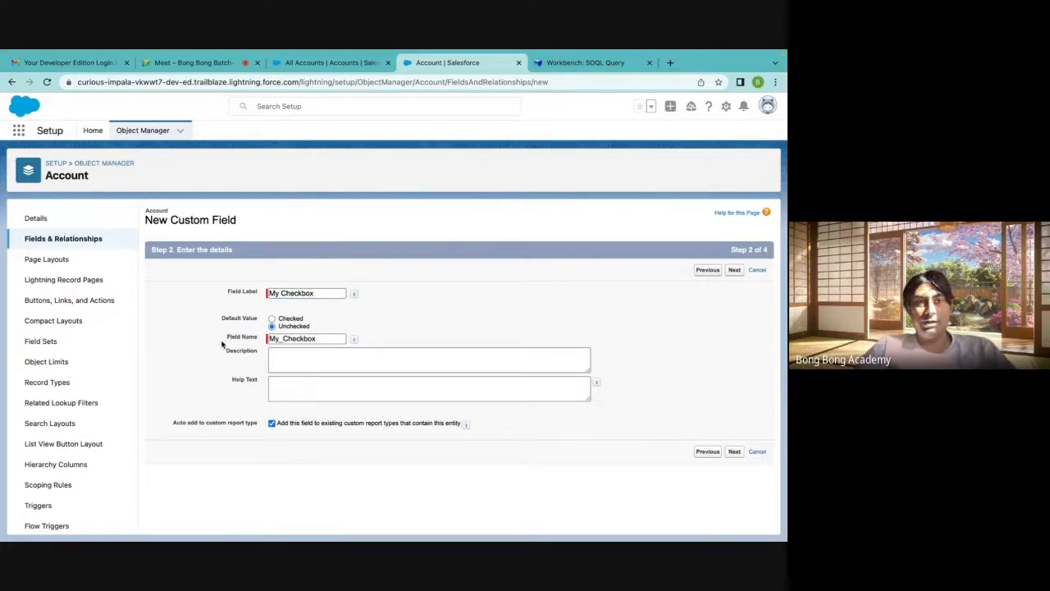
drag(227, 337, 258, 341)
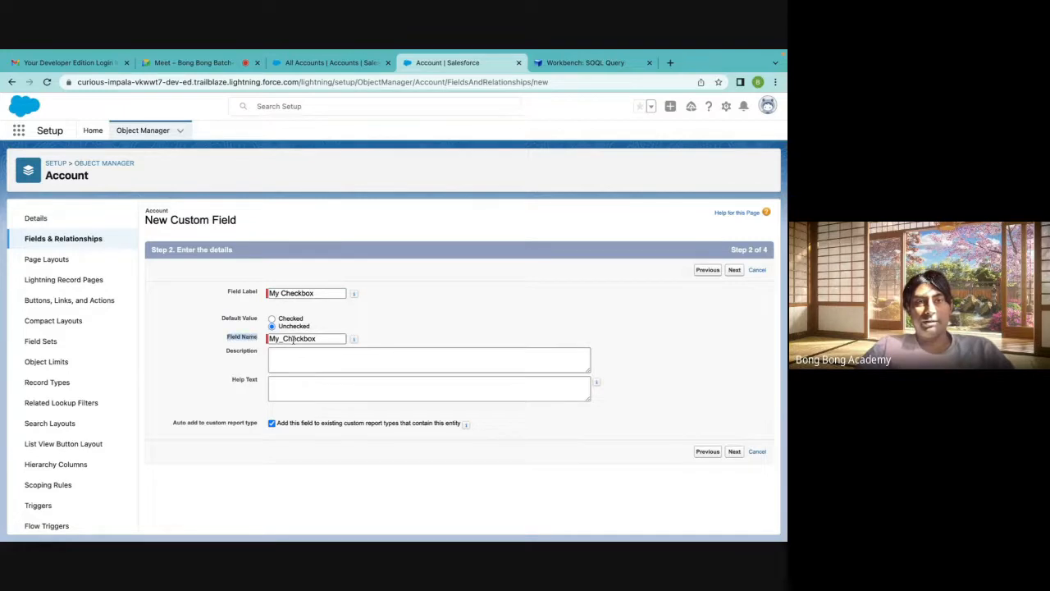
drag(270, 338, 279, 339)
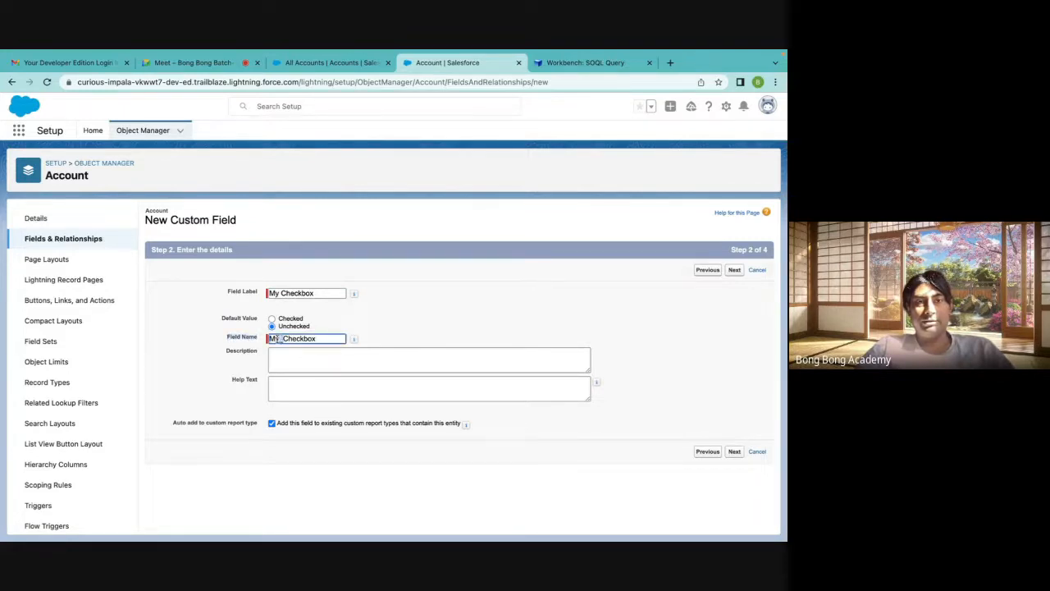
click(426, 293)
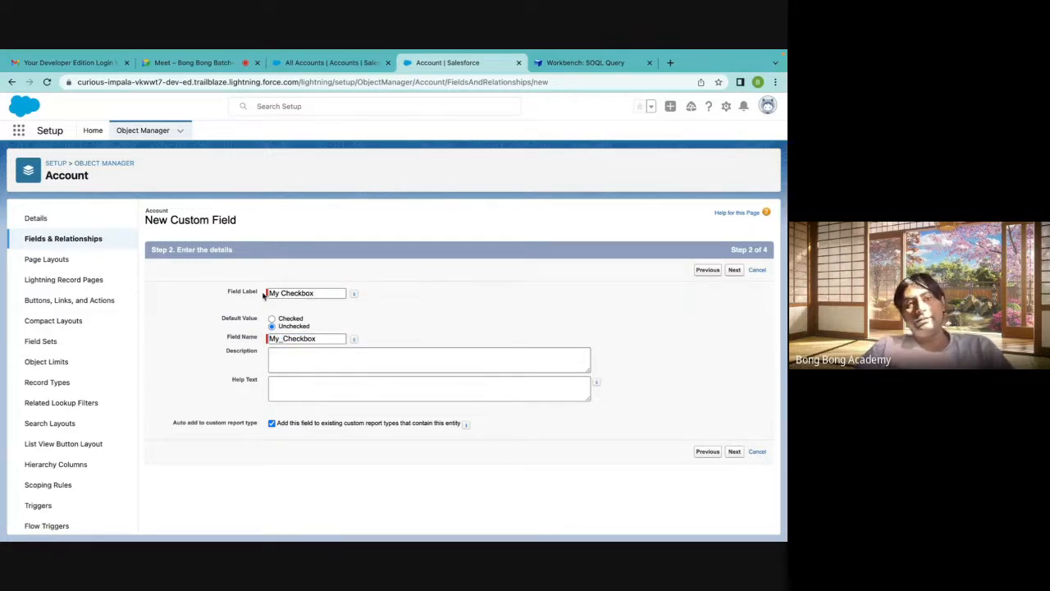
drag(229, 294, 315, 293)
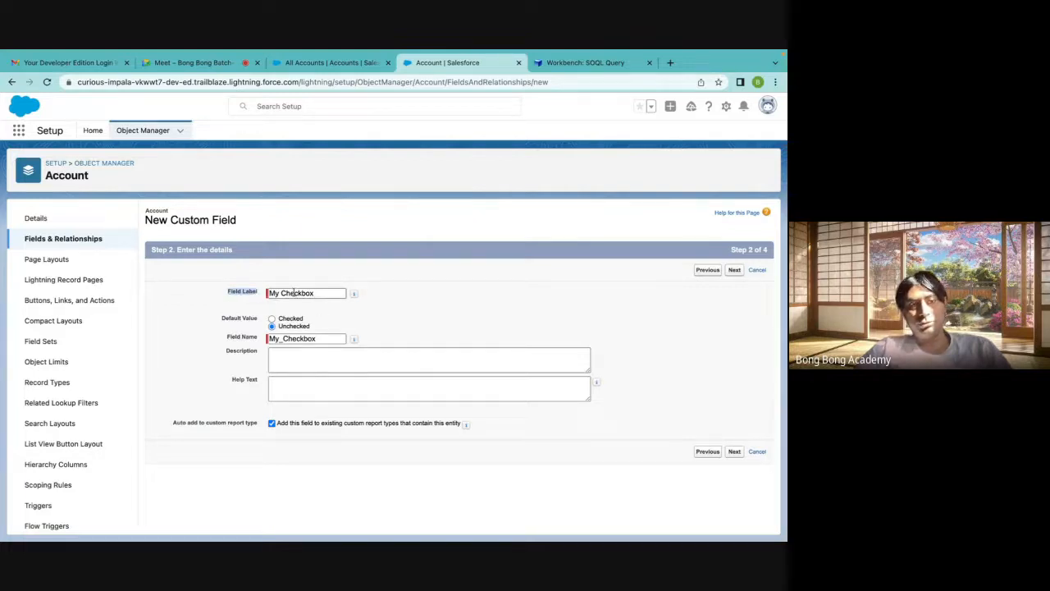
drag(230, 338, 254, 338)
click(446, 303)
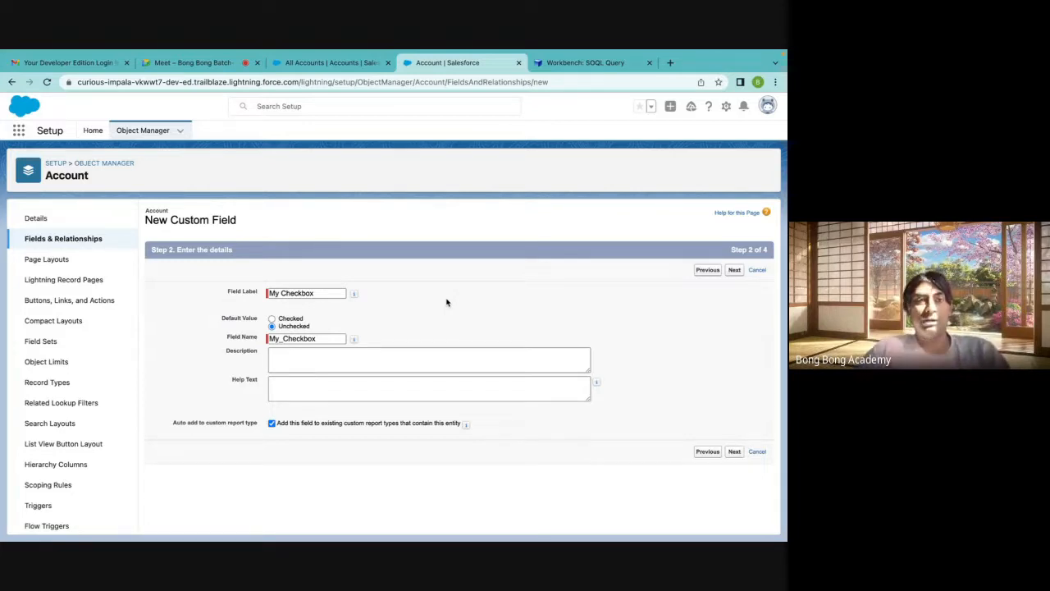
double_click(300, 338)
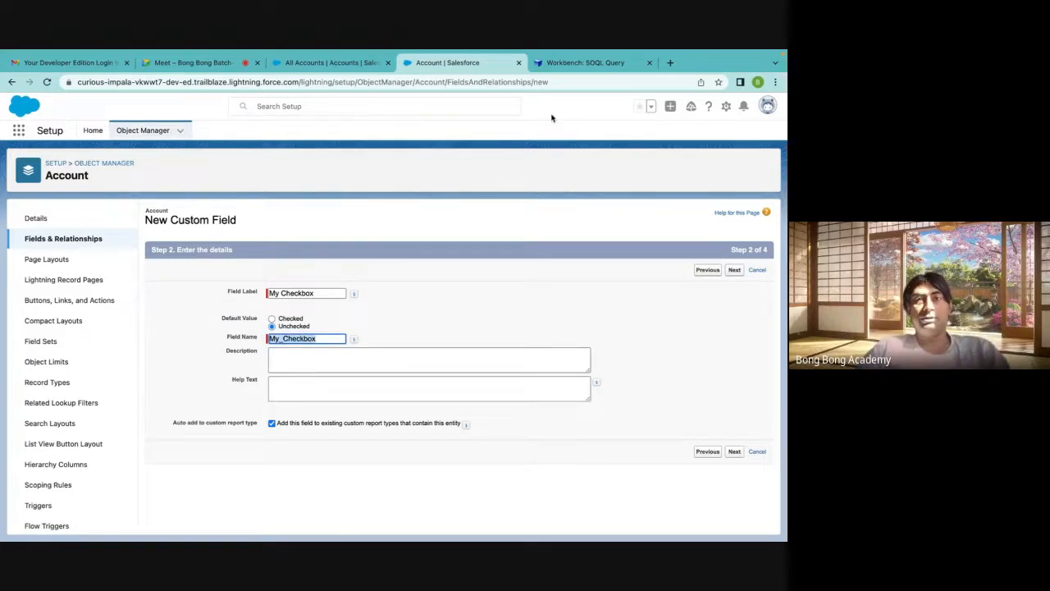
click(571, 64)
click(487, 72)
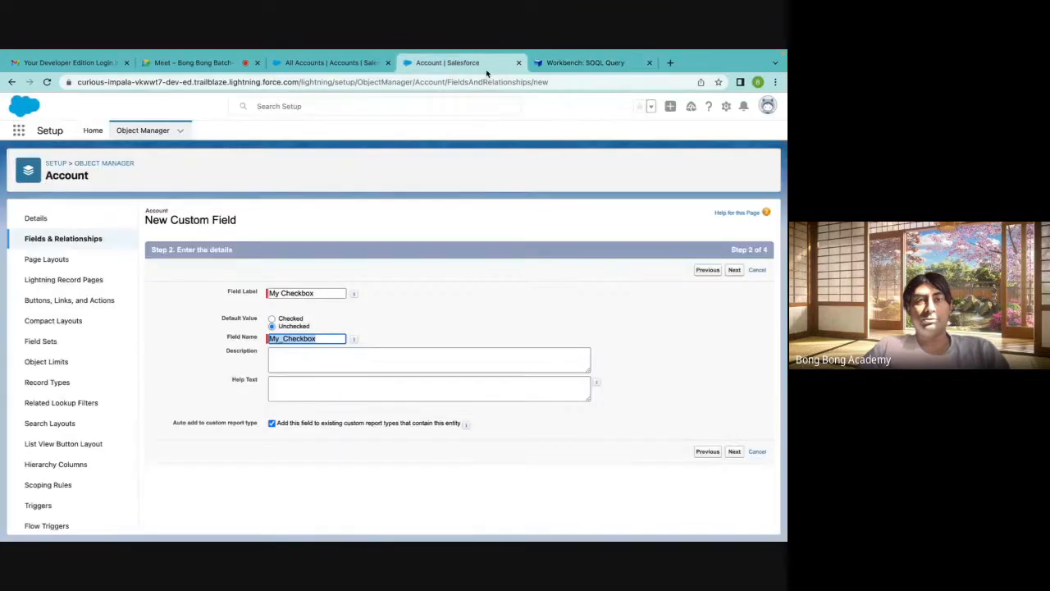
click(592, 62)
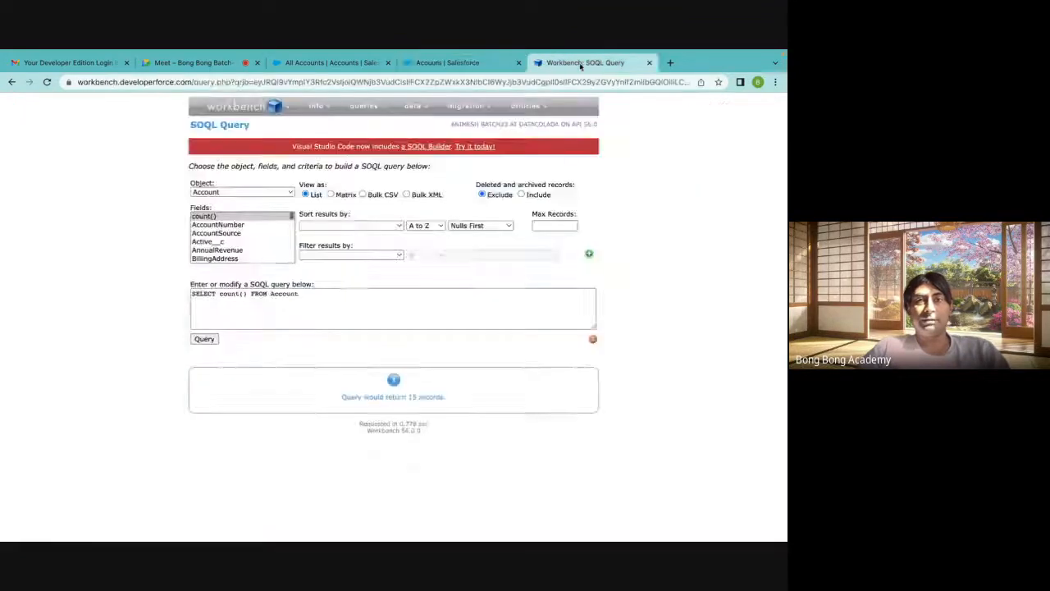
click(484, 64)
click(476, 314)
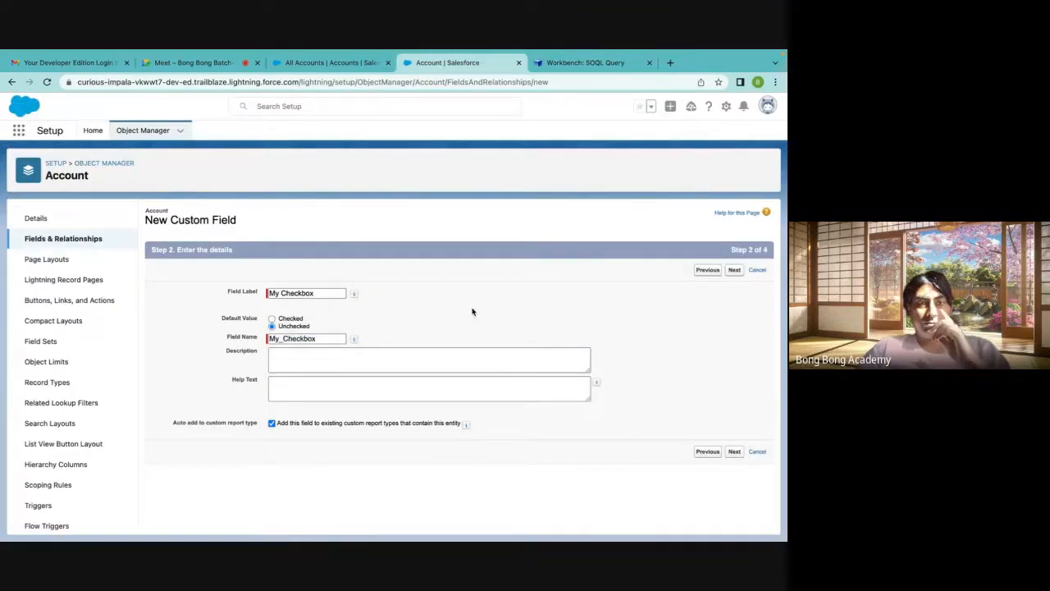
Step: Save My Checkbox visible to every profile and on all four Account page layouts
click(735, 451)
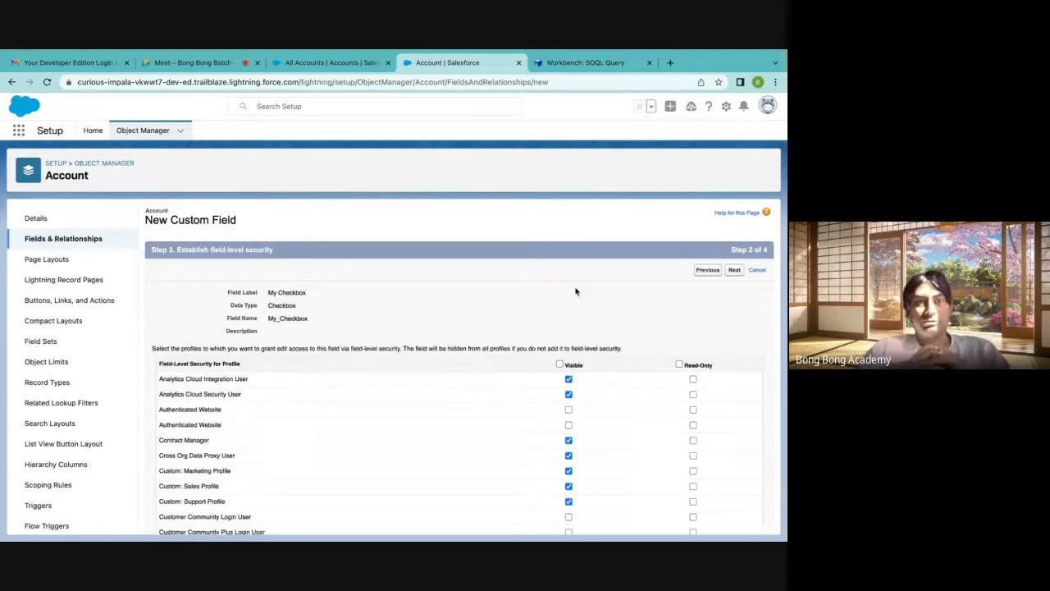
click(559, 364)
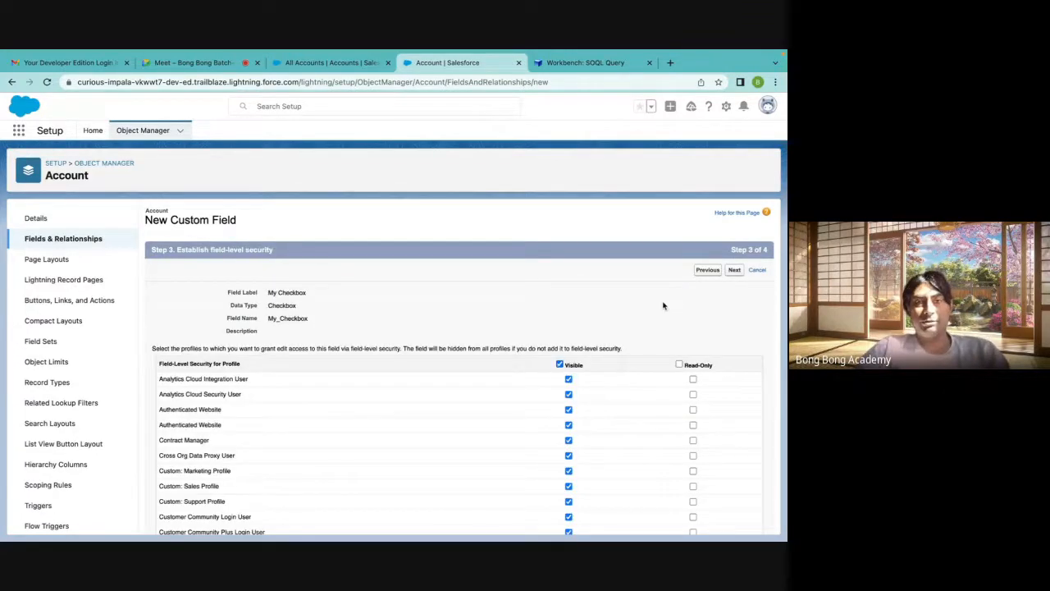
click(734, 270)
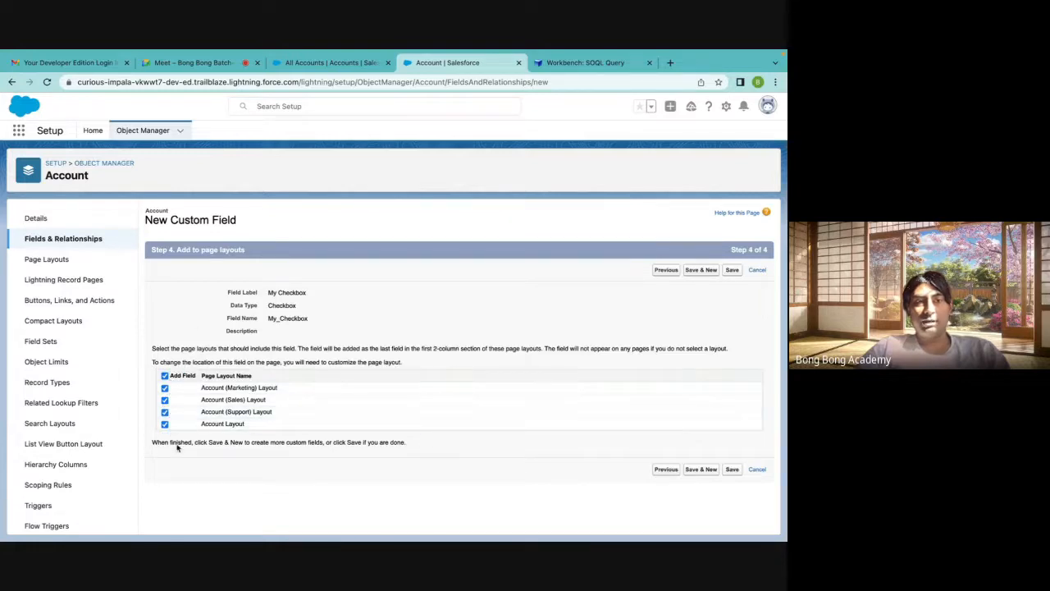
click(732, 270)
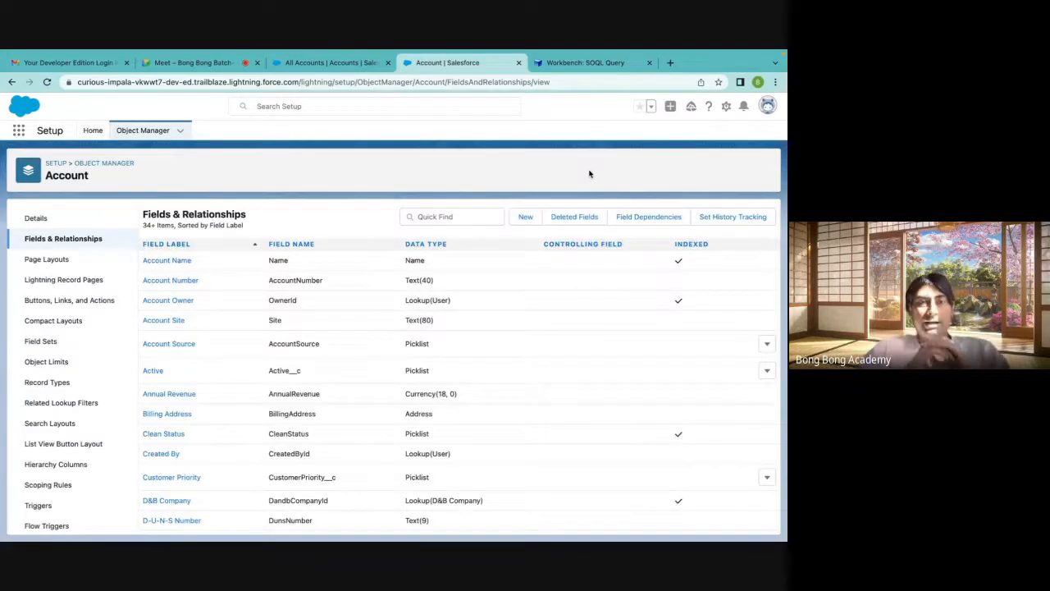
Step: Filter Account fields by 'check' to confirm My Checkbox, then begin another custom field
scroll(417, 342, down, 8)
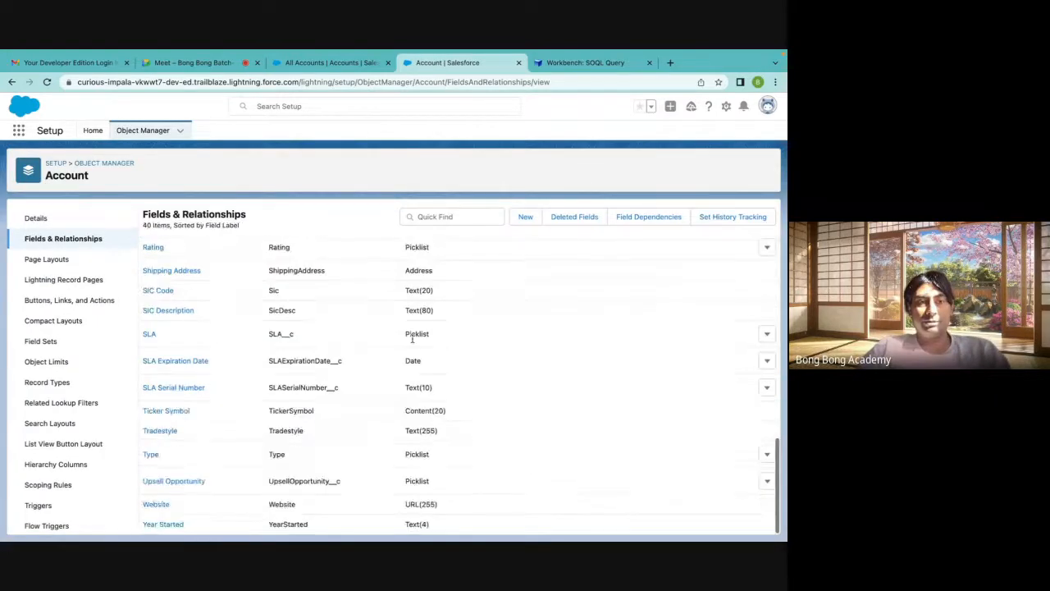
scroll(411, 340, up, 10)
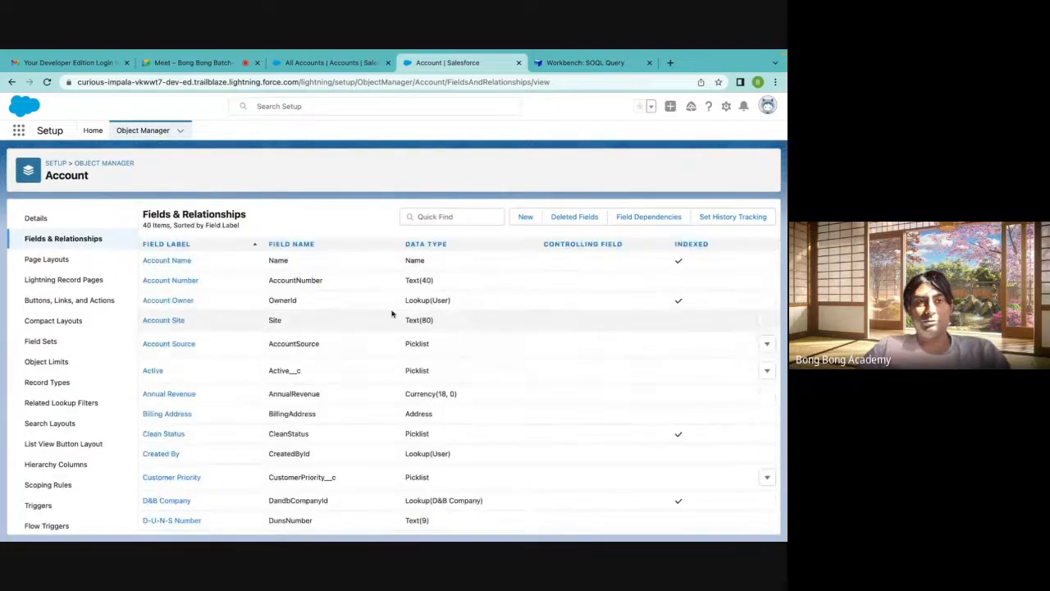
click(433, 218)
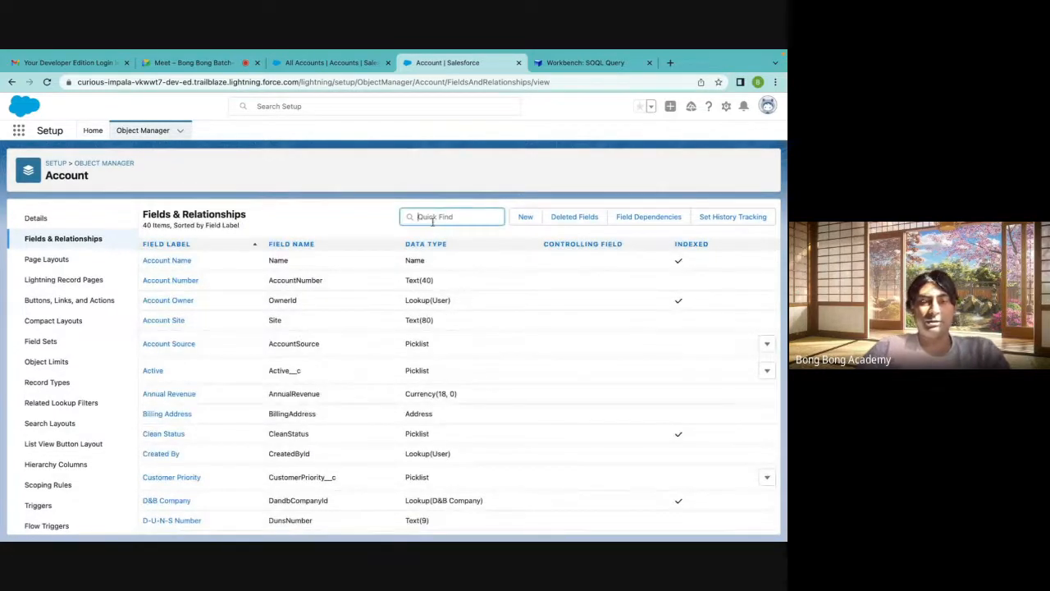
text(check)
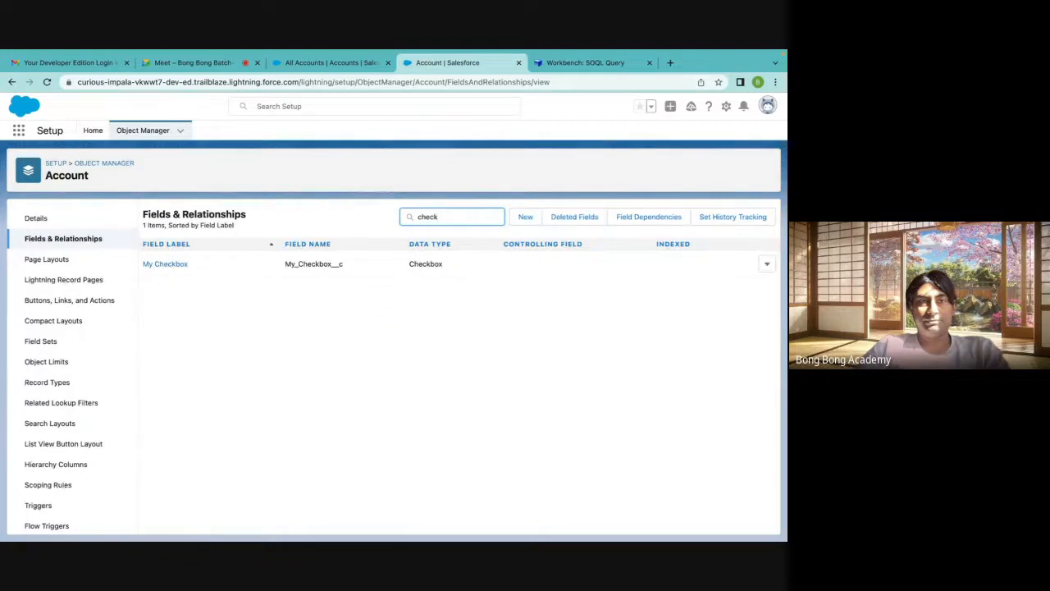
click(331, 264)
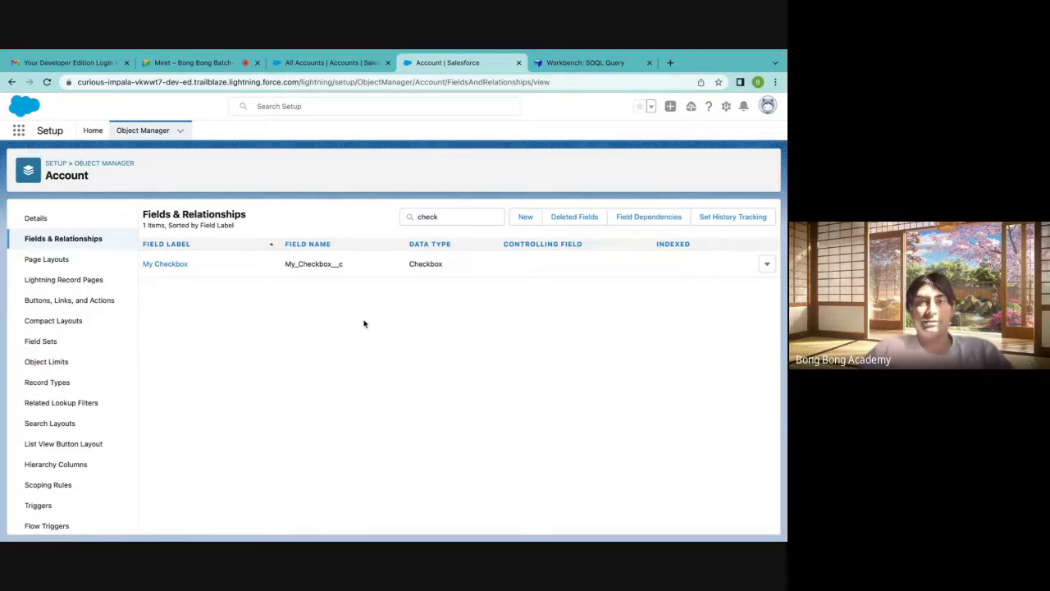
click(528, 218)
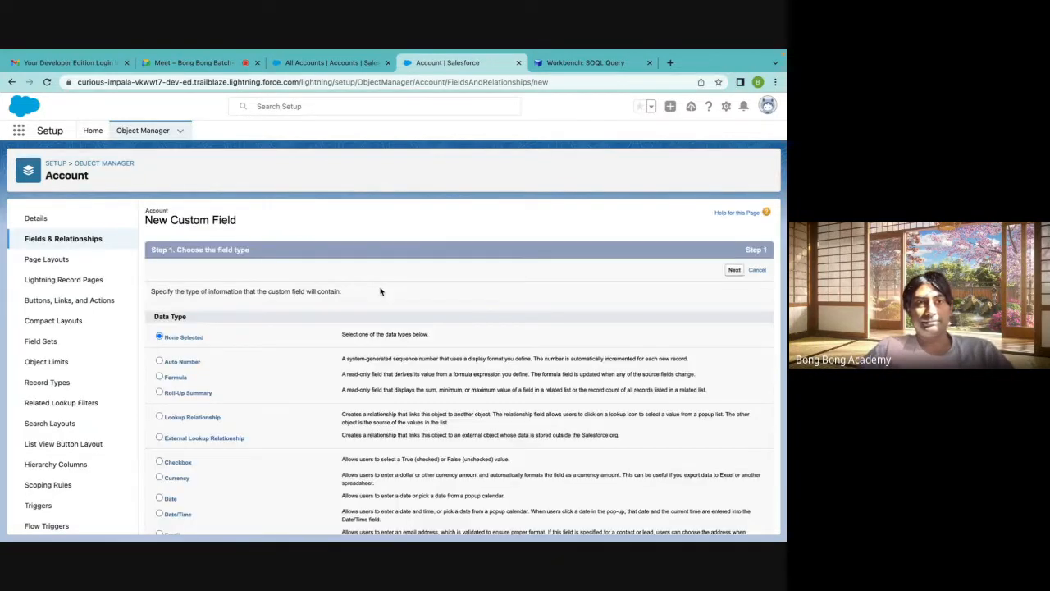
Step: Select Picklist as the new field's data type and advance to the details step
scroll(351, 340, down, 5)
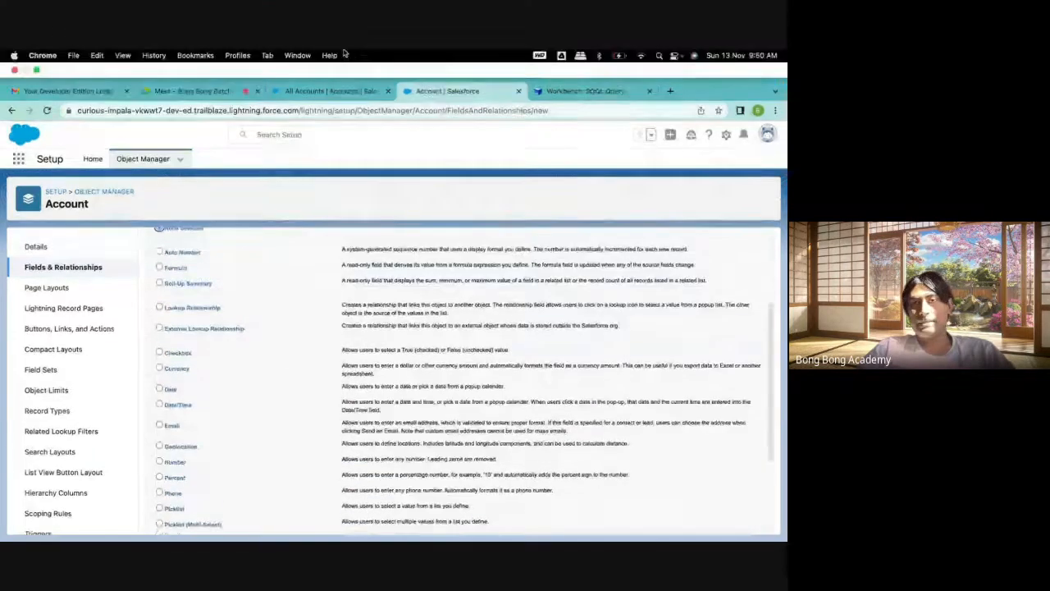
scroll(207, 307, down, 2)
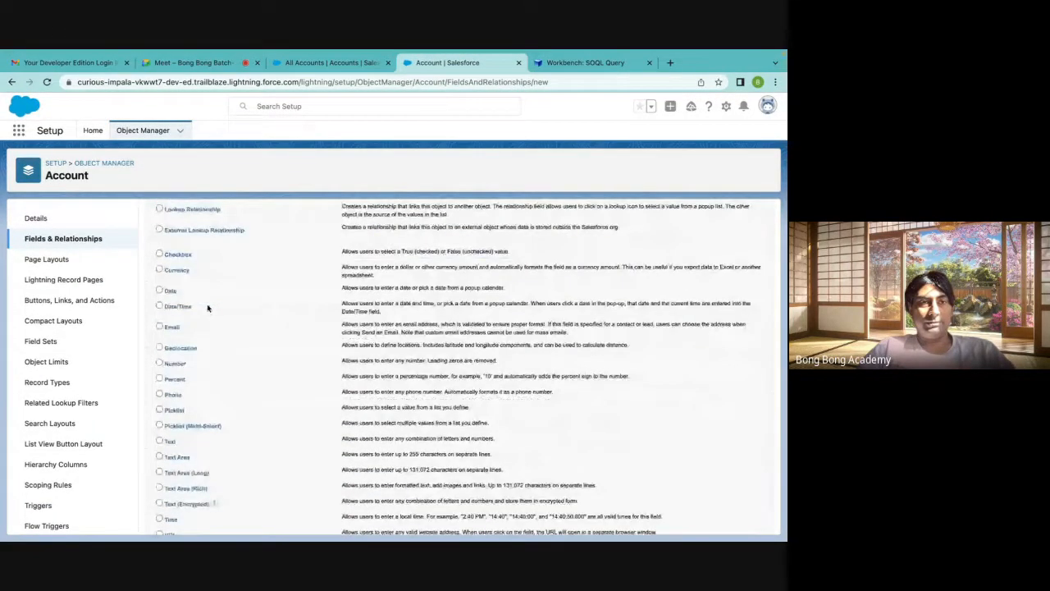
click(160, 411)
scroll(205, 427, down, 1)
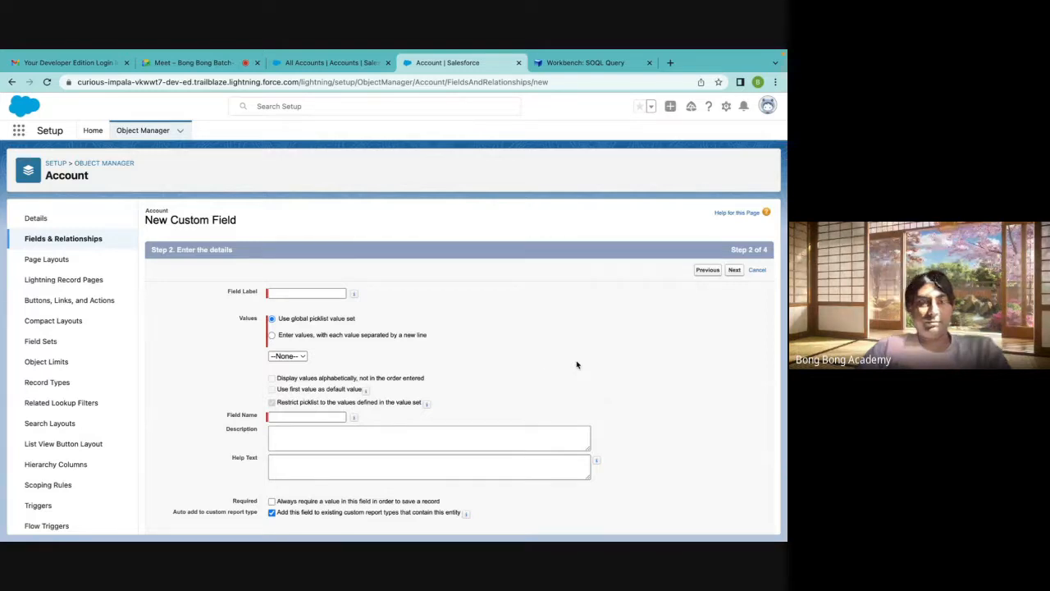
Step: Label the field 'My Picklist' and enter its own values Value1, Value 2, Value3
click(305, 293)
text(My Picklist)
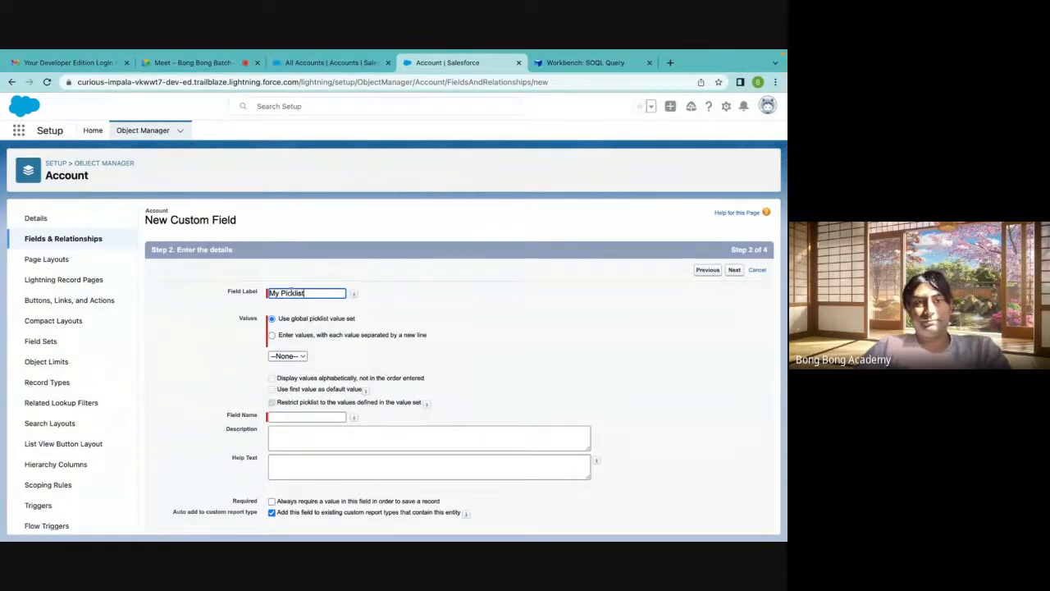
scroll(413, 308, down, 2)
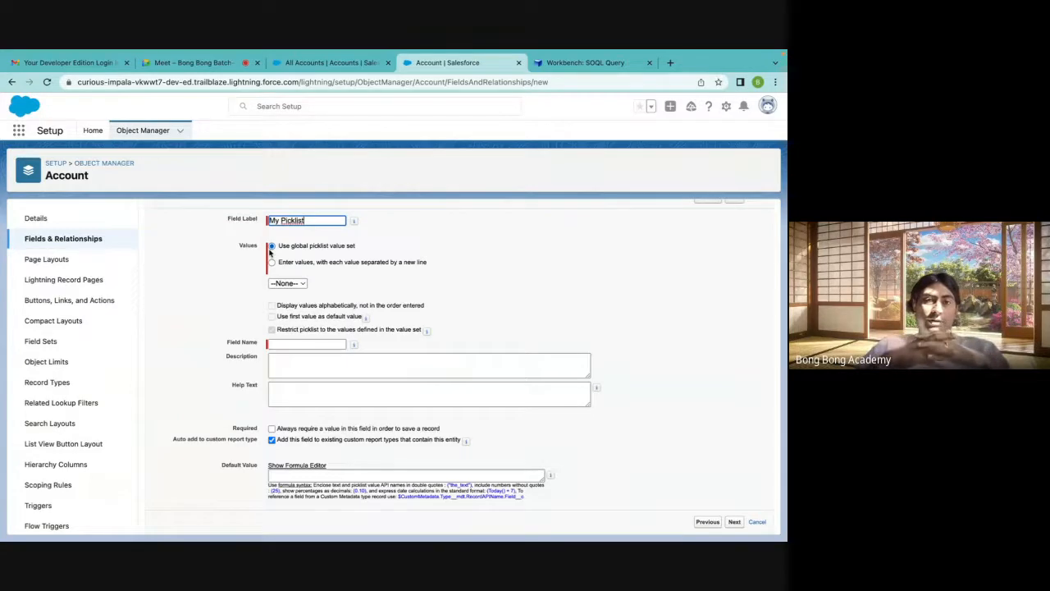
click(294, 284)
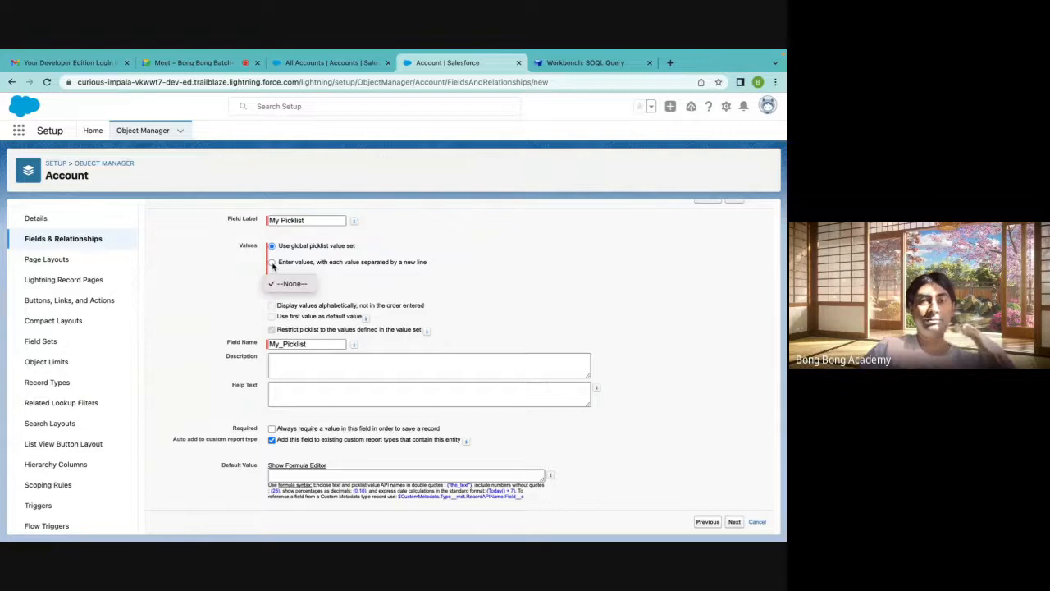
click(273, 263)
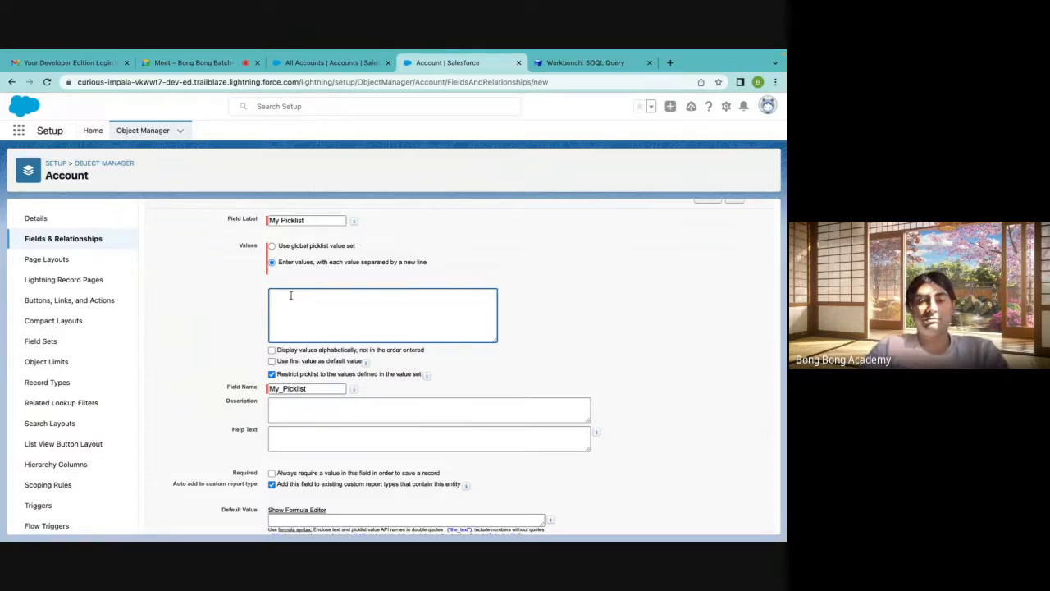
text(Val)
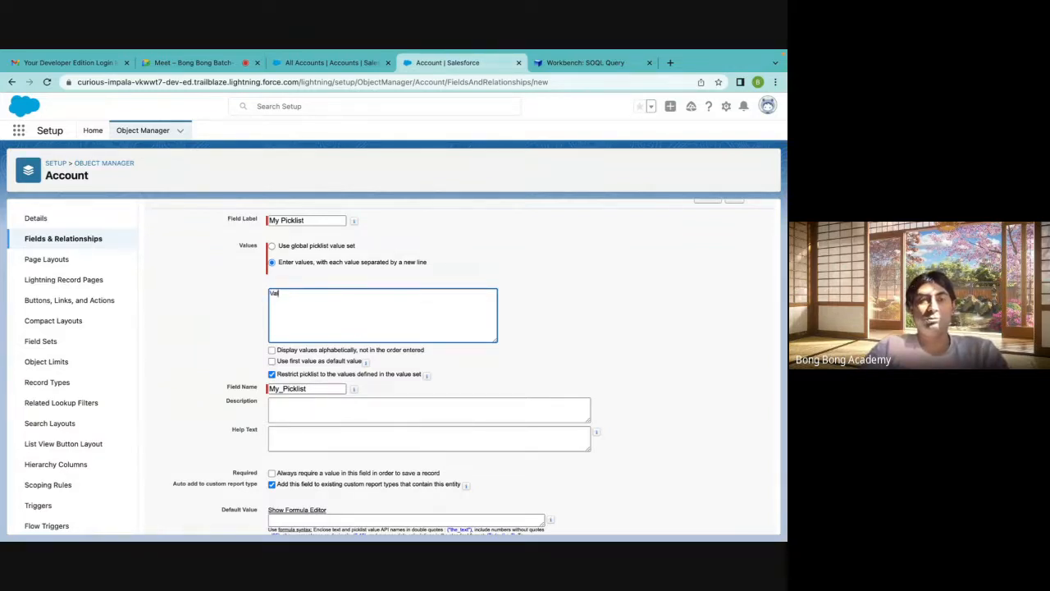
text(ue1)
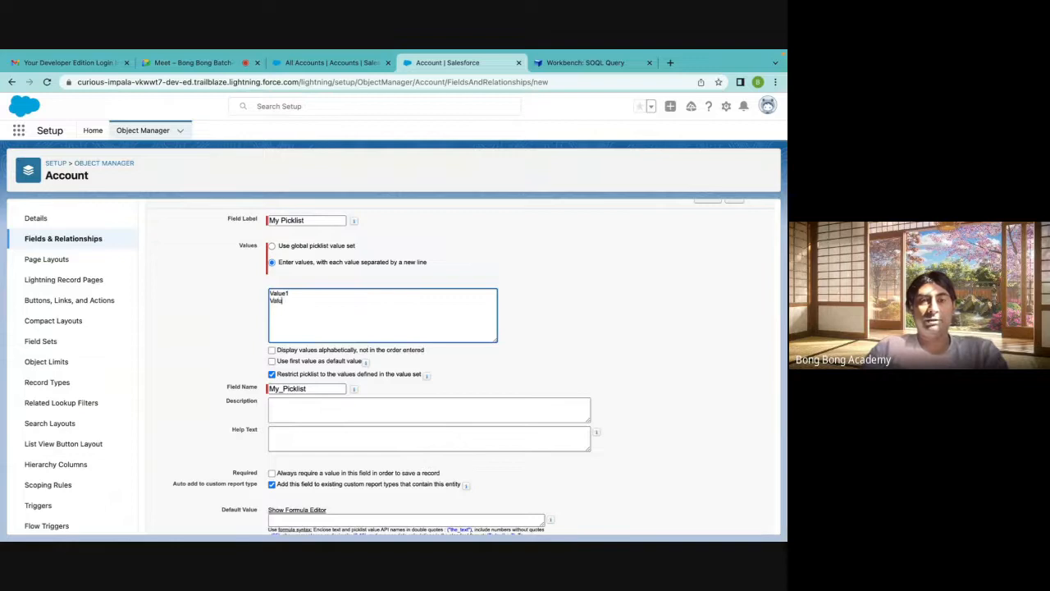
text( Value)
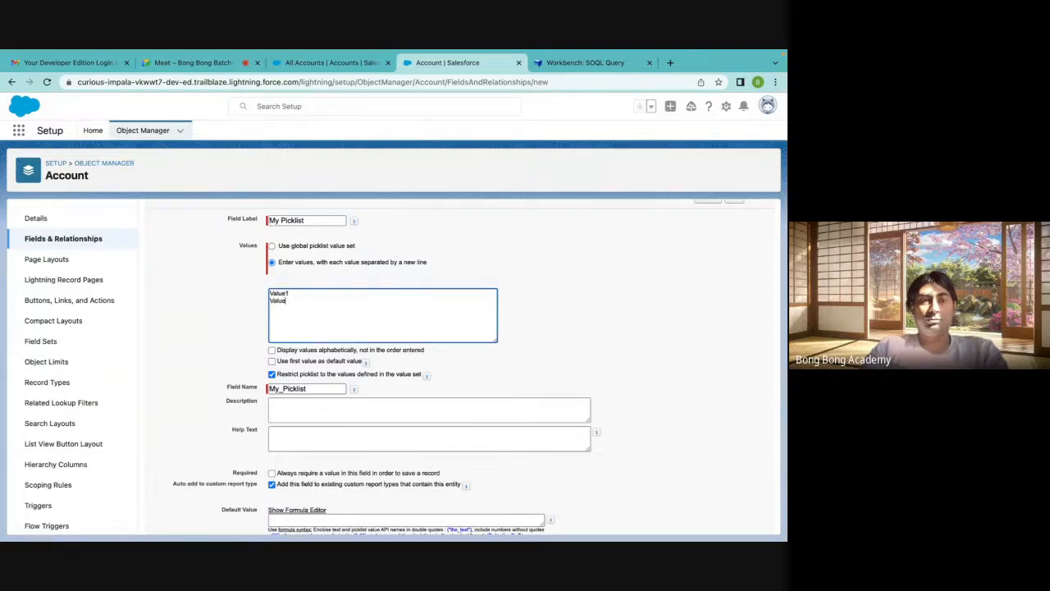
text( 2 Value)
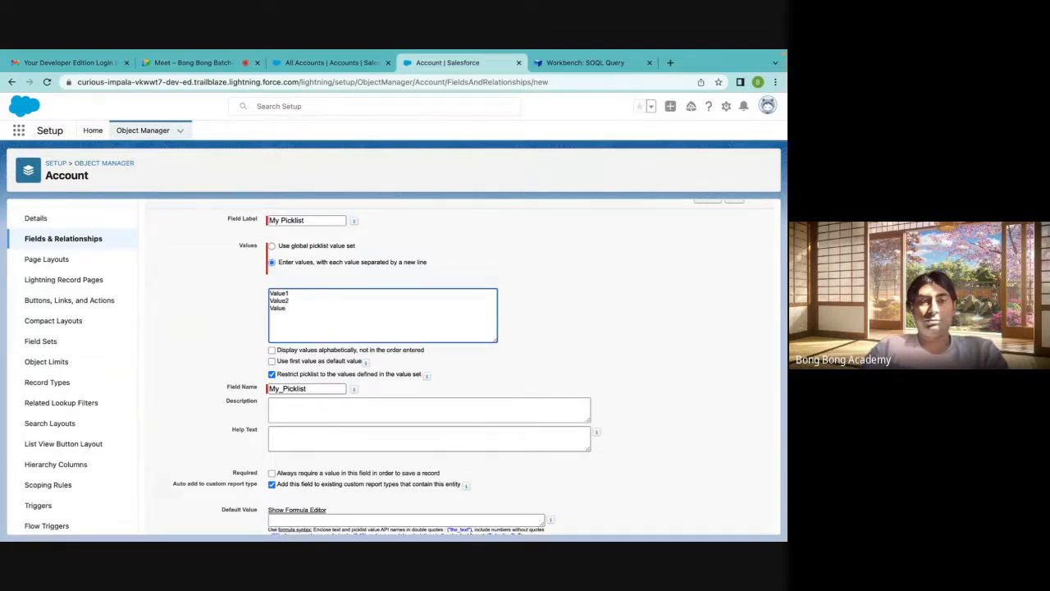
text(3)
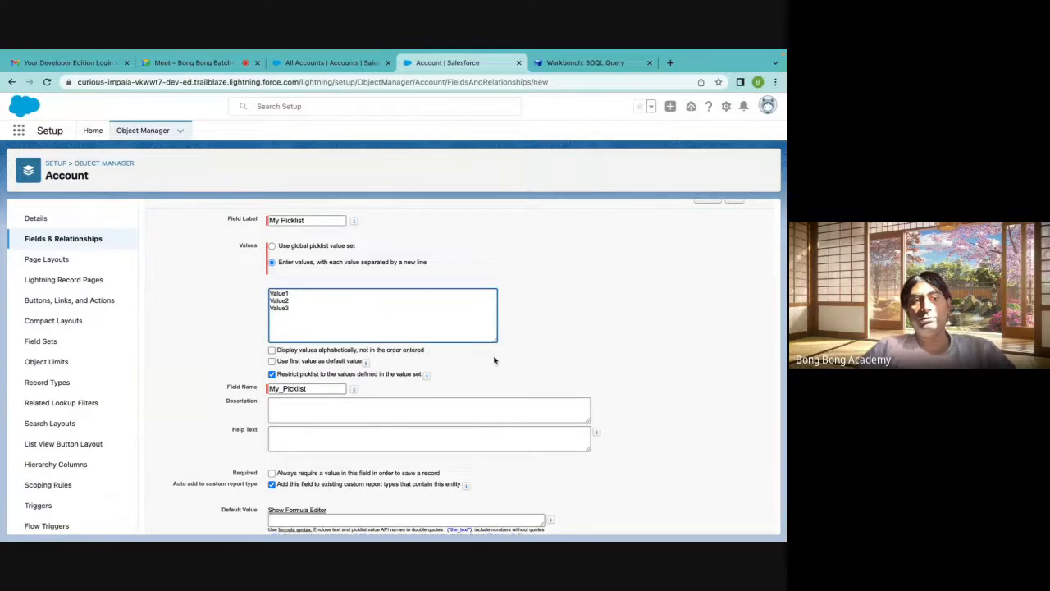
Step: Review the My Picklist details, step forward, then return to its values list
scroll(494, 359, down, 1)
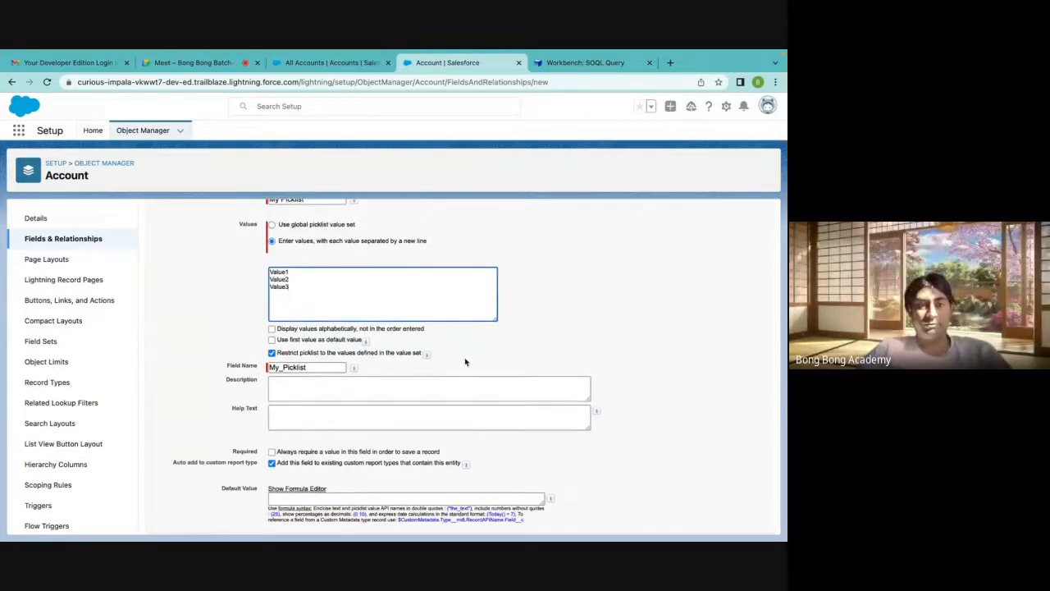
scroll(307, 365, up, 2)
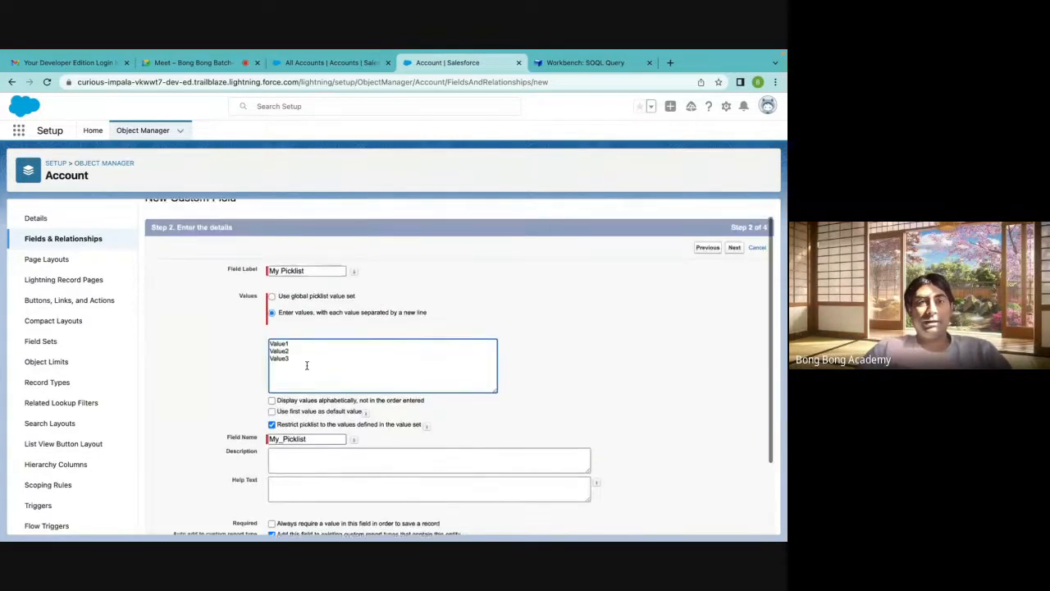
scroll(307, 366, down, 3)
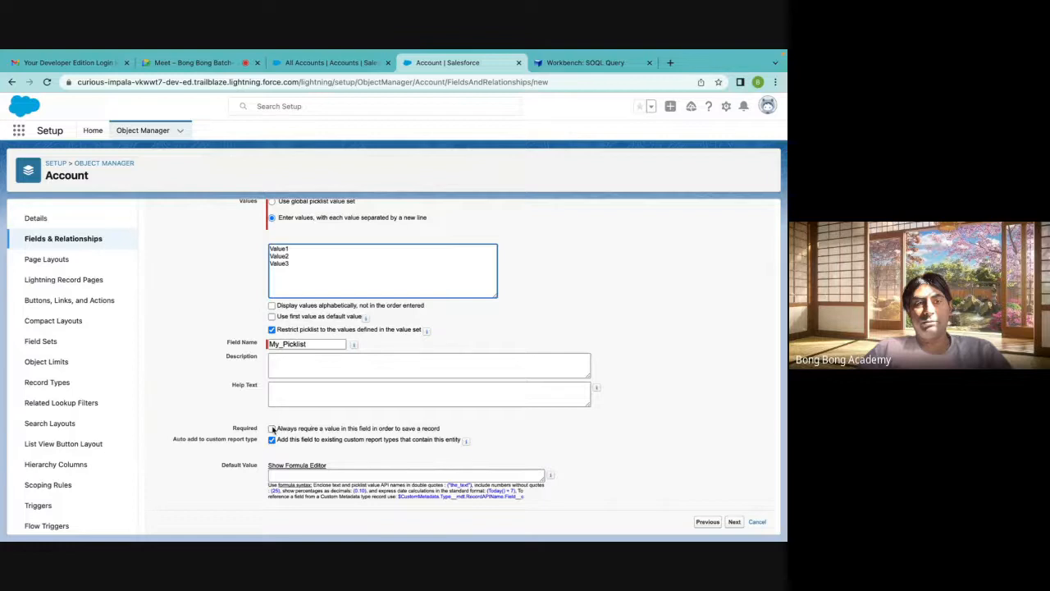
scroll(279, 410, up, 2)
scroll(288, 375, down, 1)
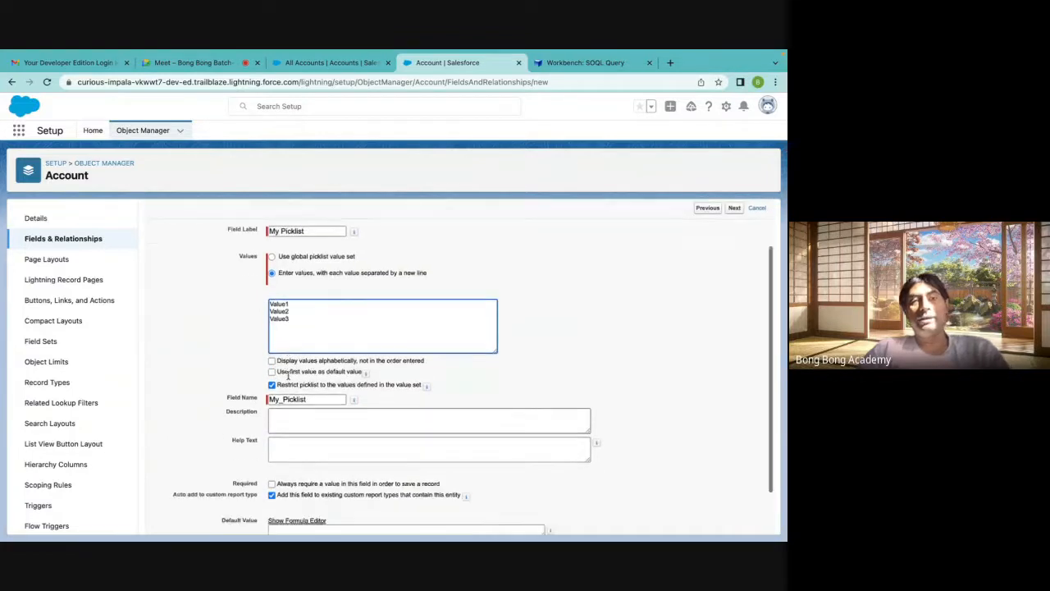
scroll(287, 375, down, 1)
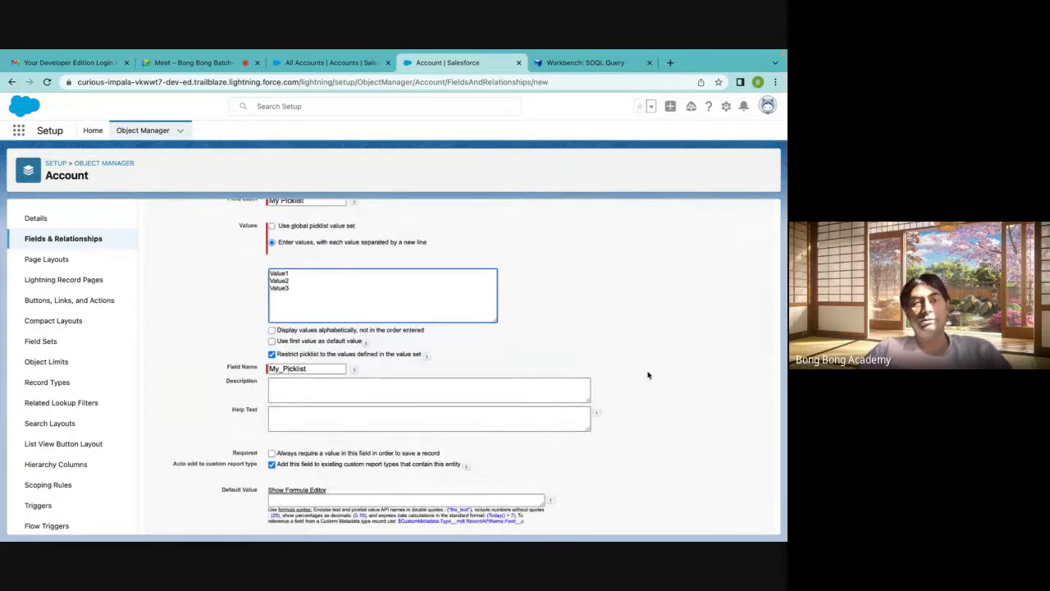
scroll(648, 375, down, 1)
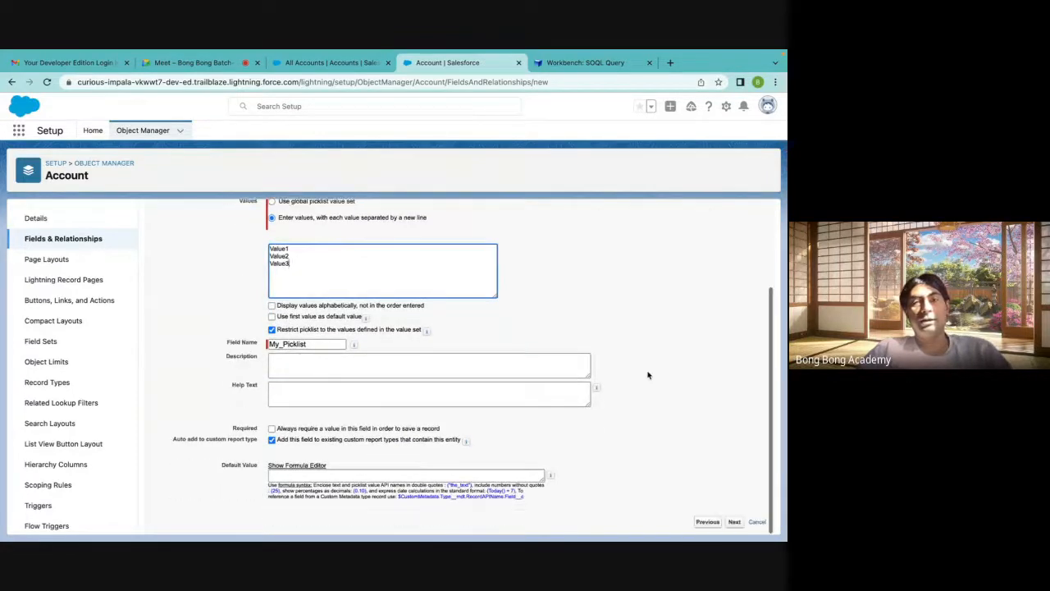
click(734, 523)
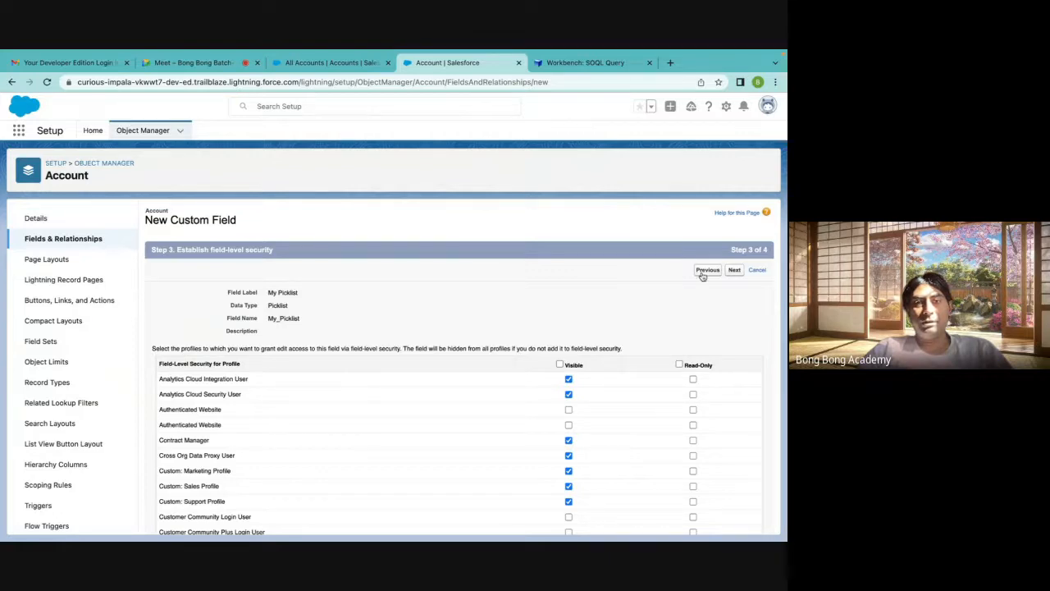
scroll(335, 363, down, 3)
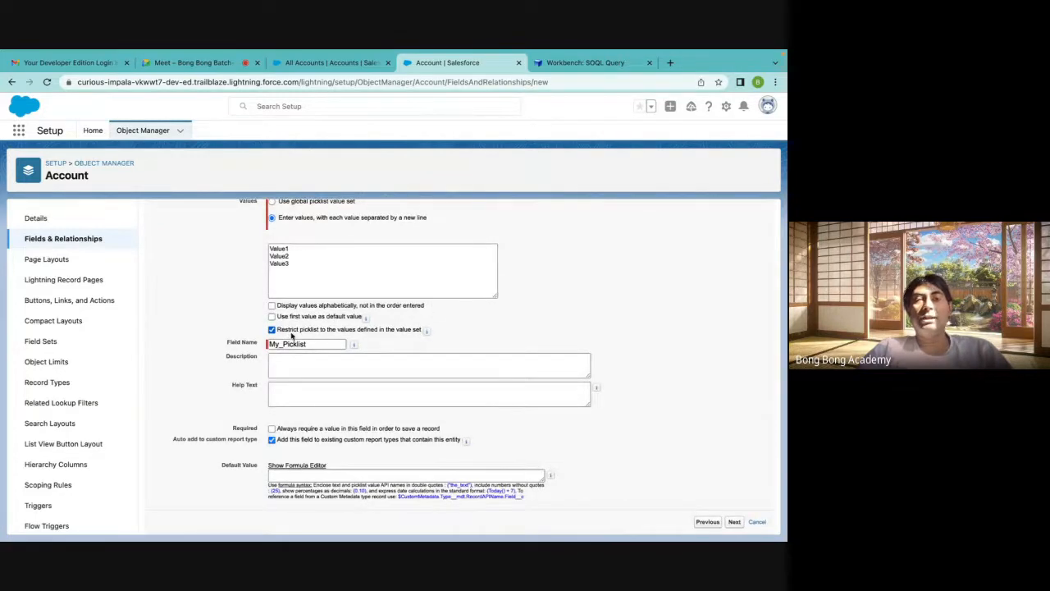
click(286, 269)
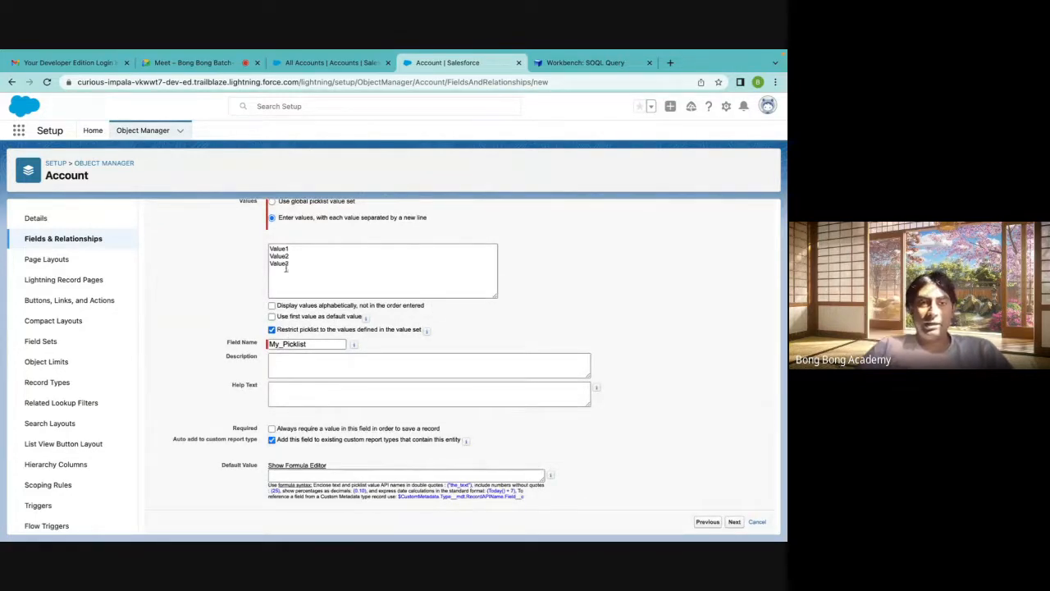
Step: Keep Value1–Value3 restricted to the defined values and proceed to field-level security
drag(284, 252, 286, 273)
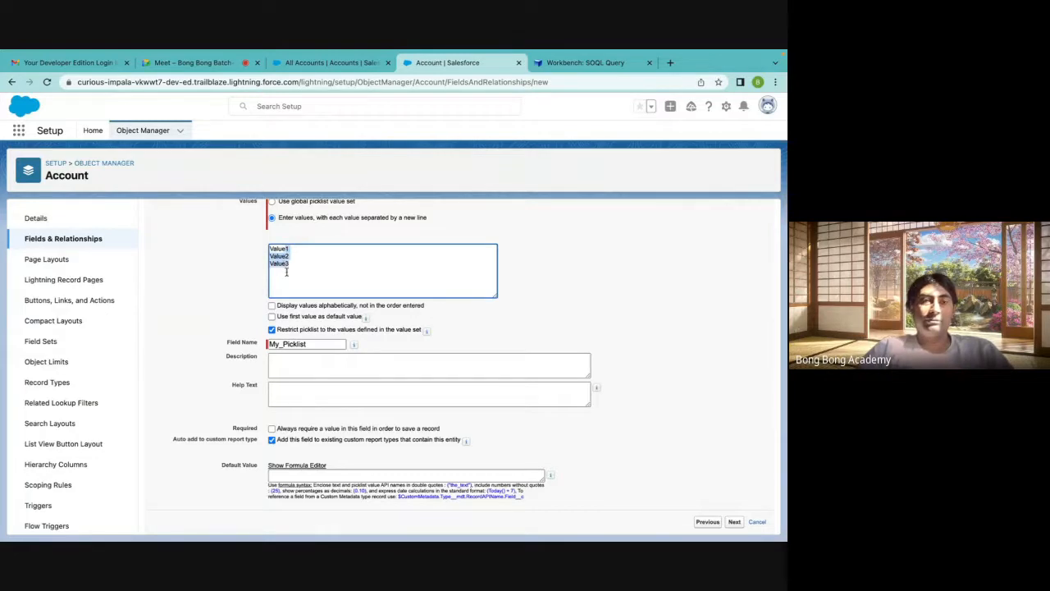
click(271, 330)
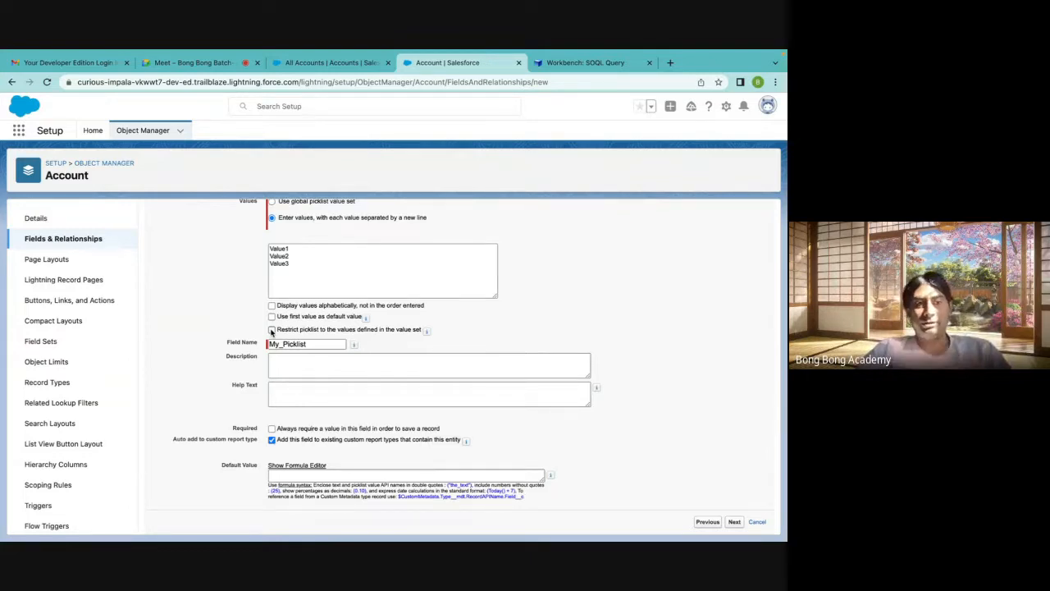
click(271, 329)
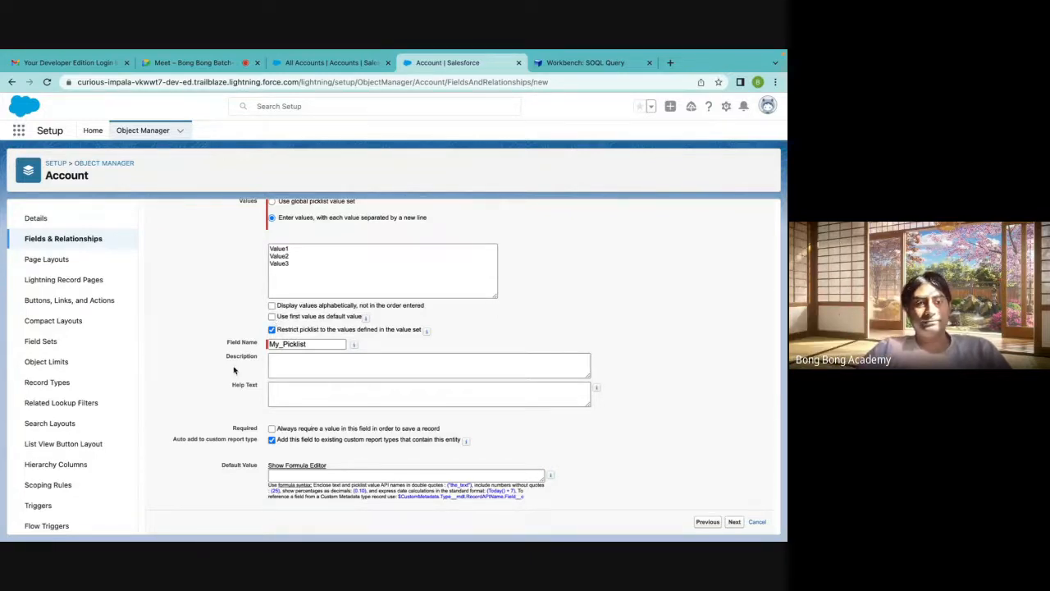
click(734, 522)
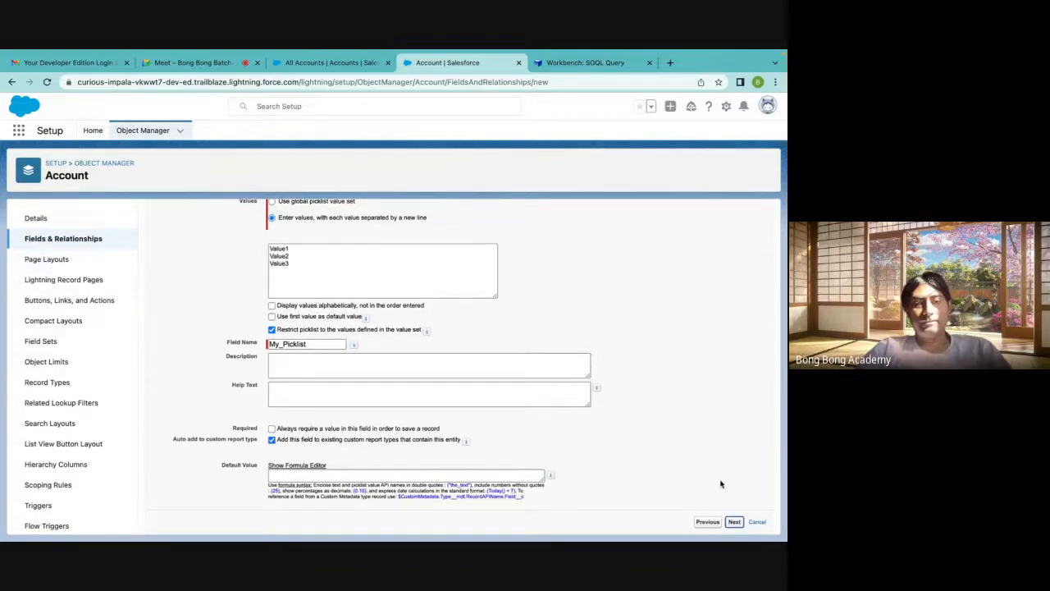
Step: Save My Picklist visible to all profiles on the default page layouts
click(559, 363)
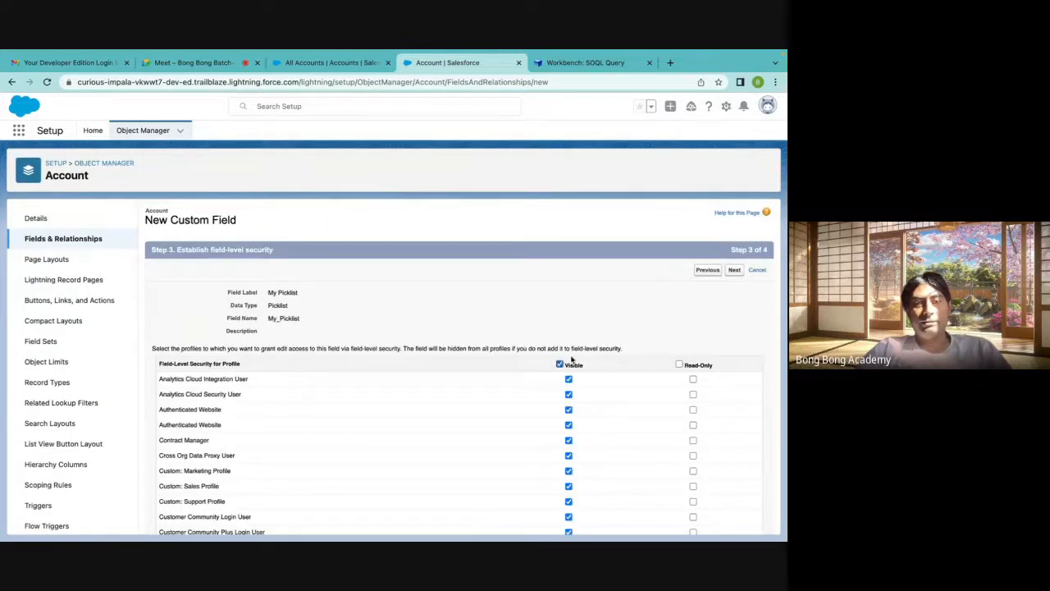
click(734, 270)
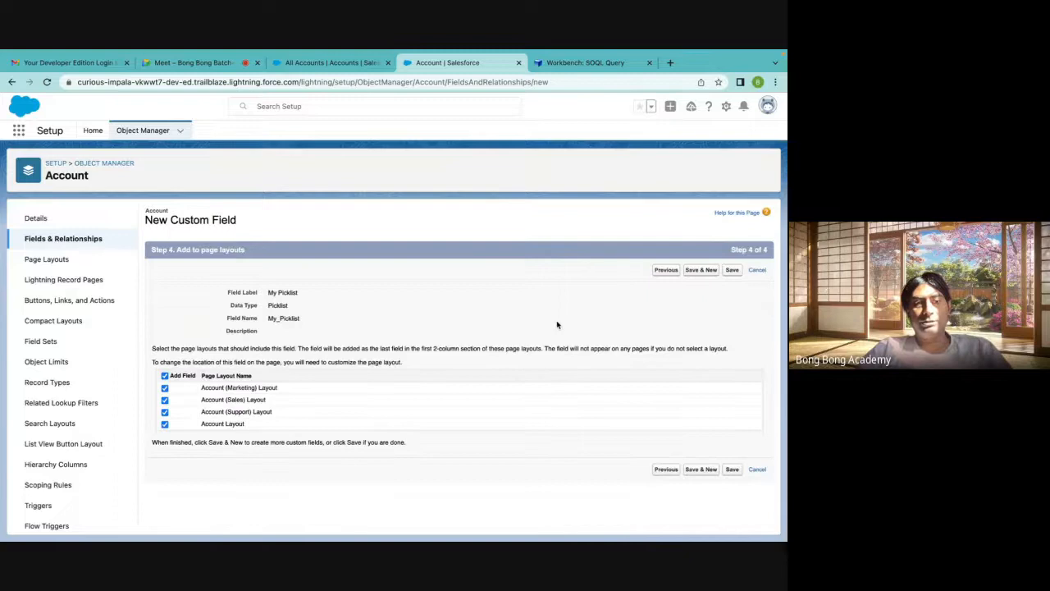
click(731, 270)
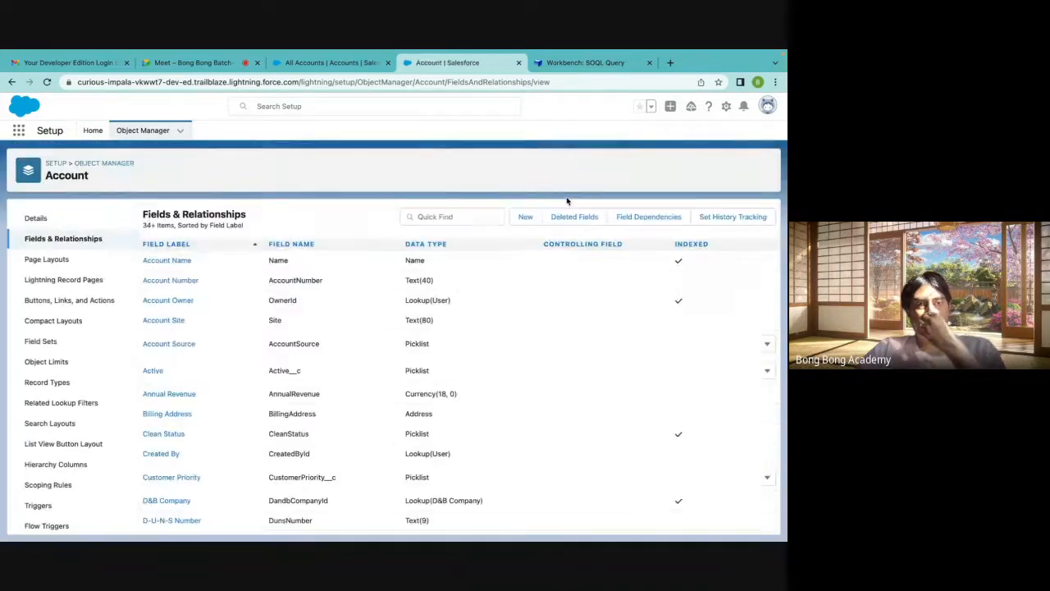
Step: Start a new Account field of type Picklist (Multi-Select) and reach its details step
scroll(443, 368, down, 10)
scroll(443, 368, up, 10)
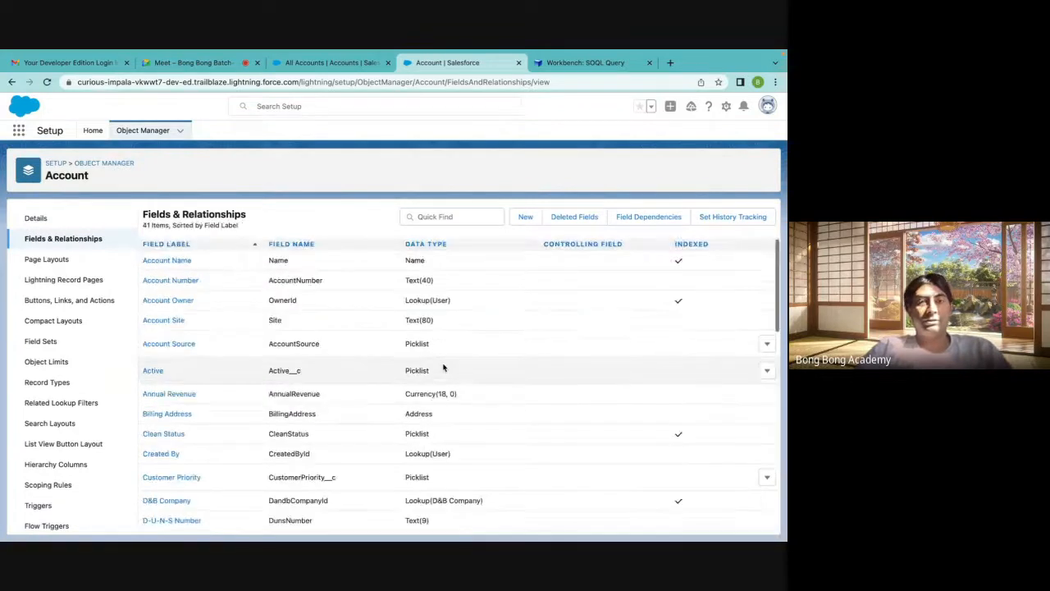
click(526, 216)
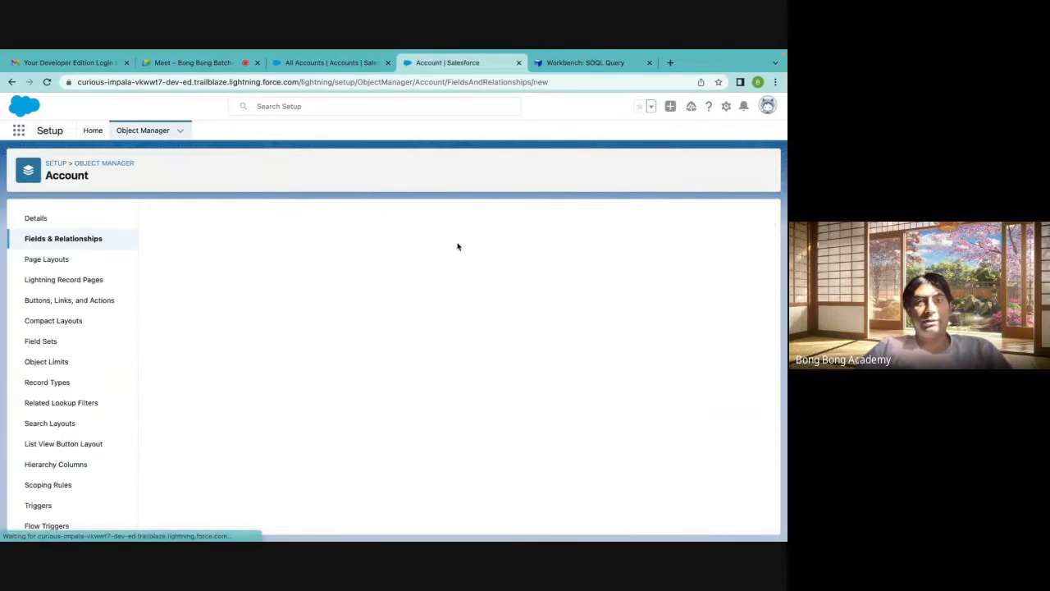
scroll(457, 244, down, 5)
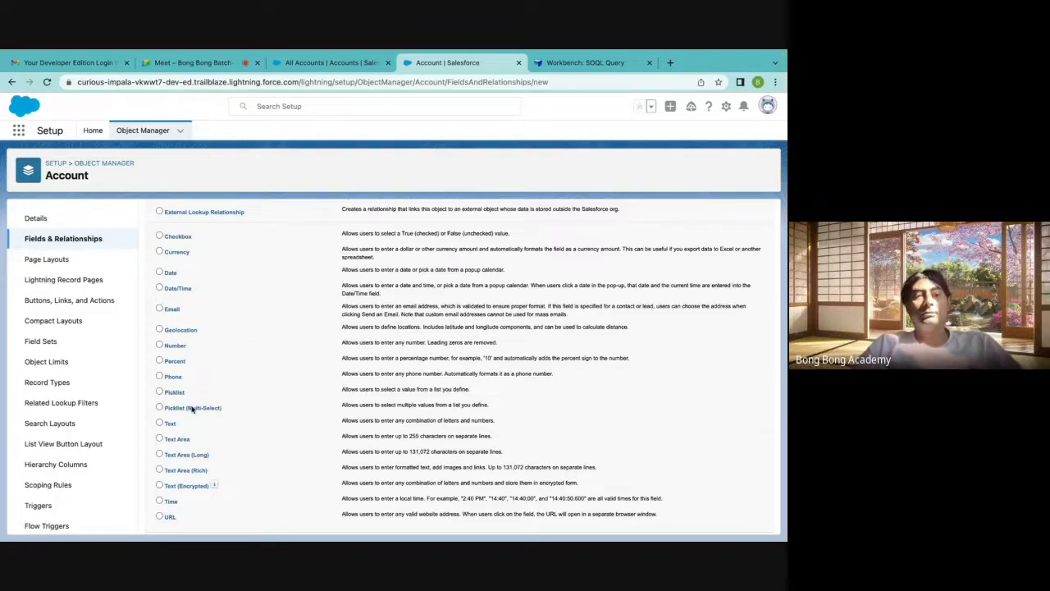
click(160, 408)
scroll(318, 414, down, 1)
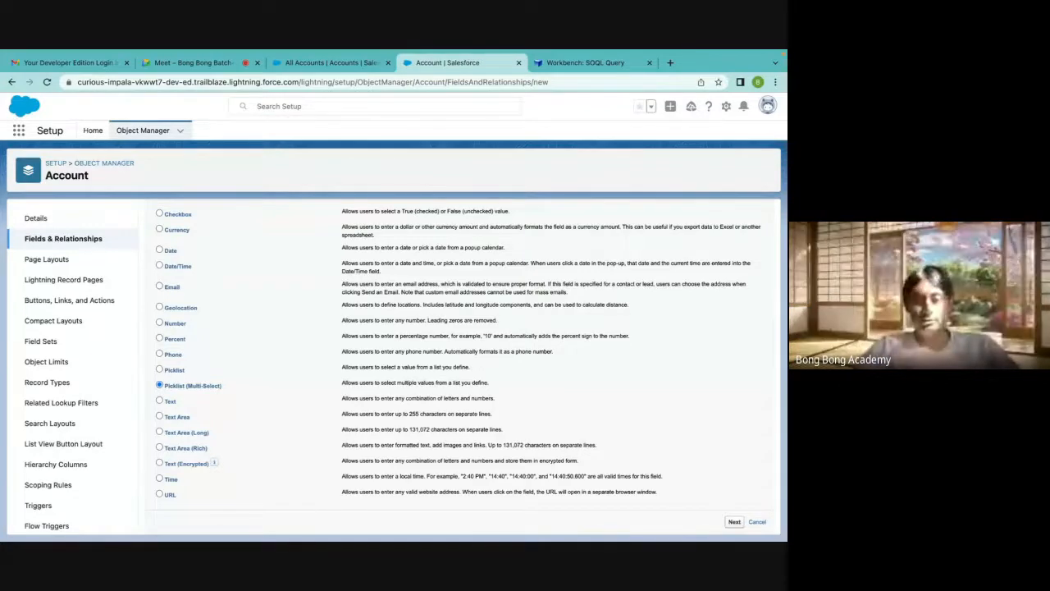
click(735, 522)
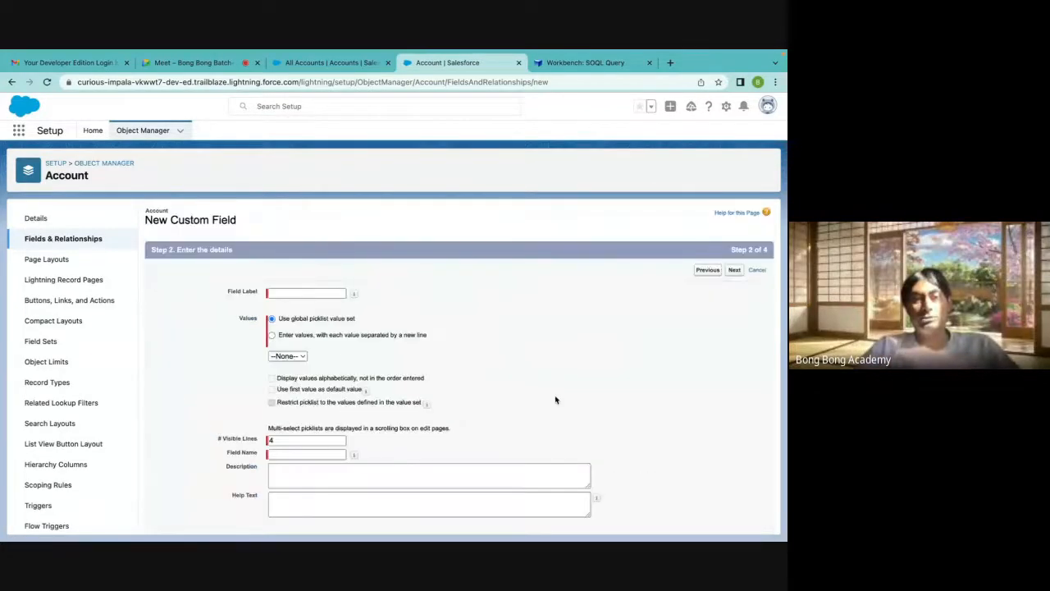
Step: Enter 'My MultiPicklist' as the field label
click(298, 291)
text(MY)
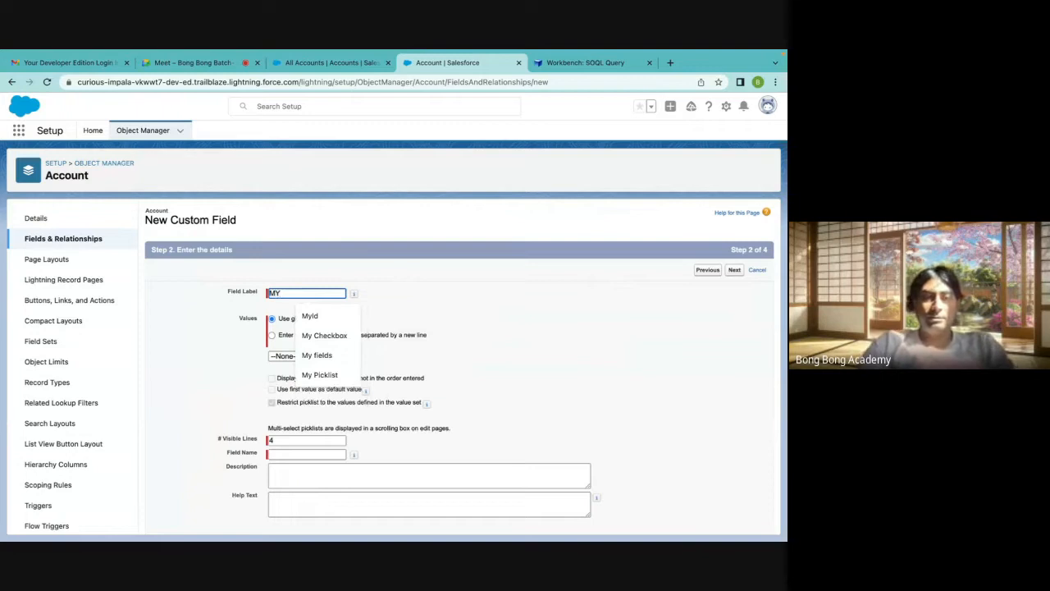
key(BackSpace)
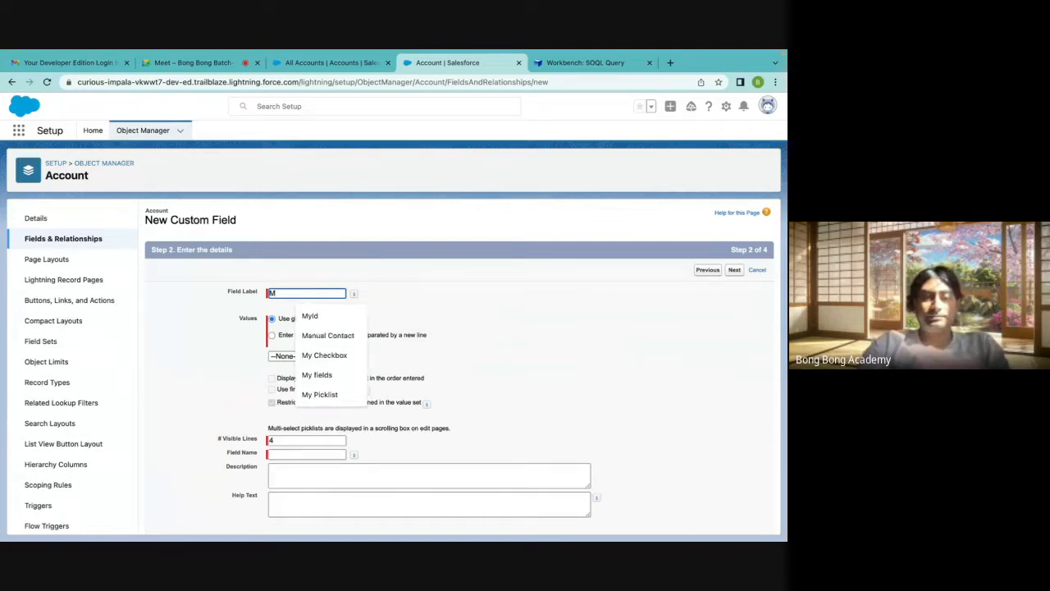
text(y Mu)
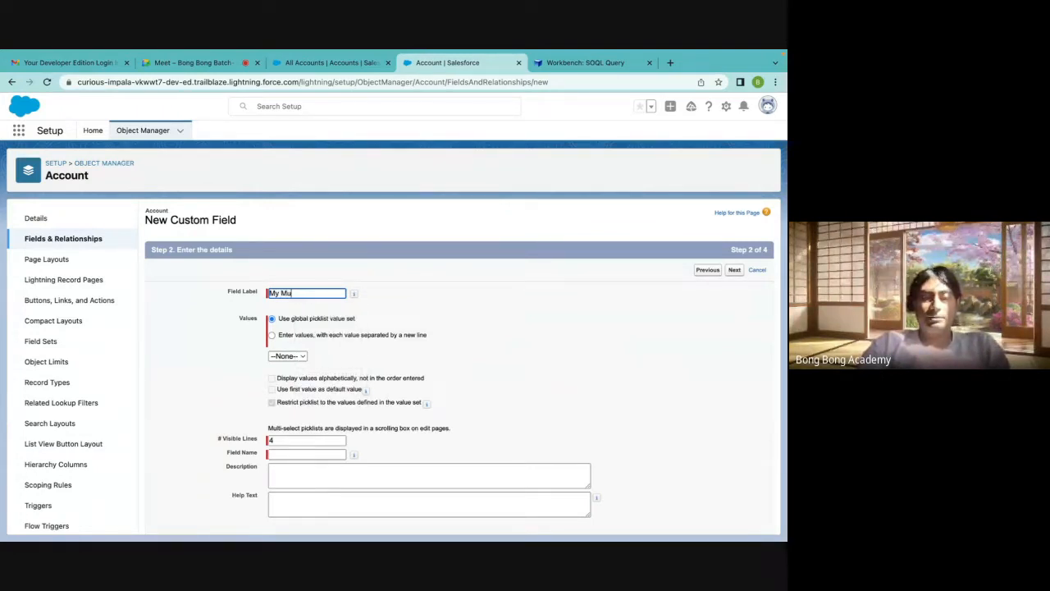
text(lt)
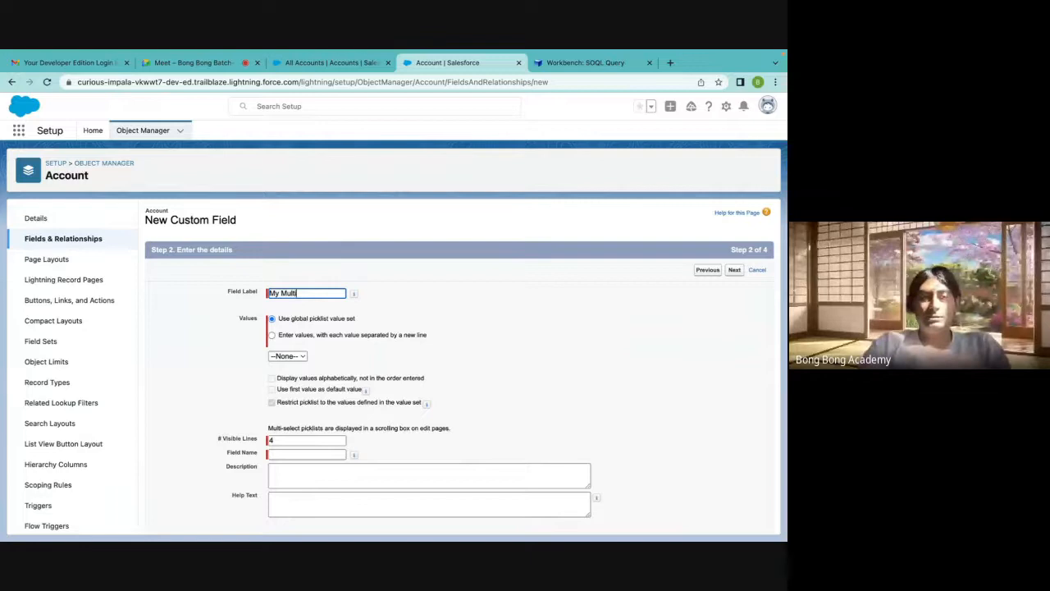
text(iPicklist)
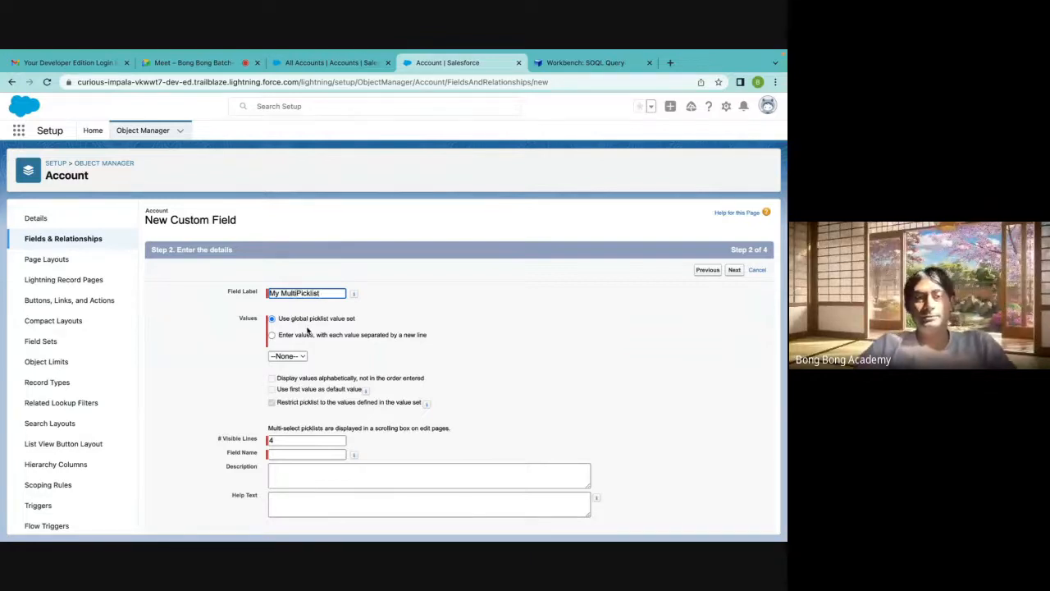
Step: Give it its own values MValue1, MValue2 and MValue3, then continue to field-level security
click(305, 337)
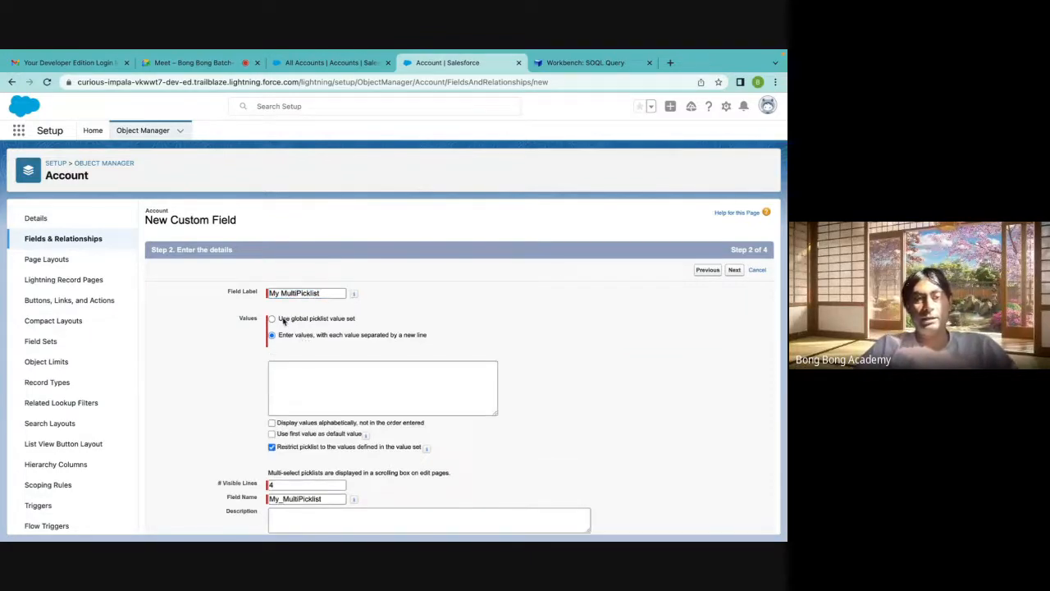
click(283, 320)
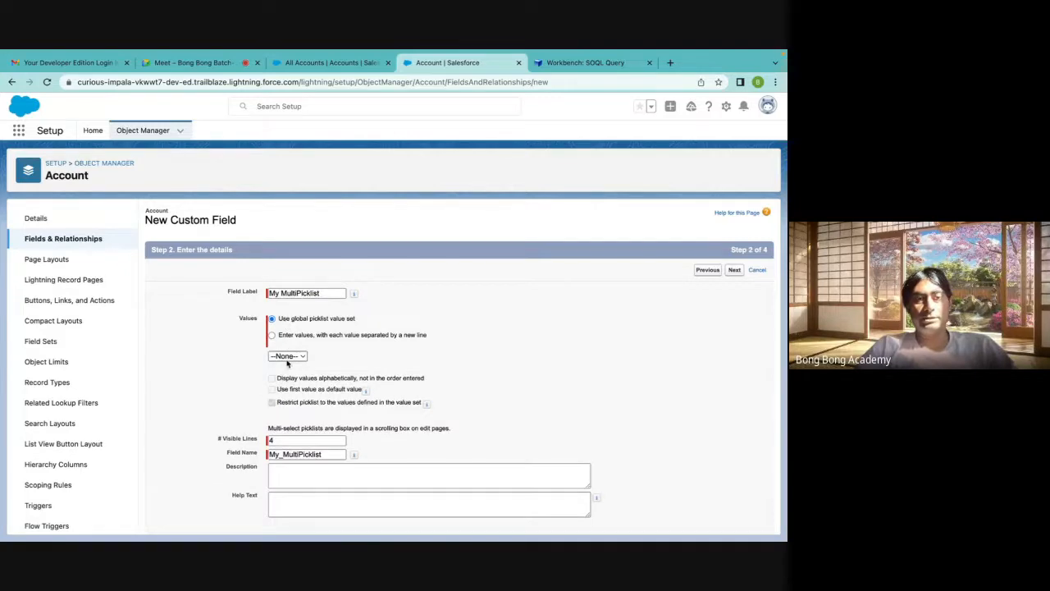
click(272, 335)
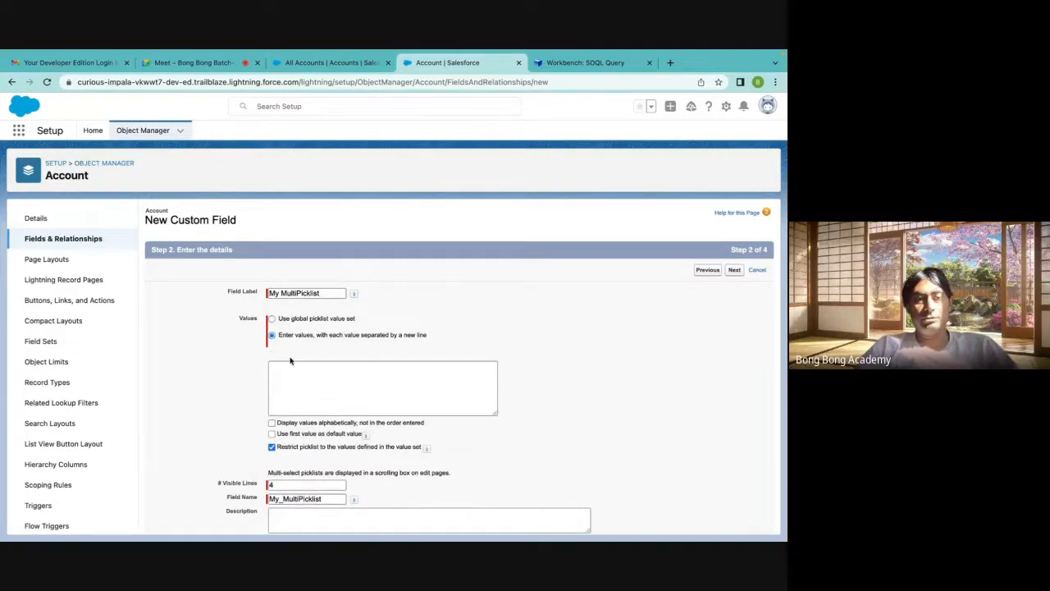
click(285, 379)
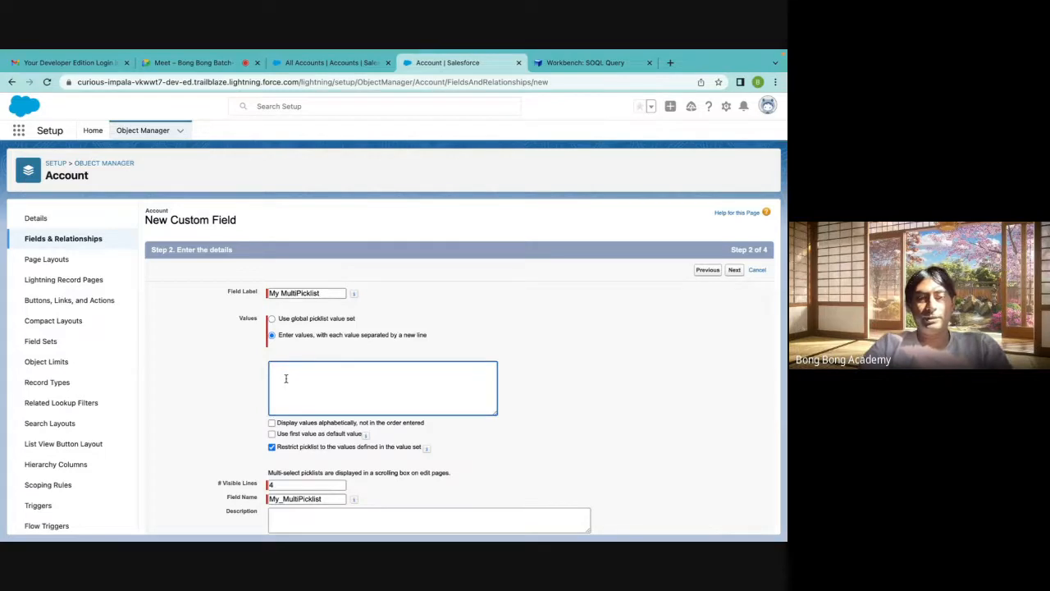
text(M)
text(Value1 M)
text(Val)
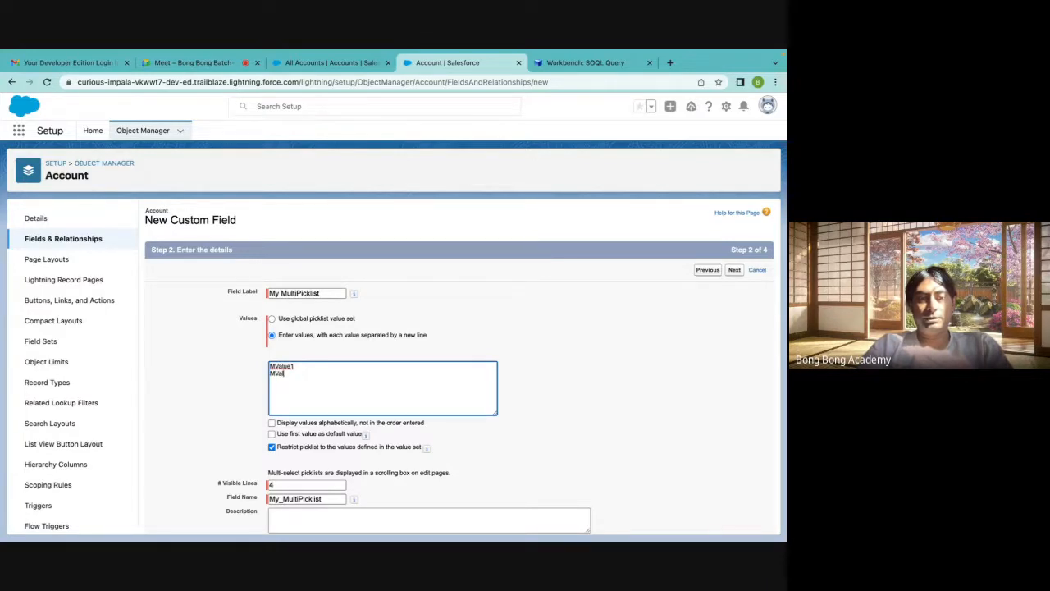
text(ue2)
key(Return)
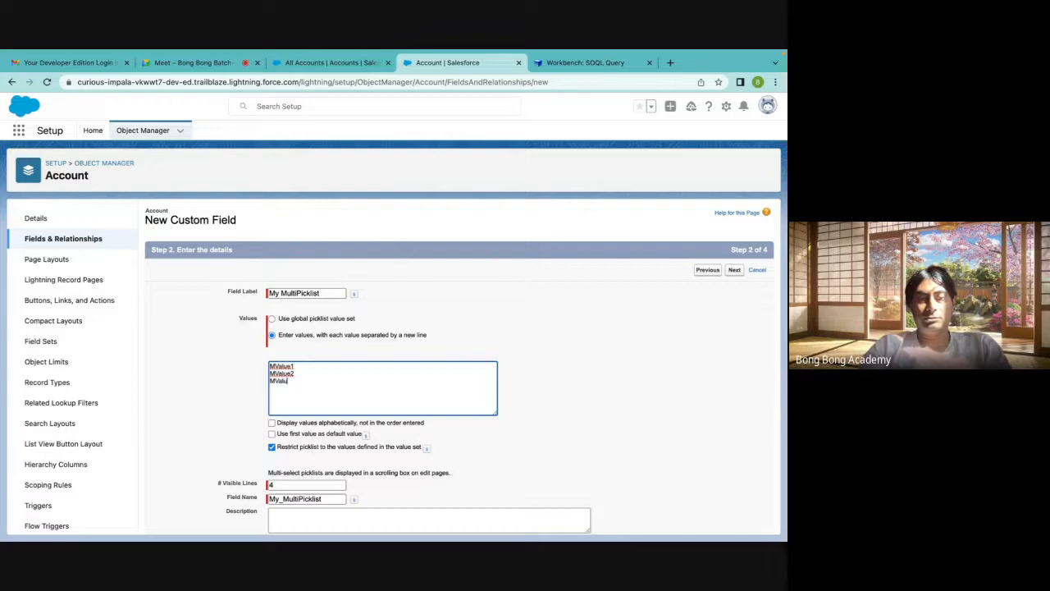
text(MValue3)
scroll(393, 391, down, 3)
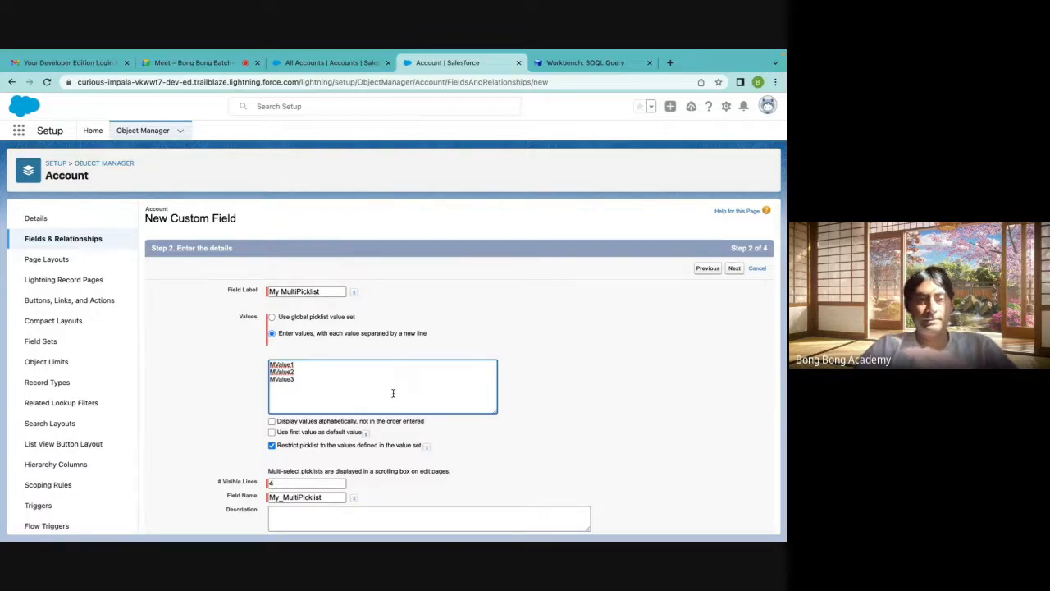
scroll(393, 393, down, 2)
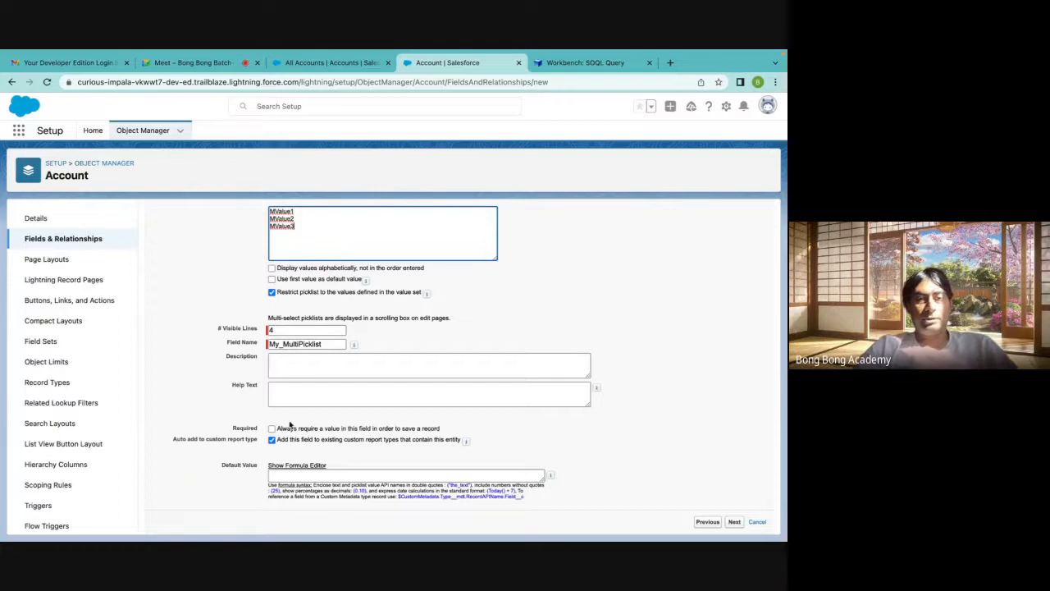
click(735, 523)
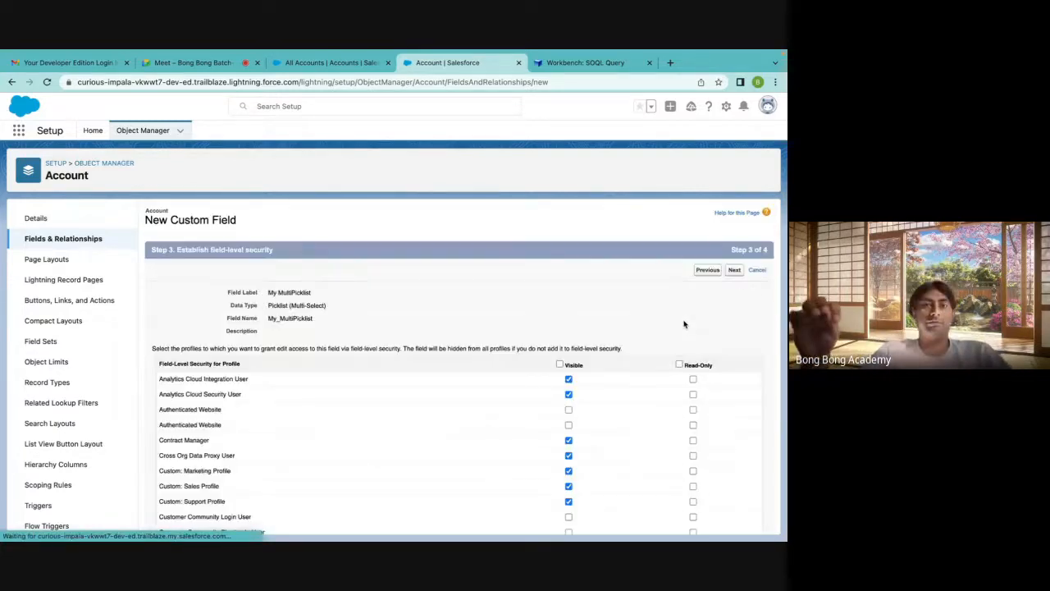
Step: Save My MultiPicklist visible to all profiles
click(560, 364)
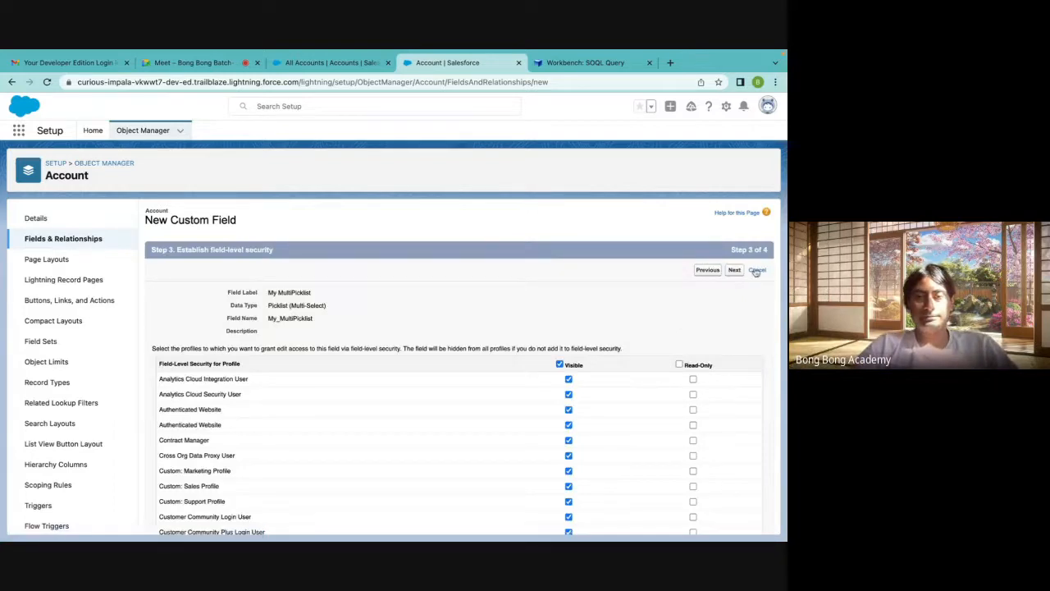
click(734, 270)
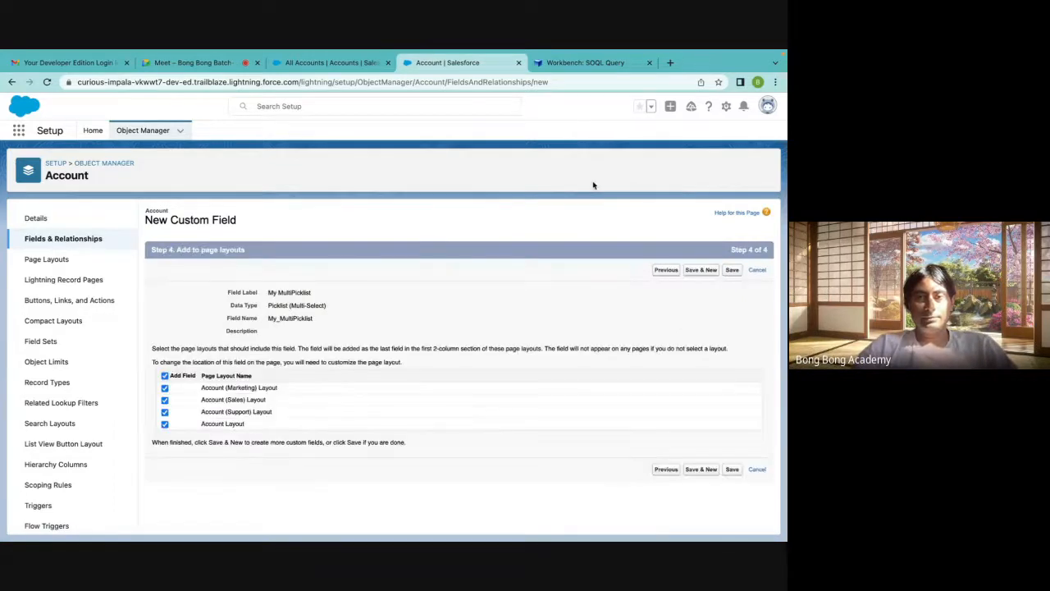
click(732, 270)
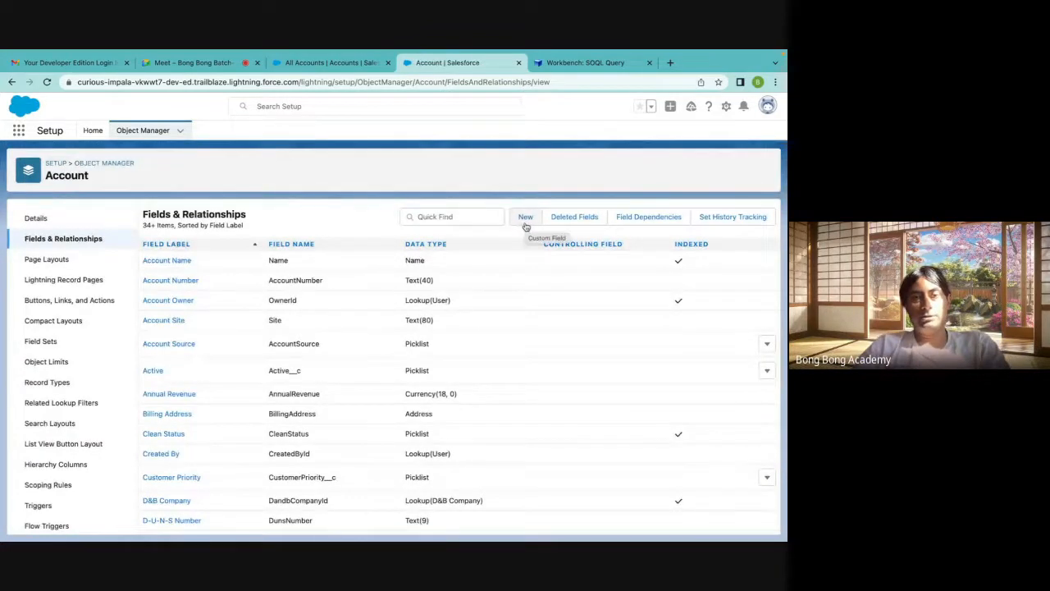
Step: Start another Account custom field with Text as its data type
click(525, 220)
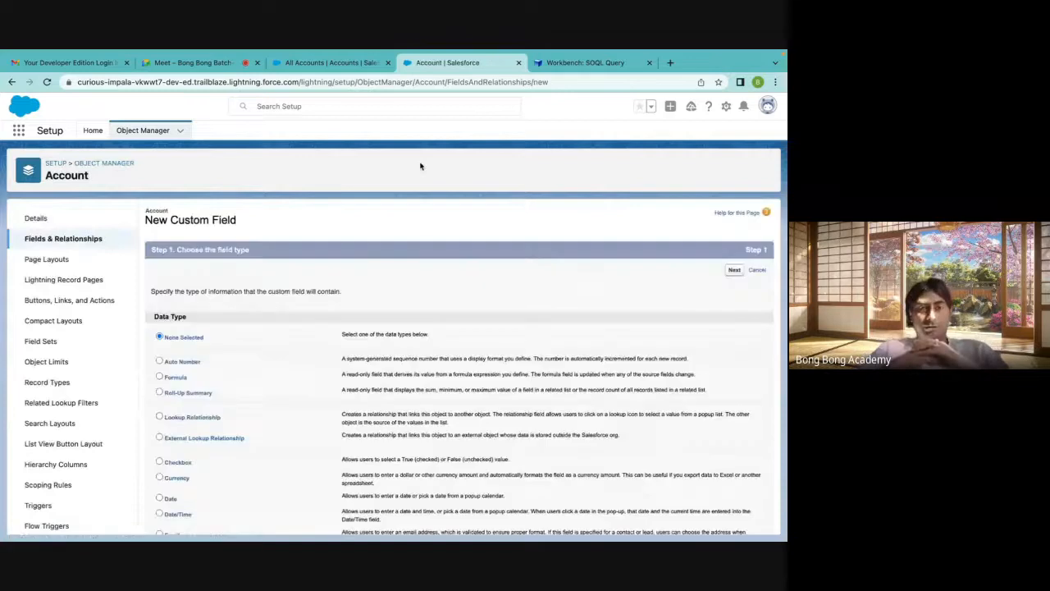
scroll(385, 358, down, 5)
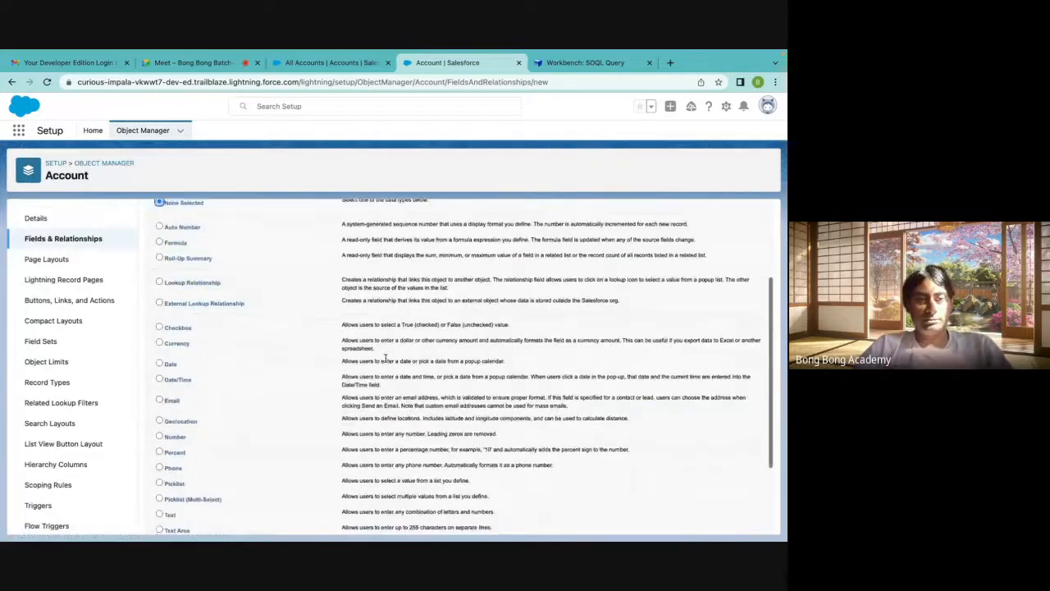
scroll(384, 359, down, 2)
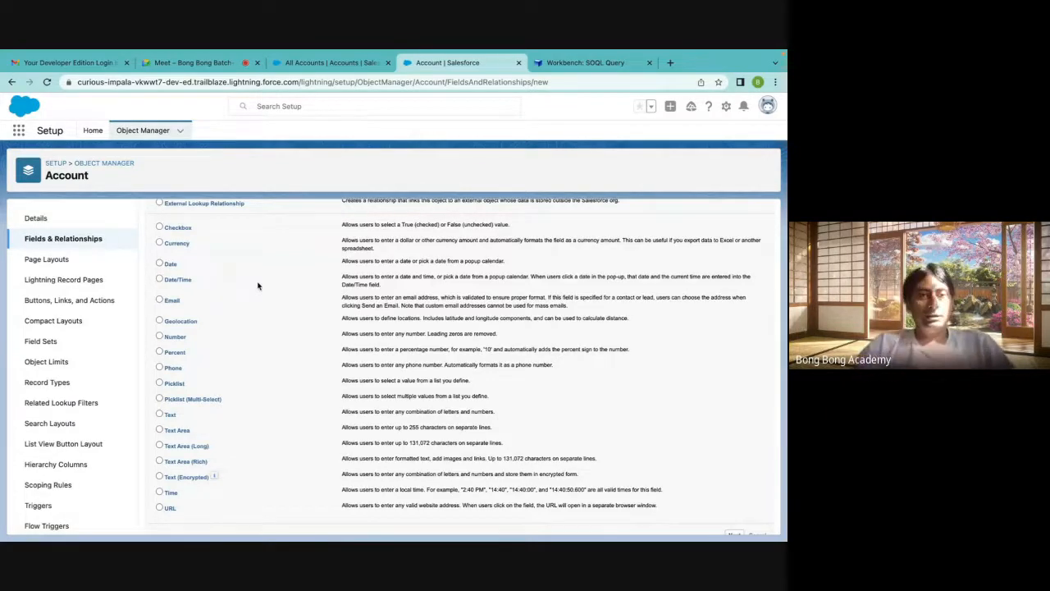
click(160, 415)
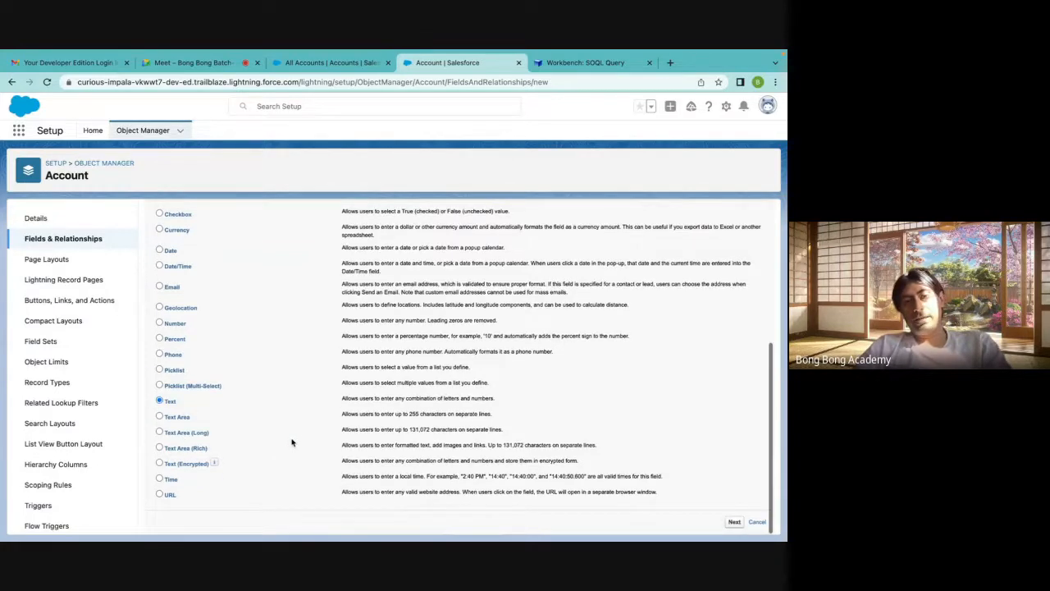
drag(503, 401, 341, 403)
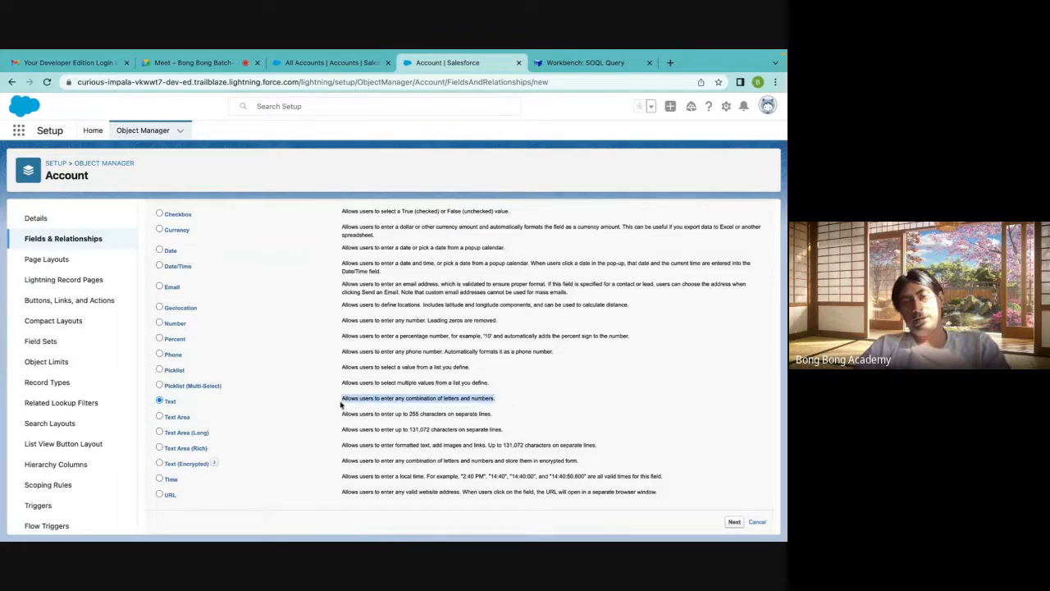
Step: Set the Text field's label to 'My Textbox' and its length to 255
click(734, 521)
click(284, 293)
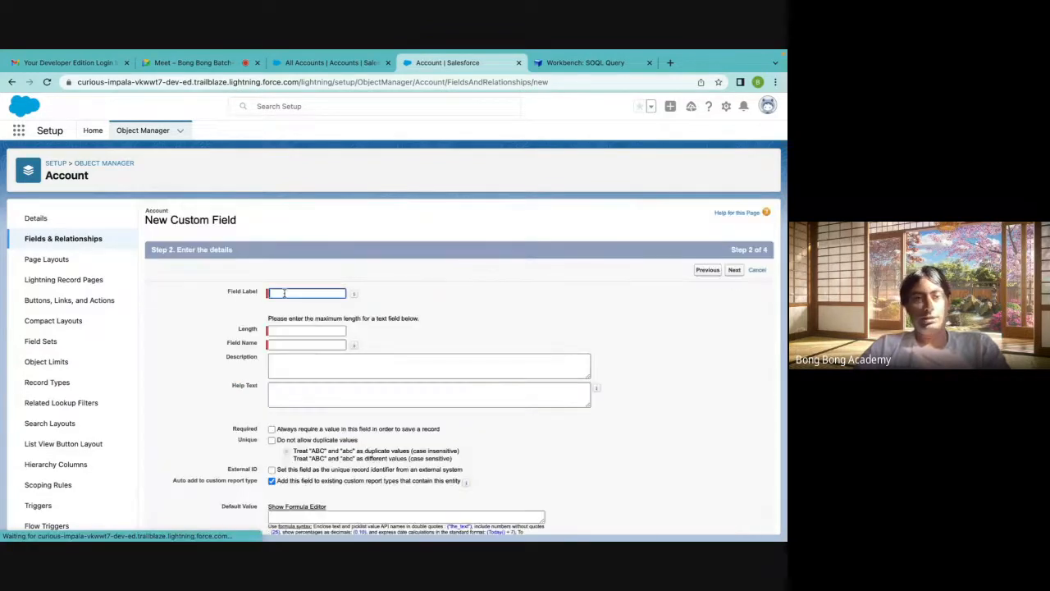
text(My T)
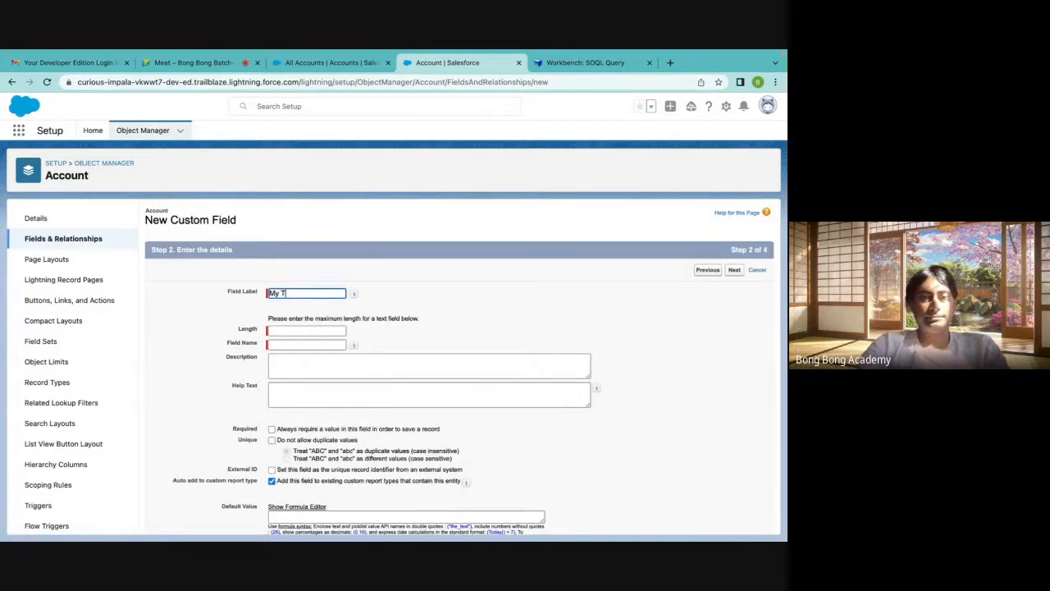
text(ext)
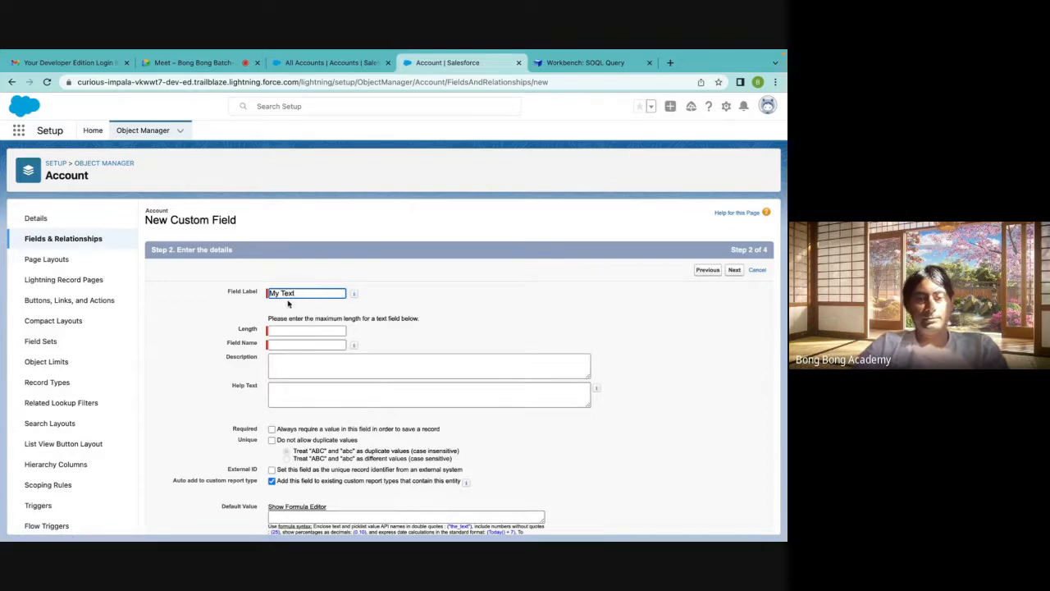
text(bo)
text(x)
click(285, 329)
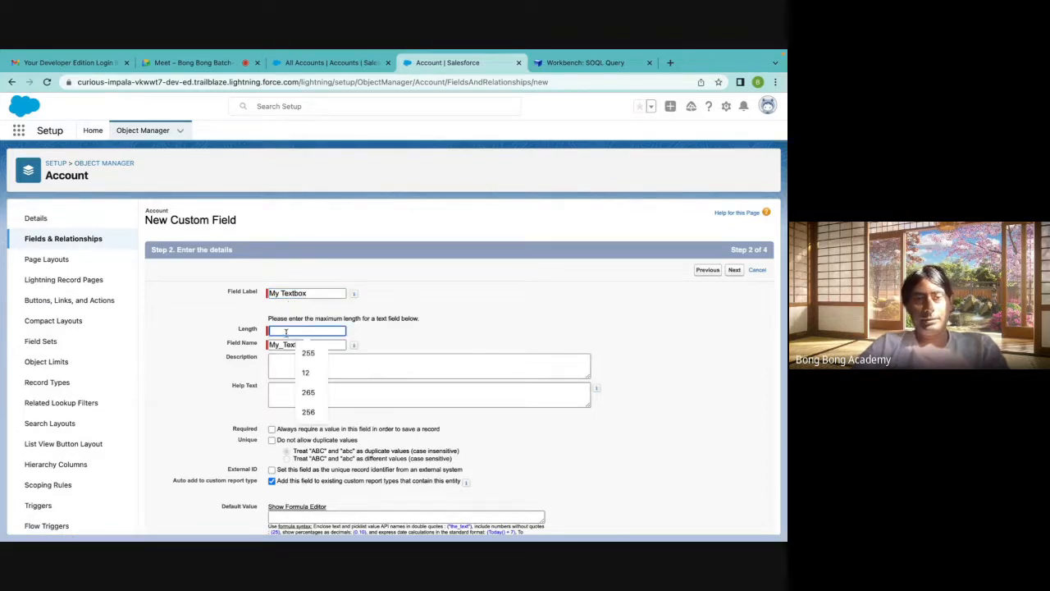
text(255)
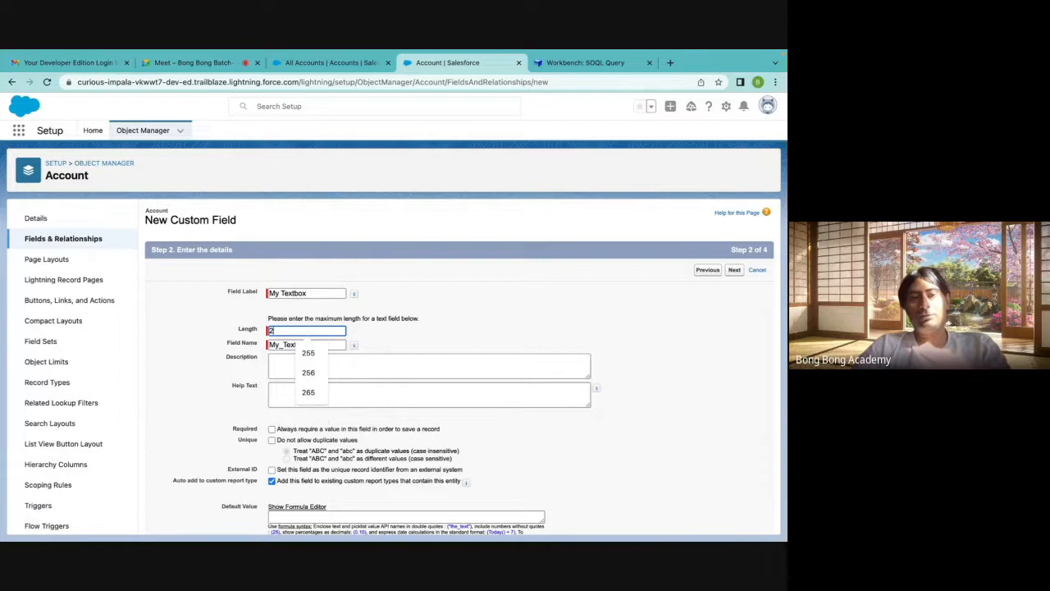
click(464, 306)
scroll(468, 304, down, 1)
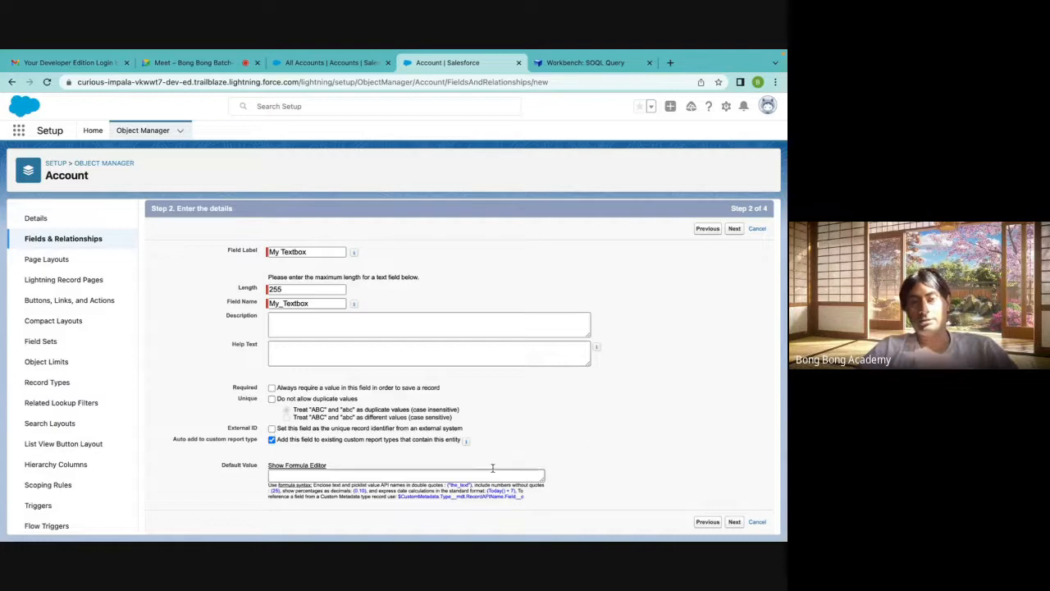
Step: Save My Textbox with default field-level security and page layouts
click(735, 230)
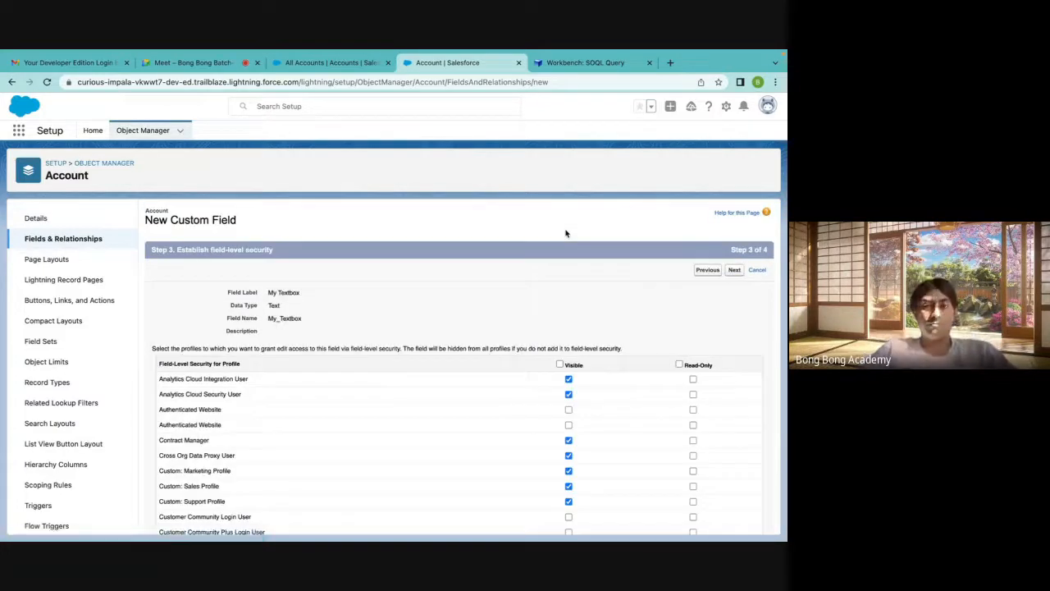
click(738, 274)
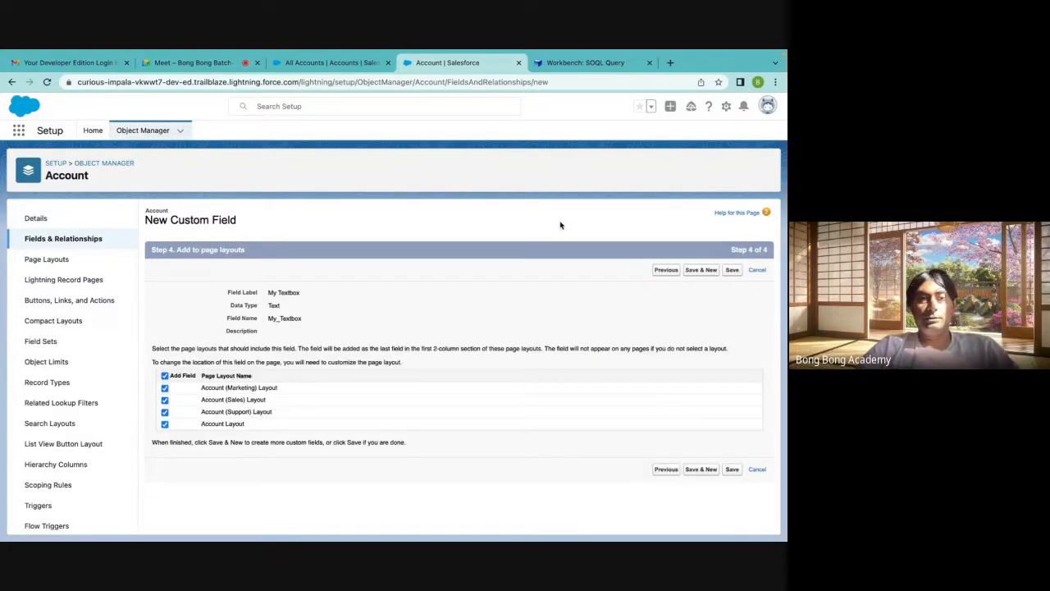
click(732, 269)
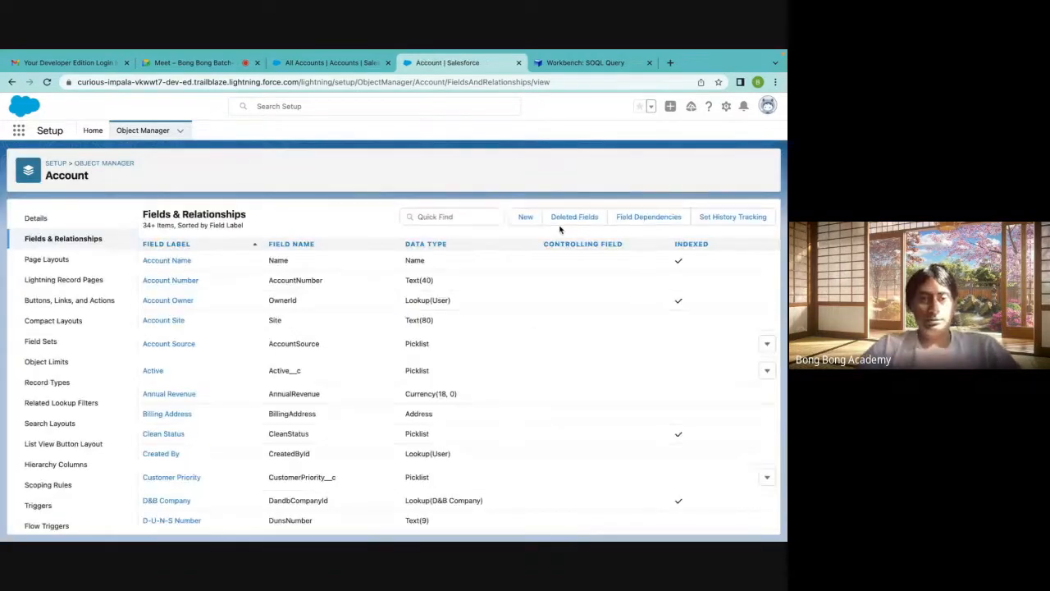
Step: Start another Account custom field and select Text as its data type
click(525, 218)
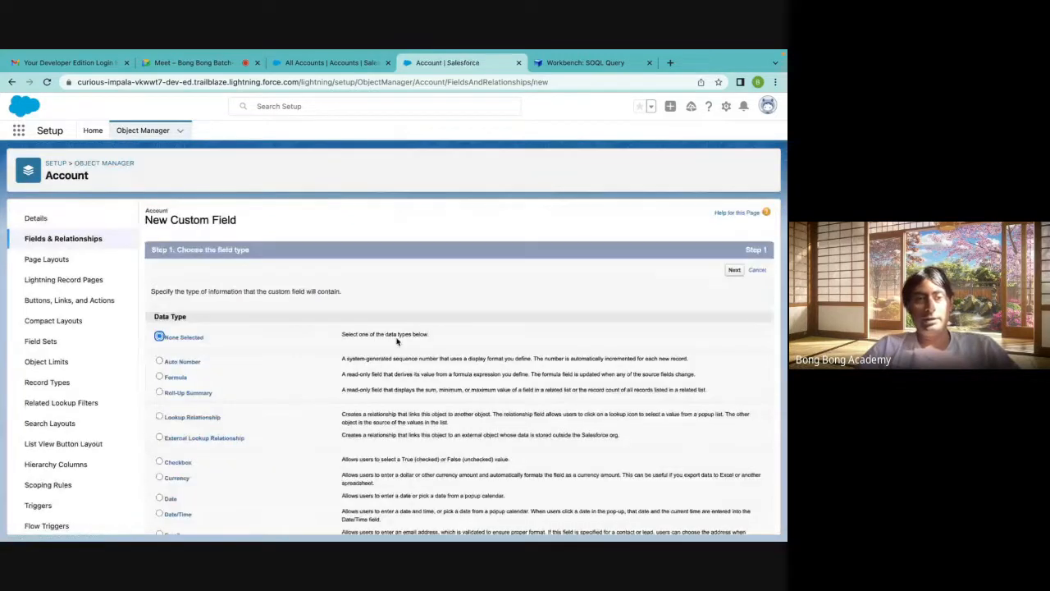
scroll(351, 376, down, 2)
scroll(350, 375, down, 3)
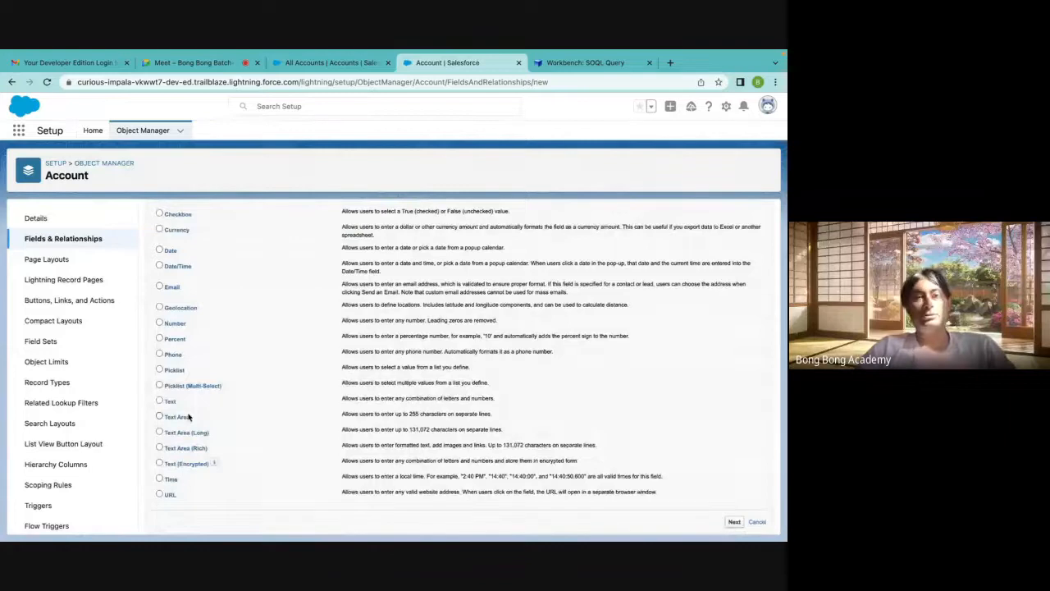
click(170, 403)
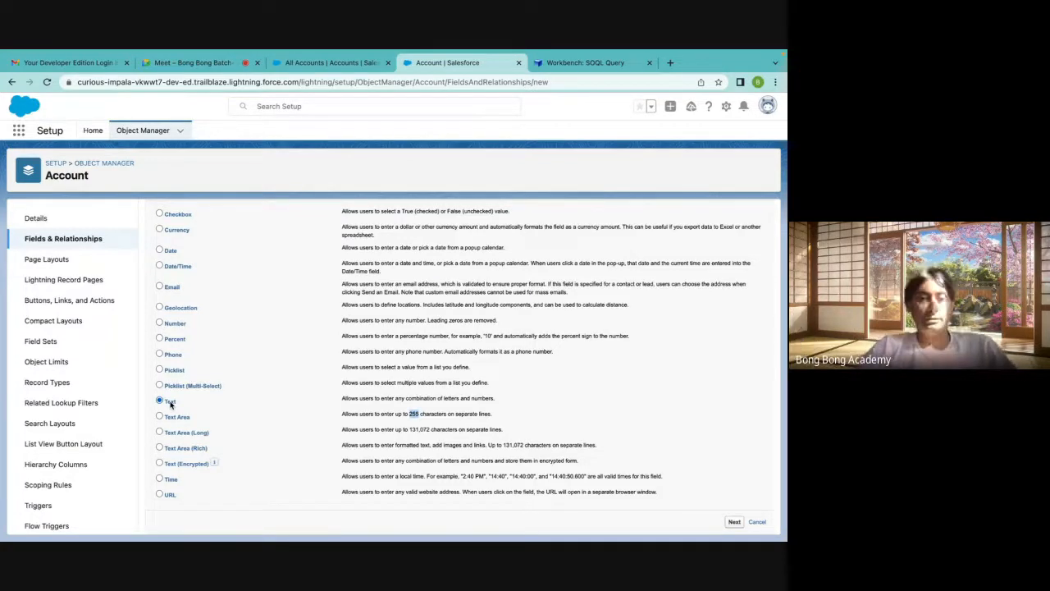
drag(163, 417, 194, 419)
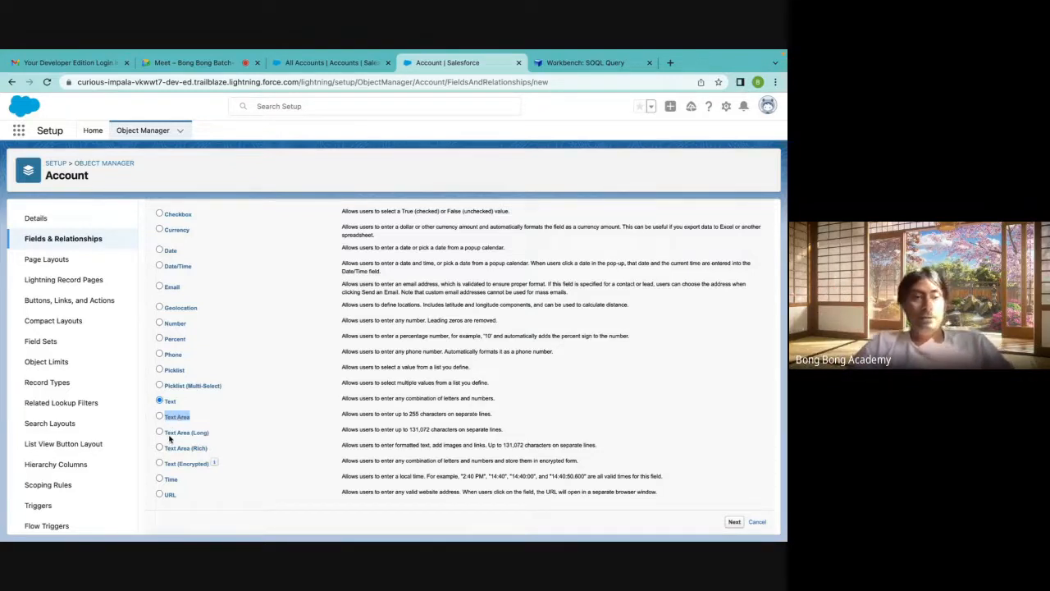
click(167, 437)
drag(167, 437, 213, 438)
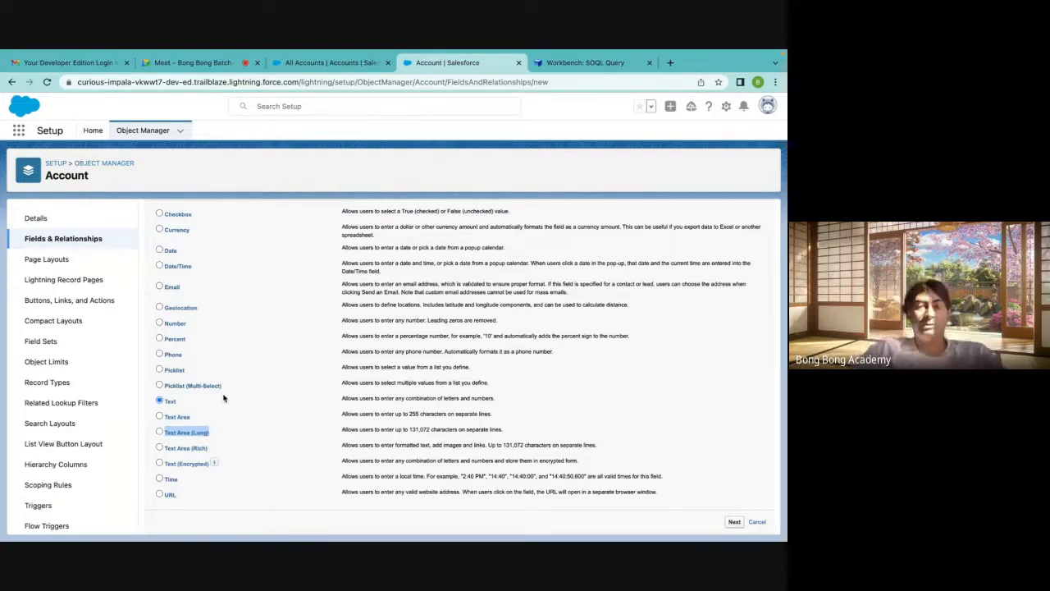
click(410, 430)
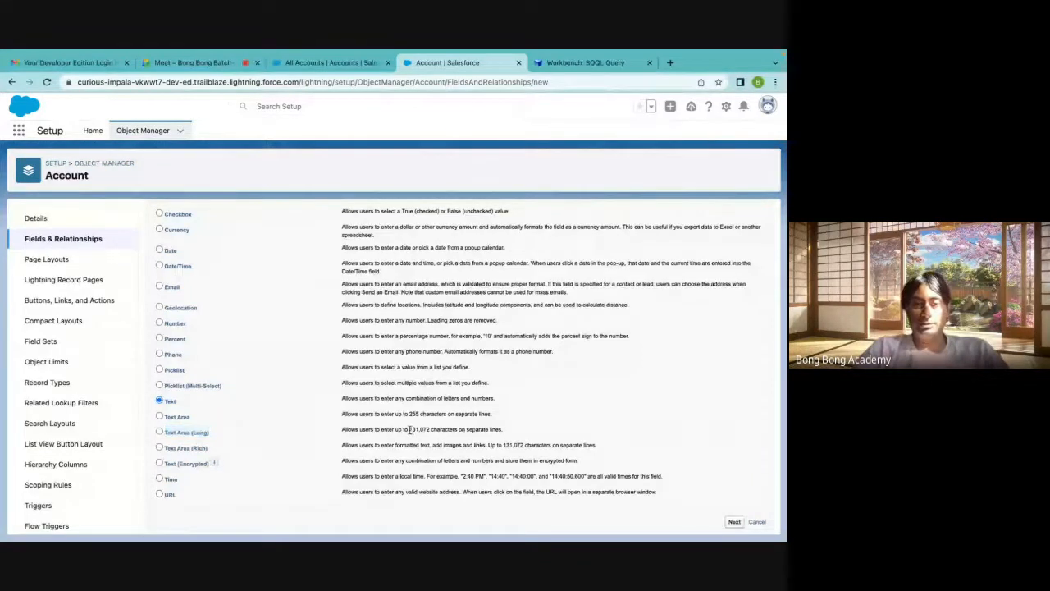
drag(411, 429, 430, 432)
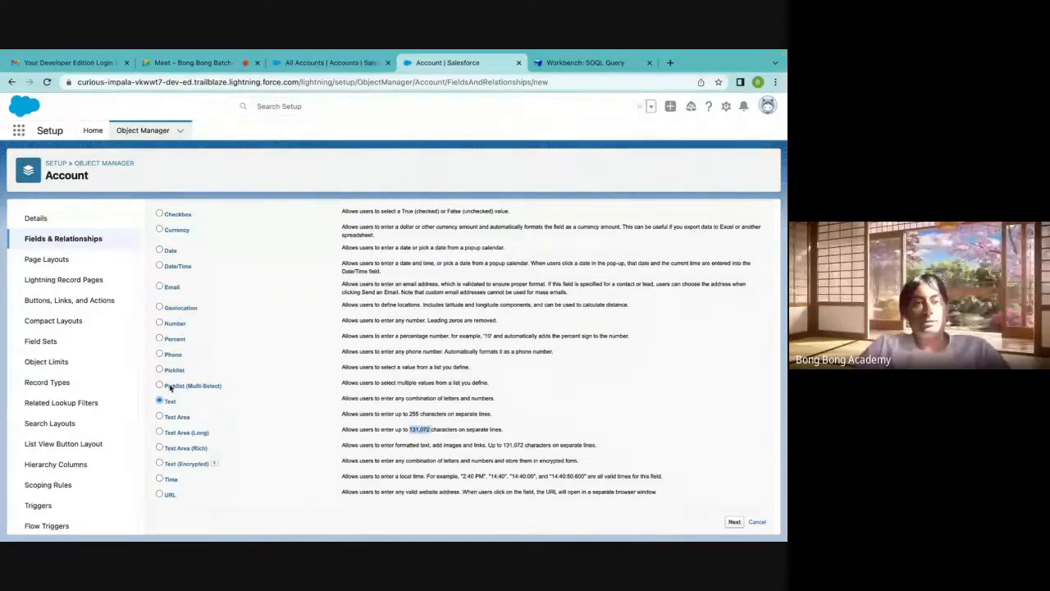
drag(211, 448, 176, 467)
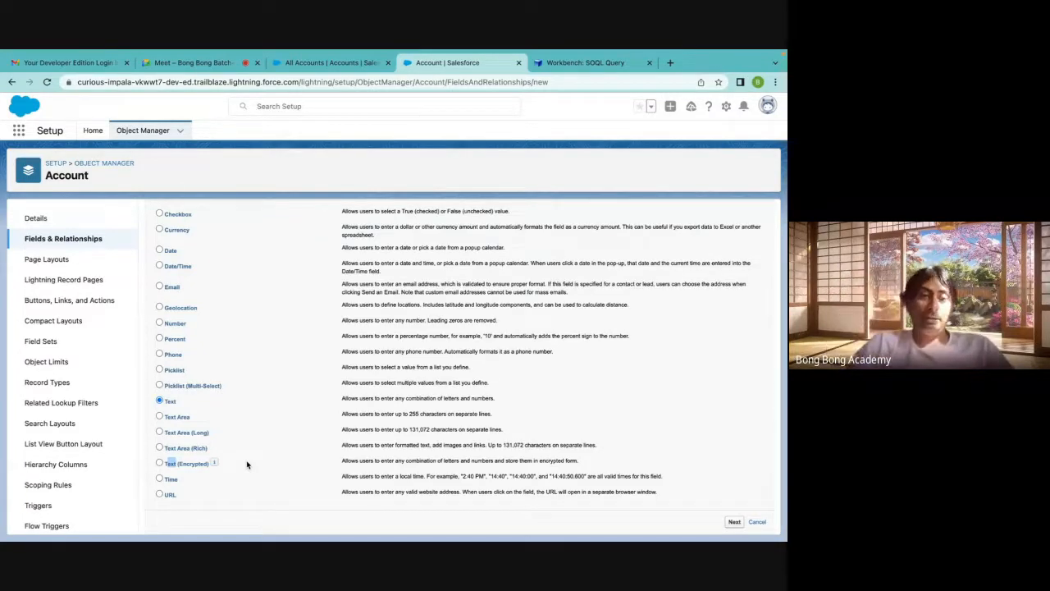
Step: Pick Date briefly, then change the new field's data type to Date/Time
scroll(172, 443, up, 1)
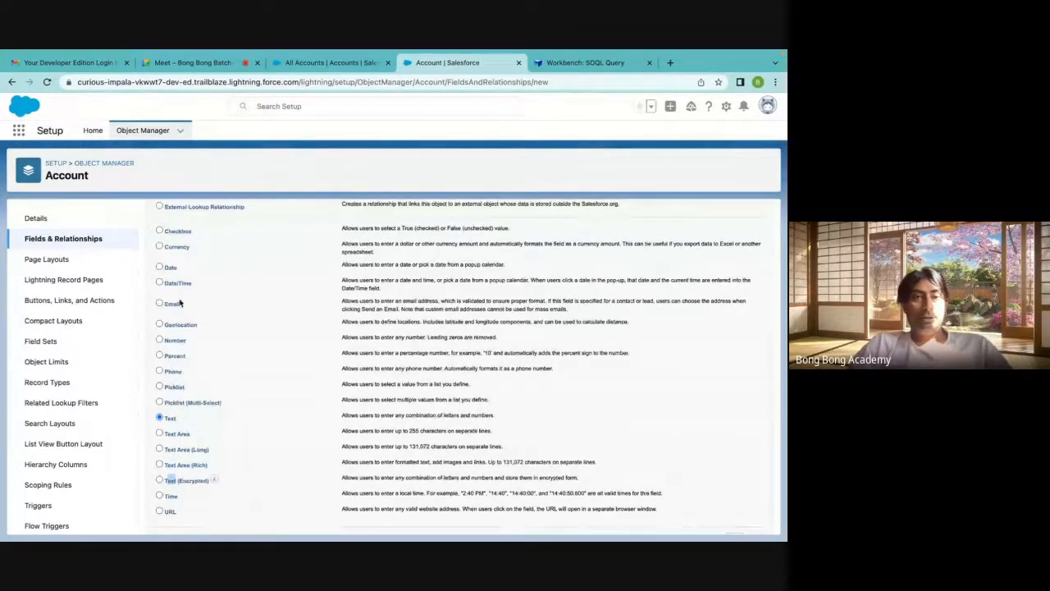
scroll(175, 288, up, 1)
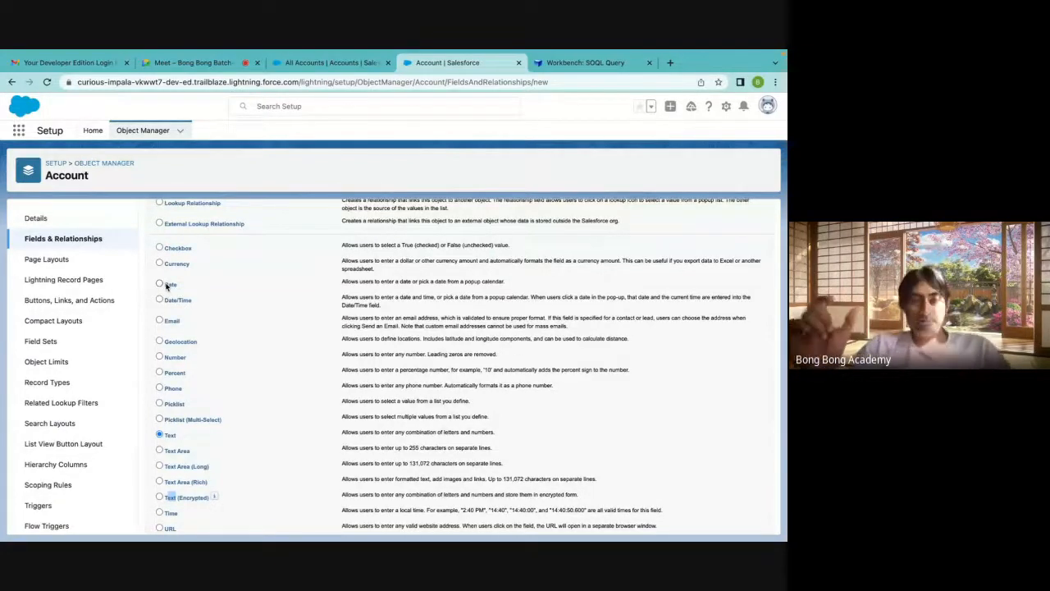
mouse_move(735, 59)
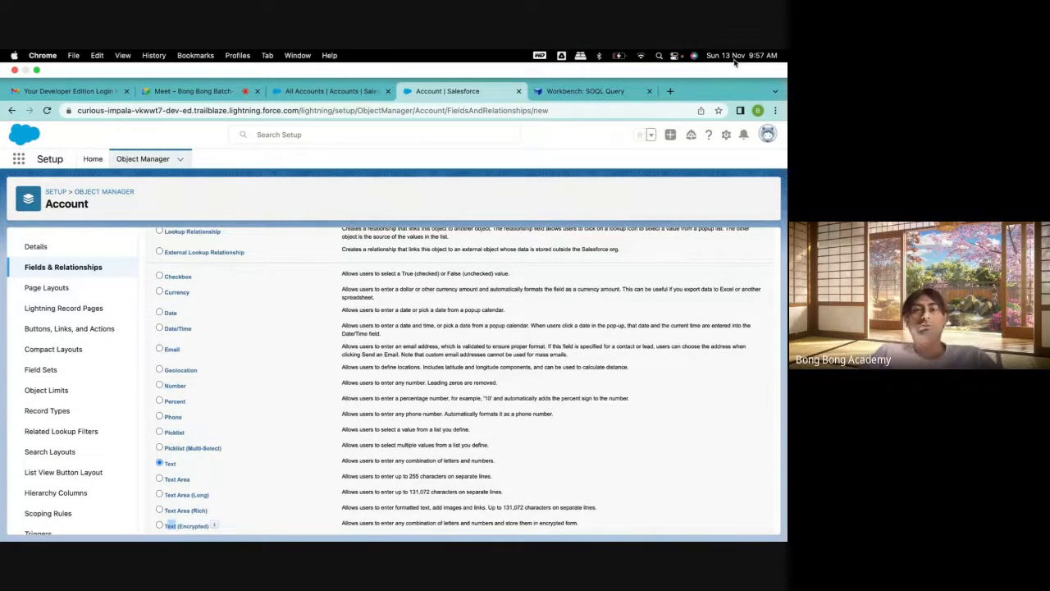
click(160, 285)
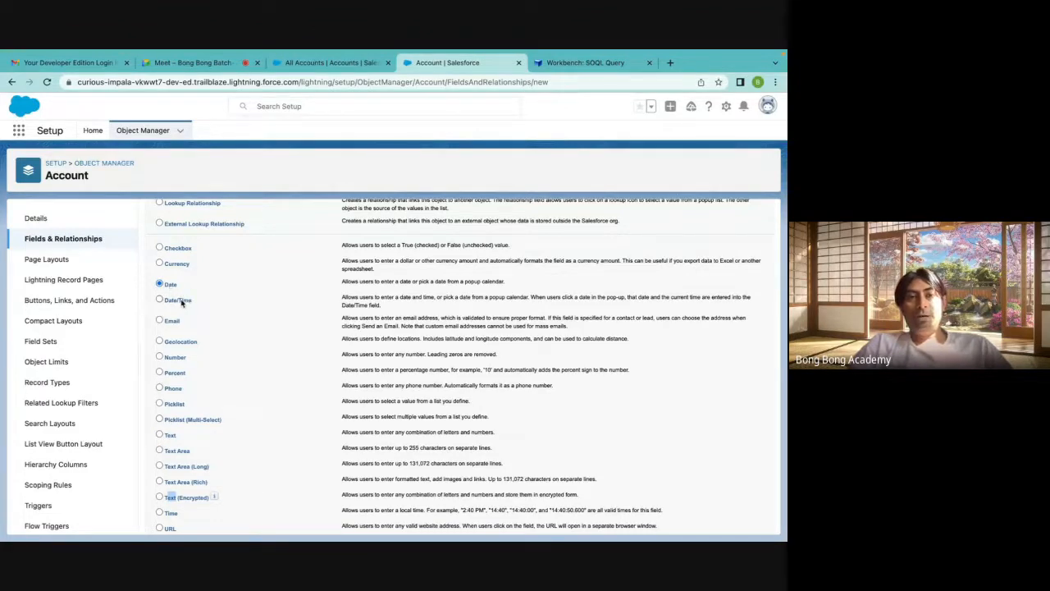
click(180, 300)
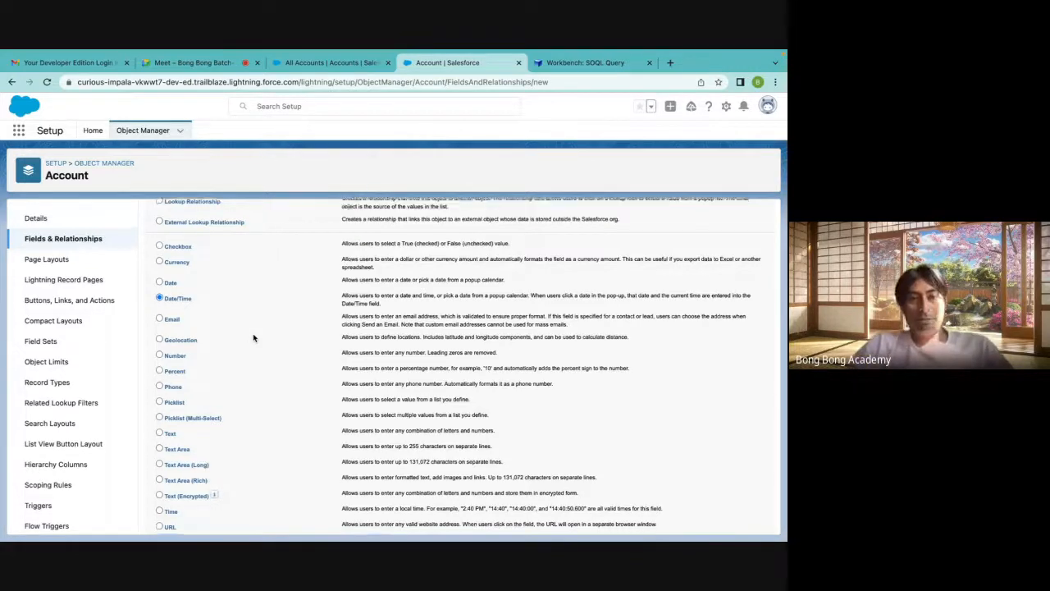
scroll(253, 337, down, 2)
Step: Label the Date/Time field 'My DateTime' so its field name fills in as My_DateTime
click(735, 522)
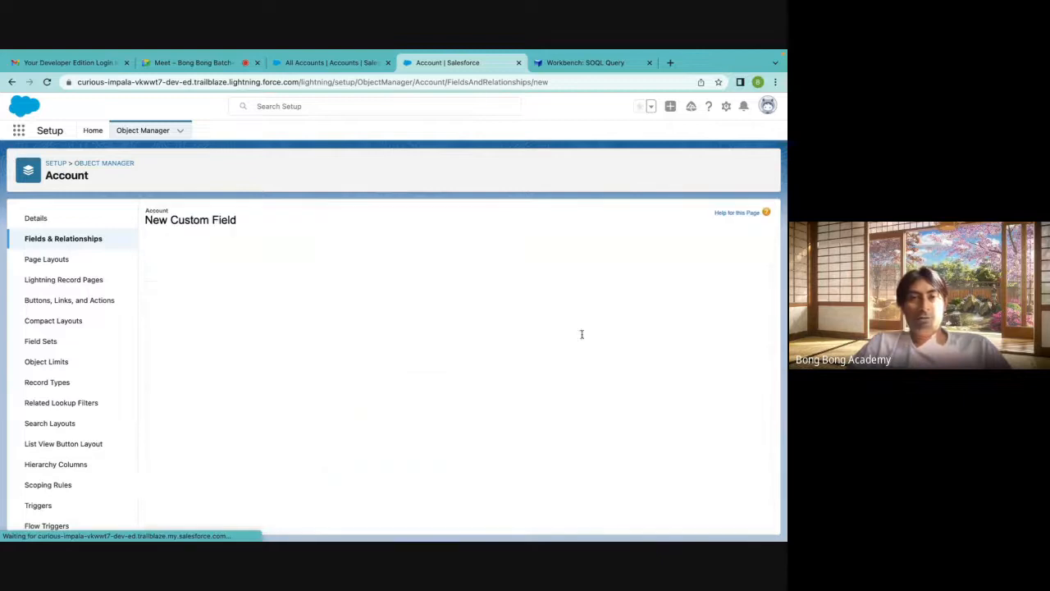
click(318, 291)
text(My Date)
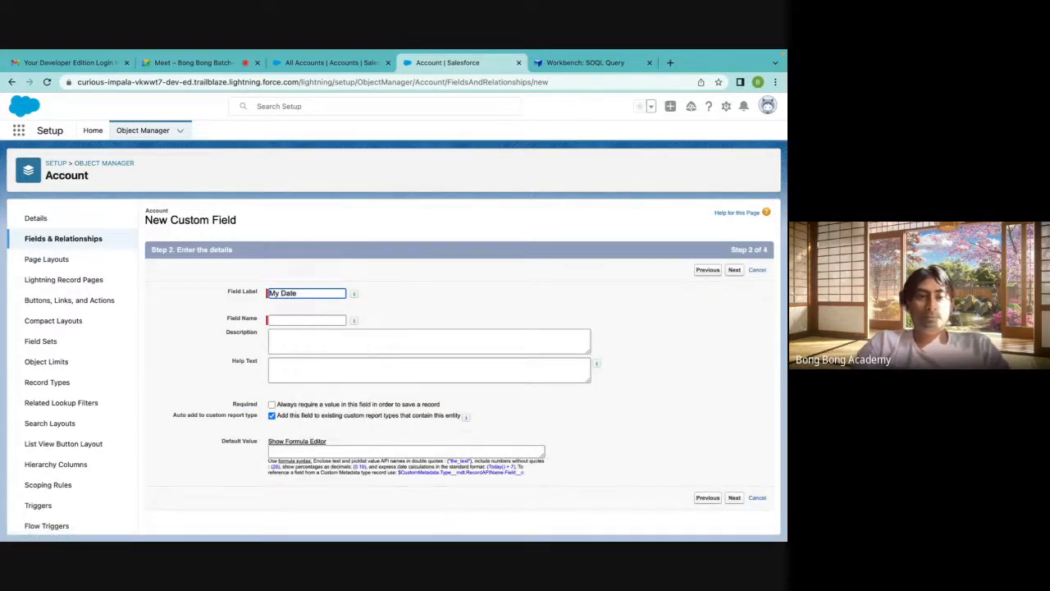
text(Time)
key(Tab)
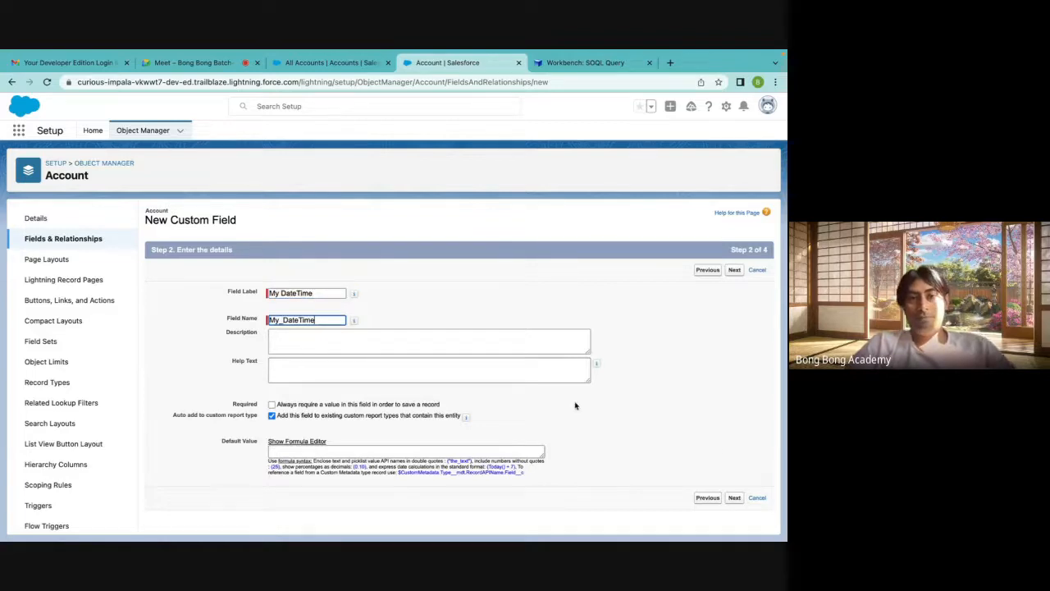
Step: Make My DateTime visible to all profiles and finish saving the field
click(735, 498)
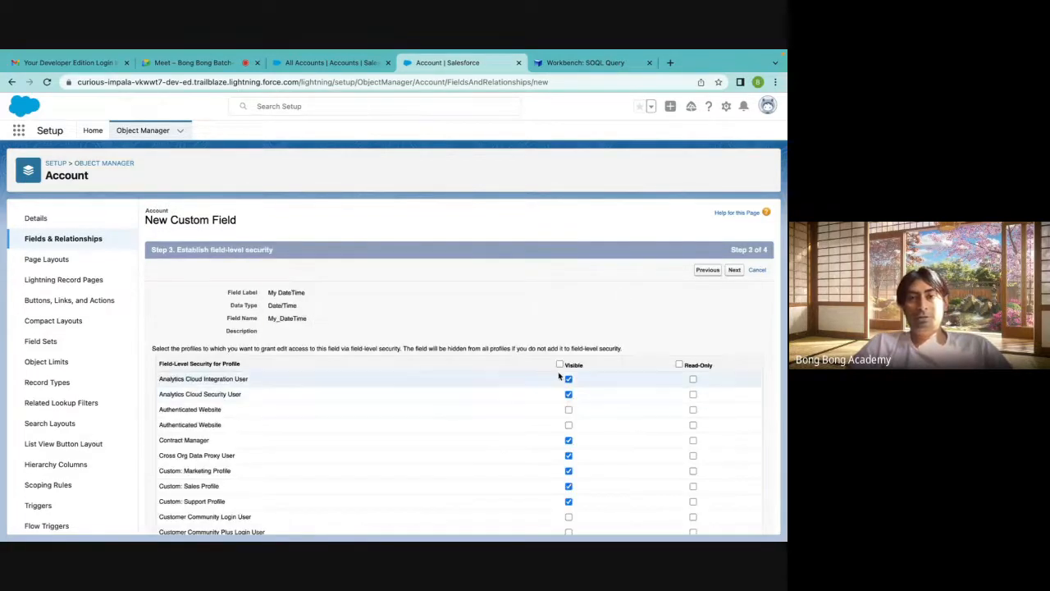
click(560, 364)
click(735, 271)
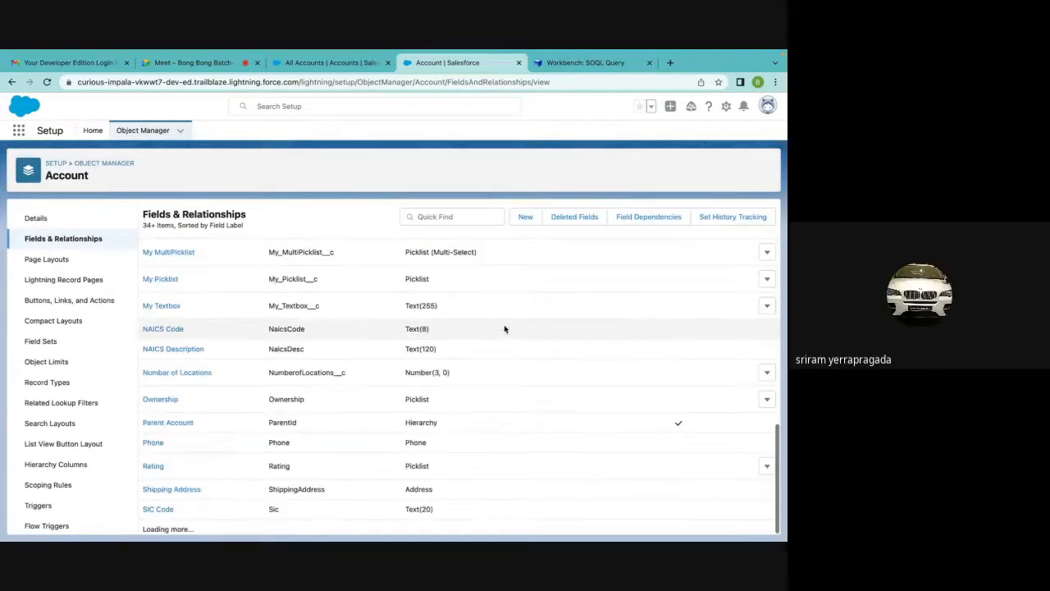
click(525, 216)
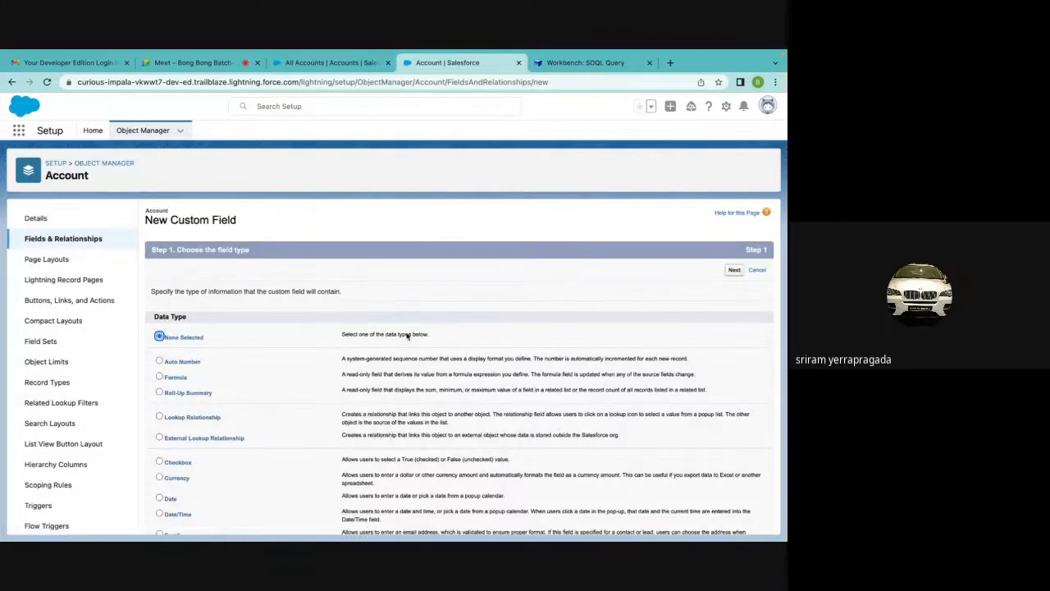
scroll(405, 335, down, 5)
scroll(405, 332, up, 1)
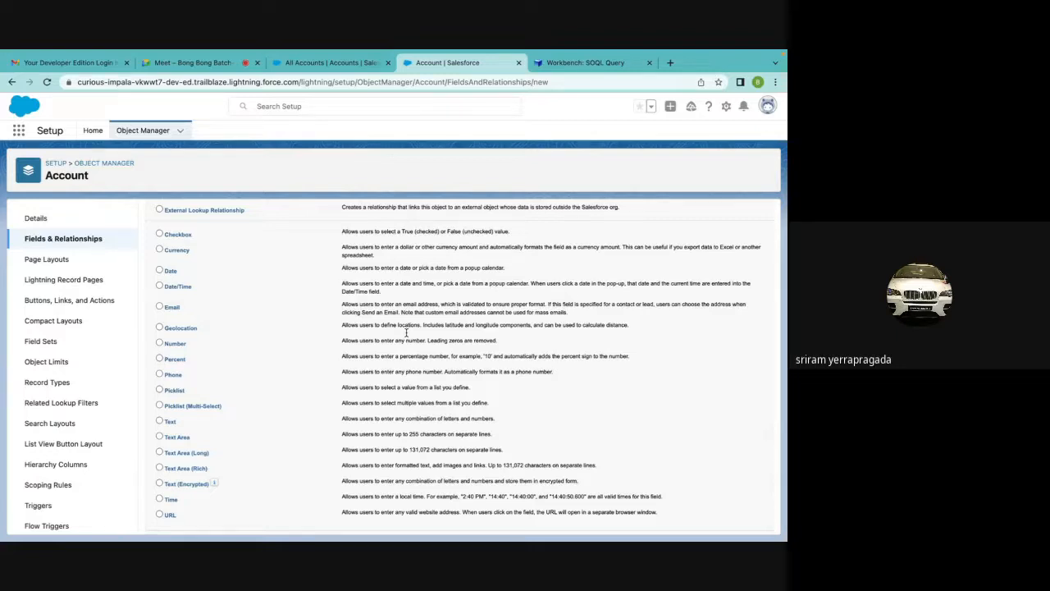
click(81, 240)
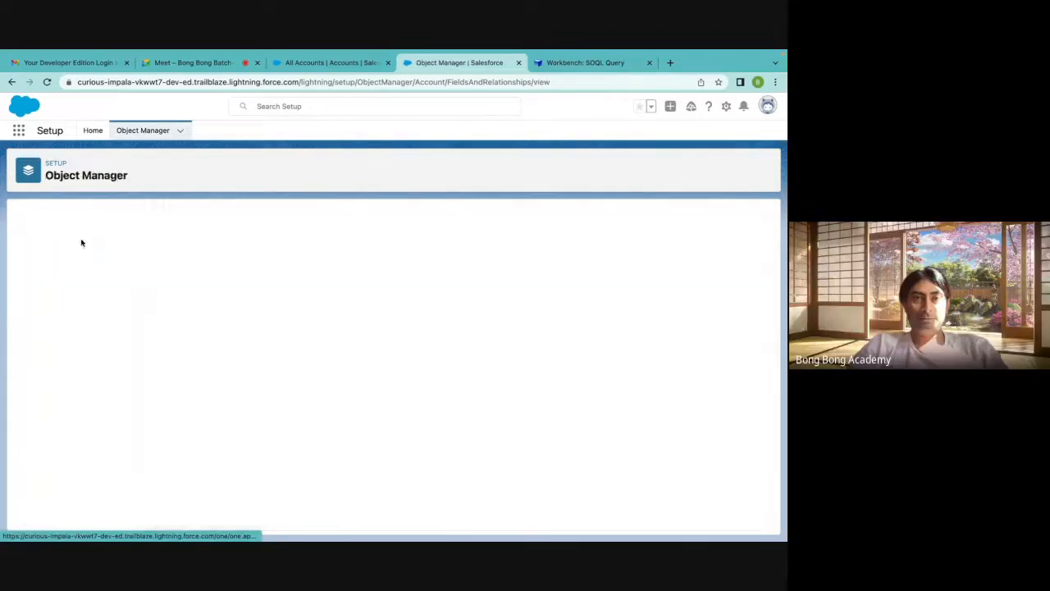
Step: Filter Account fields by 'date' and open the My DateTime field's detail page
click(435, 216)
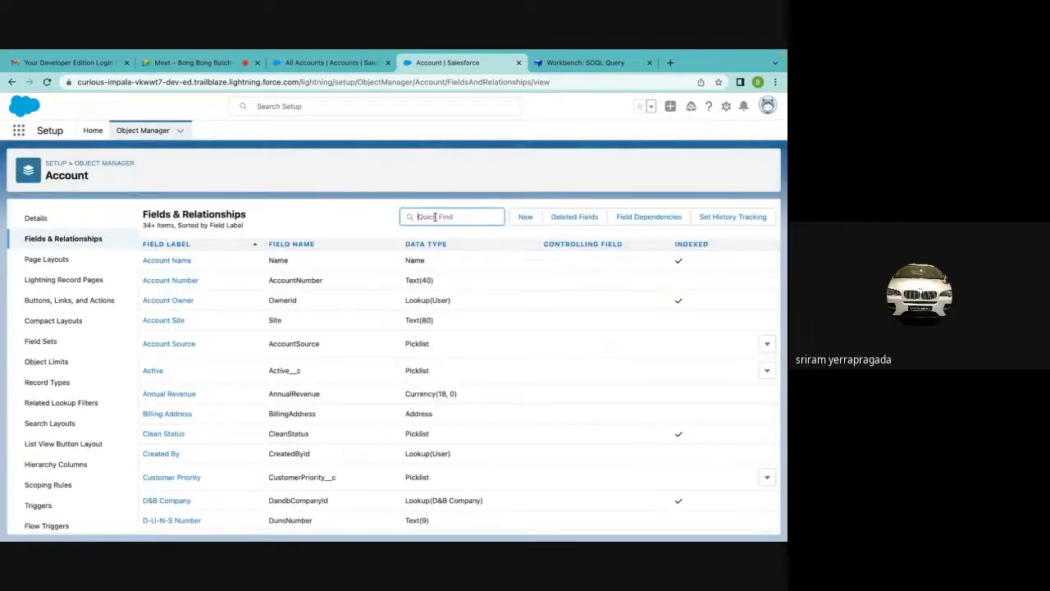
text(date)
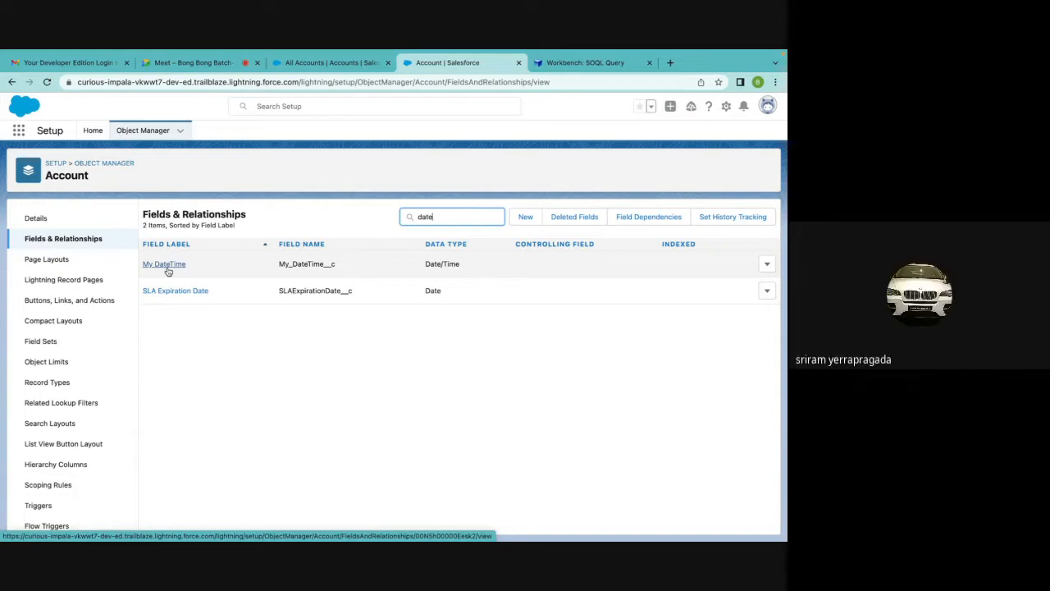
click(168, 264)
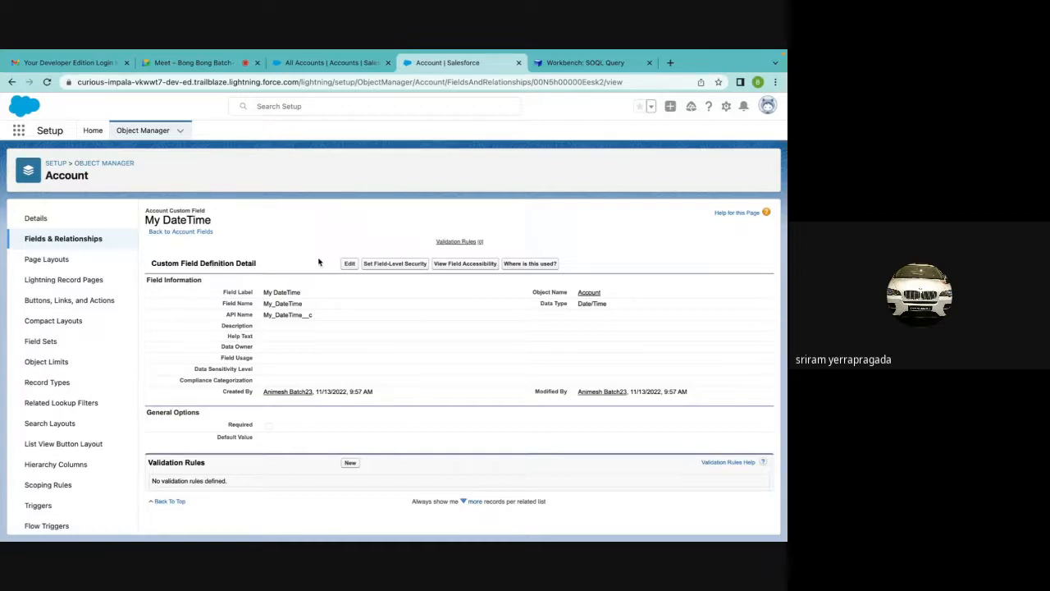
Step: Open My DateTime's edit form at Field Label, then return to the All Accounts list
click(348, 266)
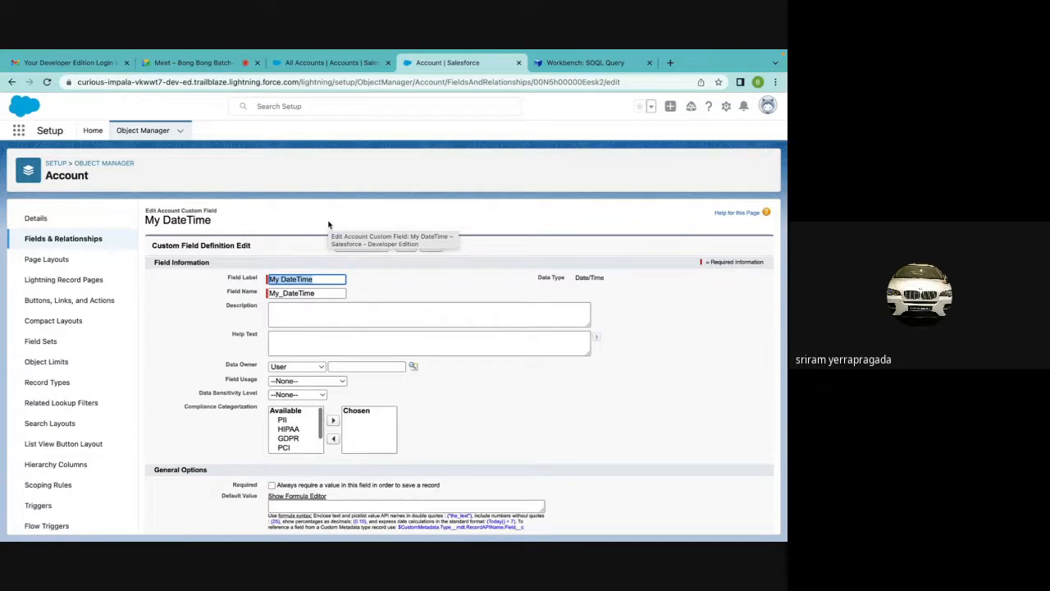
click(309, 210)
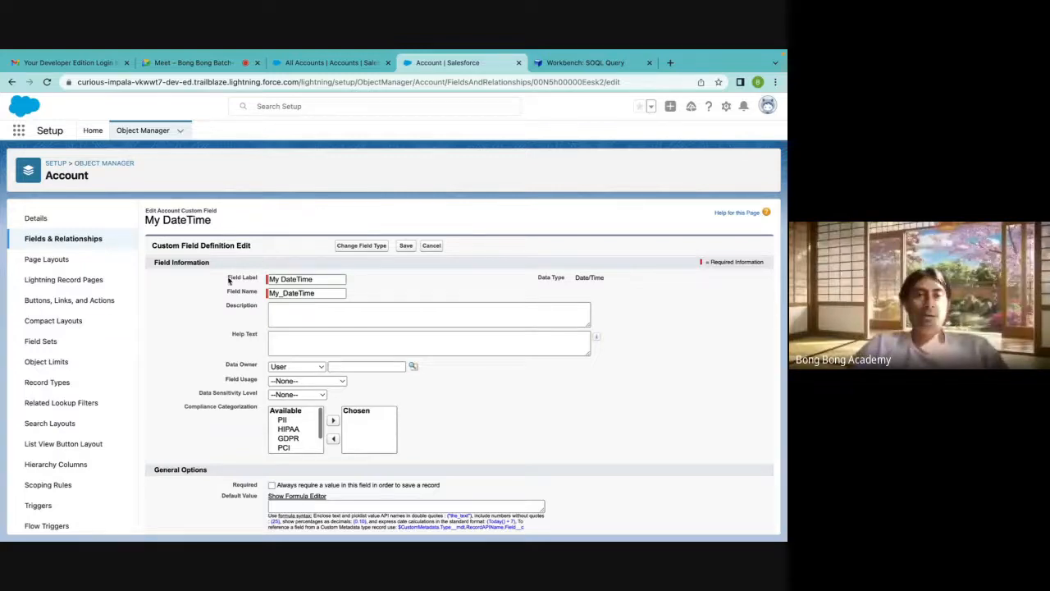
drag(226, 278, 260, 280)
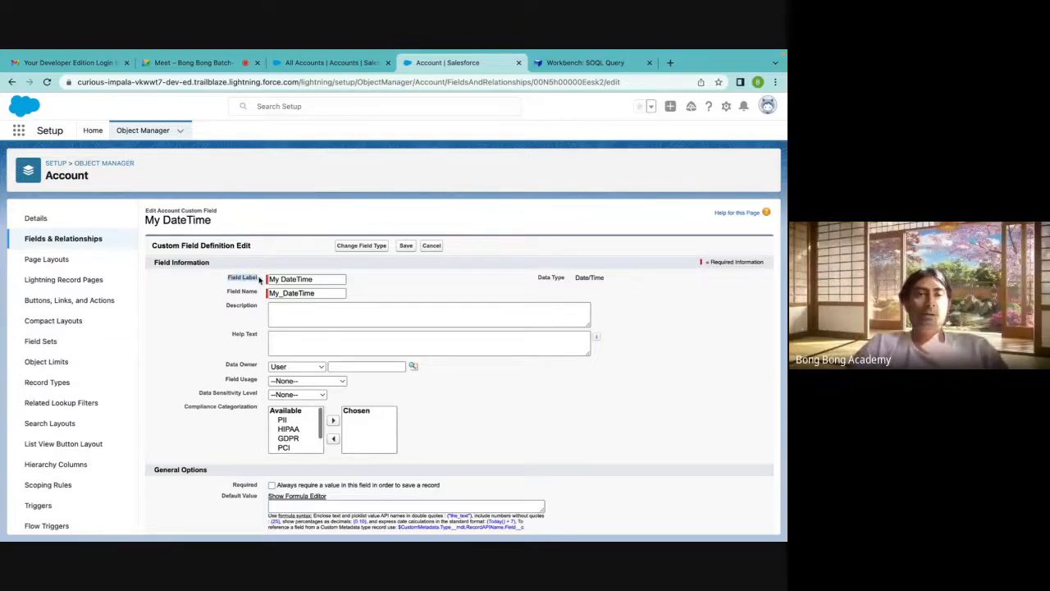
click(320, 279)
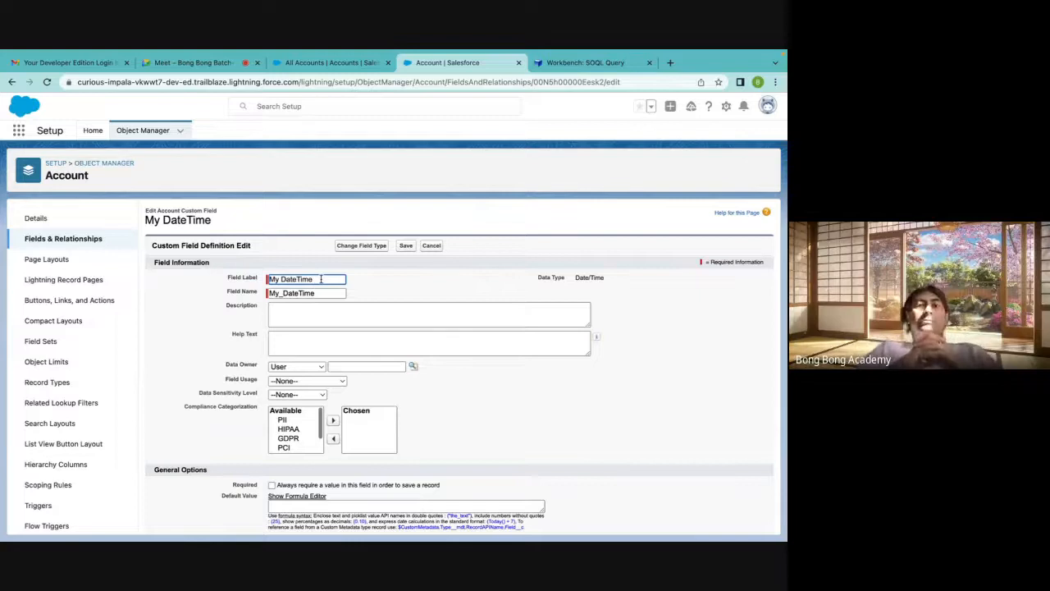
click(317, 65)
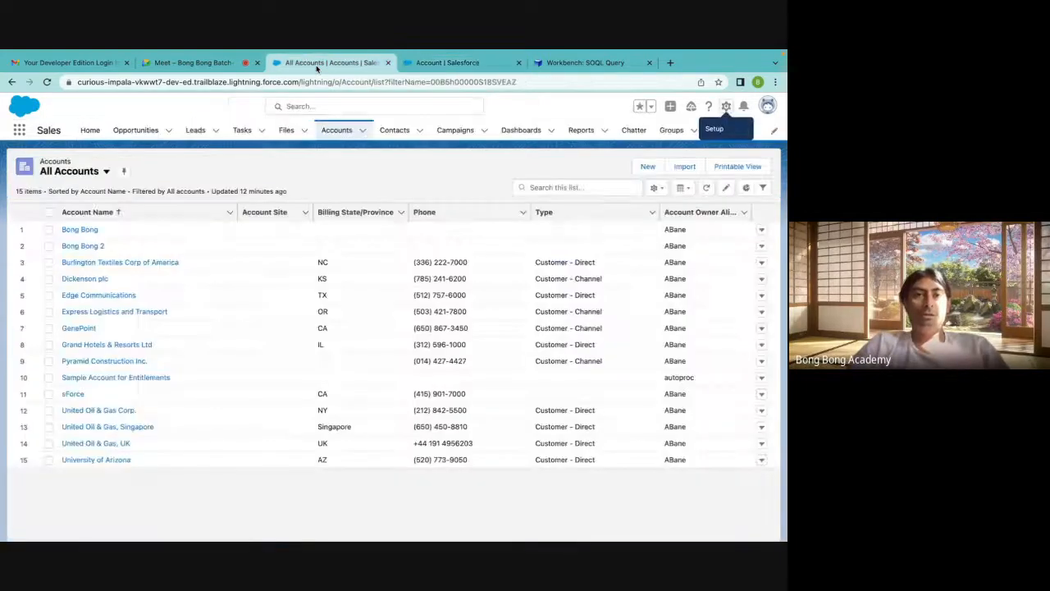
Step: Reload accounts, open a New Account form showing the new fields, and tick My Checkbox
click(46, 82)
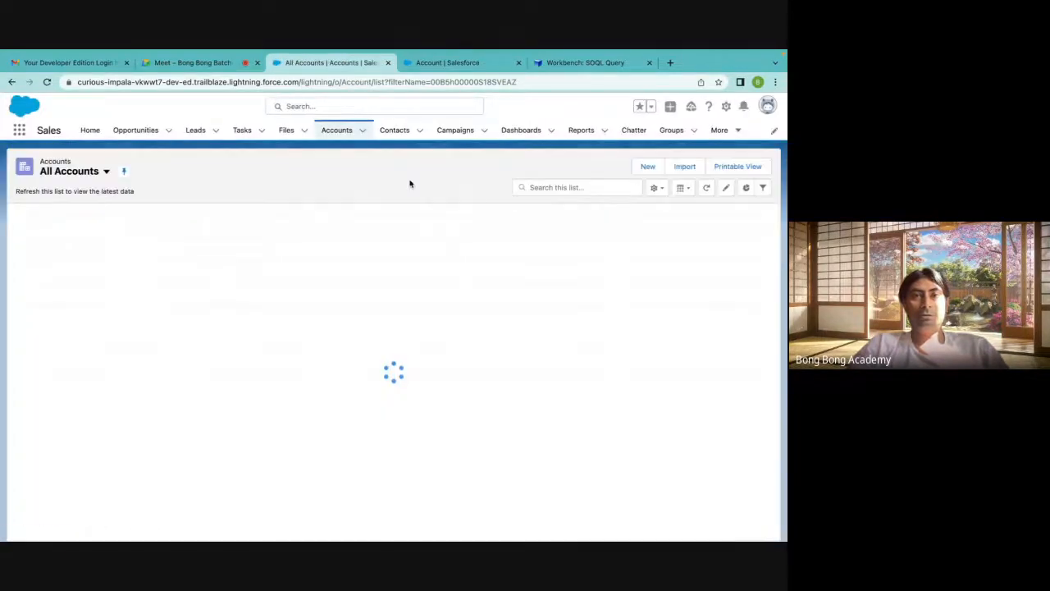
click(648, 167)
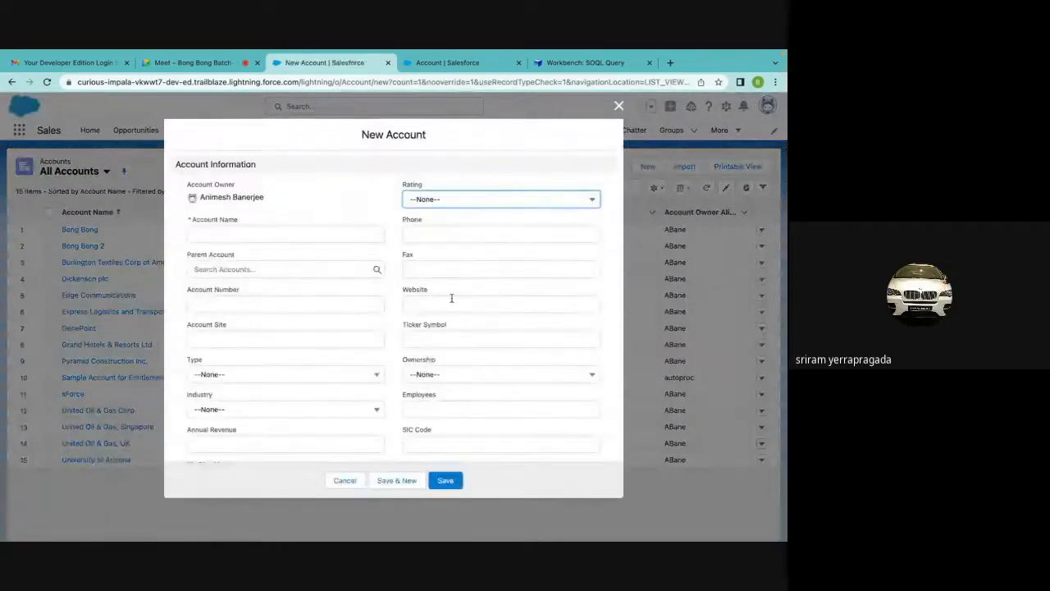
scroll(451, 298, down, 10)
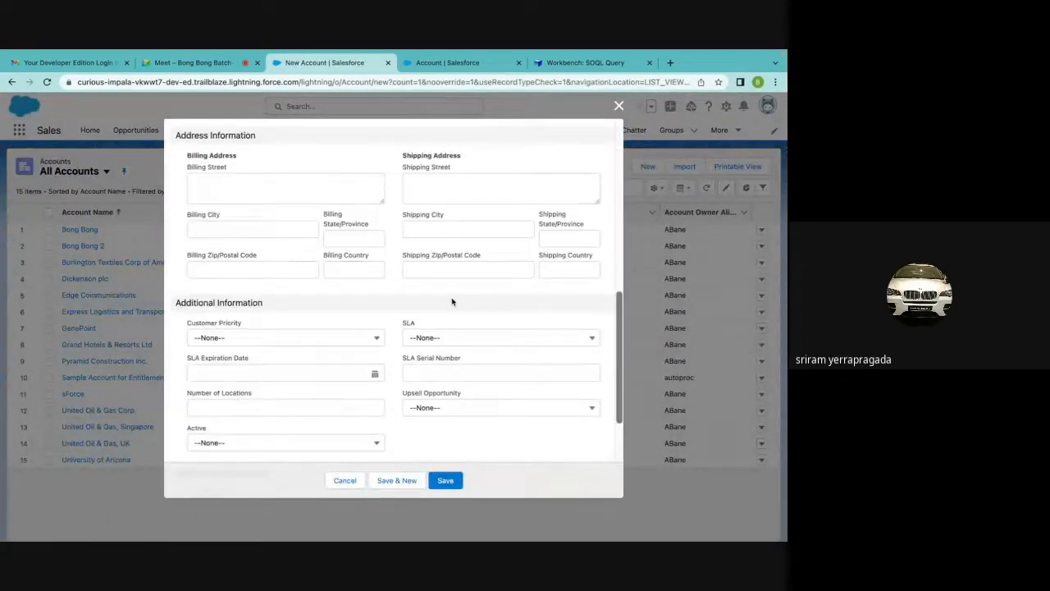
scroll(452, 301, down, 3)
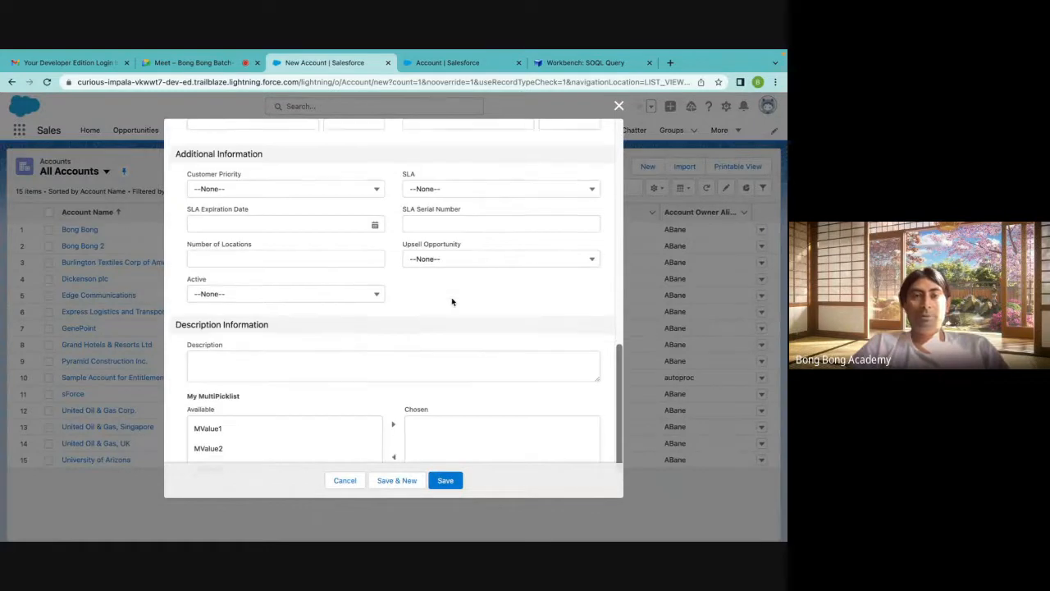
scroll(451, 301, down, 2)
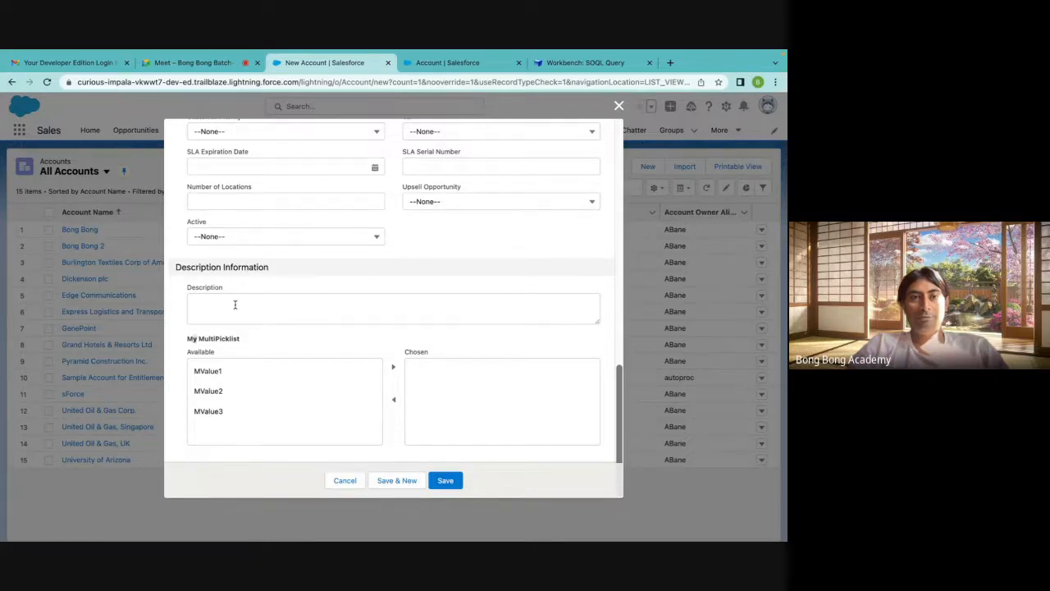
scroll(235, 306, up, 3)
scroll(236, 307, up, 5)
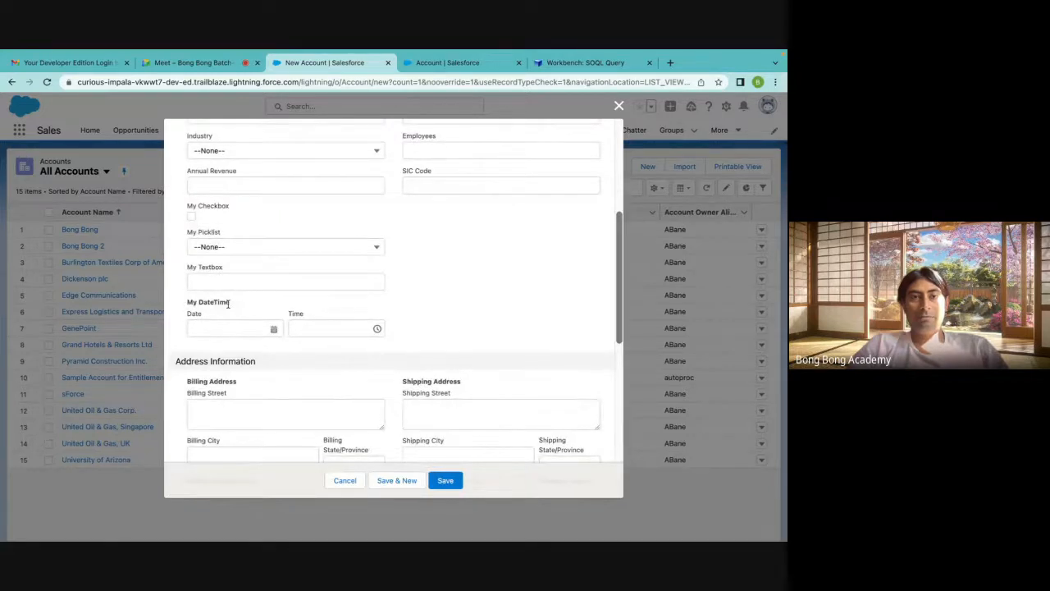
scroll(228, 304, up, 5)
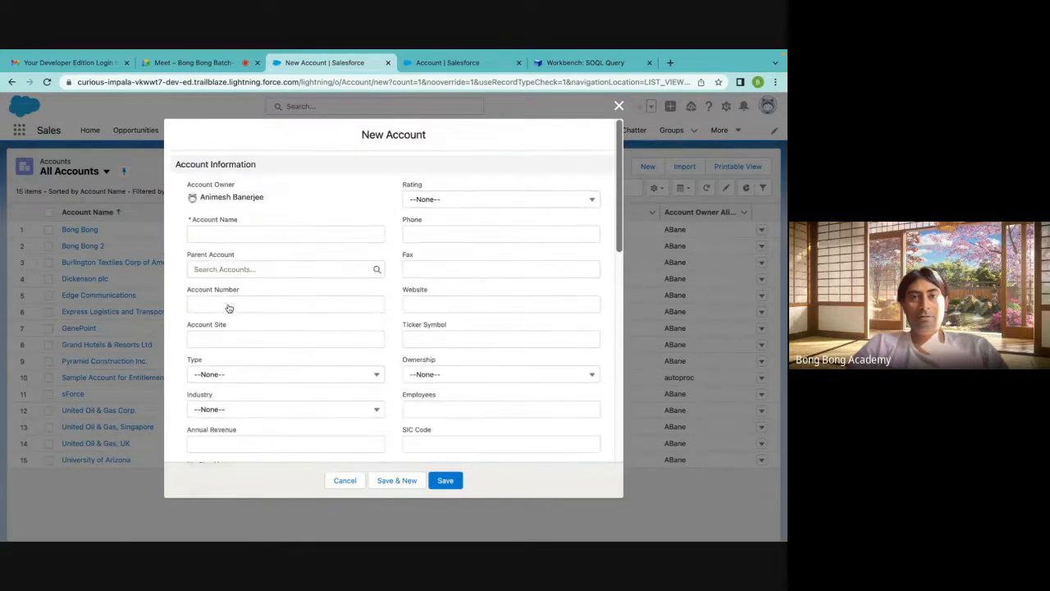
scroll(228, 308, down, 3)
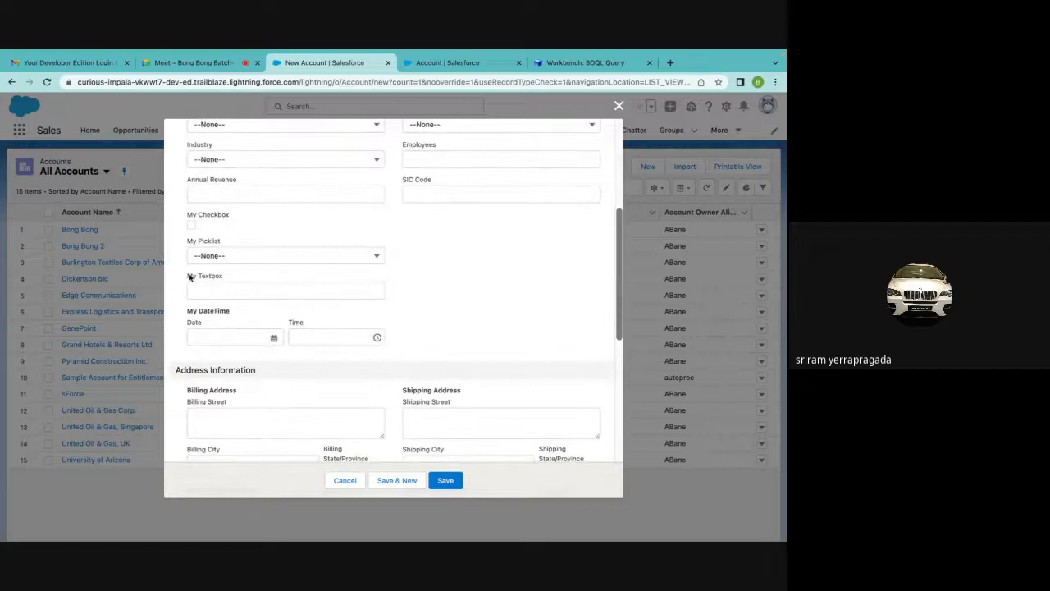
click(192, 223)
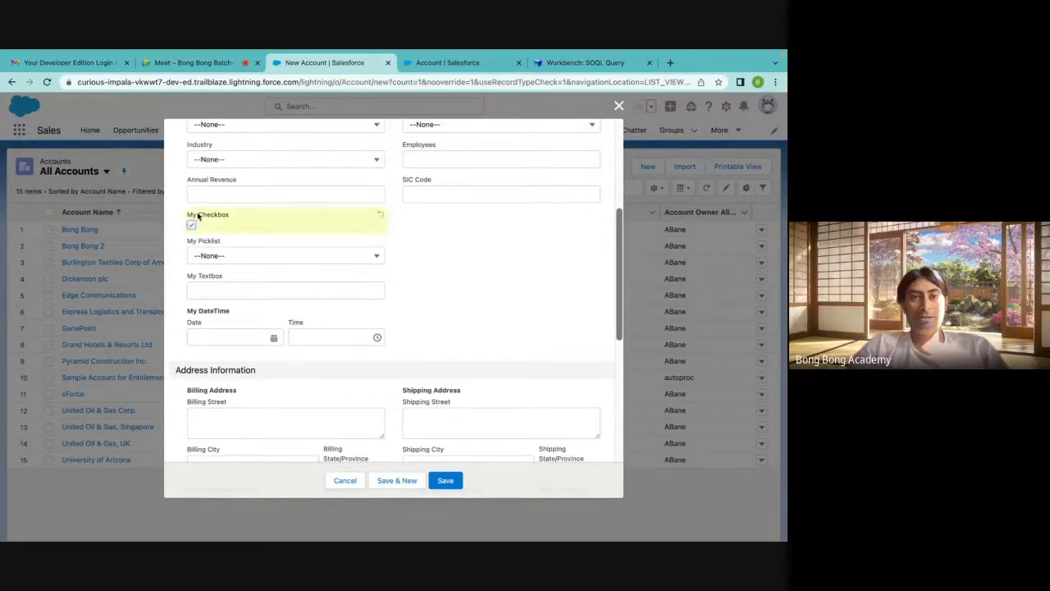
click(489, 65)
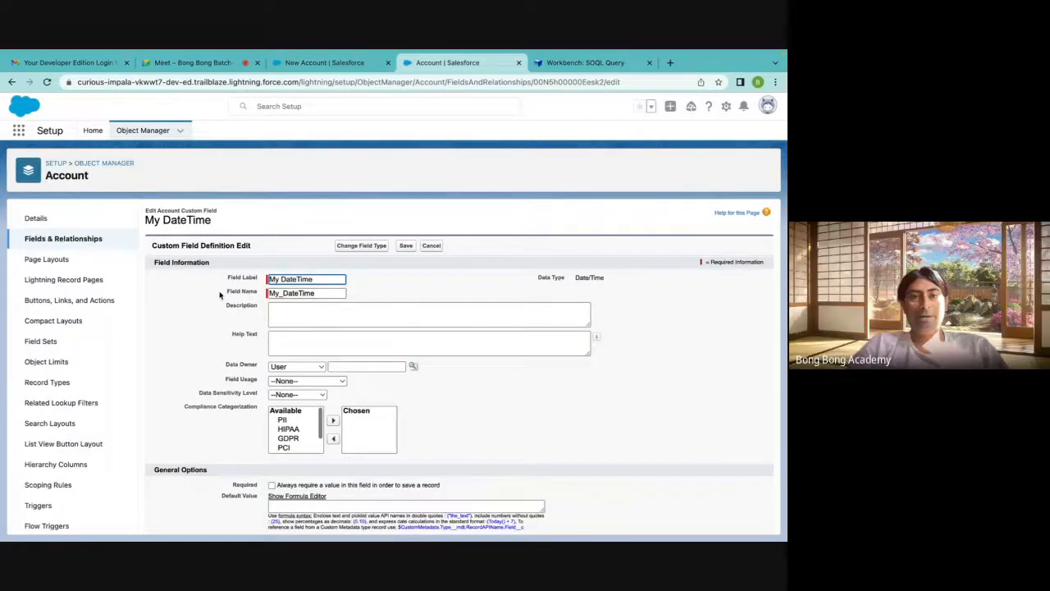
Step: Leave My DateTime's edit page for Fields & Relationships, then return to the New Account form
click(281, 293)
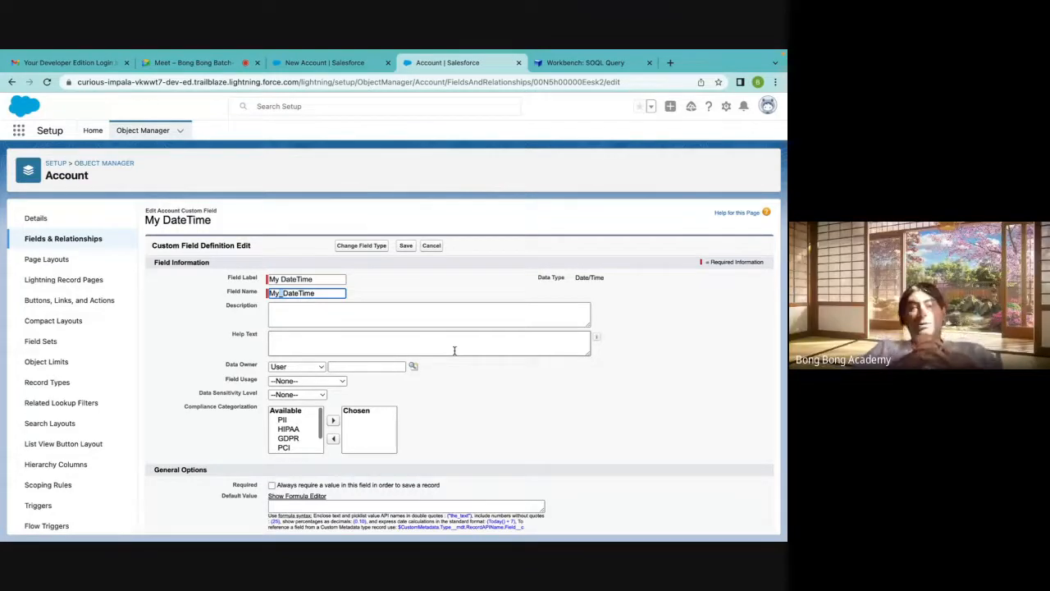
click(94, 241)
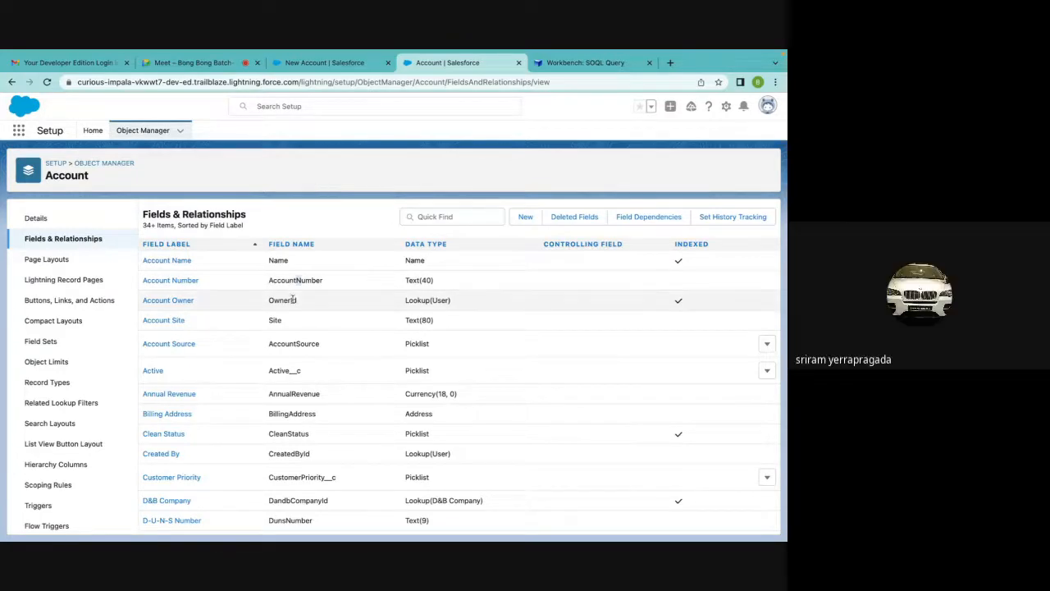
scroll(293, 302, down, 10)
scroll(293, 302, up, 10)
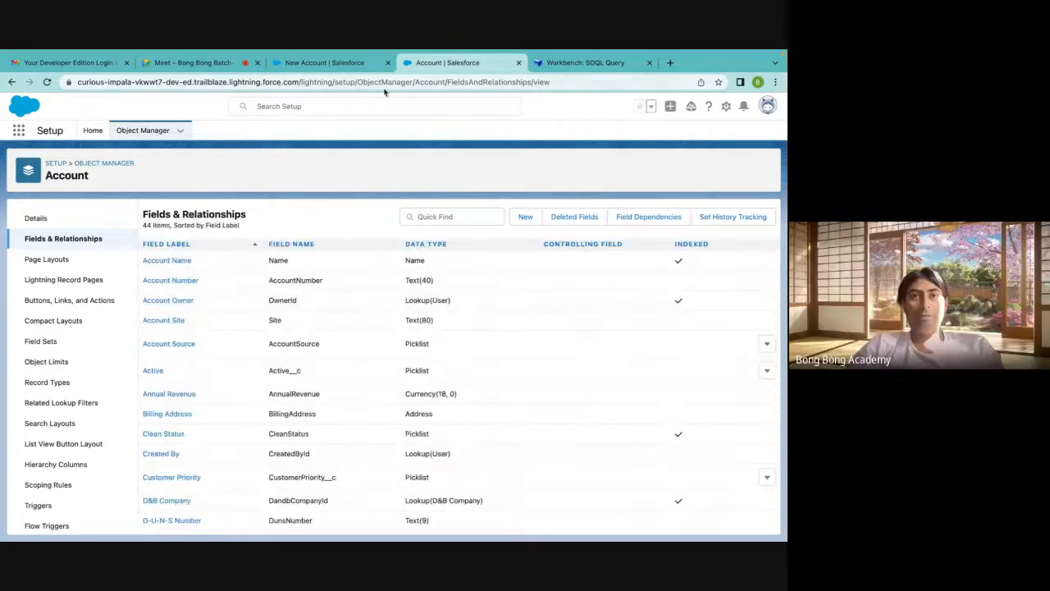
click(324, 62)
scroll(429, 271, down, 1)
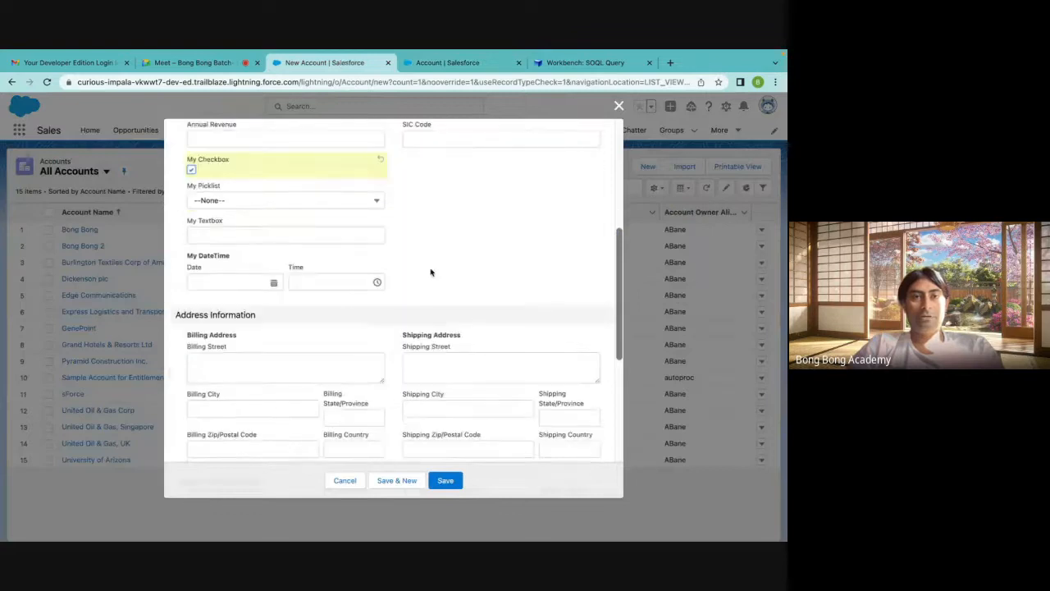
Step: Set My DateTime on the New Account form to 11/30/2022, 1:30 AM
click(262, 282)
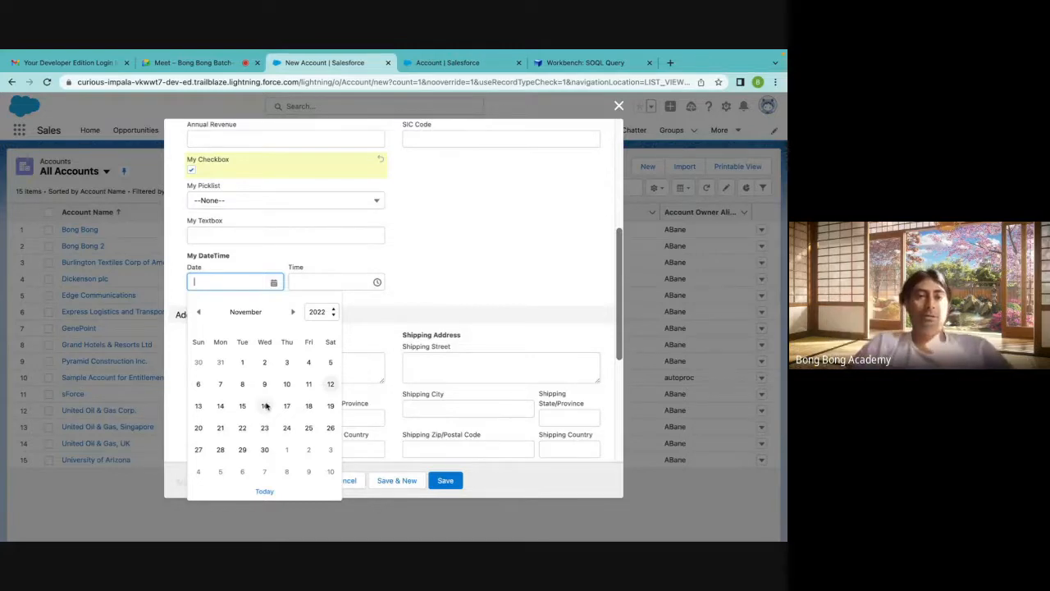
click(264, 452)
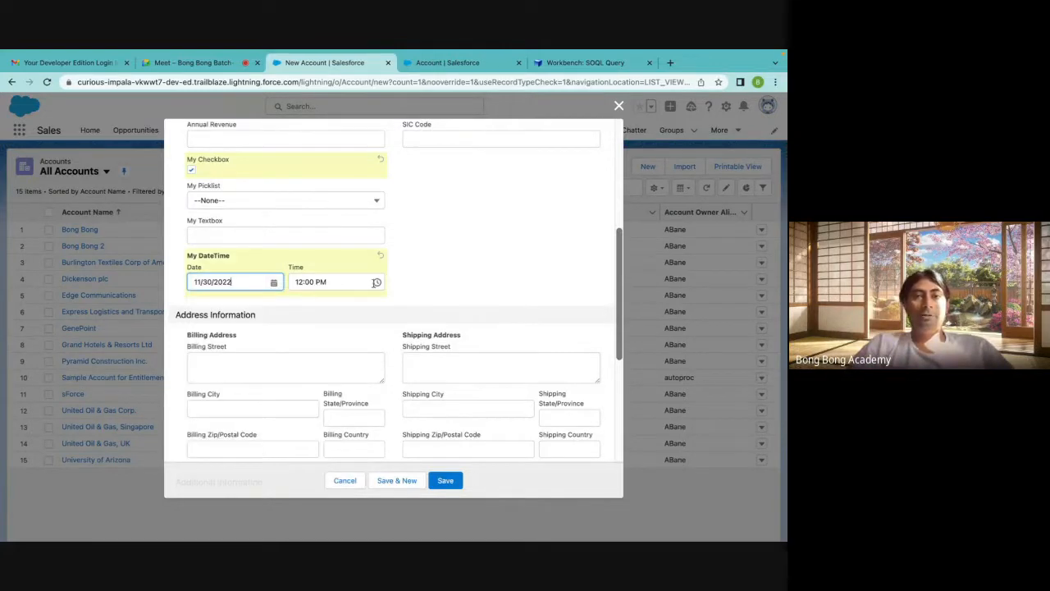
click(338, 283)
scroll(330, 349, up, 4)
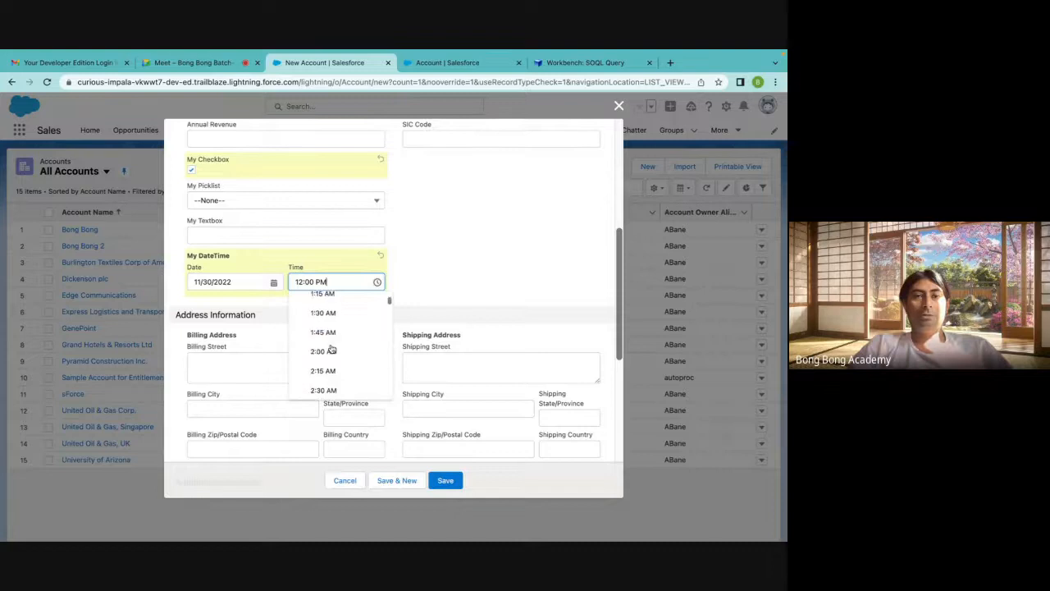
click(323, 332)
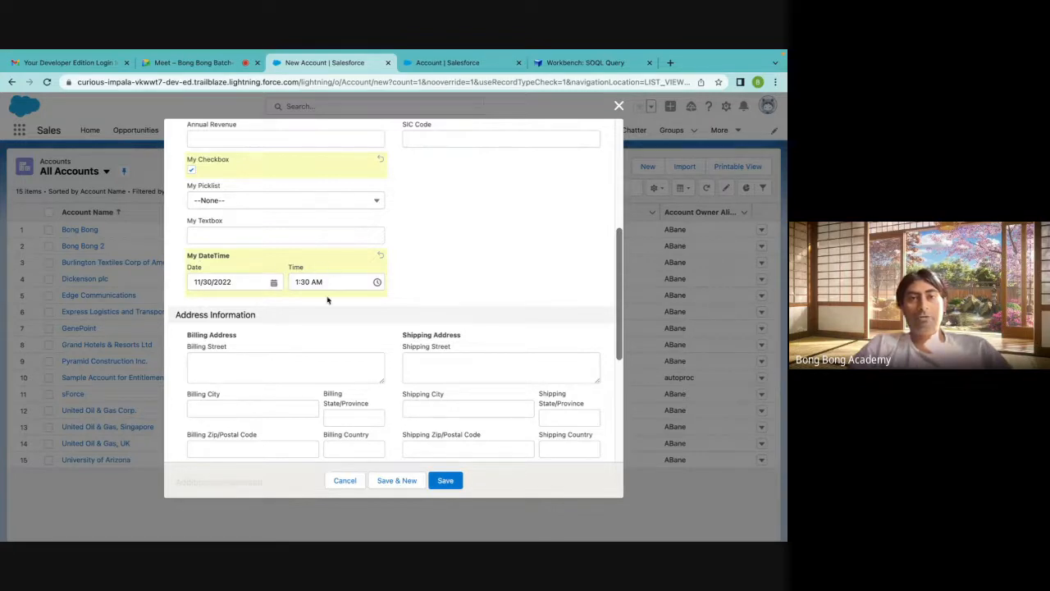
click(455, 63)
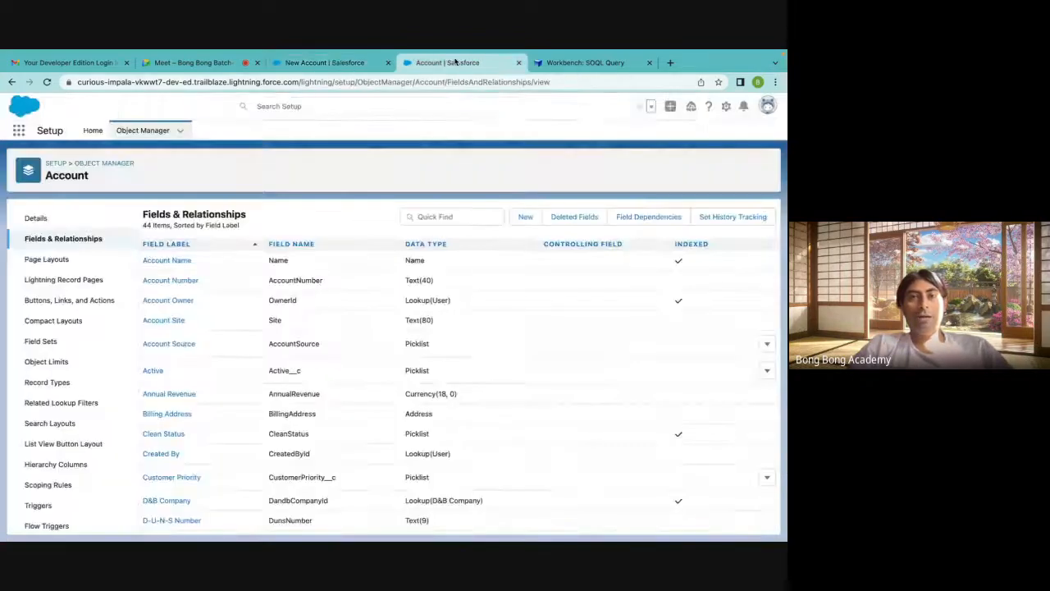
Step: Start another Account custom field and compare the Time, Email, Text and Phone data types
click(525, 217)
scroll(293, 332, down, 5)
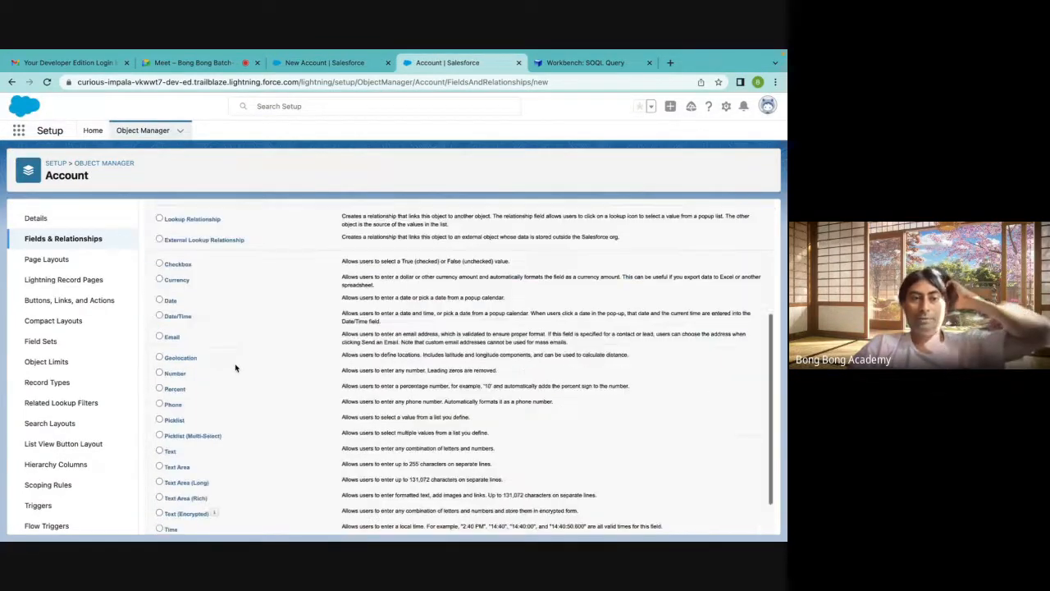
scroll(236, 368, down, 1)
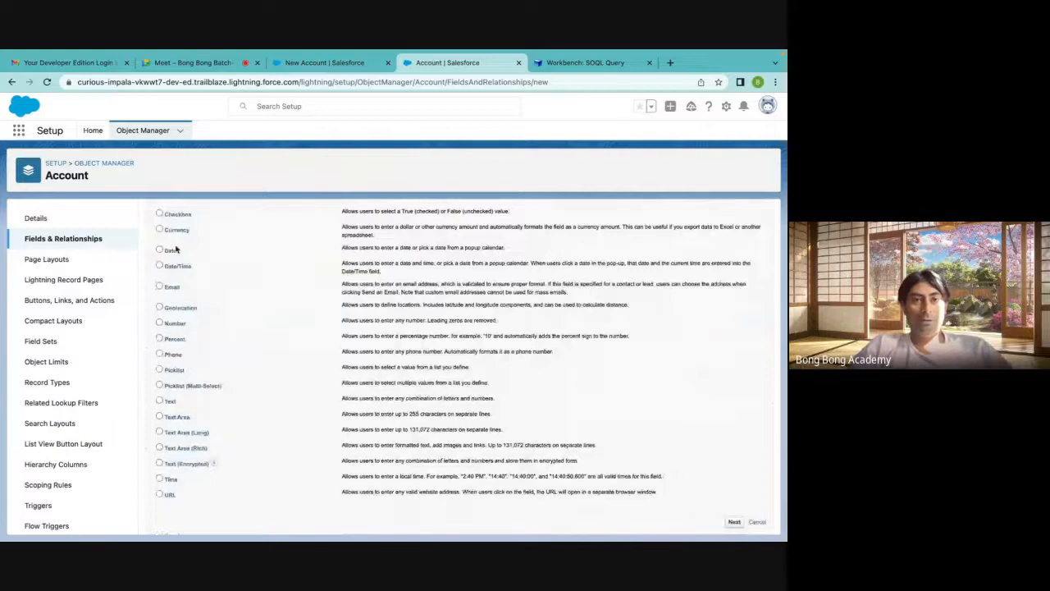
click(162, 481)
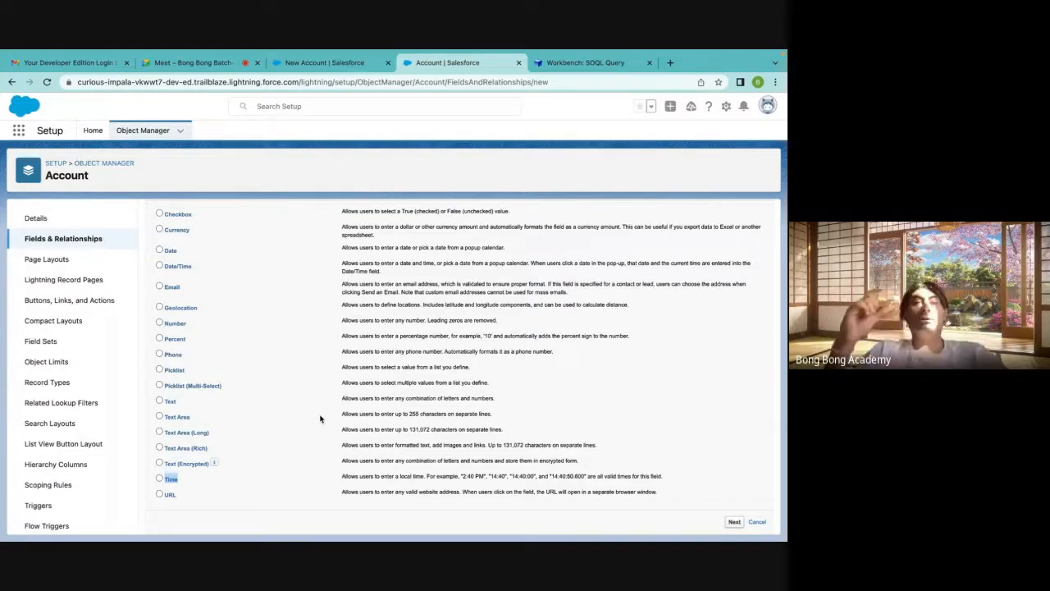
click(168, 289)
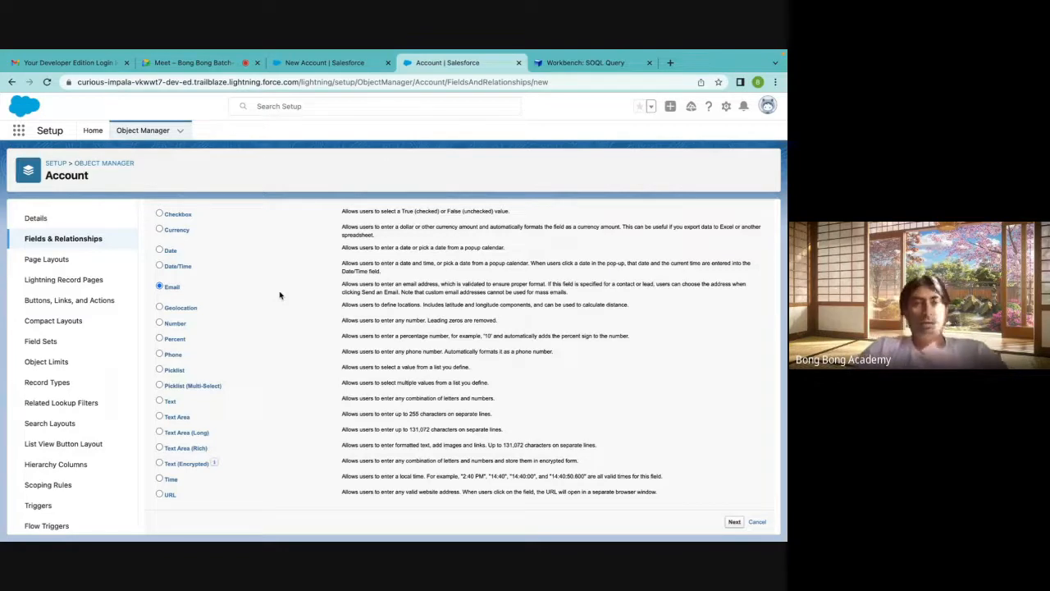
click(172, 402)
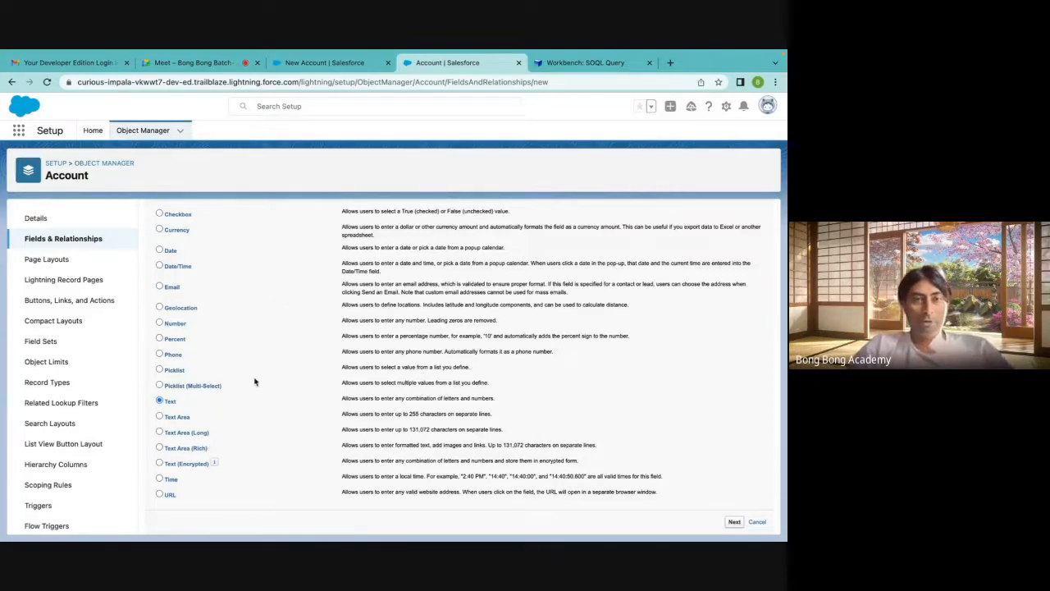
click(171, 289)
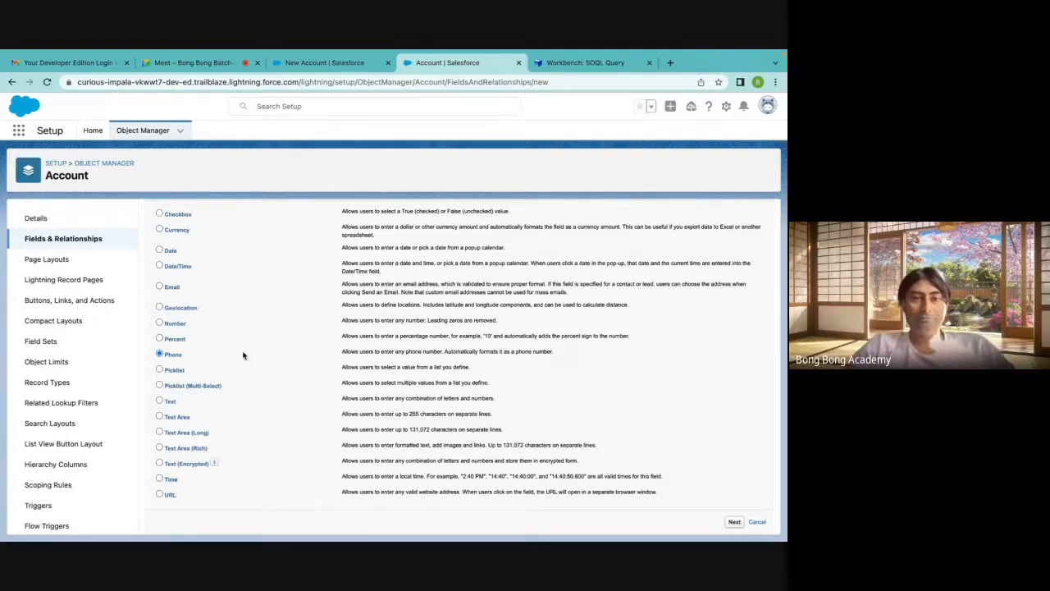
Step: Try URL, then choose Number as the data type and move to the details step
click(160, 494)
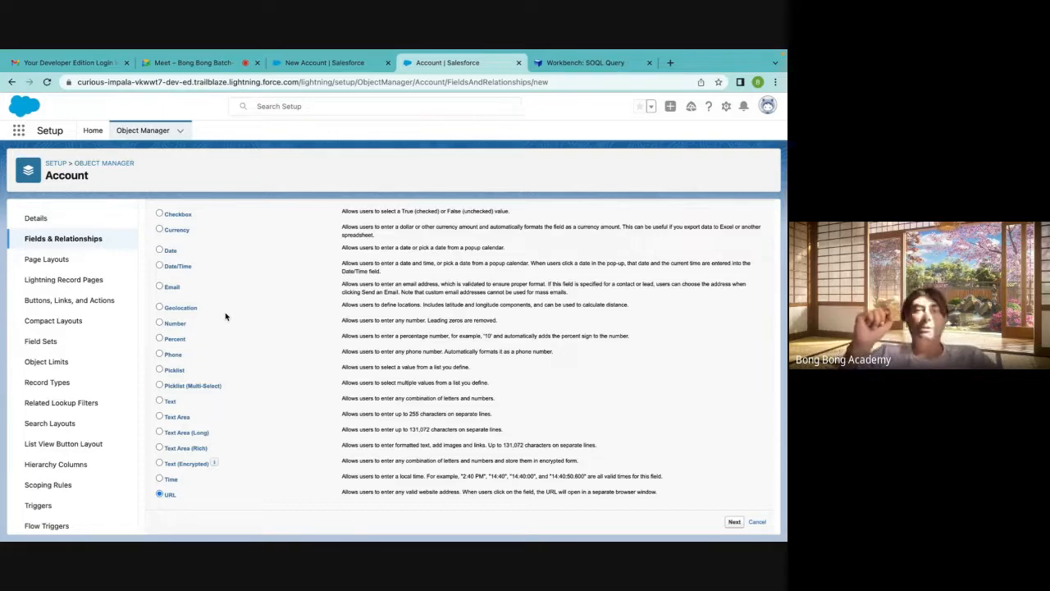
scroll(226, 317, up, 5)
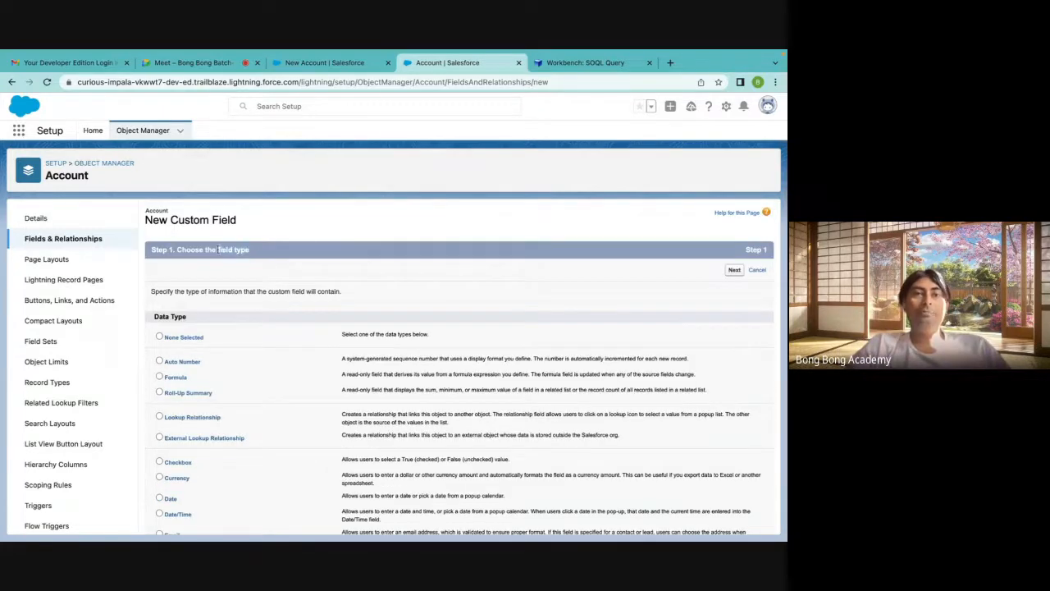
scroll(262, 331, down, 3)
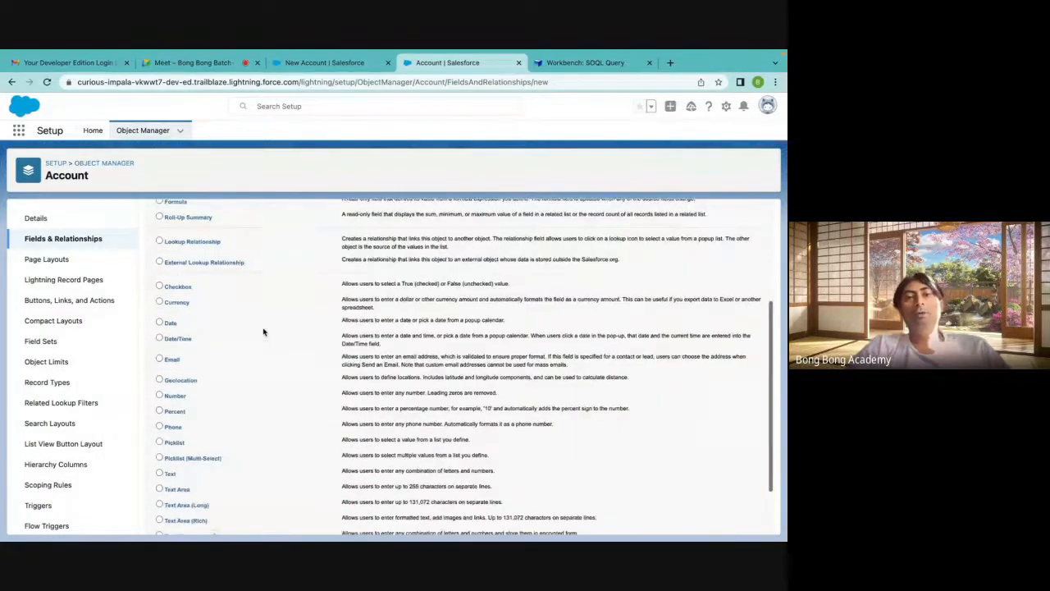
scroll(264, 331, down, 2)
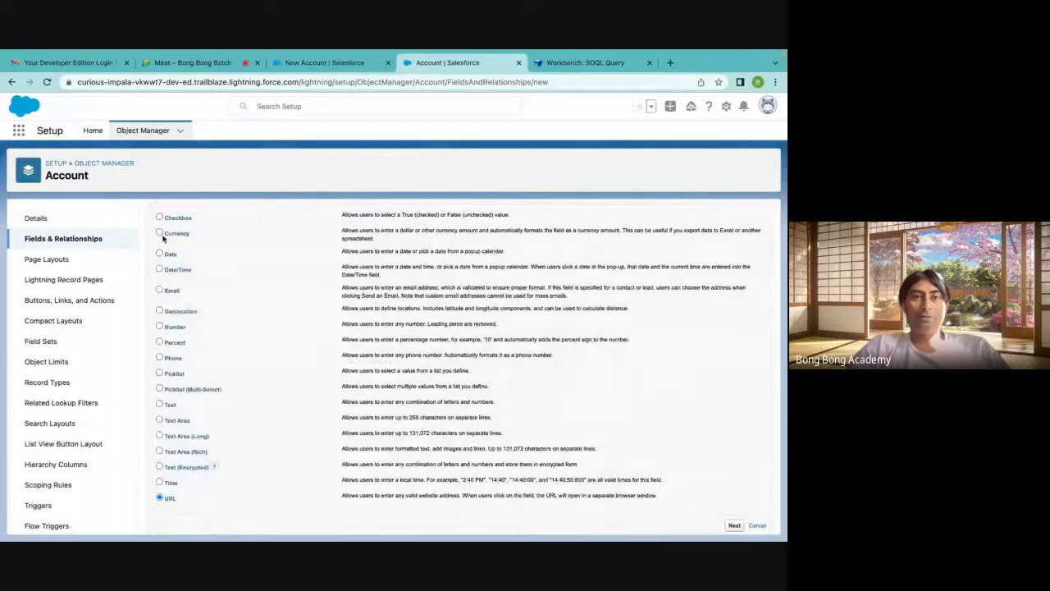
click(160, 327)
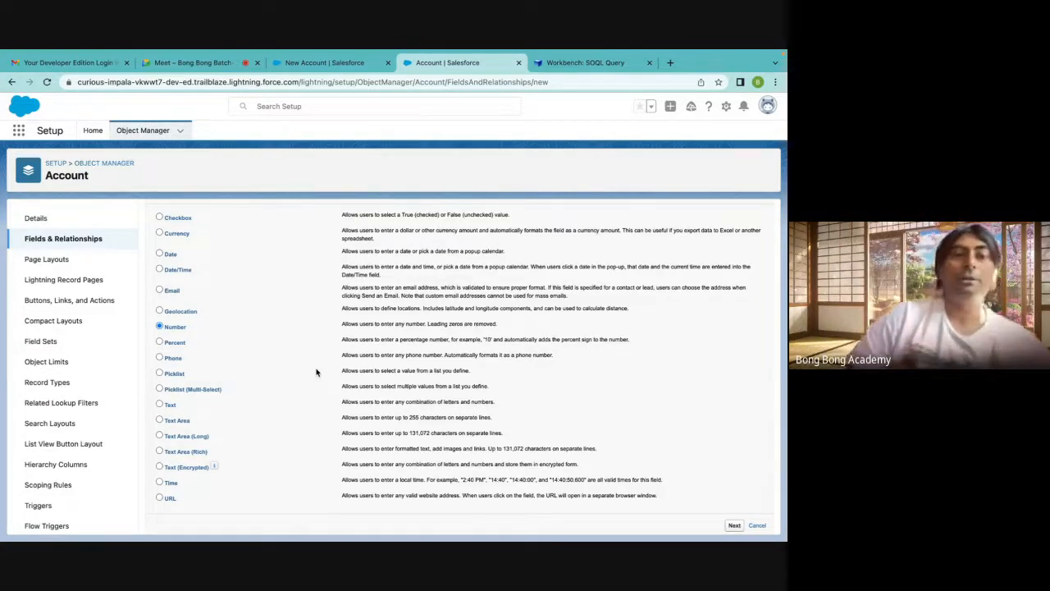
click(734, 525)
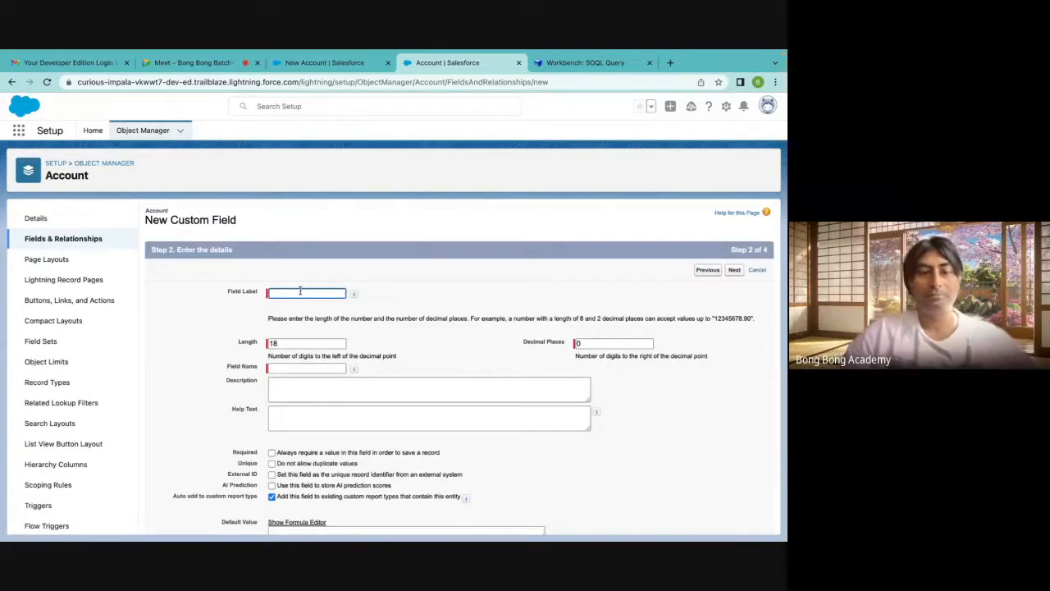
Step: Label the Number field 'My Number' (name My_Number) with length 16 and 2 decimal places
text(My Number)
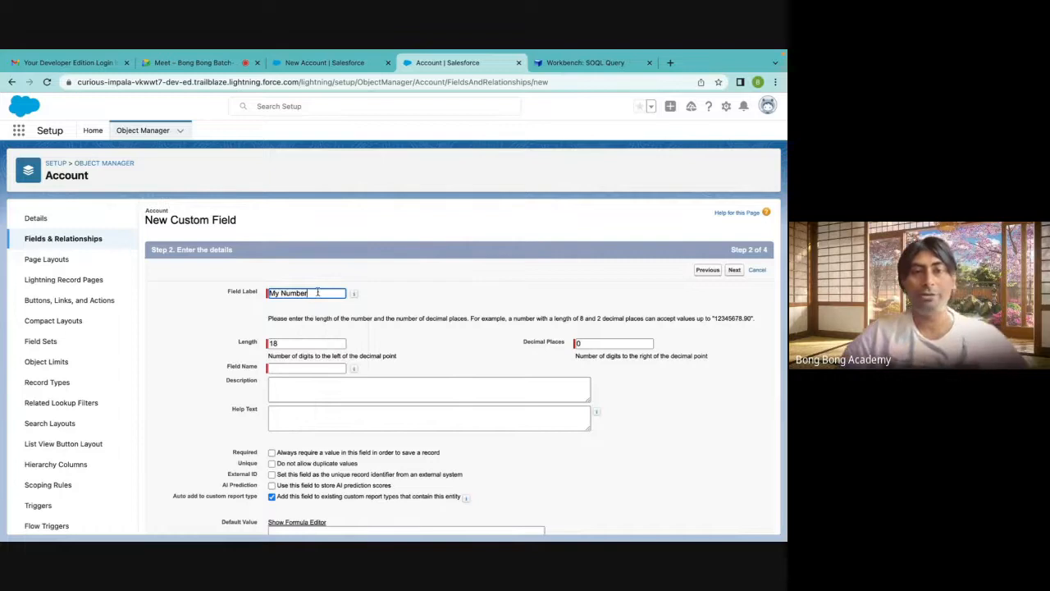
key(Tab)
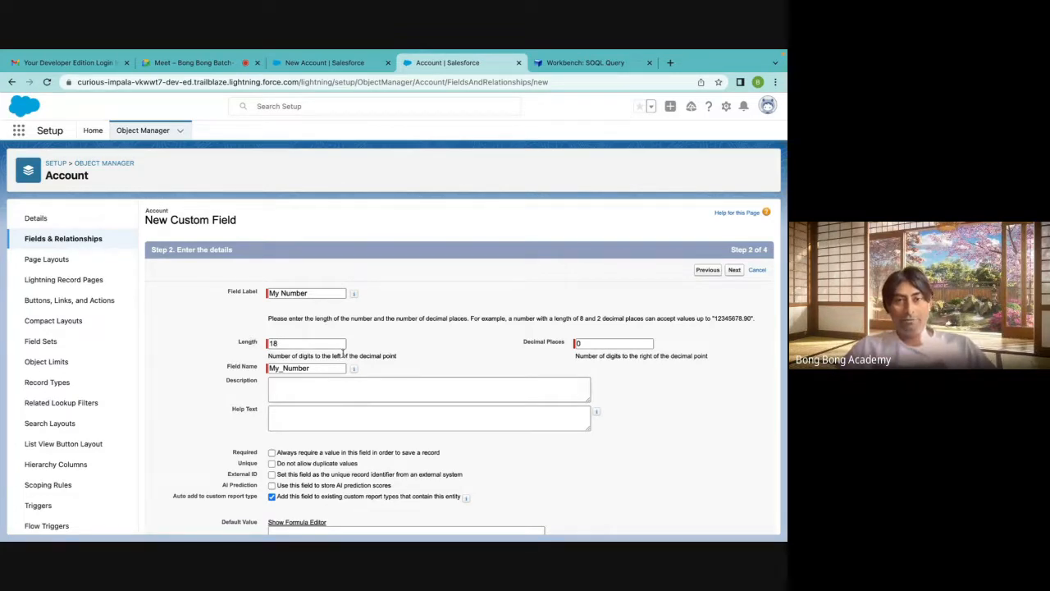
click(308, 345)
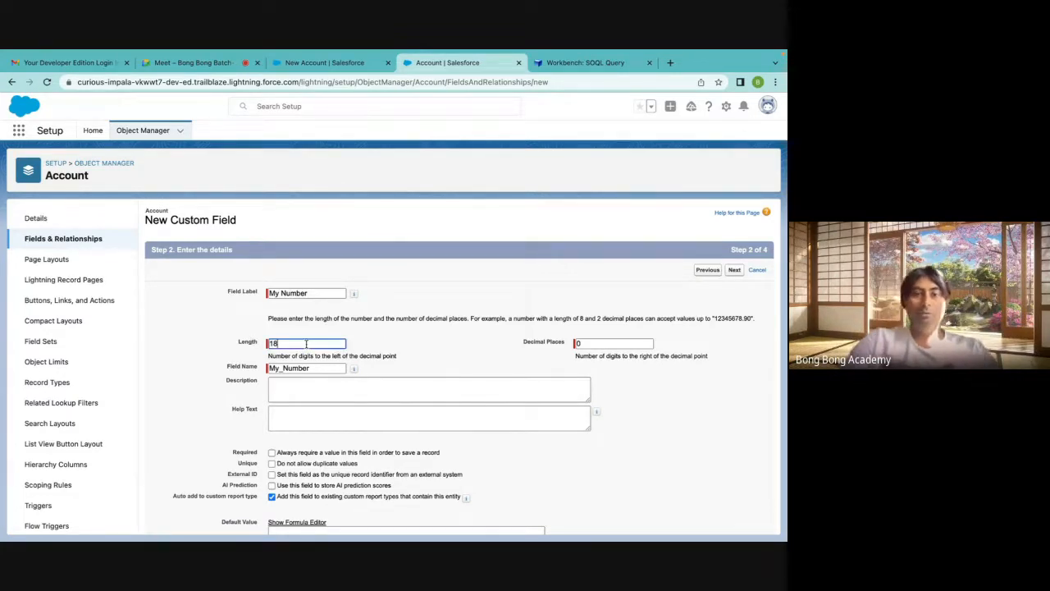
key(BackSpace)
text(6)
click(584, 343)
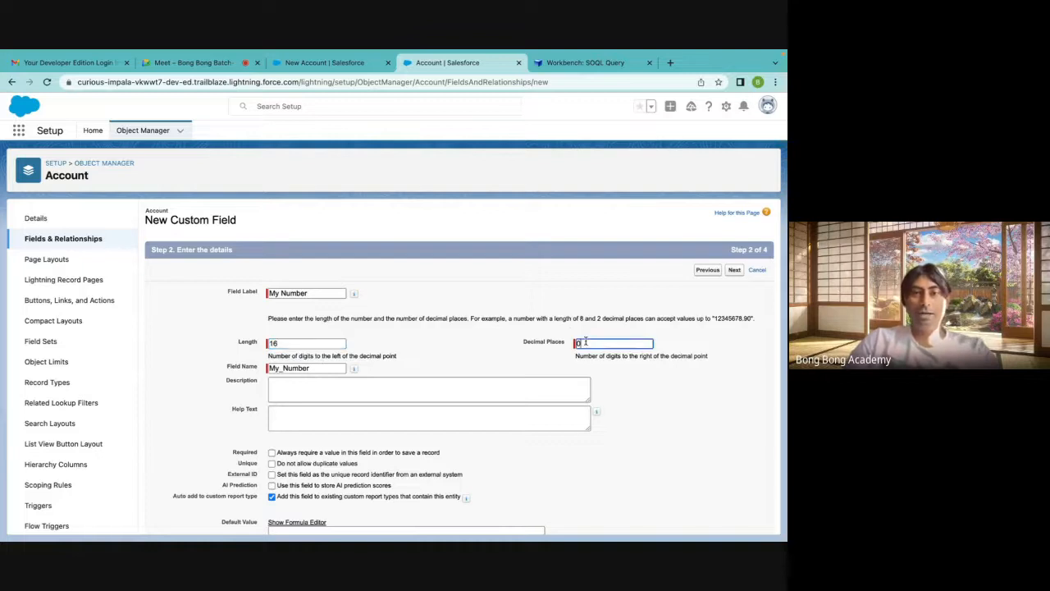
key(BackSpace)
text(2)
click(543, 294)
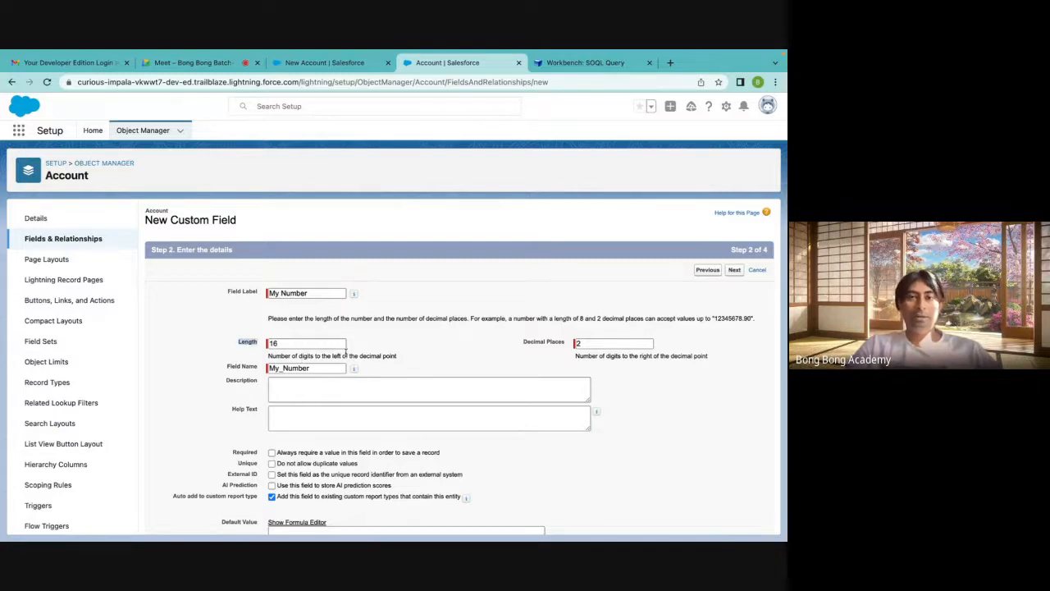
click(525, 344)
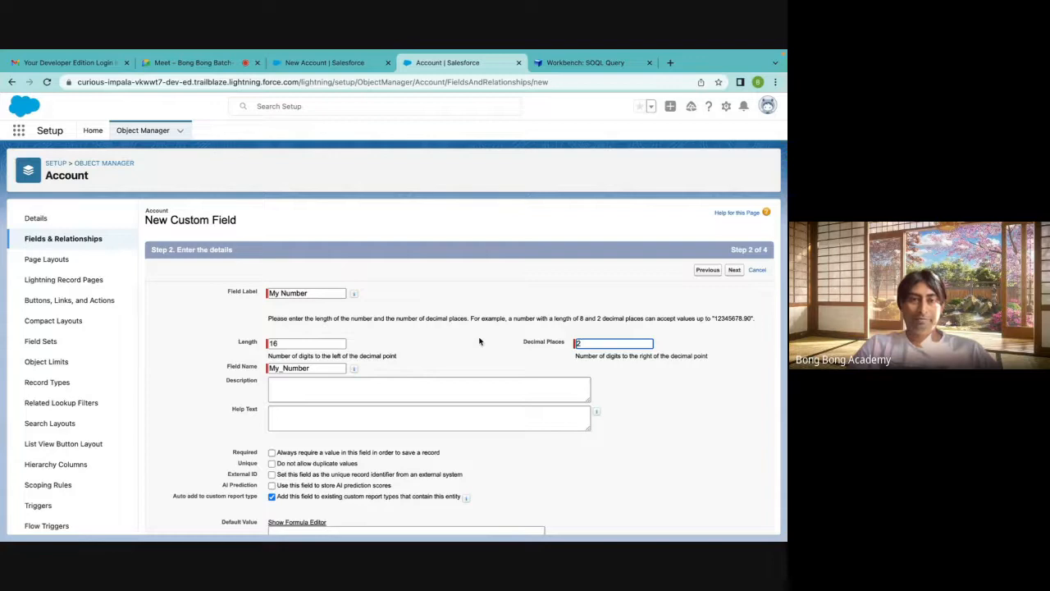
scroll(480, 341, down, 1)
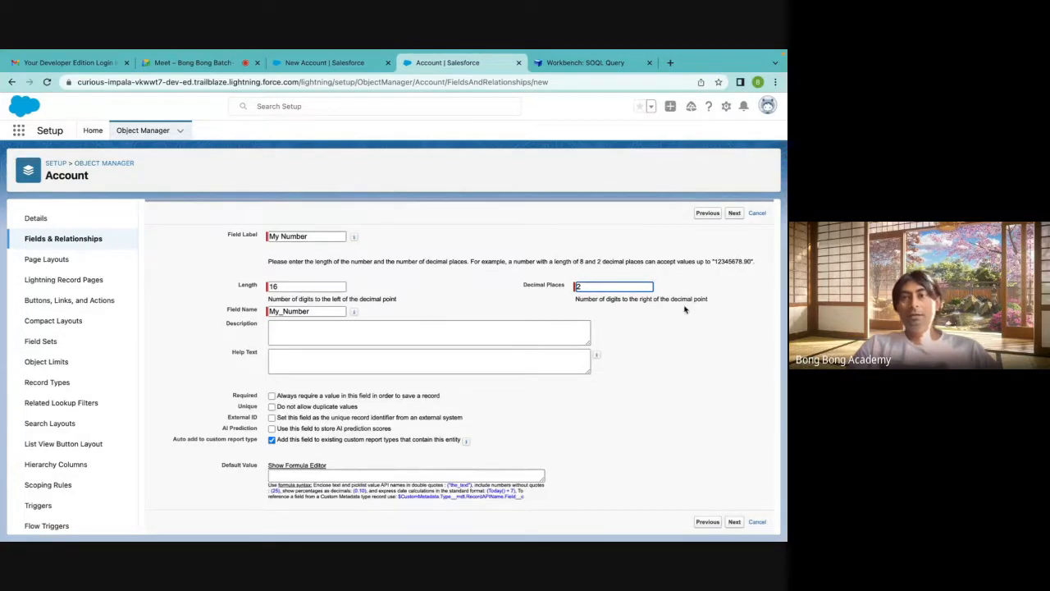
Step: Accept the default field-level security and page layouts and save the My Number field
click(734, 215)
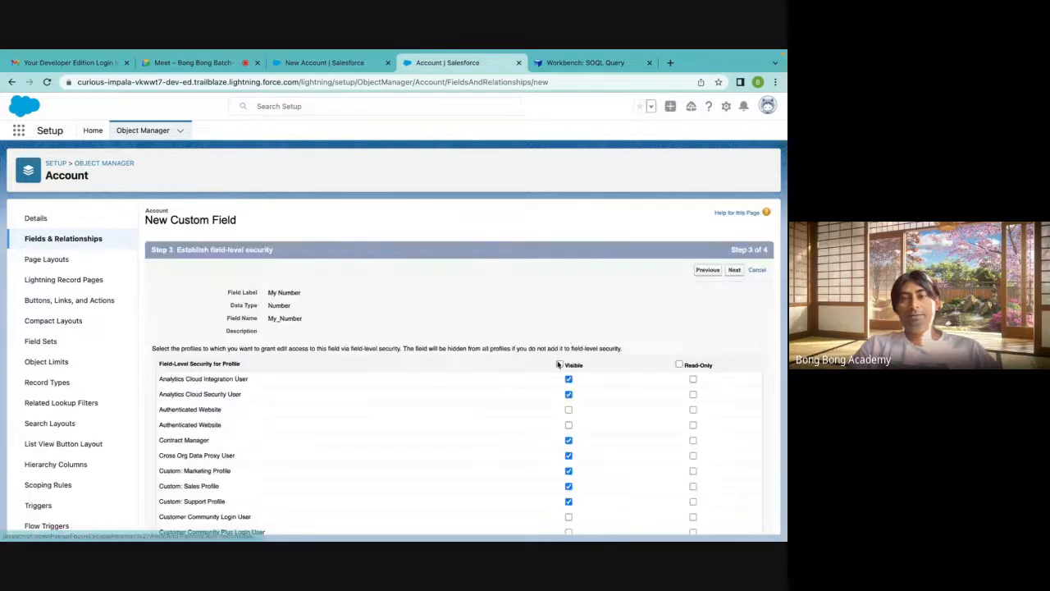
click(735, 271)
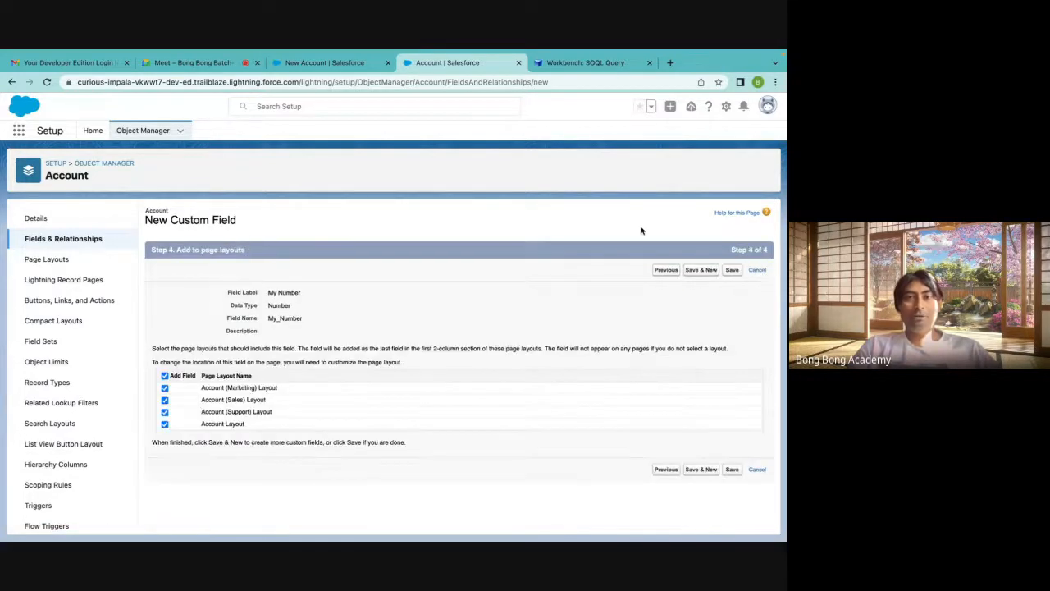
click(732, 271)
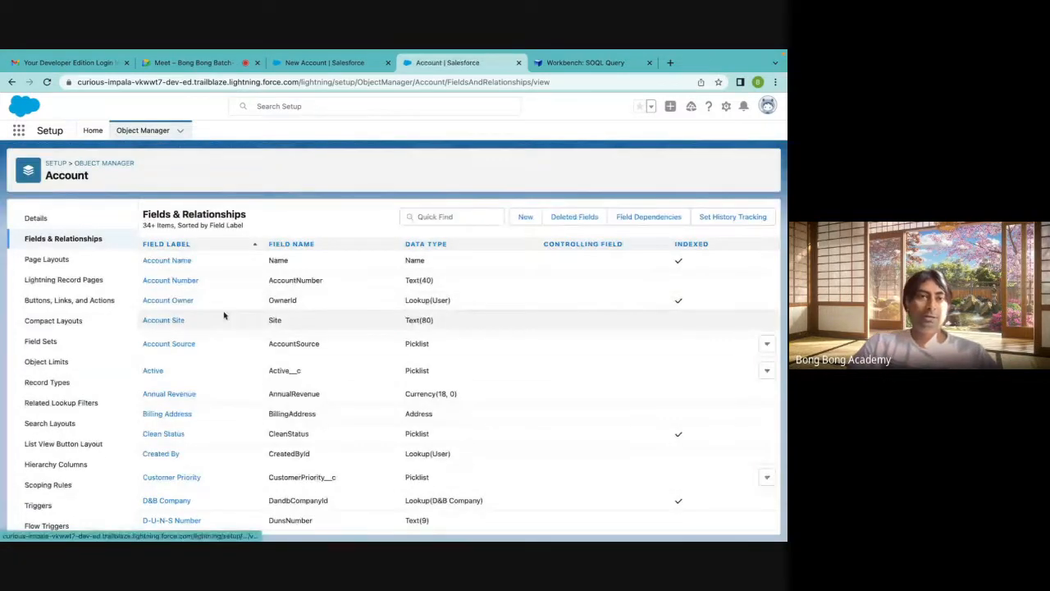
Step: Start another new custom field on Account to reach the data-type list
click(521, 218)
scroll(452, 323, down, 10)
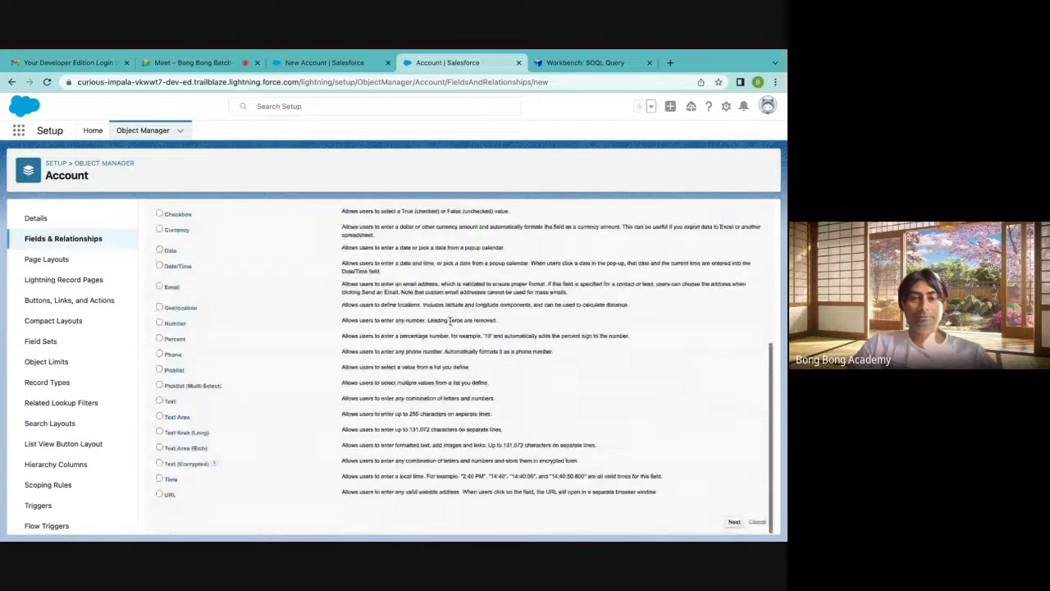
scroll(450, 325, up, 5)
scroll(451, 325, down, 3)
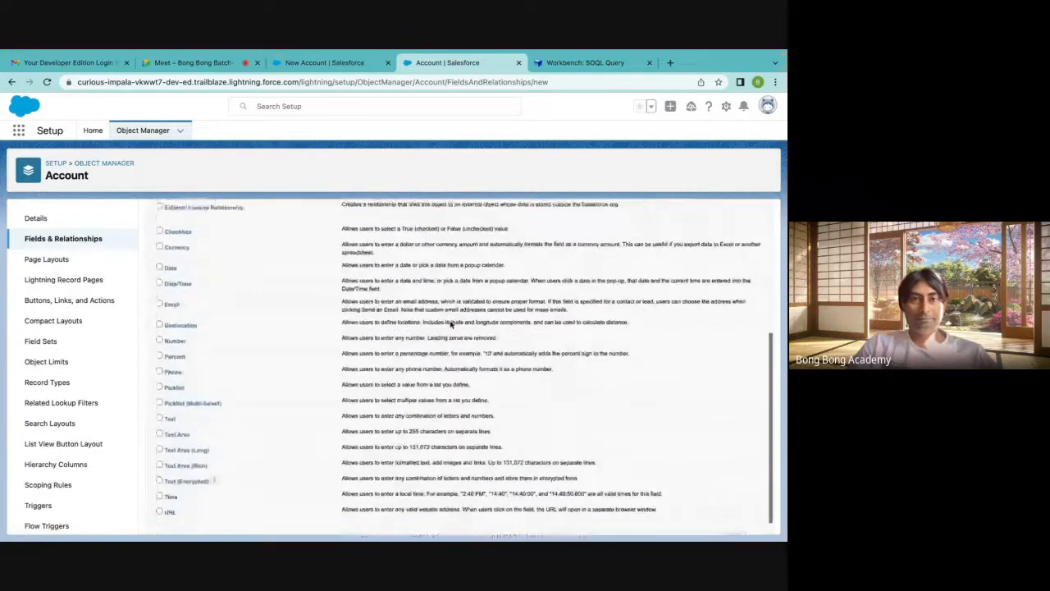
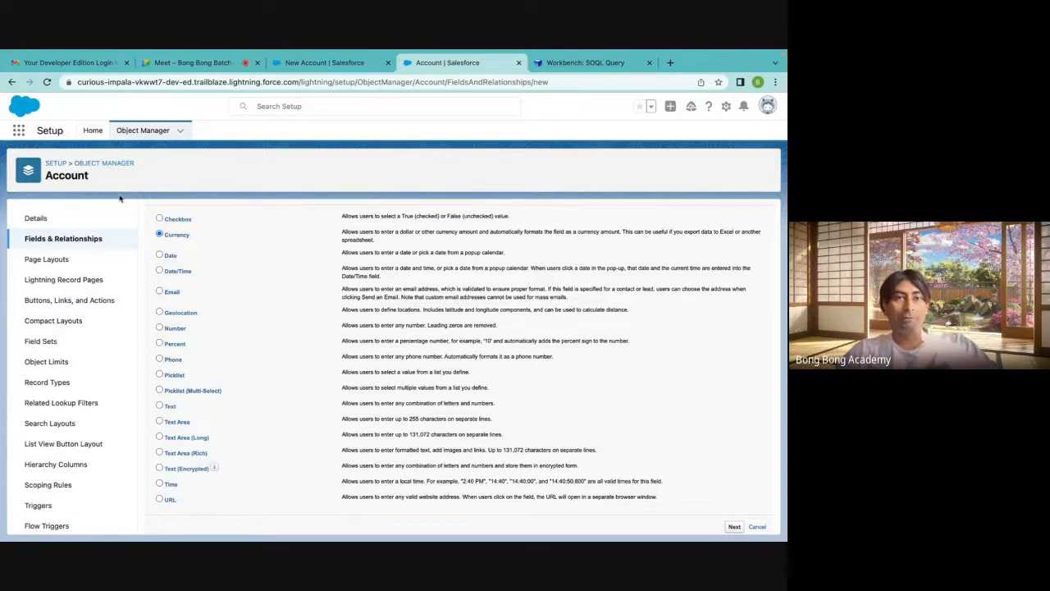
Step: From Setup Home, filter the Setup menu by 'com' and scroll to Company Settings
click(92, 130)
click(64, 160)
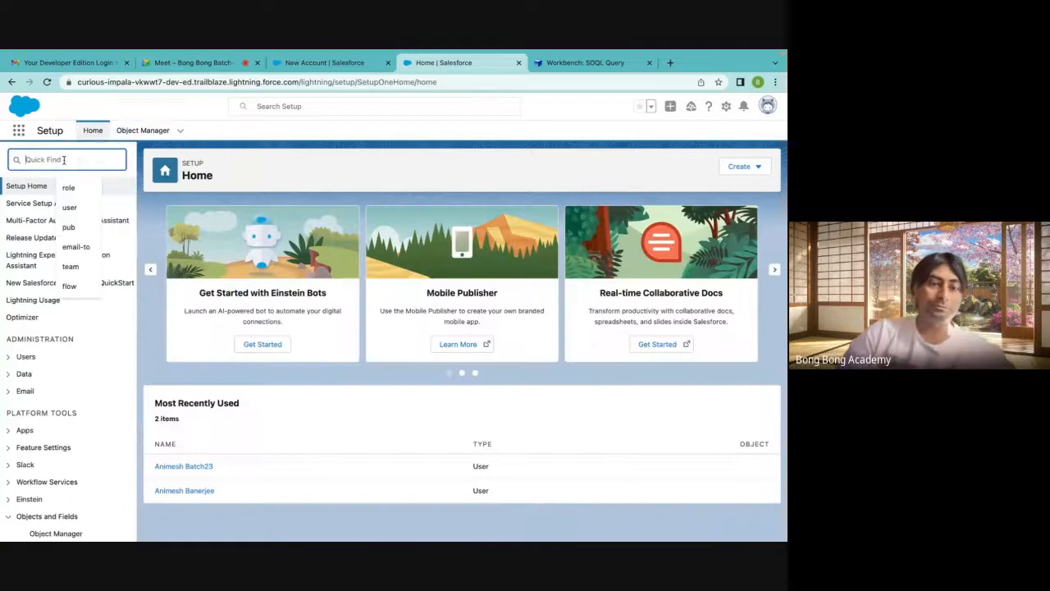
text(curre)
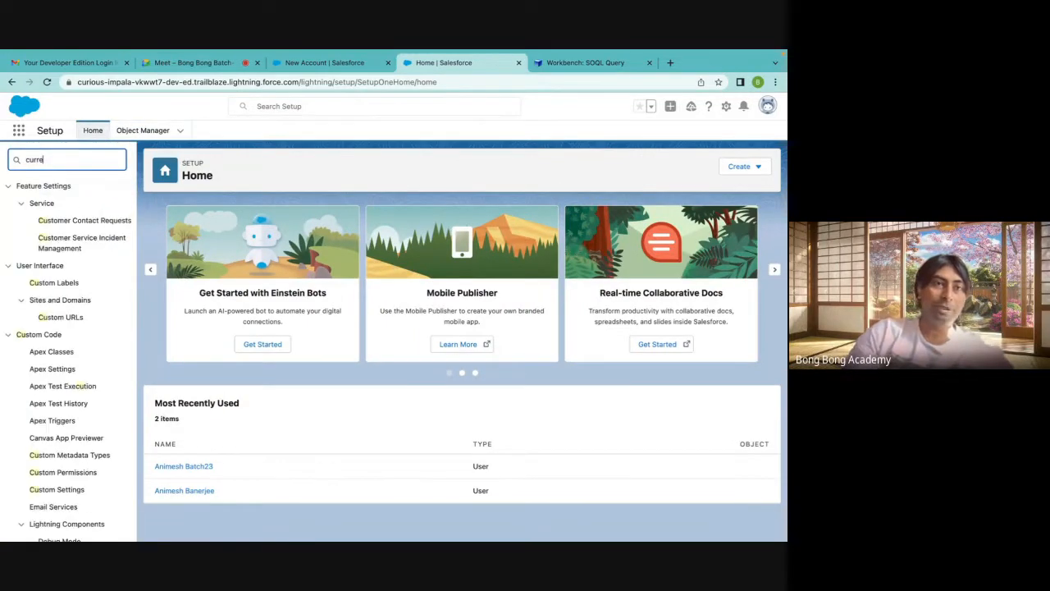
key(BackSpace)
key(BackSpace)
key(BackSpace)
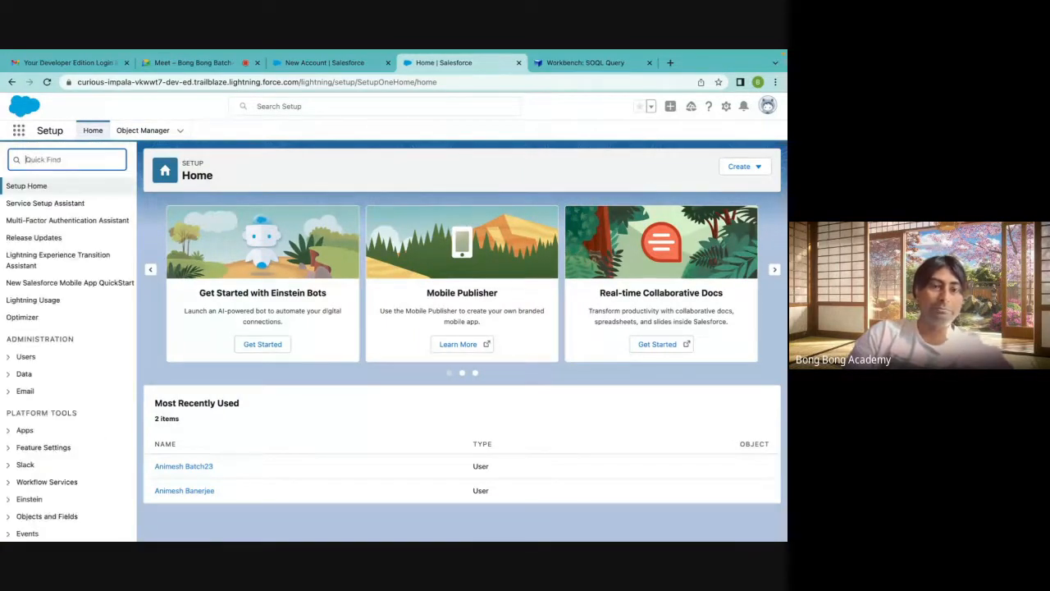
text(c)
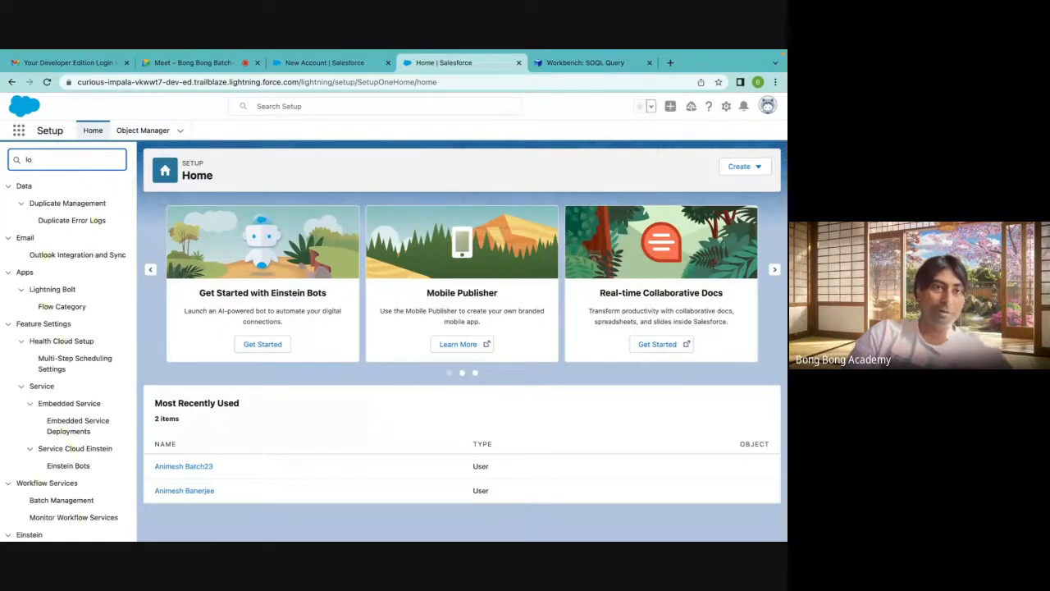
key(BackSpace)
text(com)
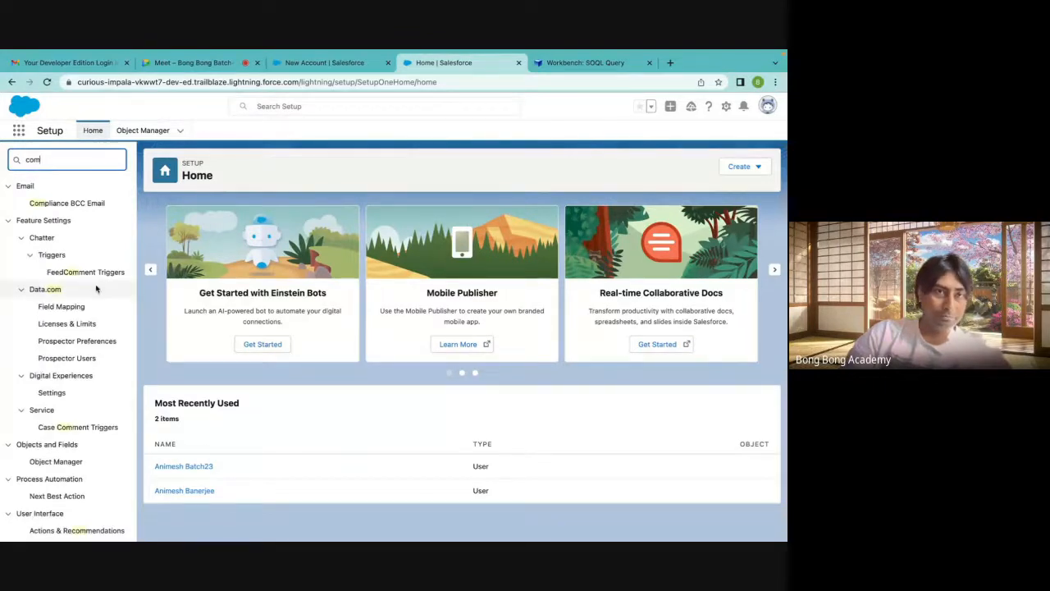
scroll(78, 310, down, 2)
scroll(80, 315, down, 2)
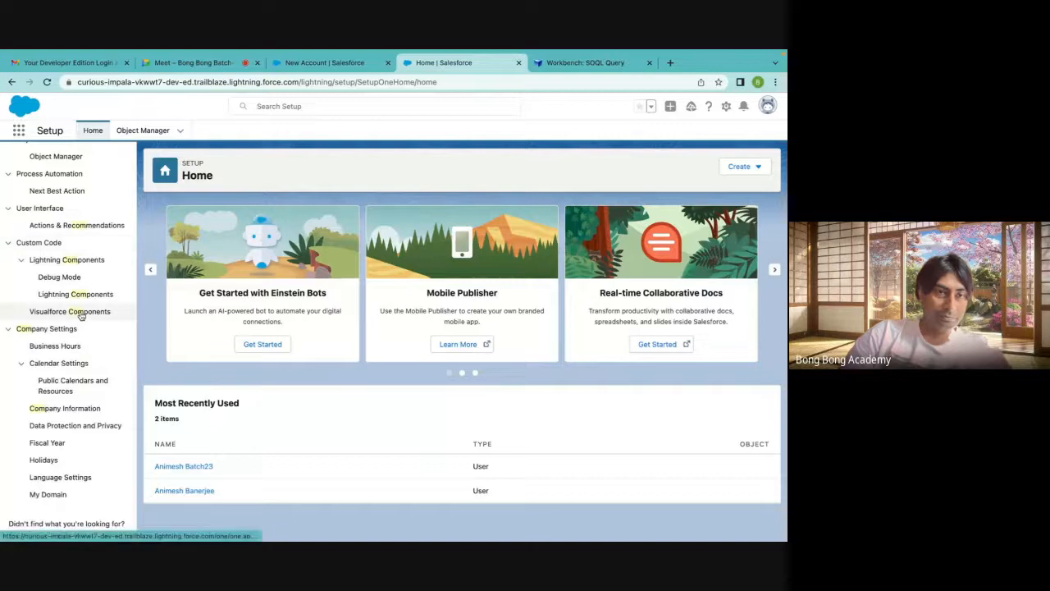
Step: Open Company Information and put the organization profile into edit mode
click(71, 408)
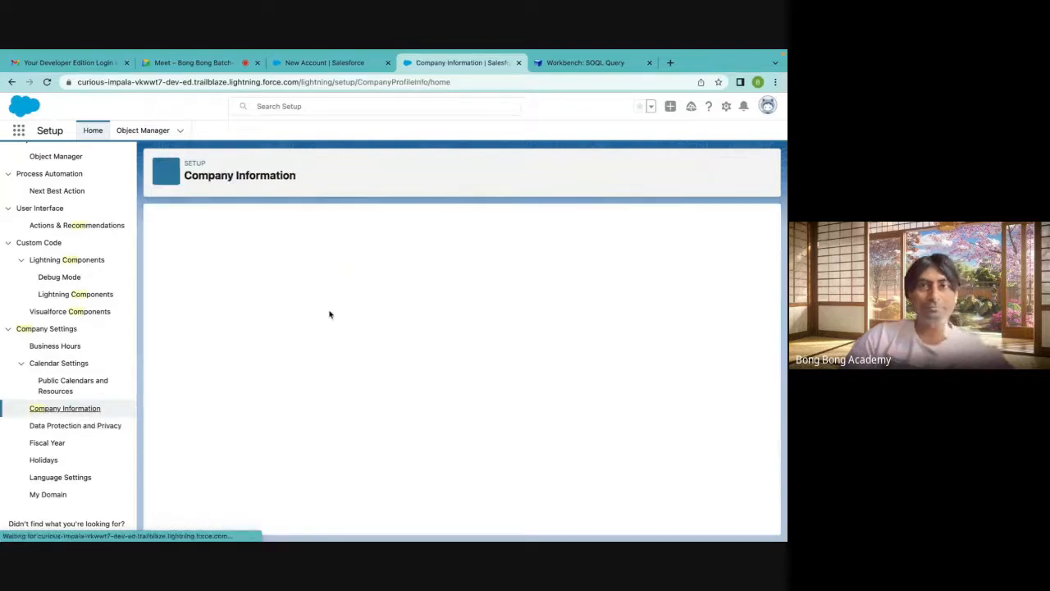
scroll(455, 332, down, 1)
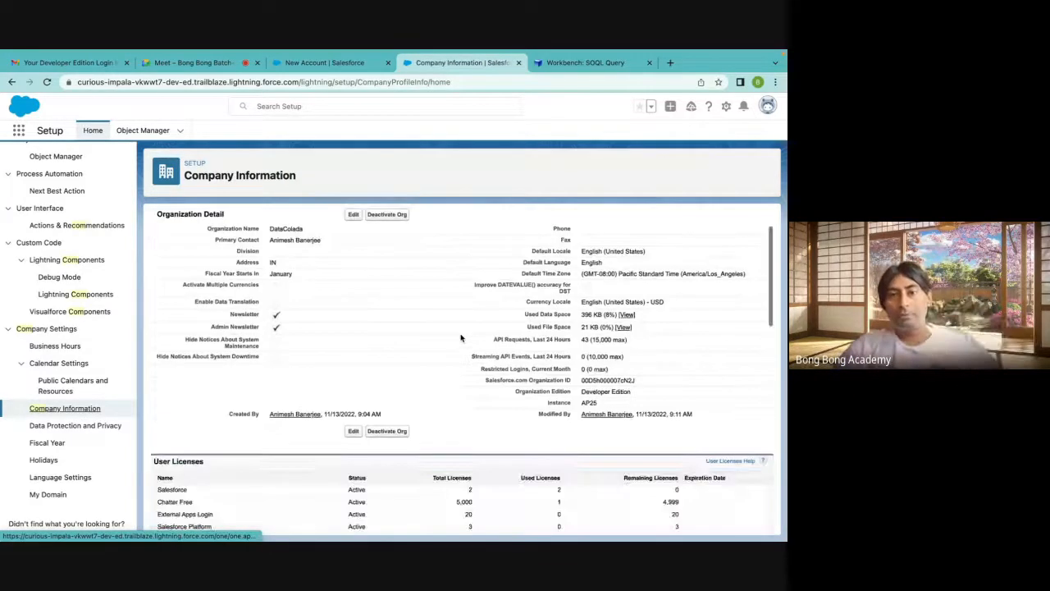
click(352, 216)
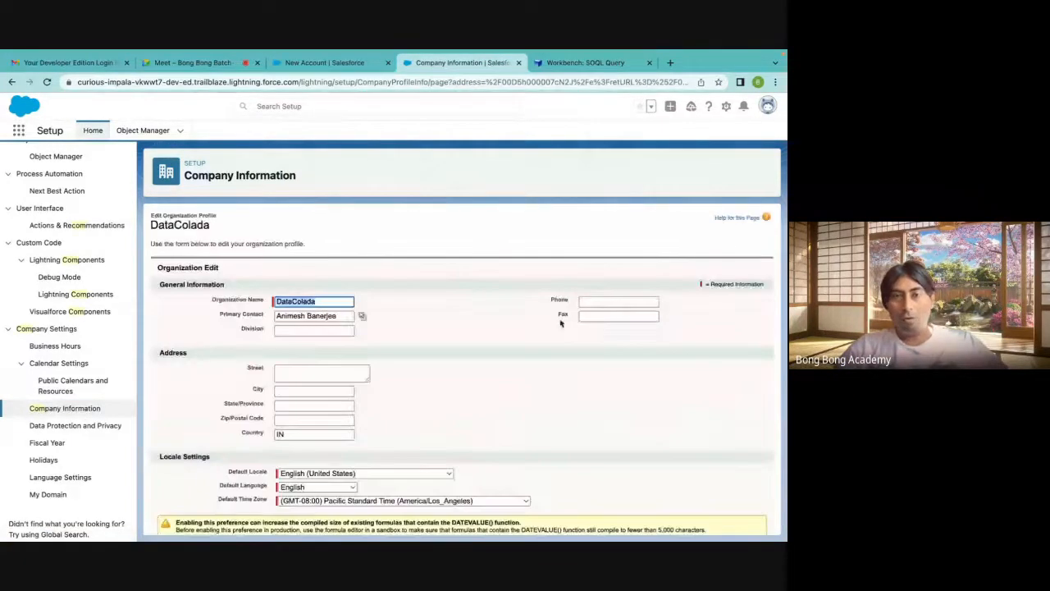
scroll(508, 348, down, 1)
scroll(508, 348, down, 1)
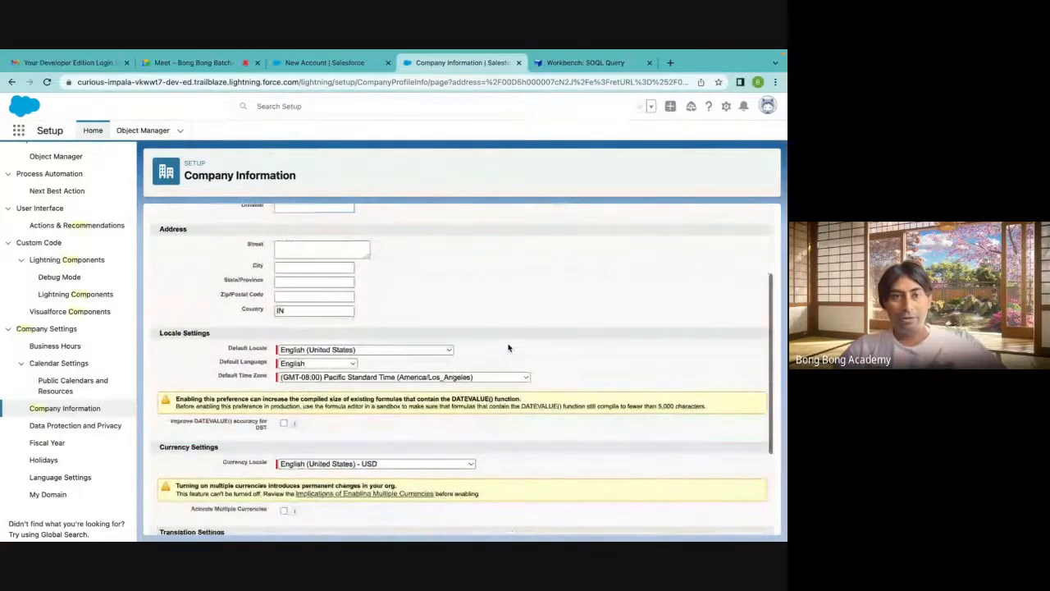
Step: Keep Default Locale as English (United States) and set Currency Locale to English (India) - INR
click(413, 353)
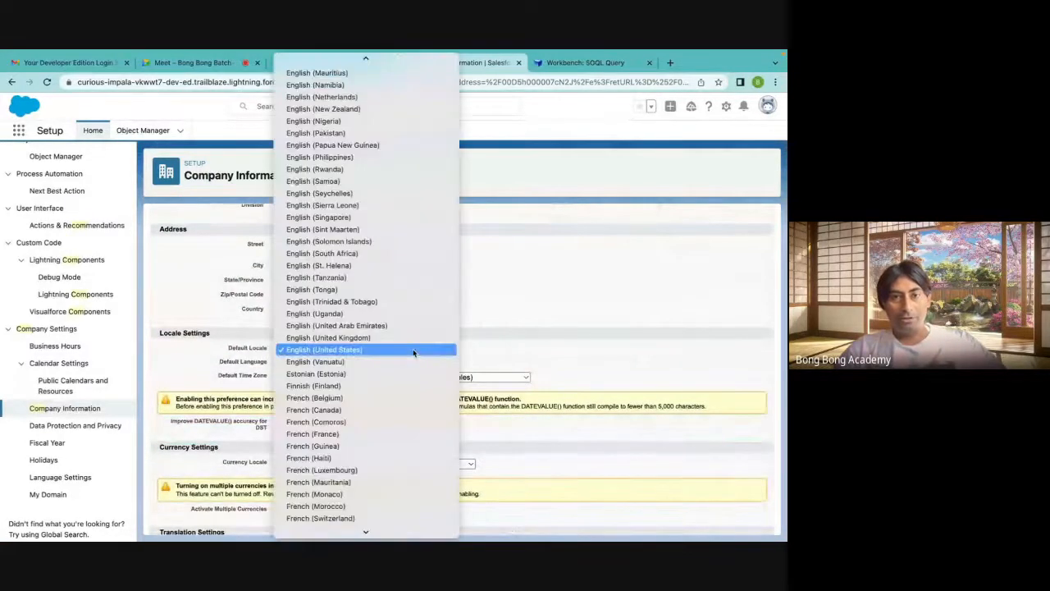
click(413, 353)
scroll(412, 345, down, 1)
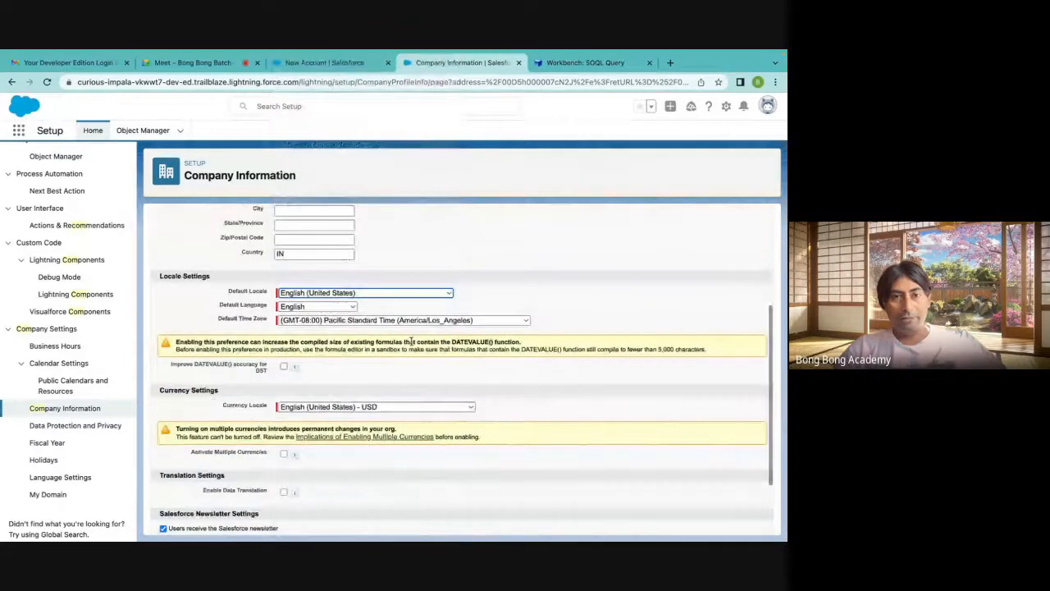
click(363, 408)
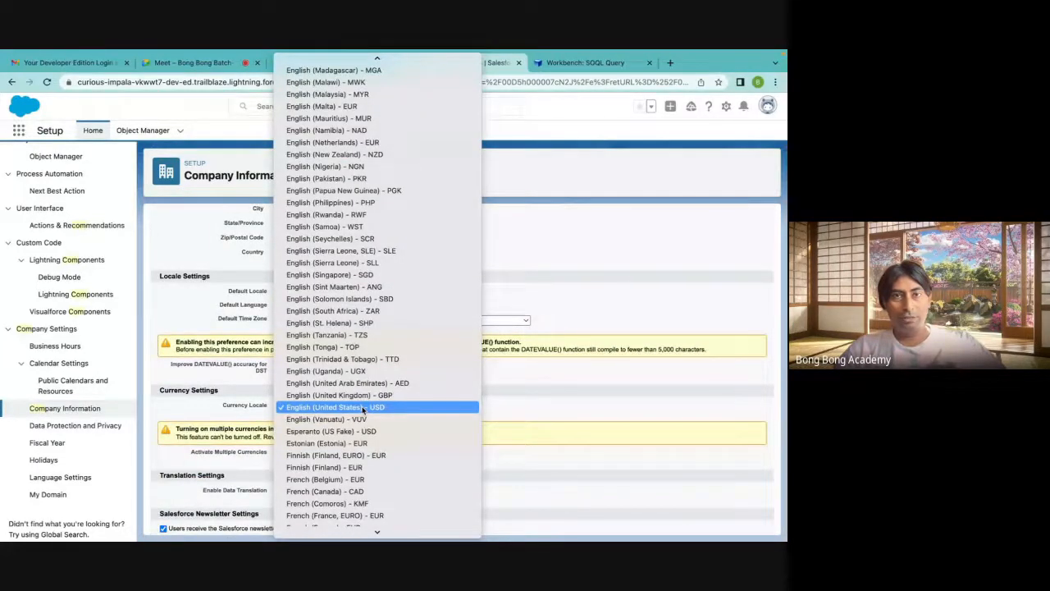
scroll(364, 408, up, 5)
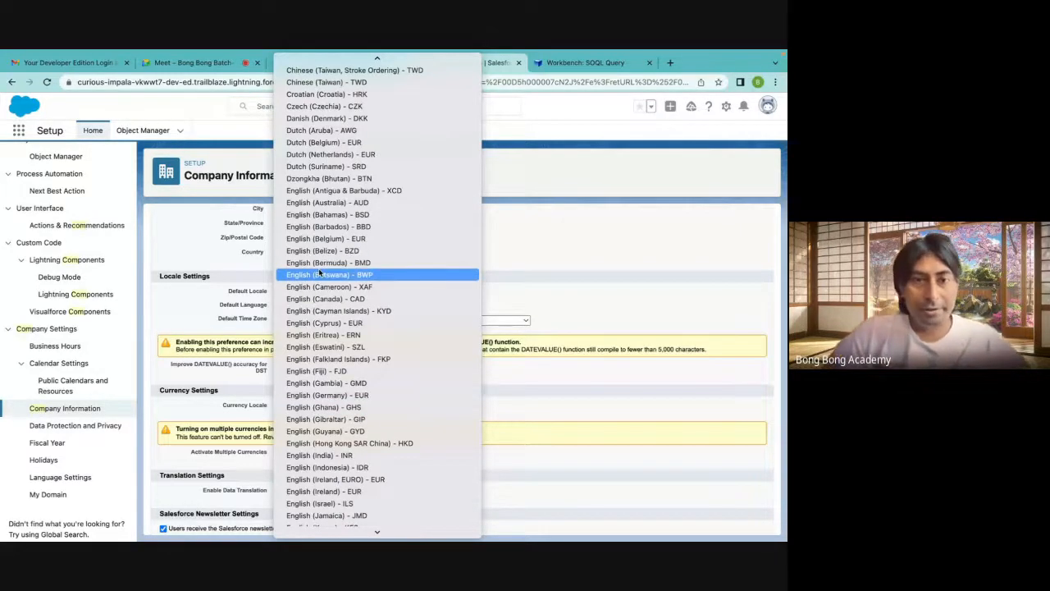
click(334, 456)
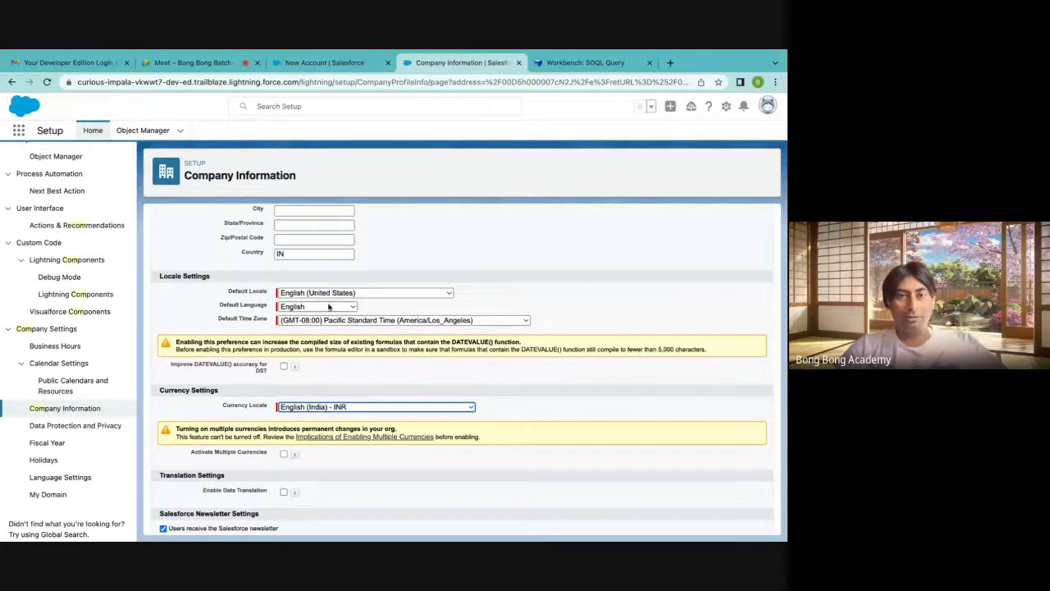
Step: Set the Default Time Zone to (GMT+05:30) India Standard Time (Asia/Kolkata)
click(394, 321)
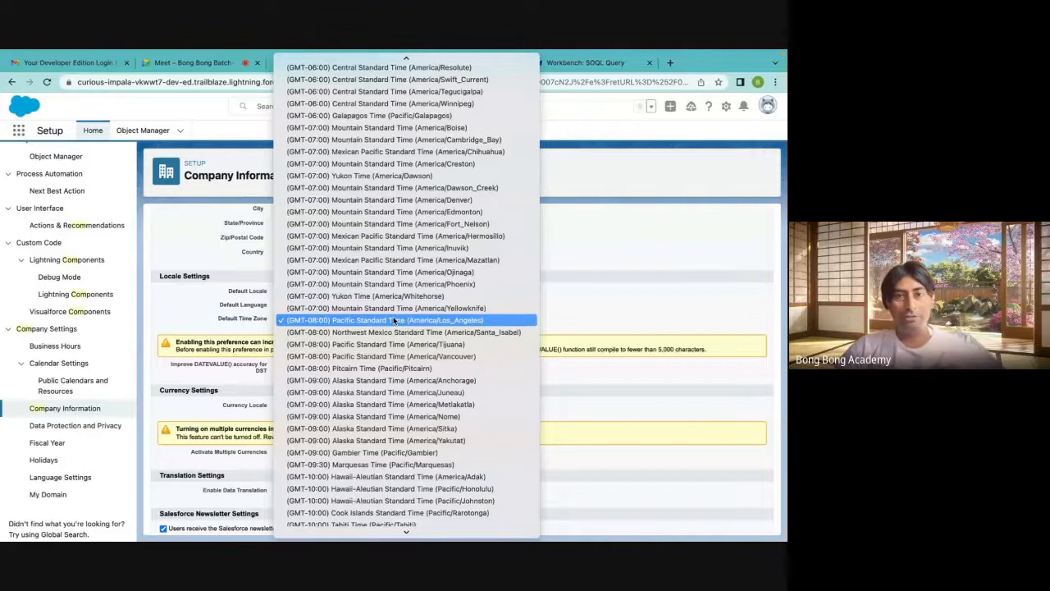
scroll(394, 320, up, 5)
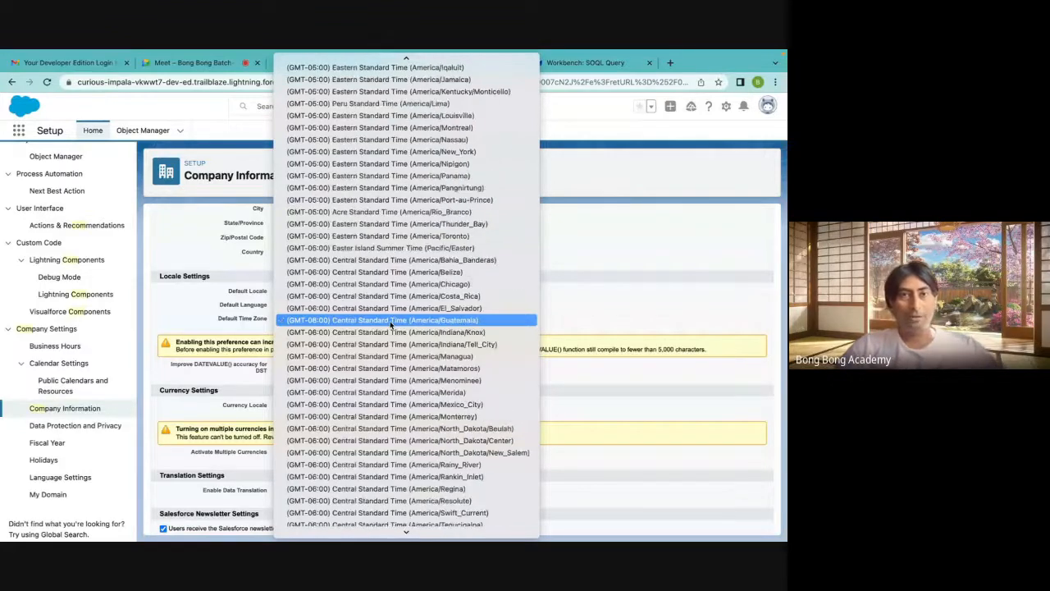
scroll(390, 326, up, 15)
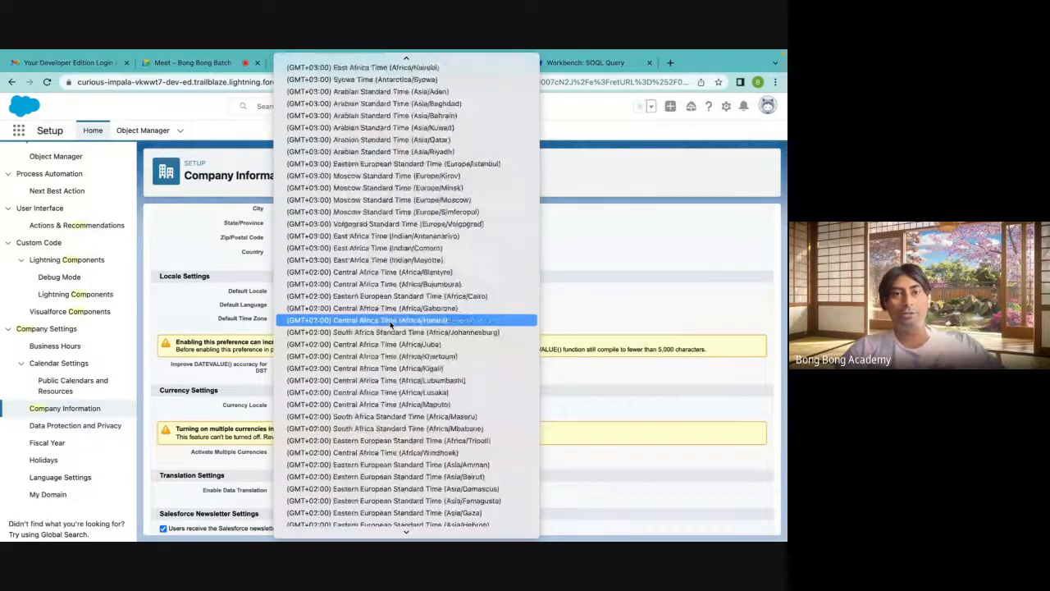
scroll(391, 326, up, 15)
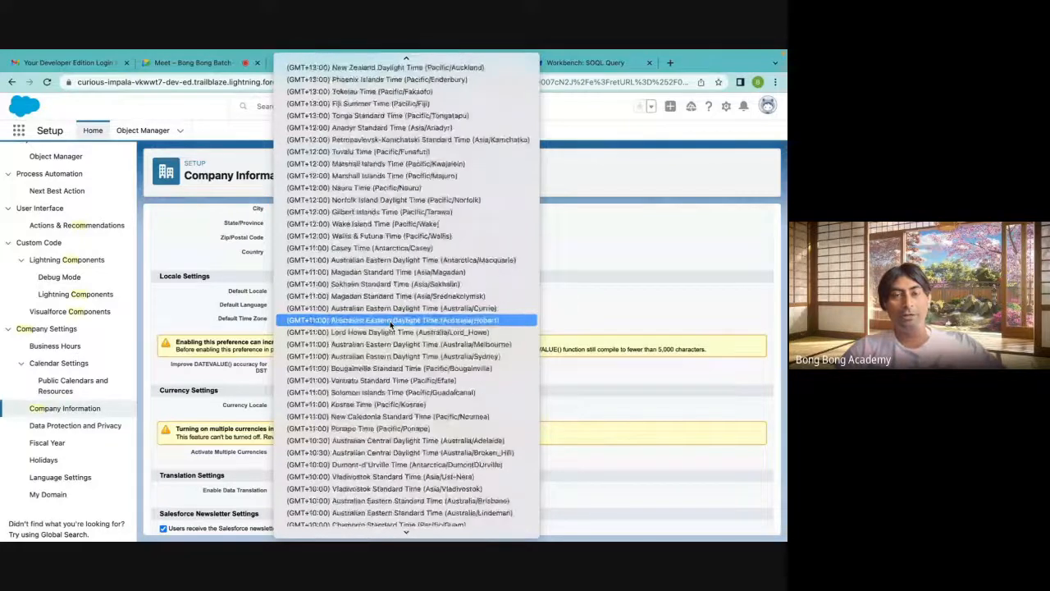
scroll(391, 325, up, 3)
scroll(391, 325, down, 15)
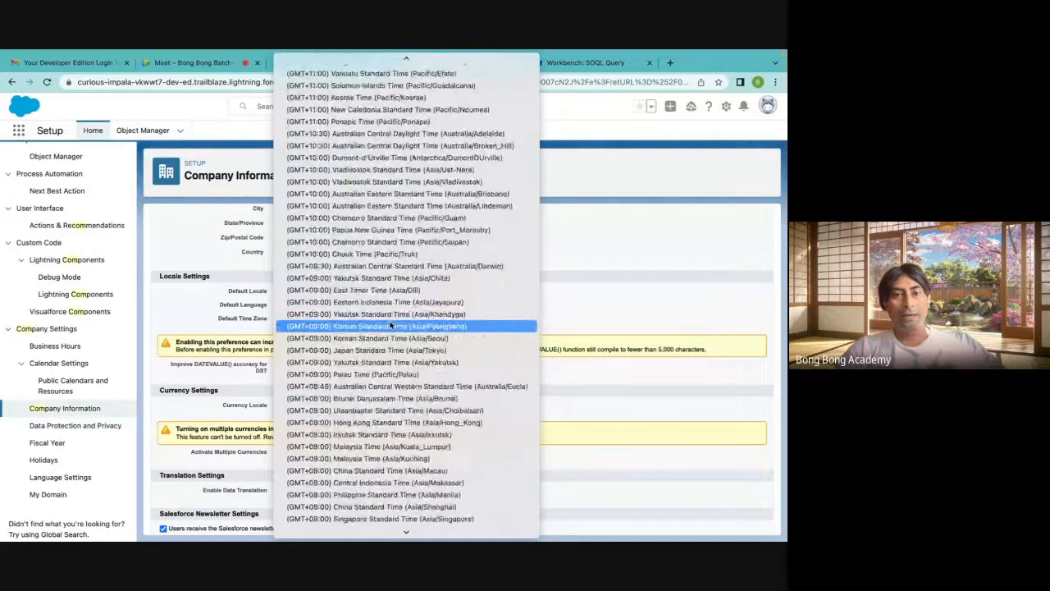
scroll(391, 326, down, 10)
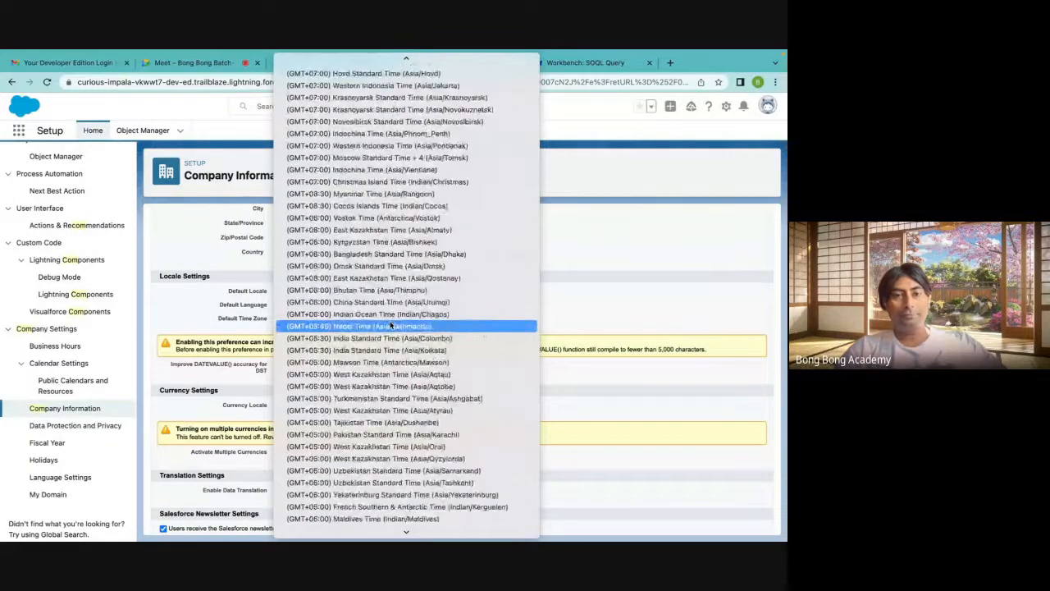
scroll(390, 325, down, 13)
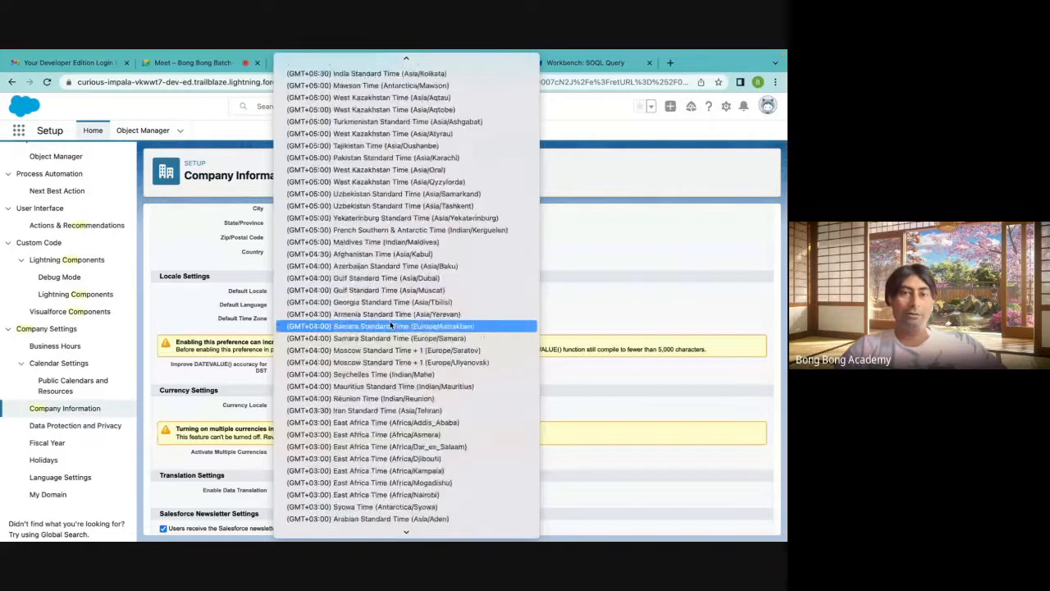
scroll(390, 326, down, 6)
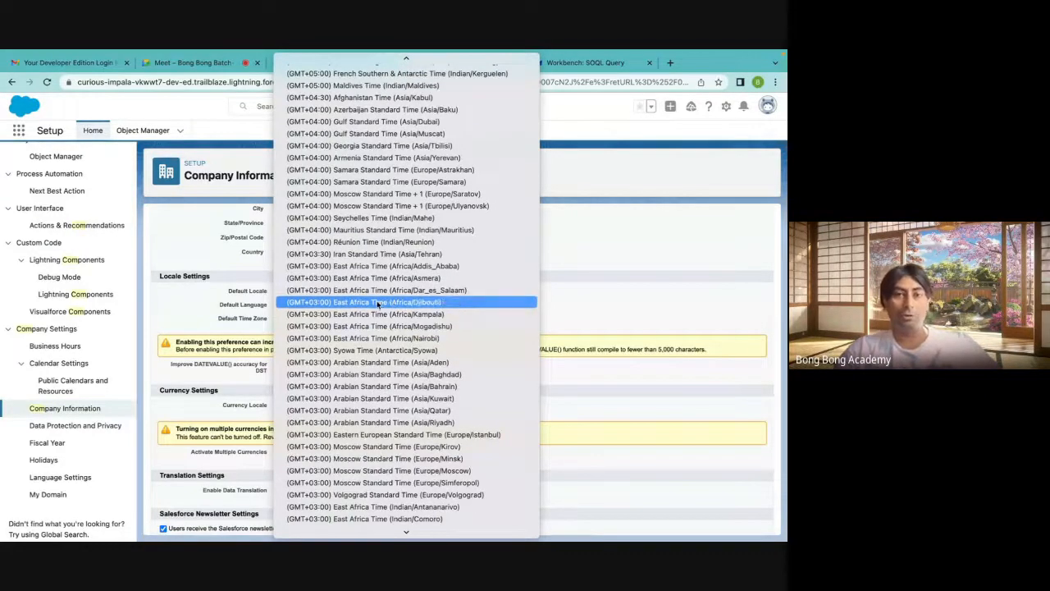
scroll(379, 304, down, 5)
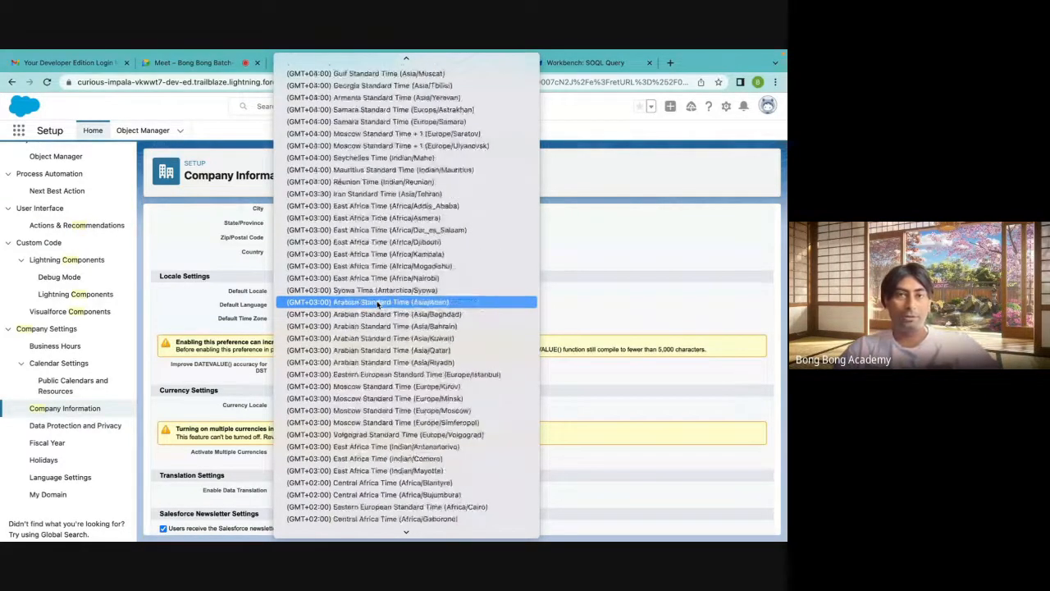
scroll(379, 304, up, 4)
scroll(379, 303, down, 3)
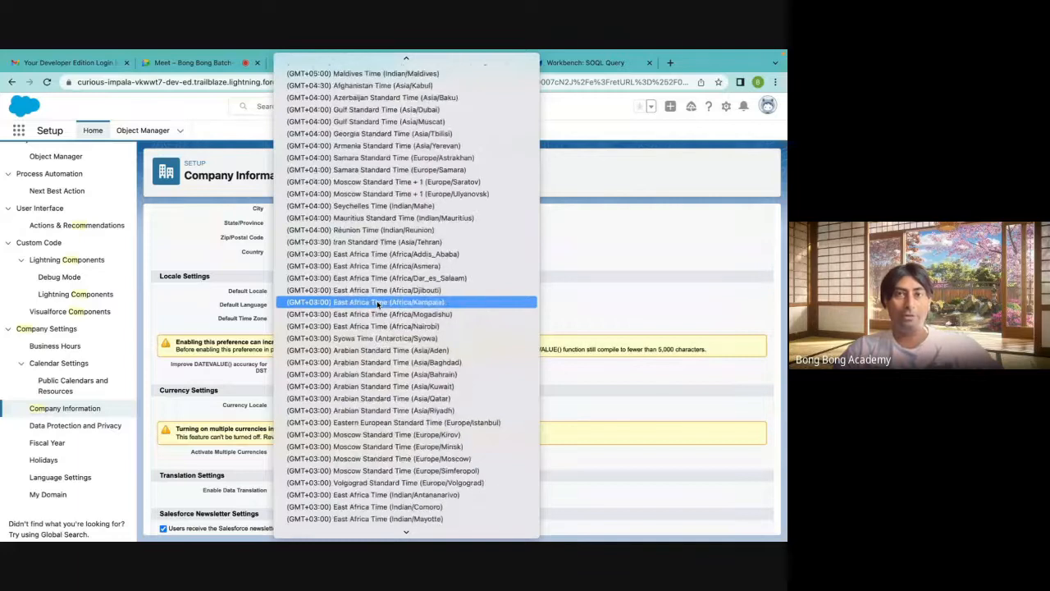
scroll(378, 304, up, 3)
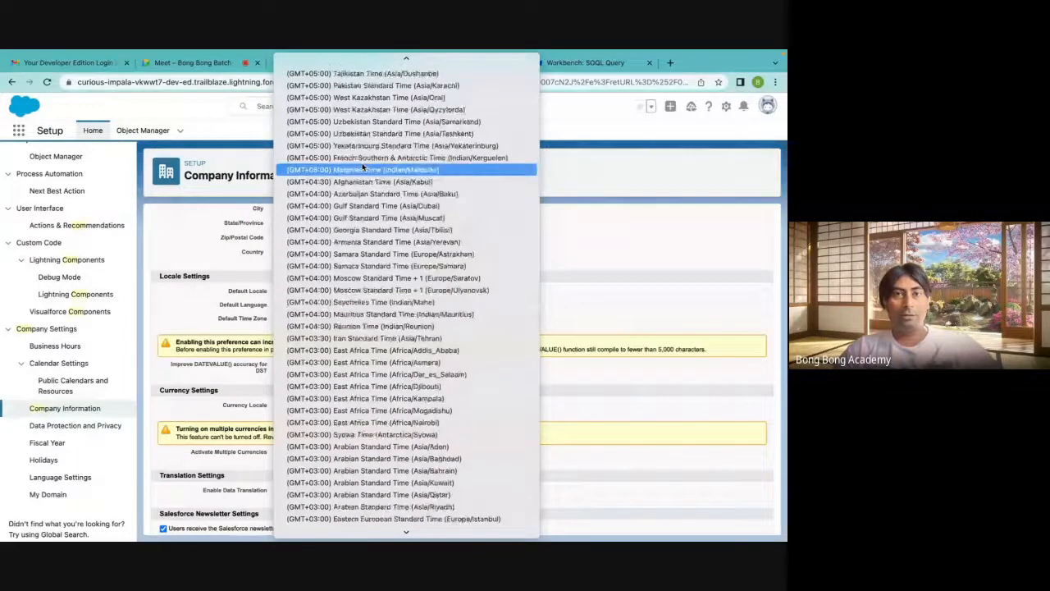
scroll(363, 167, up, 2)
scroll(363, 167, up, 2)
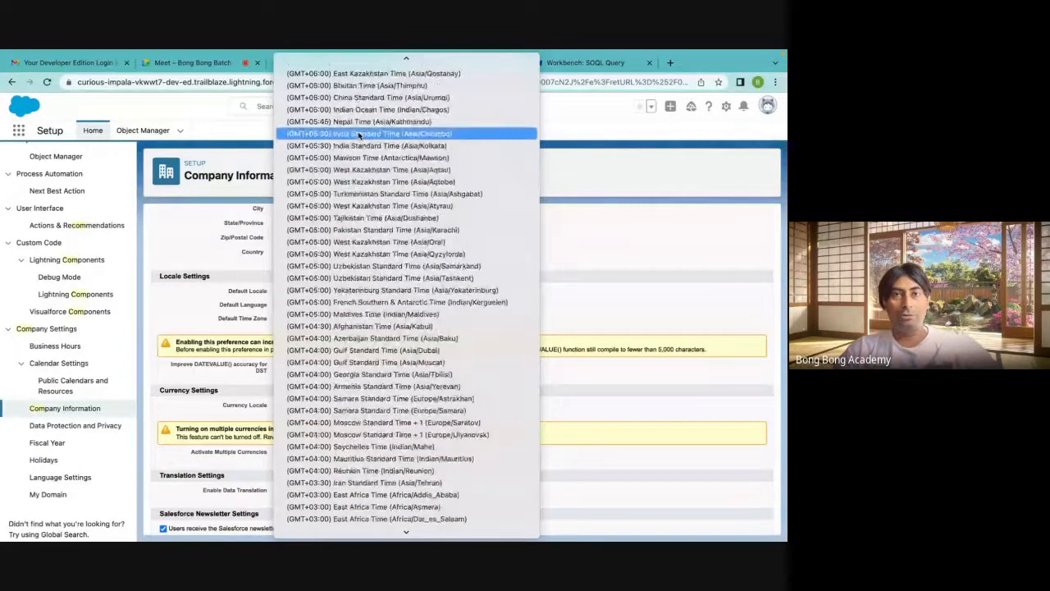
click(396, 145)
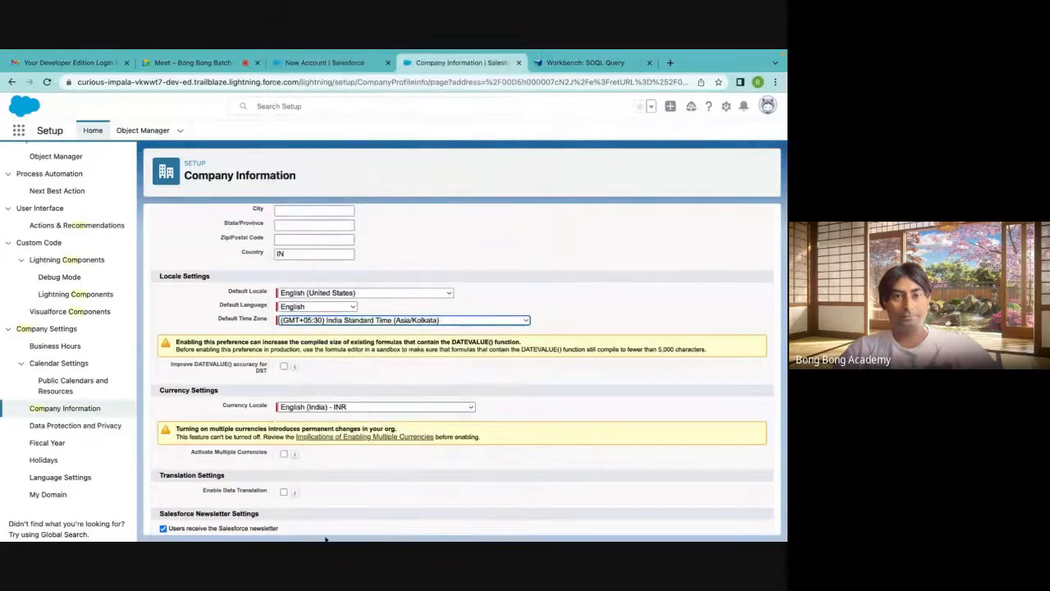
Step: Save the Company Information changes, confirming the currency change
scroll(308, 518, down, 2)
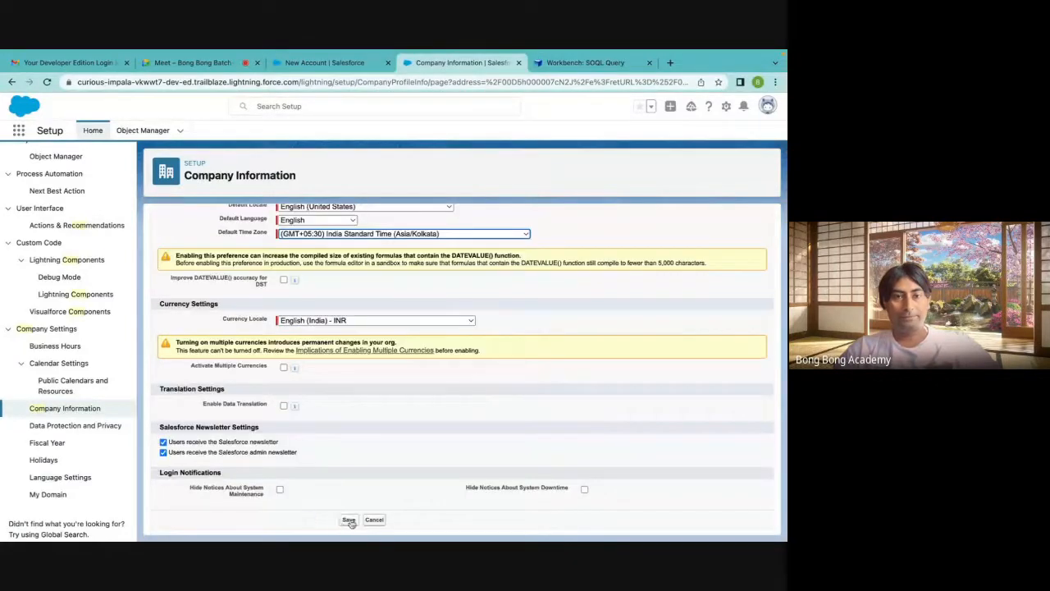
click(348, 519)
click(497, 175)
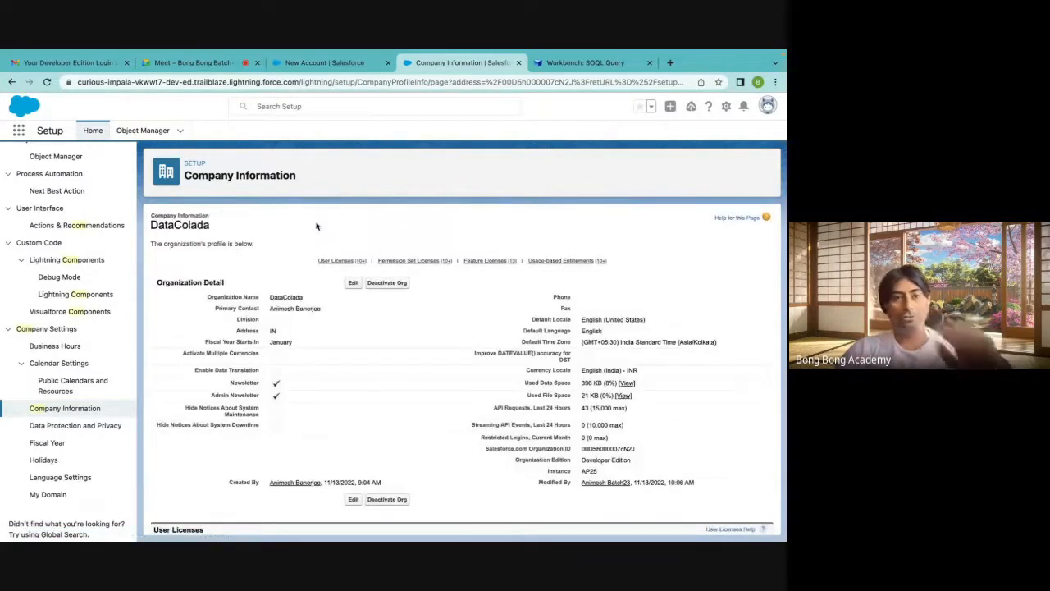
Step: Discard the open new account form and reload the Company Information page
click(340, 63)
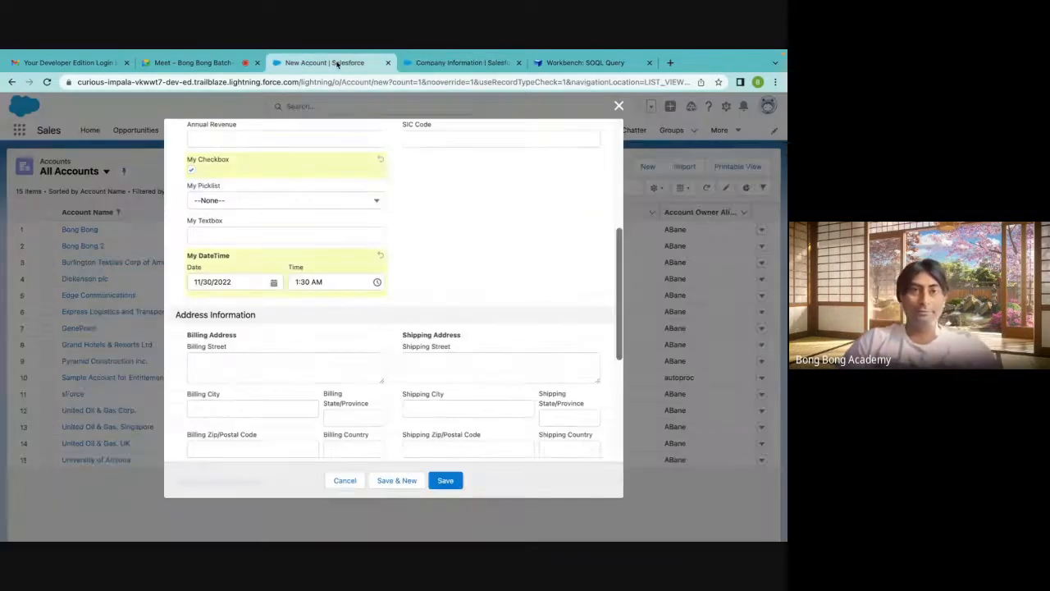
click(619, 106)
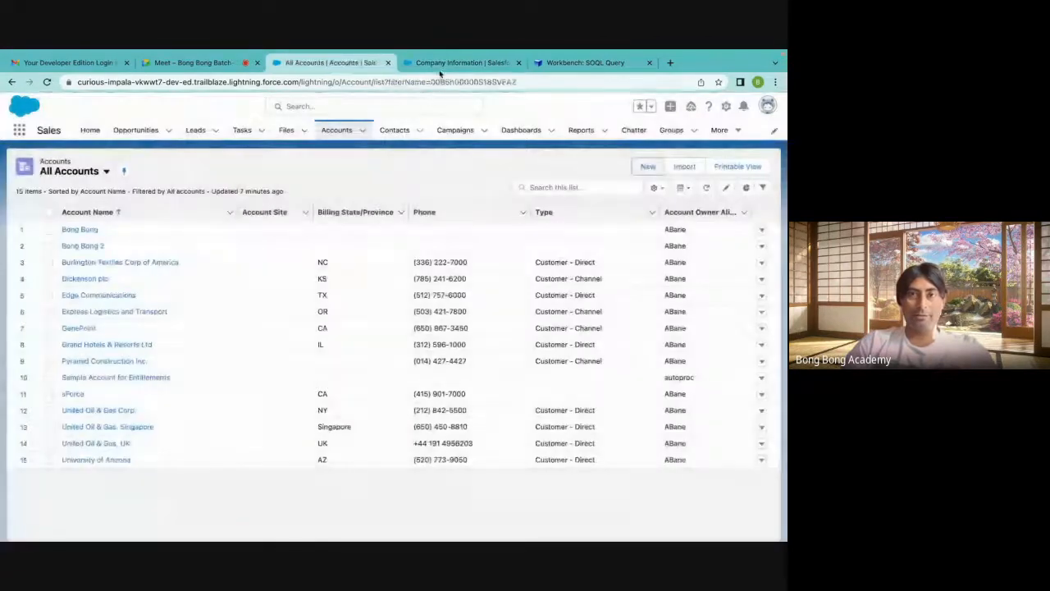
click(439, 63)
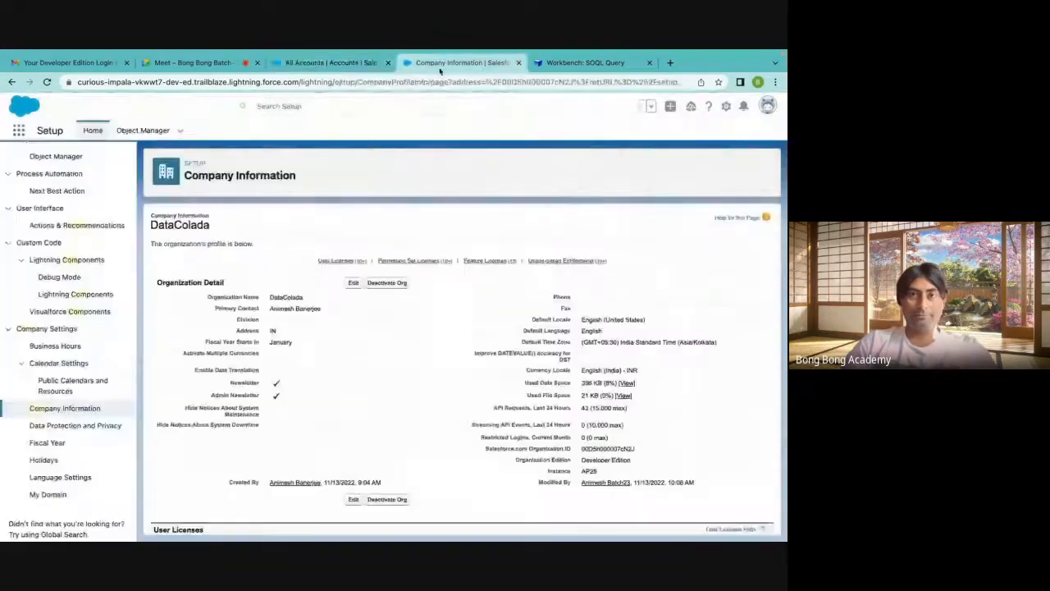
click(86, 408)
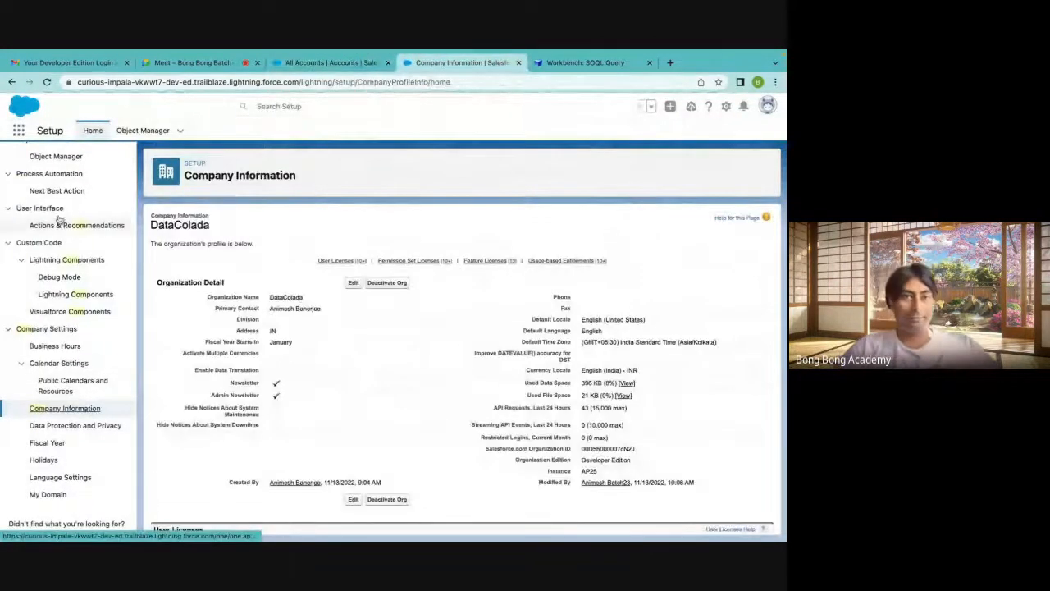
Step: Start a new Currency custom field on the Account object
click(151, 127)
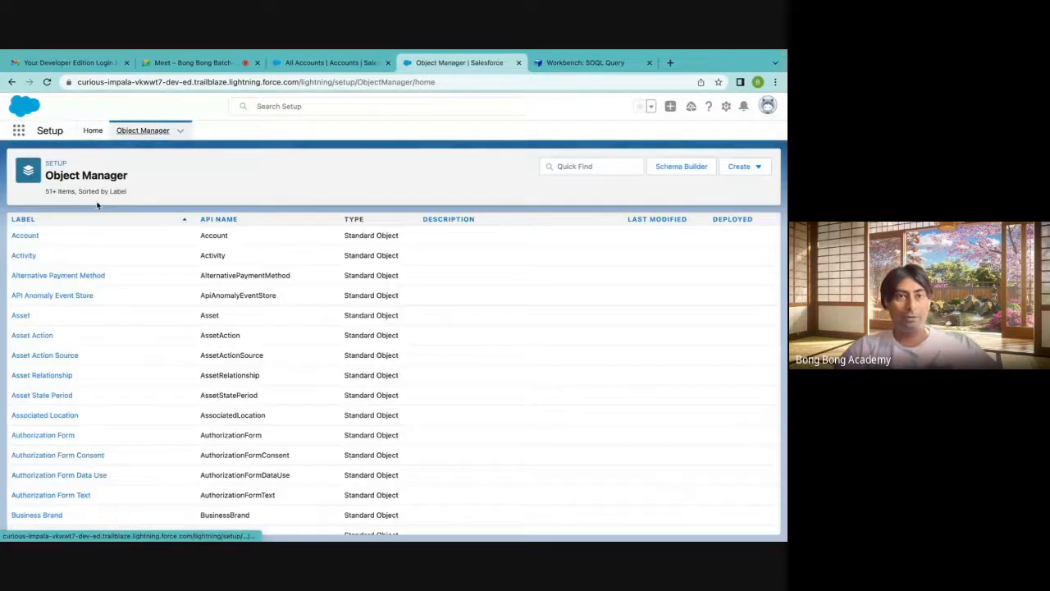
click(29, 237)
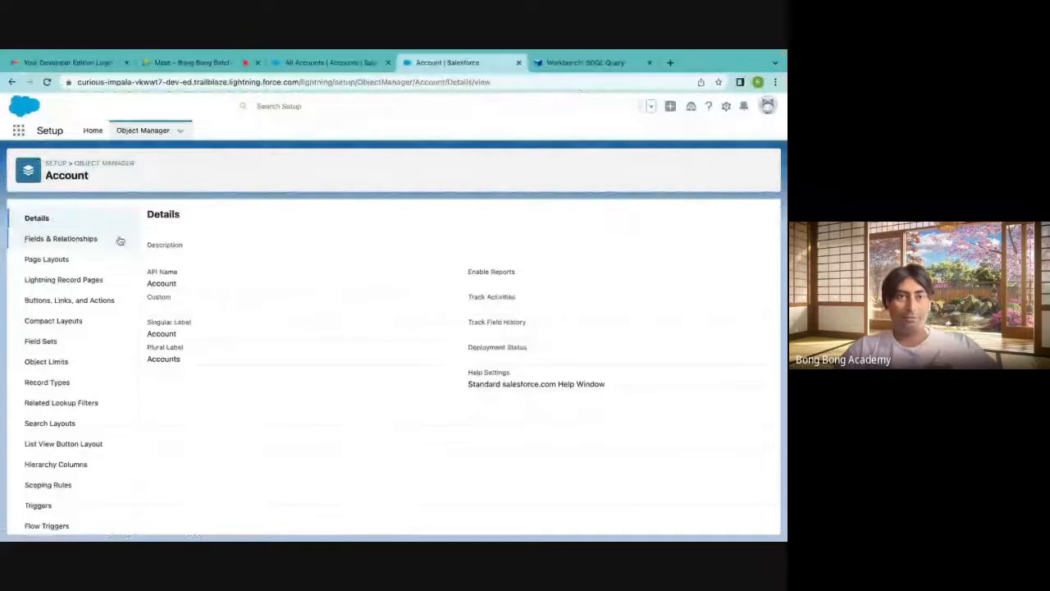
click(107, 238)
click(527, 216)
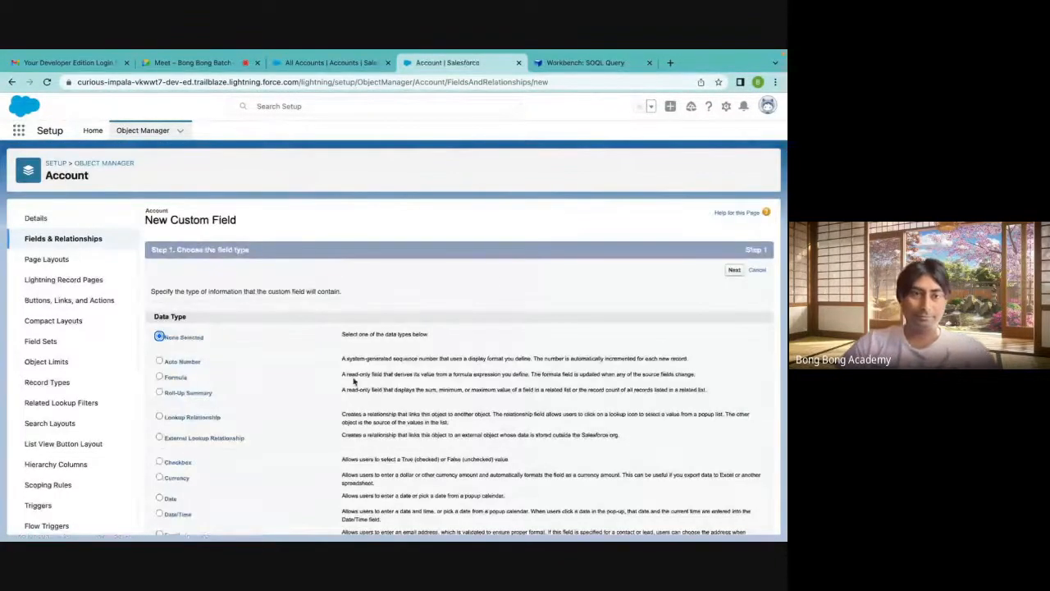
scroll(328, 375, down, 5)
click(174, 308)
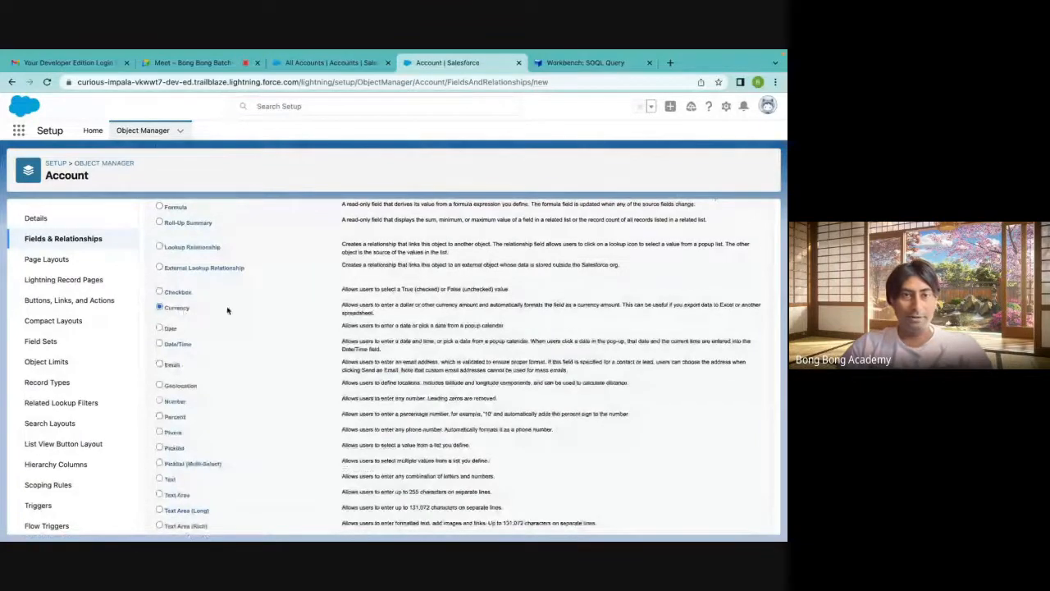
scroll(386, 379, down, 2)
click(733, 521)
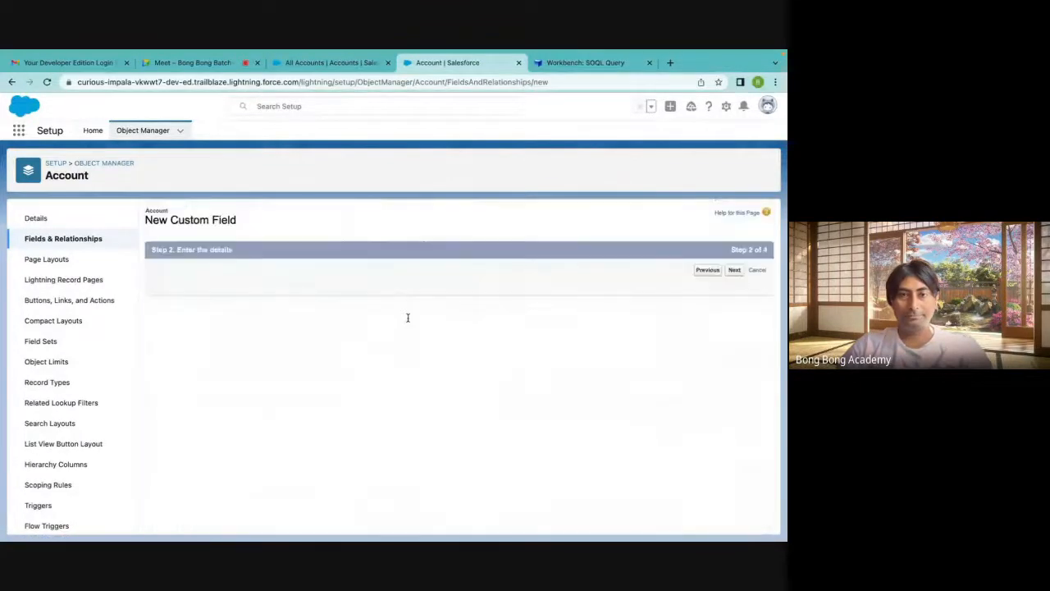
Step: Label the field 'My Currency' with length 16 and 2 decimal places
text(My C)
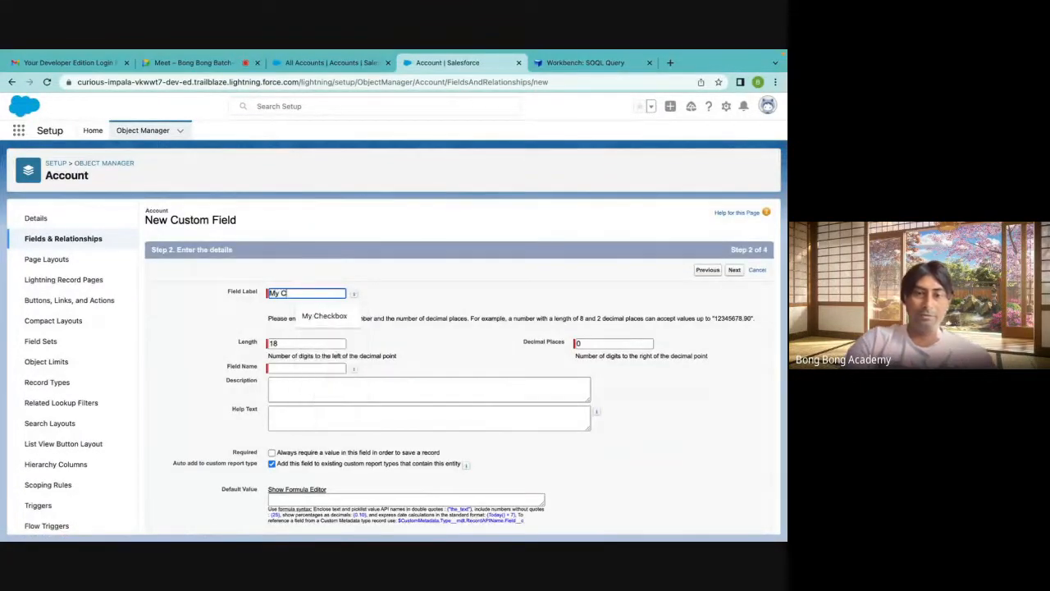
text(urrency)
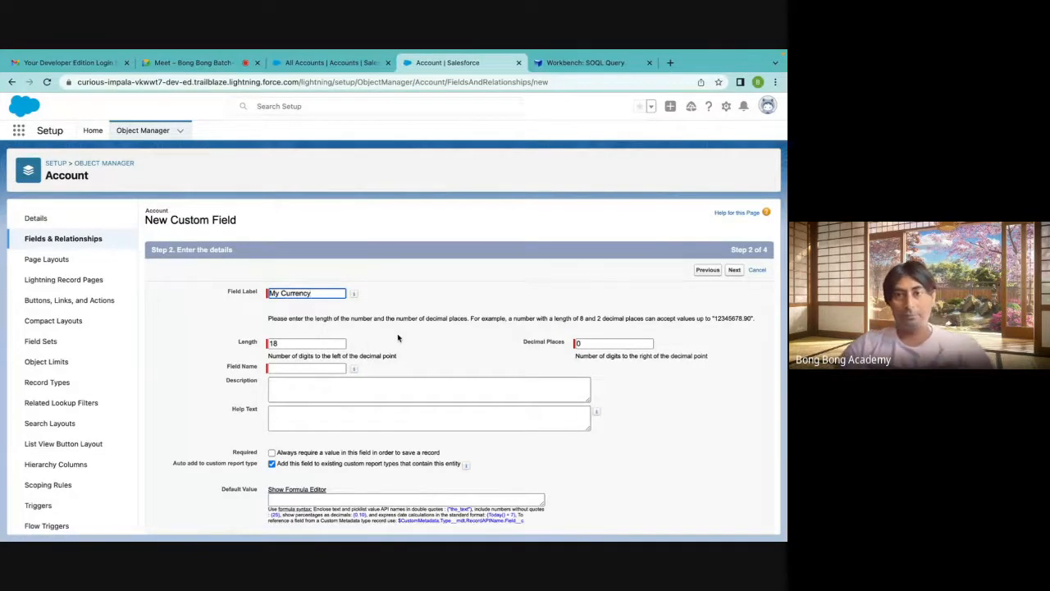
click(398, 338)
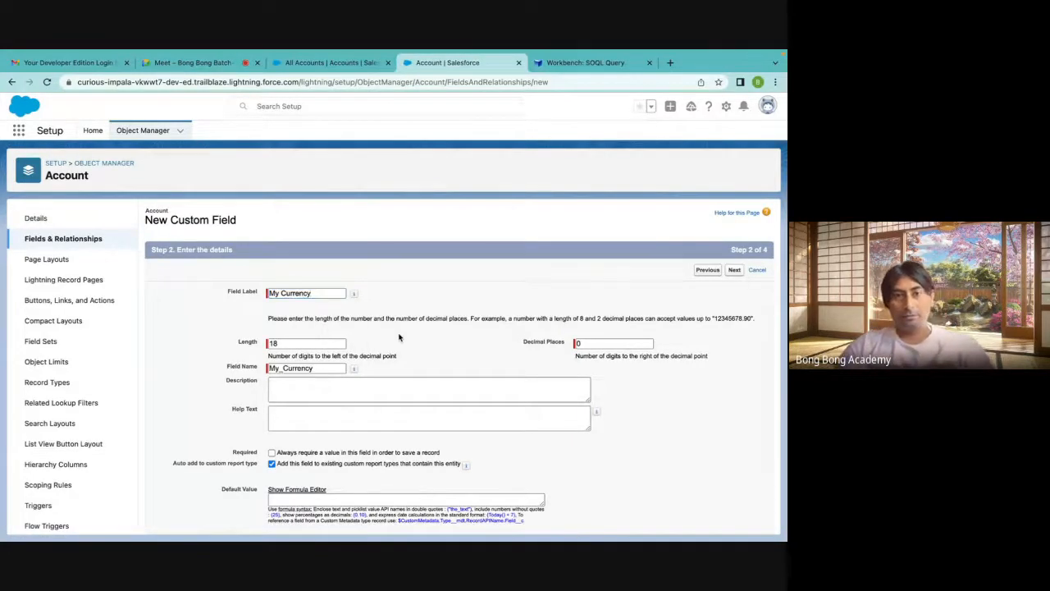
double_click(295, 343)
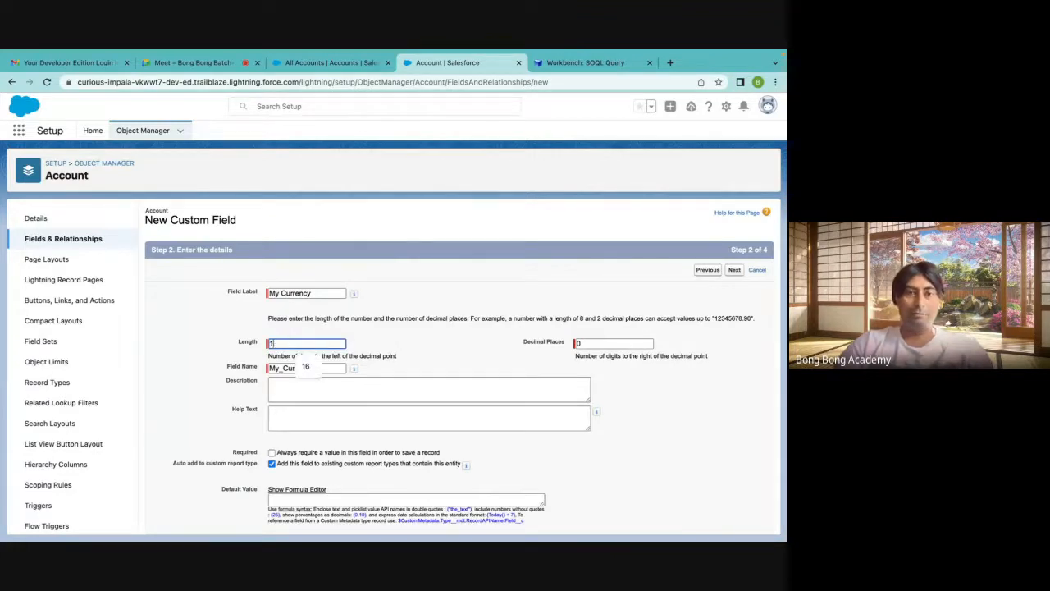
double_click(602, 346)
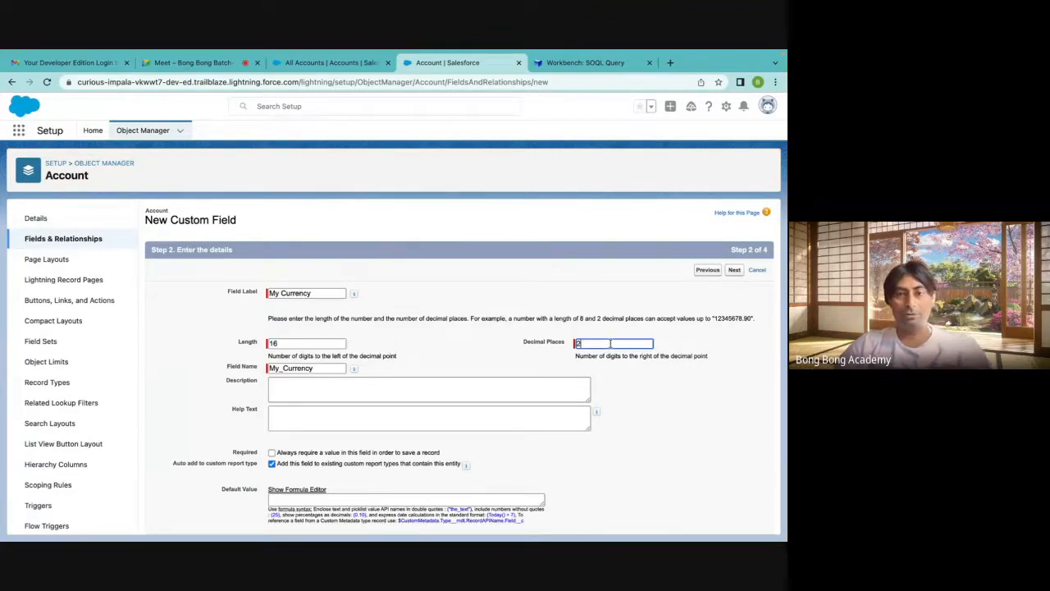
scroll(611, 344, down, 1)
click(733, 523)
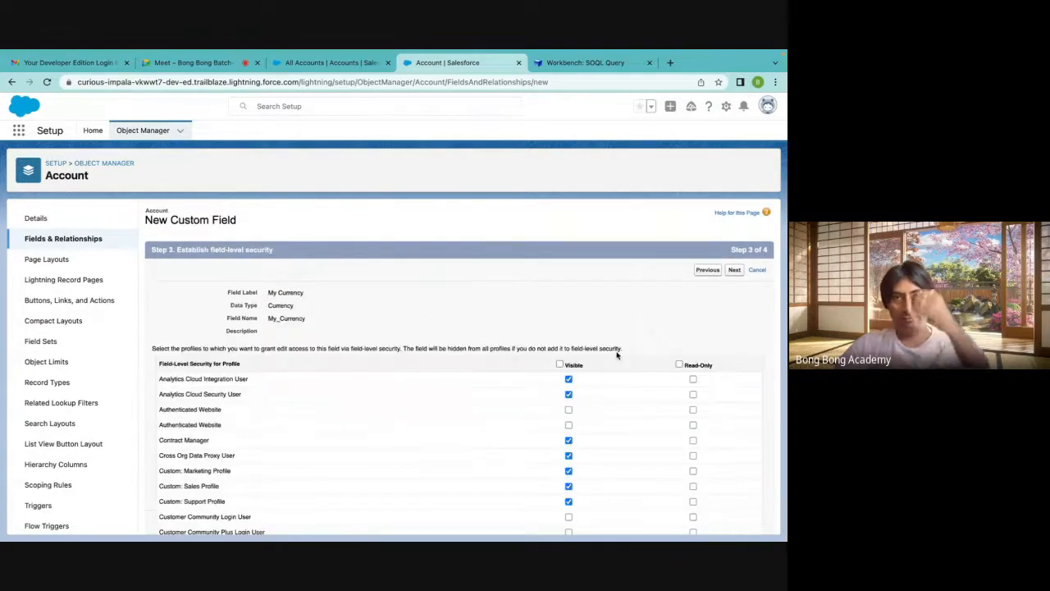
Step: Make My Currency visible to all profiles, save it, and view Account page layouts
click(559, 363)
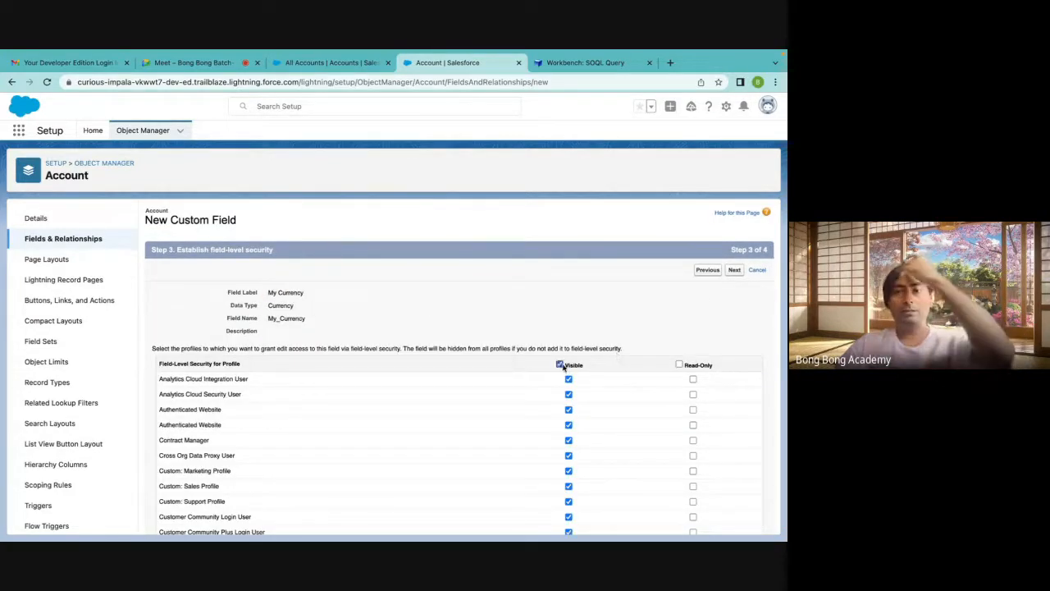
click(735, 274)
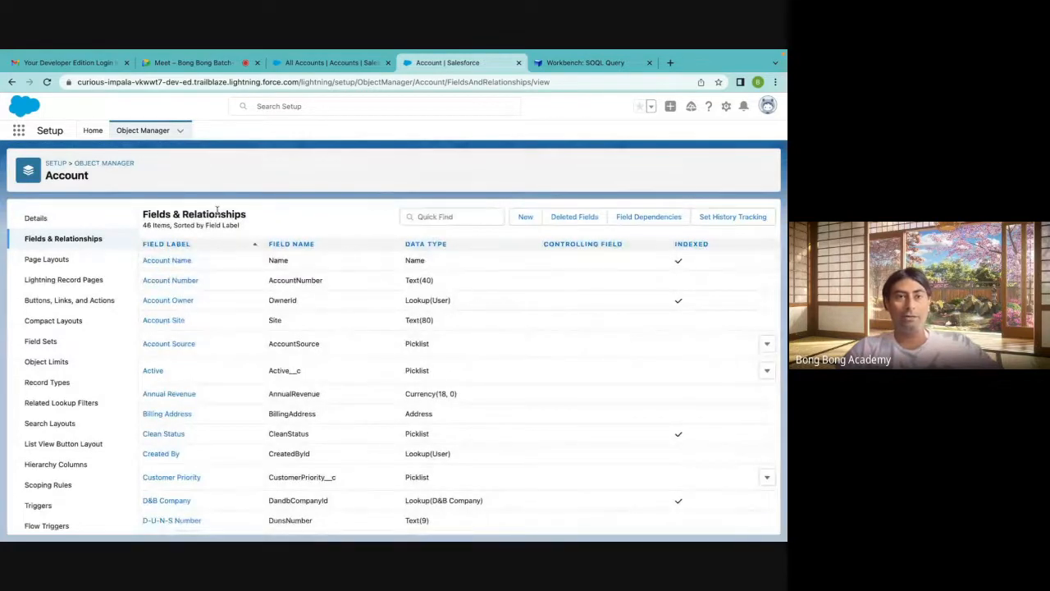
click(47, 260)
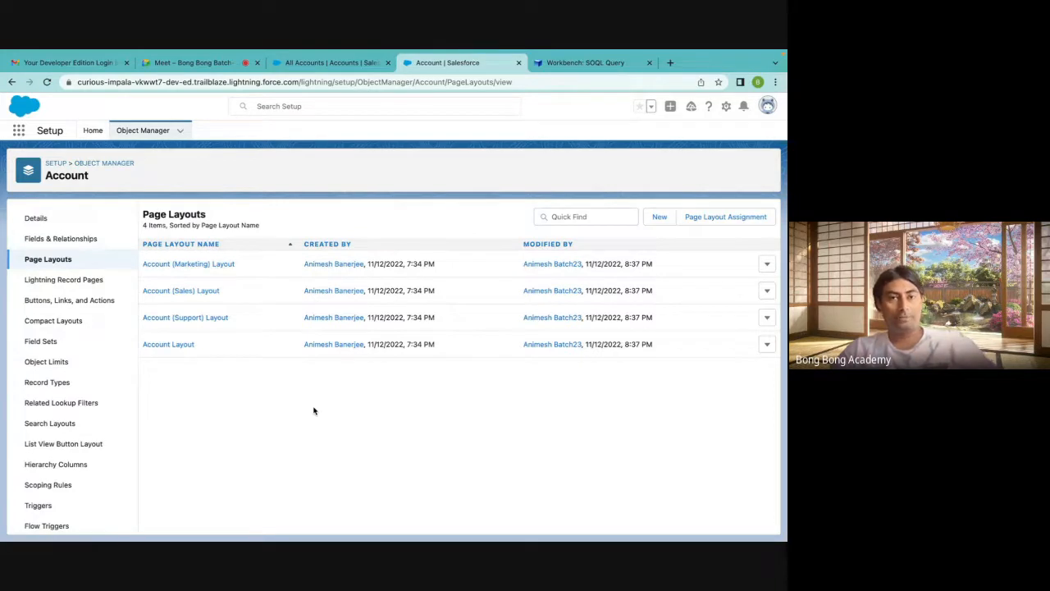
click(328, 65)
Step: Open the Bong Bong account's details, briefly starting and closing a new account form
click(82, 232)
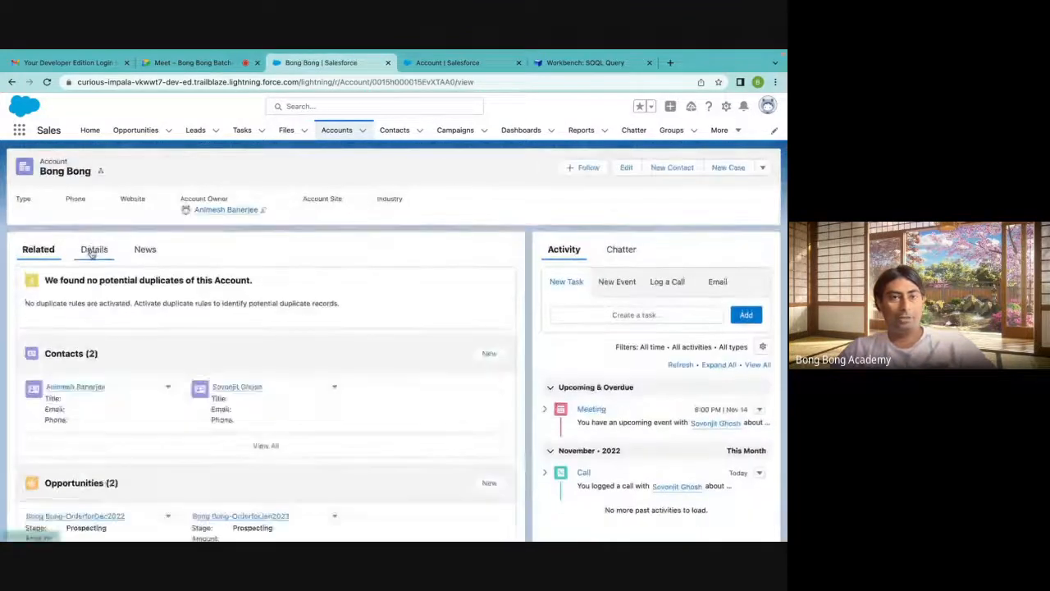
click(91, 252)
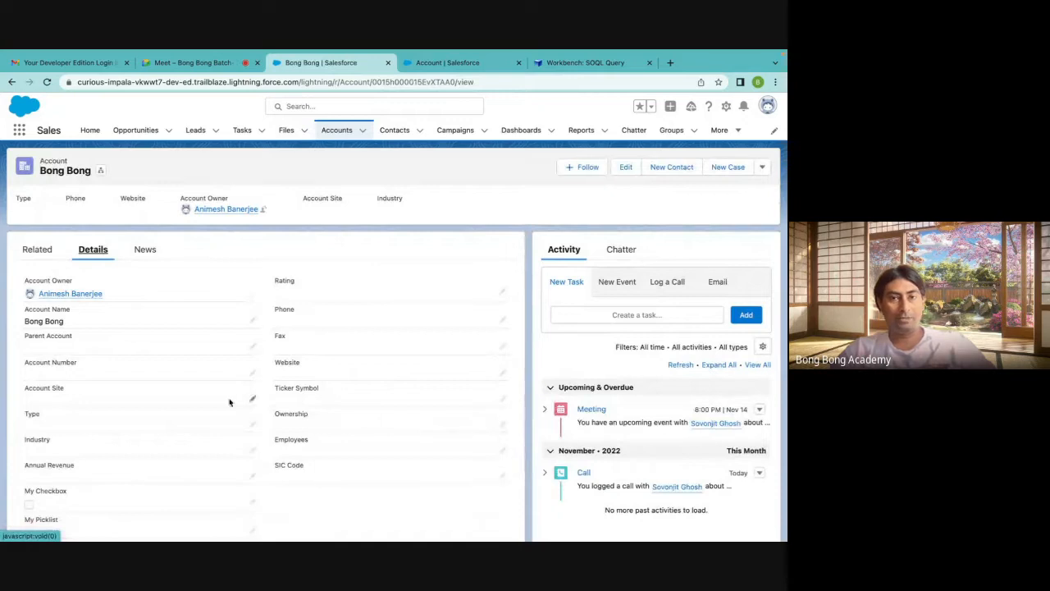
click(763, 167)
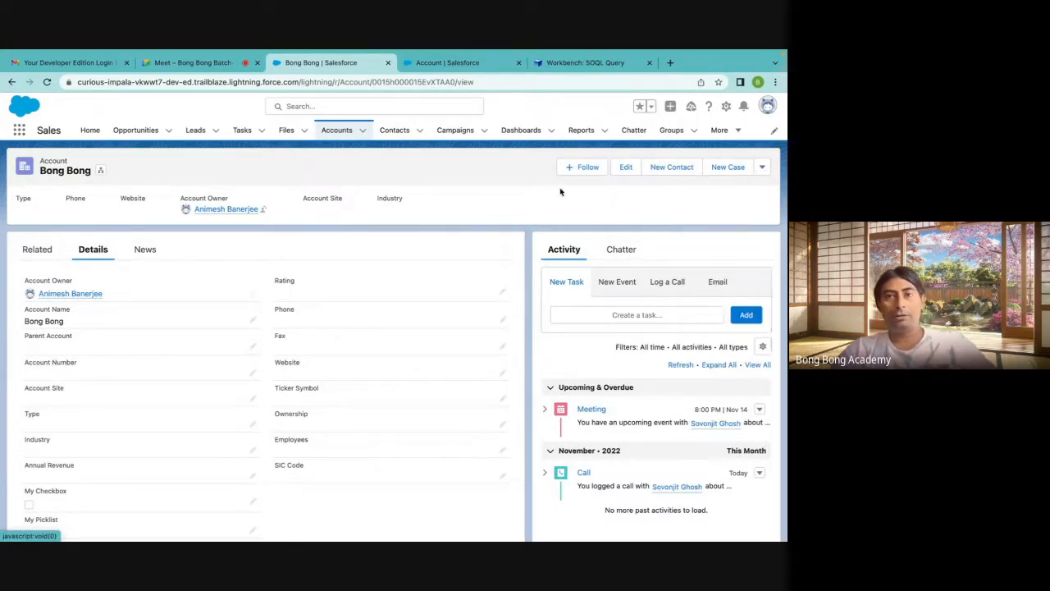
click(364, 131)
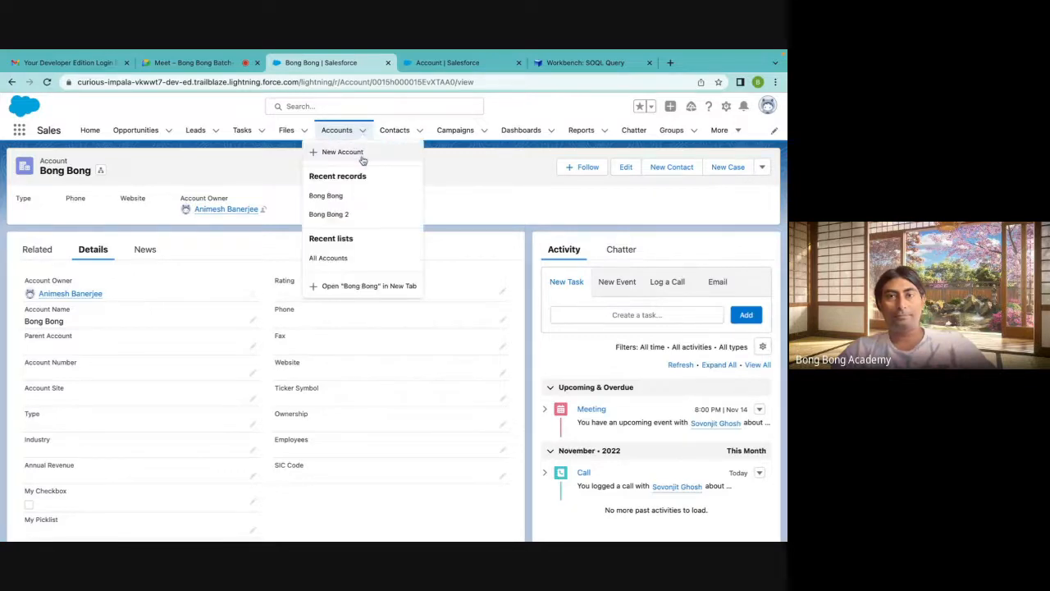
click(362, 155)
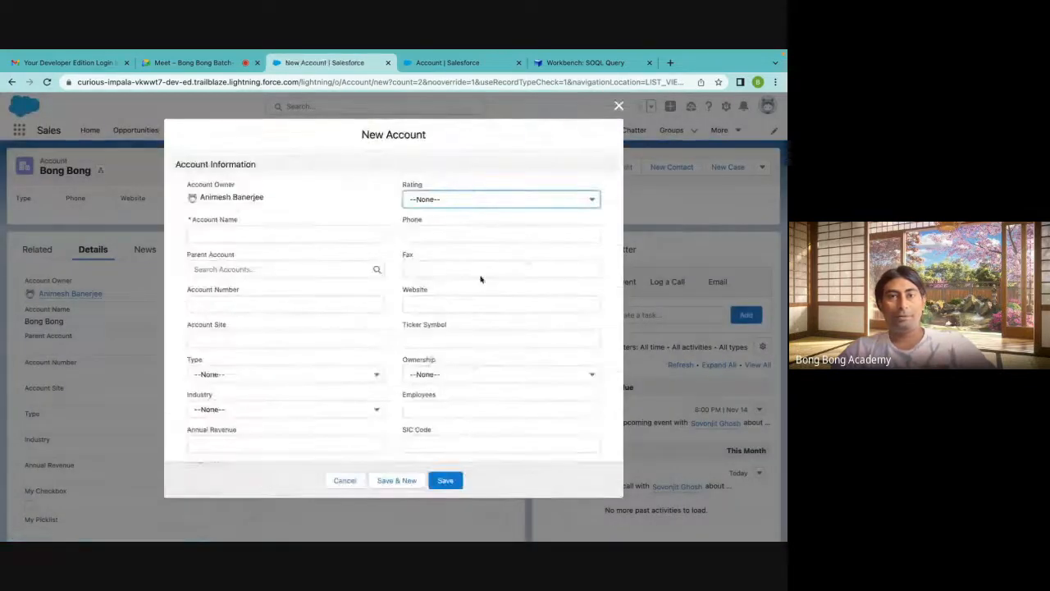
scroll(507, 357, up, 10)
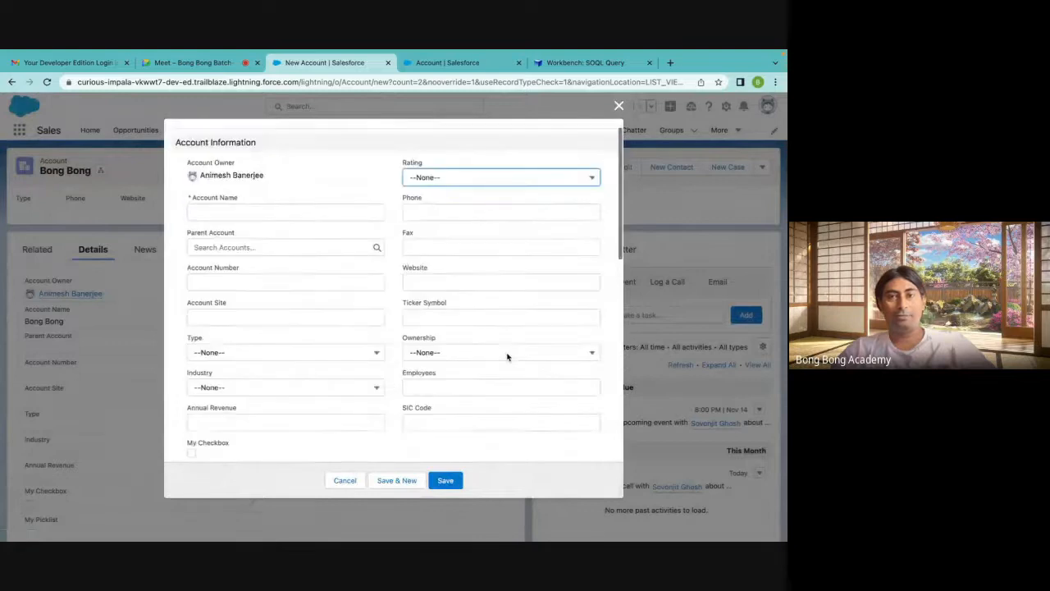
click(618, 106)
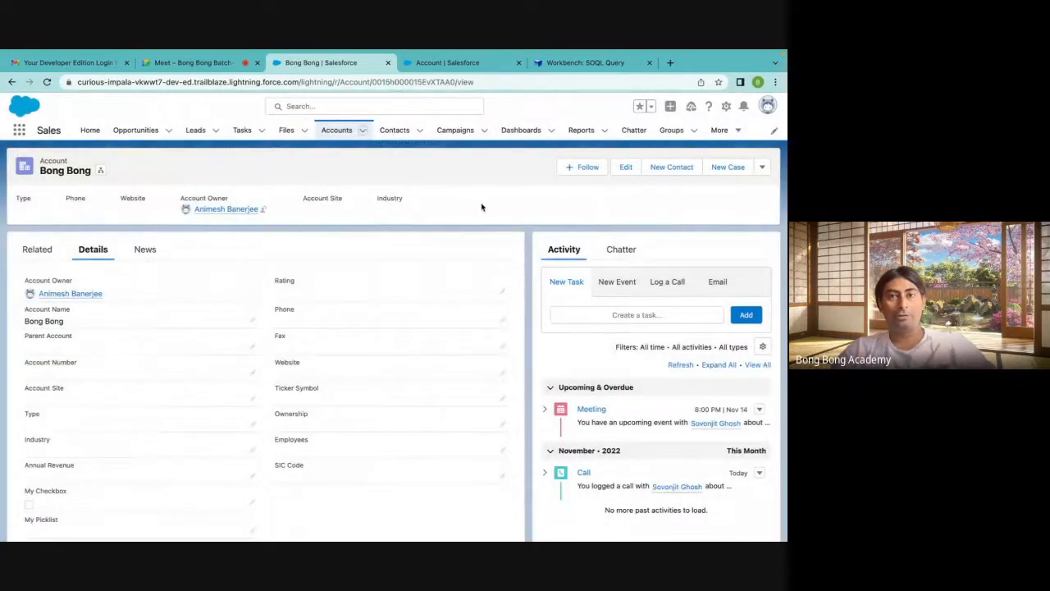
Step: Open Bong Bong's edit form, leaving it open while returning to Account page layouts
click(625, 167)
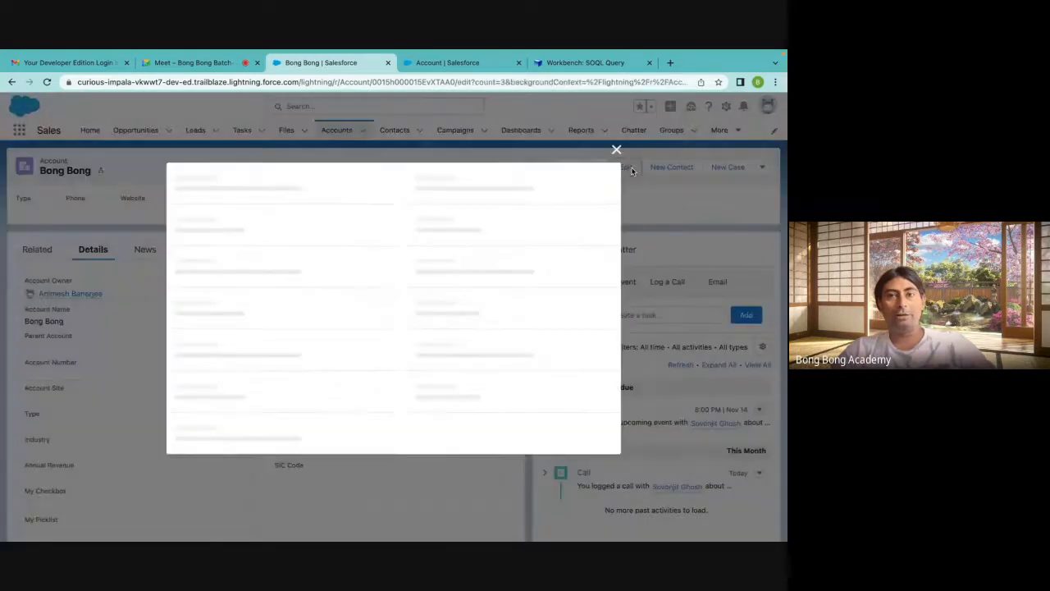
scroll(356, 382, down, 10)
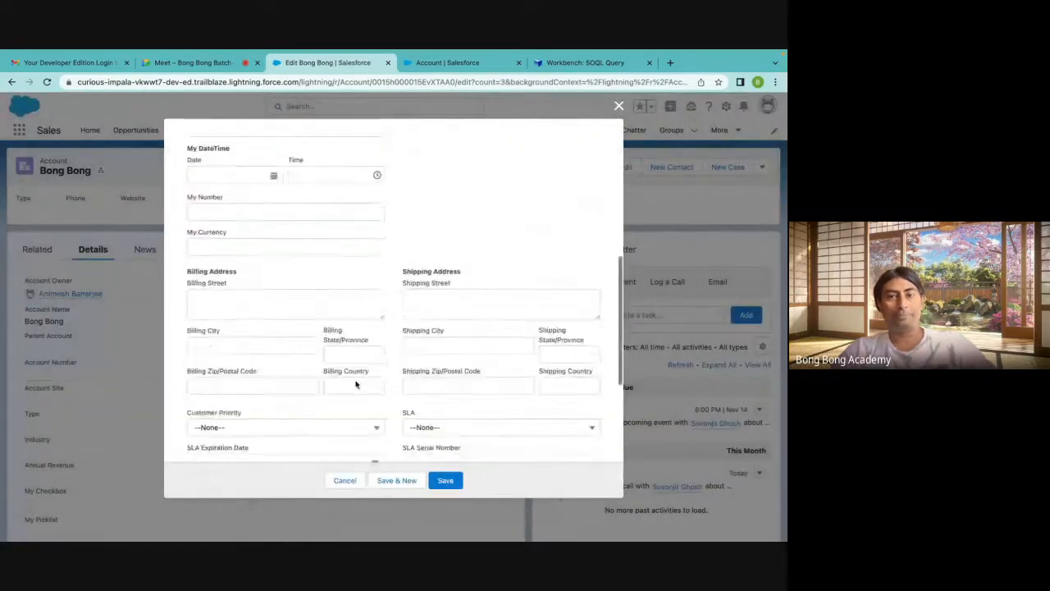
scroll(356, 383, up, 10)
click(450, 89)
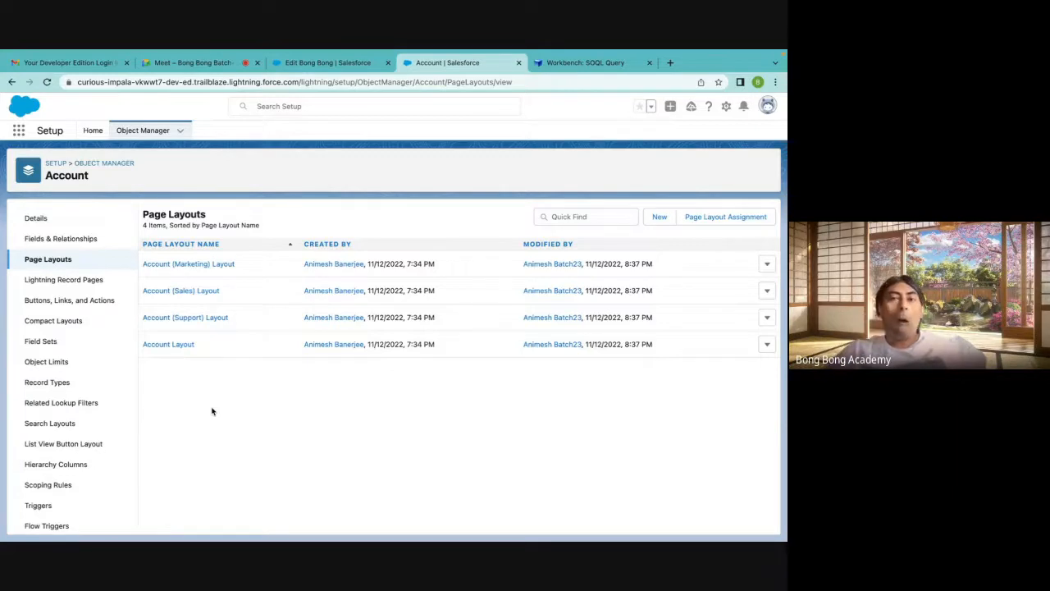
Step: Check the profile layout assignments and open Account Layout in the editor
click(727, 219)
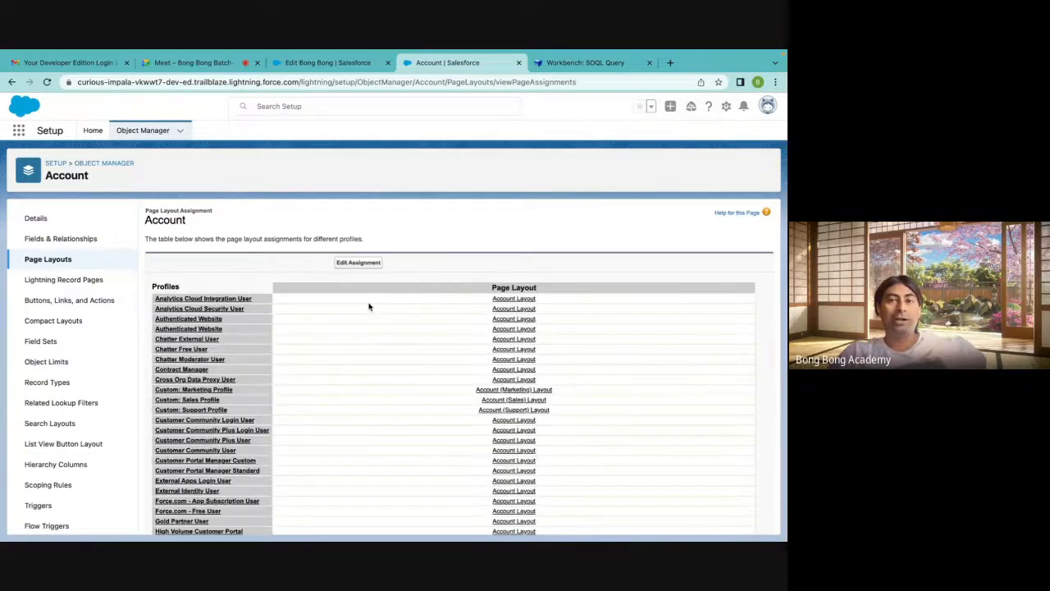
scroll(369, 306, down, 4)
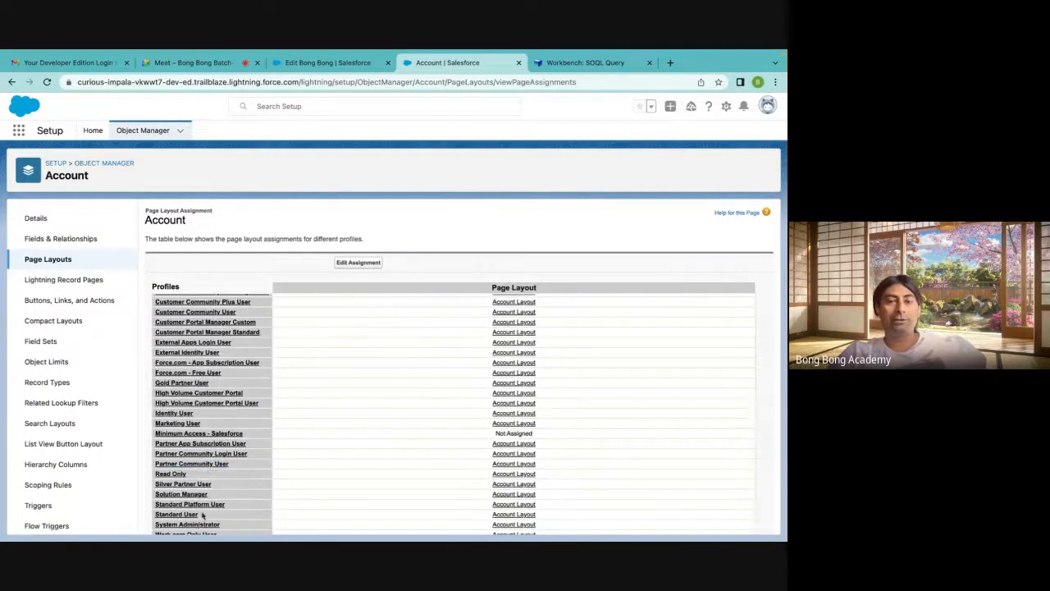
click(524, 527)
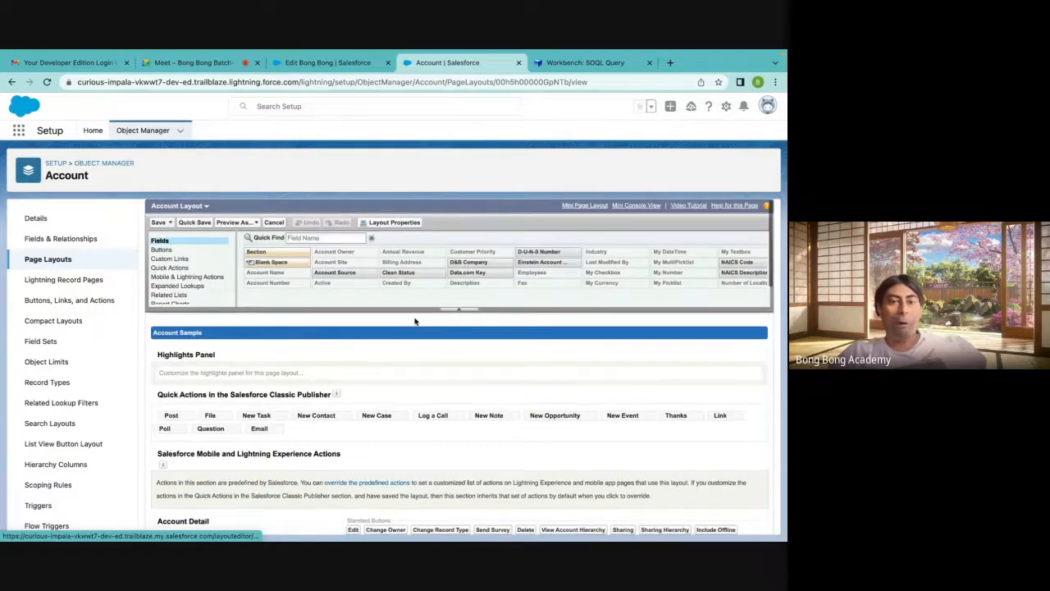
scroll(415, 322, down, 3)
scroll(414, 322, up, 1)
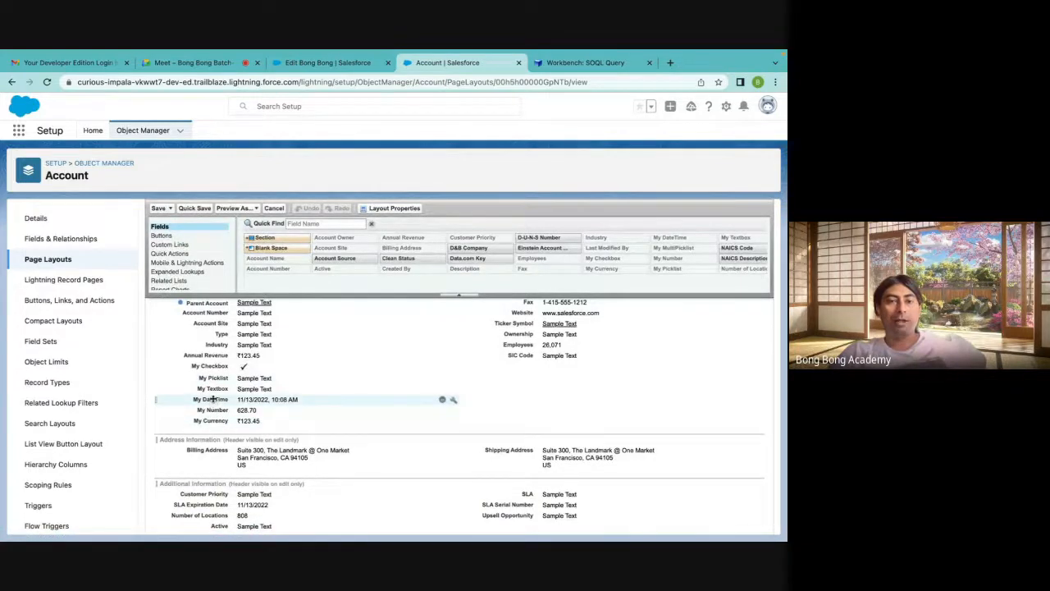
Step: Move My DateTime, My Textbox and My Currency to the right column, My MultiPicklist under My Number
drag(213, 400, 525, 378)
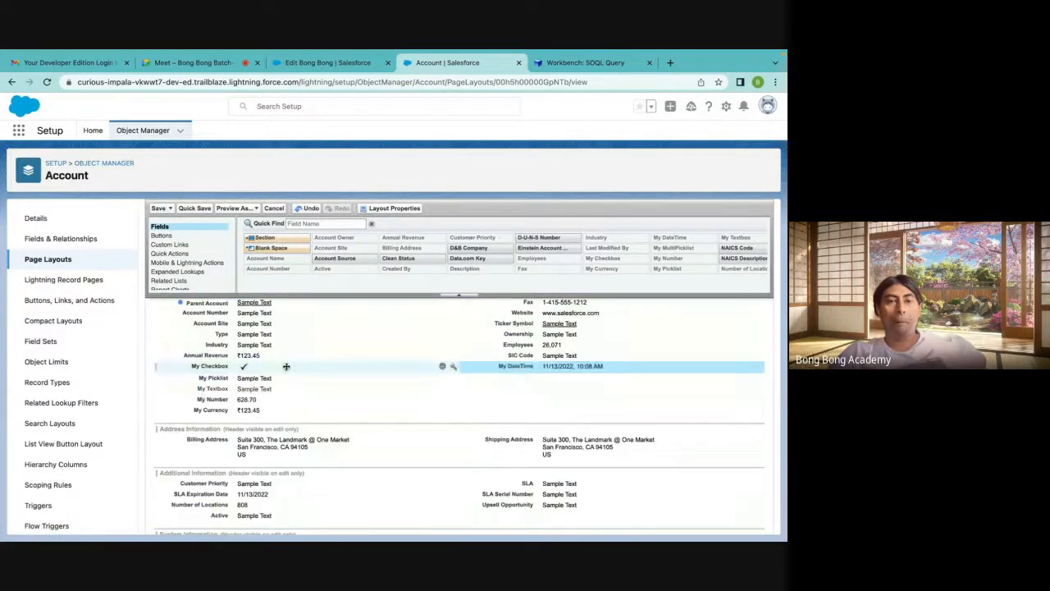
drag(446, 389, 564, 382)
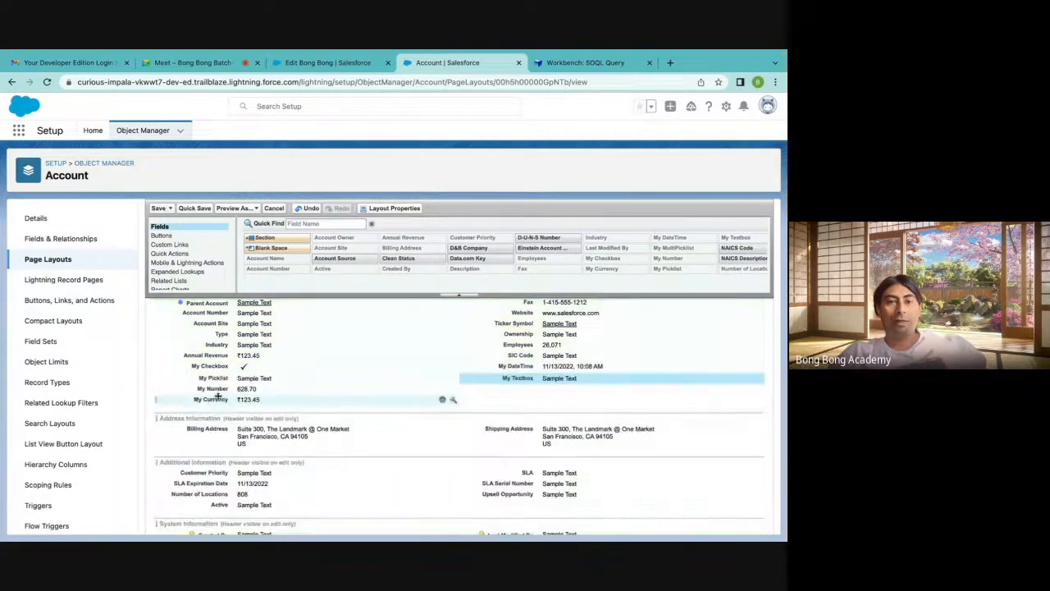
drag(213, 402, 517, 389)
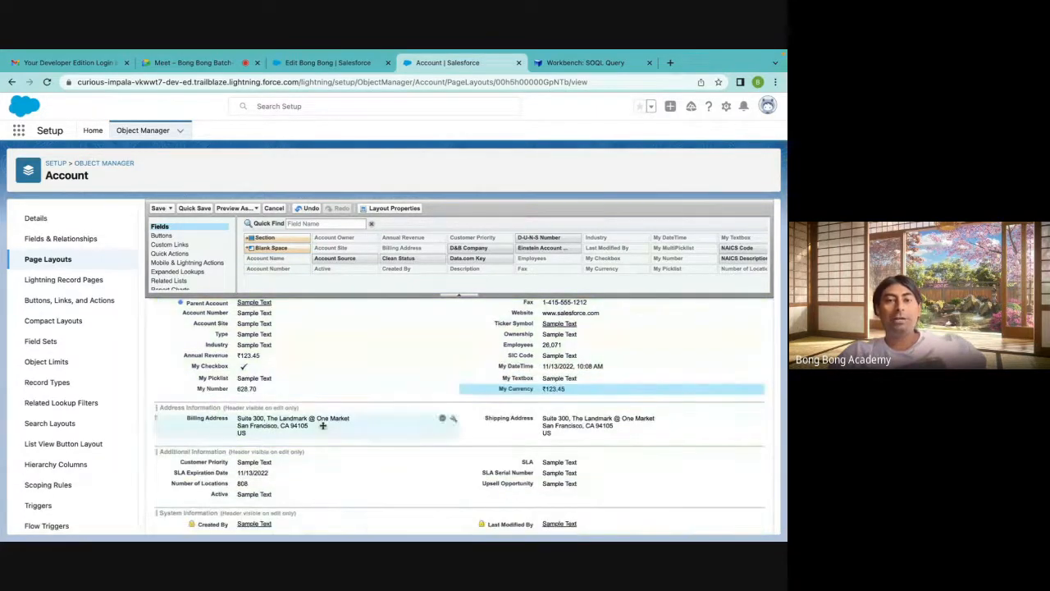
scroll(293, 448, down, 2)
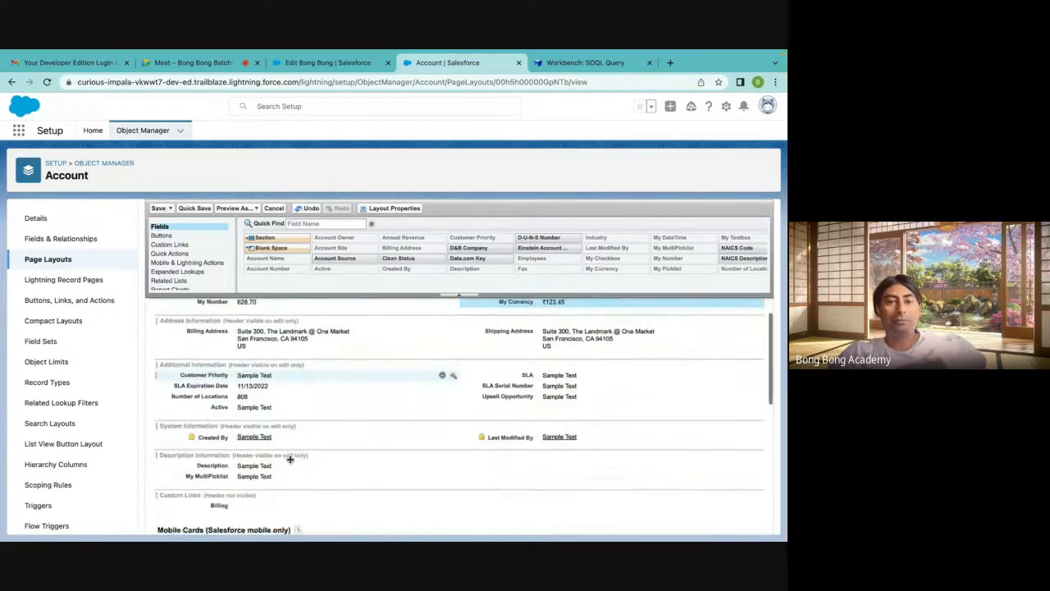
drag(223, 477, 333, 356)
Step: Review the rearranged fields and save Account Layout
scroll(325, 472, down, 2)
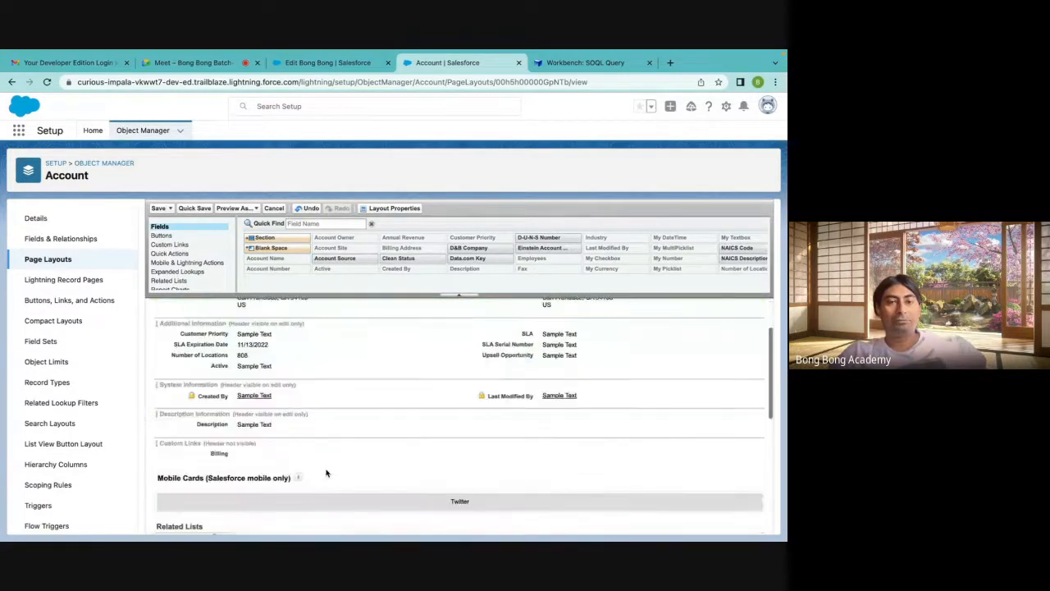
scroll(325, 472, up, 5)
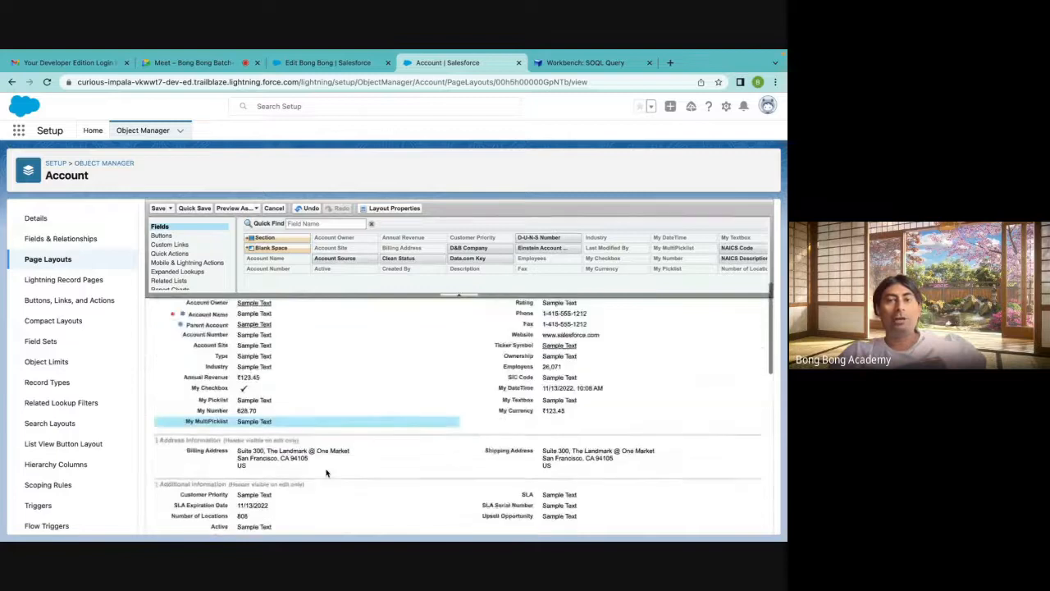
scroll(326, 470, up, 1)
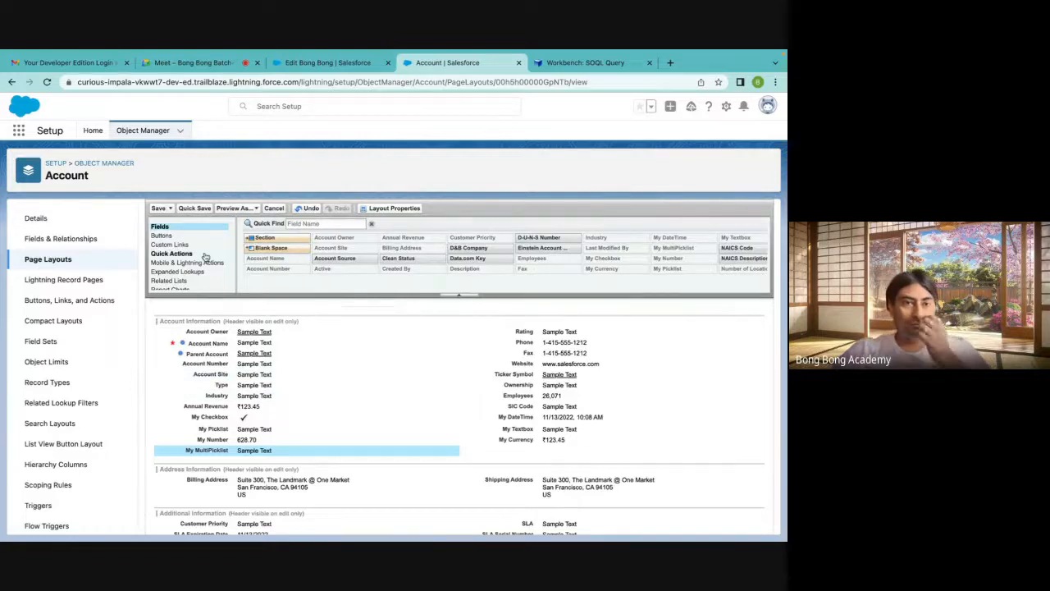
scroll(200, 263, down, 2)
scroll(197, 269, up, 1)
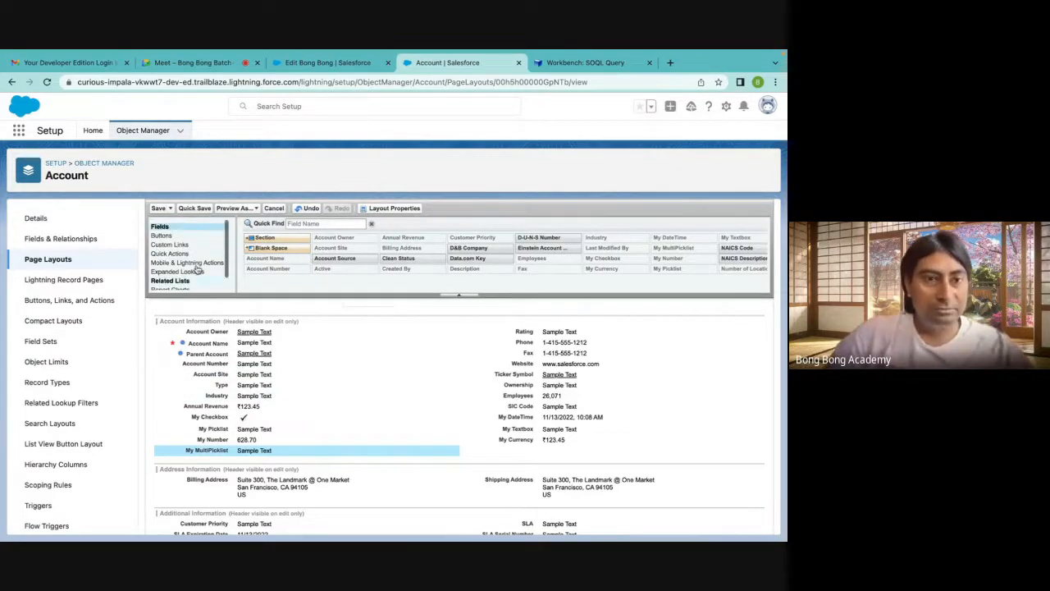
scroll(197, 269, down, 2)
scroll(197, 270, down, 1)
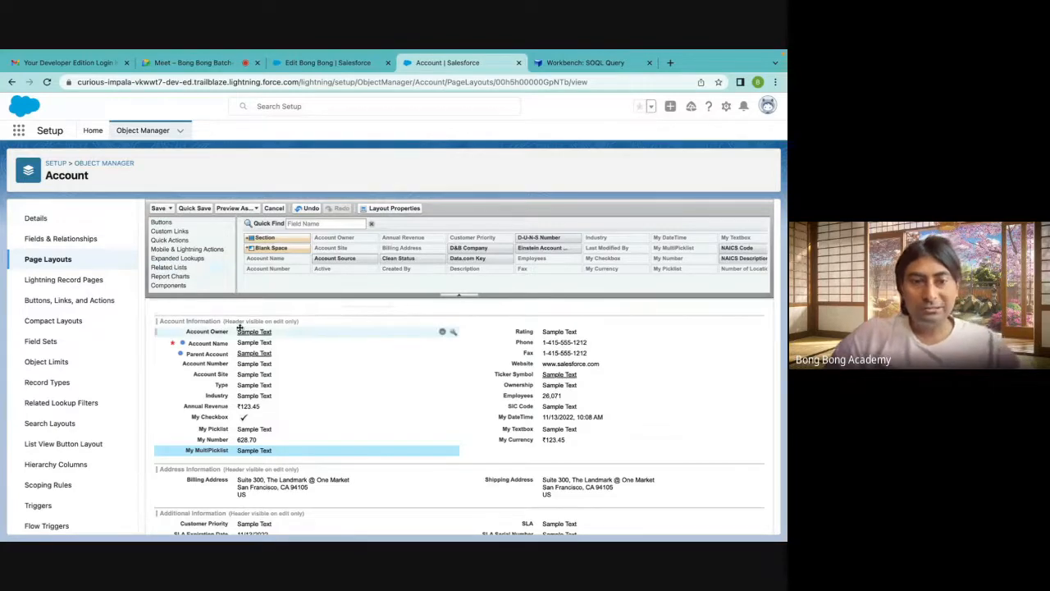
scroll(240, 328, down, 1)
scroll(239, 328, up, 3)
scroll(239, 329, up, 3)
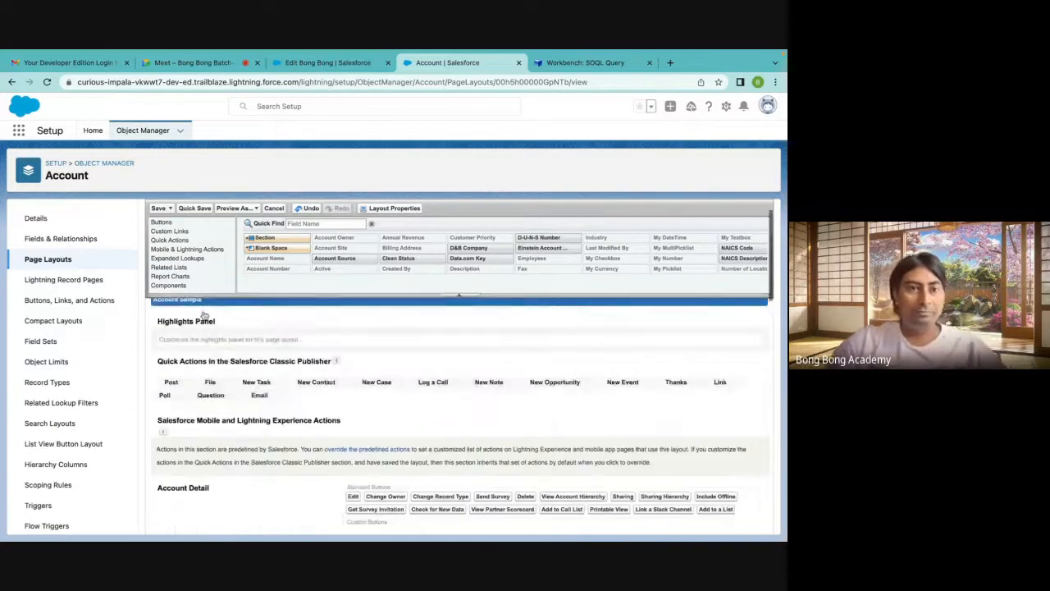
scroll(245, 361, down, 6)
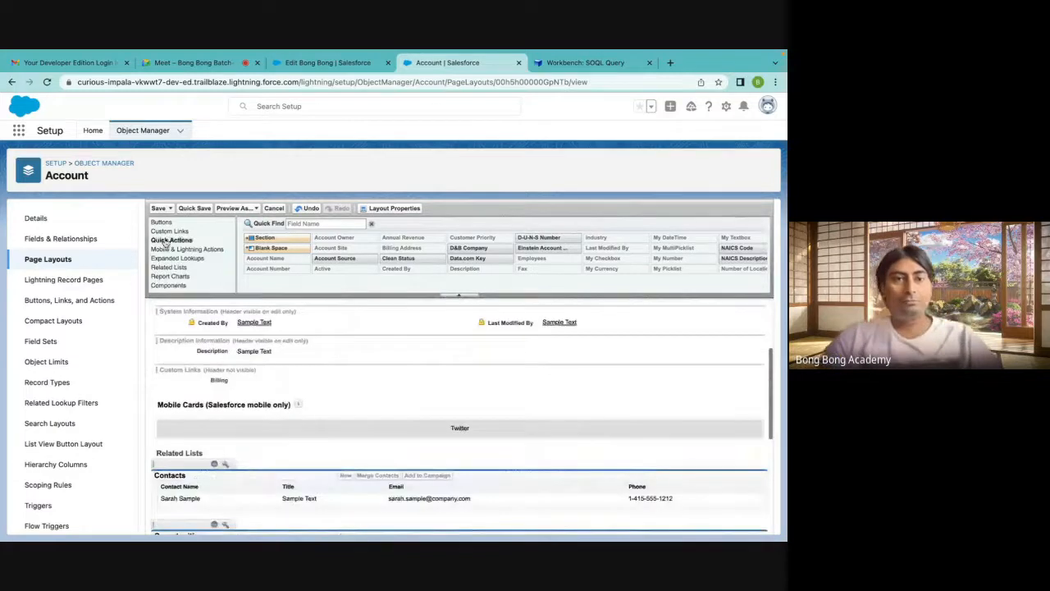
click(158, 210)
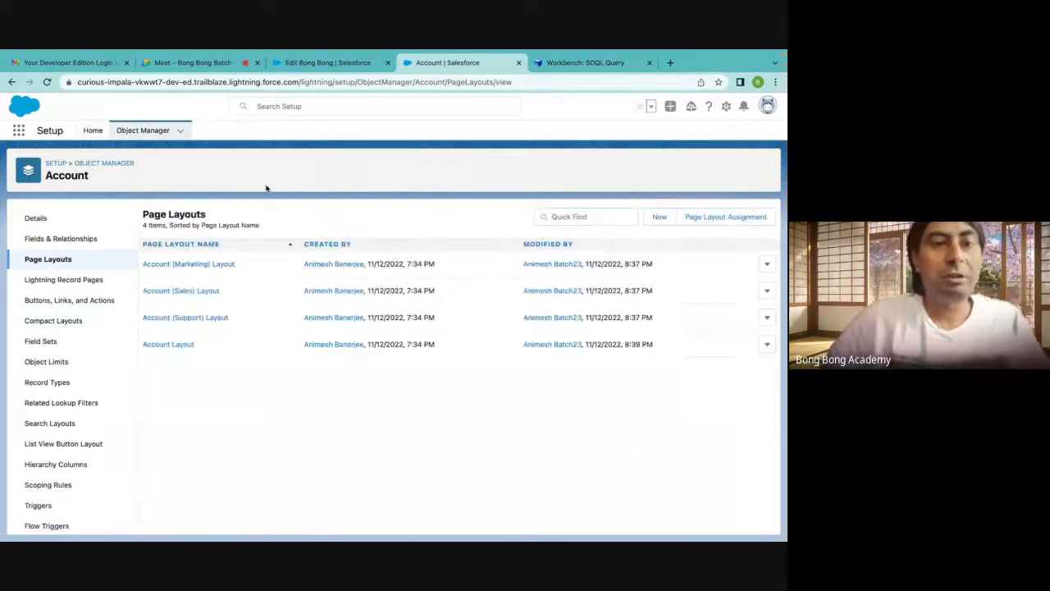
Step: Reopen Account Layout and scroll through it to confirm My Currency sits under My Textbox
click(189, 345)
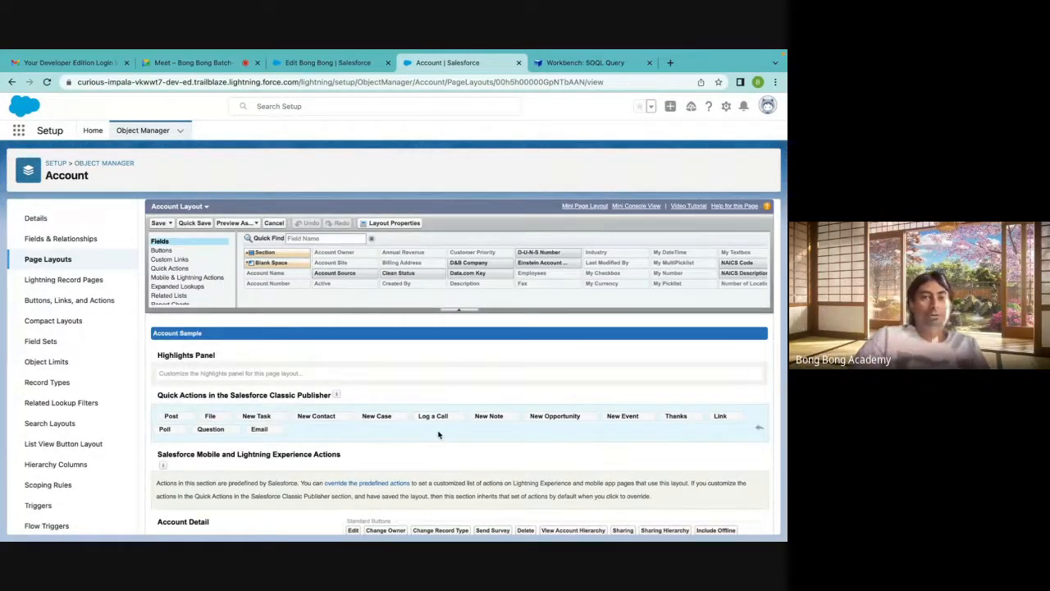
scroll(438, 435, down, 5)
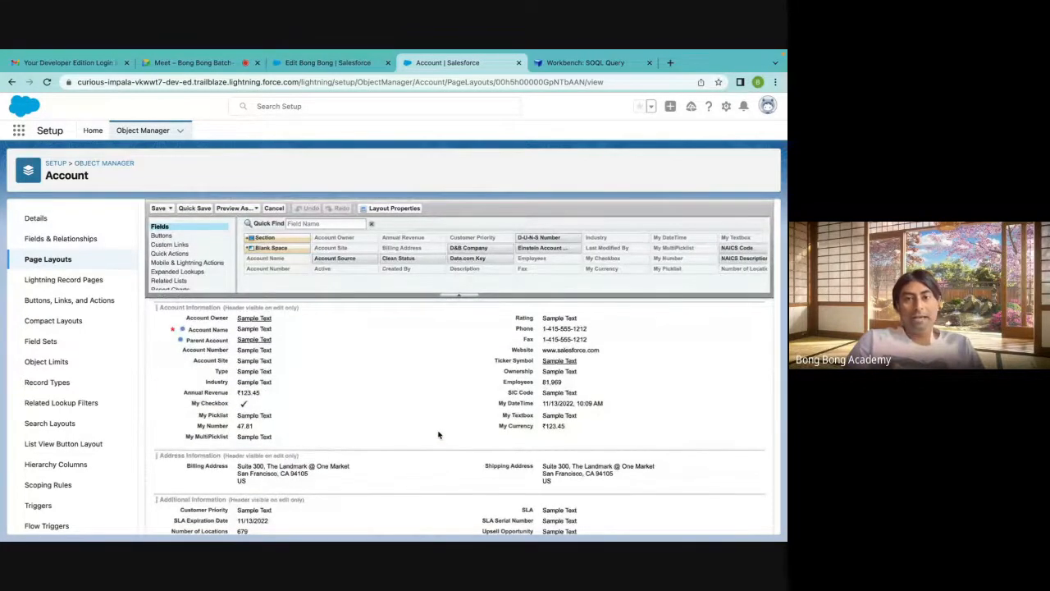
scroll(438, 435, down, 10)
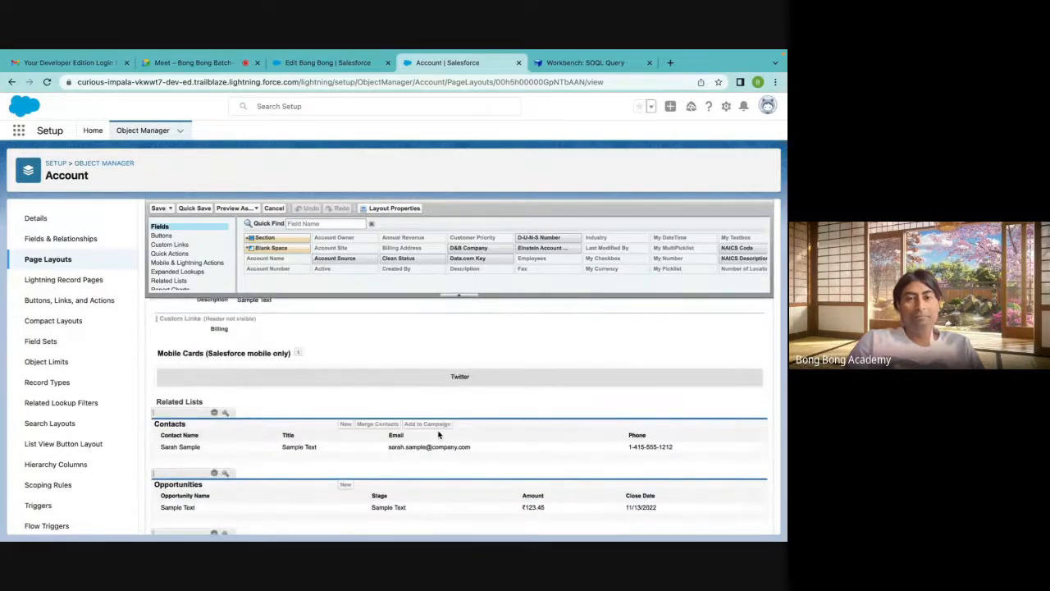
scroll(438, 435, down, 3)
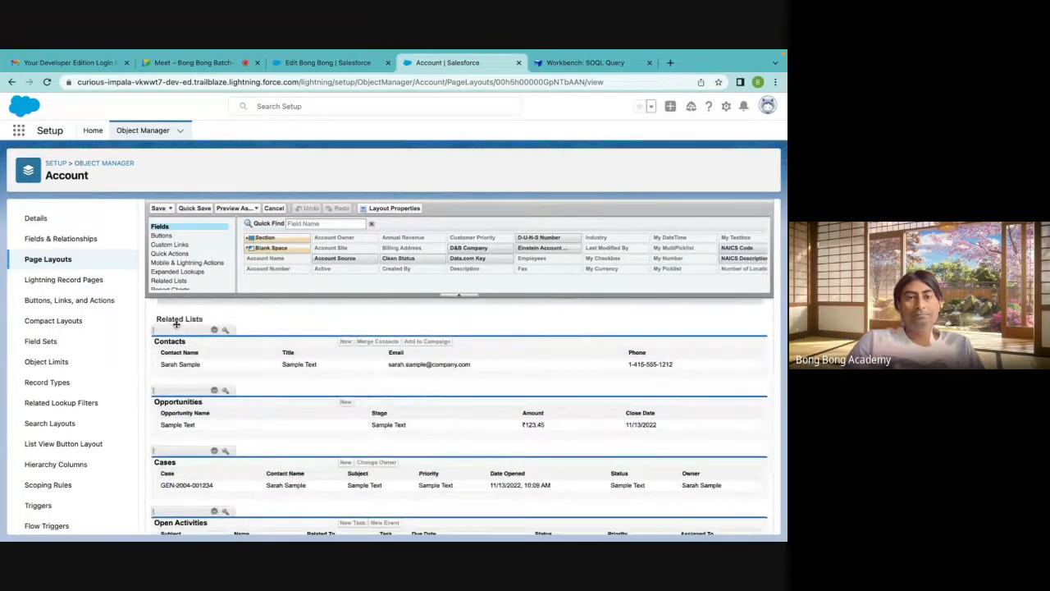
scroll(188, 452, down, 7)
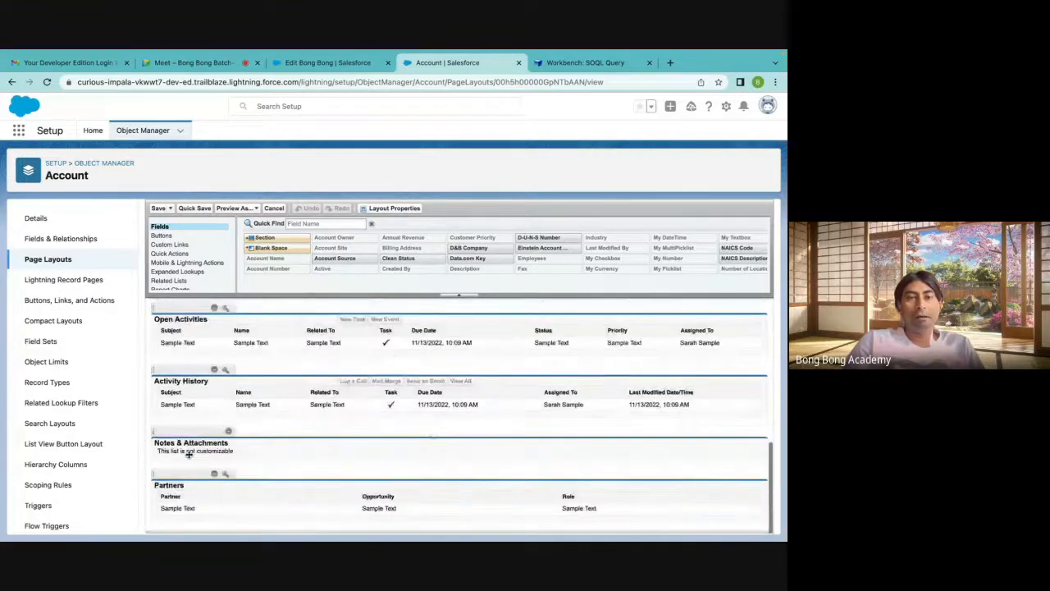
scroll(189, 454, up, 10)
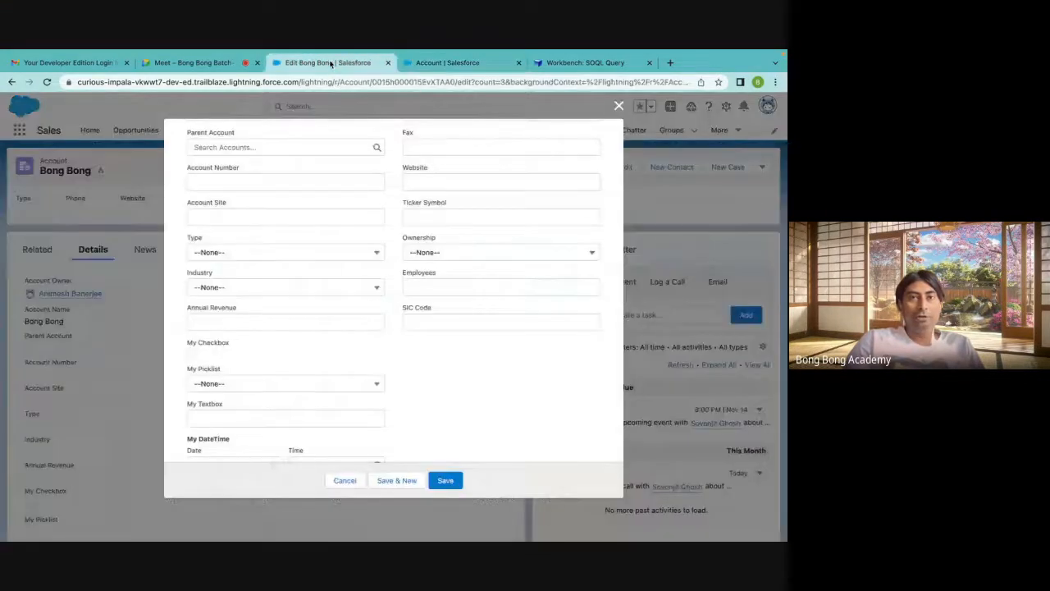
Step: Close Bong Bong's edit form and reload the record to see the rearranged detail fields
click(331, 63)
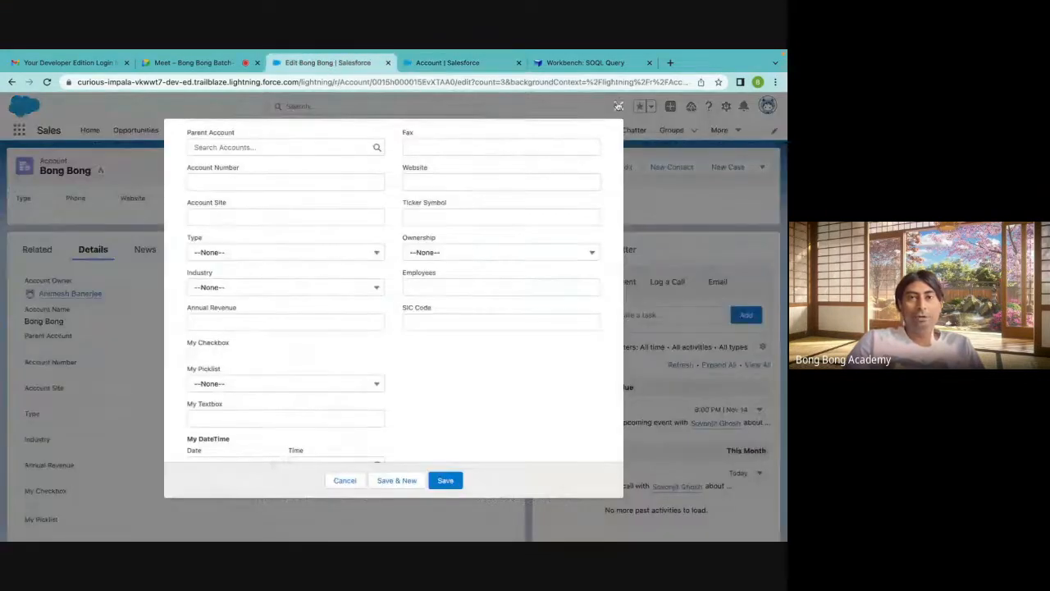
key(Escape)
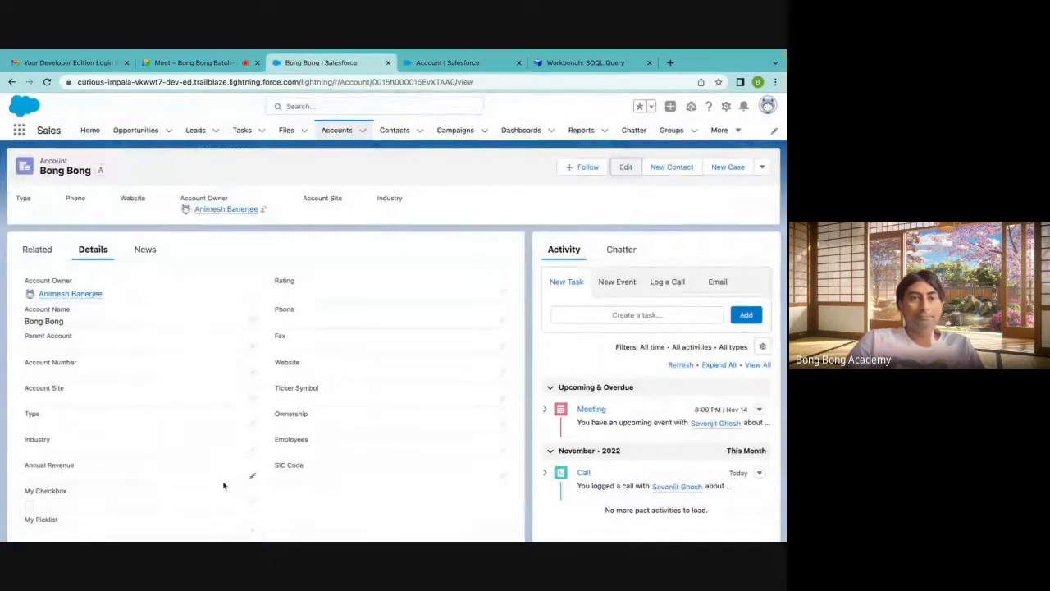
click(35, 251)
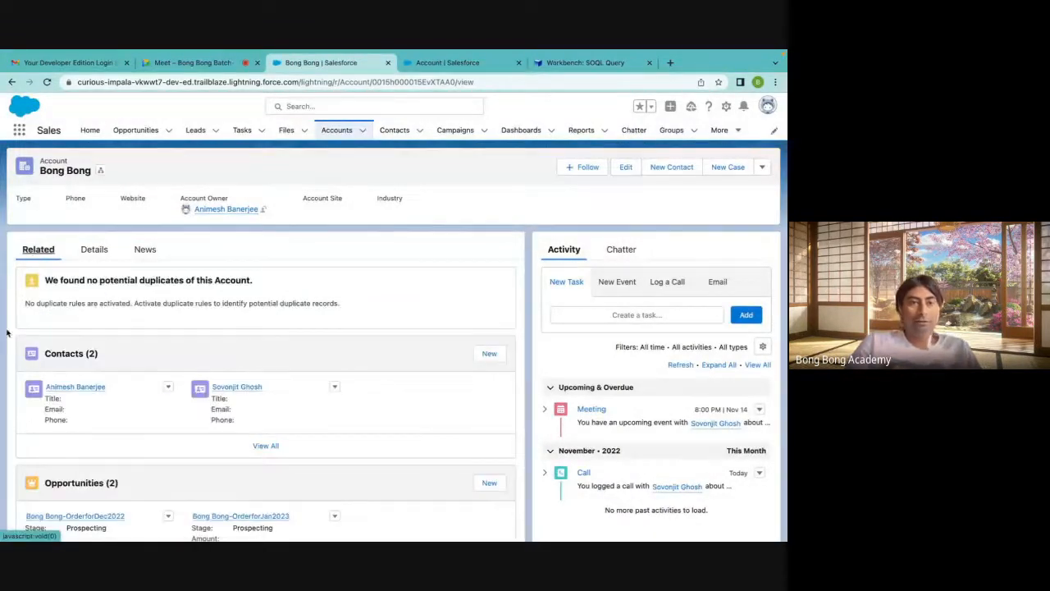
scroll(110, 438, down, 5)
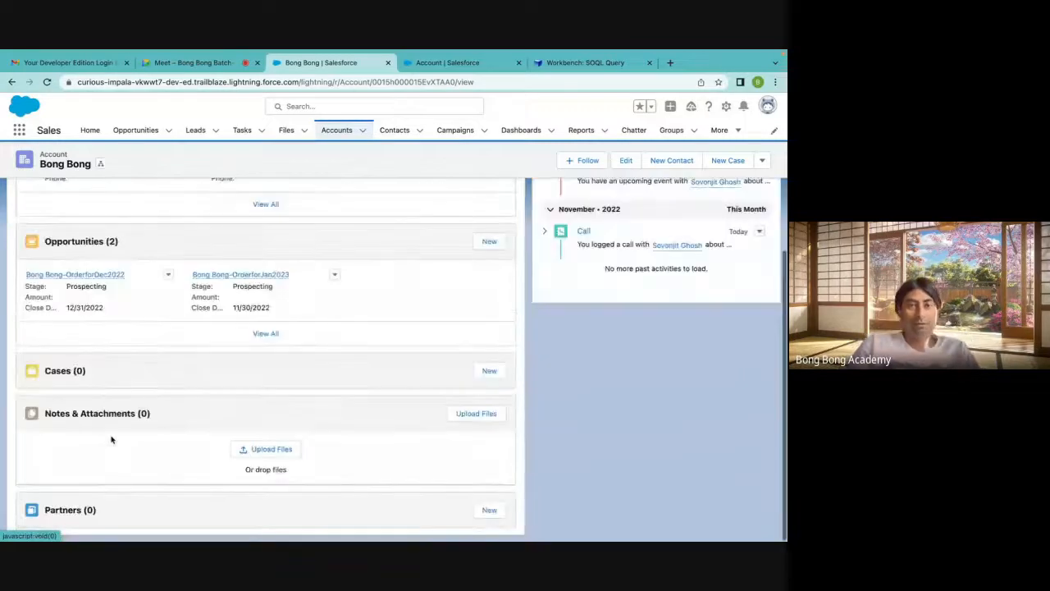
scroll(111, 439, up, 6)
click(93, 249)
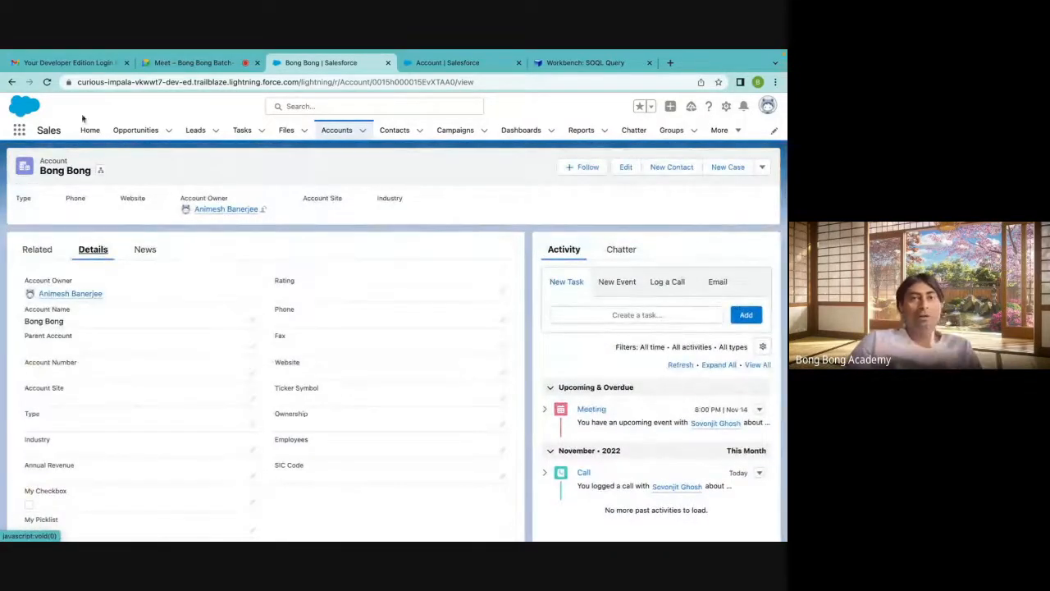
click(47, 82)
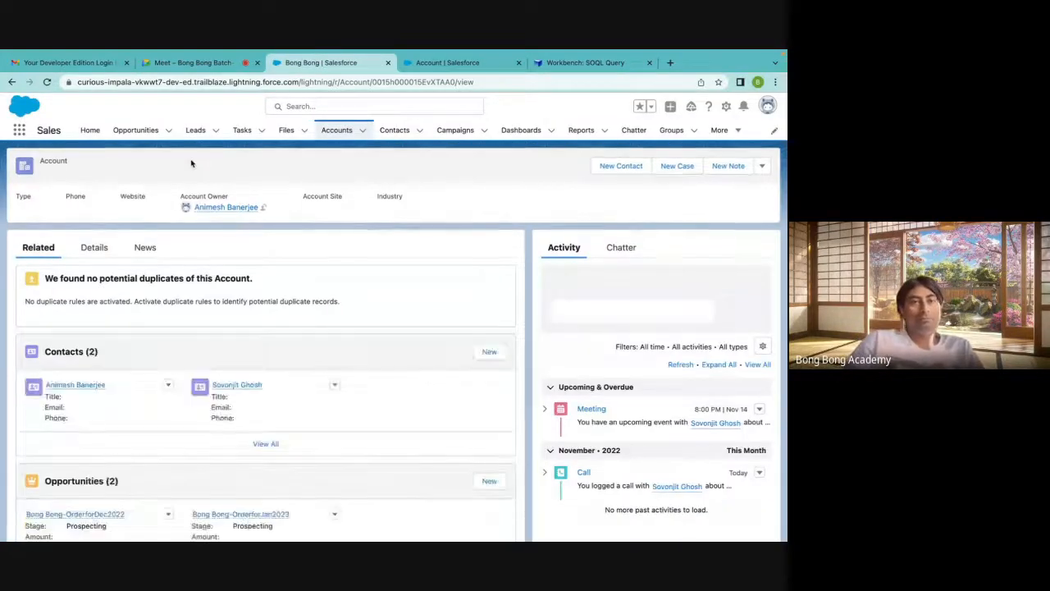
click(94, 247)
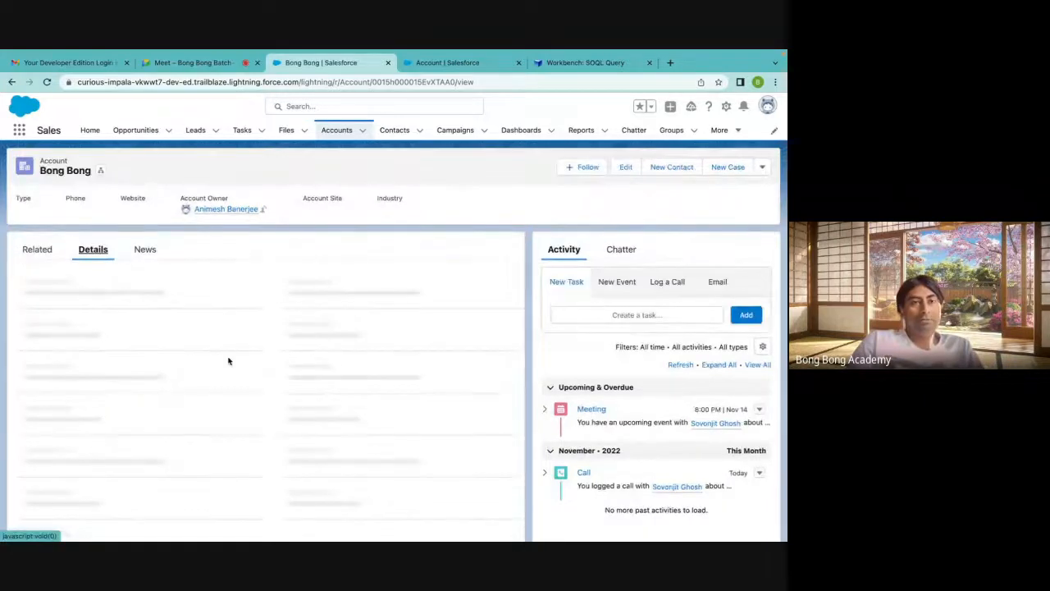
scroll(227, 335, down, 5)
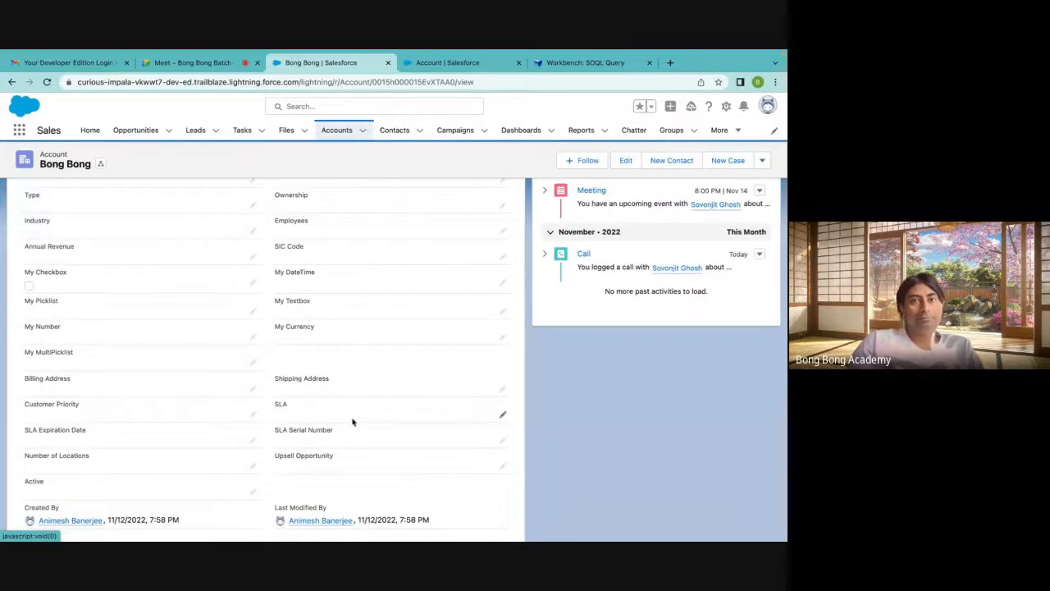
Step: Compare the layout editor with the Bong Bong record, then open the Accounts navigation menu
click(483, 62)
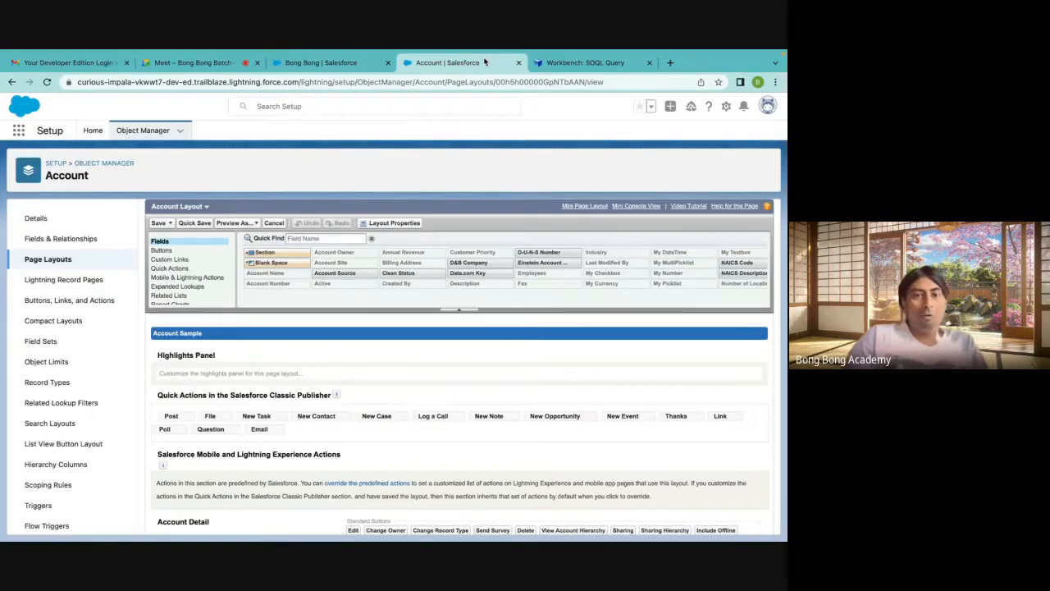
scroll(411, 399, down, 10)
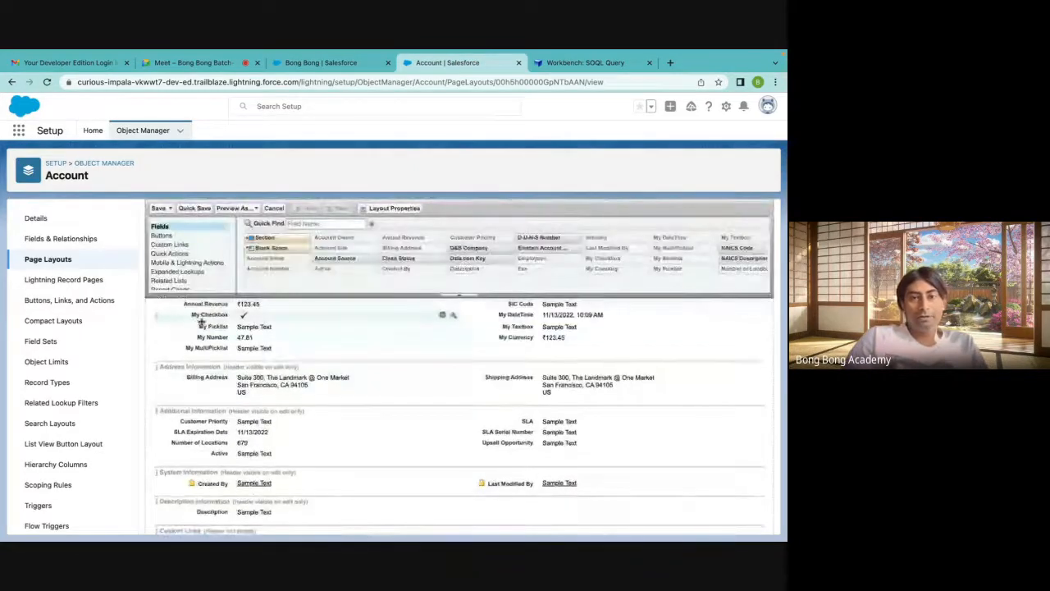
scroll(532, 353, up, 1)
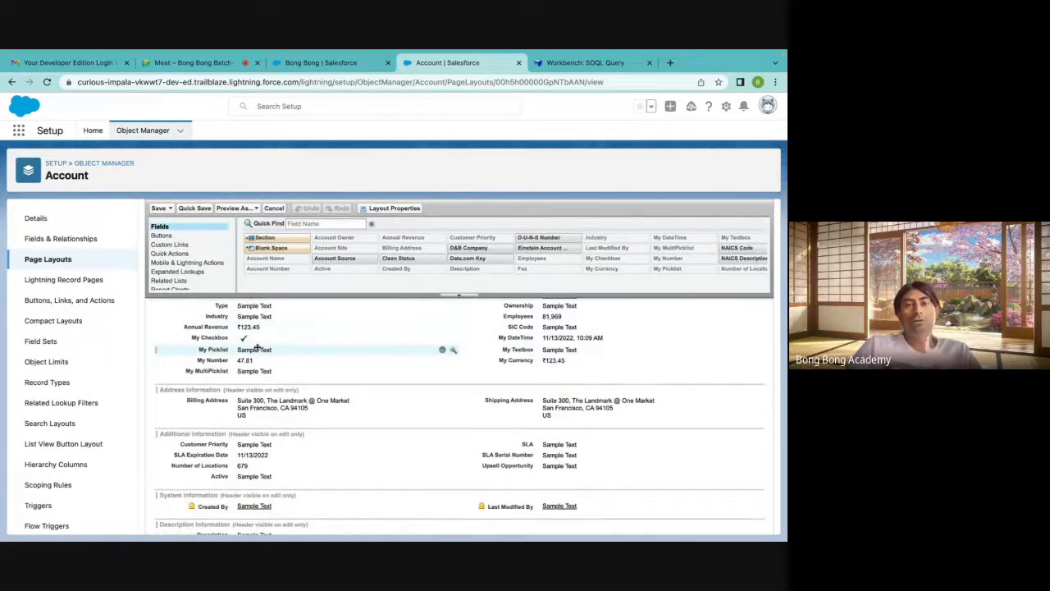
click(336, 63)
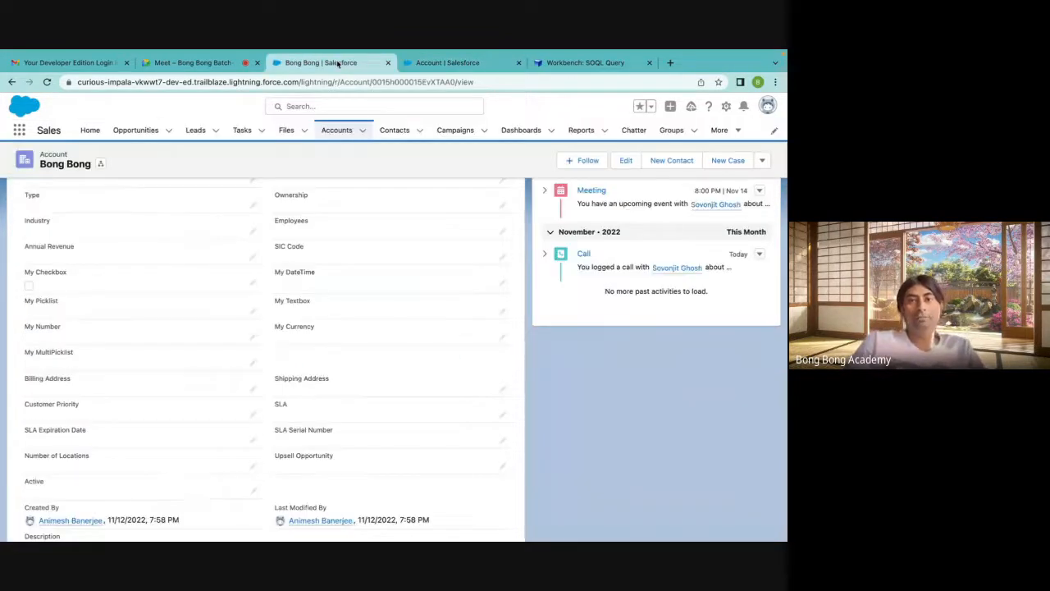
click(362, 129)
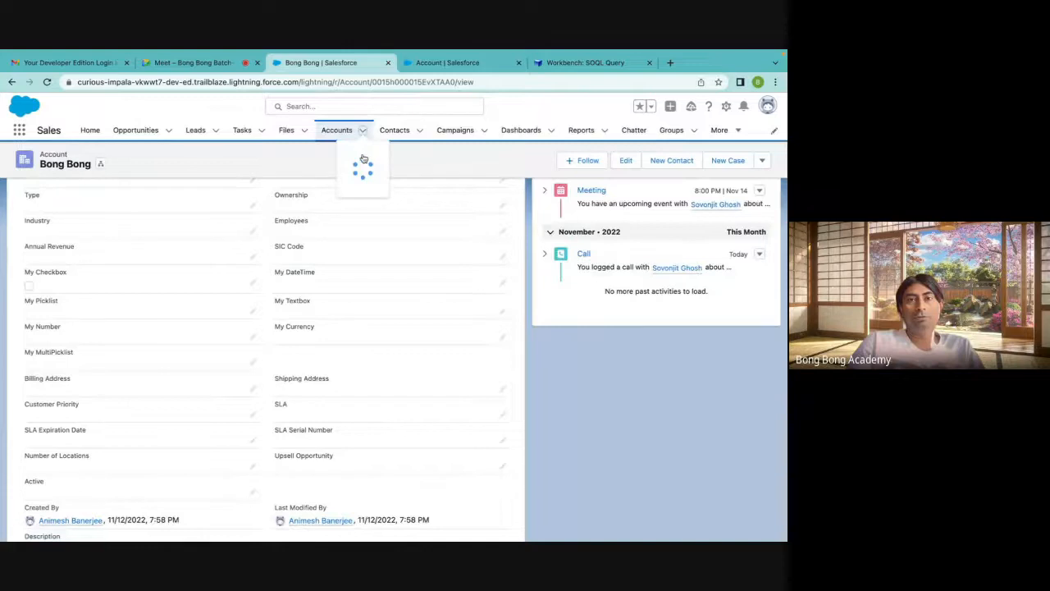
Step: Start a new account and set My Picklist to Value1
click(360, 156)
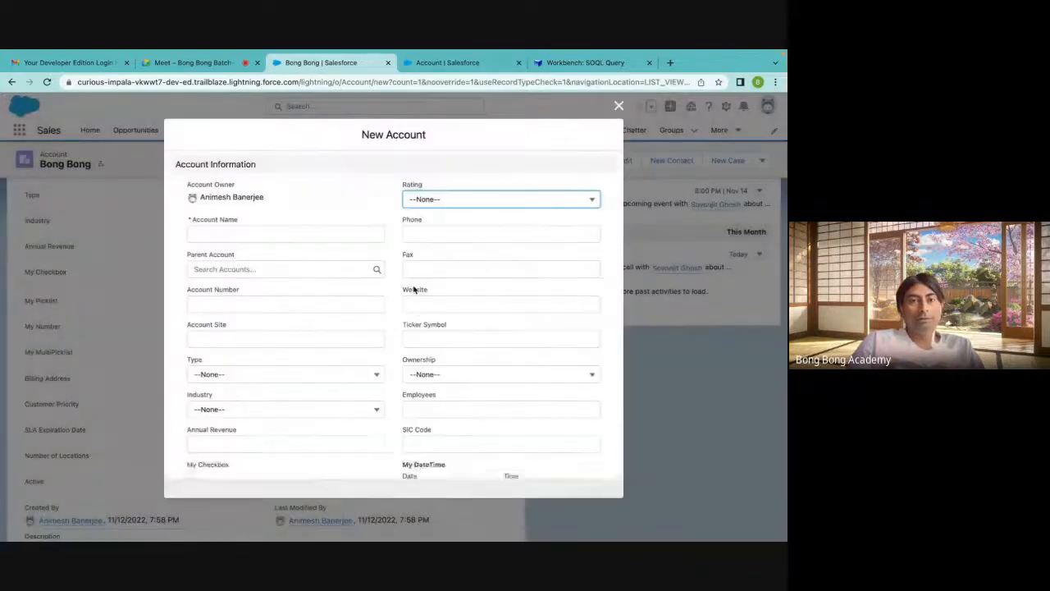
scroll(413, 288, down, 3)
scroll(349, 314, down, 3)
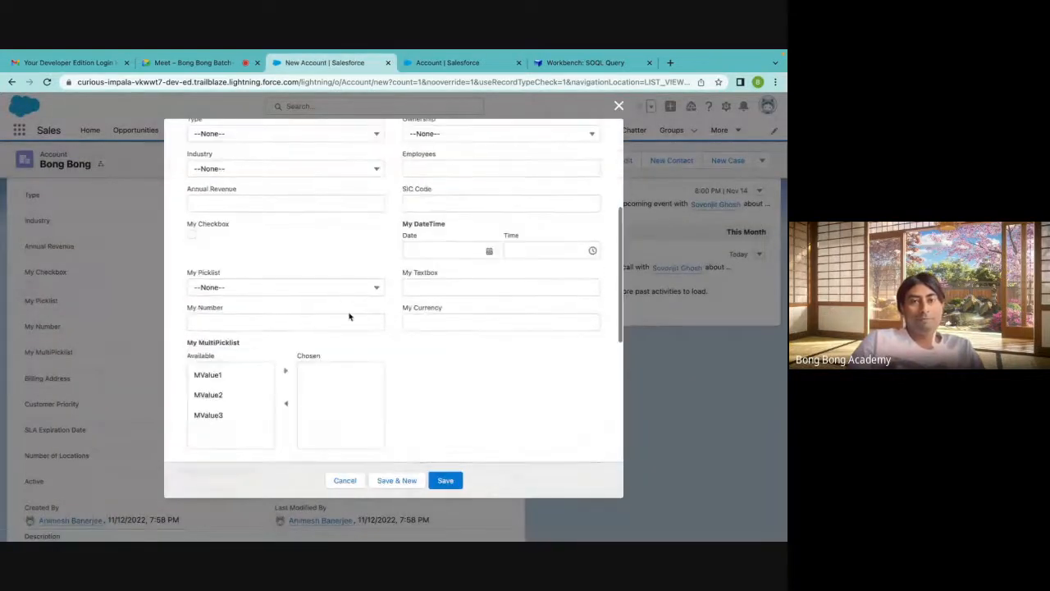
scroll(260, 286, down, 1)
click(255, 279)
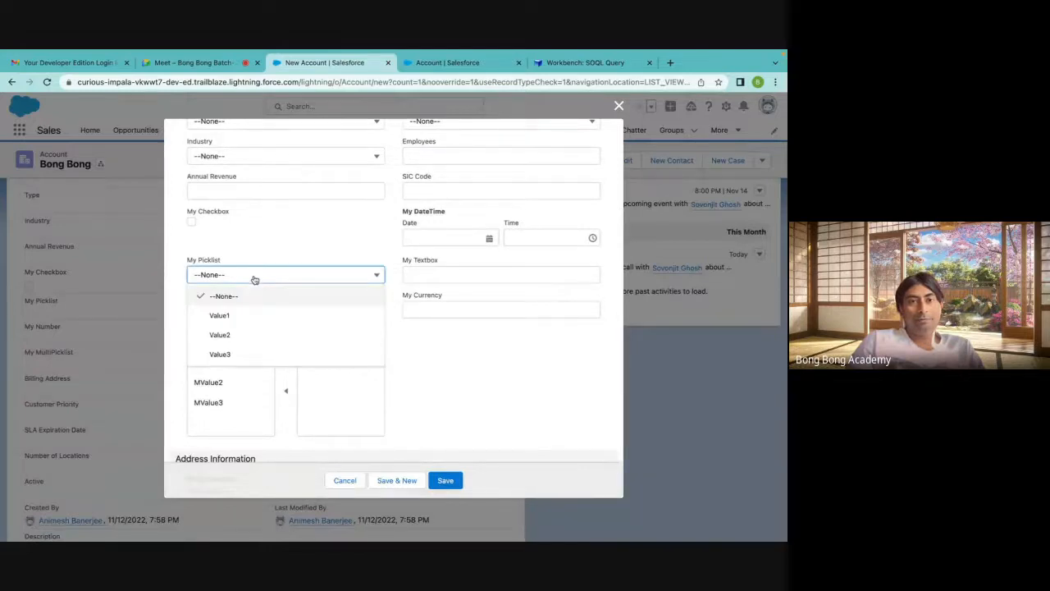
click(249, 322)
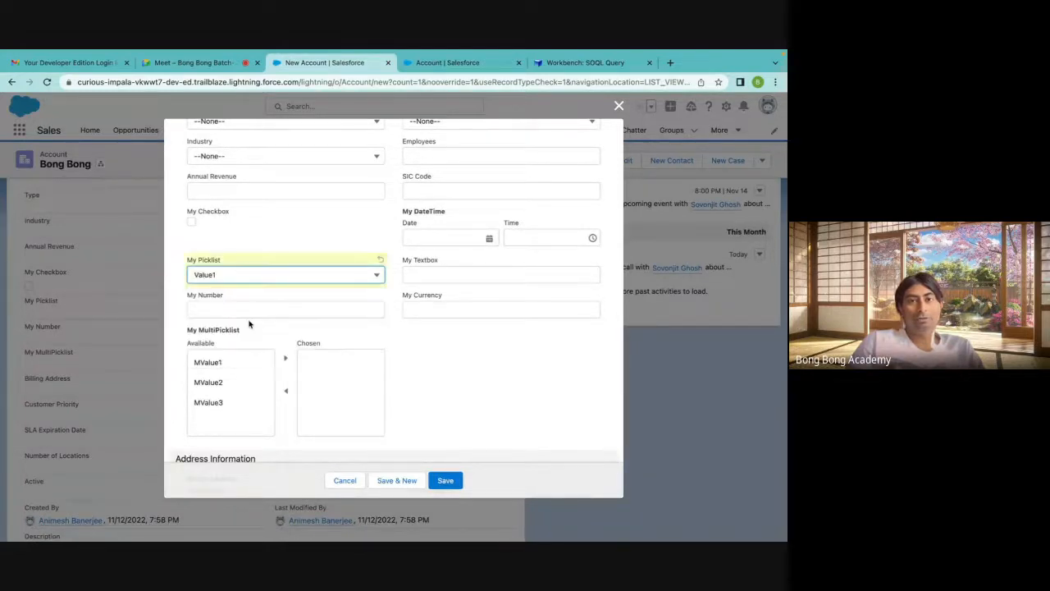
Step: Fill My Textbox with 'sdjkhfakj124124kf', My DateTime with November 30, 2022, and My Currency with 566
click(442, 274)
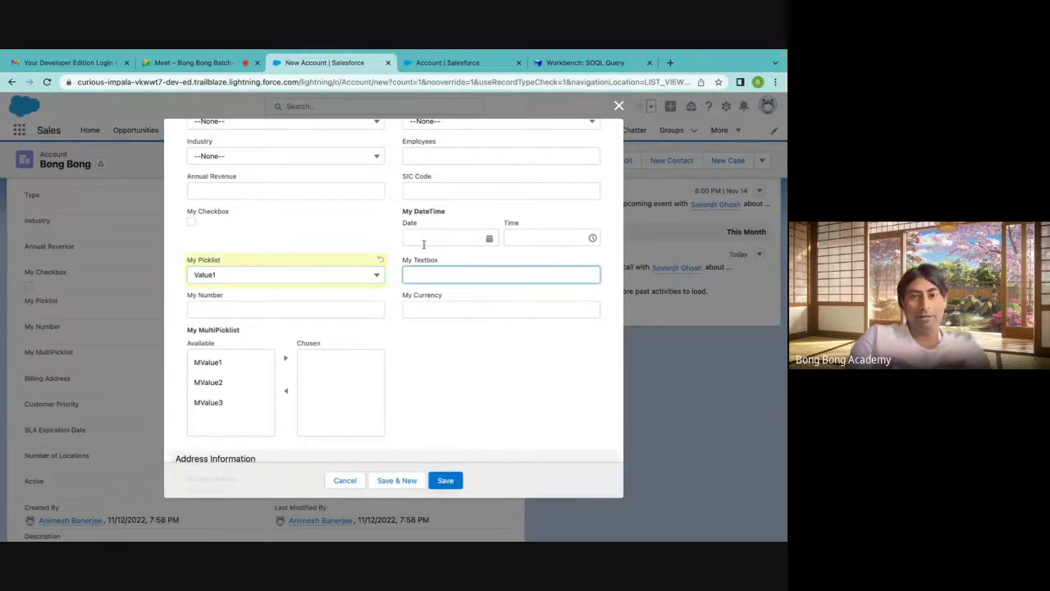
text(sdjkhfakj124124kfnlkn)
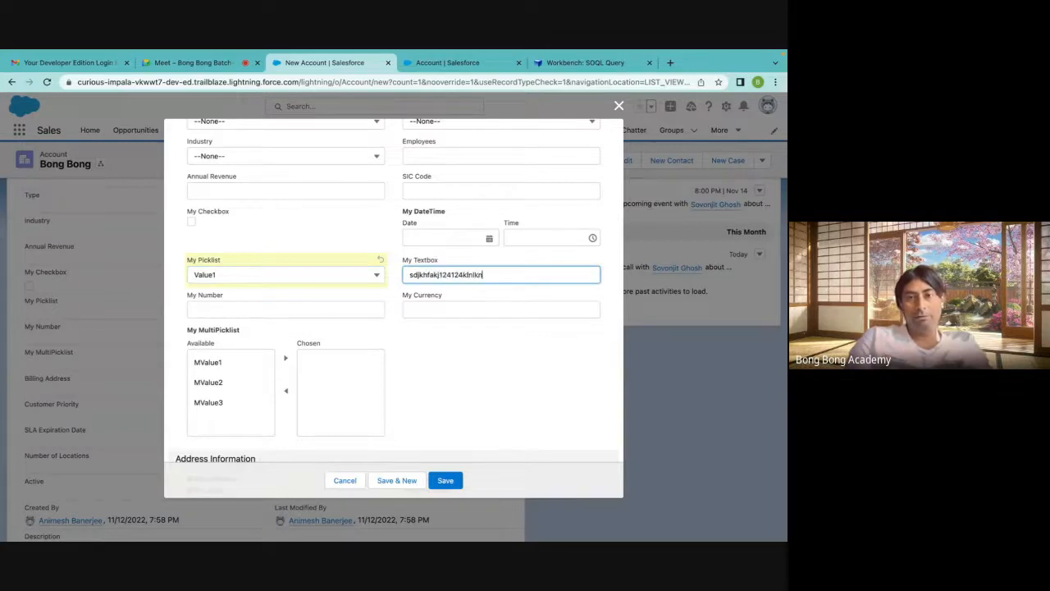
click(438, 238)
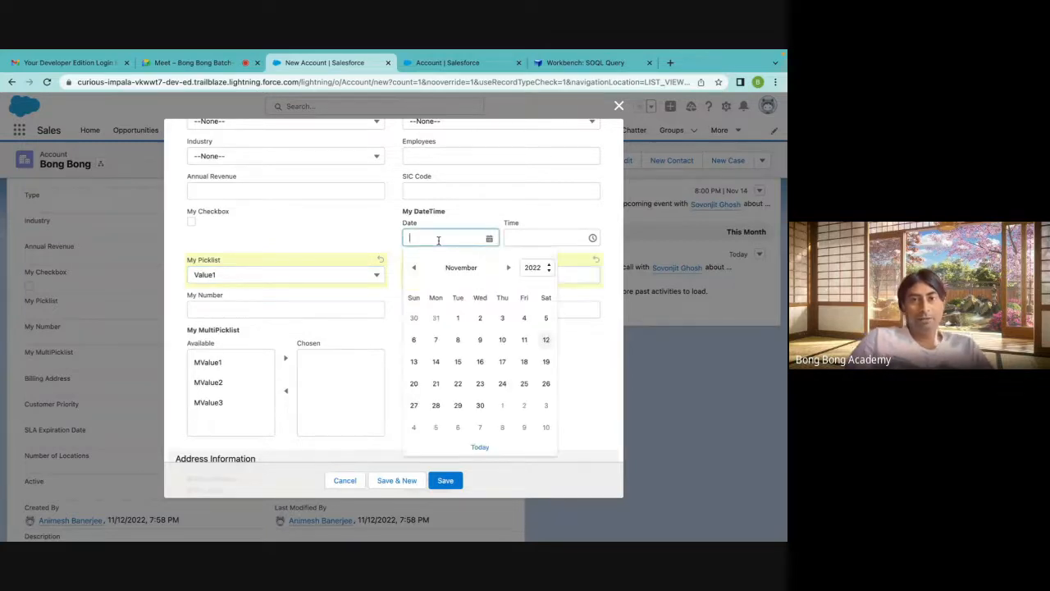
click(480, 405)
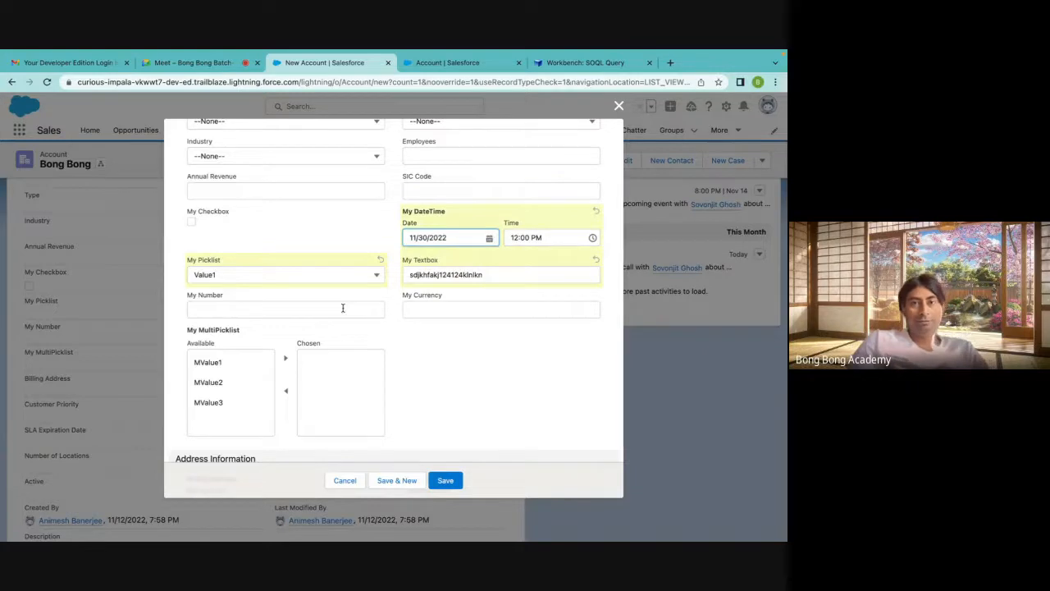
click(429, 309)
text(566)
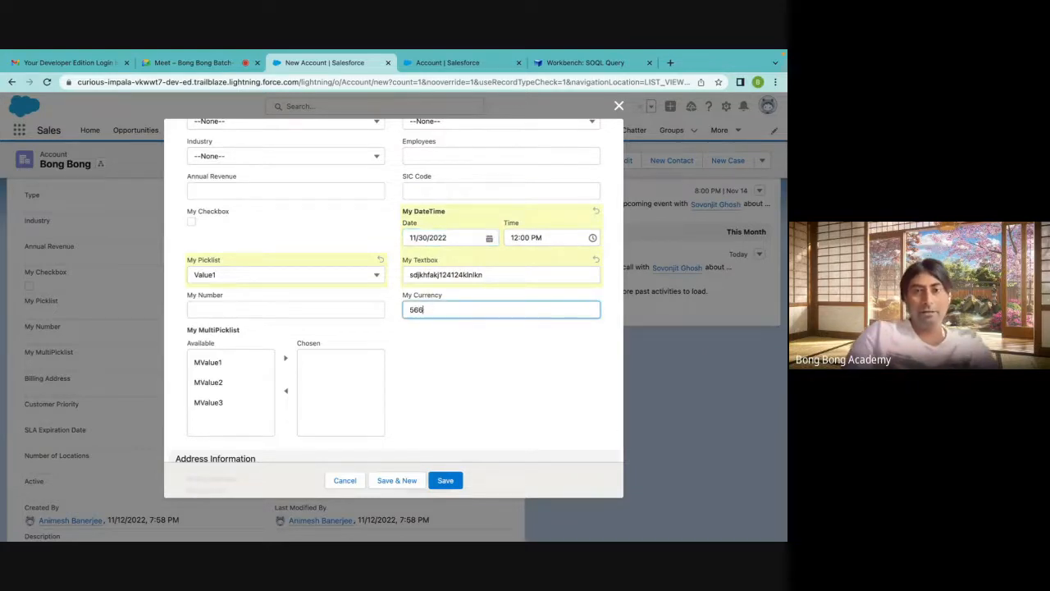
click(430, 340)
click(413, 309)
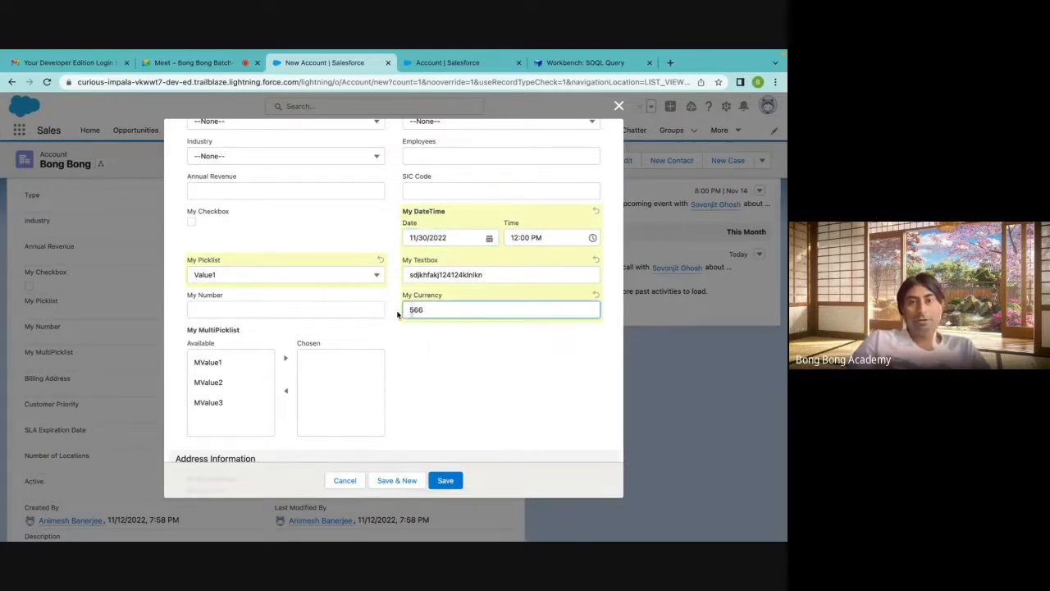
Step: Enter 89,124.88 in My Number, tick My Checkbox, and choose MValue1 and MValue3
click(315, 313)
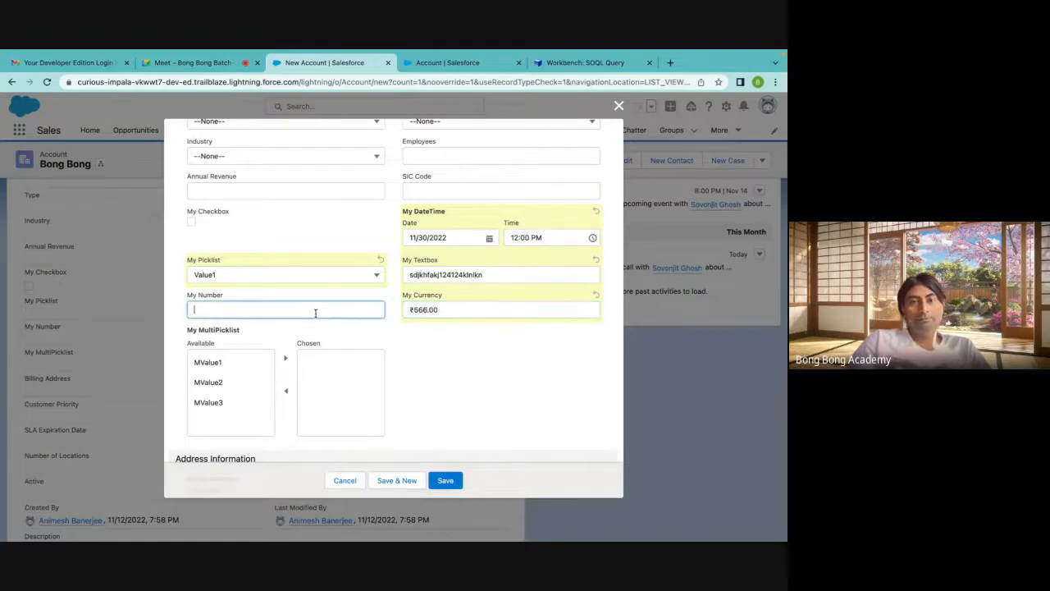
text(89,124)
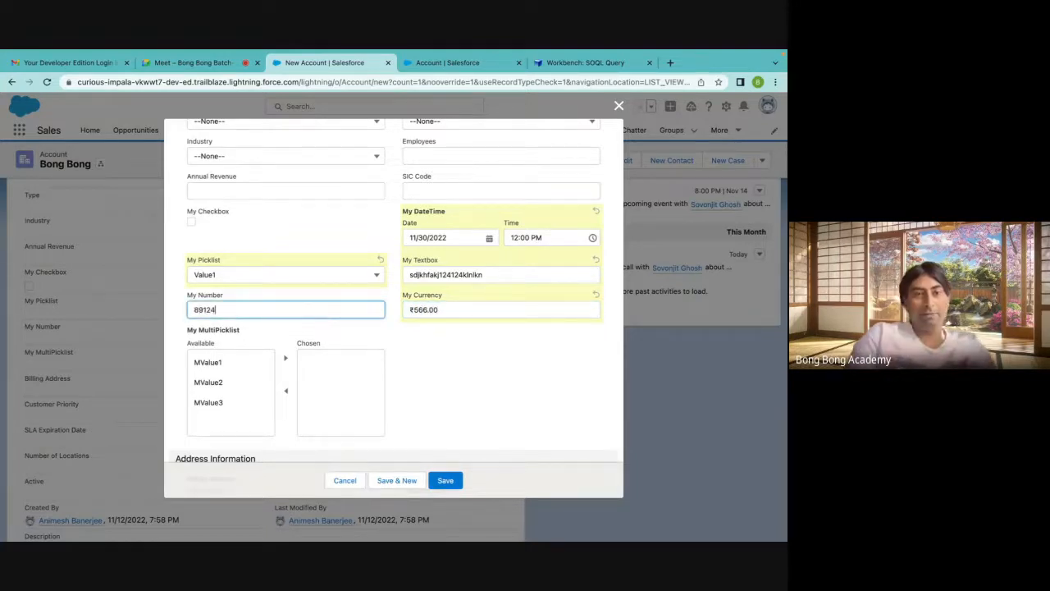
text(.8828)
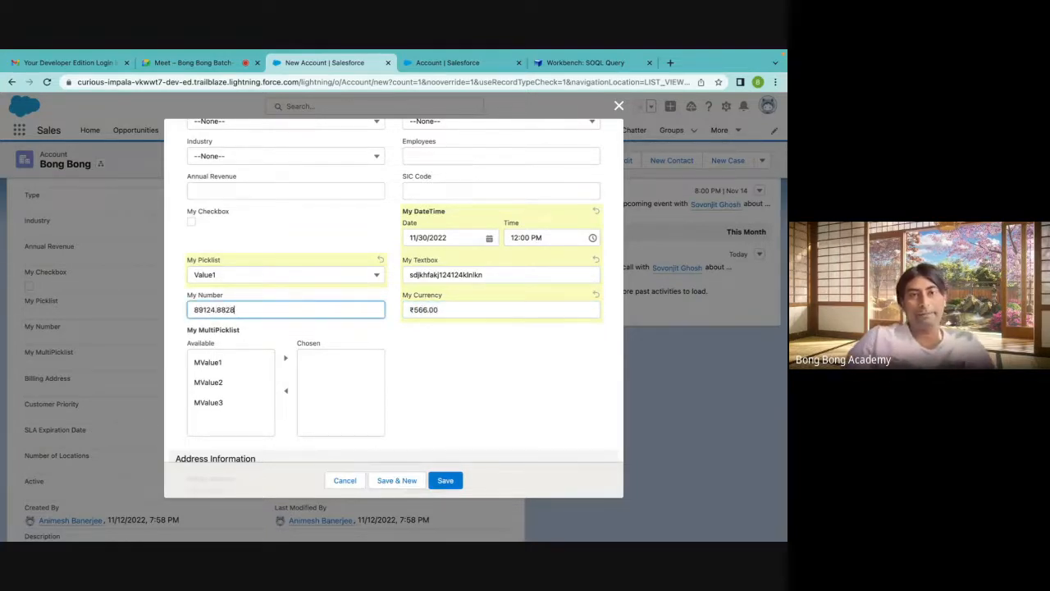
click(435, 376)
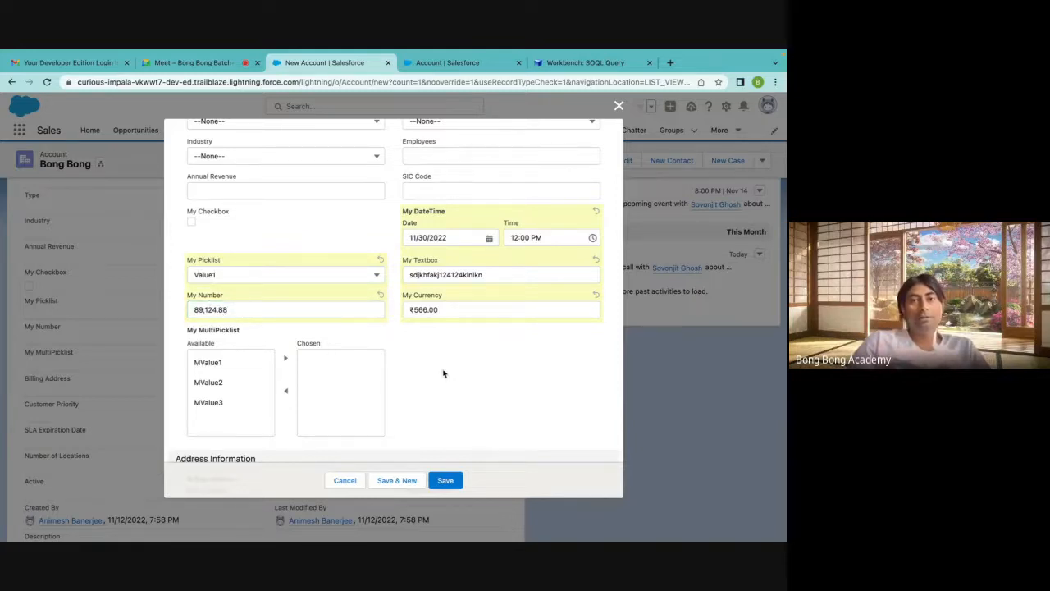
click(191, 222)
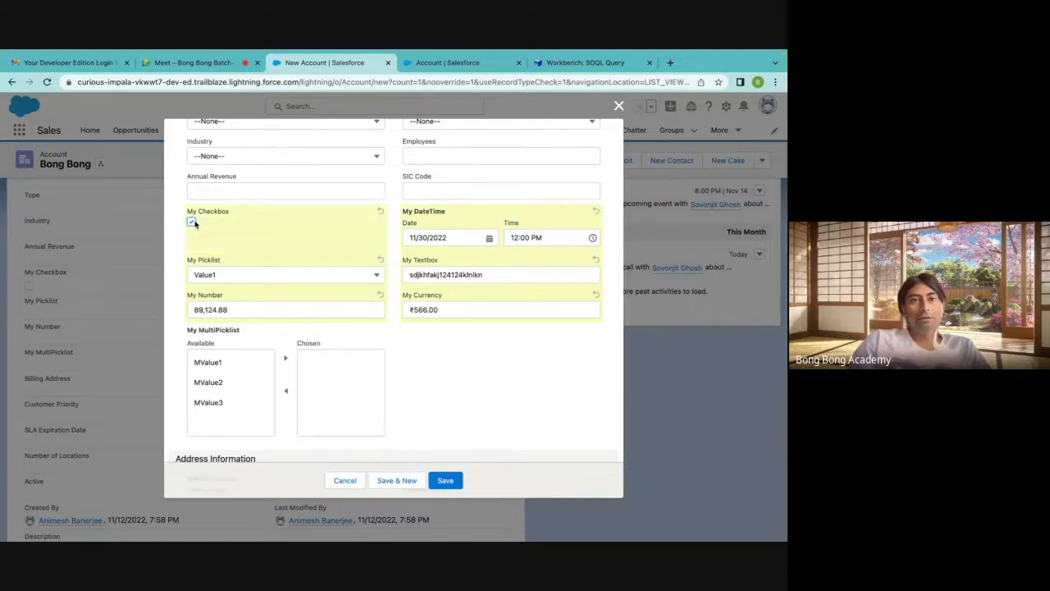
click(259, 363)
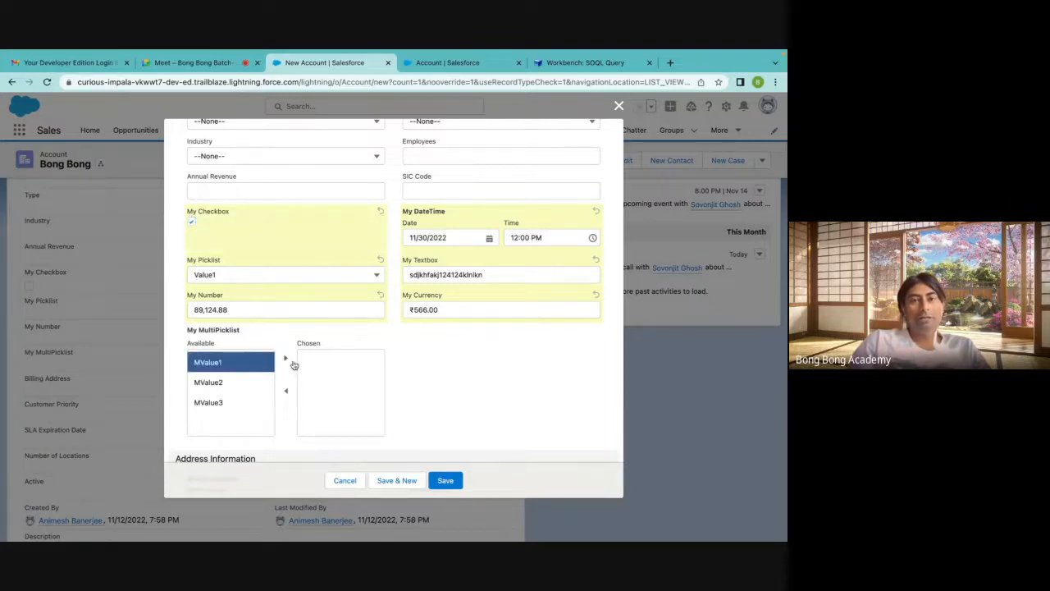
click(285, 358)
click(241, 383)
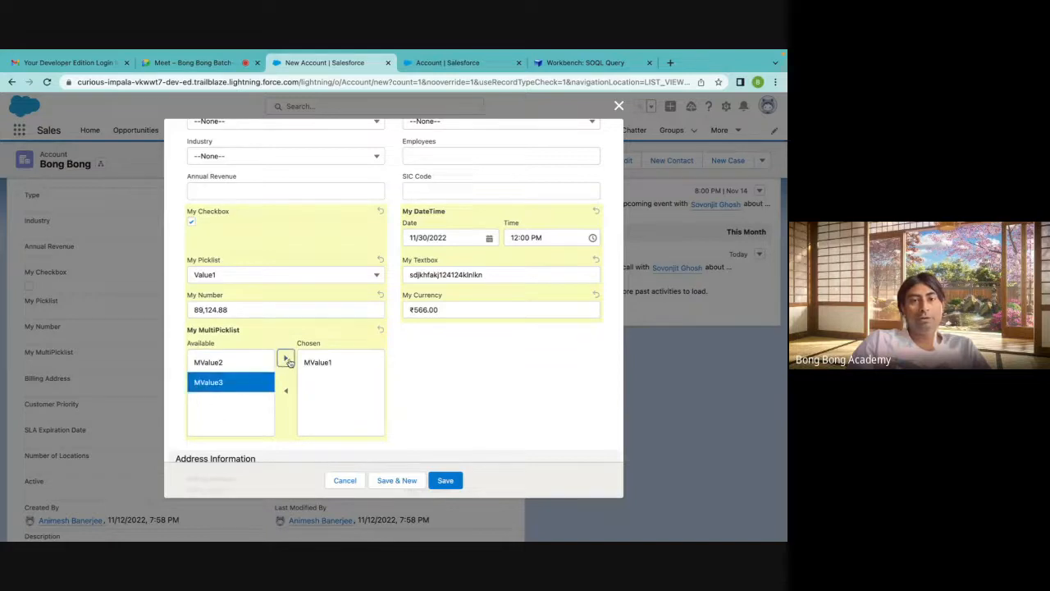
click(286, 359)
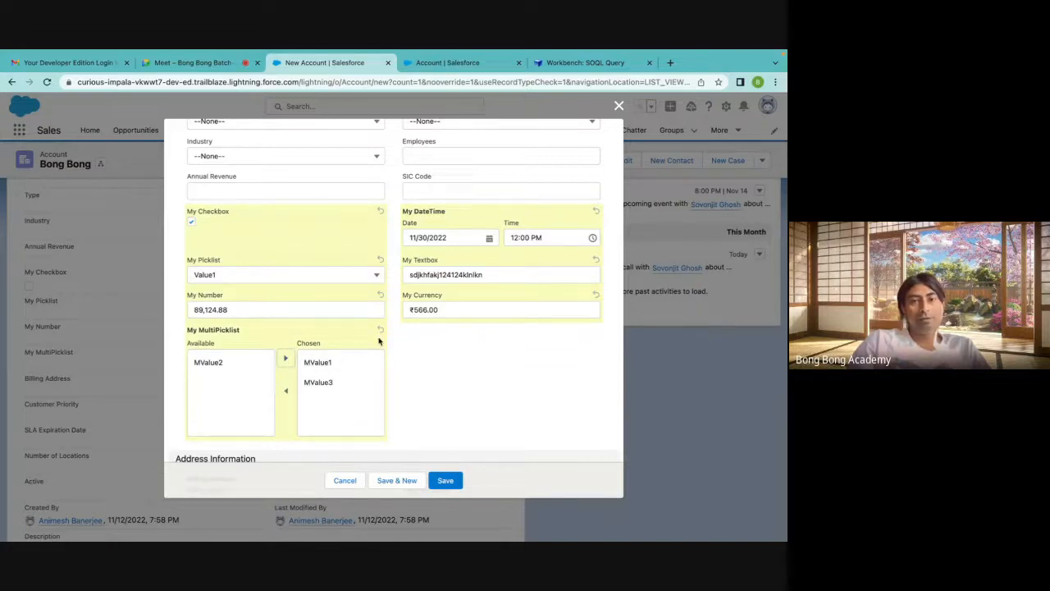
Step: Keep Value1 in My Picklist, name the account 'Field Test', and save it
click(278, 276)
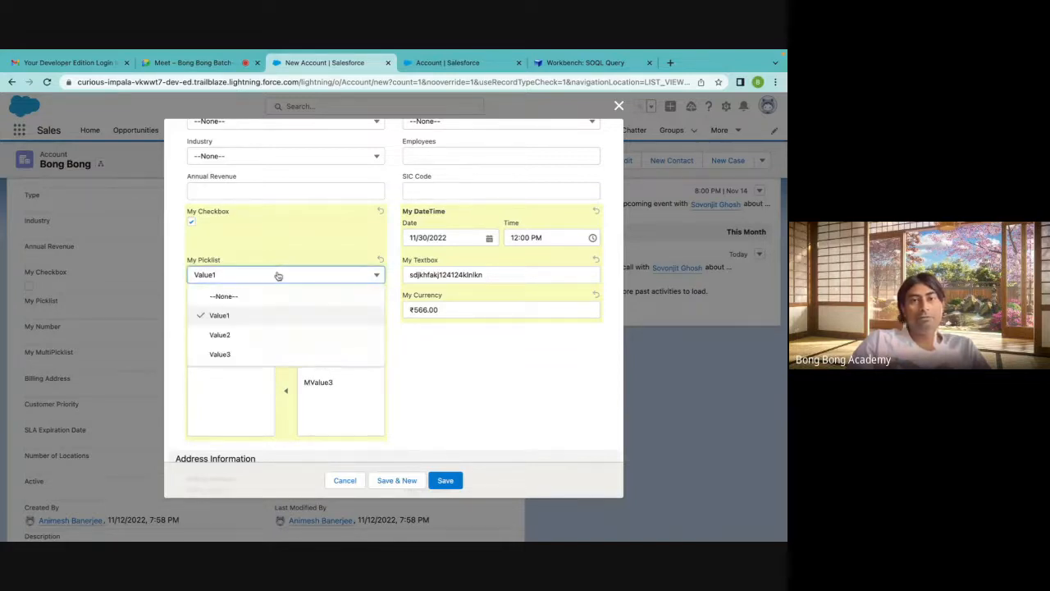
click(276, 275)
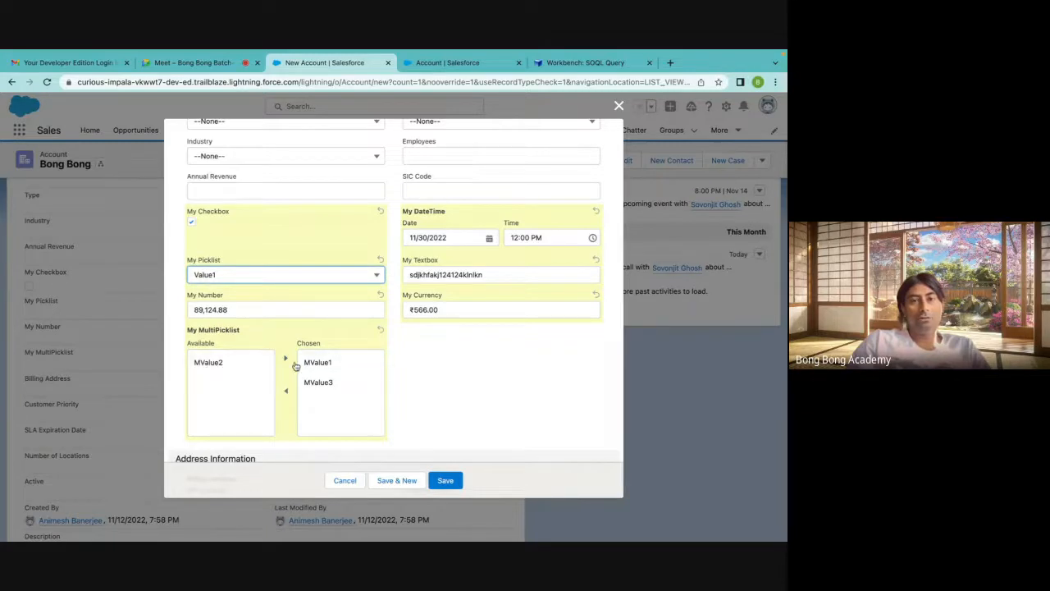
scroll(337, 381, down, 2)
scroll(410, 386, up, 10)
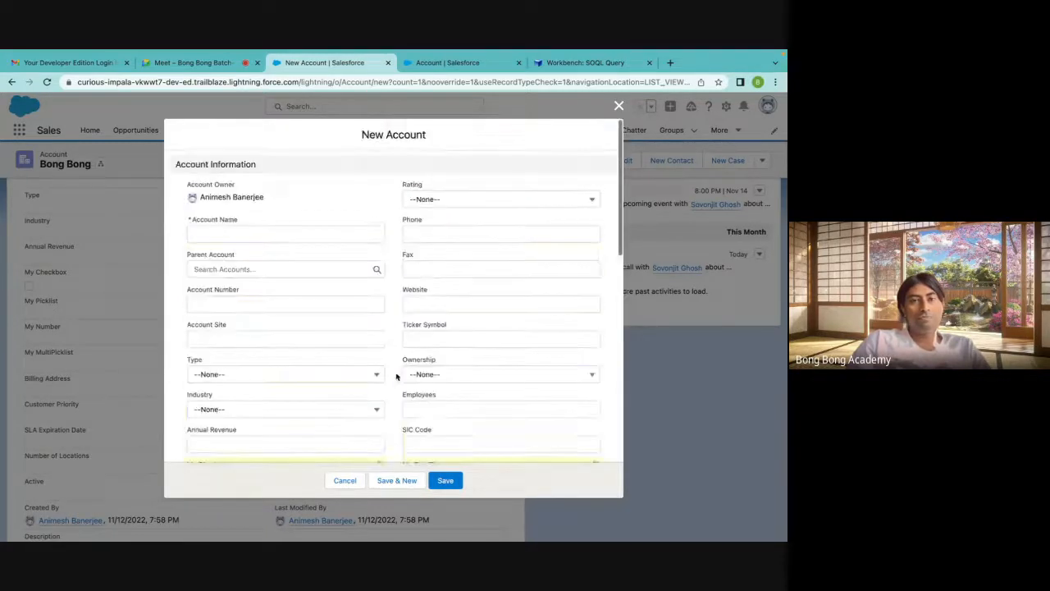
click(220, 234)
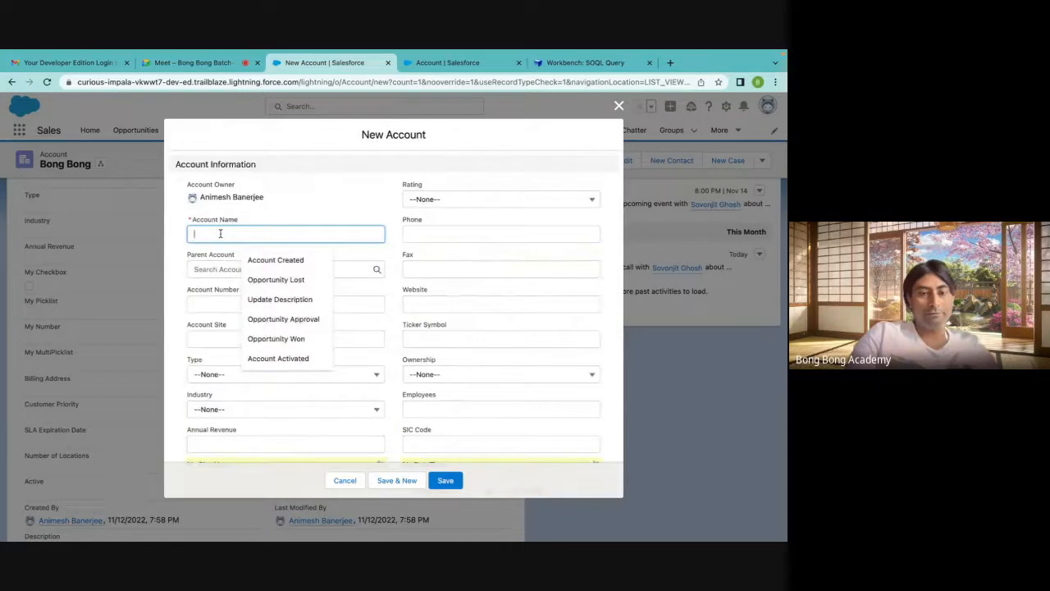
text(F)
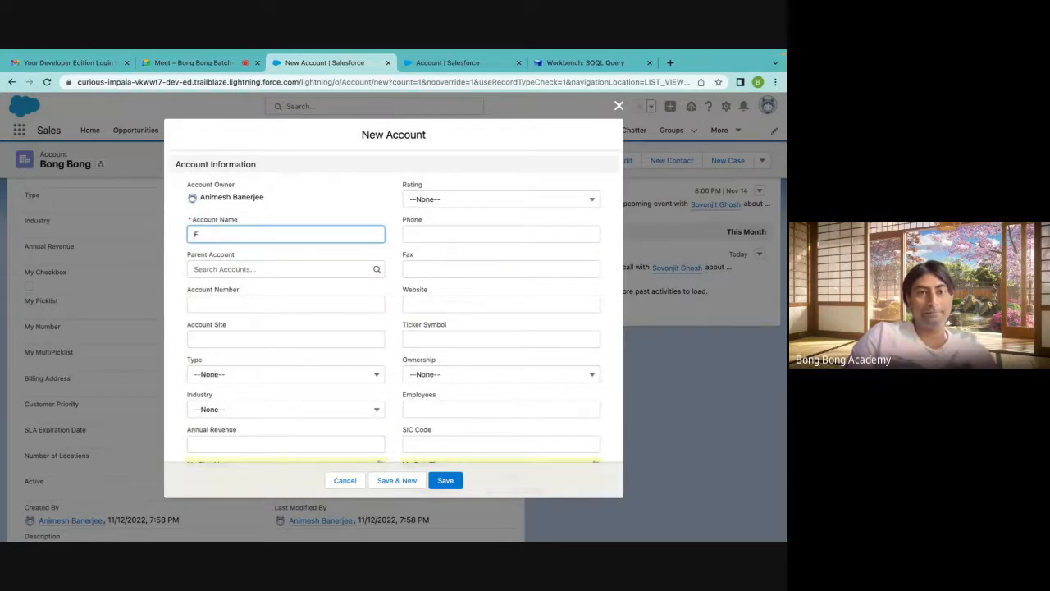
text(ield Test)
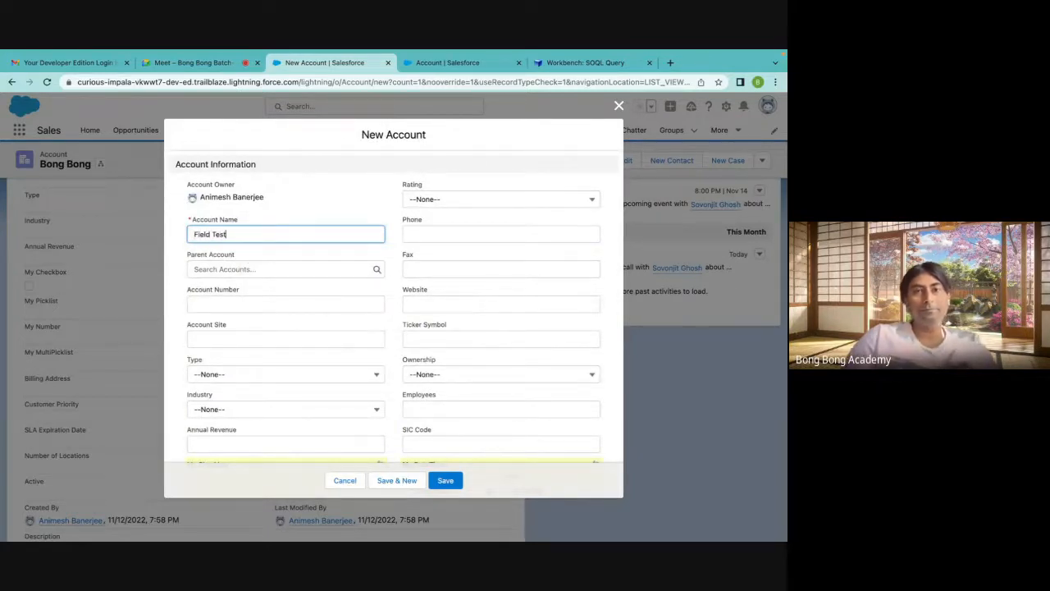
click(450, 483)
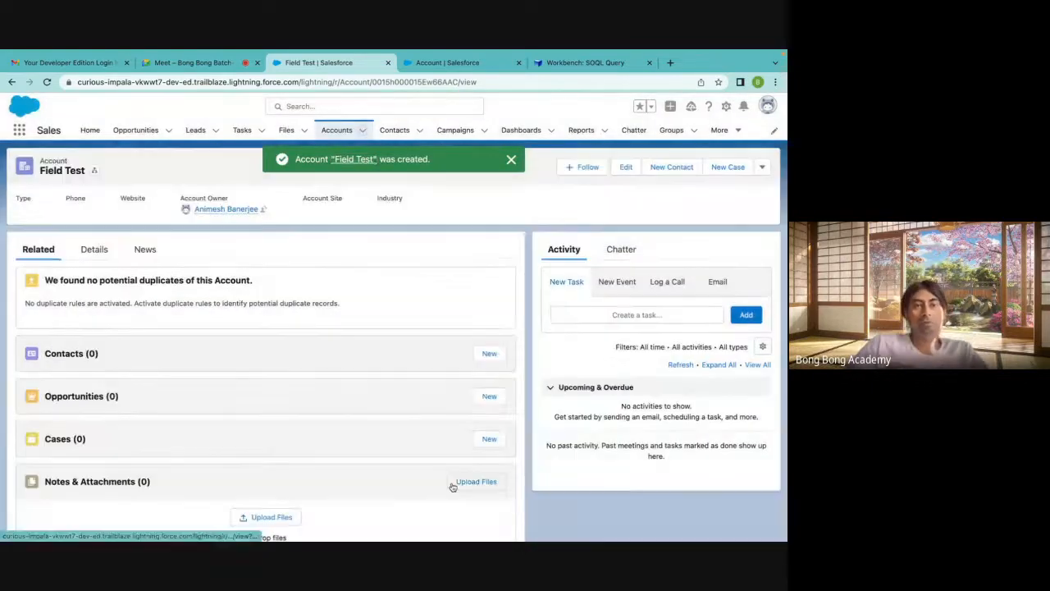
Step: Review the Field Test account's saved Details values, then return to the Account setup tab
click(94, 251)
scroll(243, 314, down, 2)
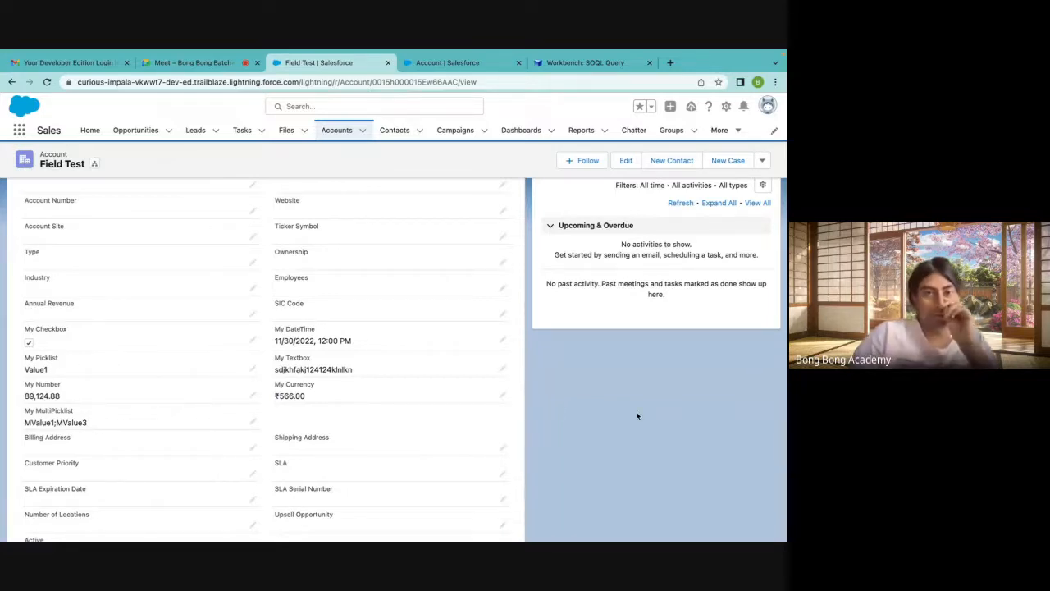
click(452, 64)
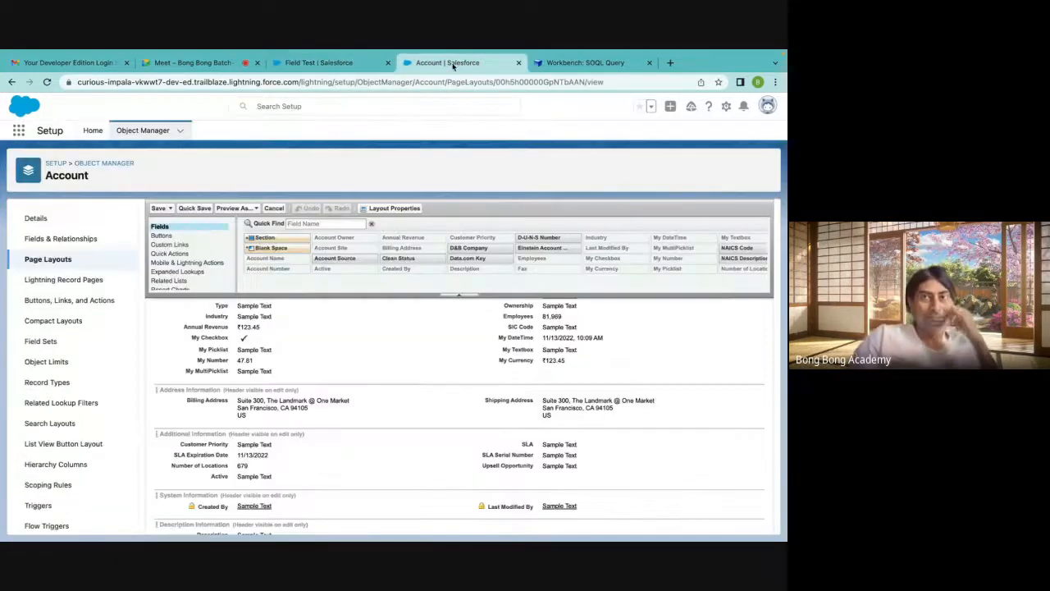
Step: Look through the Account object's Fields & Relationships list
click(66, 238)
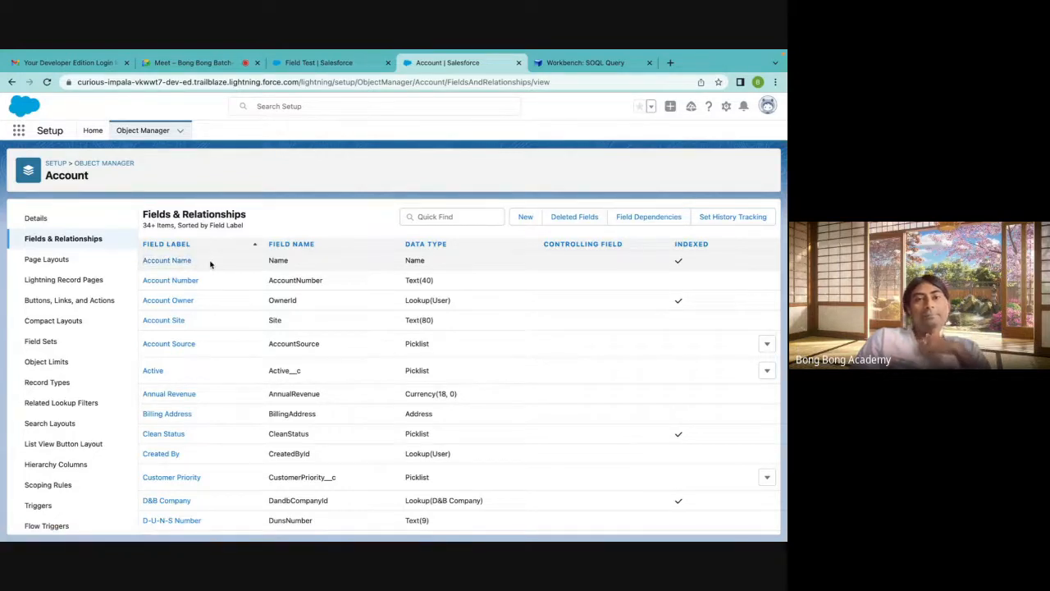
scroll(254, 345, down, 2)
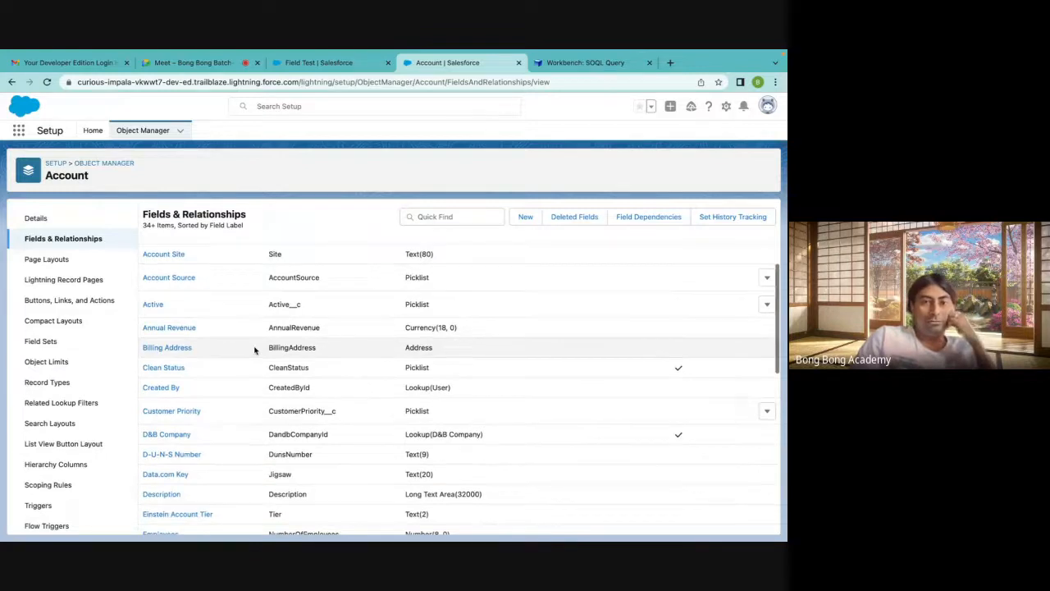
scroll(254, 350, down, 10)
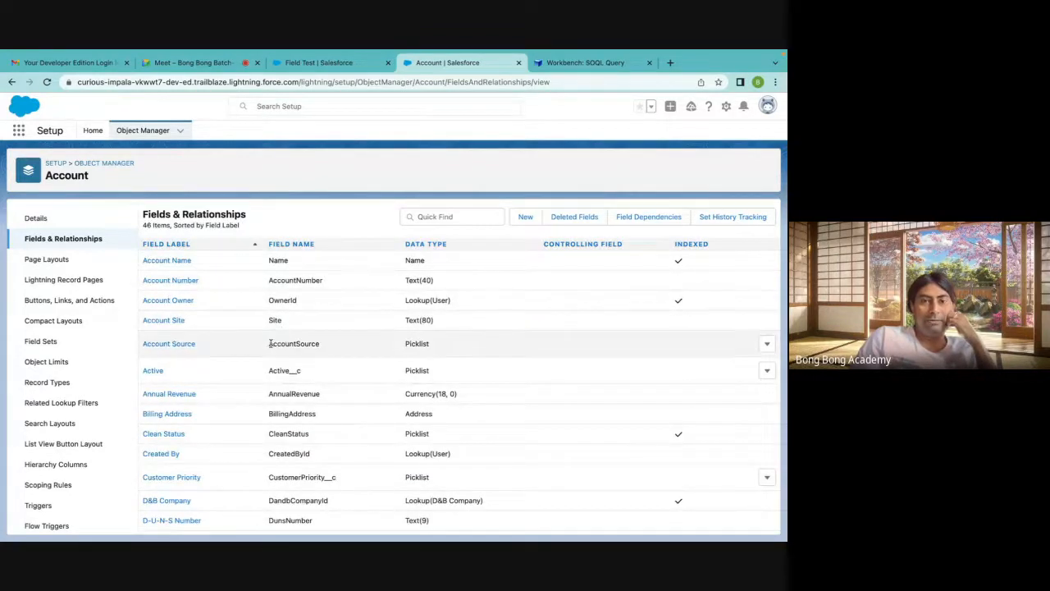
scroll(270, 344, down, 10)
Step: Search Object Manager for the Contact object and open its details
click(114, 163)
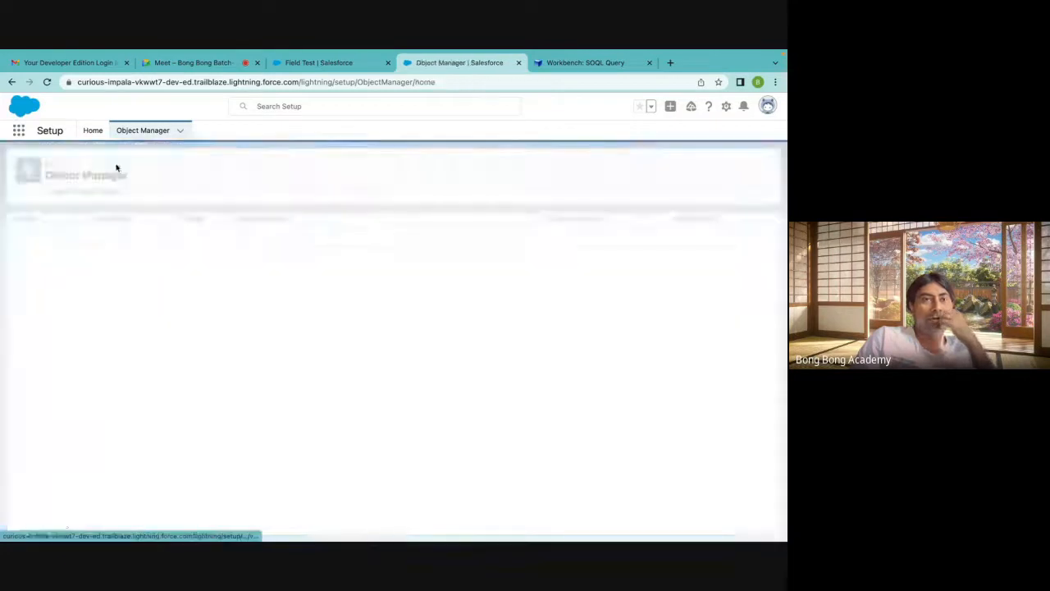
click(565, 166)
text(d)
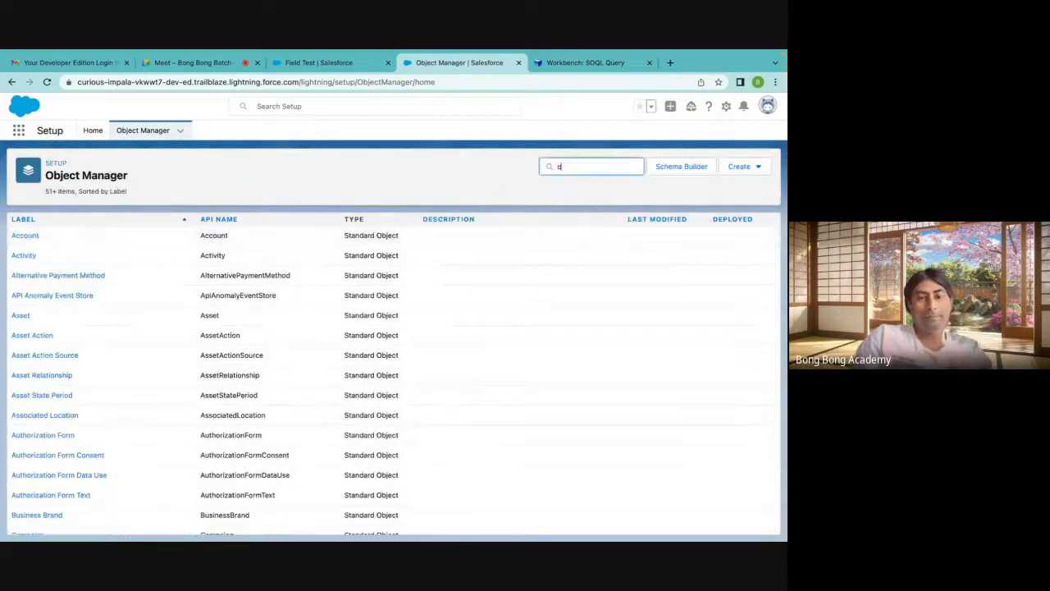
text(ontact)
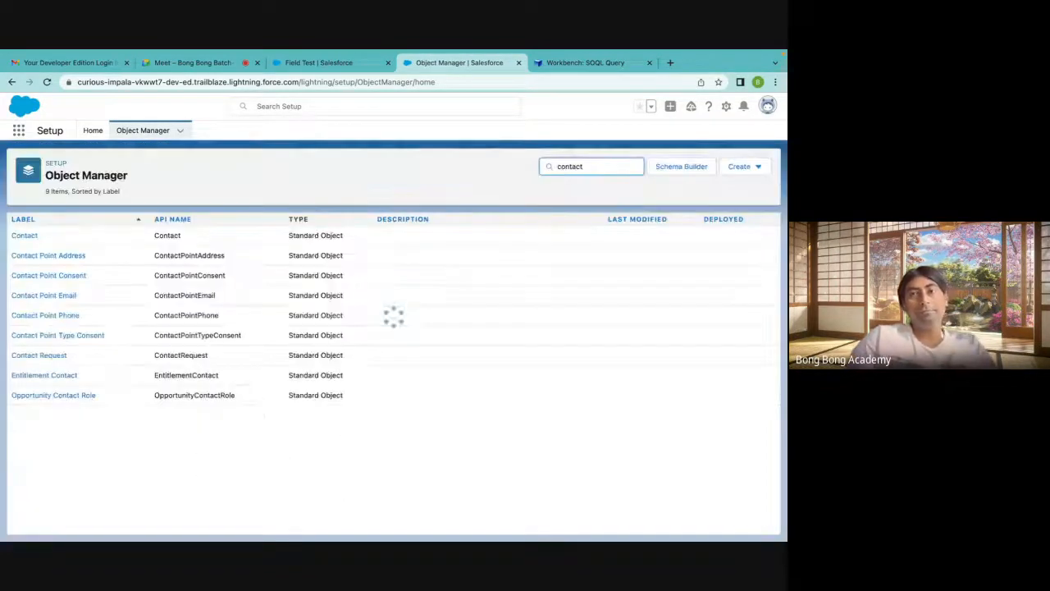
click(25, 235)
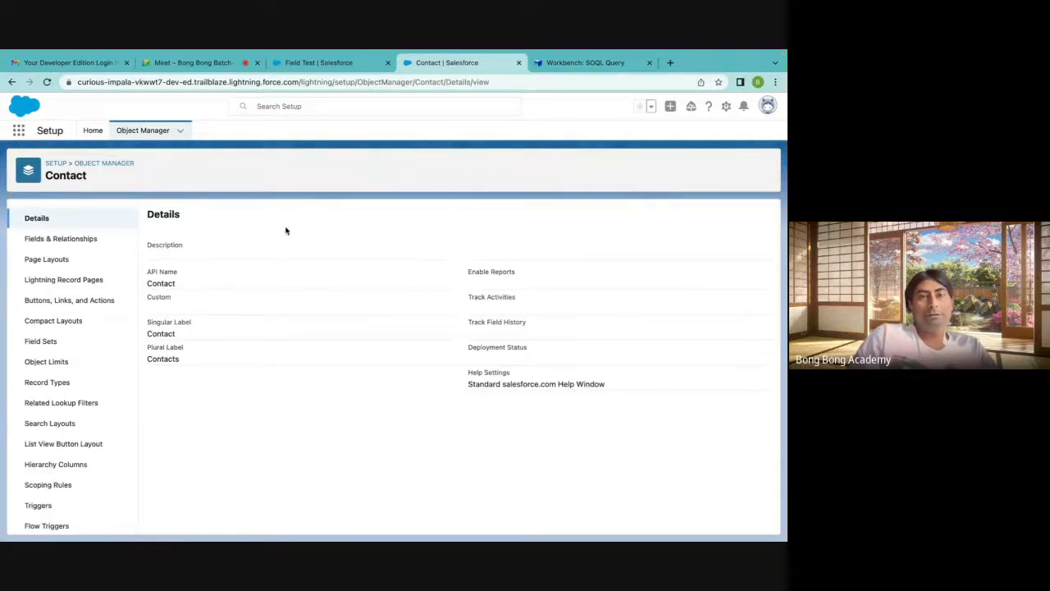
Step: Start defining a new custom object from Object Manager's Create menu
mouse_move(513, 50)
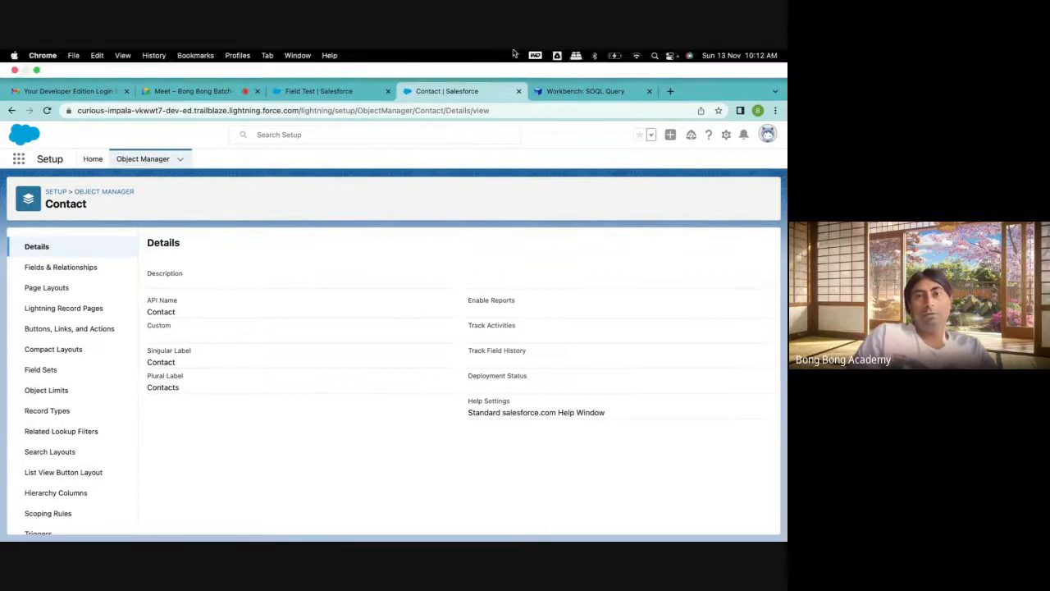
click(140, 132)
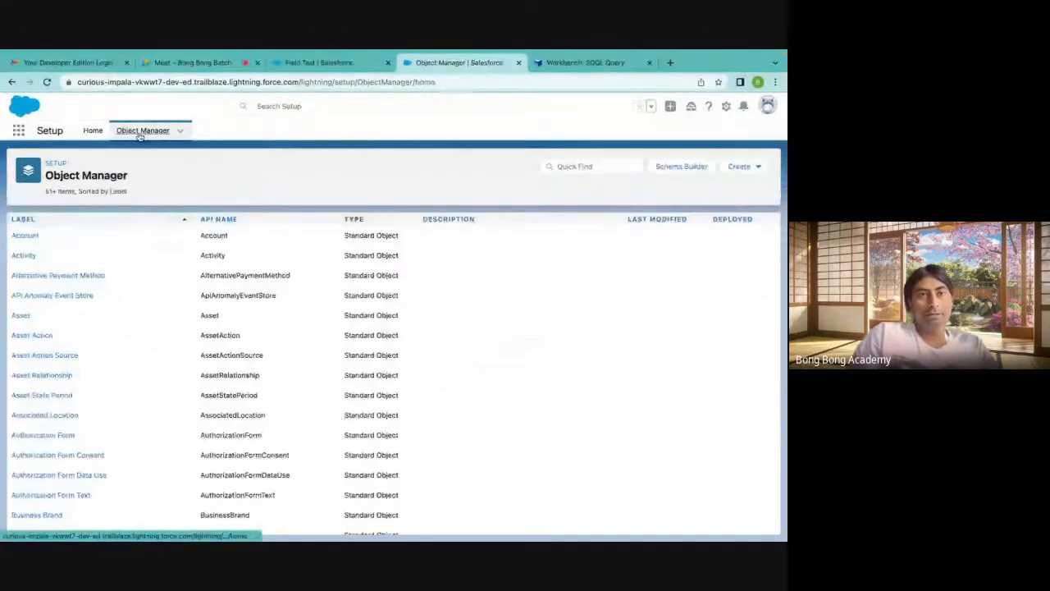
click(748, 168)
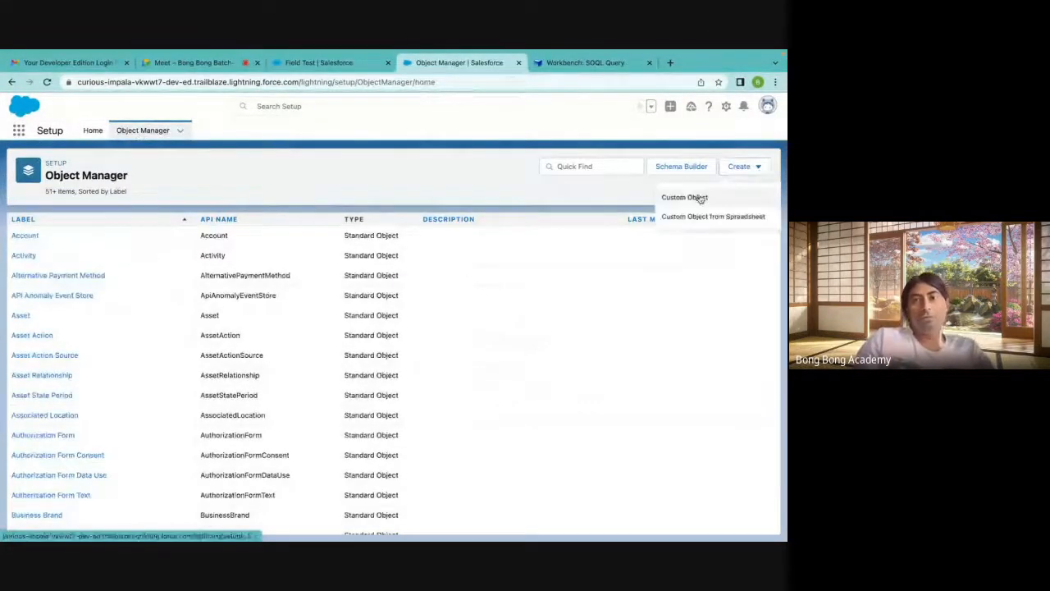
click(689, 198)
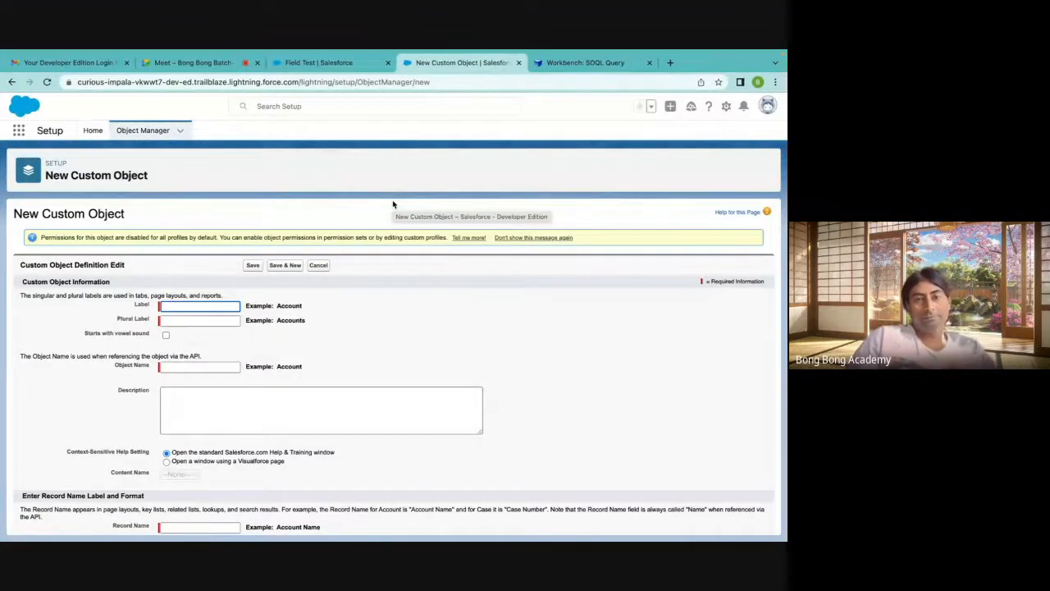
Step: Enter label Application and plural label Applications, review the options, and save
text(App)
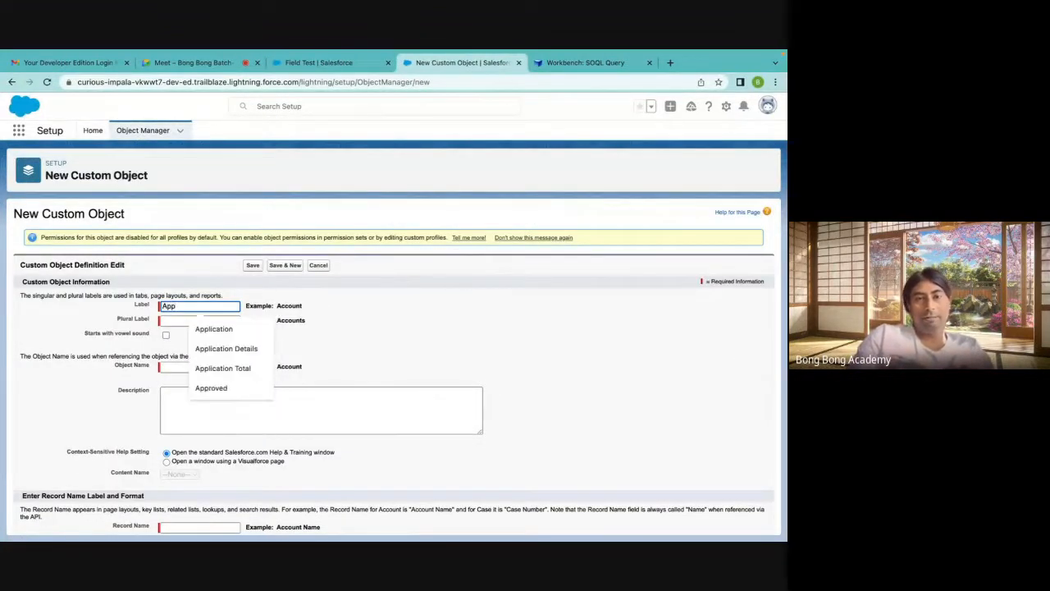
text(lication)
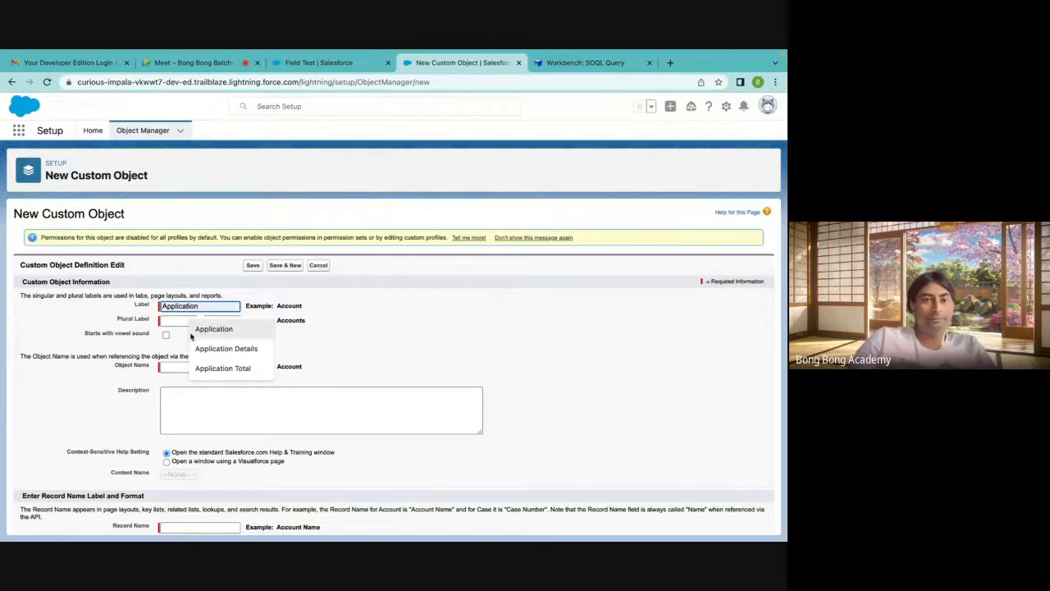
click(181, 321)
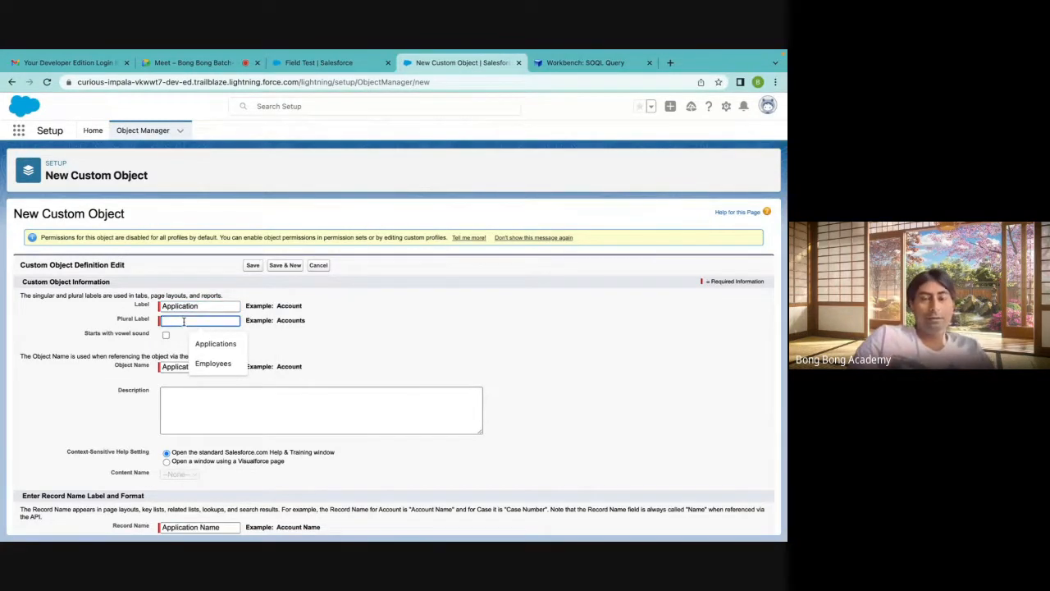
double_click(182, 308)
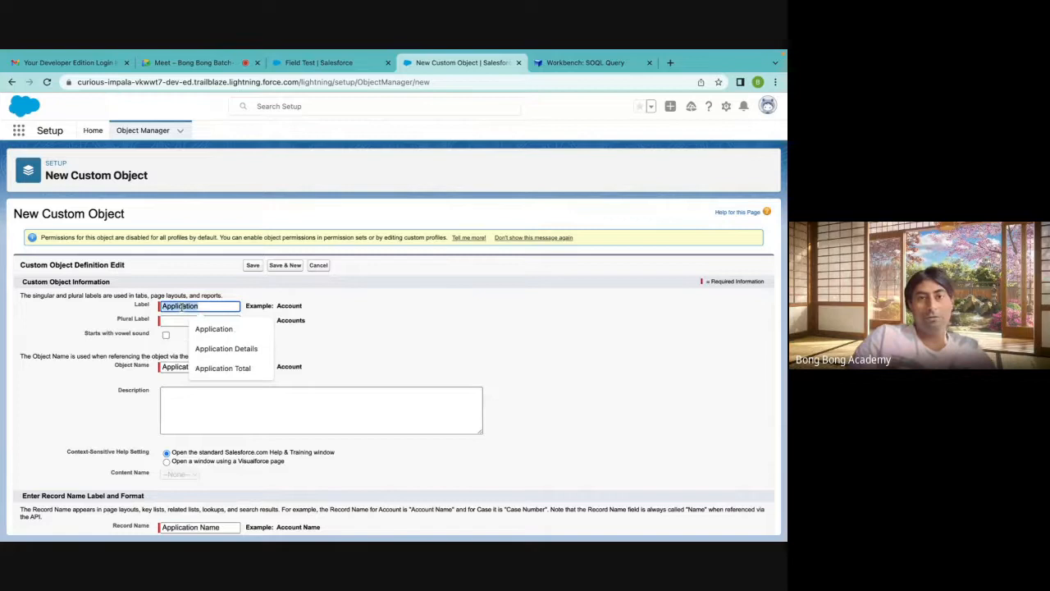
click(181, 320)
text(Applications)
click(381, 307)
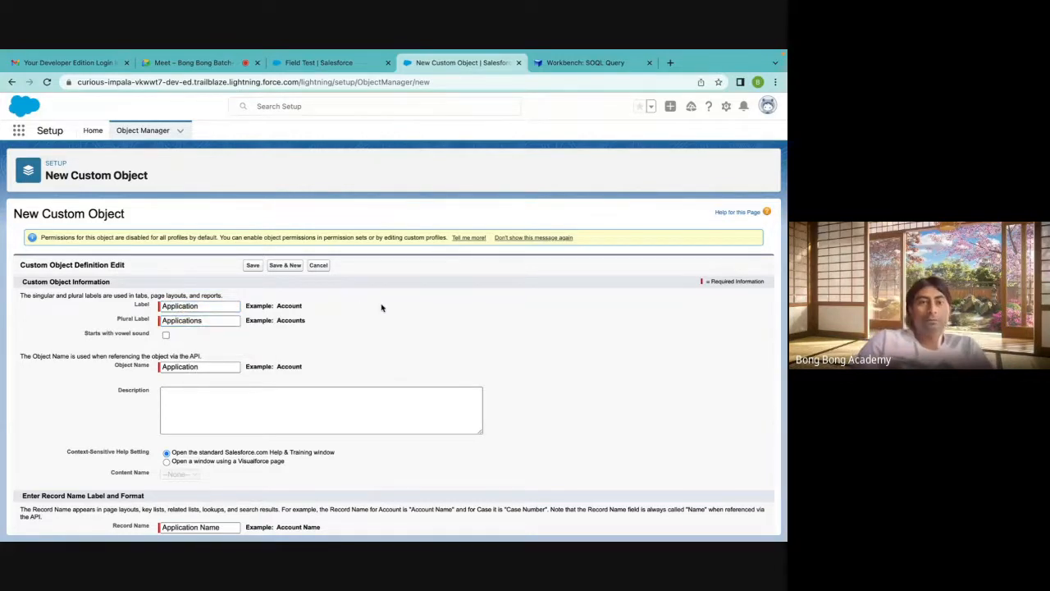
scroll(381, 307, down, 1)
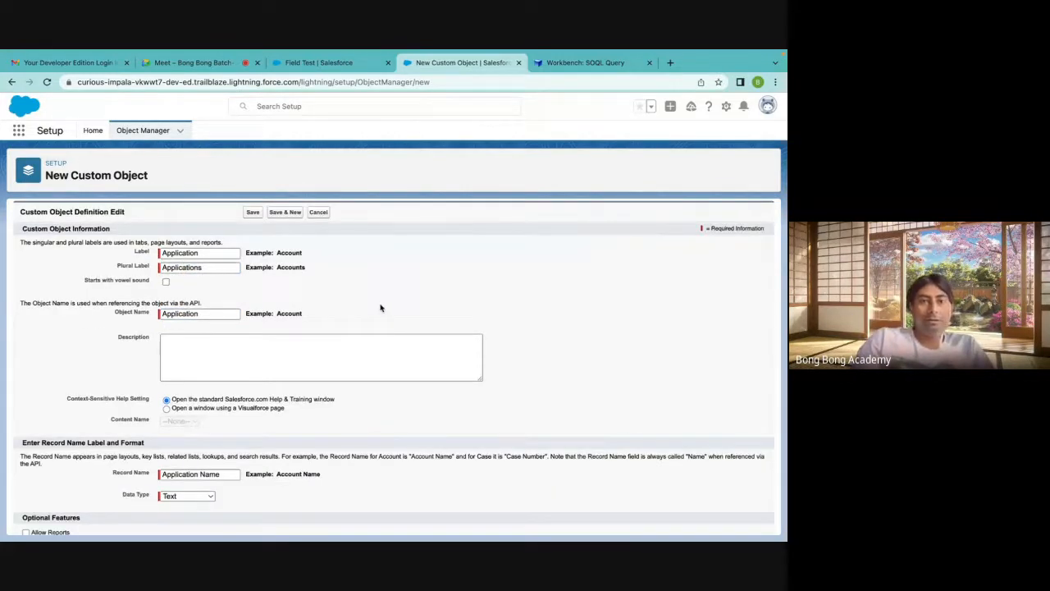
scroll(169, 330, down, 3)
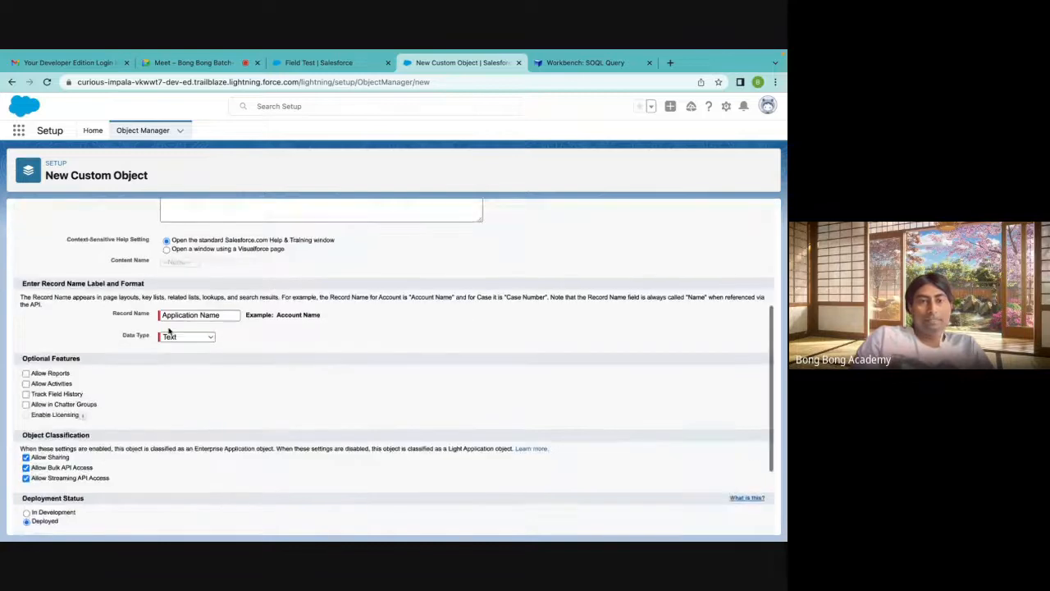
scroll(168, 330, down, 2)
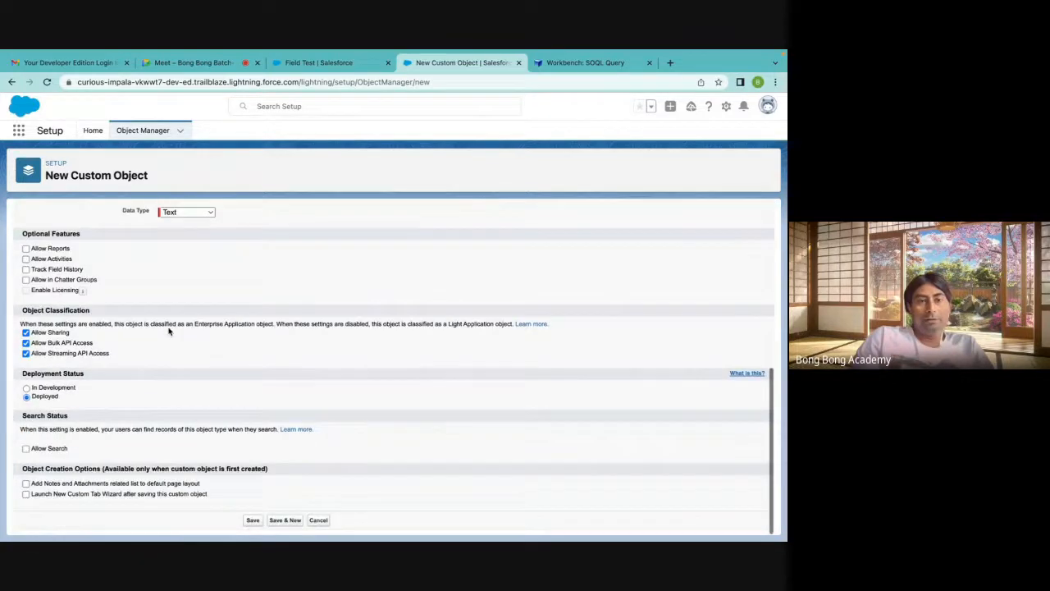
scroll(169, 331, up, 6)
click(252, 265)
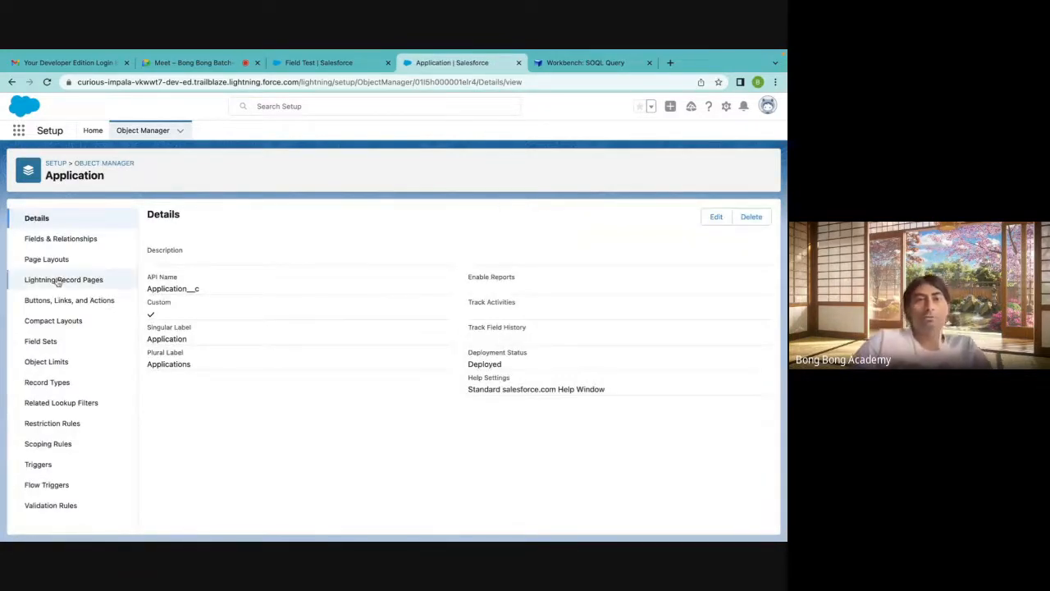
Step: Review the Application object's standard fields, then switch to Workbench's SOQL Query tab
click(41, 244)
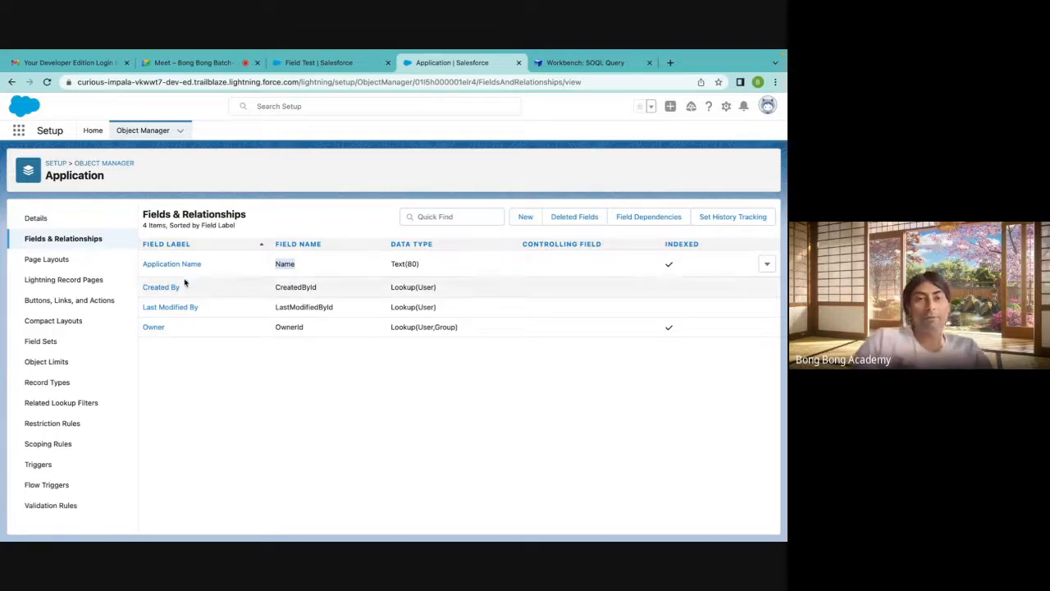
click(306, 388)
click(607, 64)
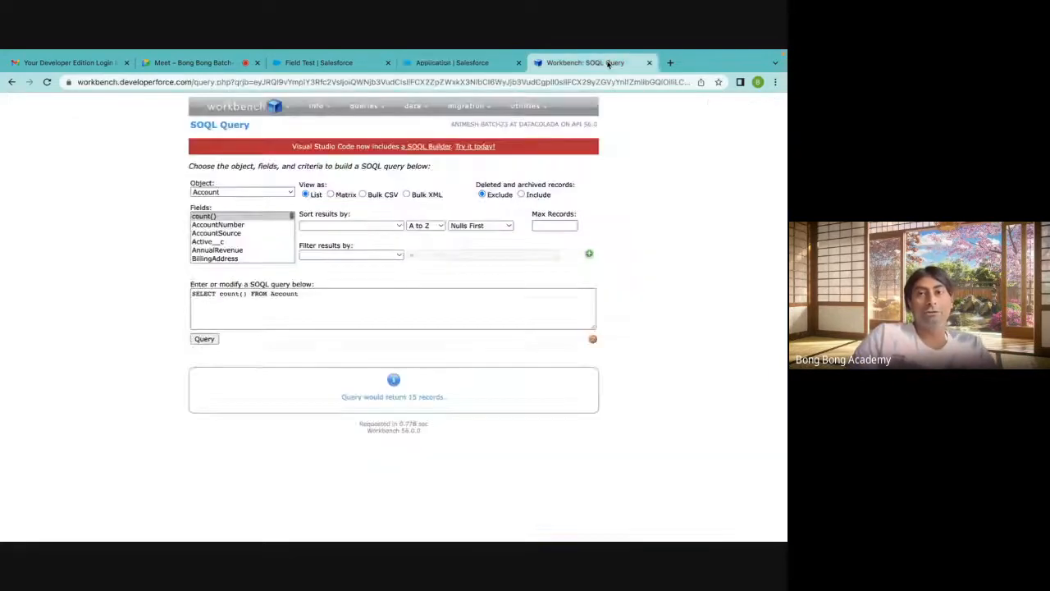
Step: Reopen Workbench in a fresh tab, accept its terms, and log in to the org
click(650, 63)
click(540, 63)
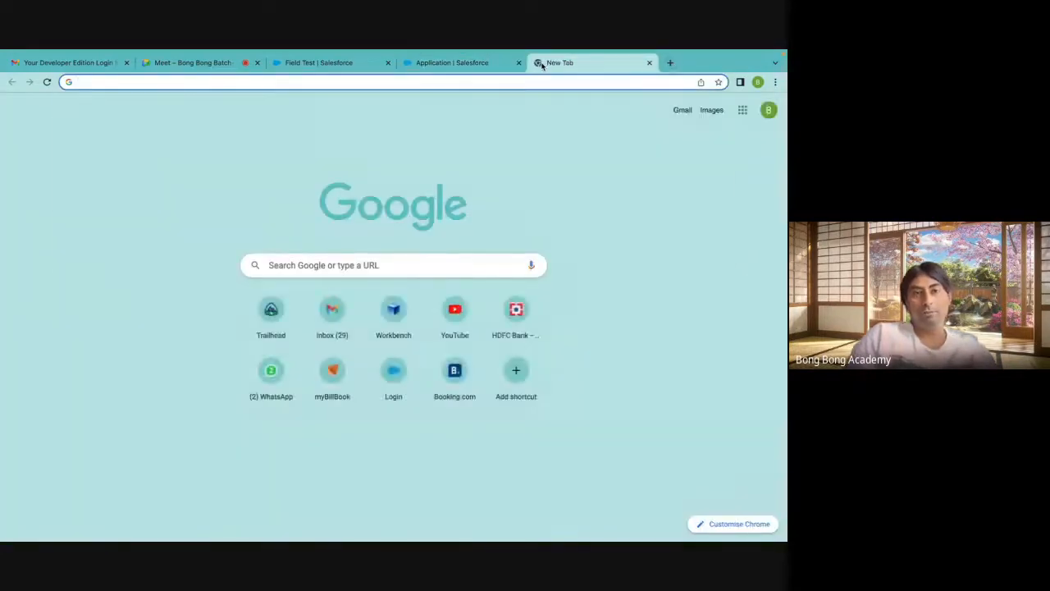
text(wo)
key(Return)
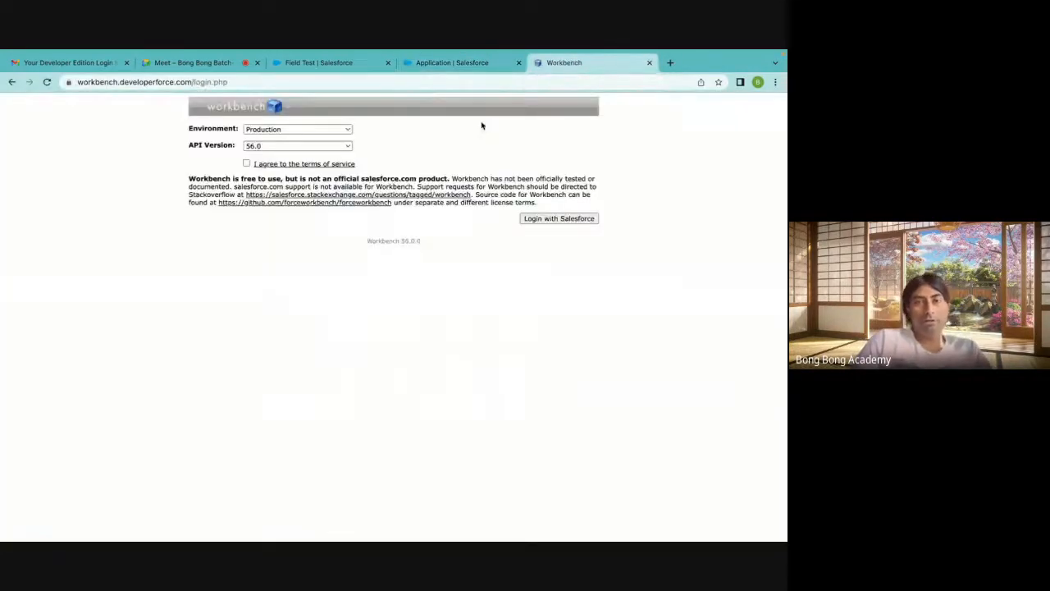
click(246, 163)
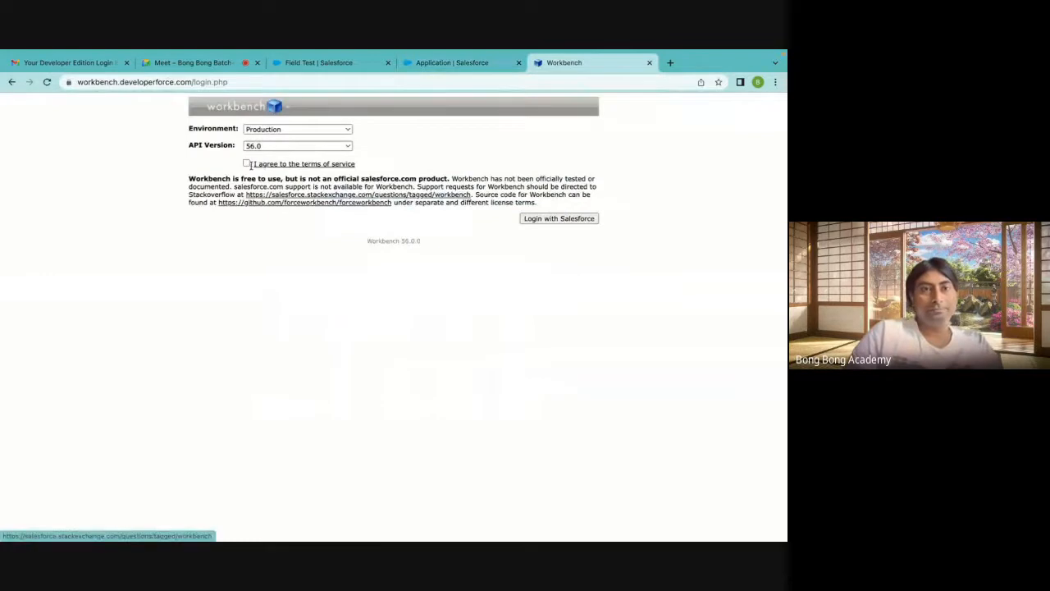
click(548, 220)
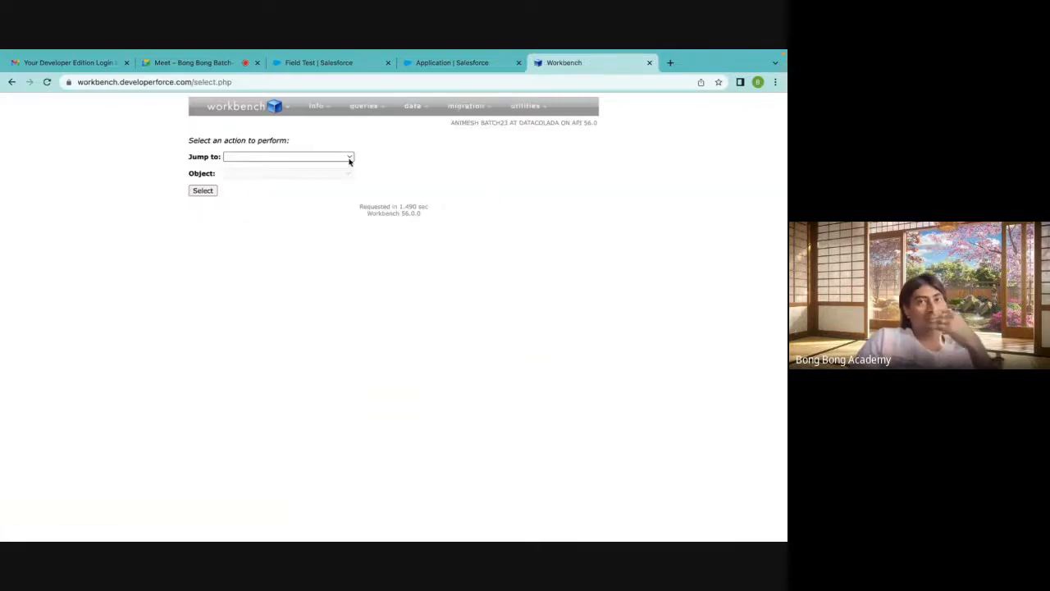
Step: Choose SOQL Query with object Application__c and load its query page
click(279, 157)
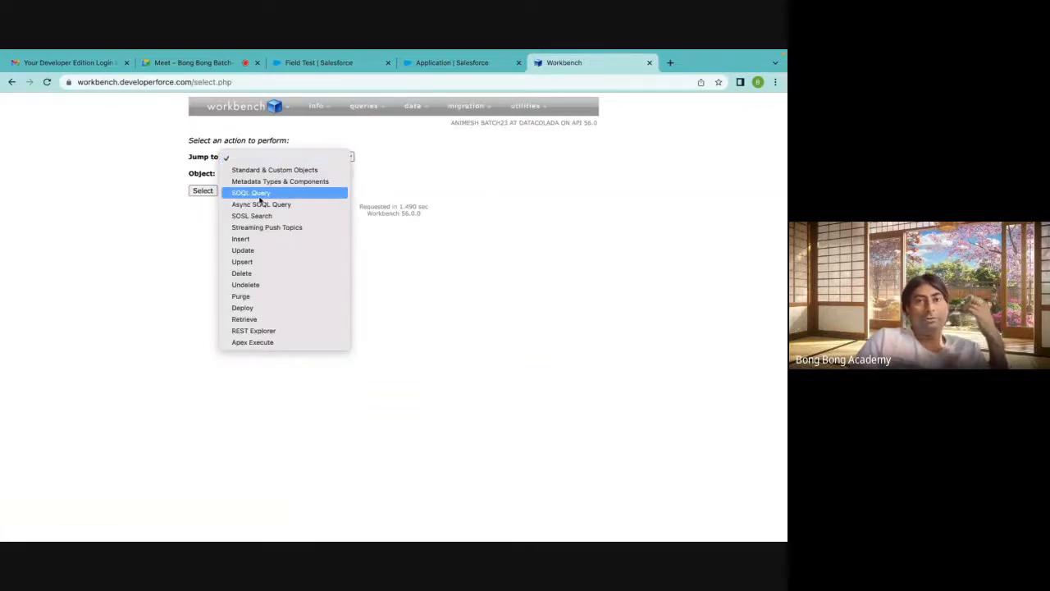
click(259, 197)
click(251, 173)
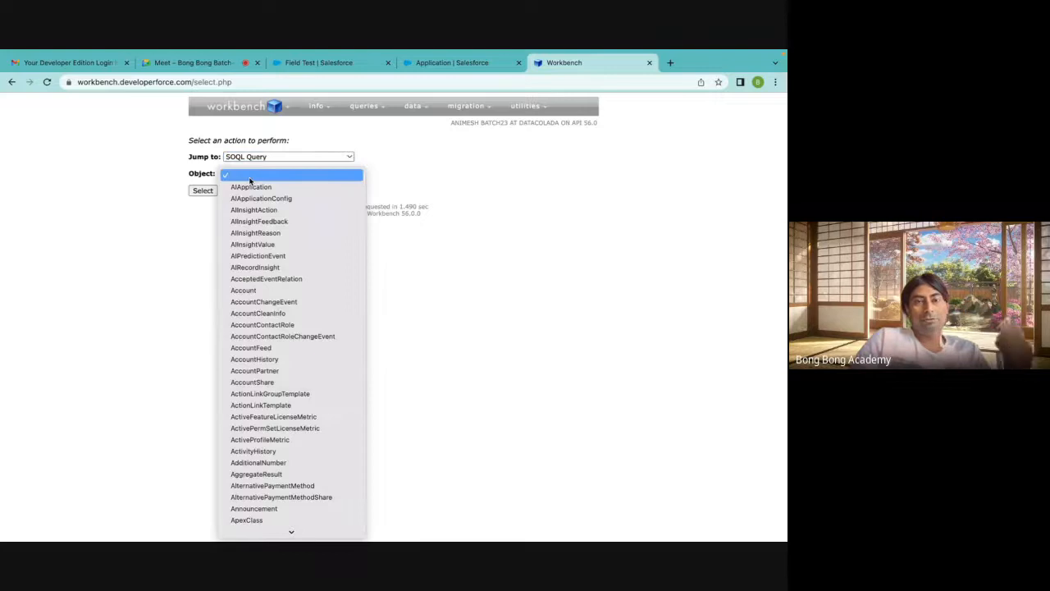
text(app)
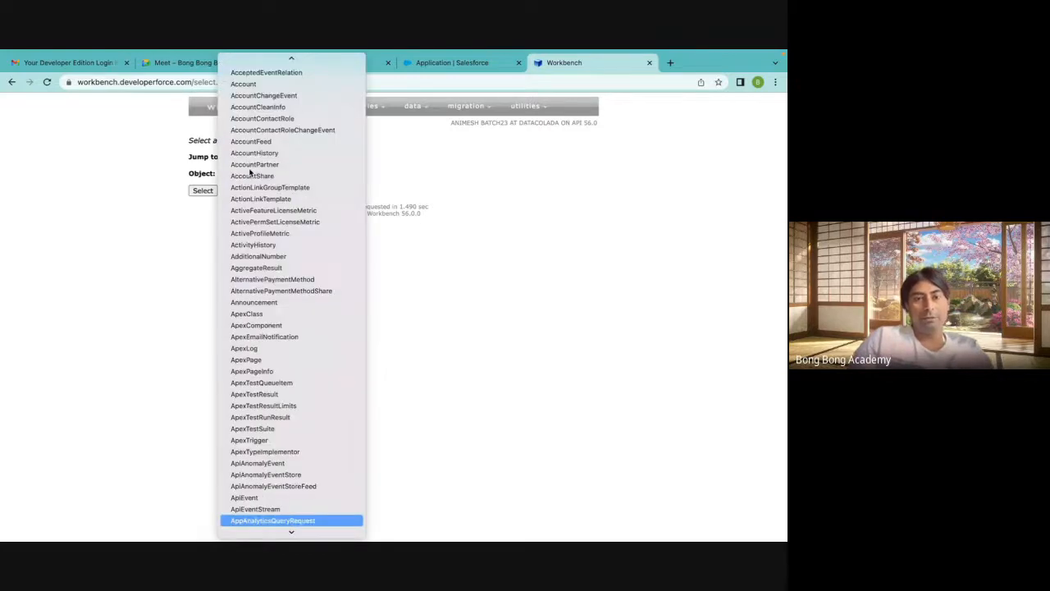
scroll(255, 247, down, 3)
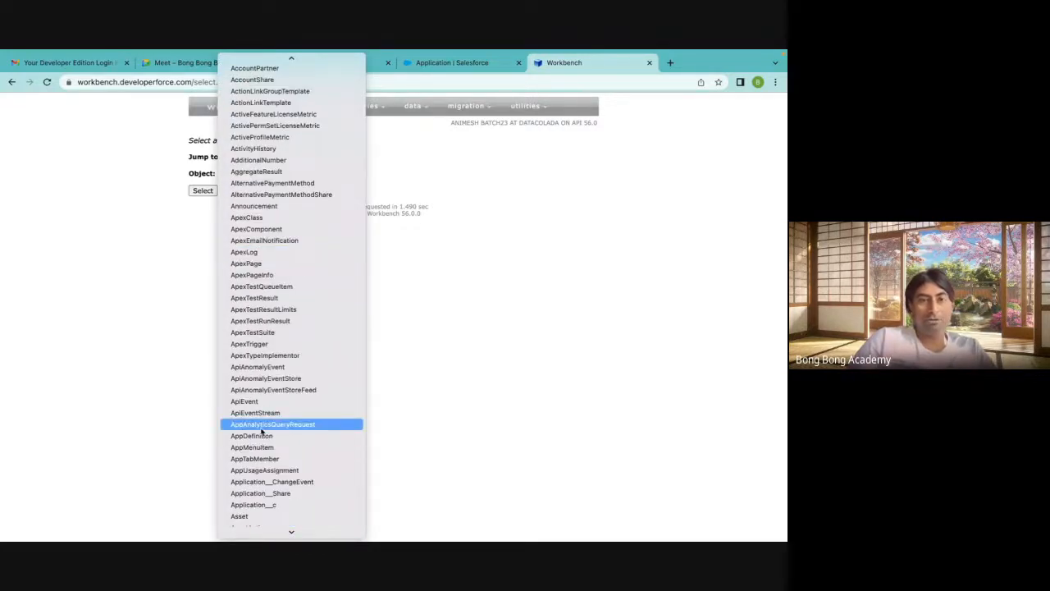
click(256, 505)
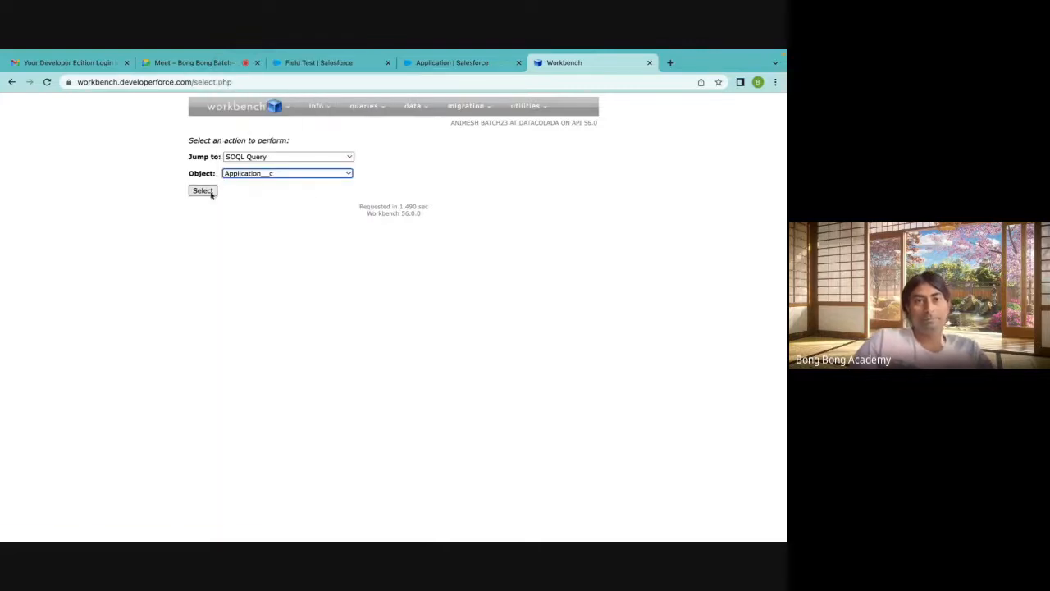
click(205, 191)
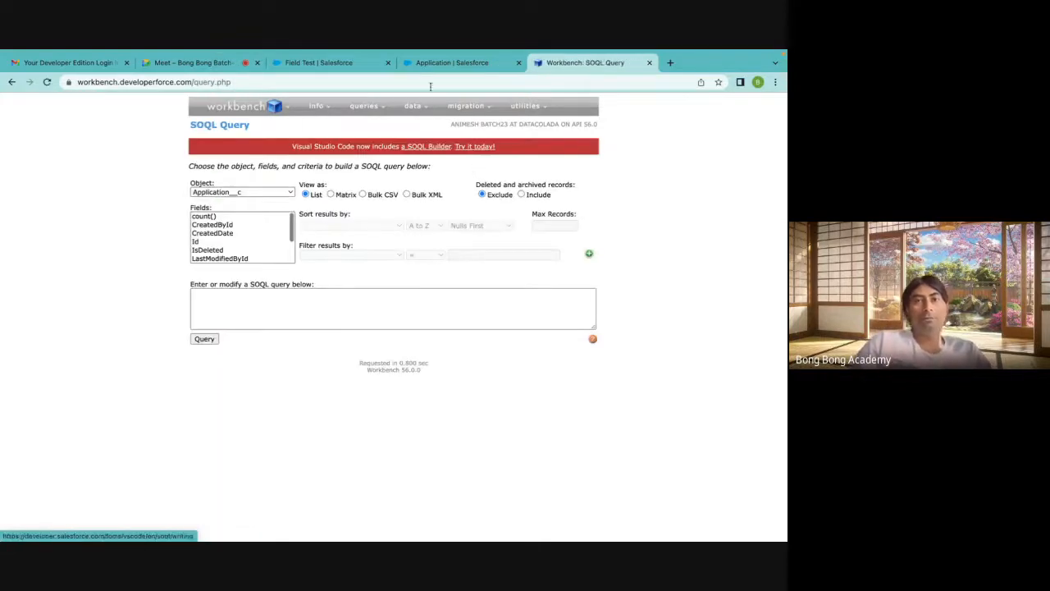
click(427, 63)
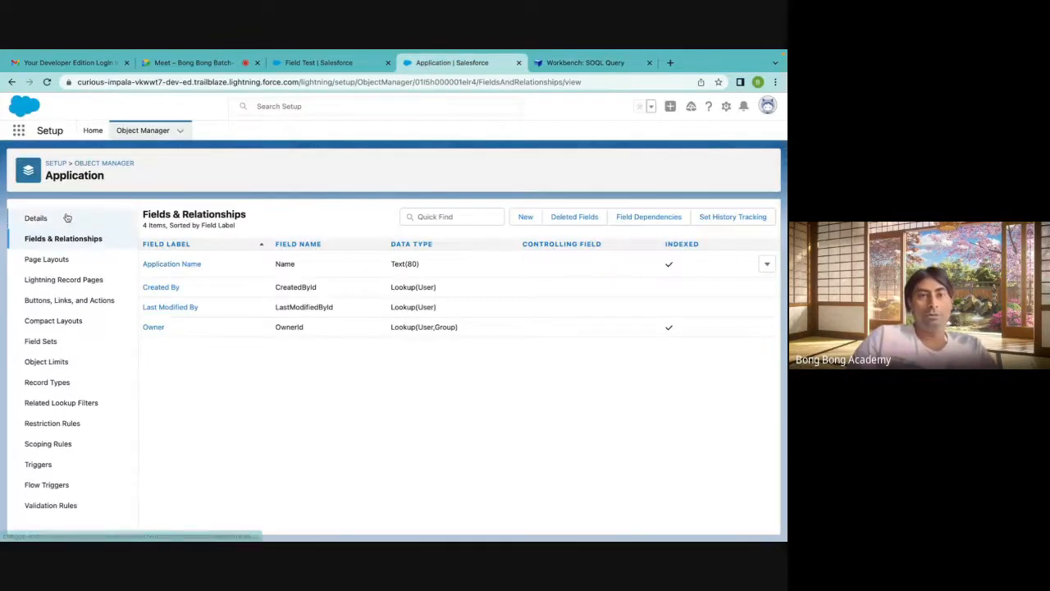
click(104, 163)
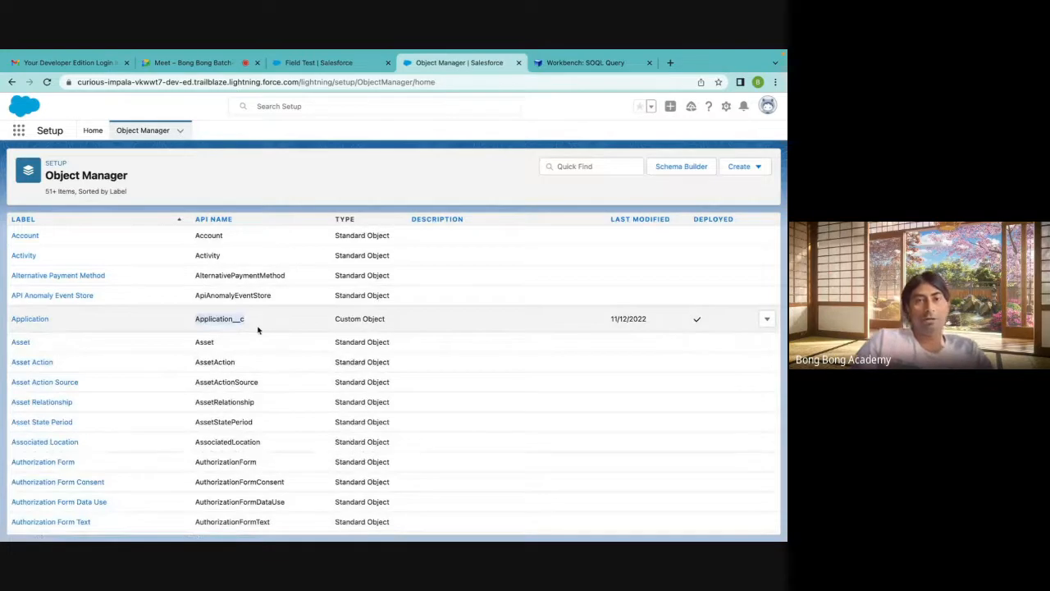
drag(336, 318, 404, 326)
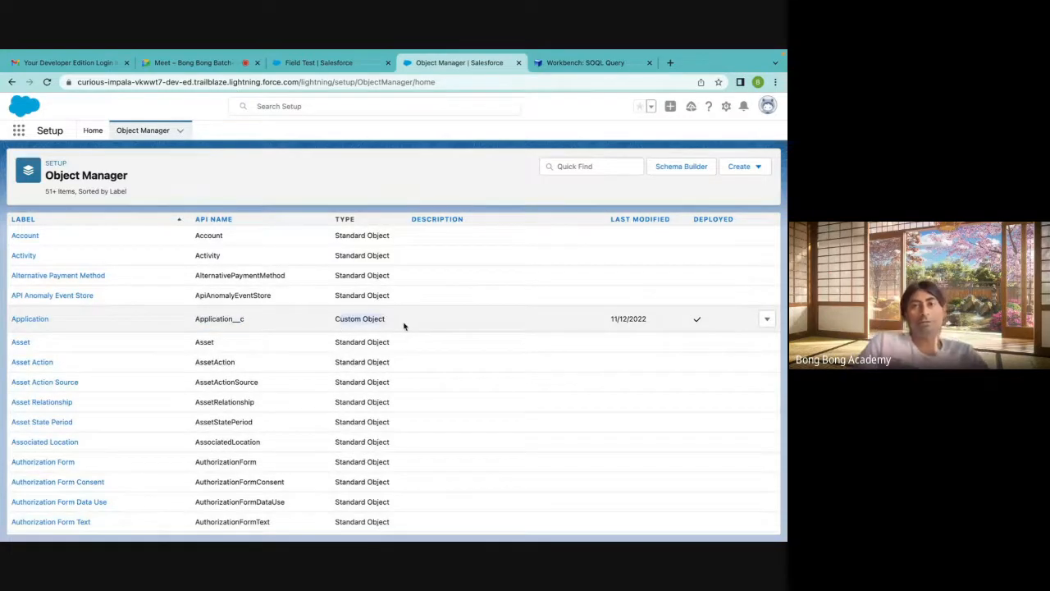
scroll(403, 326, down, 20)
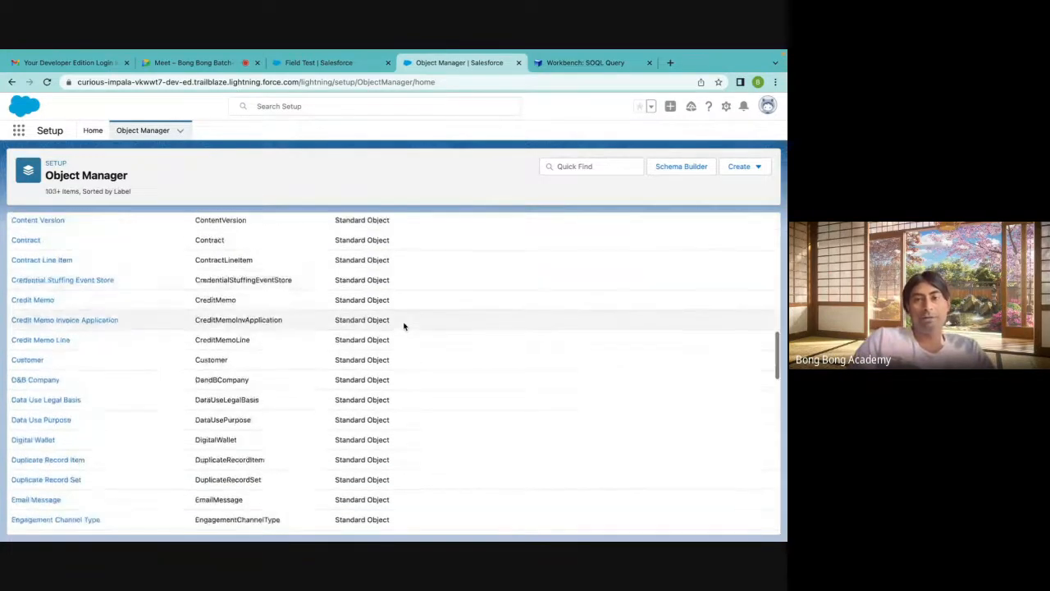
scroll(403, 326, up, 15)
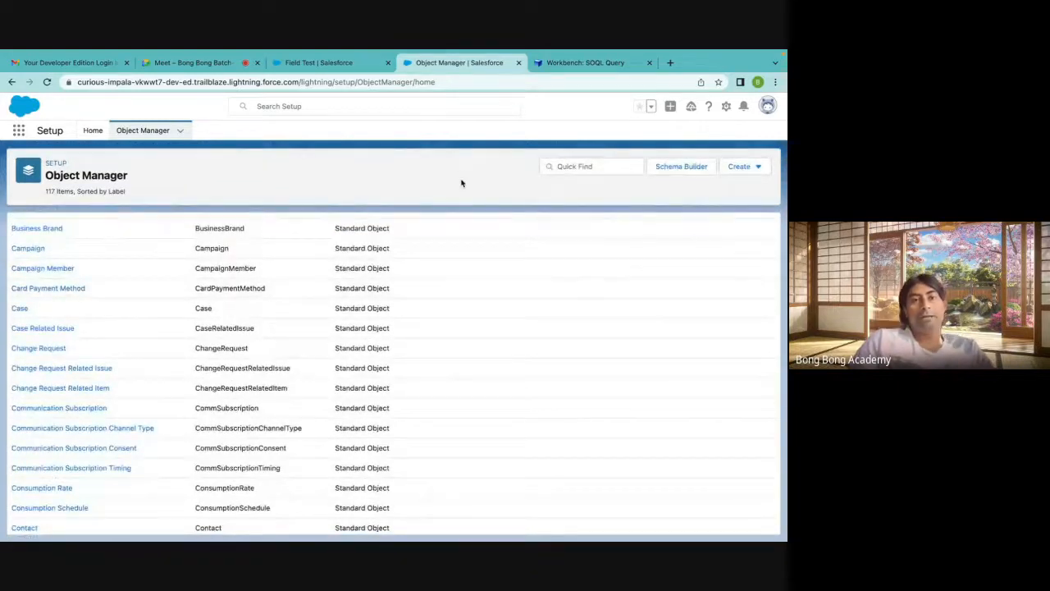
scroll(164, 328, up, 5)
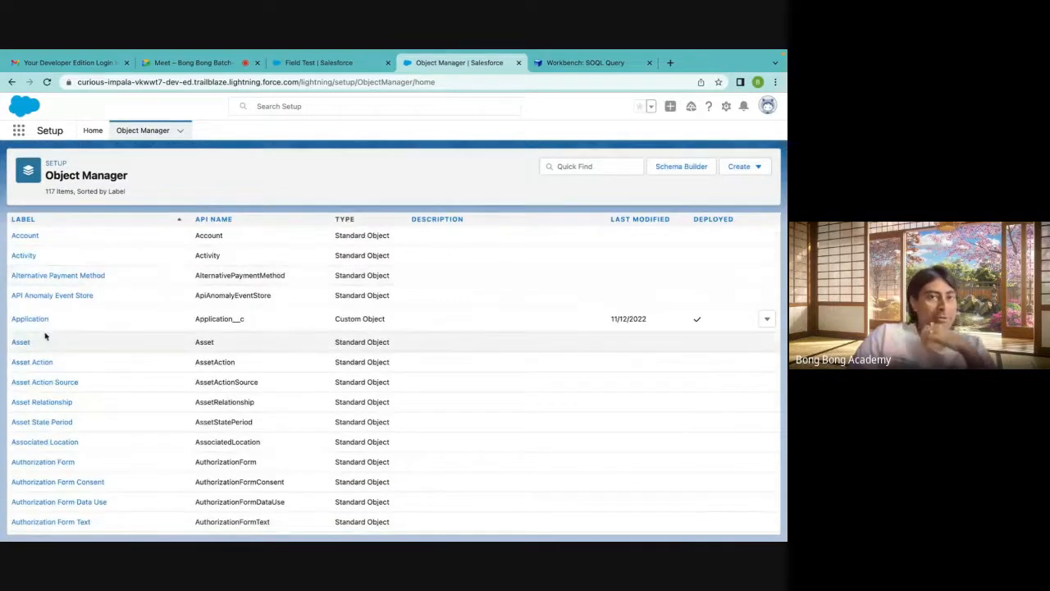
scroll(45, 335, down, 10)
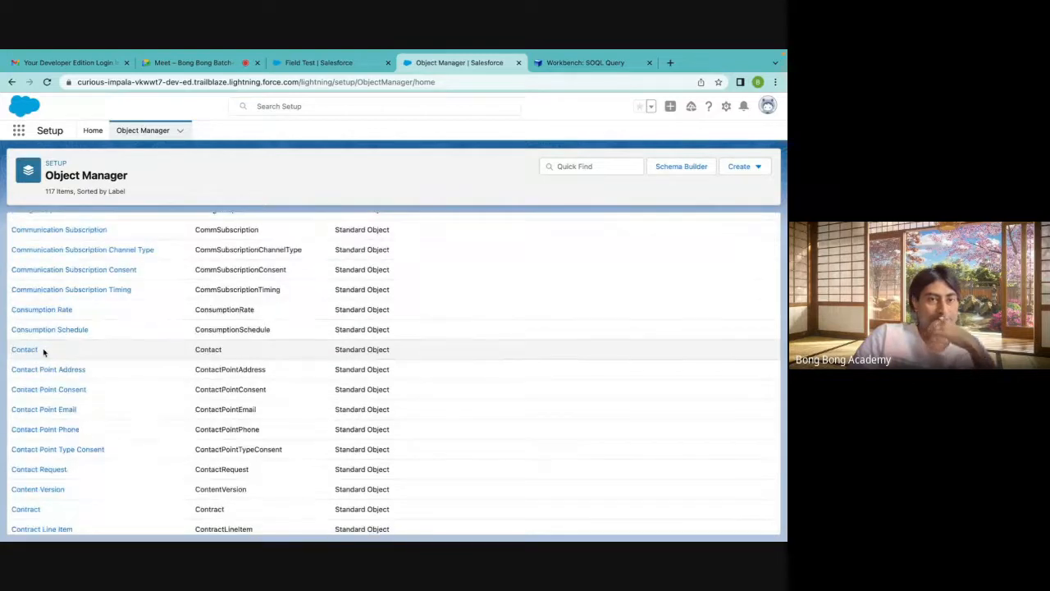
scroll(43, 351, up, 10)
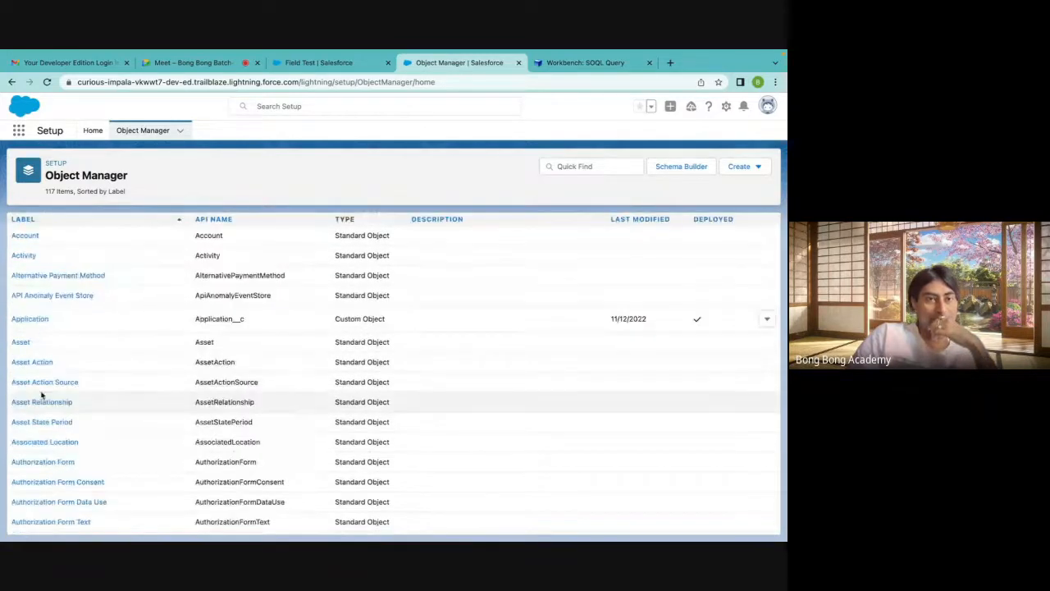
click(25, 319)
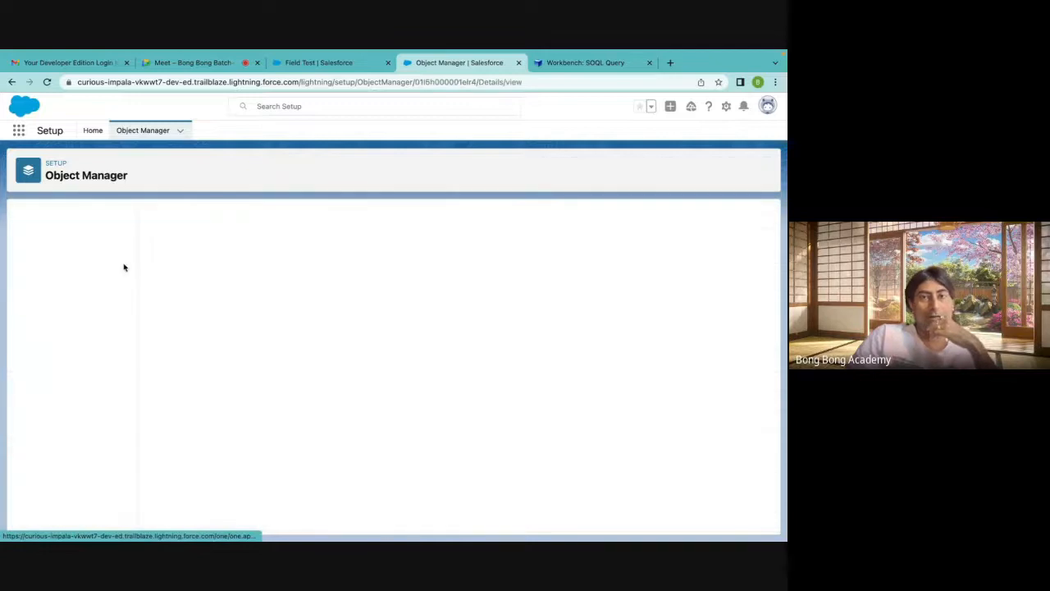
click(49, 239)
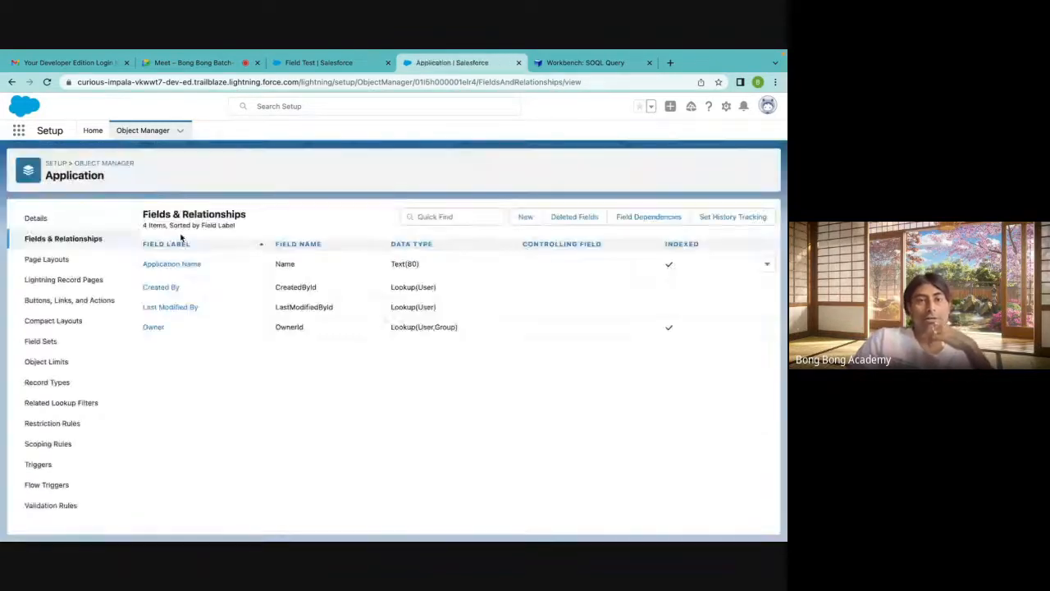
Step: Add the Id field to the Workbench query, making it SELECT Id FROM Application__c
click(575, 64)
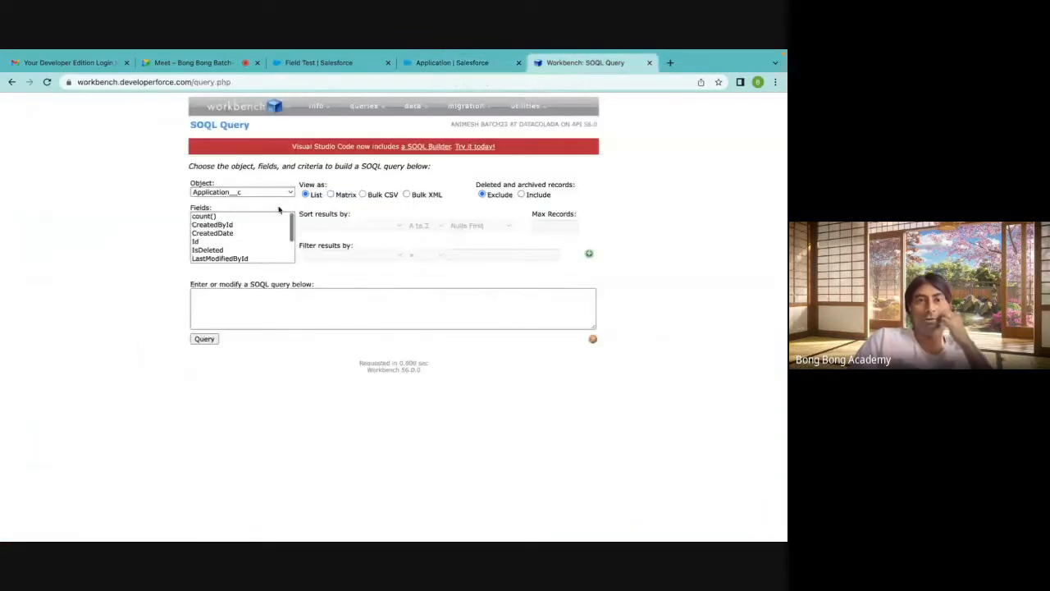
scroll(238, 223, down, 2)
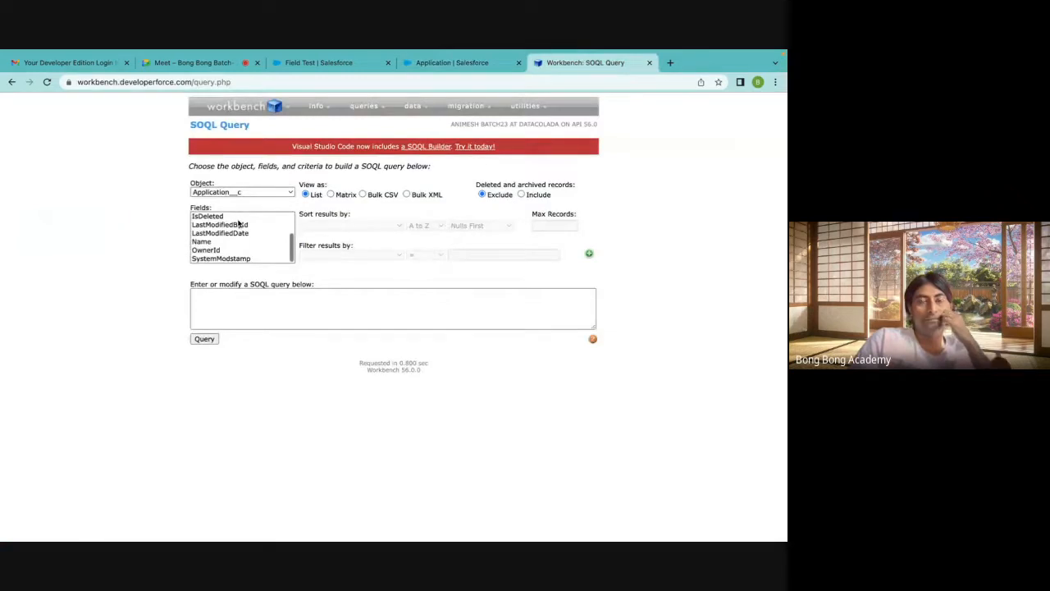
scroll(237, 222, up, 2)
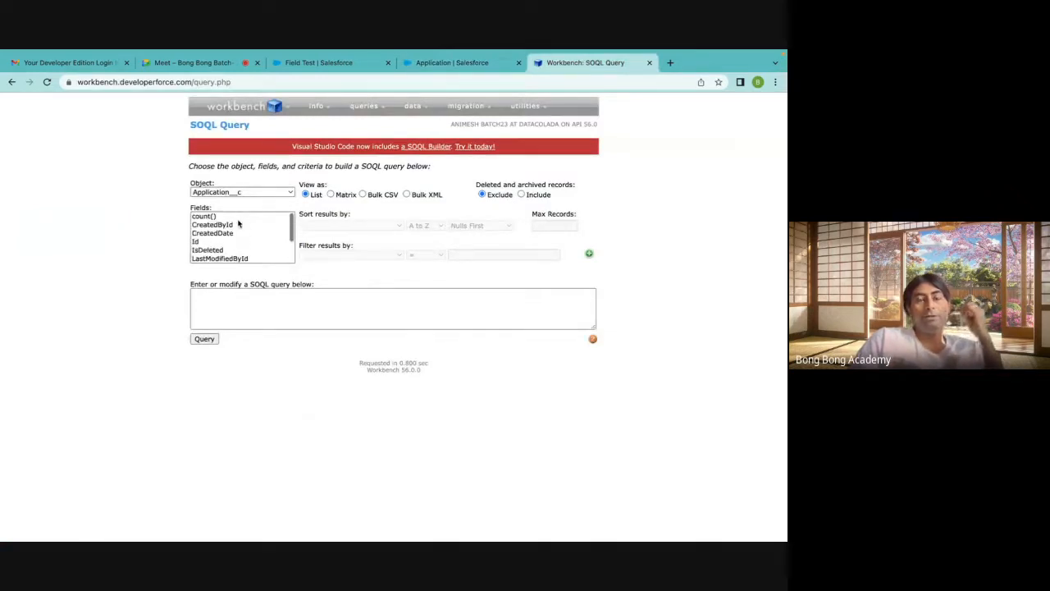
scroll(238, 223, down, 2)
scroll(238, 222, up, 2)
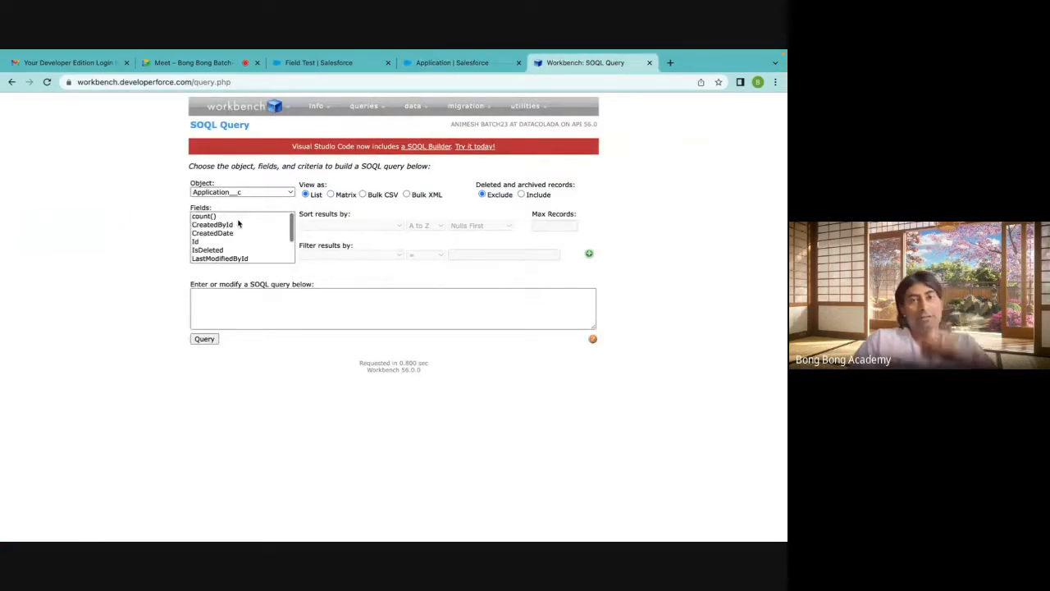
click(197, 241)
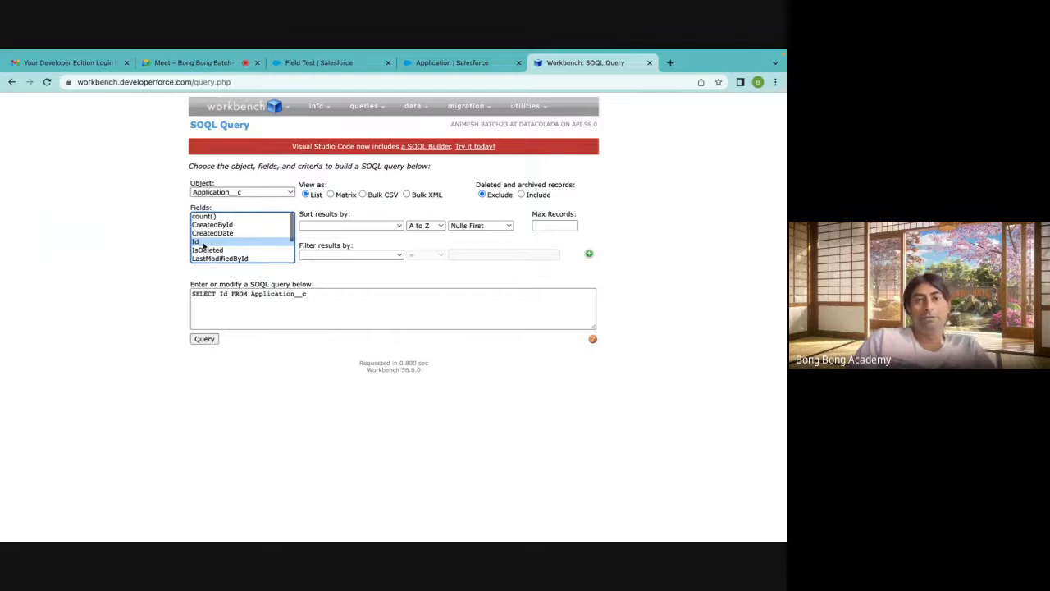
scroll(201, 245, down, 3)
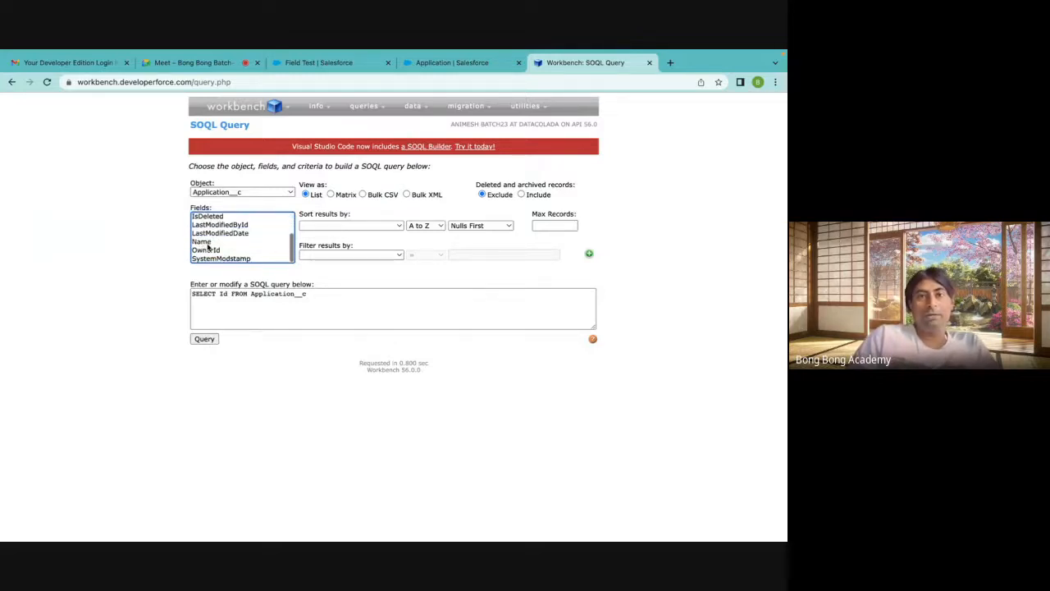
click(462, 63)
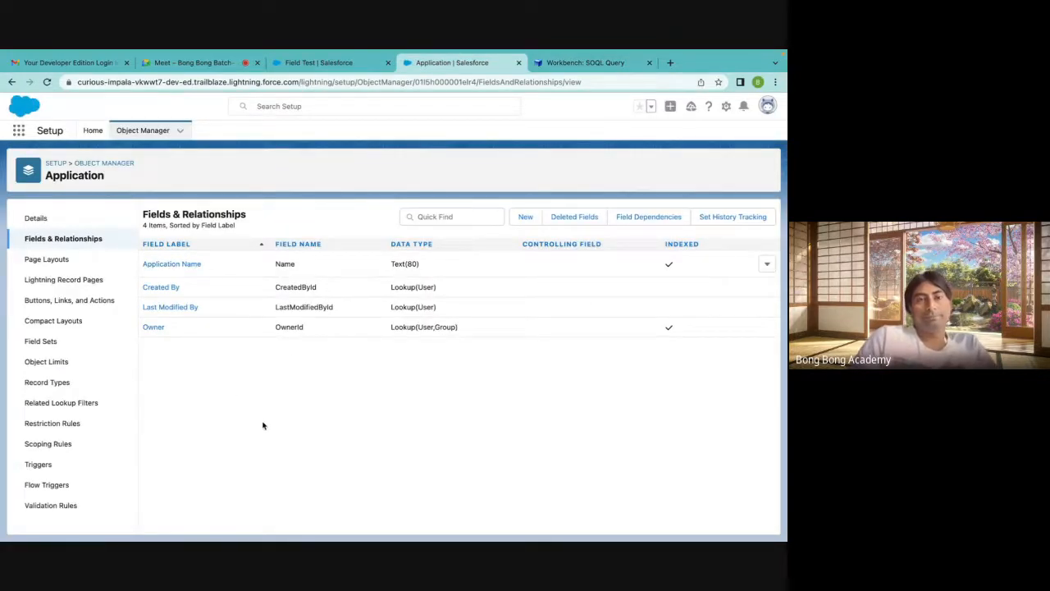
click(313, 69)
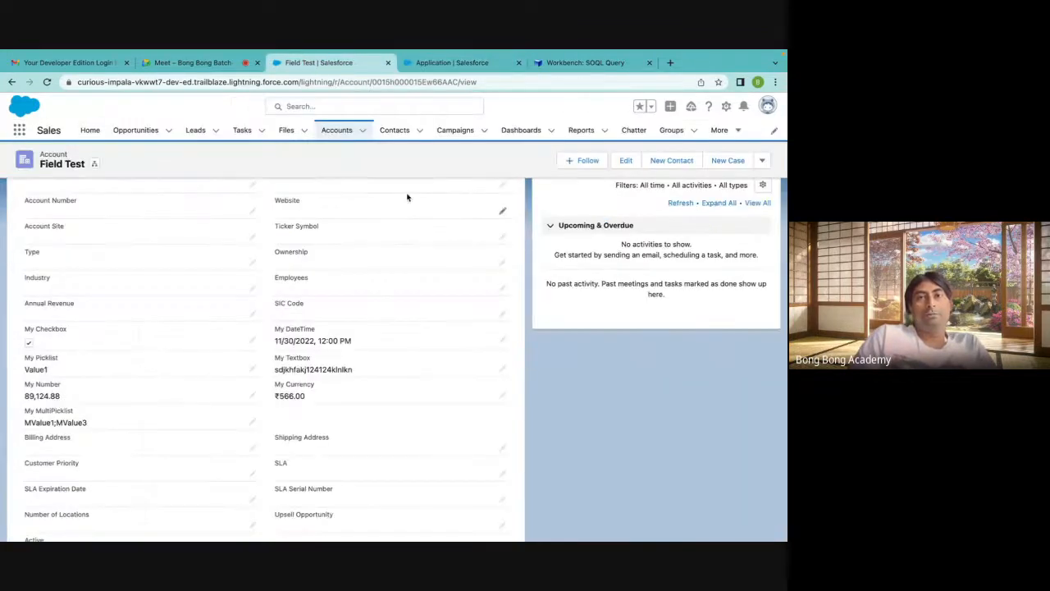
scroll(407, 198, up, 5)
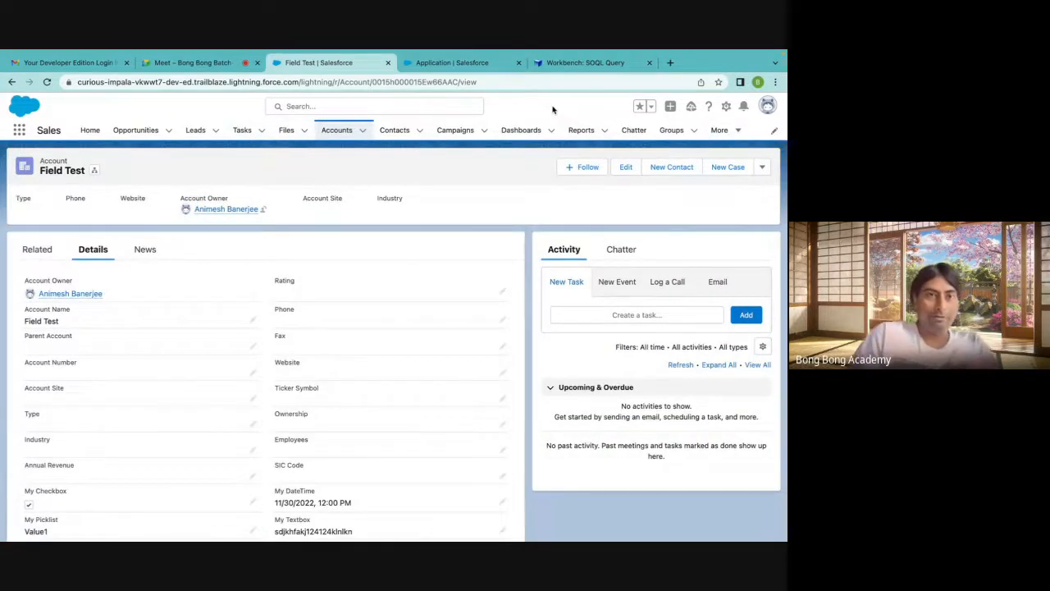
click(17, 134)
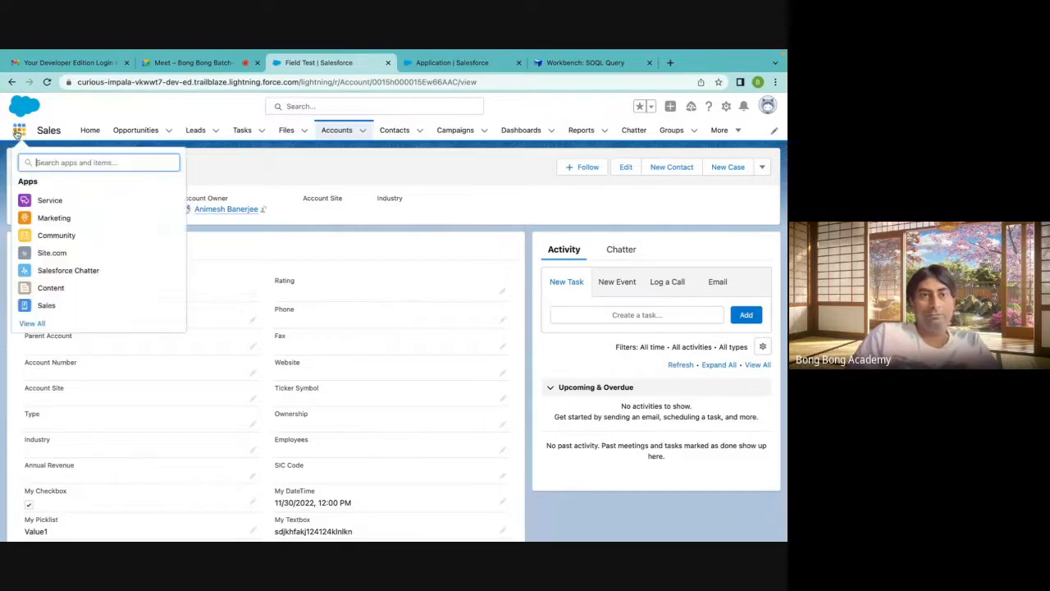
text(app)
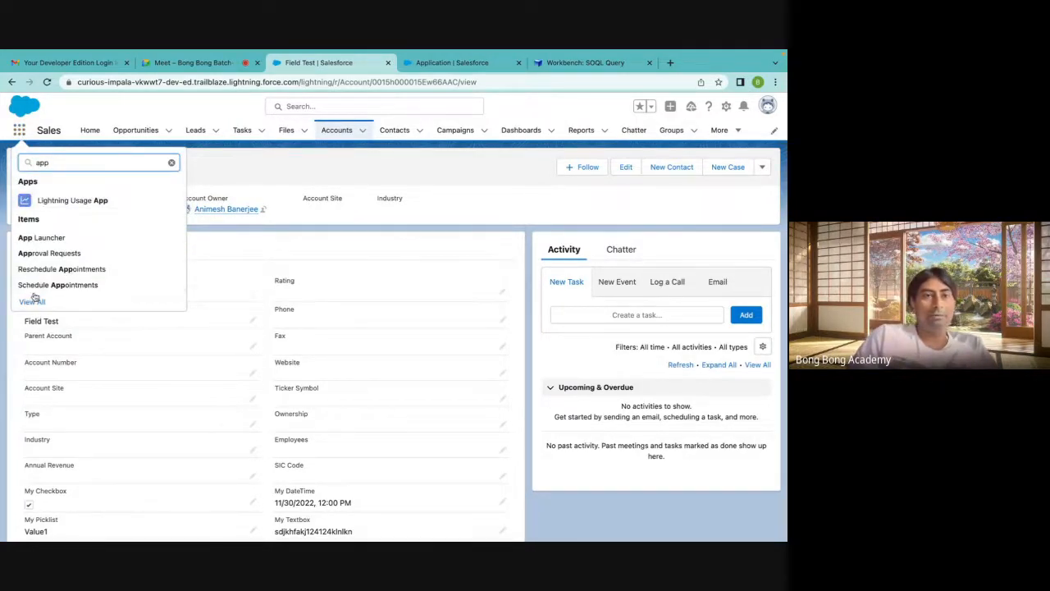
text(li)
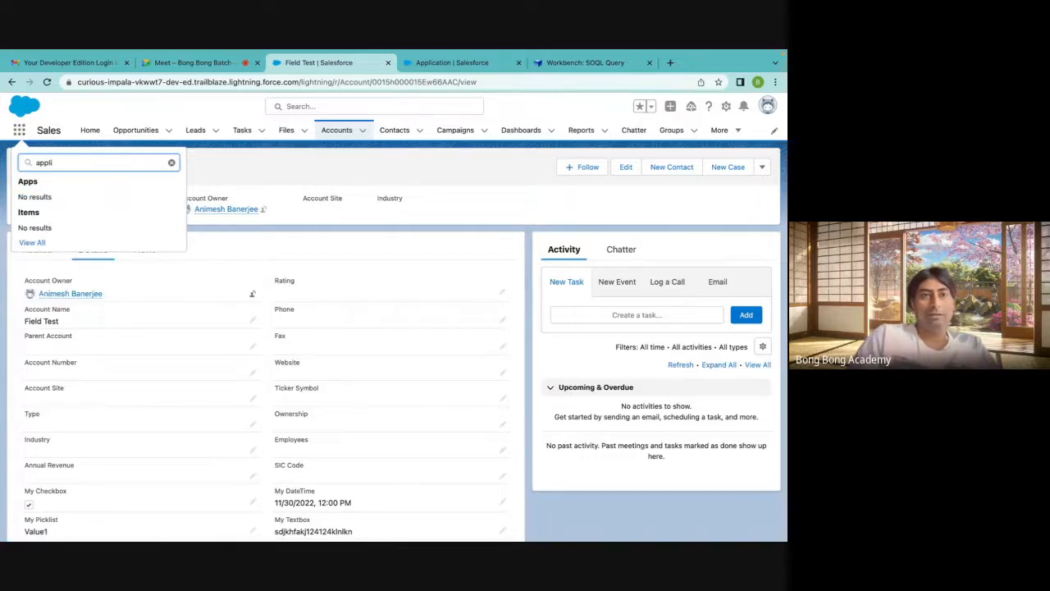
click(289, 177)
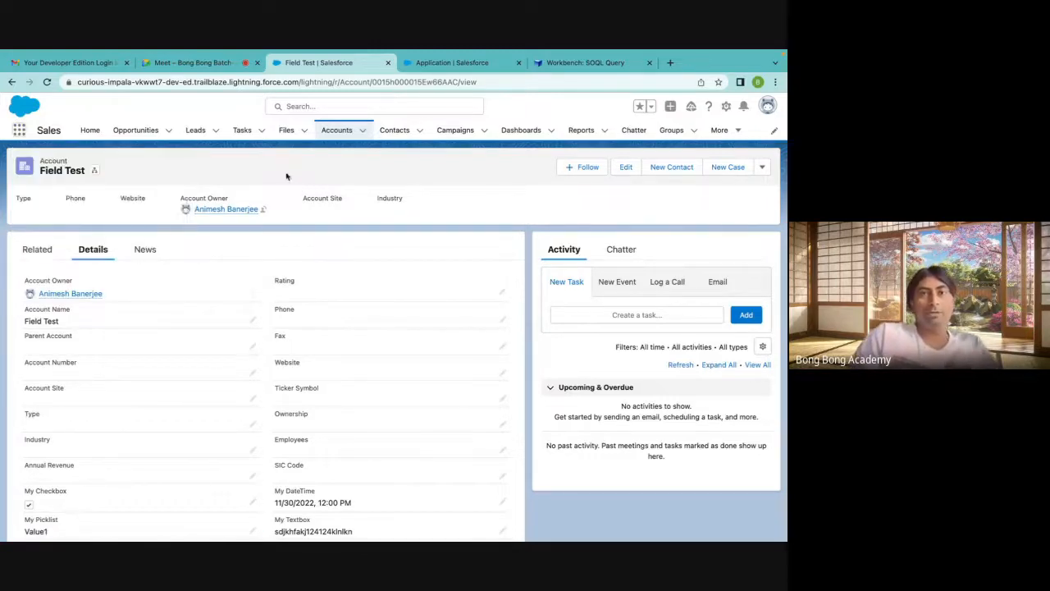
click(455, 64)
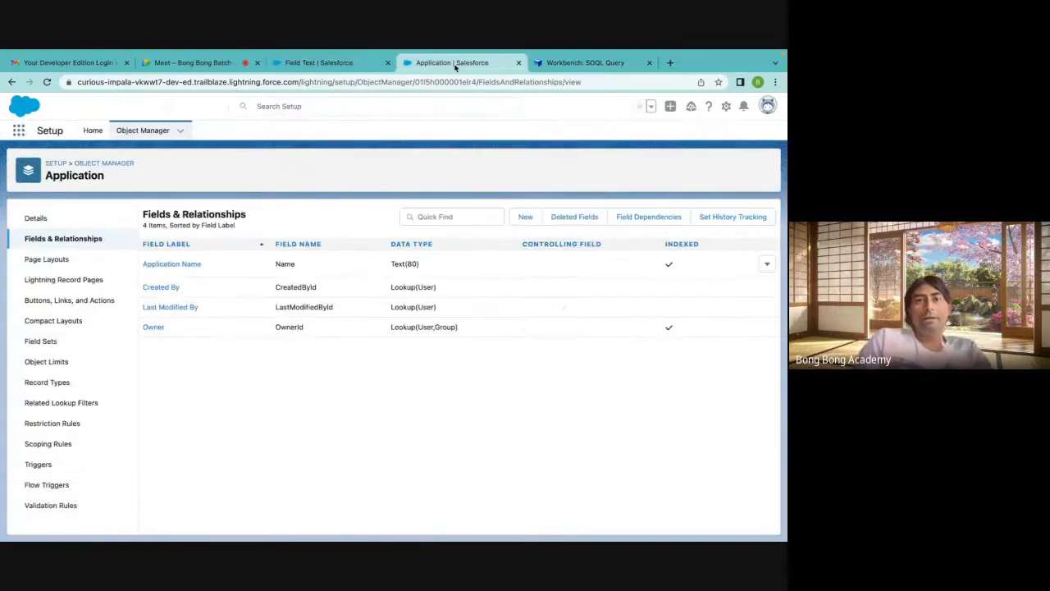
Step: Search Setup for 'tab' and start a new Custom Object Tab on the Tabs page
click(93, 131)
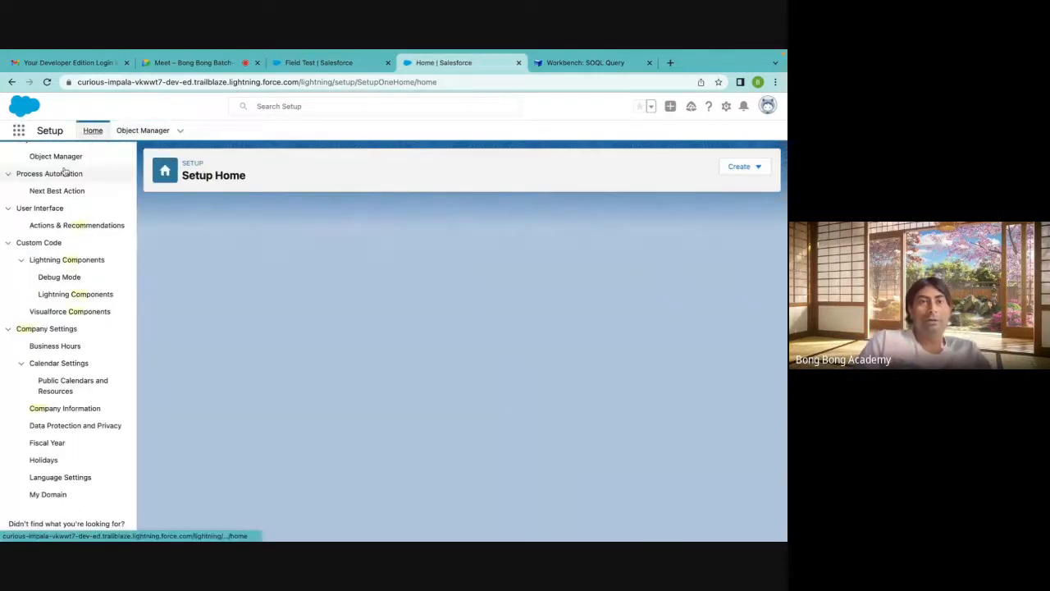
double_click(32, 159)
text(tab)
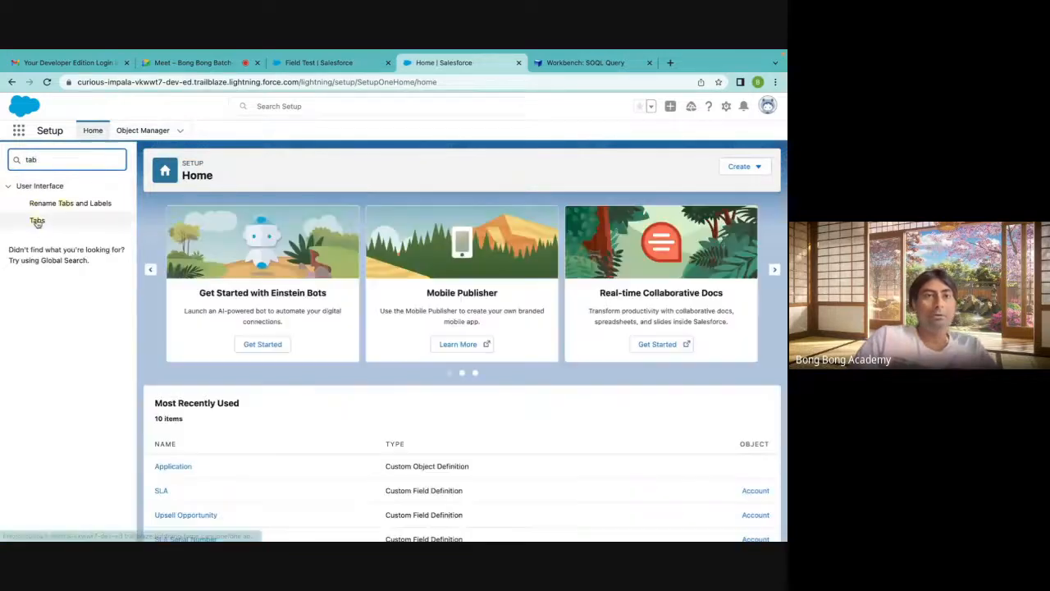
click(37, 221)
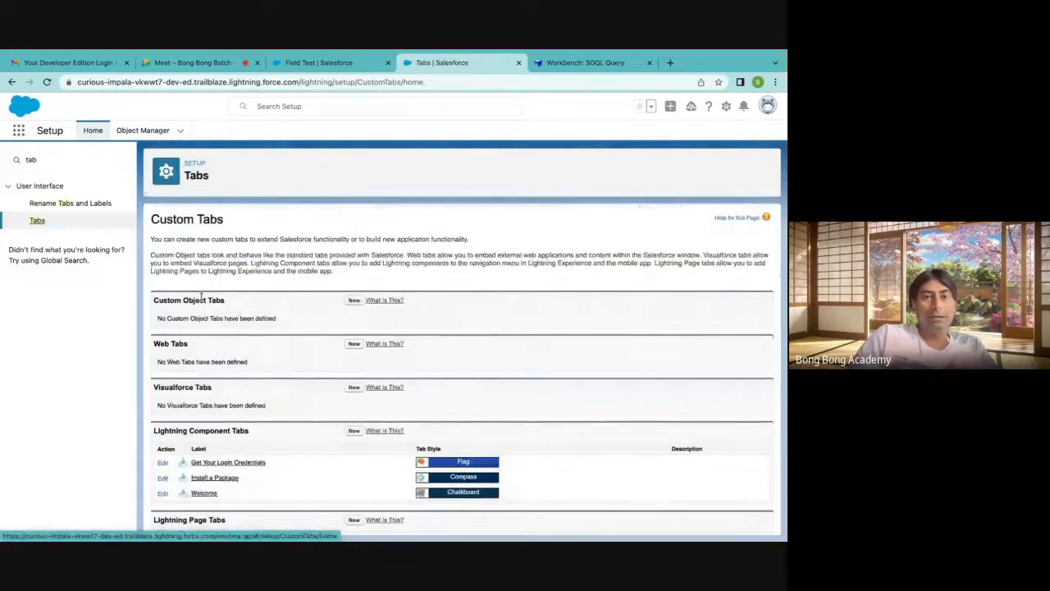
drag(152, 300, 230, 302)
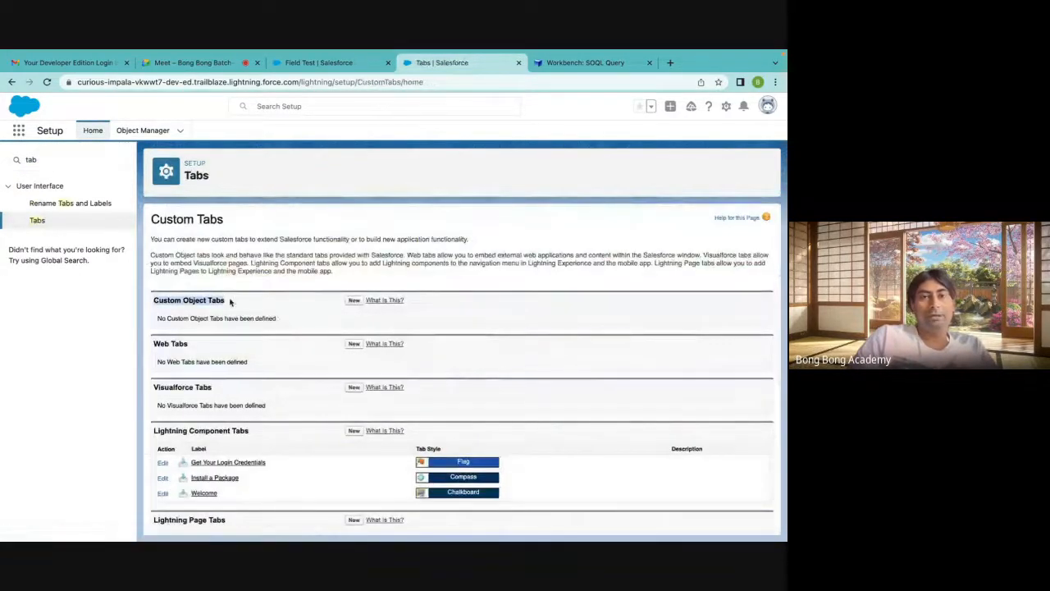
click(353, 300)
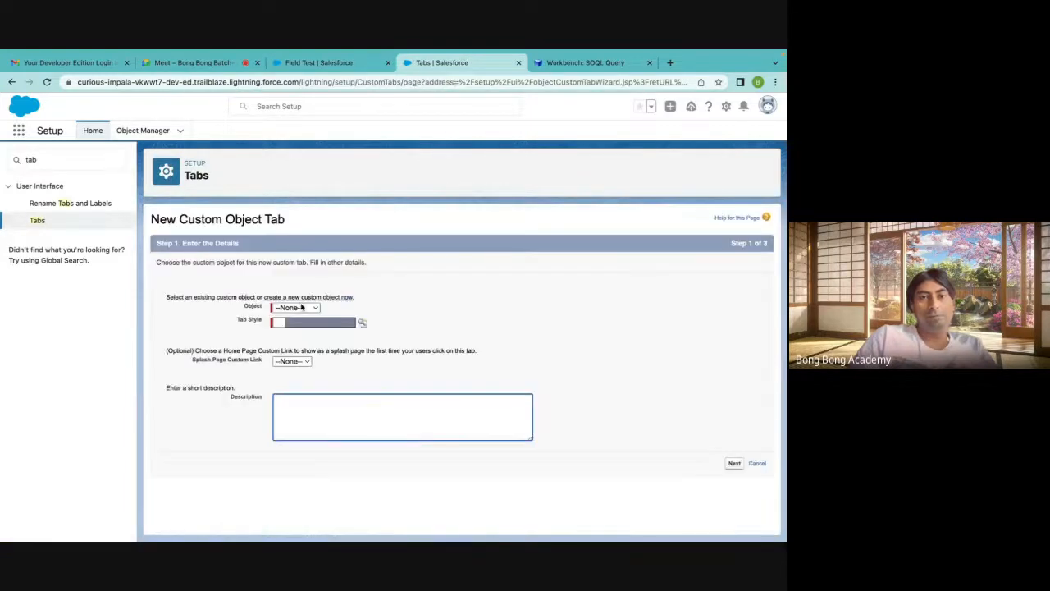
Step: Choose the Bank tab style and the Application object, then continue
click(361, 323)
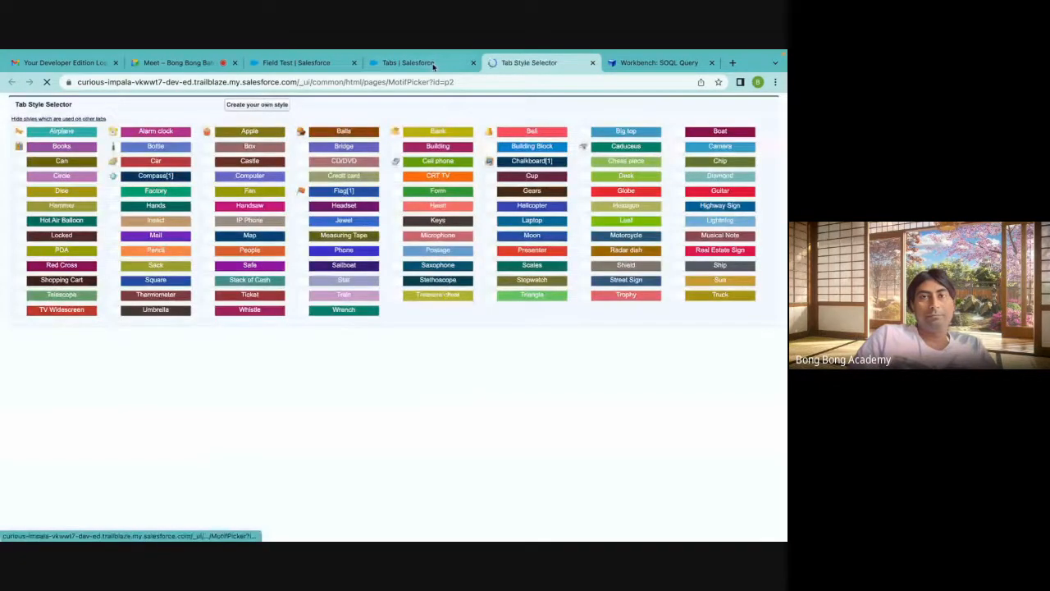
click(433, 64)
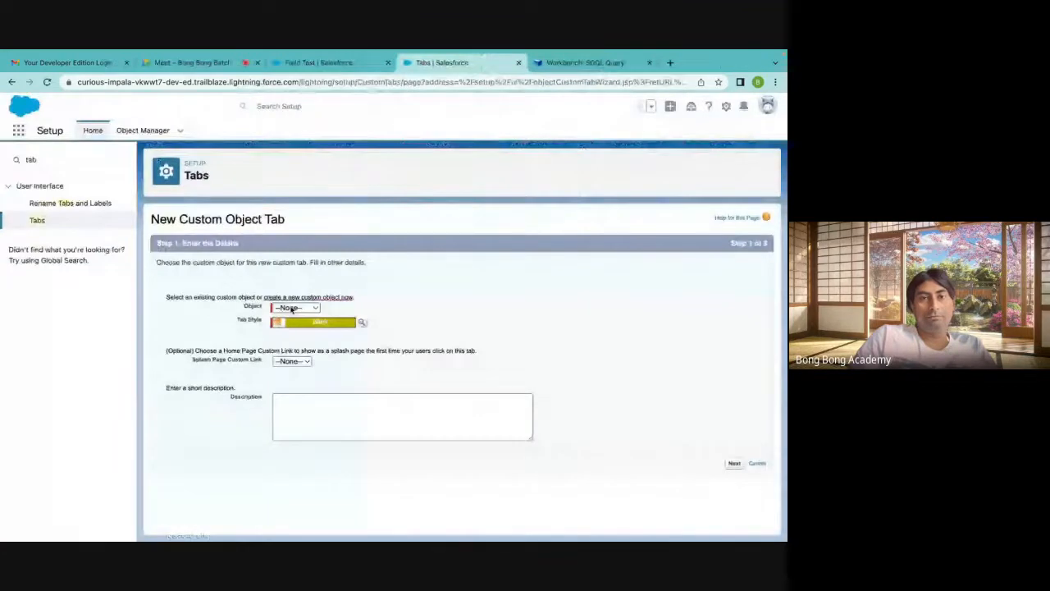
click(291, 308)
click(300, 320)
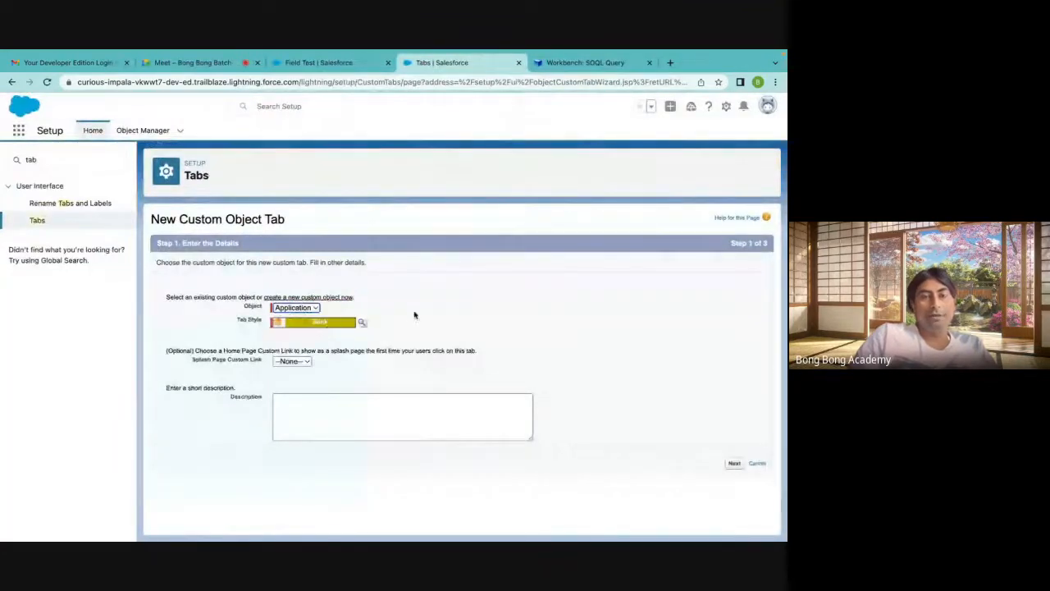
click(295, 307)
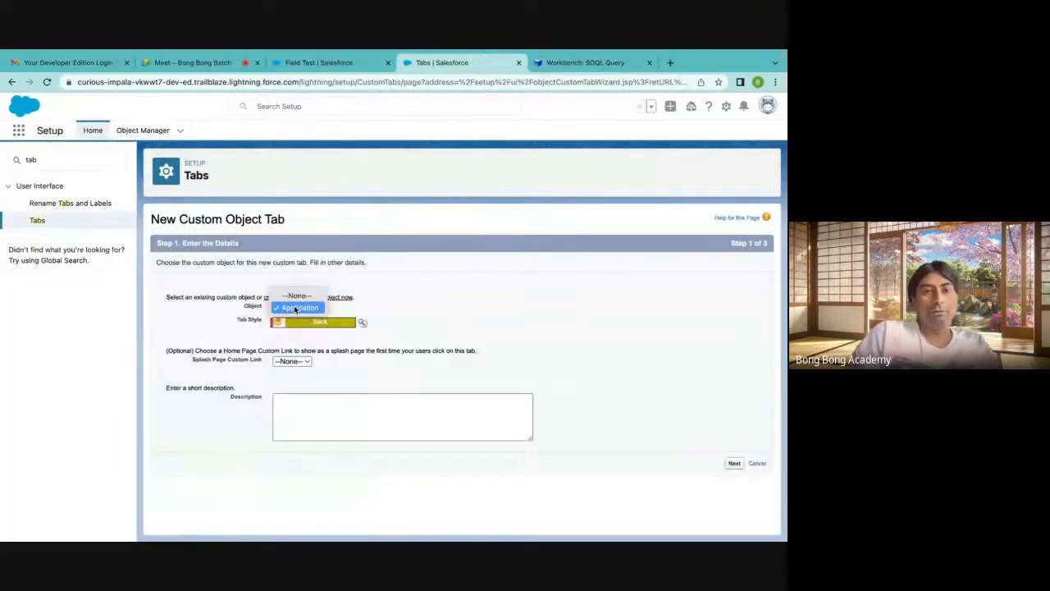
click(295, 307)
click(734, 462)
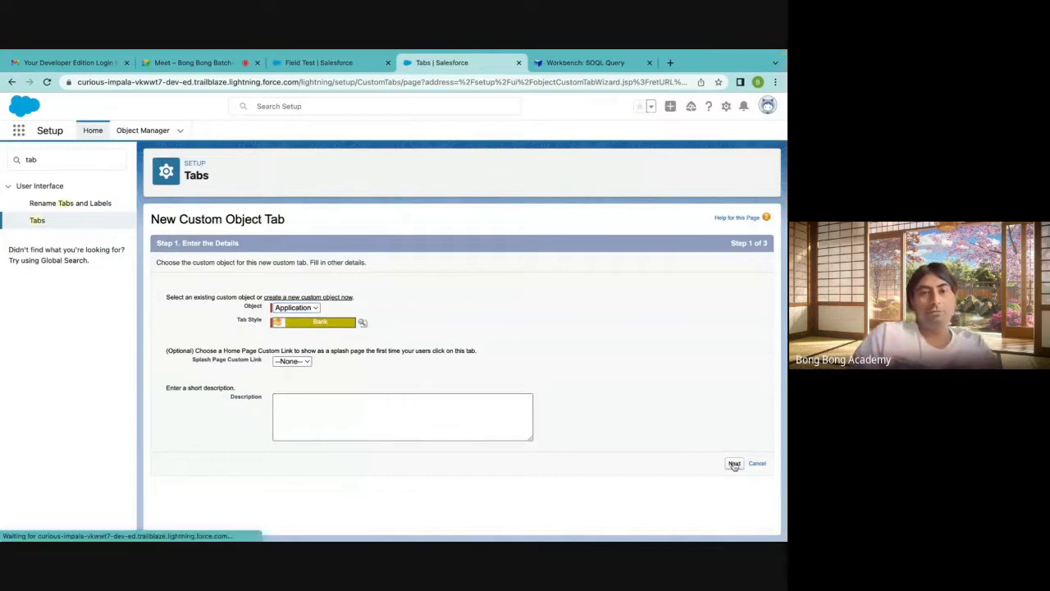
Step: Keep Default On profile visibility for the new tab and continue
scroll(464, 365, down, 3)
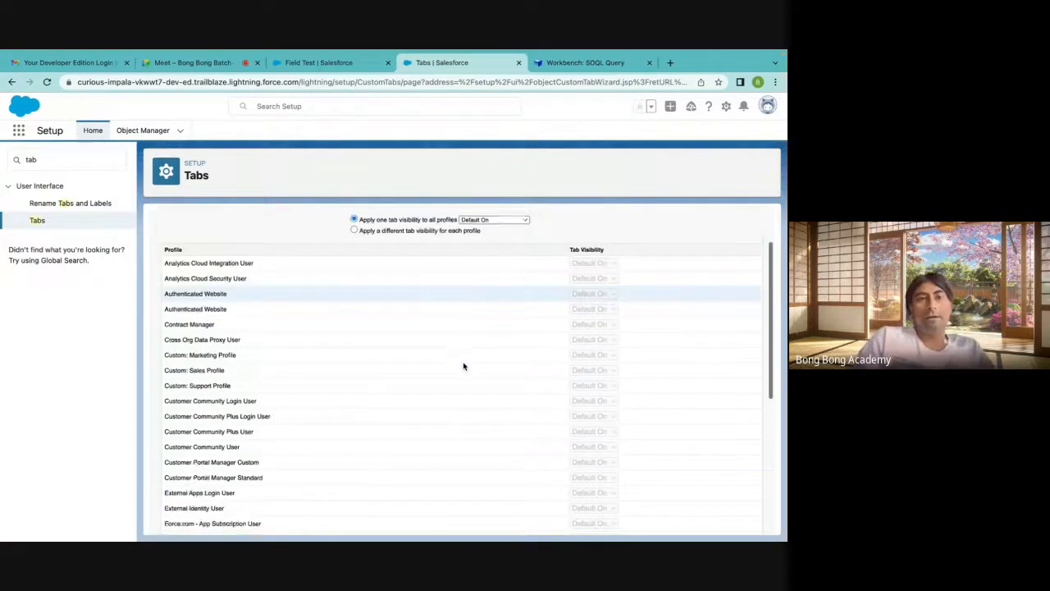
scroll(464, 366, up, 3)
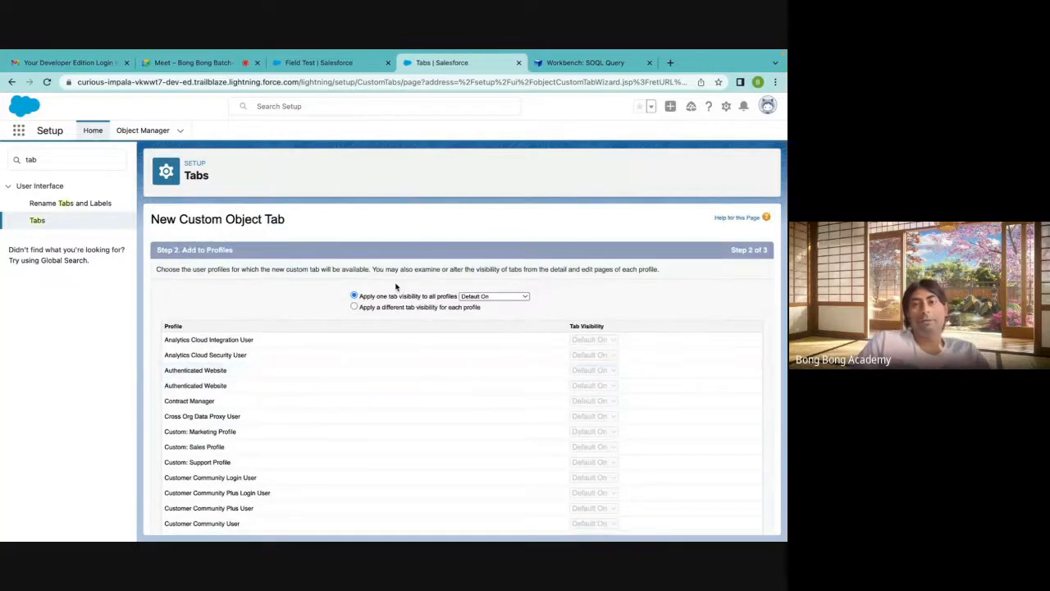
scroll(503, 329, down, 10)
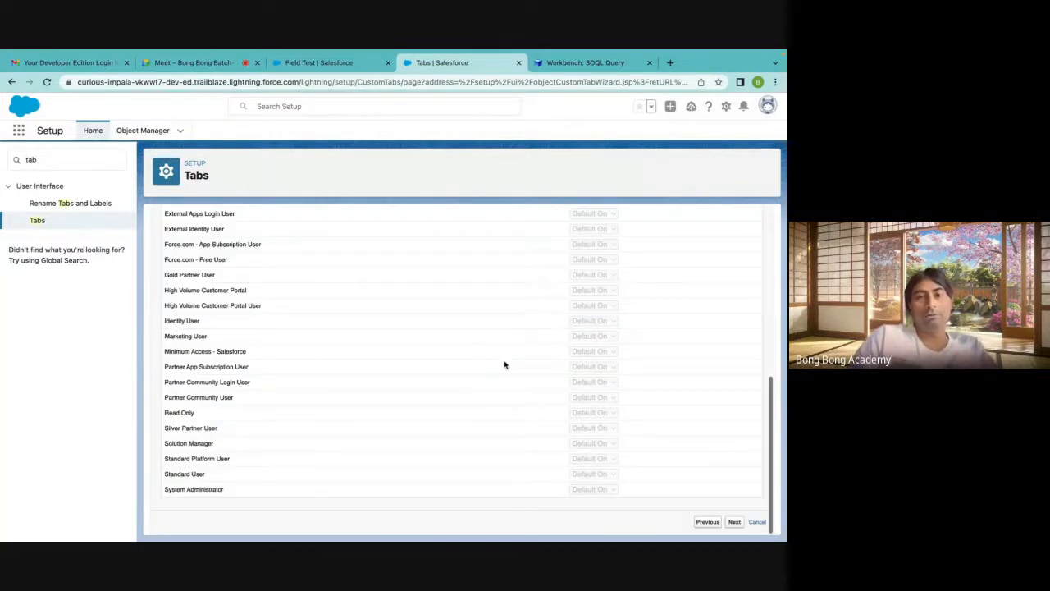
click(734, 522)
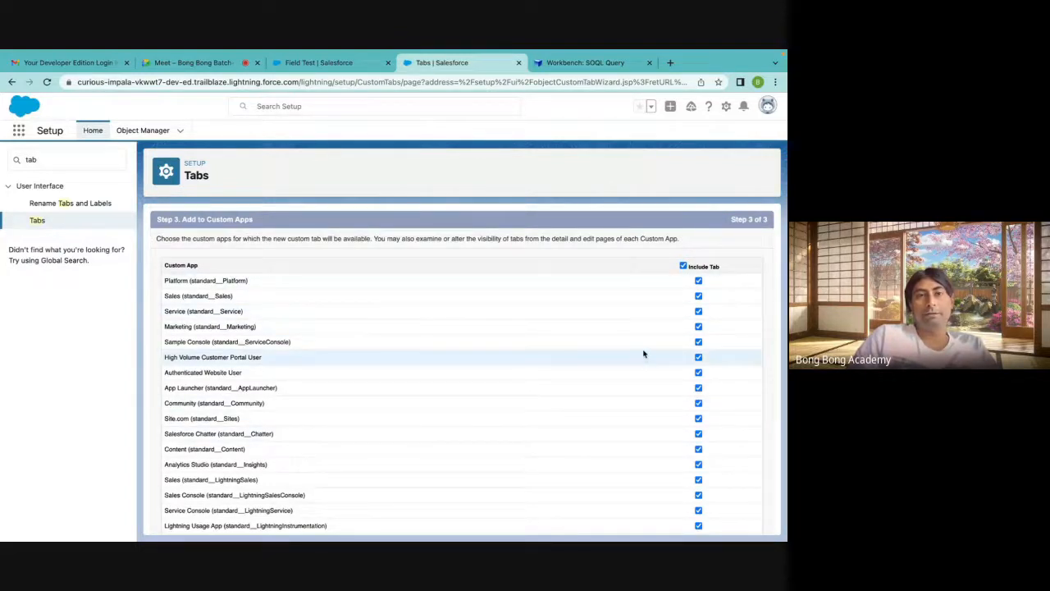
Step: Check the app list and navigation items on the Field Test account page
click(313, 63)
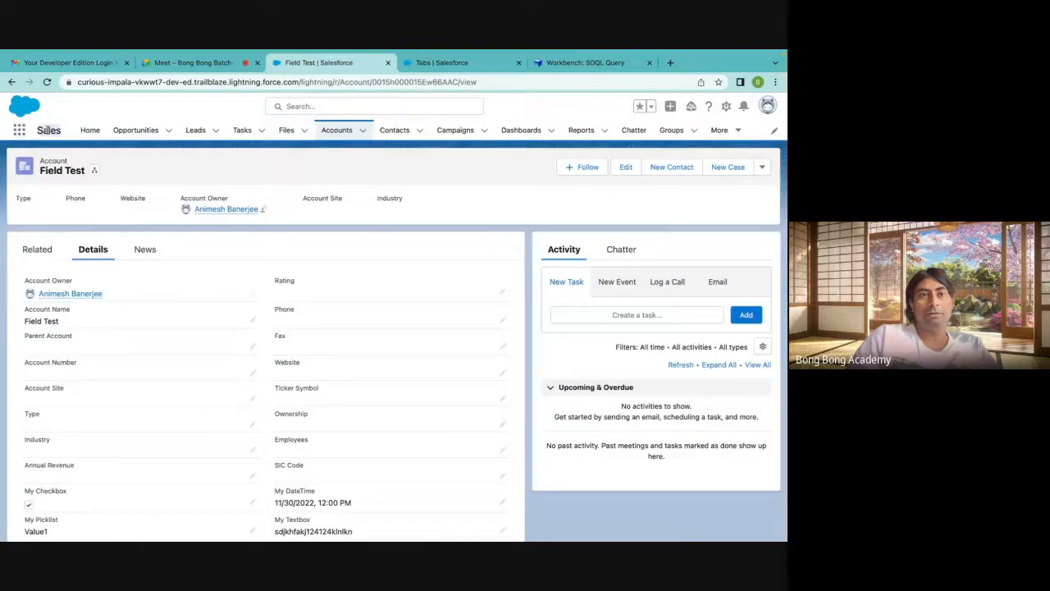
click(19, 130)
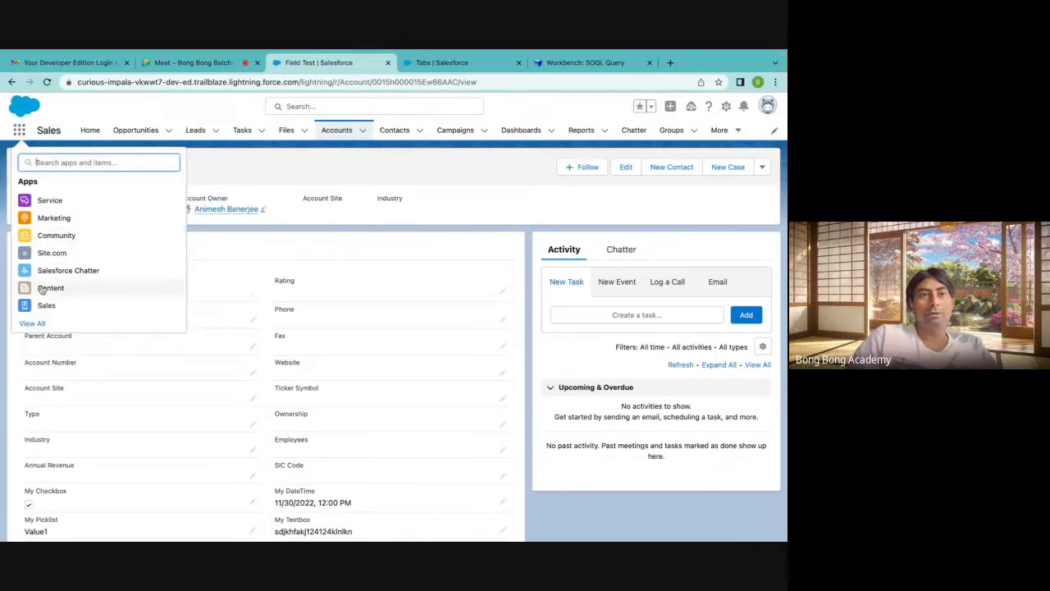
click(63, 108)
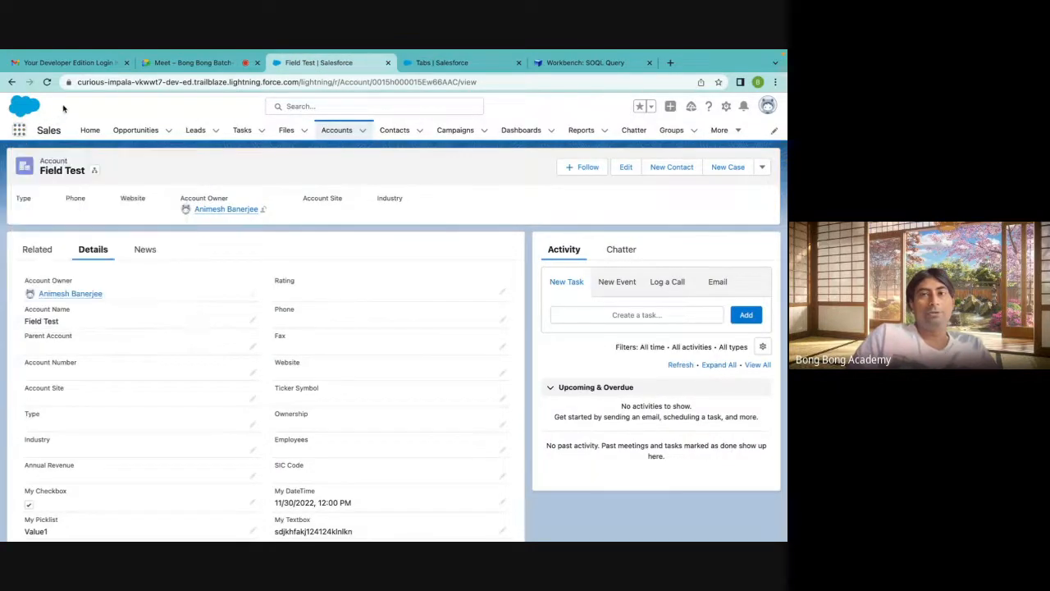
click(738, 133)
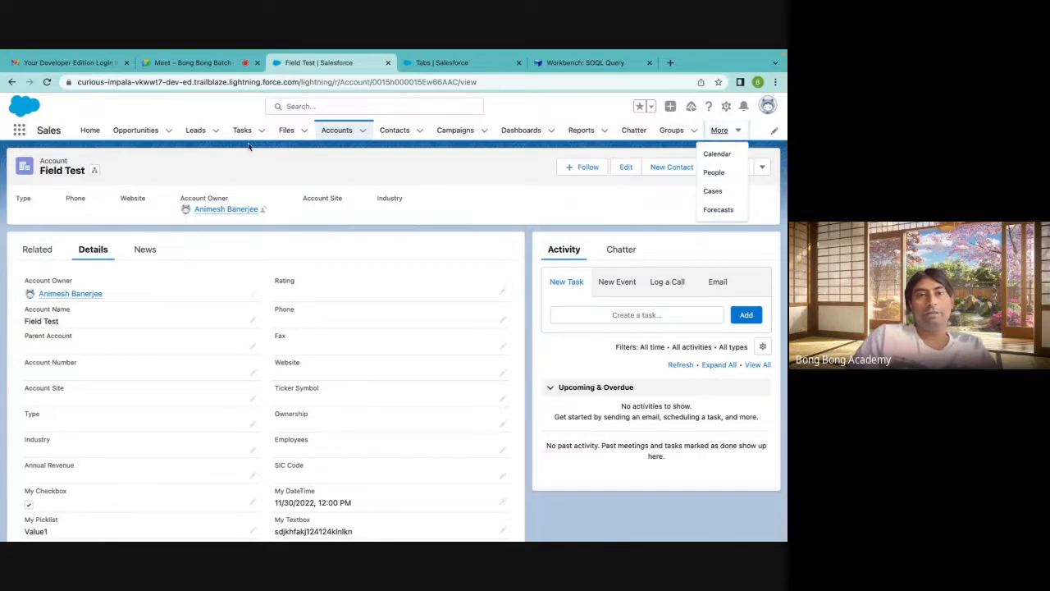
Step: Add the tab only to the Sales app and save the Applications tab
click(474, 65)
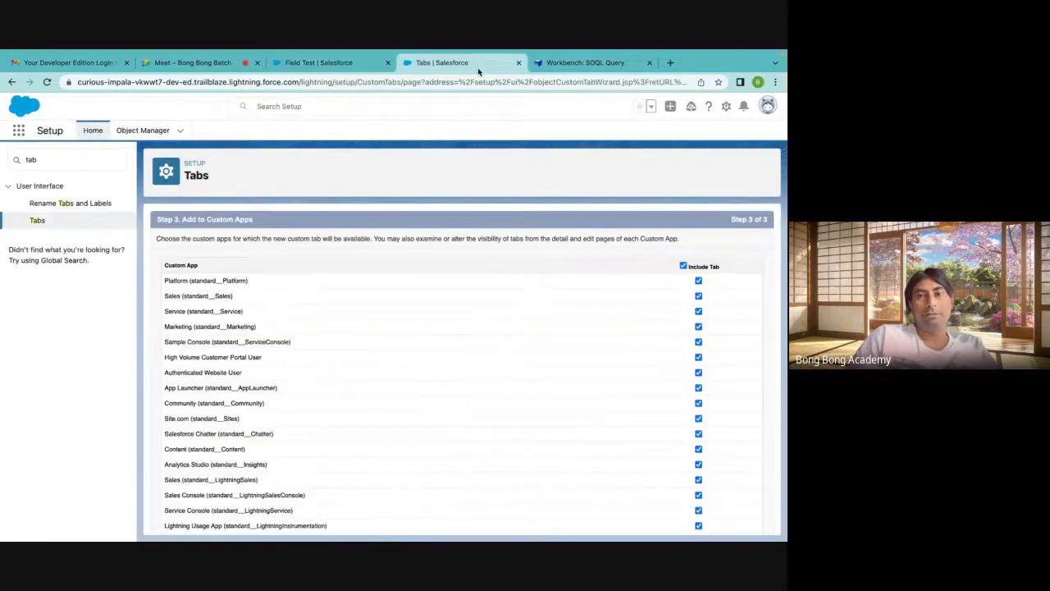
click(684, 265)
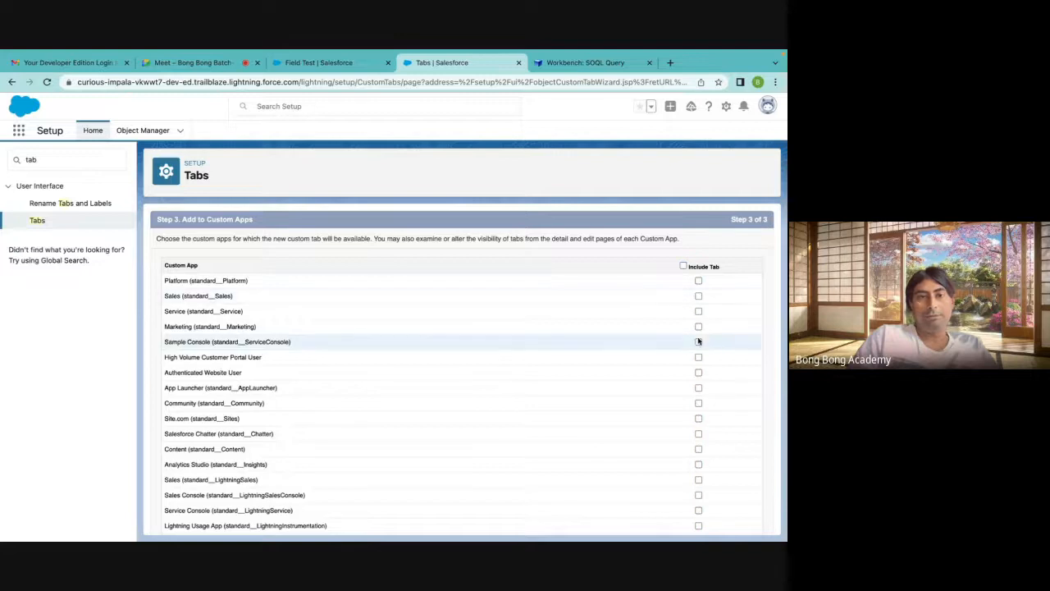
click(698, 296)
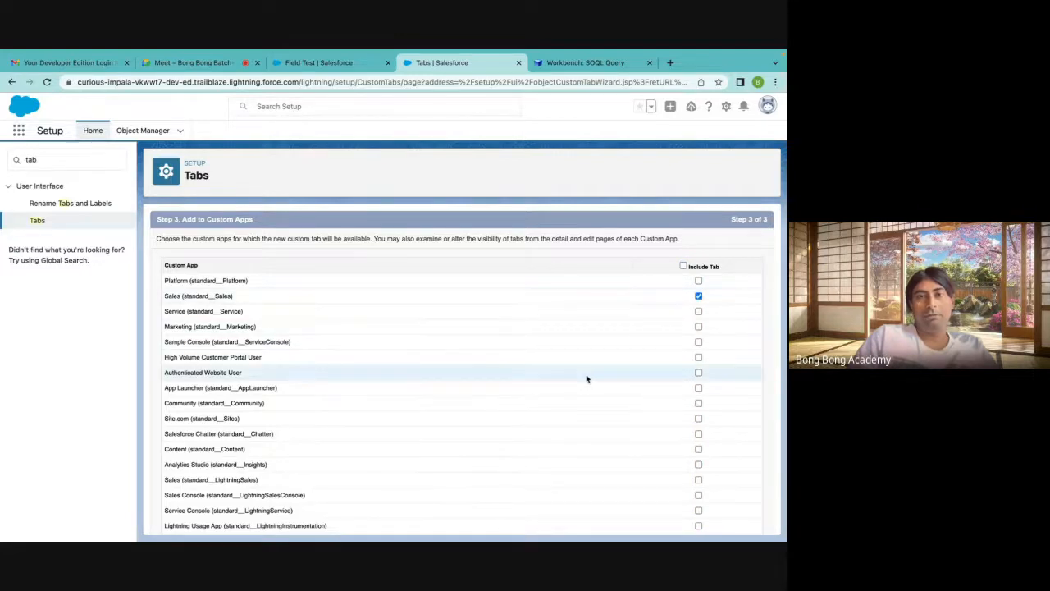
scroll(587, 378, down, 5)
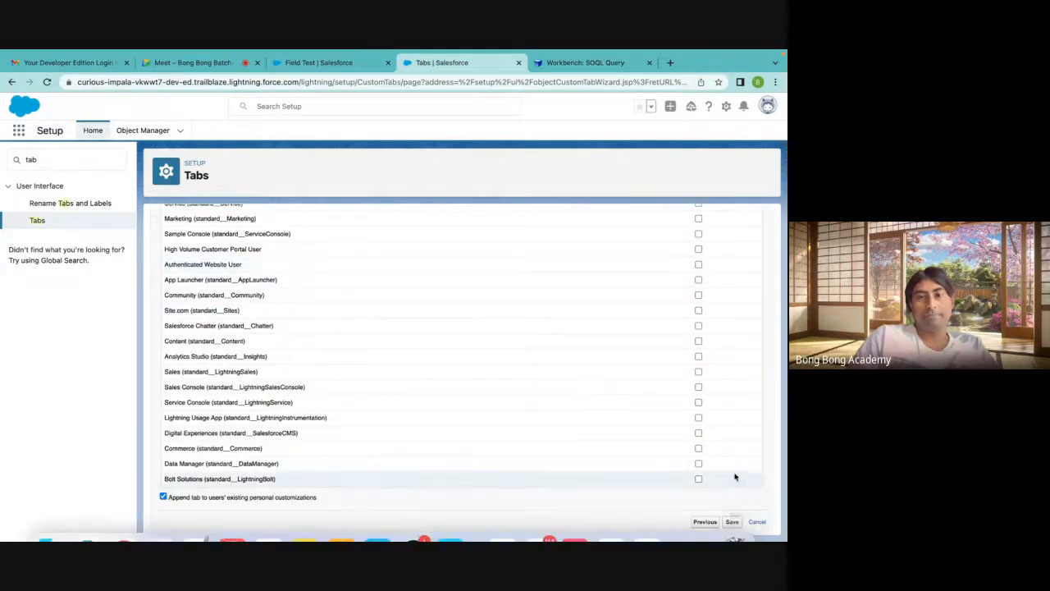
click(732, 522)
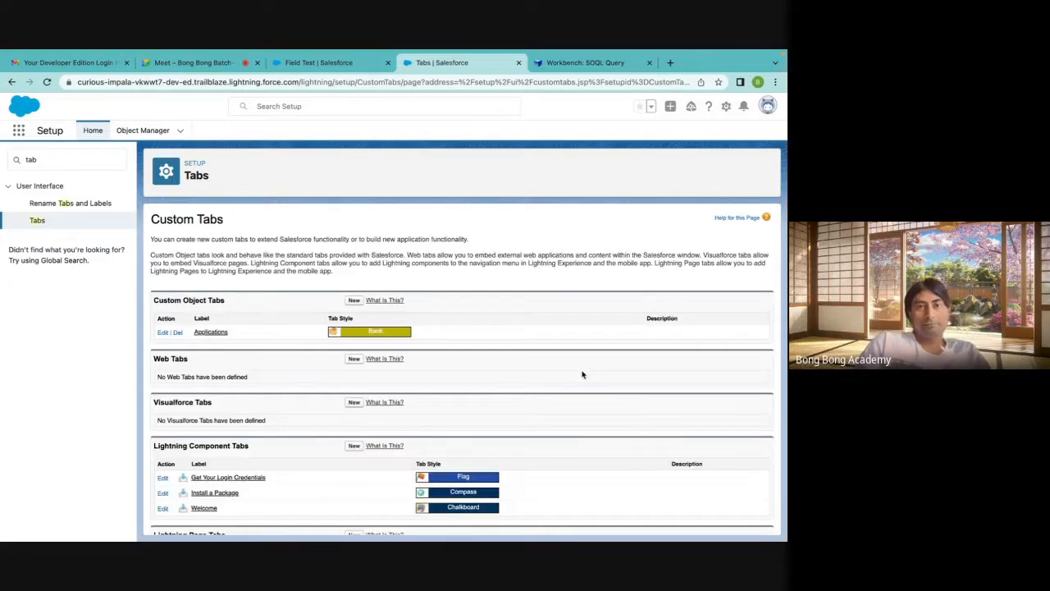
scroll(582, 375, down, 2)
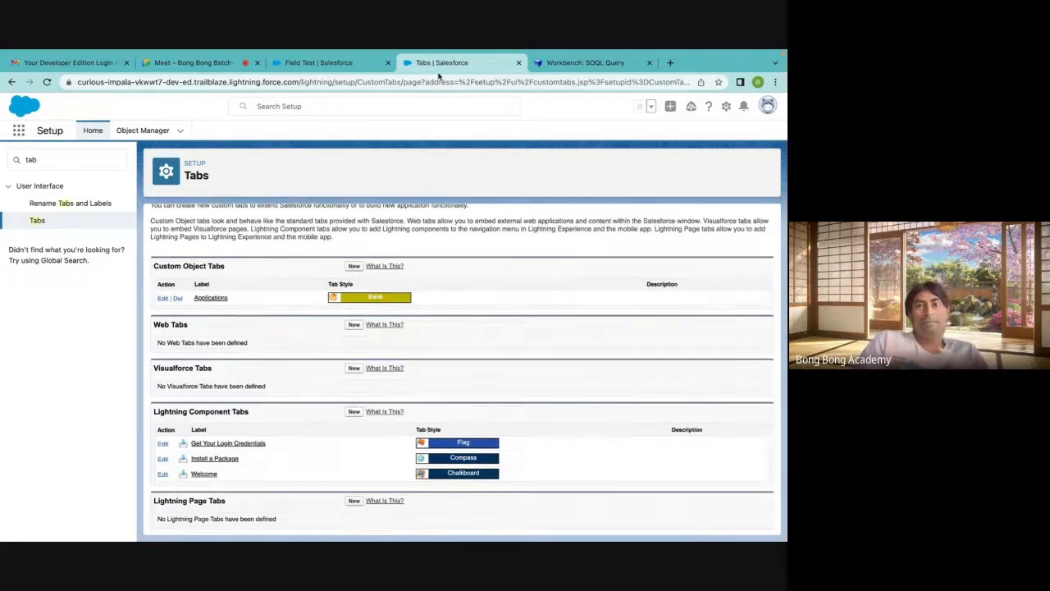
Step: Reload the Field Test account page and look for the new tab in the navigation
click(334, 64)
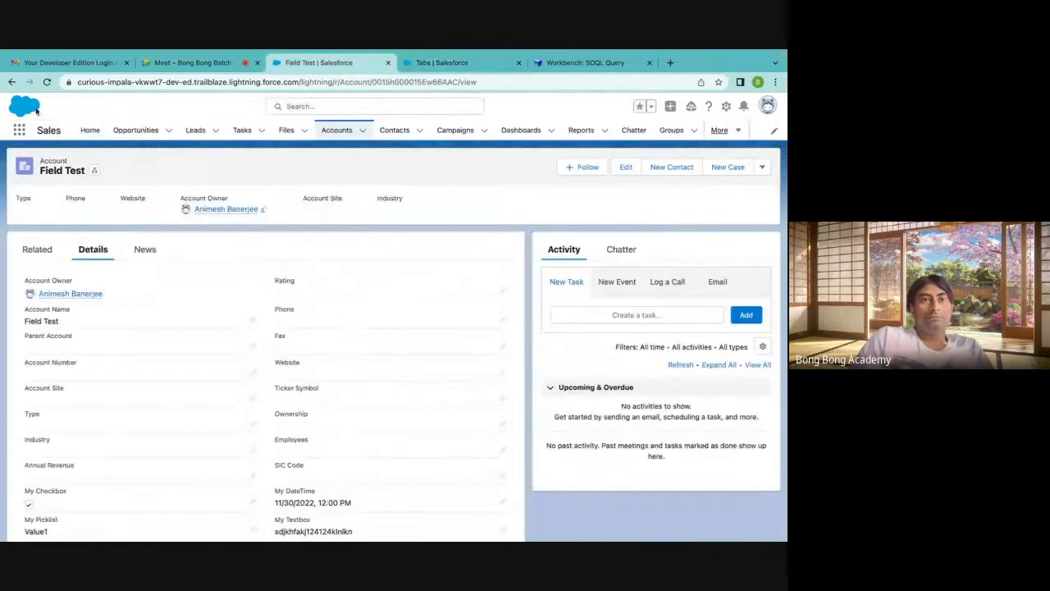
click(47, 83)
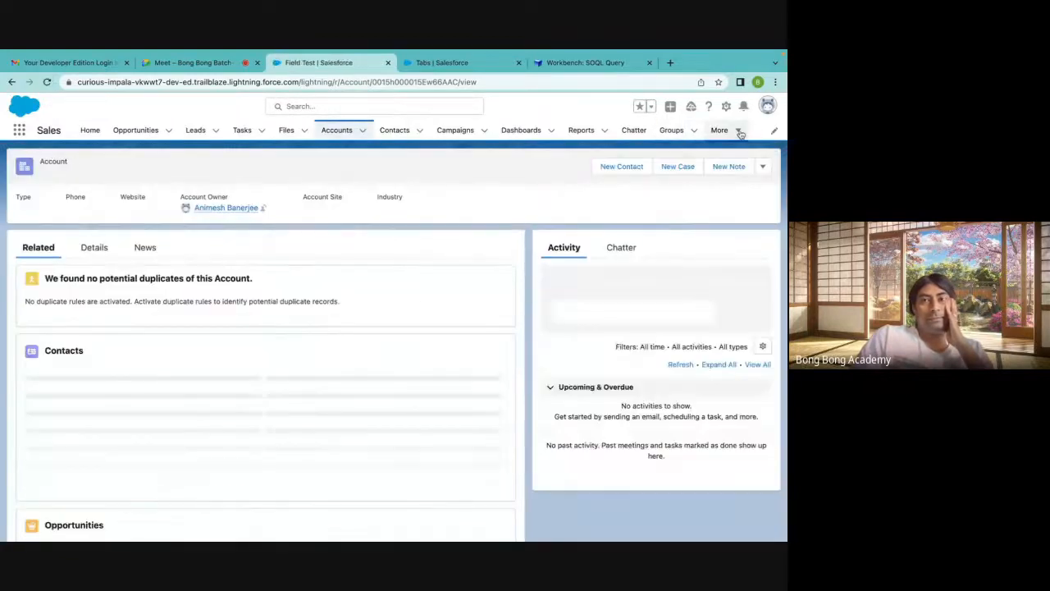
click(739, 131)
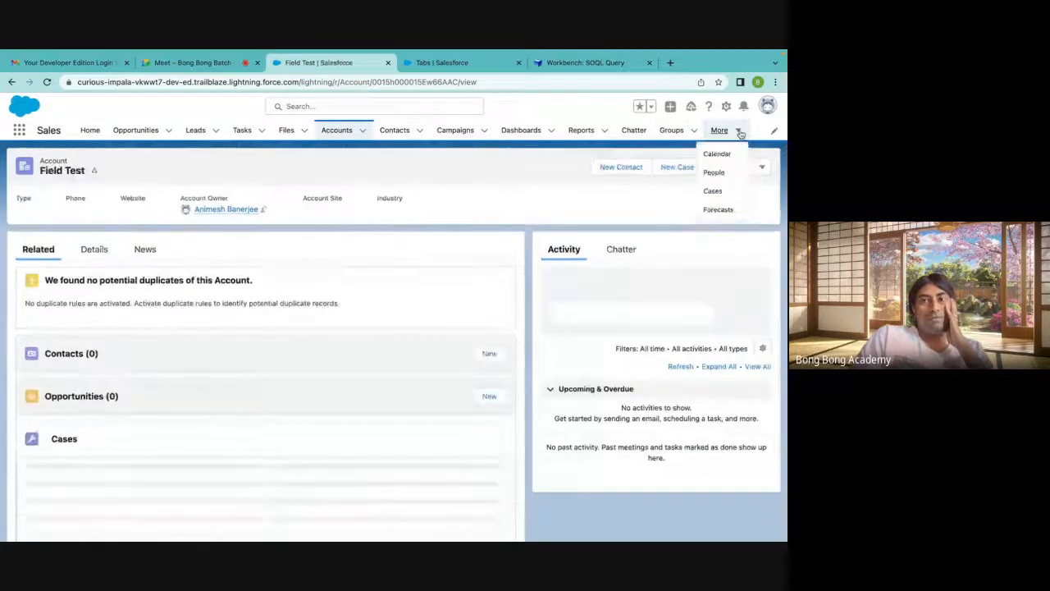
click(349, 167)
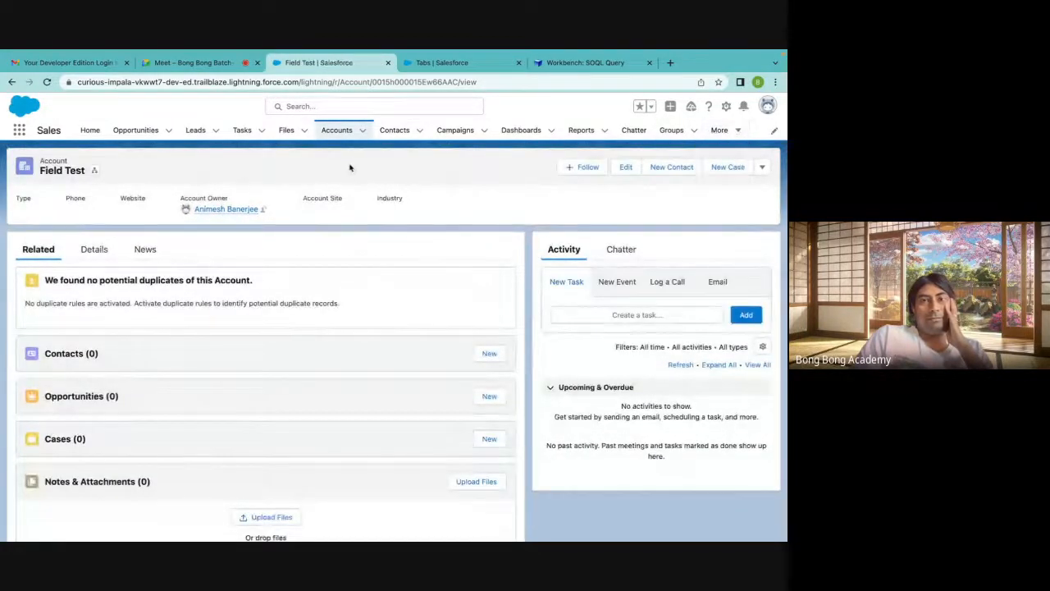
click(48, 82)
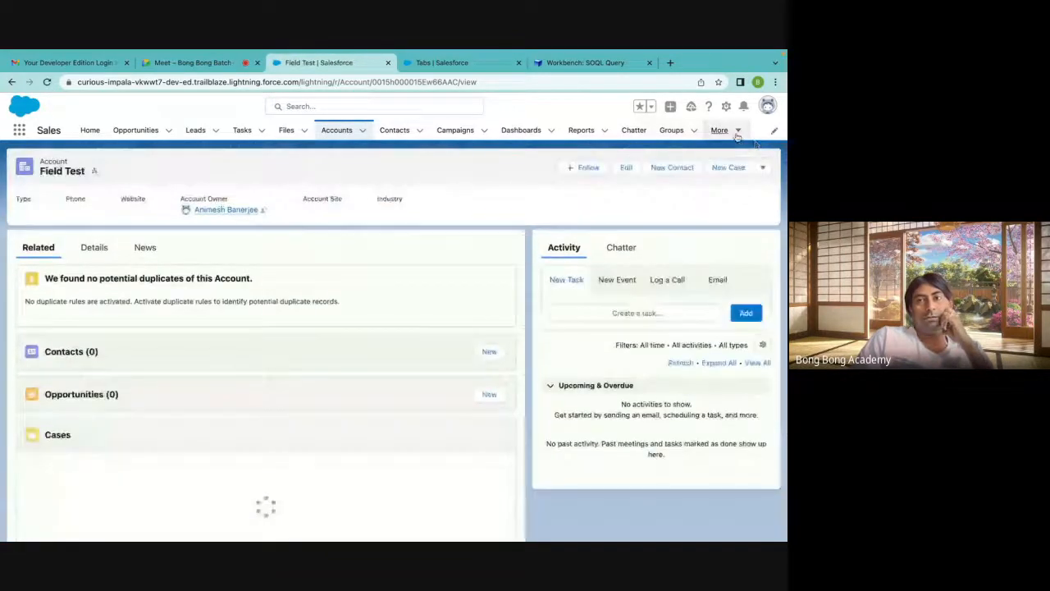
click(737, 133)
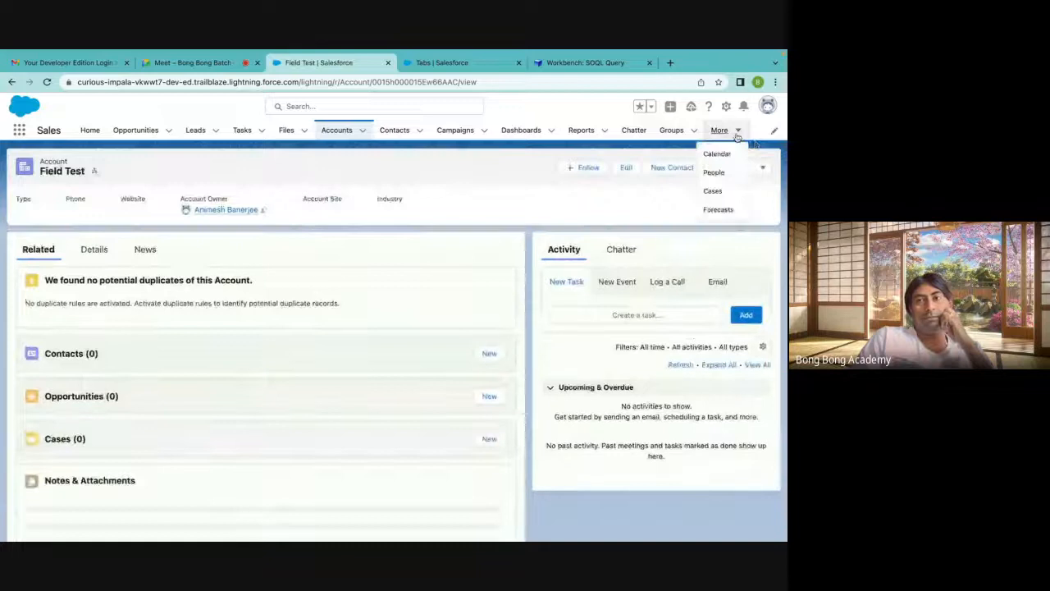
Step: Search the App Launcher for 'ap' and open Applications
click(19, 133)
text(a)
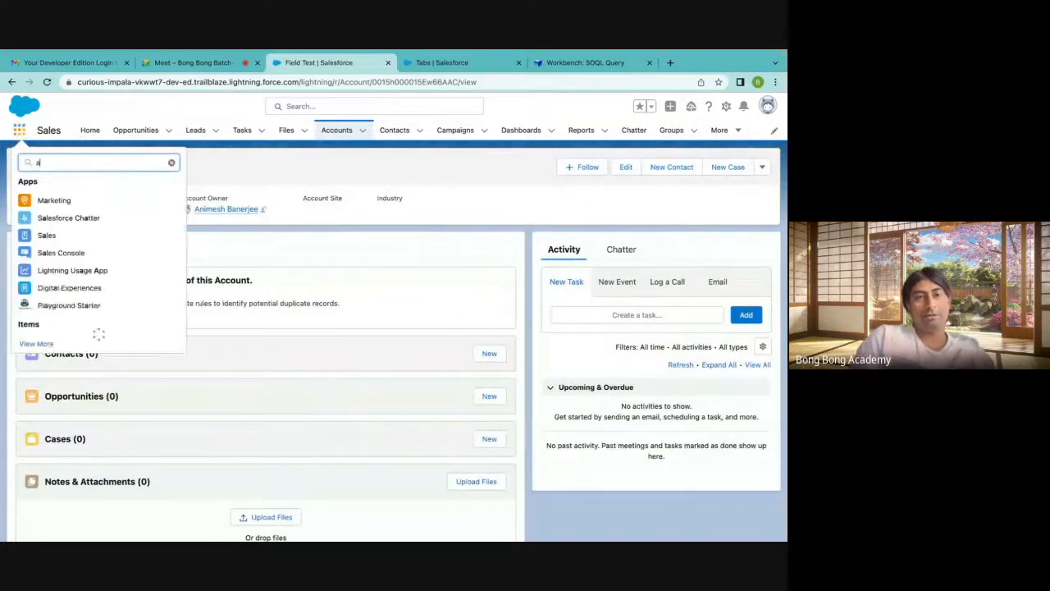
text(p)
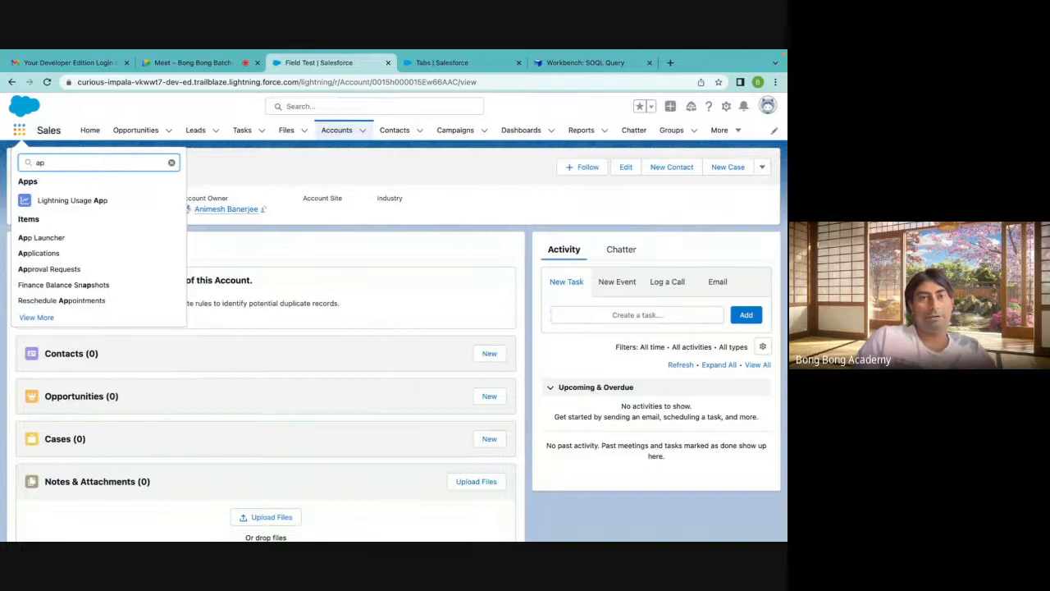
click(35, 252)
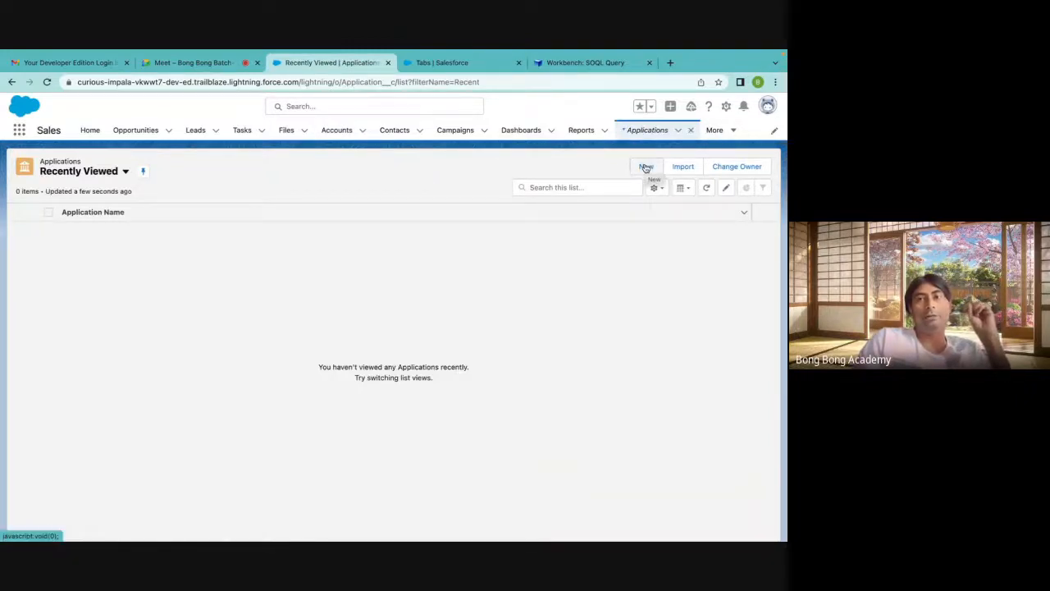
Step: Open a blank new Application record form, then close it without saving
click(677, 133)
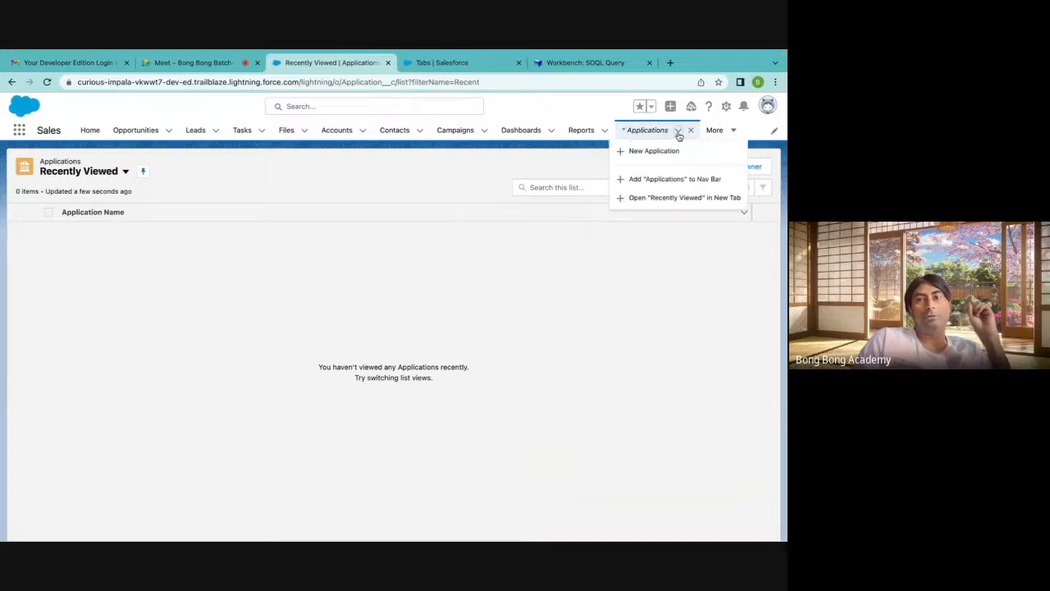
click(647, 167)
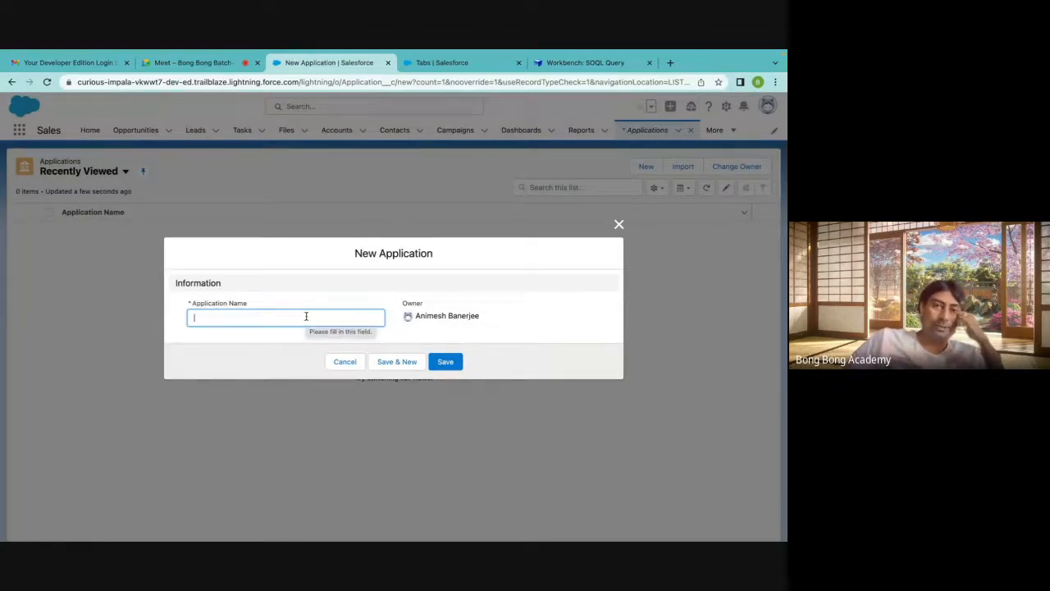
click(618, 225)
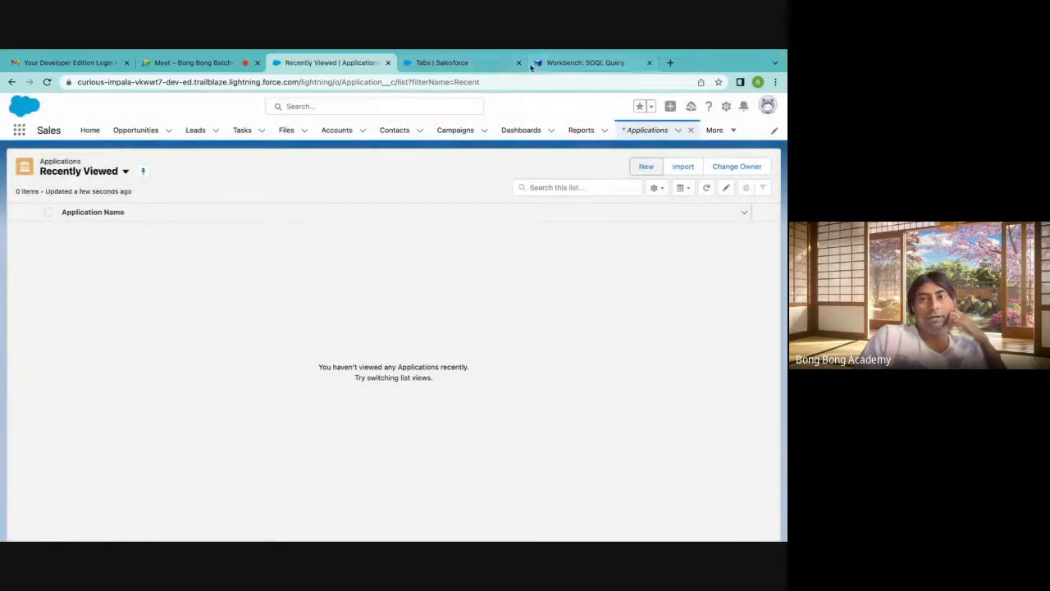
Step: In Setup's Object Manager, list the Application object's Fields & Relationships
click(476, 61)
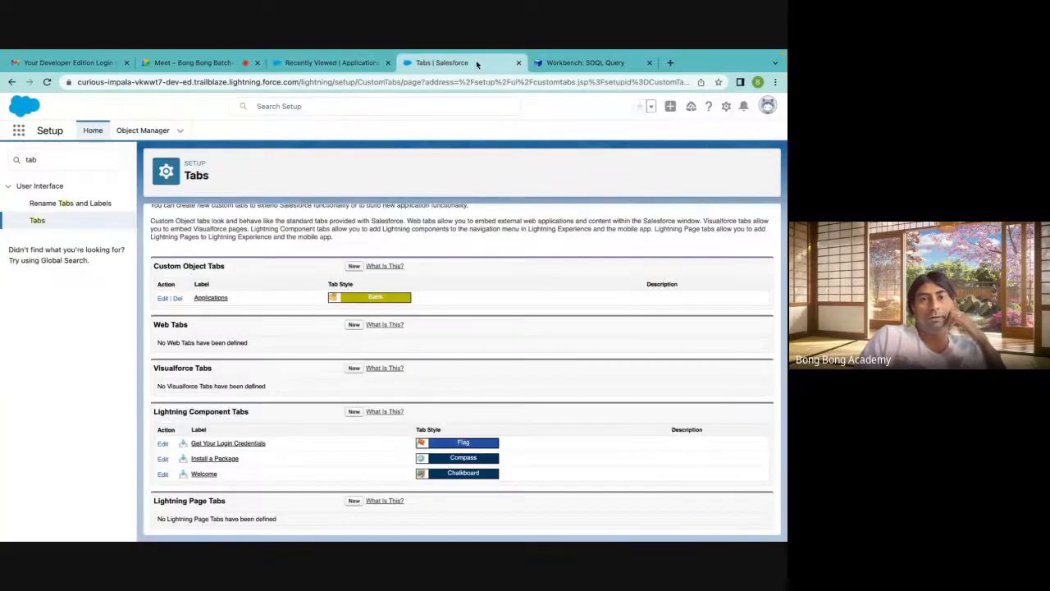
click(142, 131)
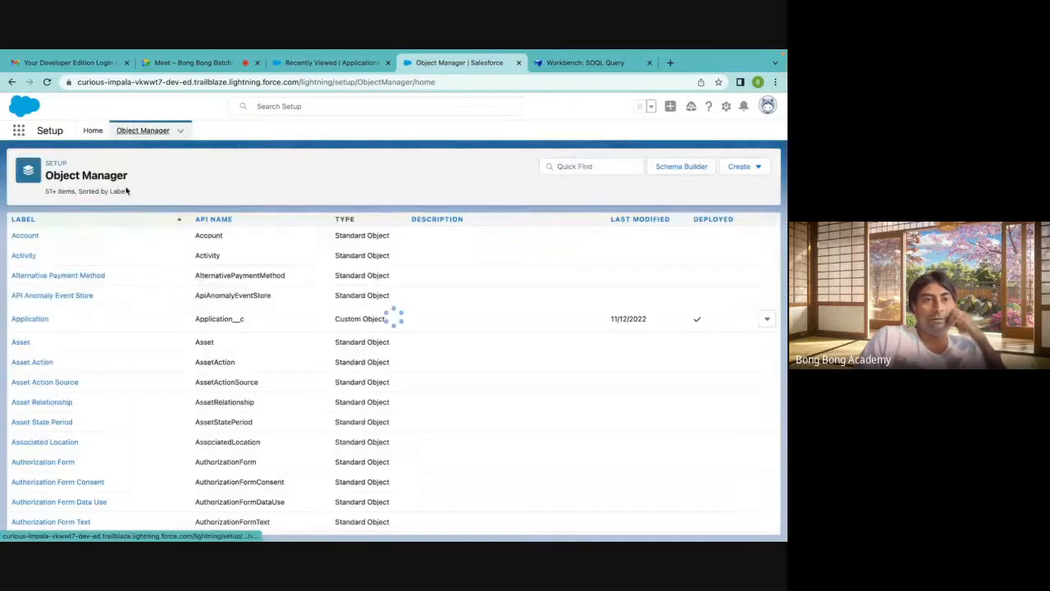
click(24, 319)
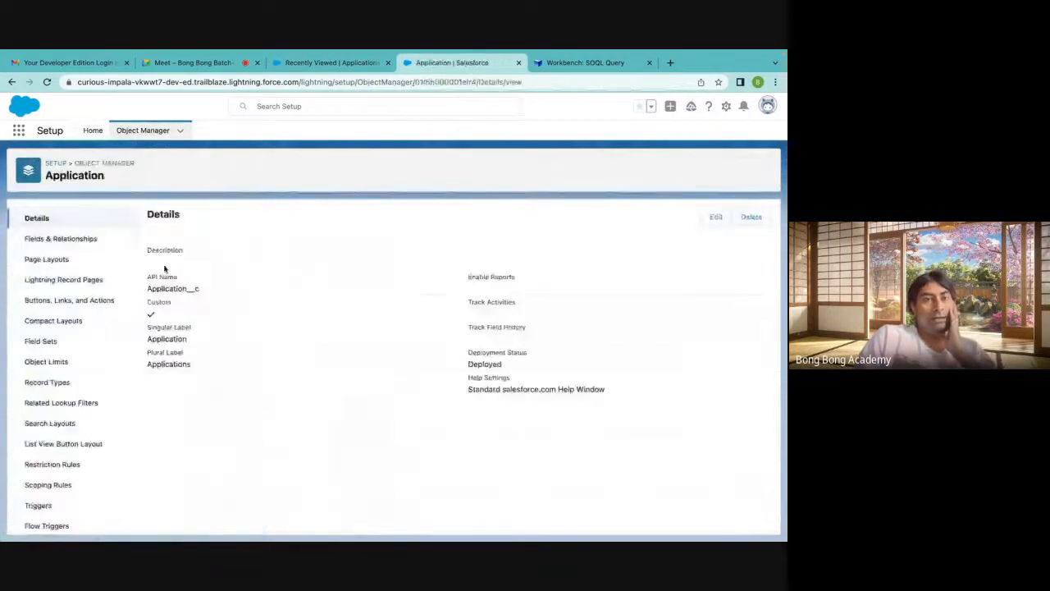
click(107, 239)
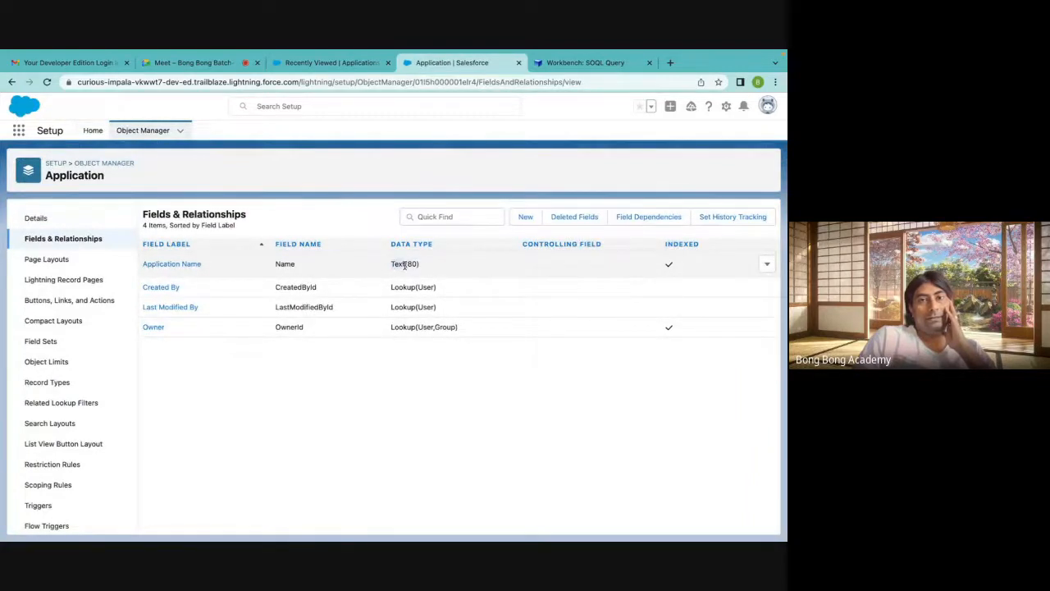
Step: Compare with the Account object's fields, then return to the object list
click(96, 165)
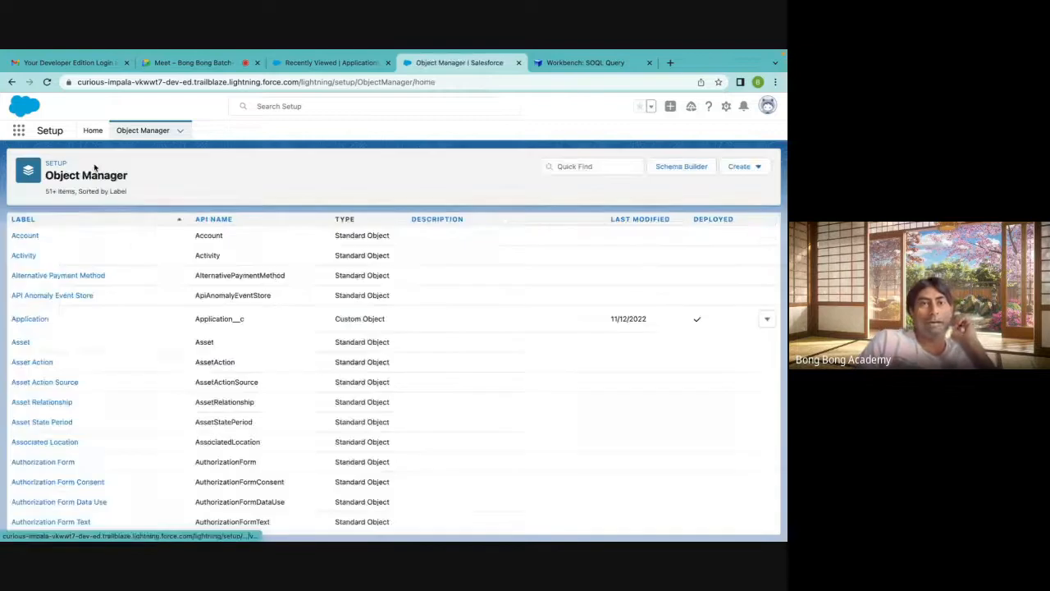
click(25, 235)
click(76, 243)
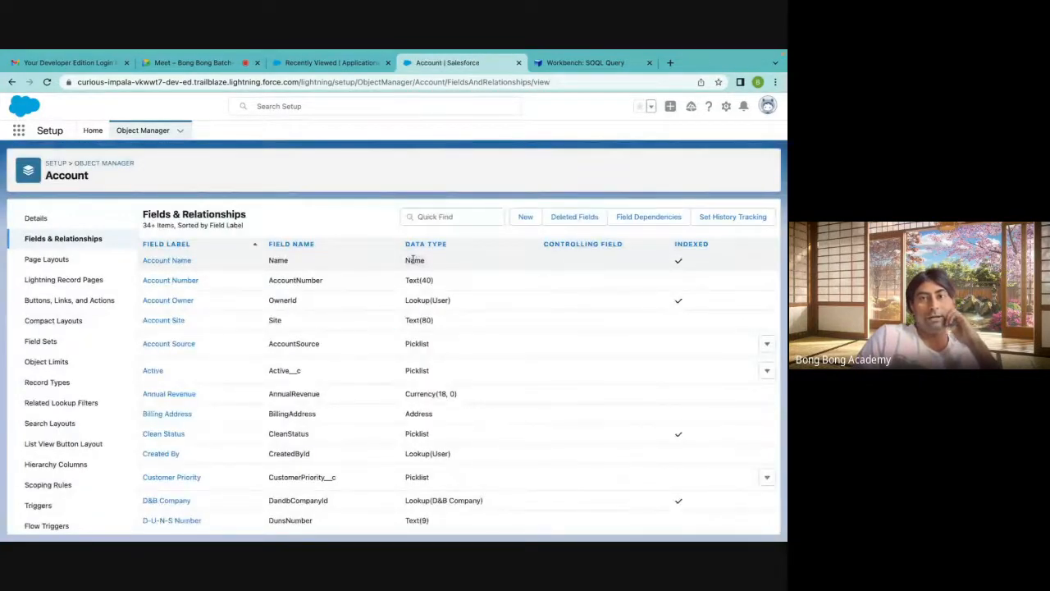
click(108, 164)
click(25, 237)
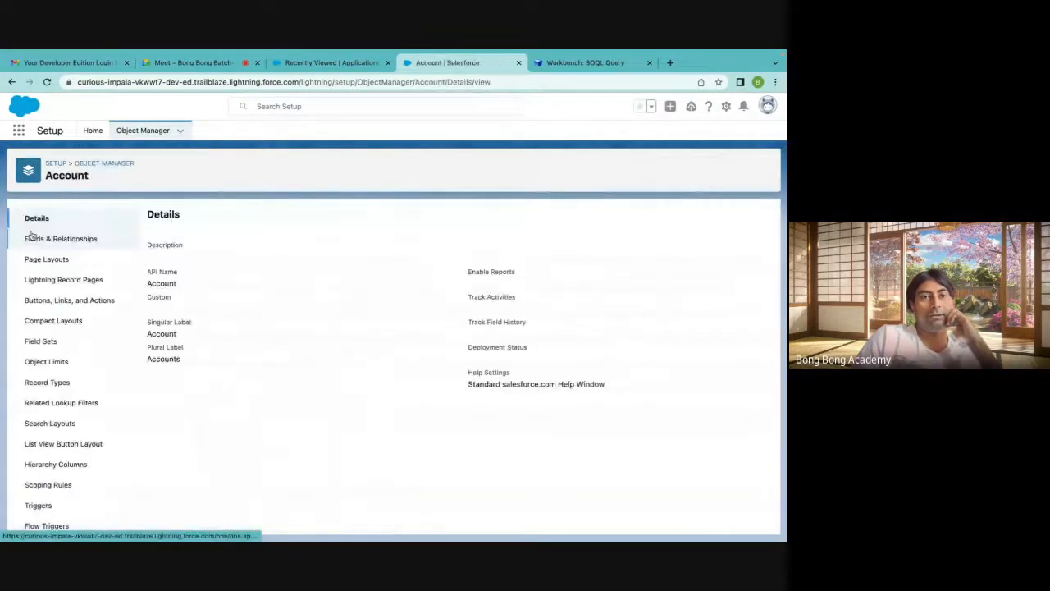
click(108, 165)
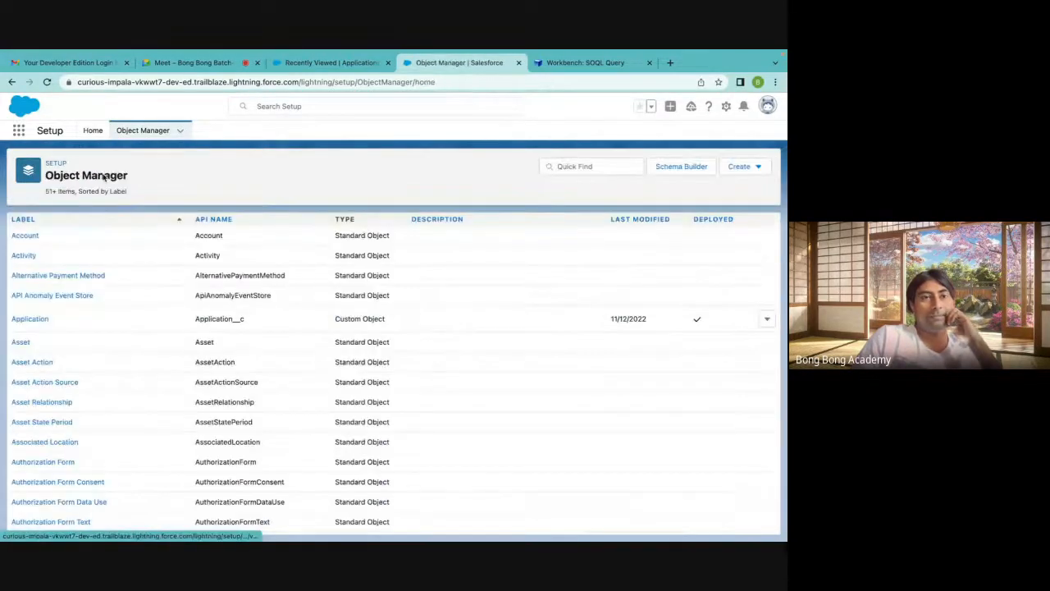
Step: Review the Application Name field's Text(80) details and open its actions menu
click(34, 315)
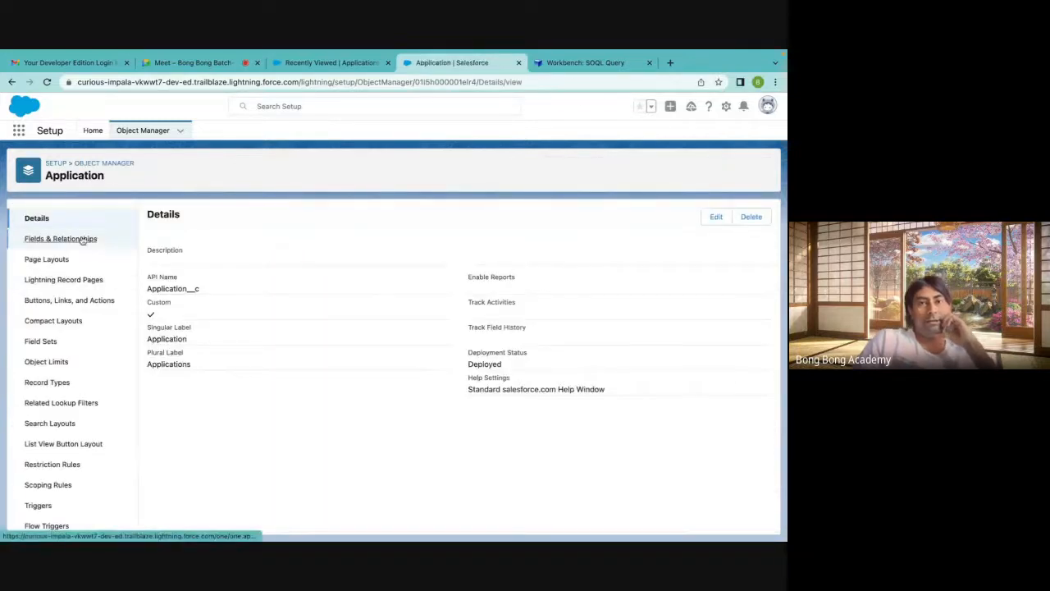
click(87, 239)
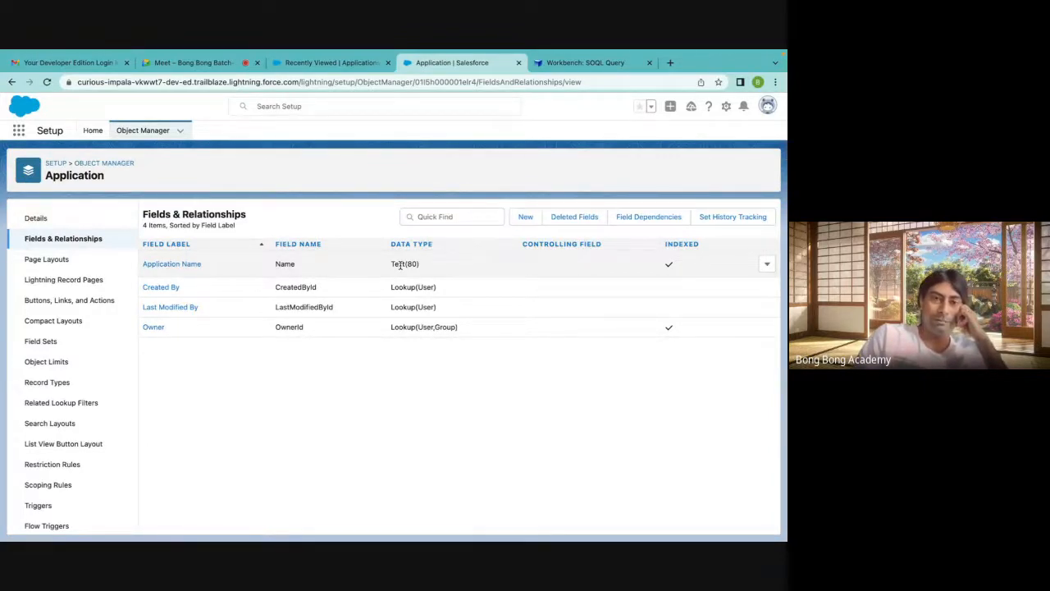
click(188, 264)
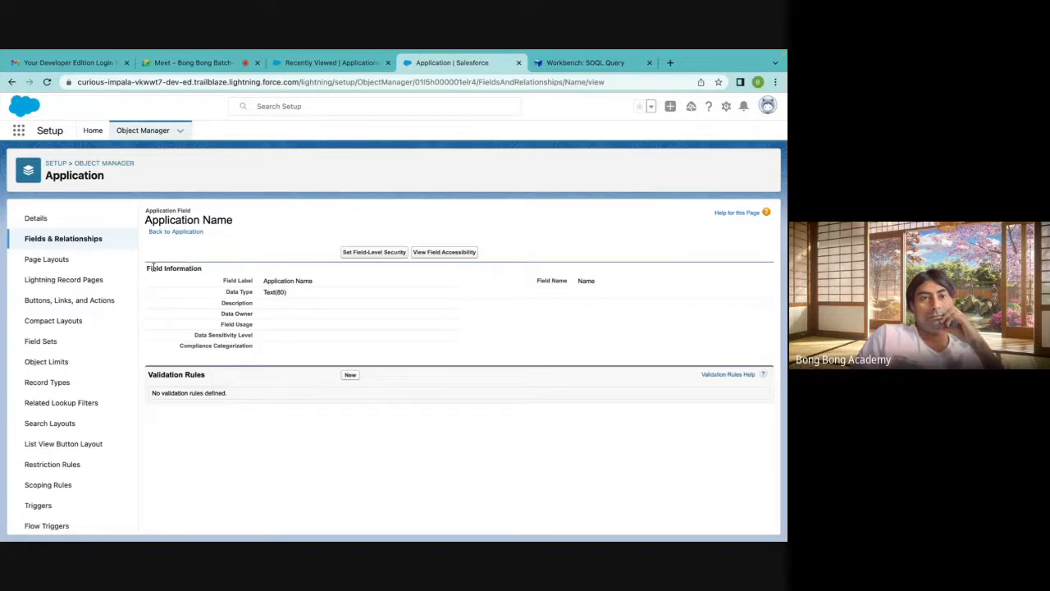
click(63, 238)
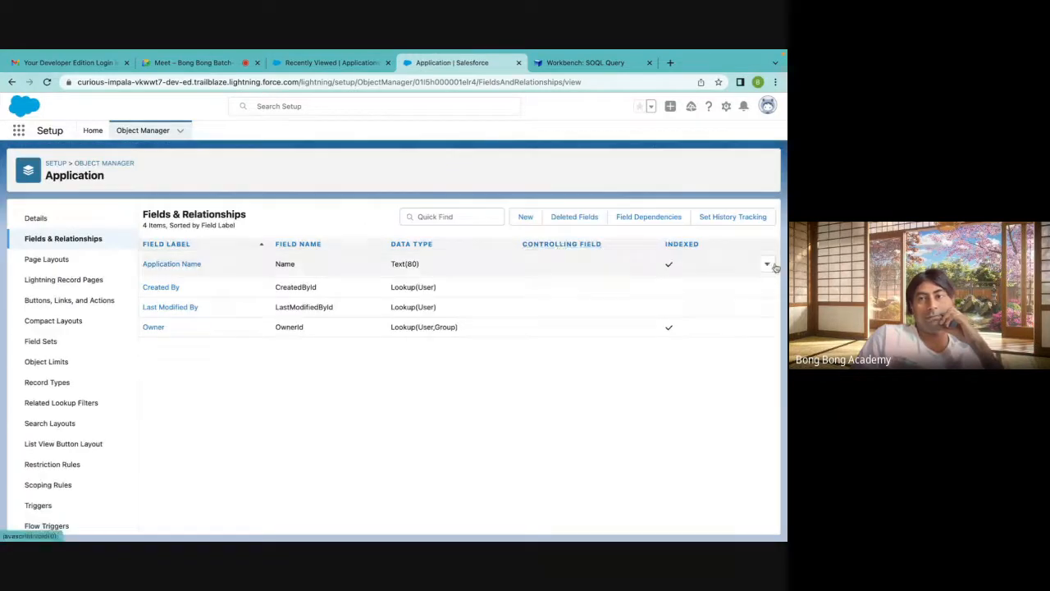
click(767, 264)
Step: Change the Application Name field's data type to Auto Number
click(738, 292)
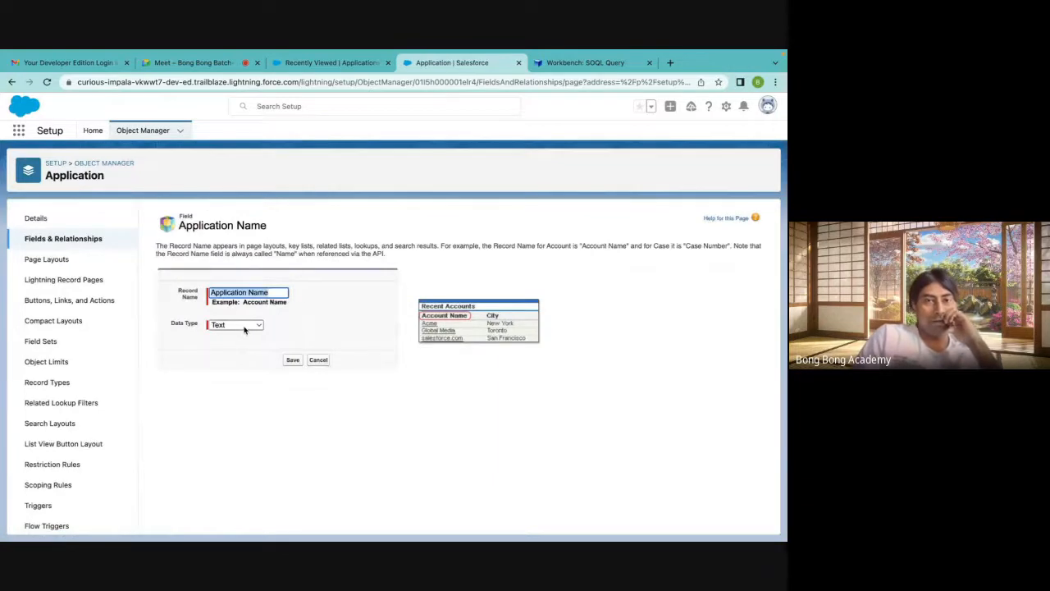
click(243, 330)
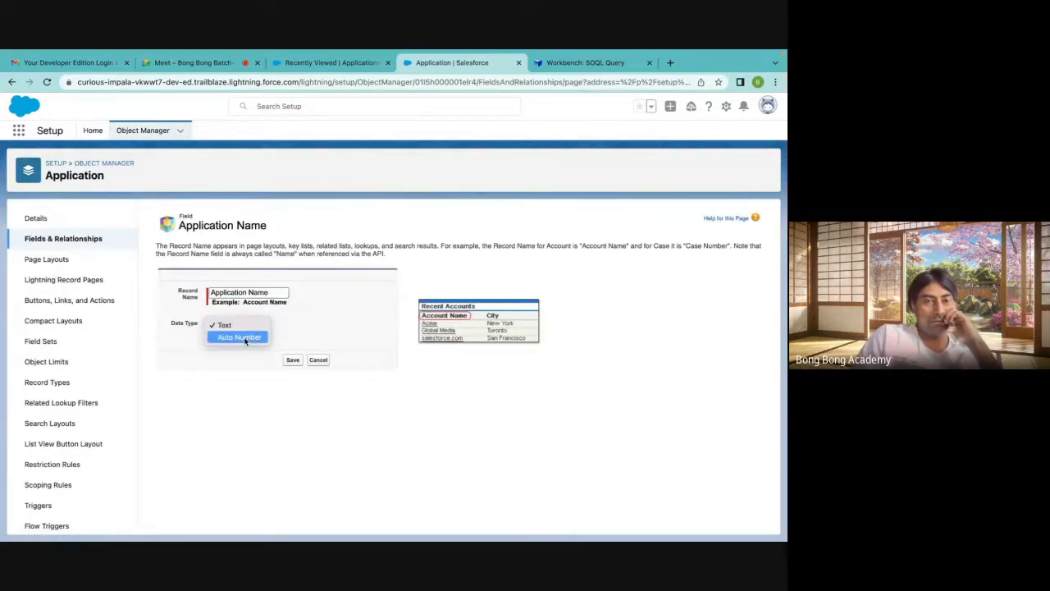
click(245, 338)
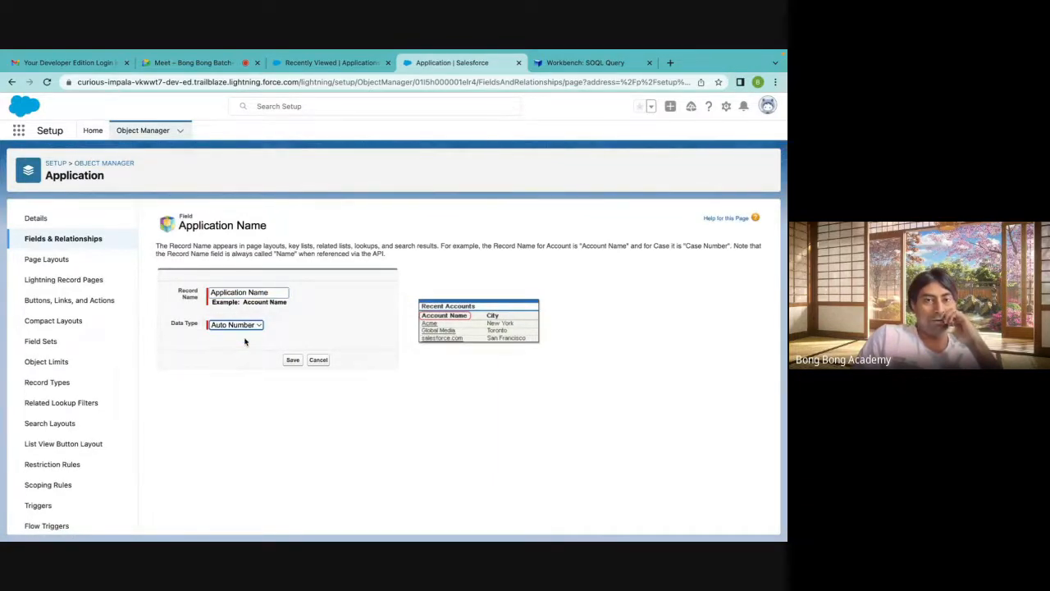
click(291, 360)
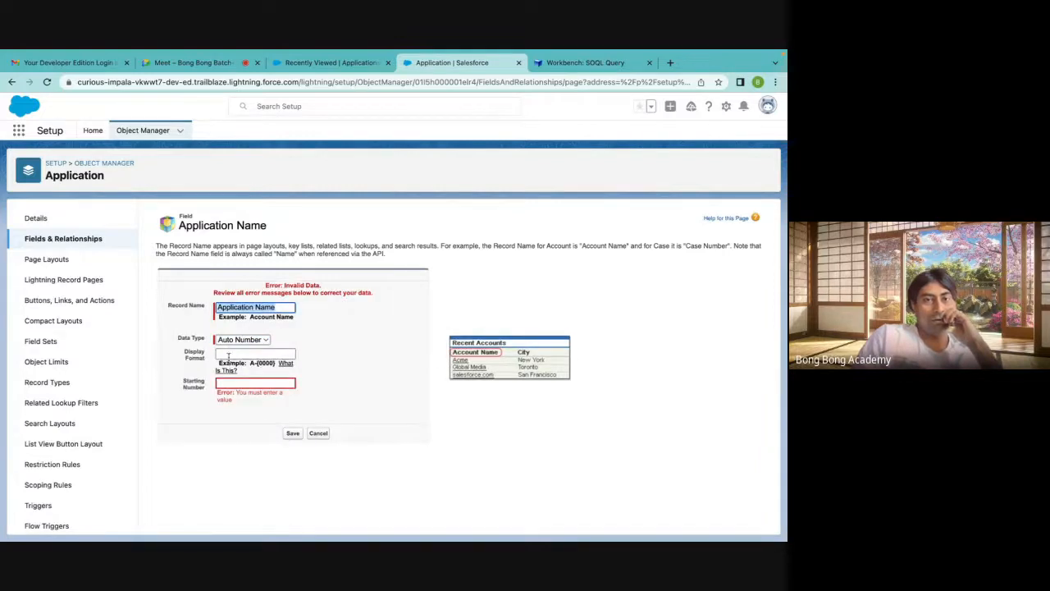
Step: Set Display Format APP-{0000} and Starting Number 1, then save the field
click(228, 354)
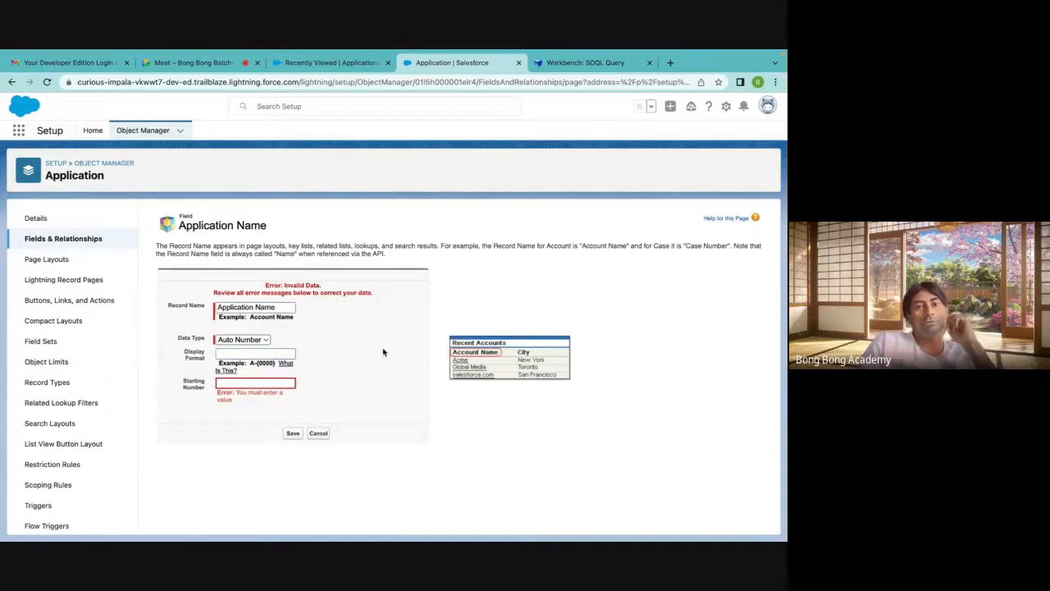
click(225, 353)
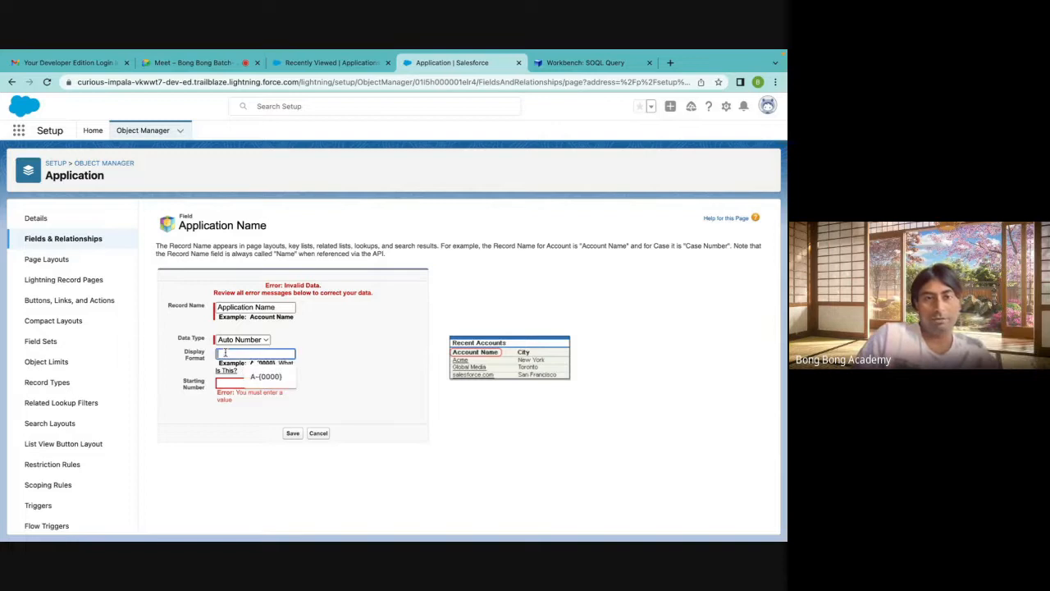
text(A)
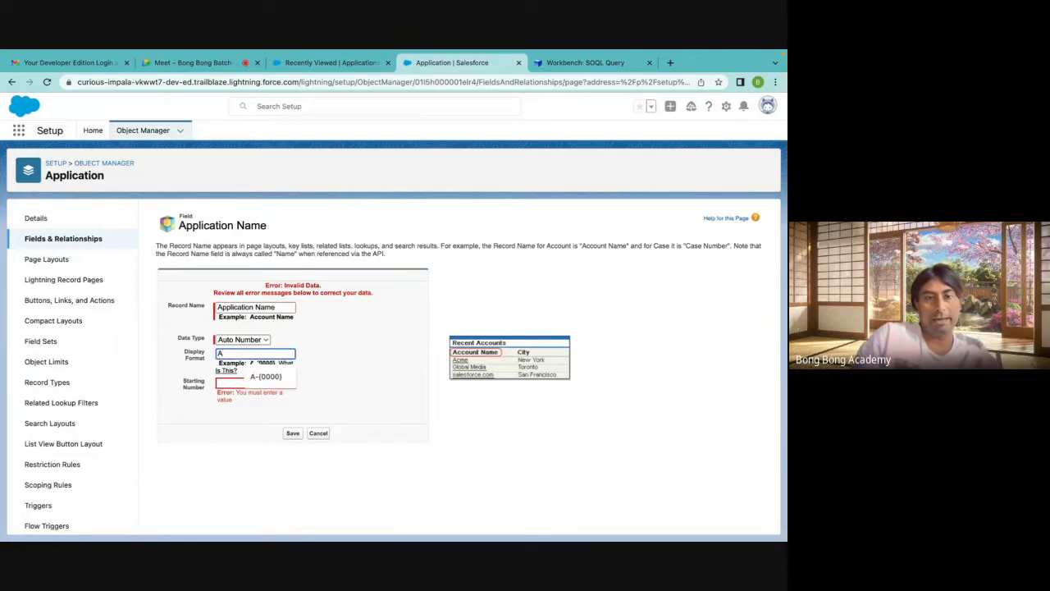
text(PP-)
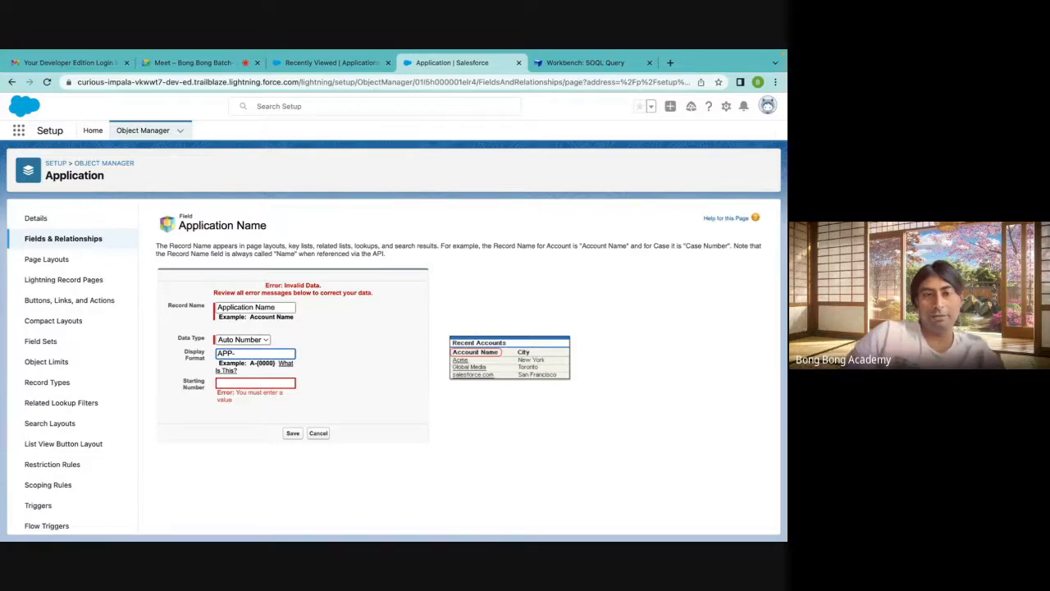
text({)
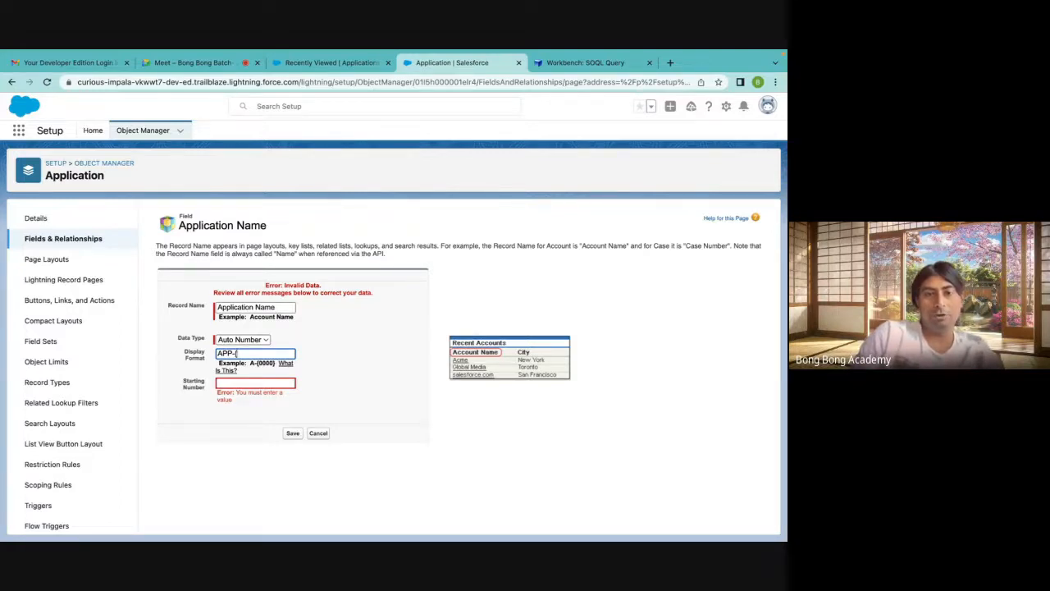
text(000)
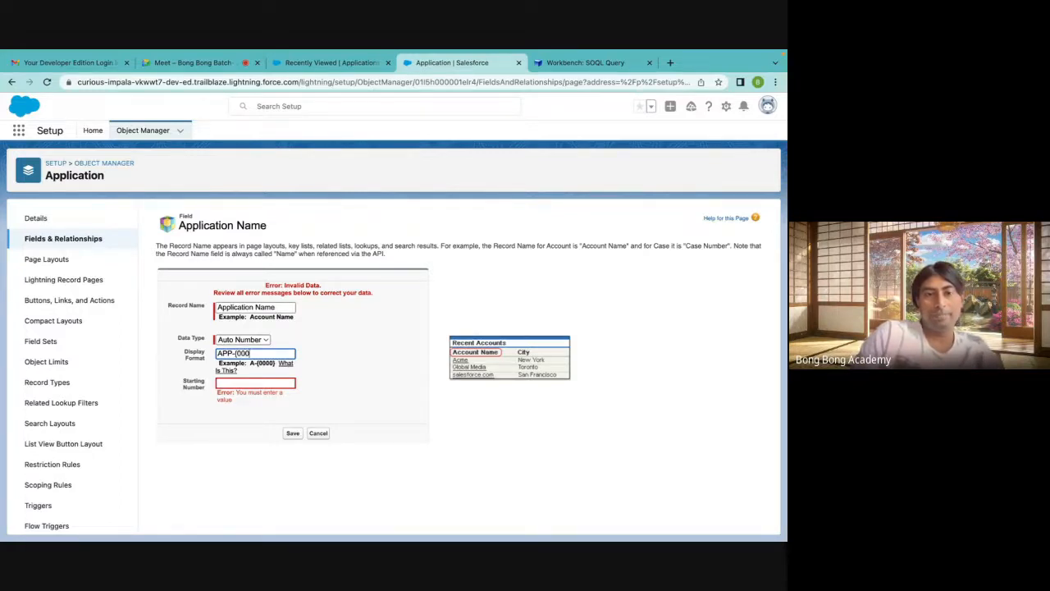
text(0})
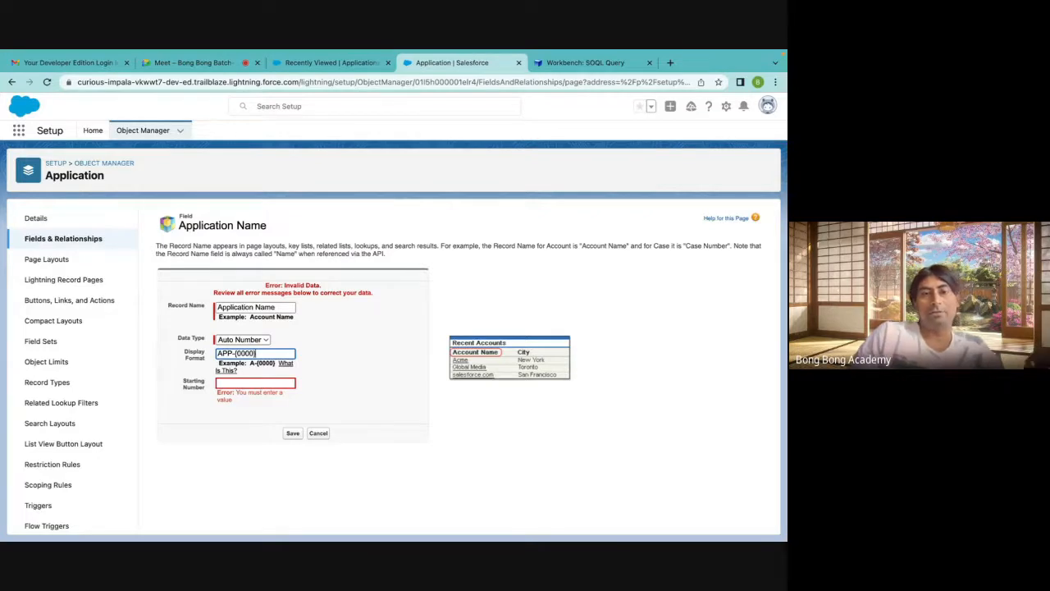
click(251, 386)
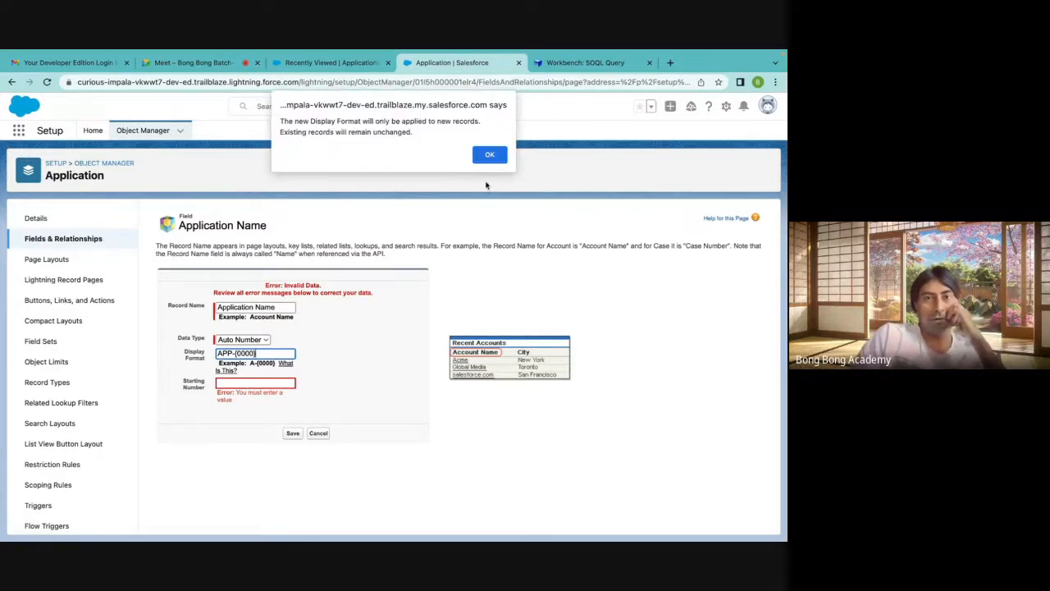
click(489, 156)
click(261, 387)
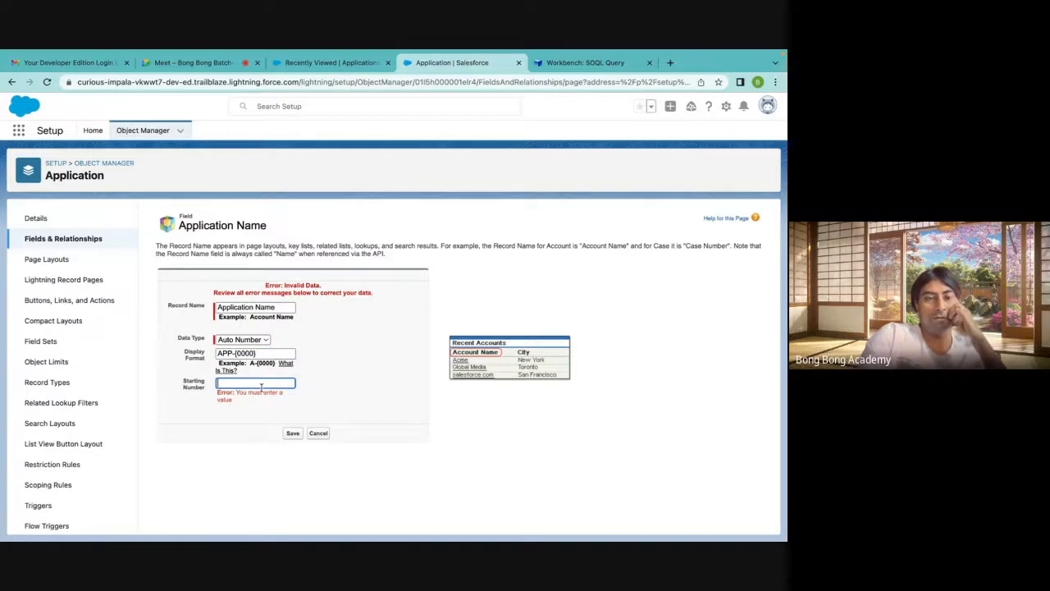
text(1)
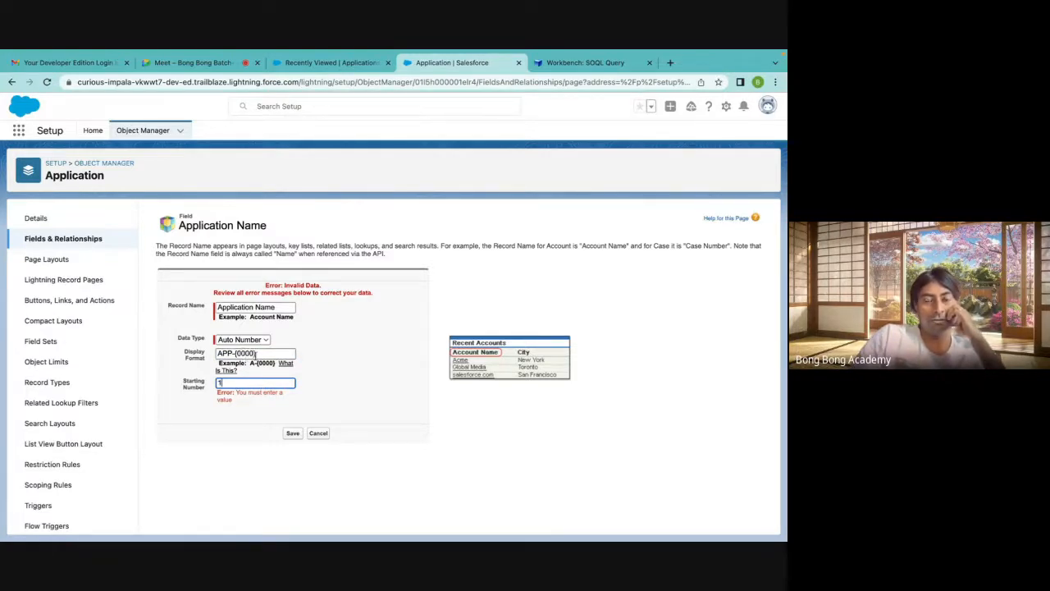
click(295, 435)
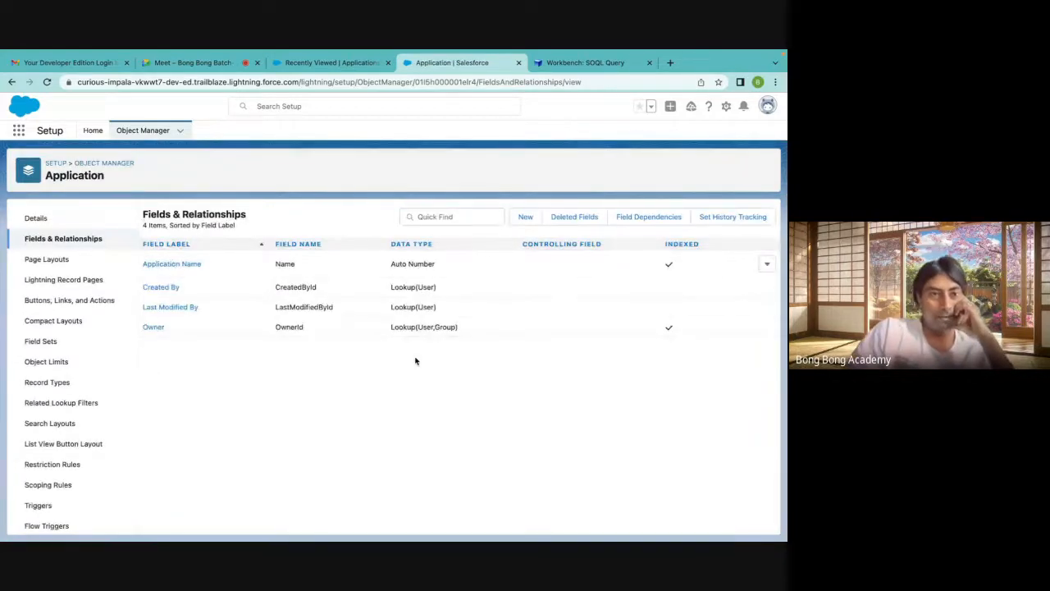
click(337, 63)
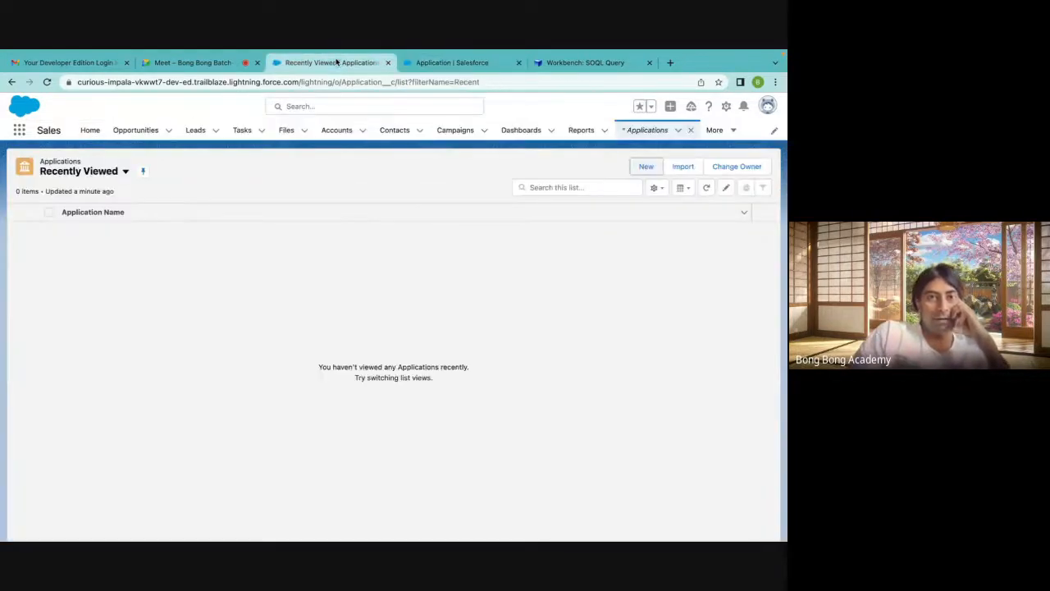
Step: Create two Application records, auto-named APP-0001 and APP-0002, from the Applications list
click(46, 82)
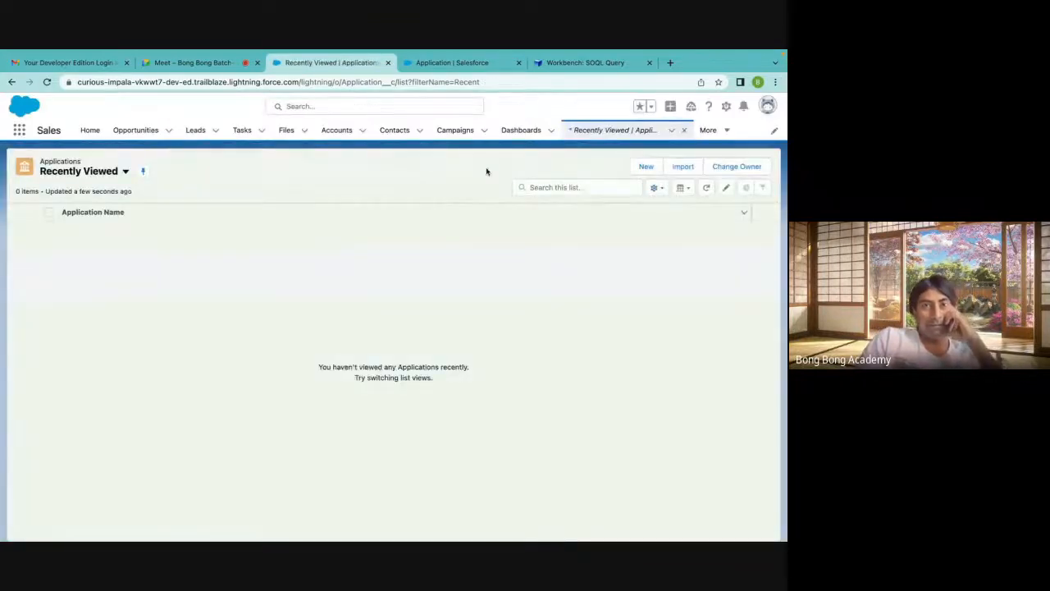
click(646, 167)
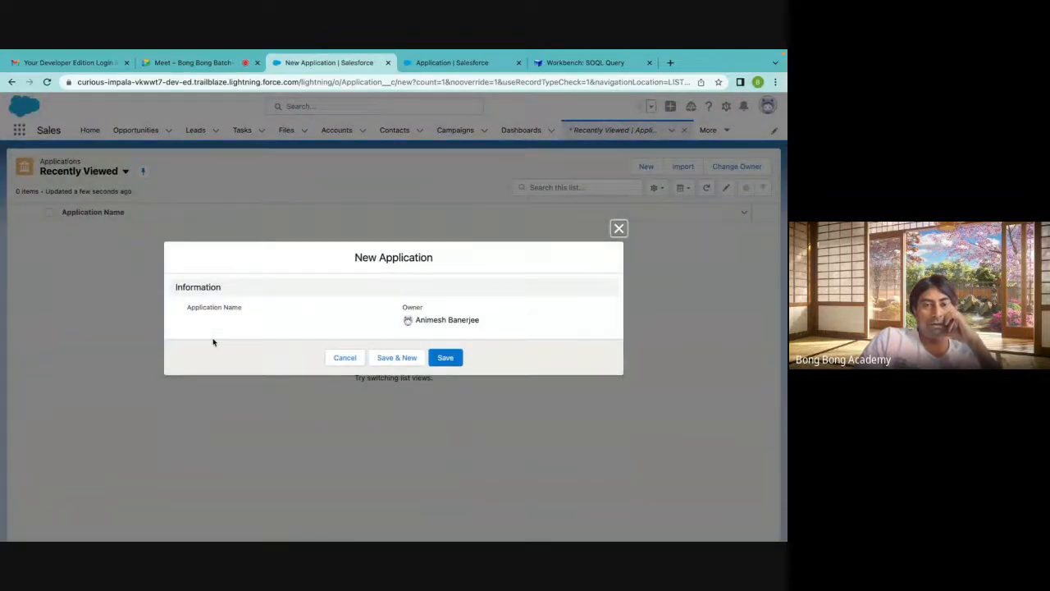
click(445, 358)
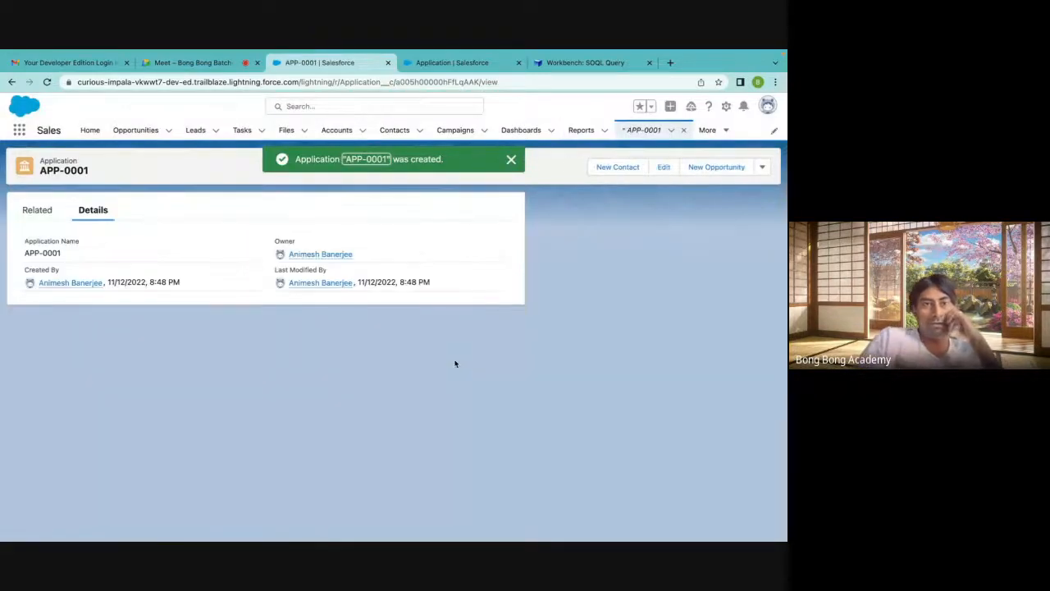
drag(25, 253, 71, 260)
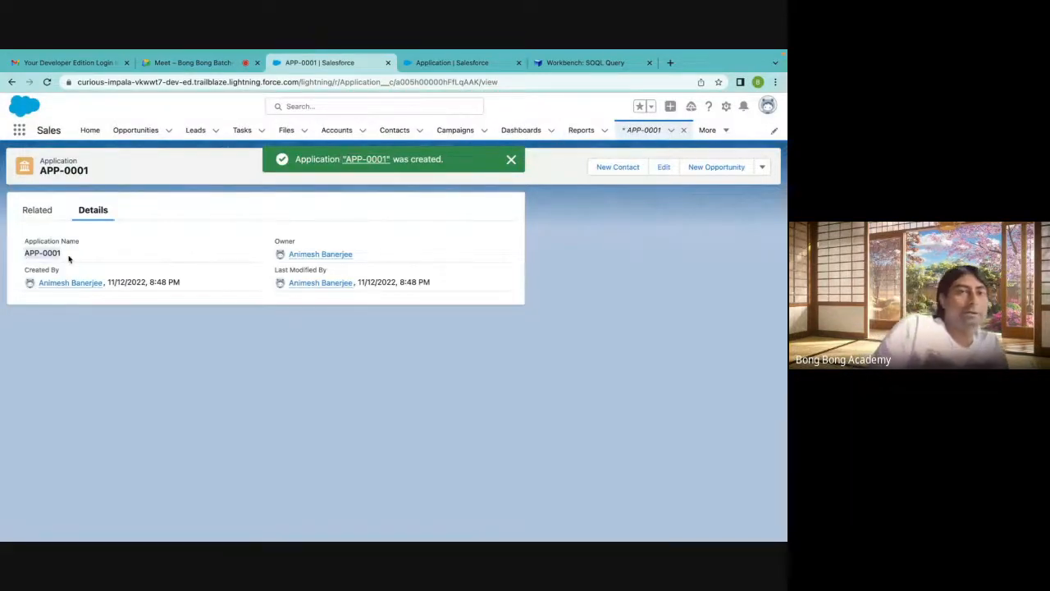
click(656, 132)
click(646, 167)
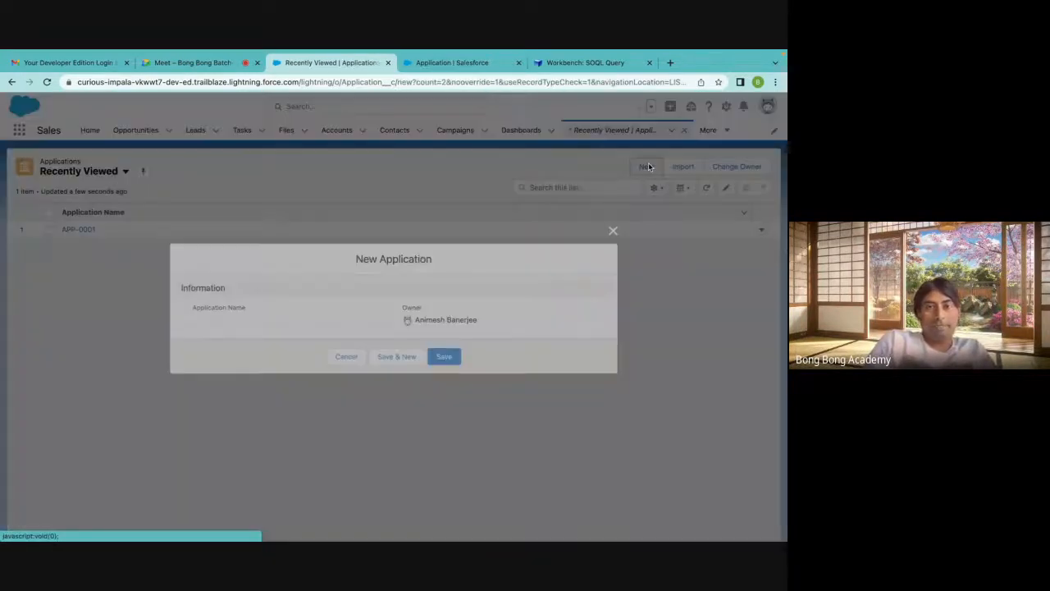
click(441, 357)
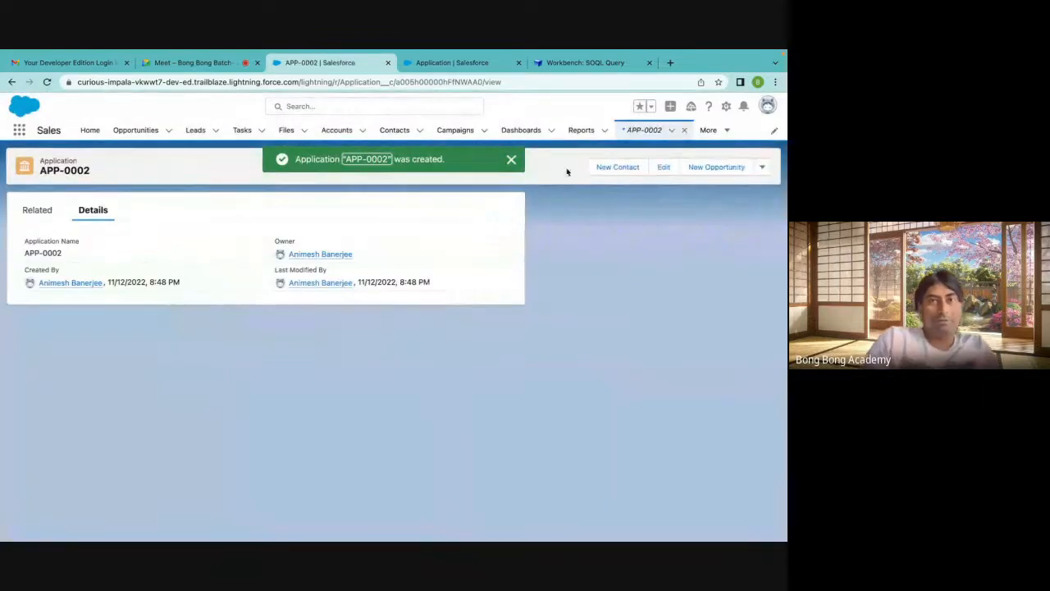
click(640, 132)
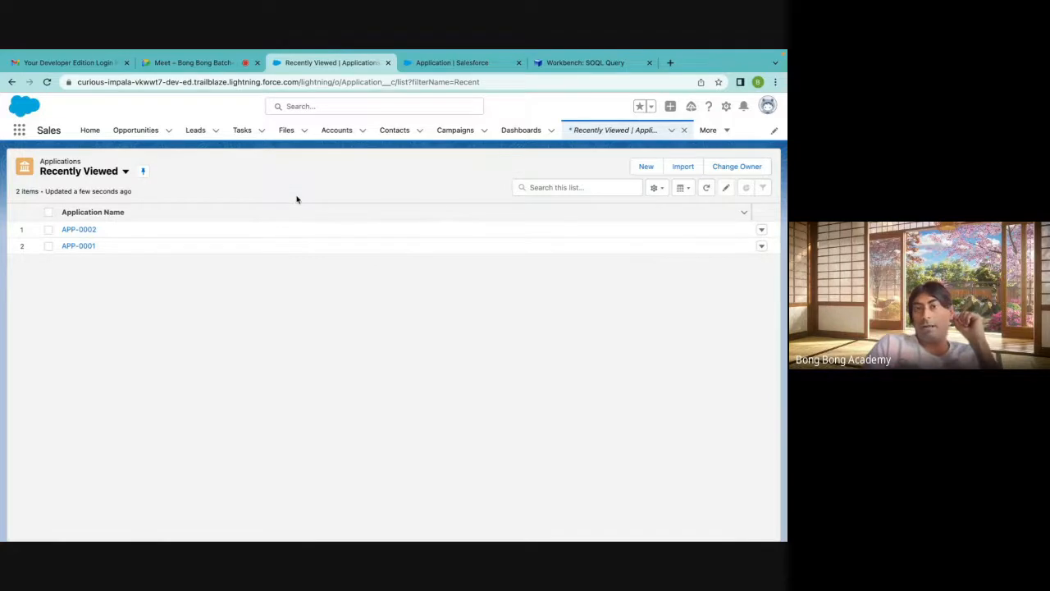
click(582, 63)
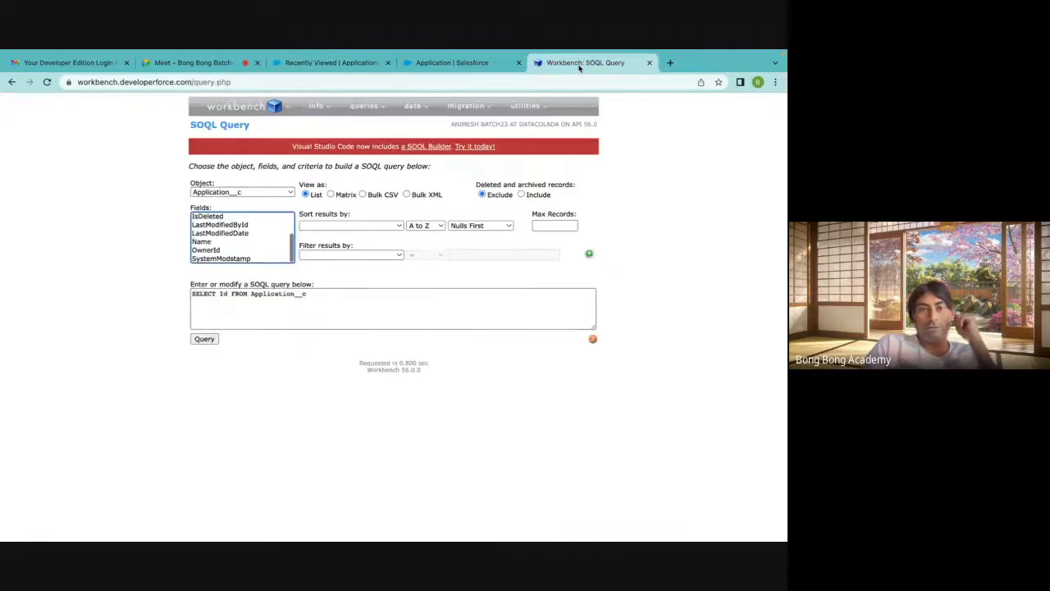
Step: Run the Workbench query SELECT Id,Name FROM Application__c
click(227, 294)
text(,)
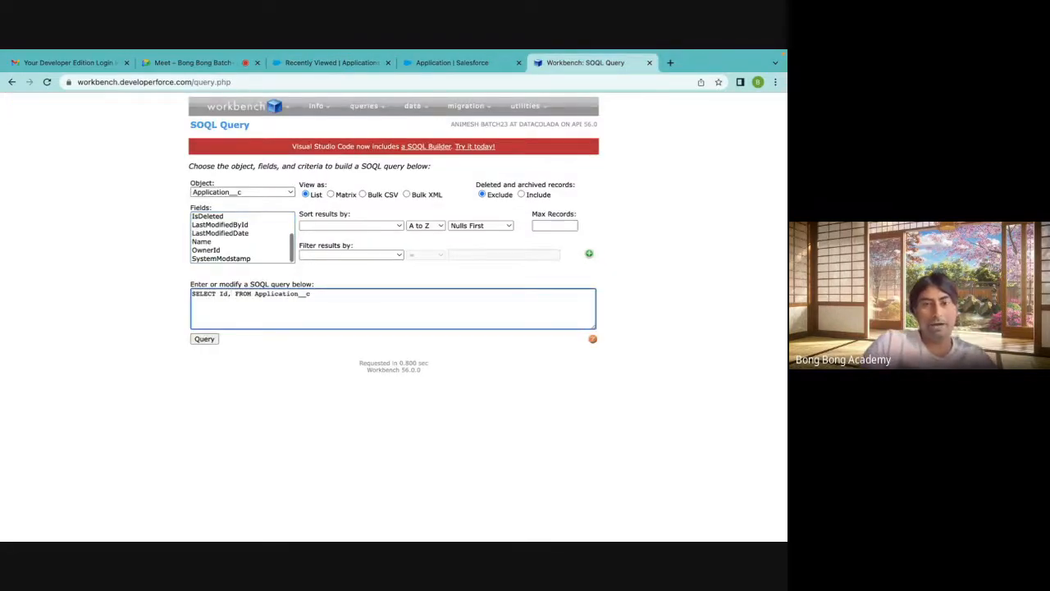
text(Nae)
key(BackSpace)
text(me)
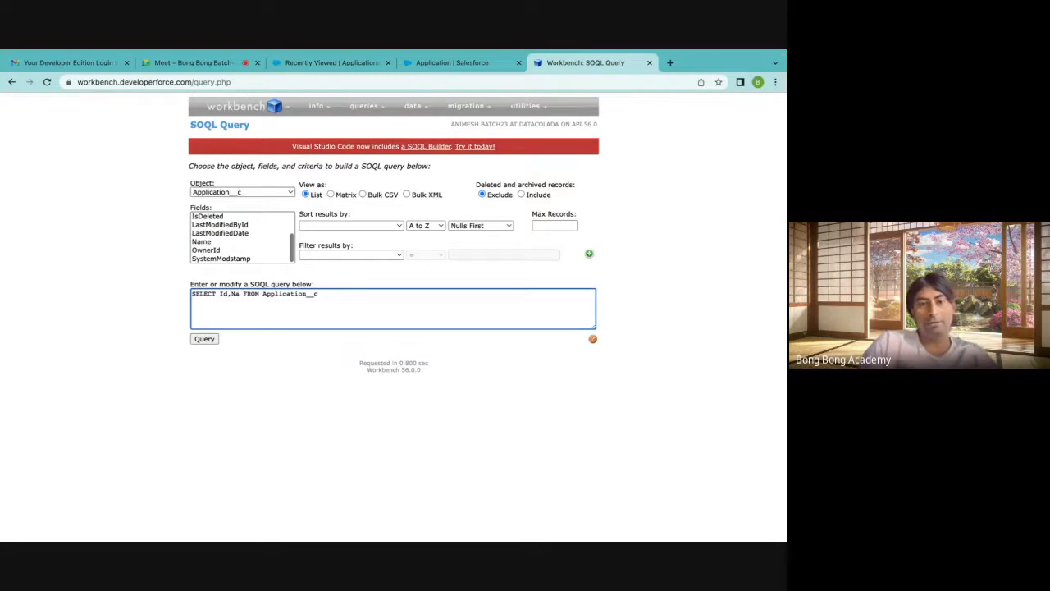
click(204, 339)
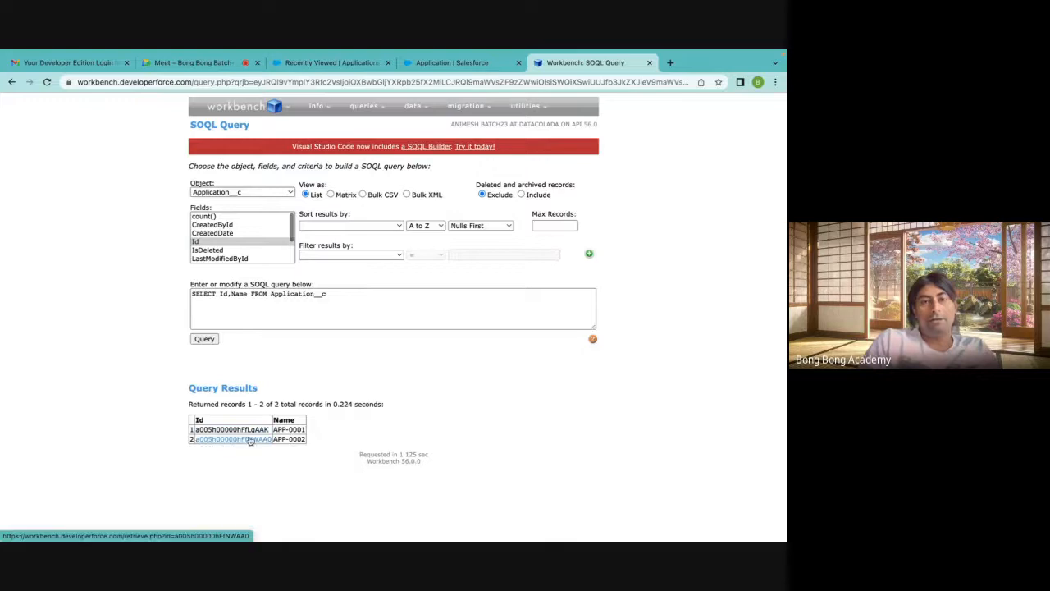
Step: Copy APP-0002's record Id from its page address and find it in the results
click(457, 66)
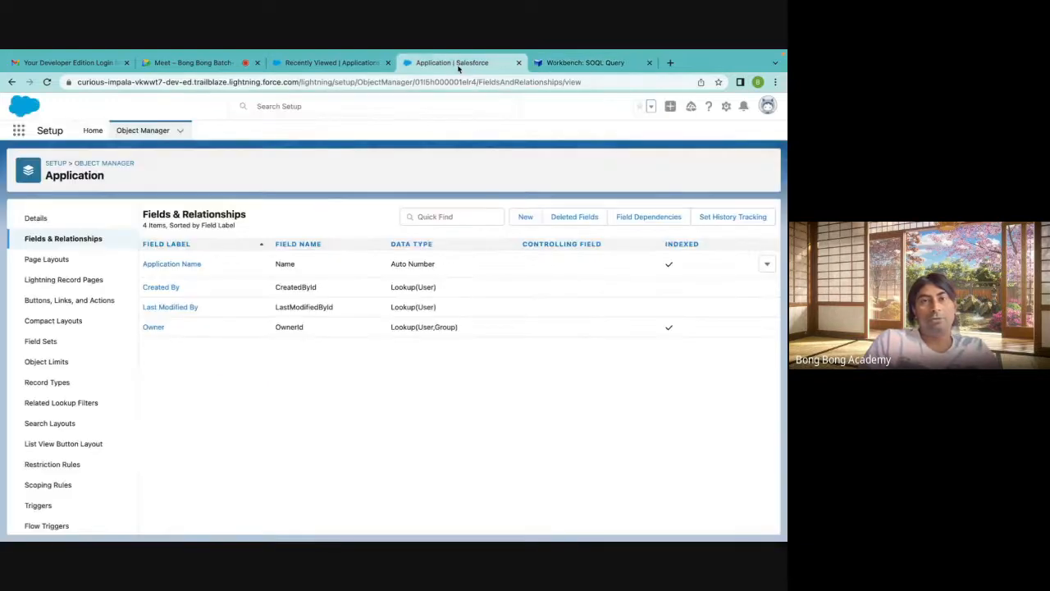
click(331, 67)
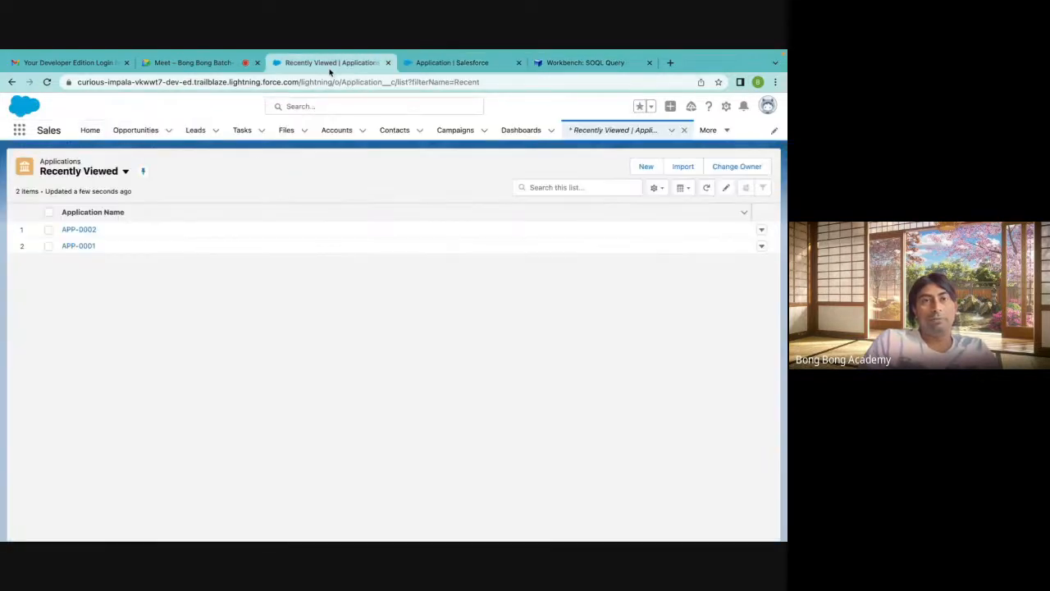
click(79, 229)
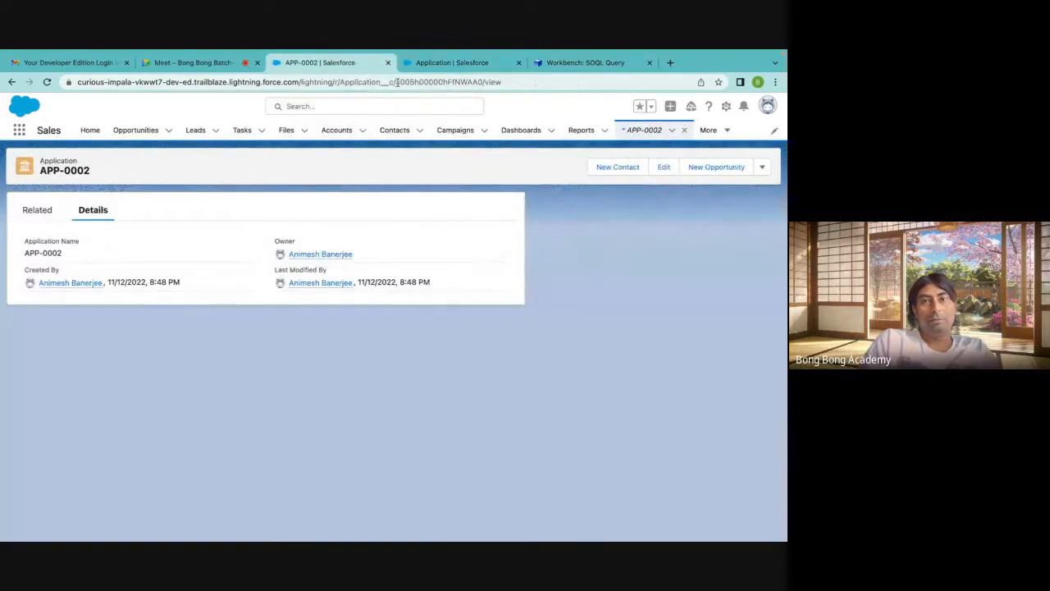
drag(397, 82, 482, 82)
key(super+c)
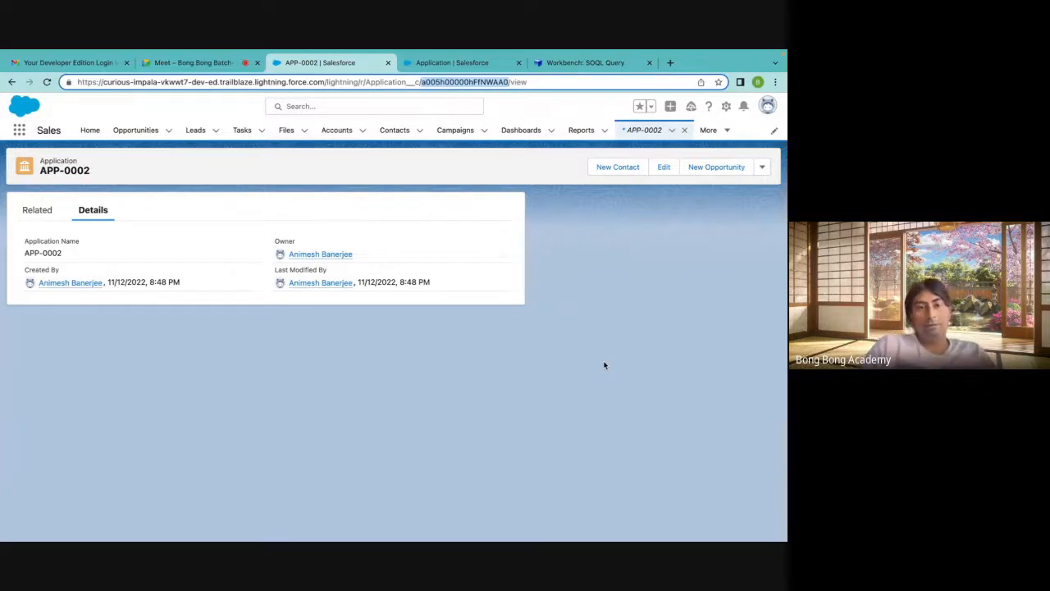
click(588, 65)
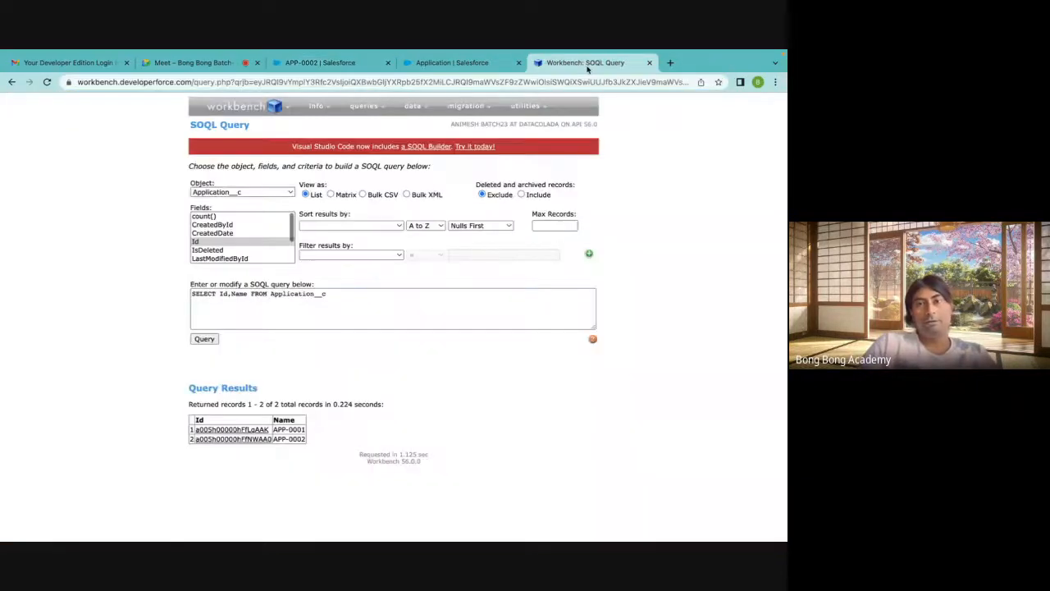
key(super+f)
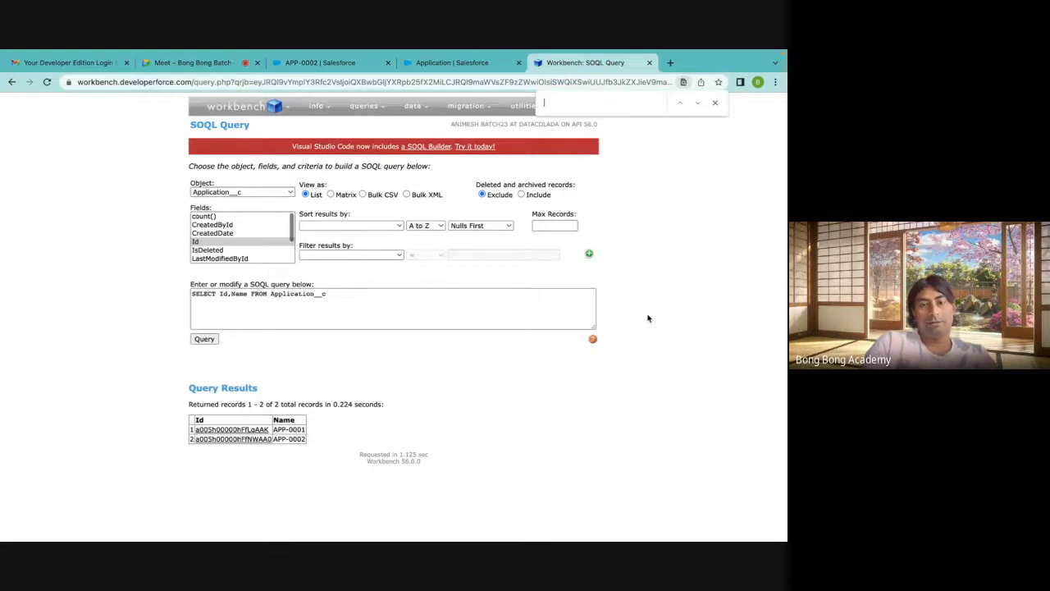
key(super+v)
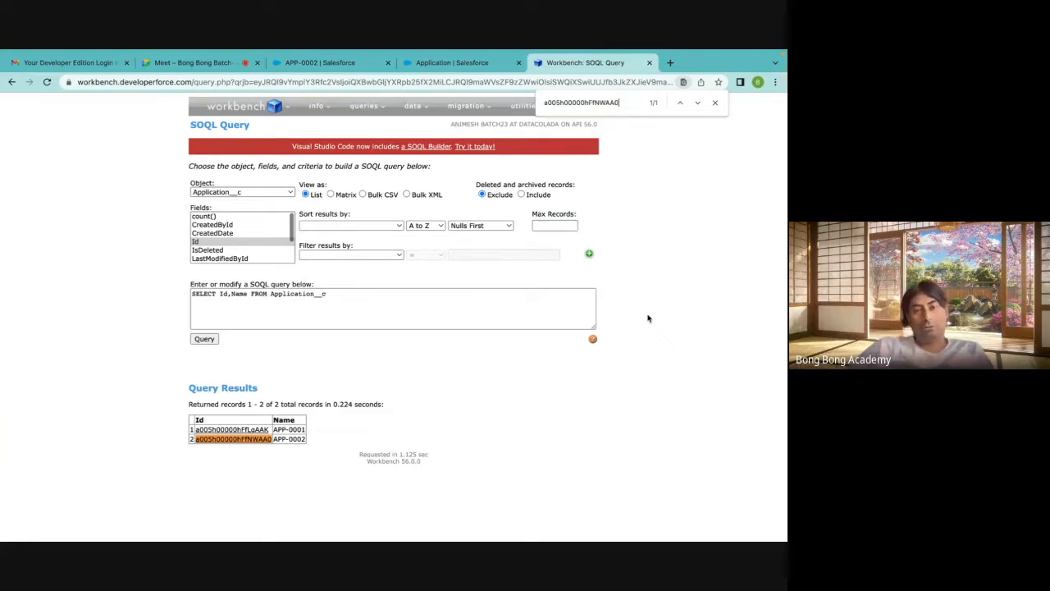
Step: Open the Bong Bong account from All Accounts and select its Id in the address
click(329, 65)
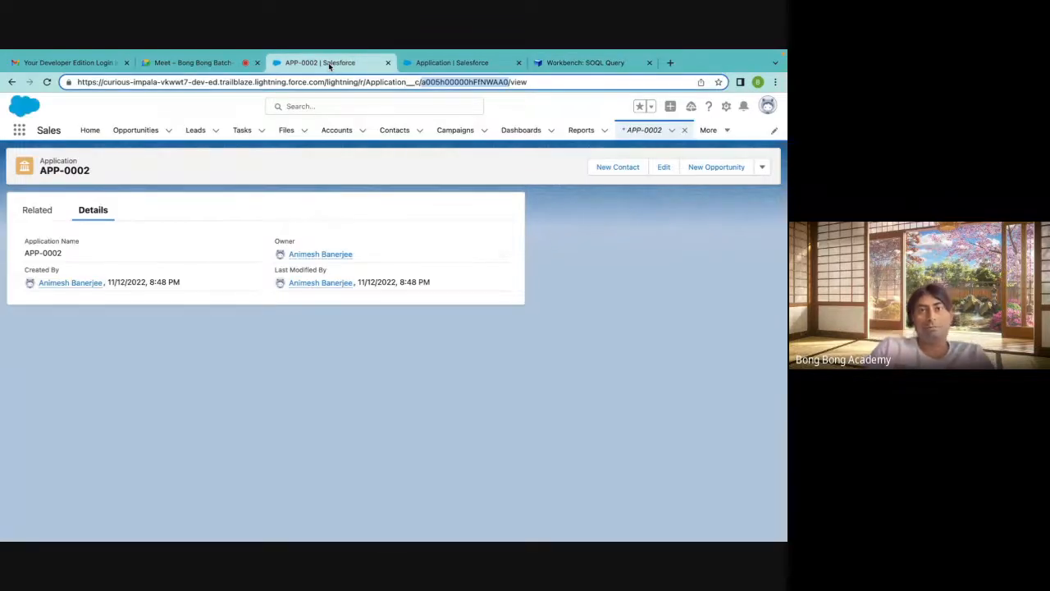
click(336, 129)
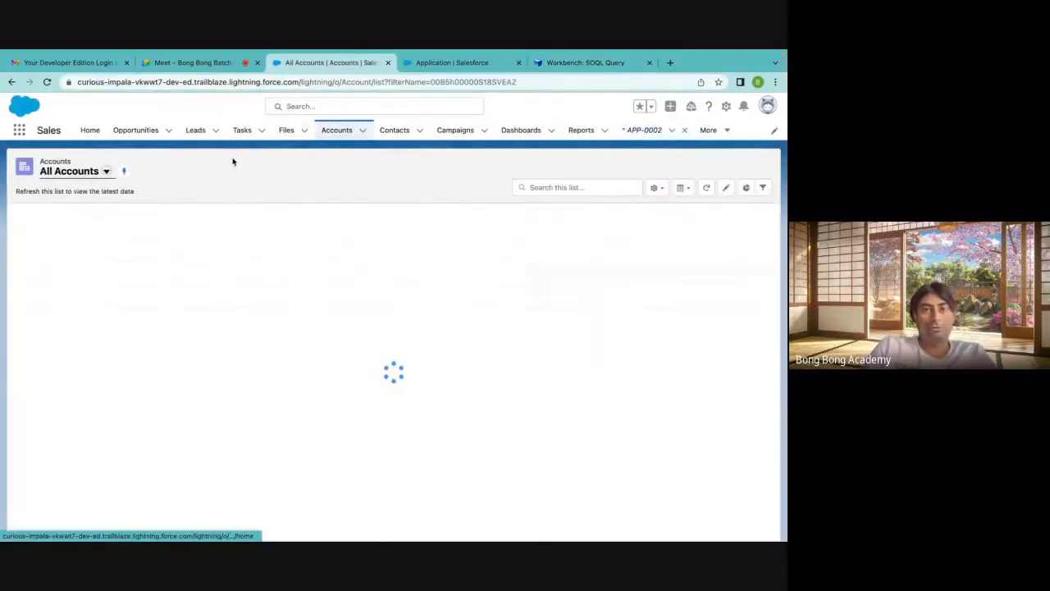
click(89, 230)
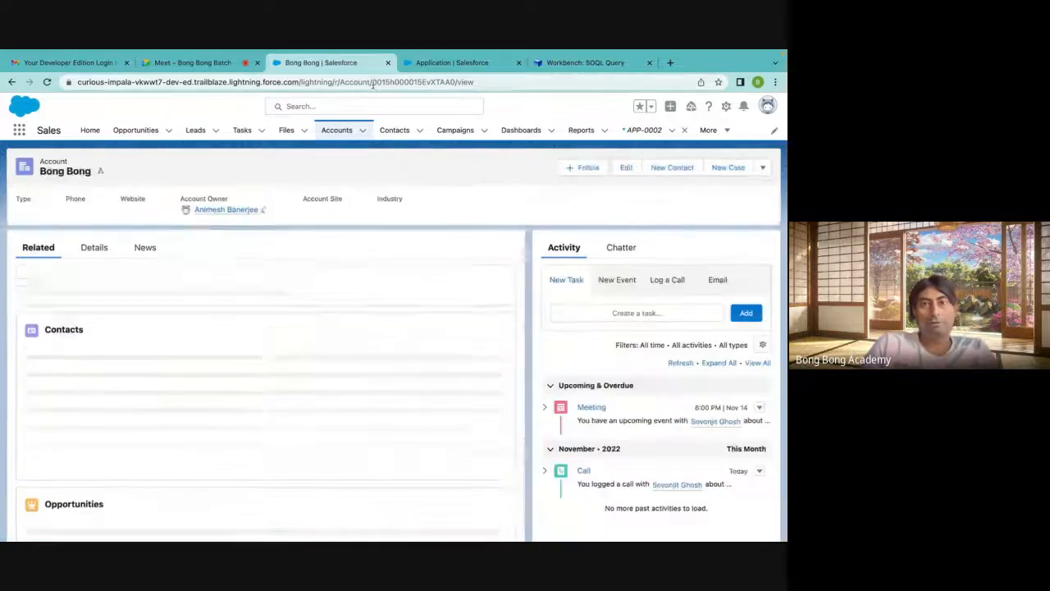
double_click(378, 82)
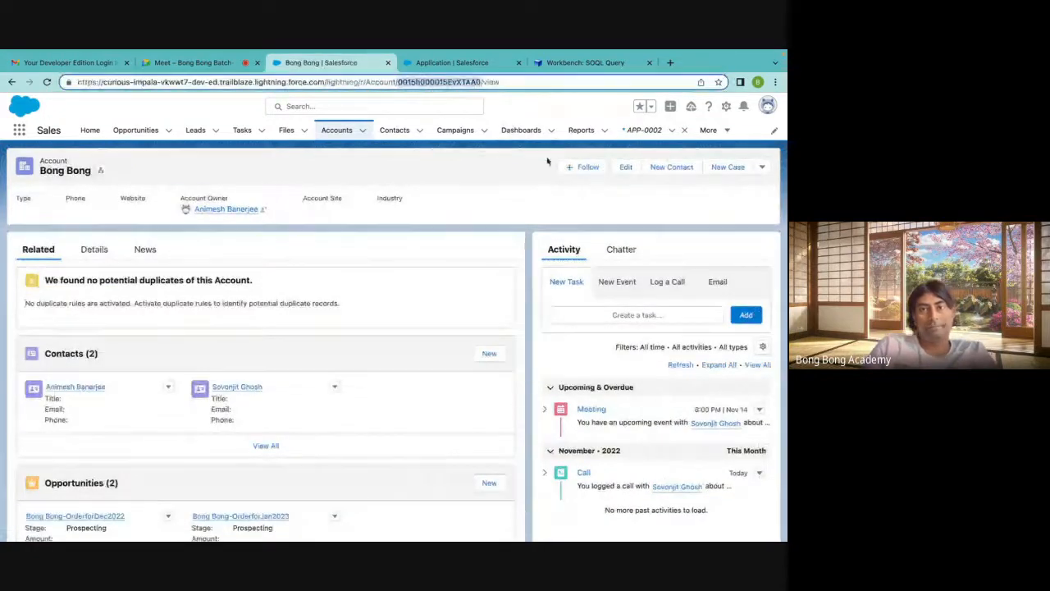
click(480, 183)
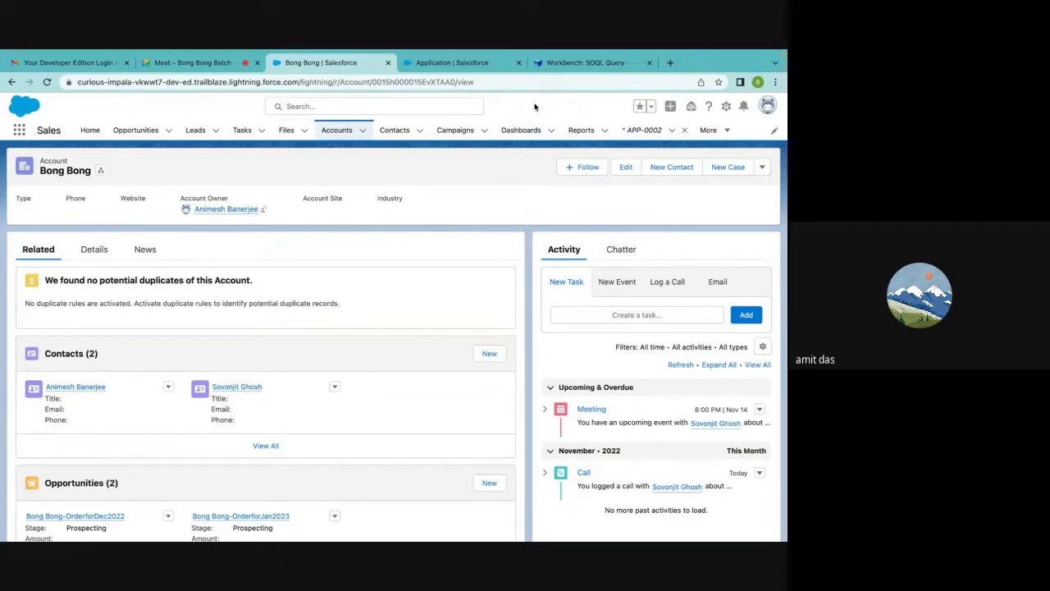
Step: Switch the Workbench query object to Account and select its Id field
click(585, 63)
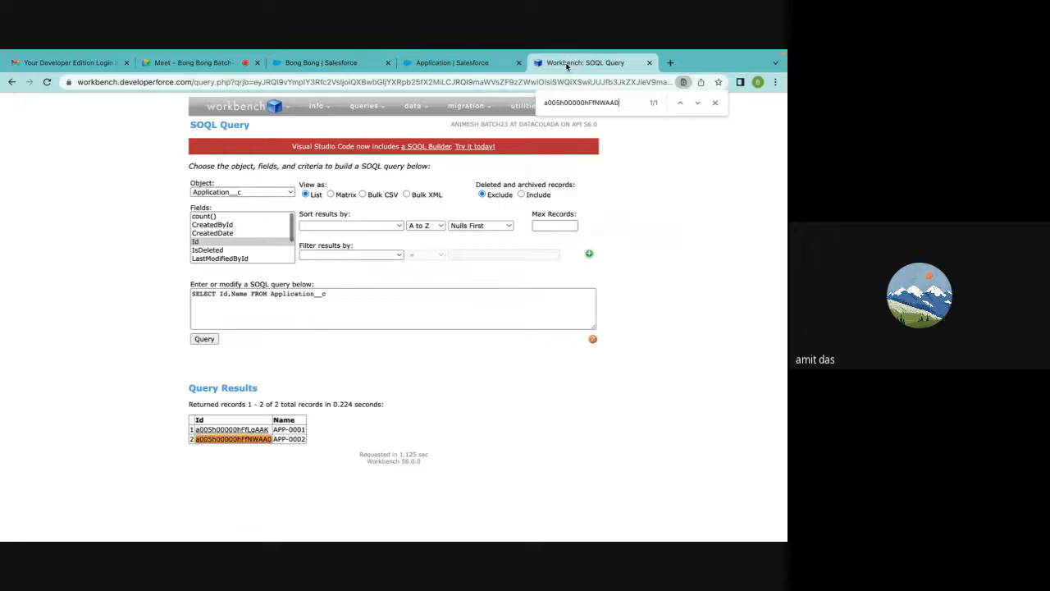
click(242, 194)
scroll(242, 195, up, 5)
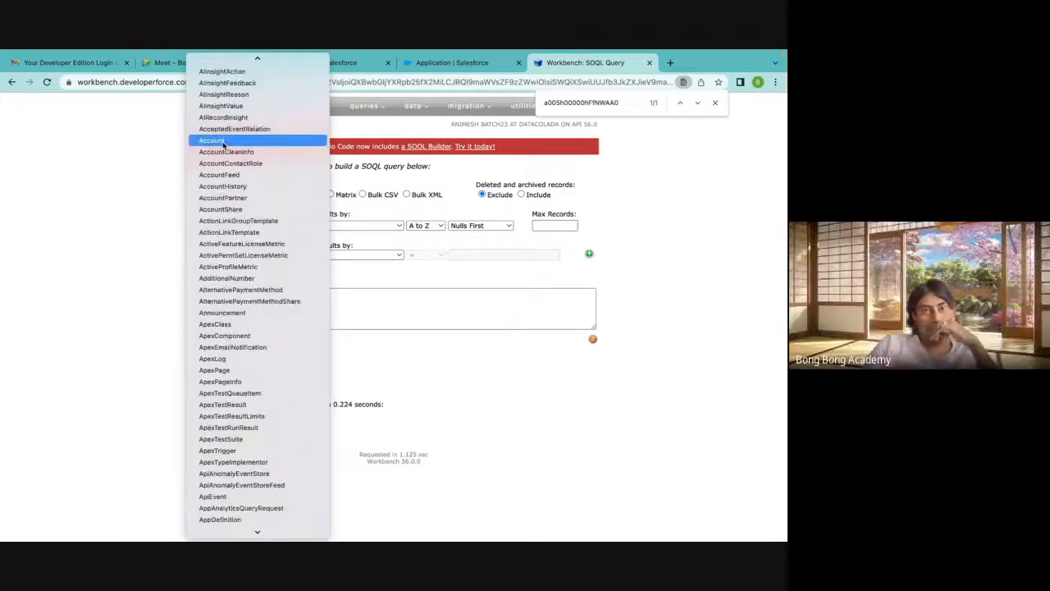
click(223, 141)
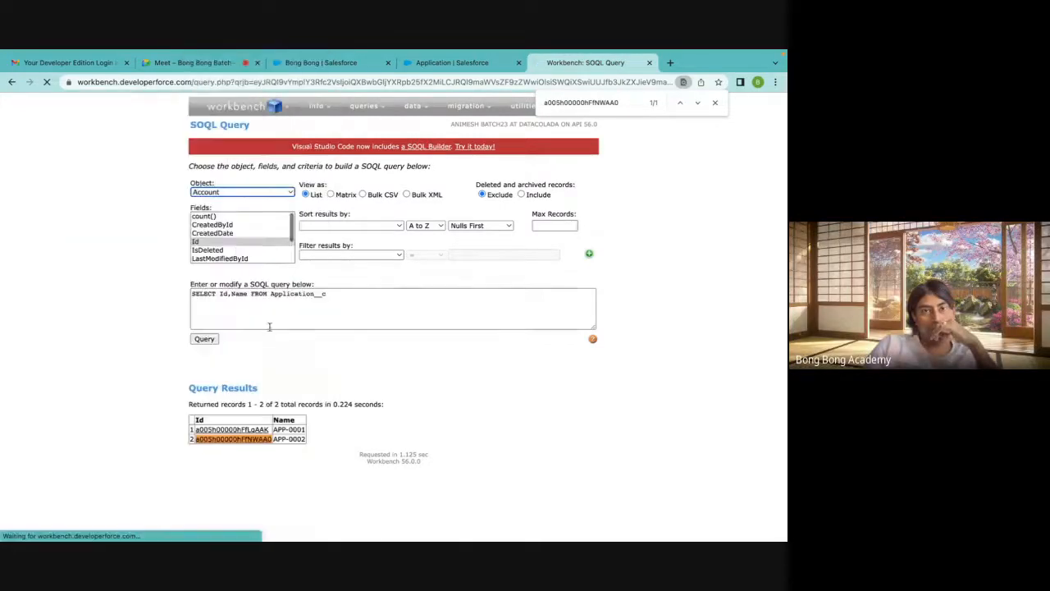
click(220, 242)
scroll(220, 230, down, 5)
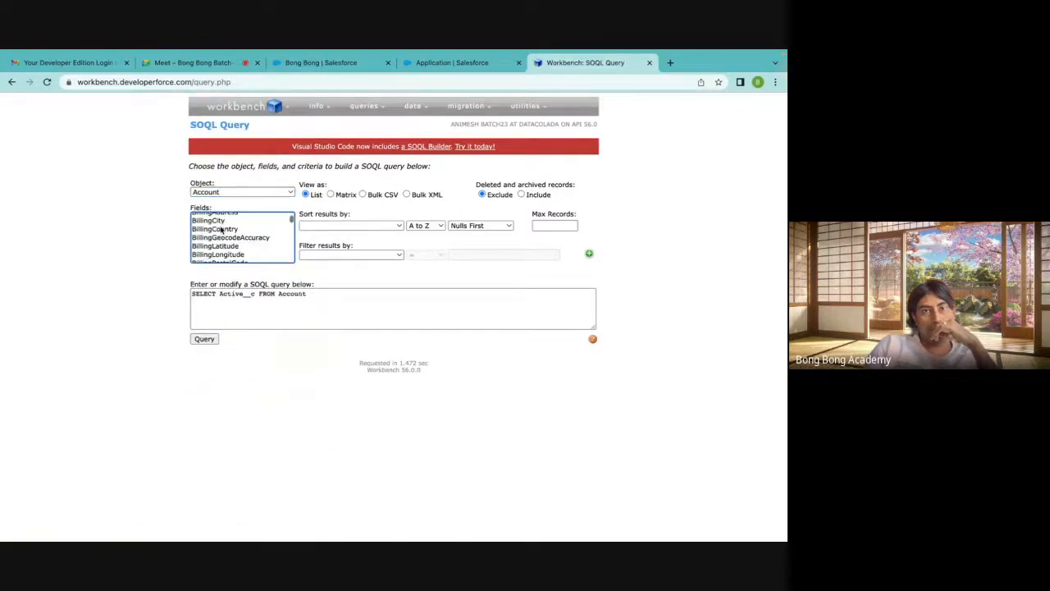
click(208, 259)
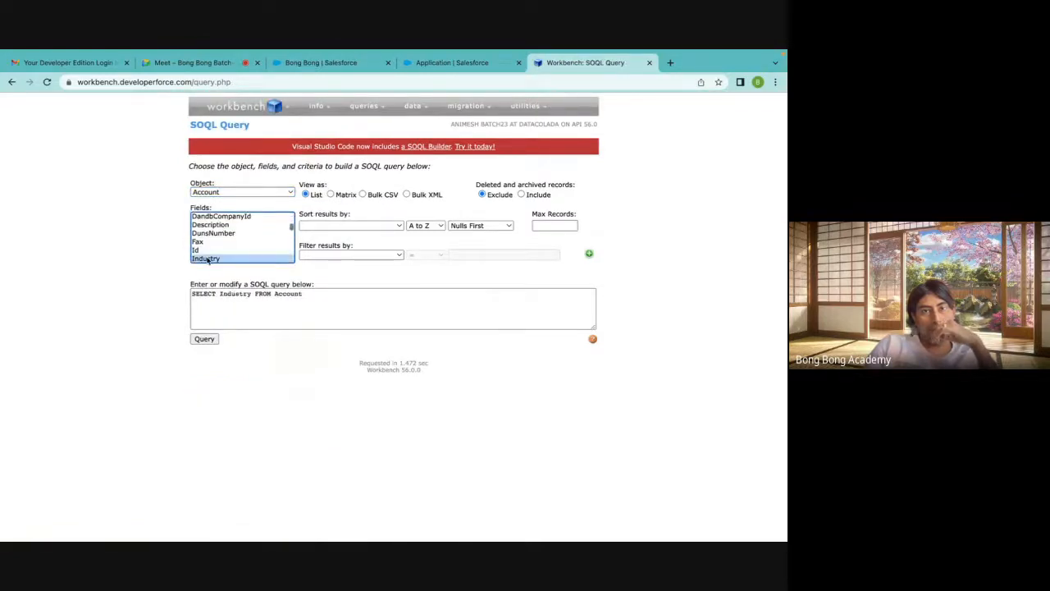
click(199, 250)
Step: Run SELECT Id,Name FROM Account and review all 16 result rows
click(227, 296)
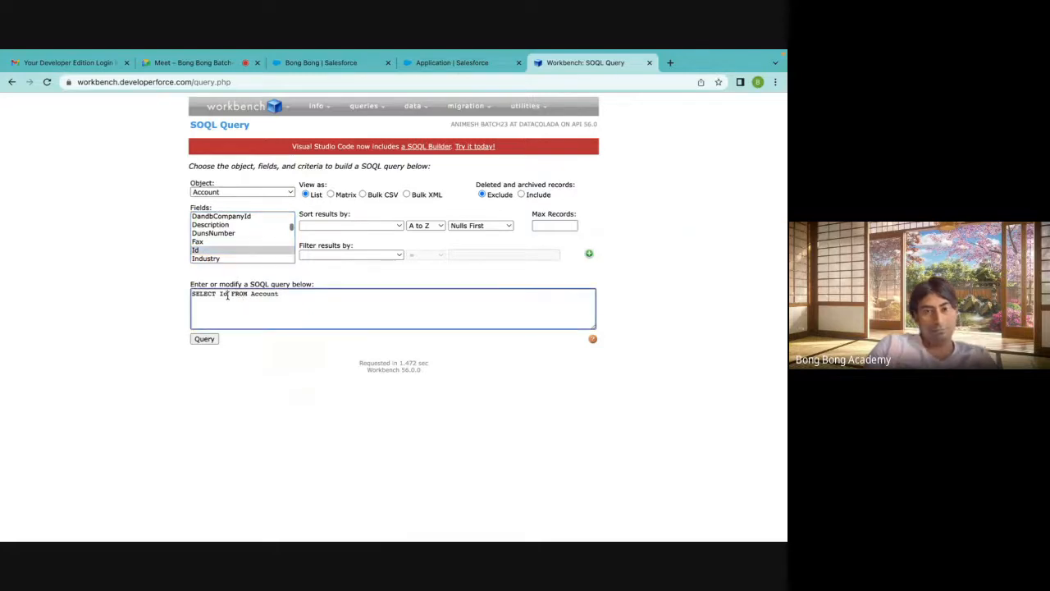
text(,Na)
text(me)
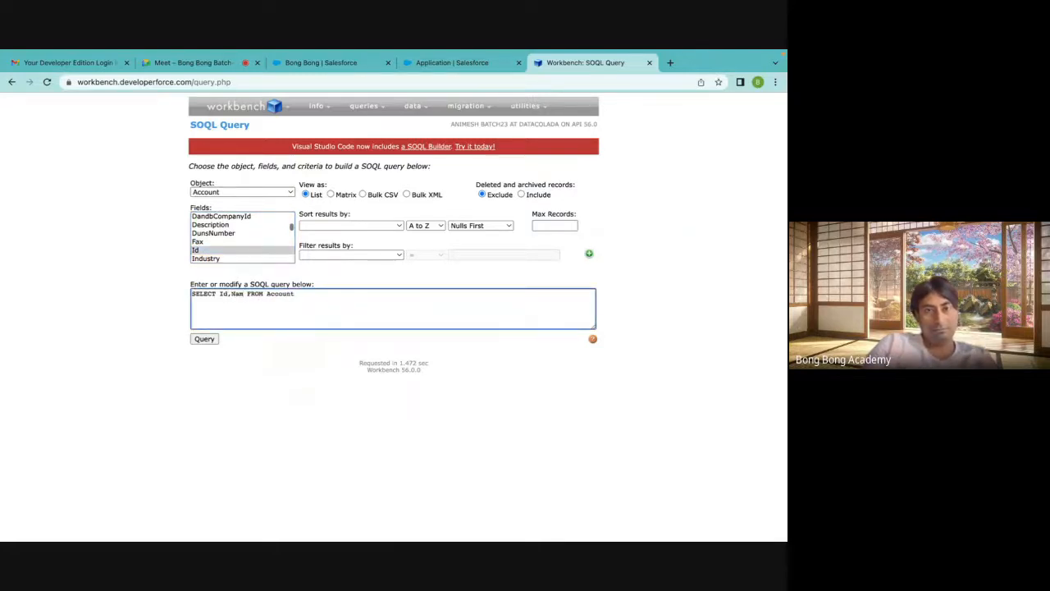
click(205, 340)
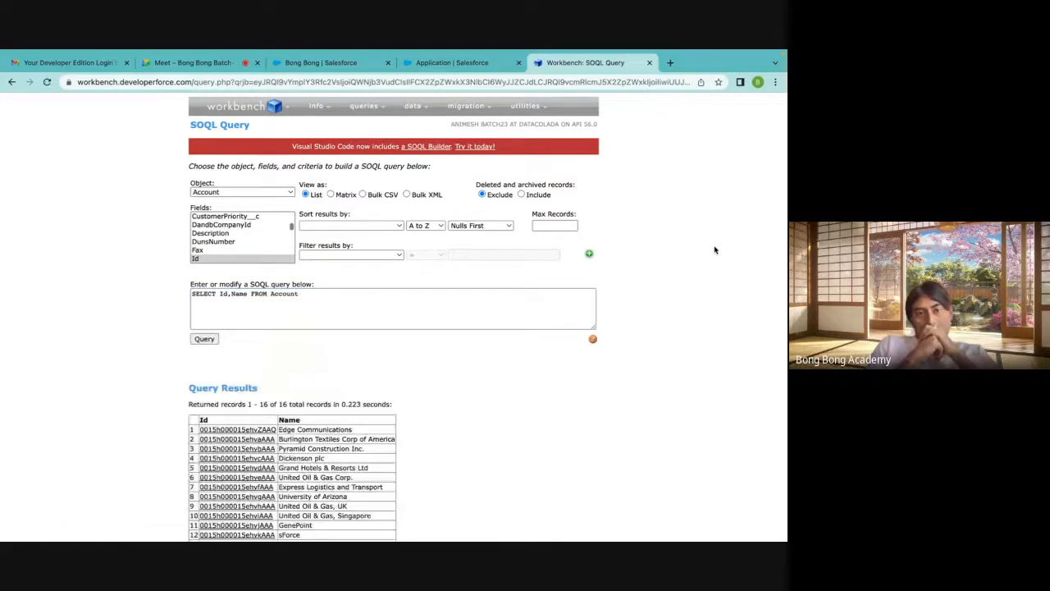
scroll(604, 359, down, 2)
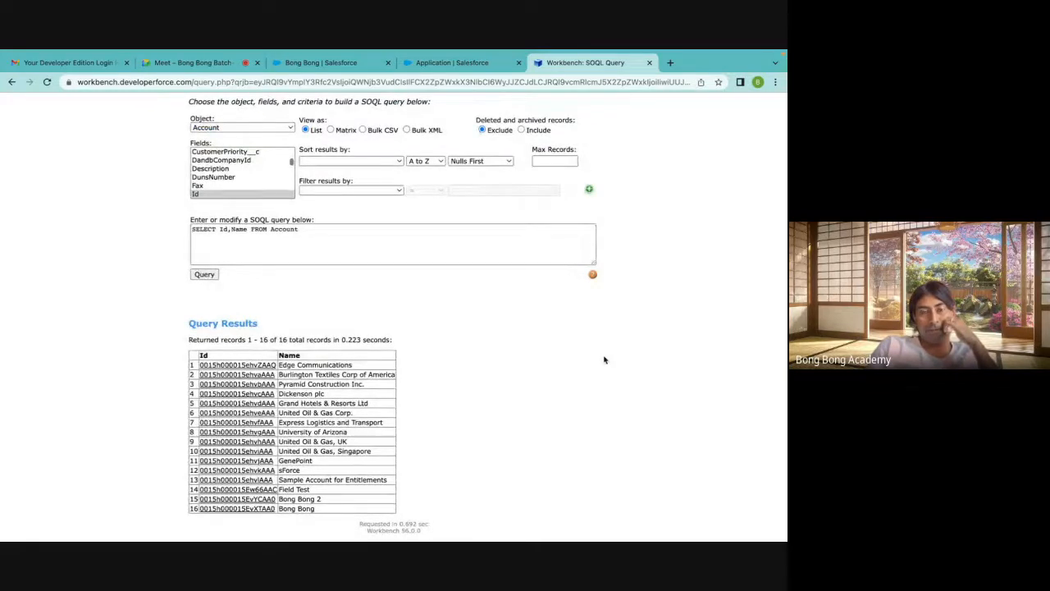
scroll(341, 343, up, 1)
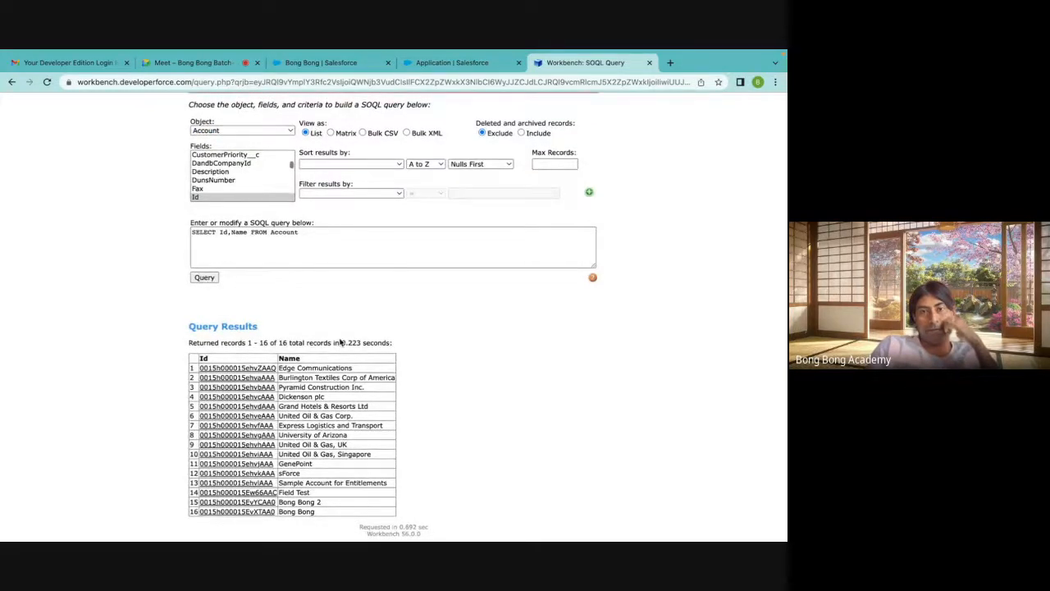
Step: Copy the Dickenson plc account ID and find it in Workbench's Account results
click(434, 66)
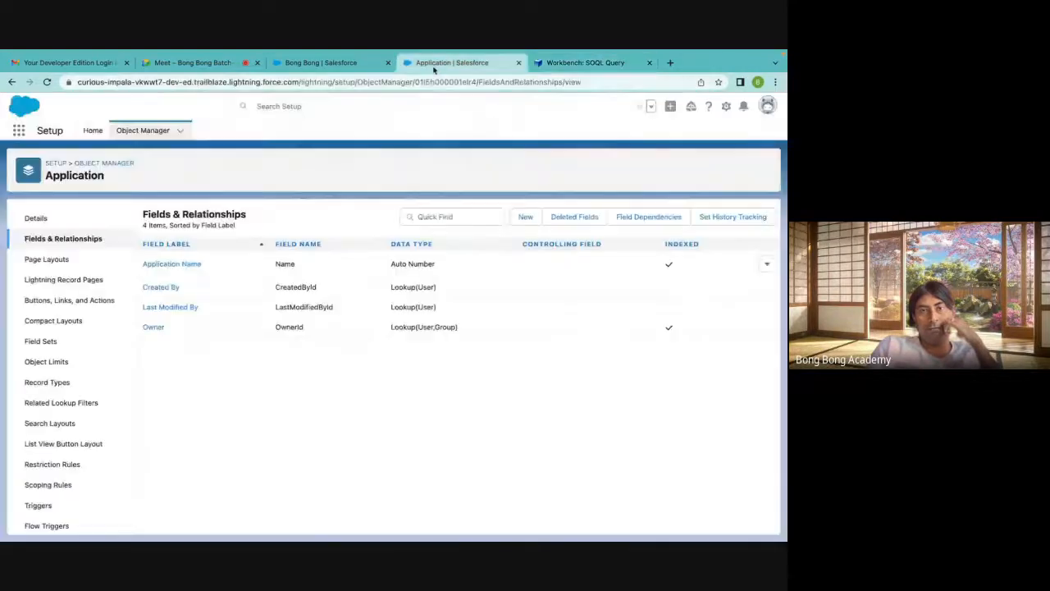
click(321, 62)
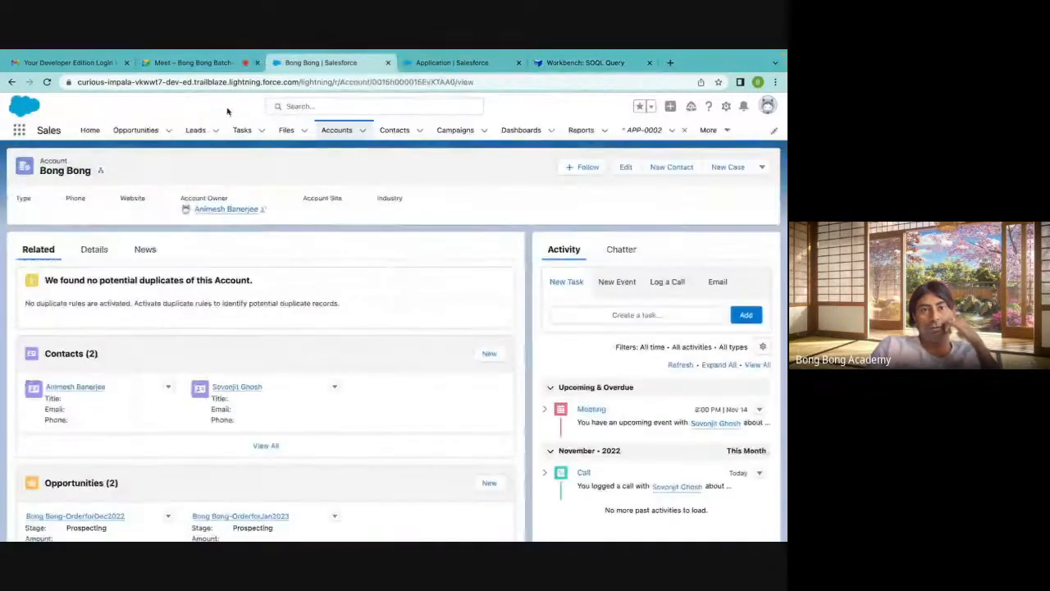
click(329, 135)
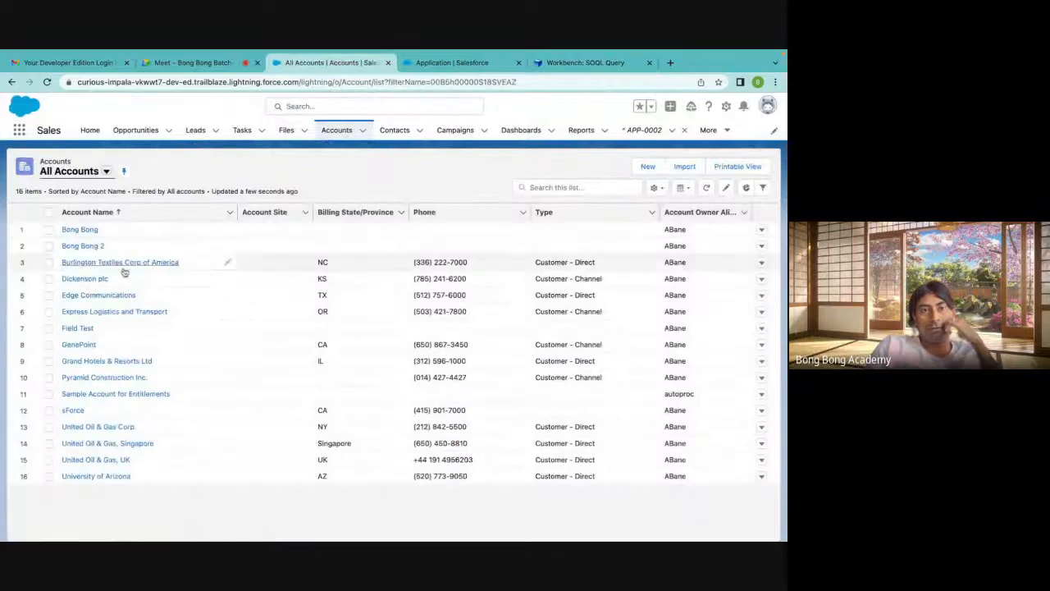
click(84, 279)
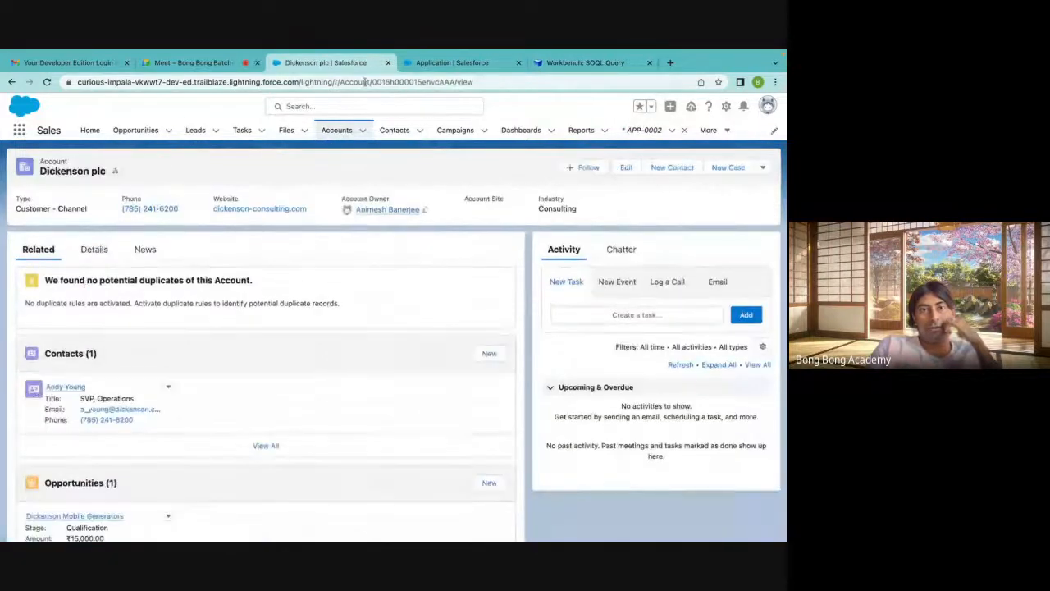
double_click(401, 82)
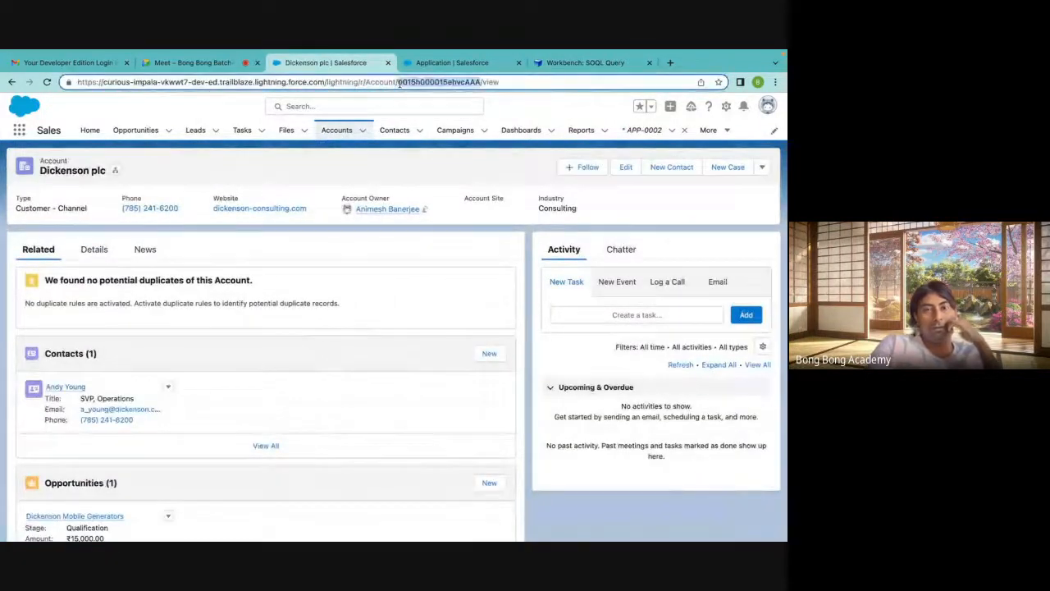
click(585, 62)
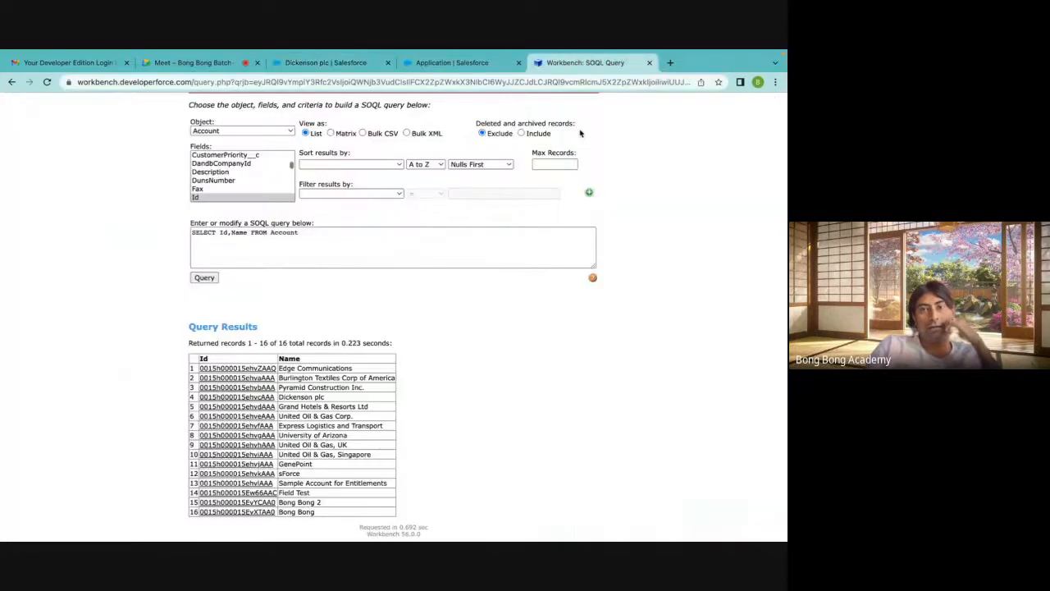
key(ctrl+f)
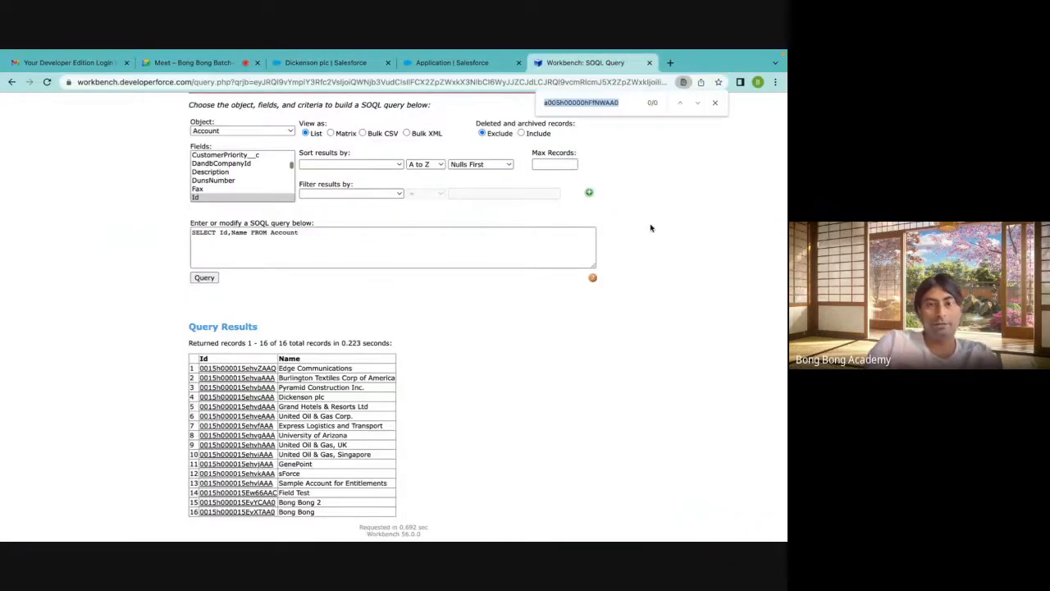
text(0015h00001SehvcAAA)
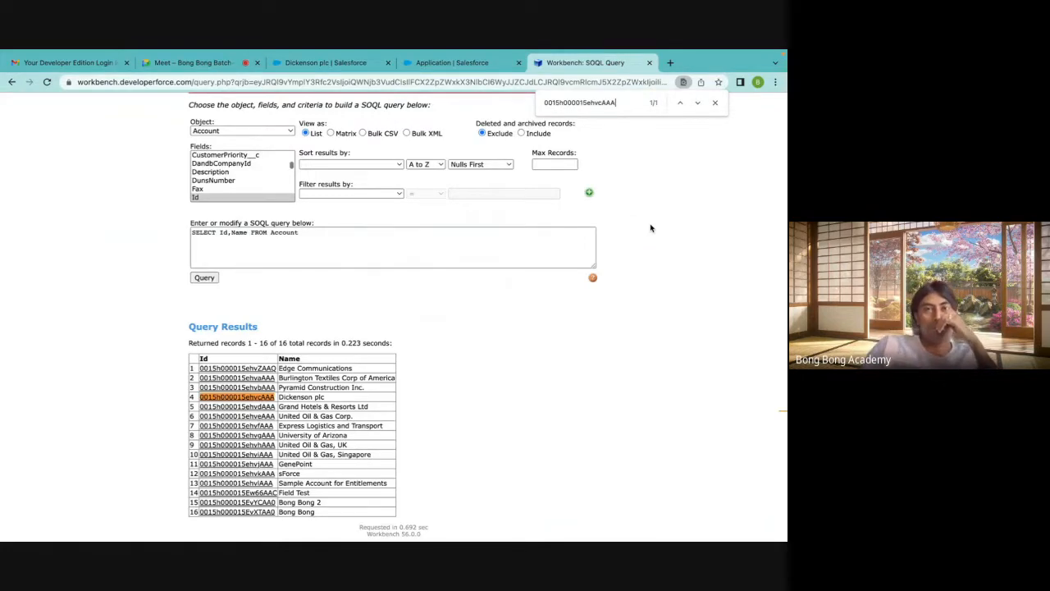
click(714, 102)
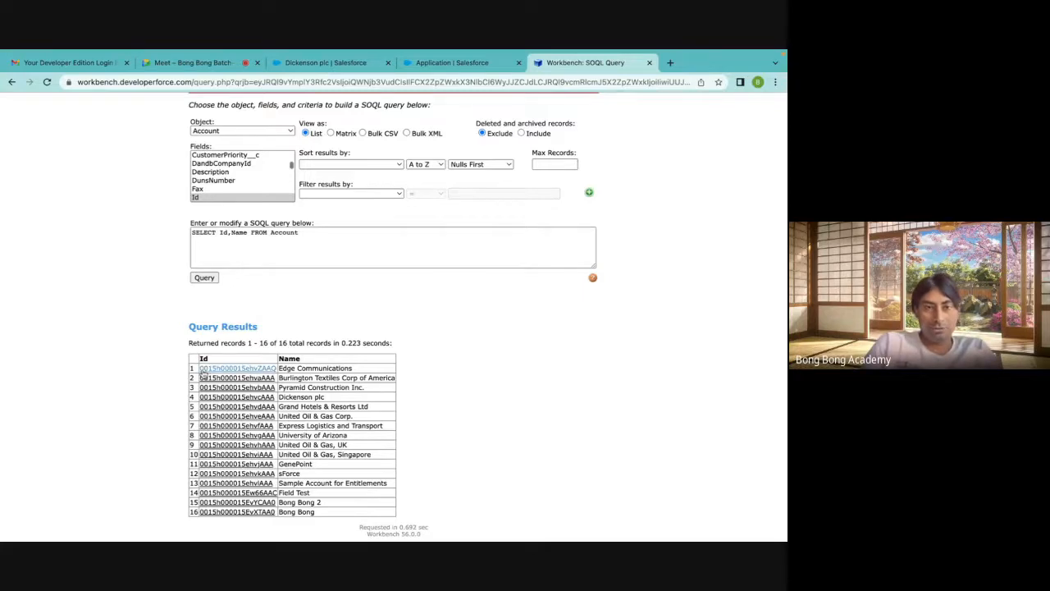
Step: Review the Workbench results' Id link menu, then return to Application's Fields & Relationships
mouse_move(203, 372)
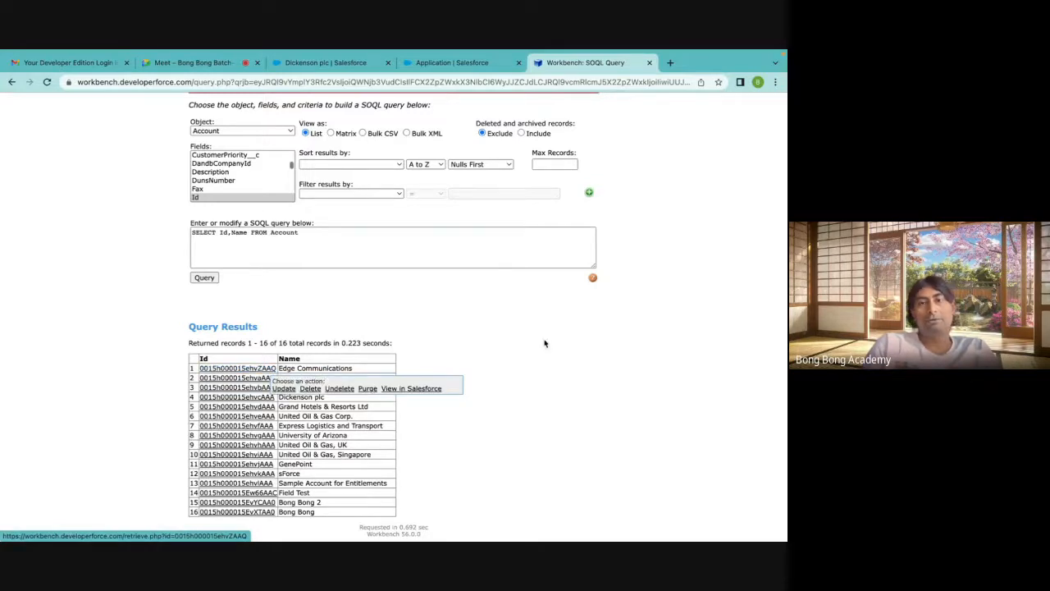
scroll(591, 357, up, 1)
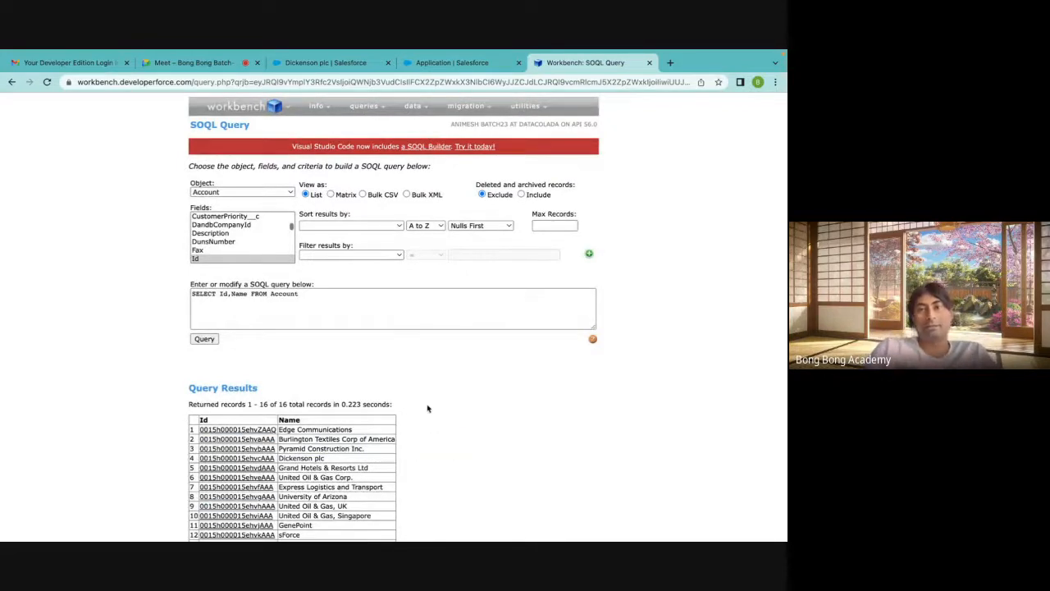
scroll(510, 434, down, 2)
scroll(510, 435, up, 2)
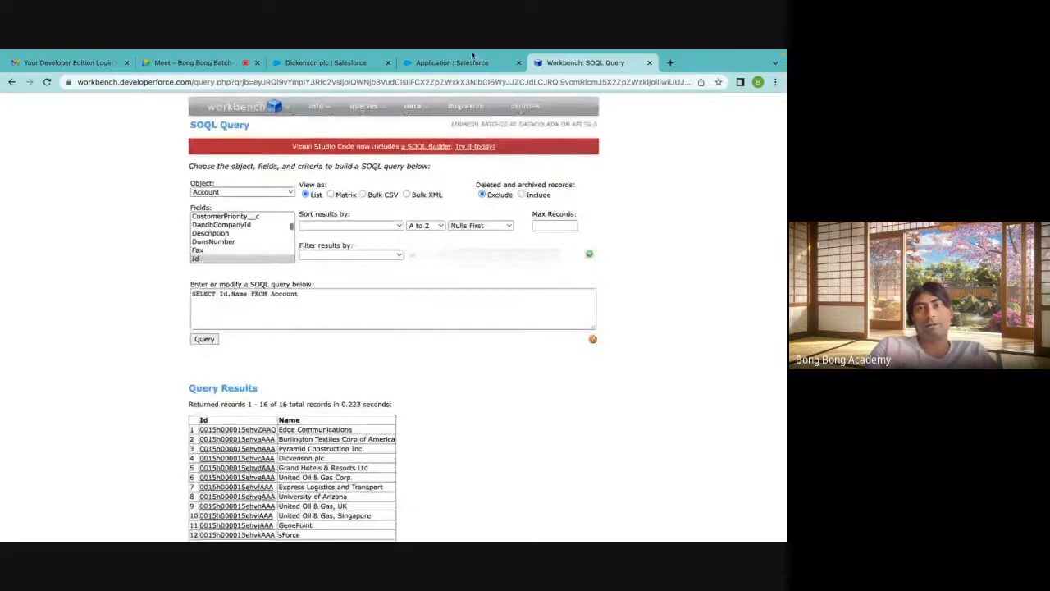
click(472, 62)
click(585, 63)
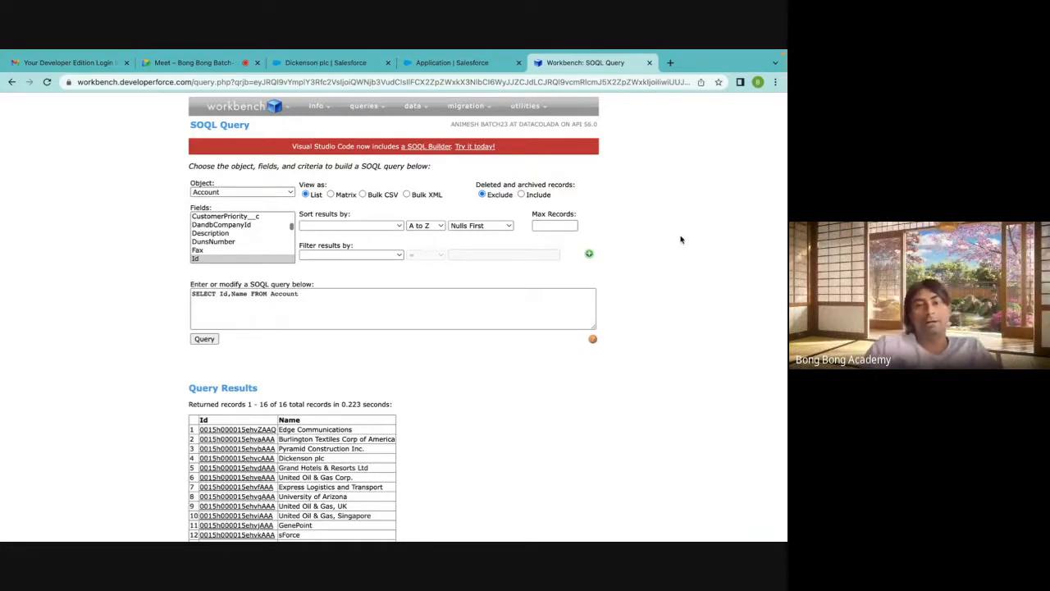
click(457, 64)
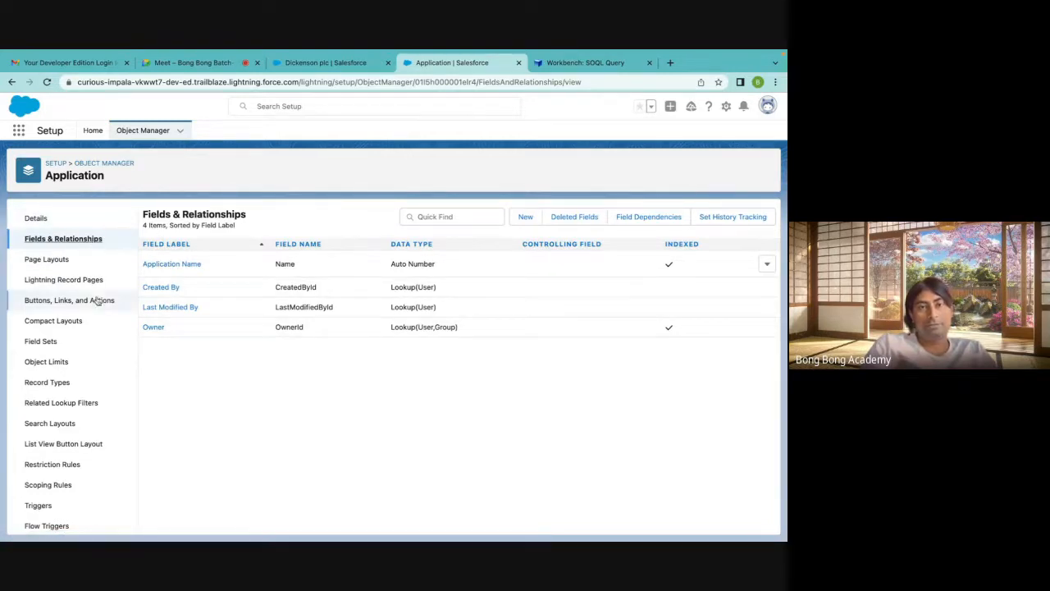
Step: Start a new Application custom field, choose Auto Number, and advance to details
click(49, 260)
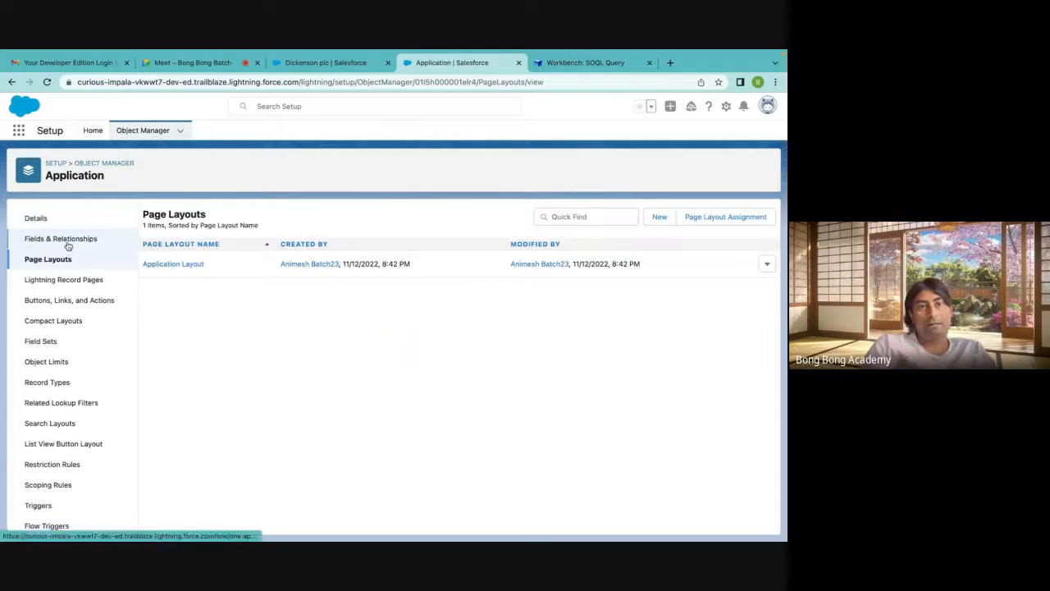
click(66, 239)
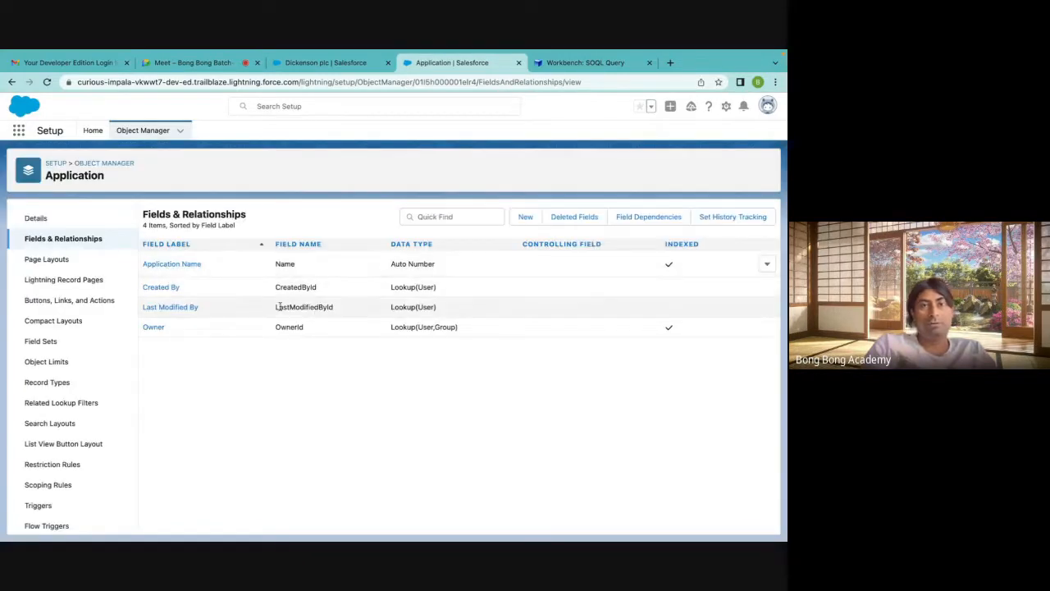
mouse_move(462, 50)
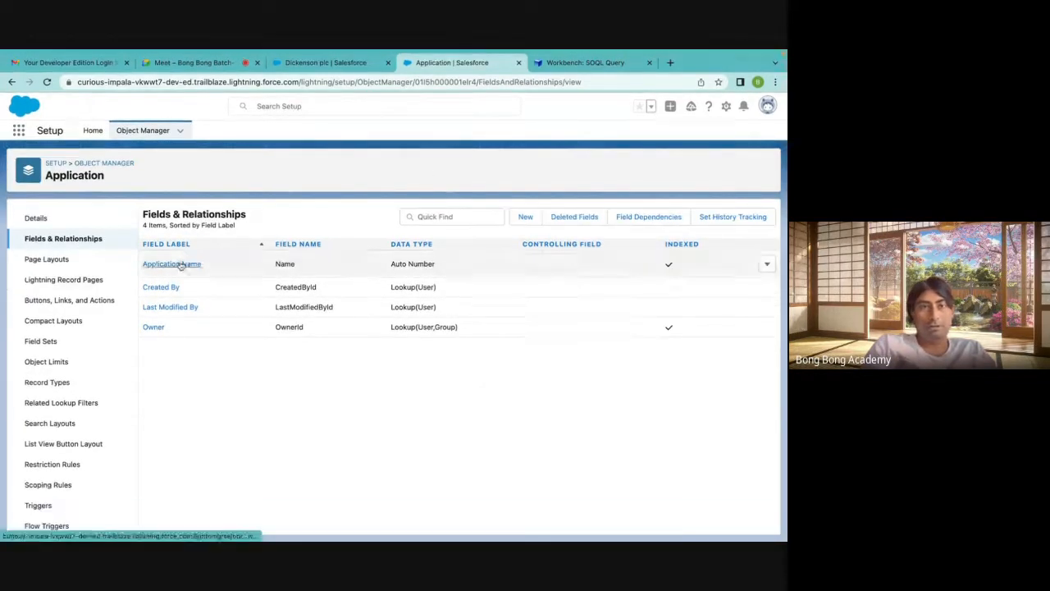
click(525, 216)
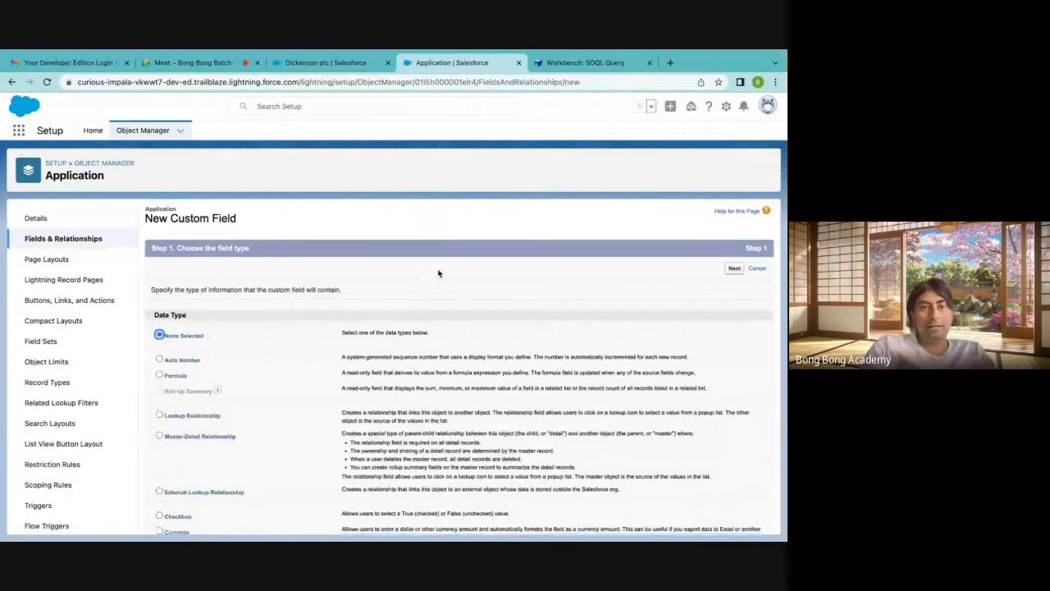
scroll(439, 270, down, 3)
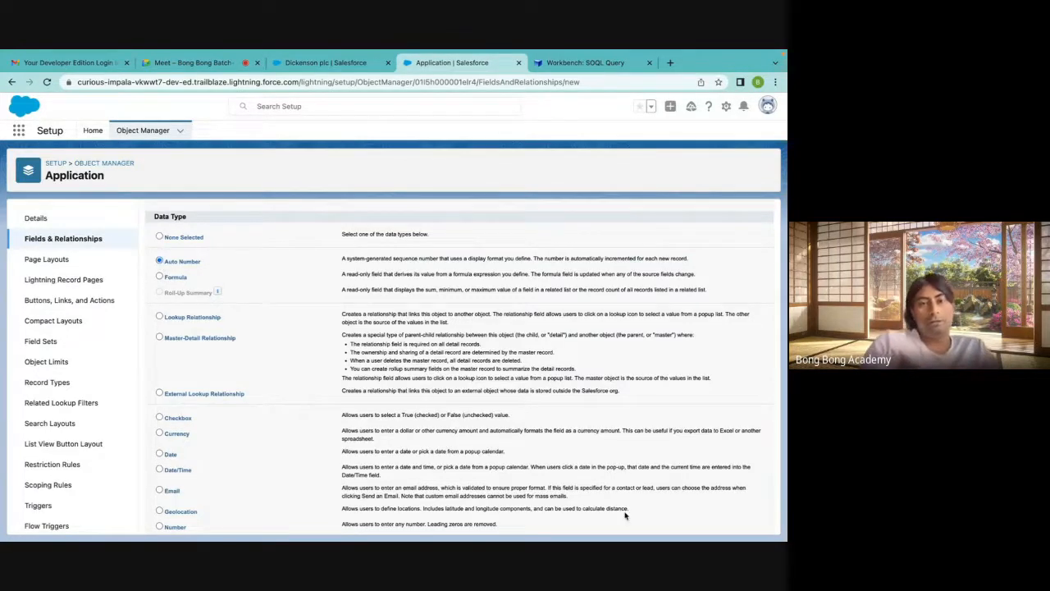
scroll(626, 515, down, 5)
click(734, 522)
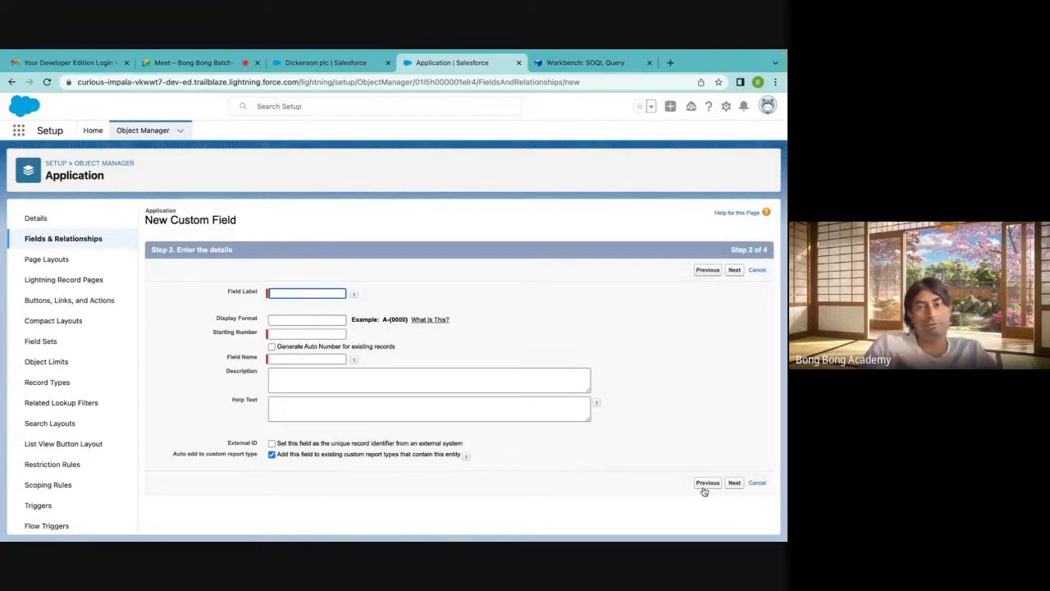
Step: Abandon that field and restart the New Custom Field wizard at Step 1
click(78, 239)
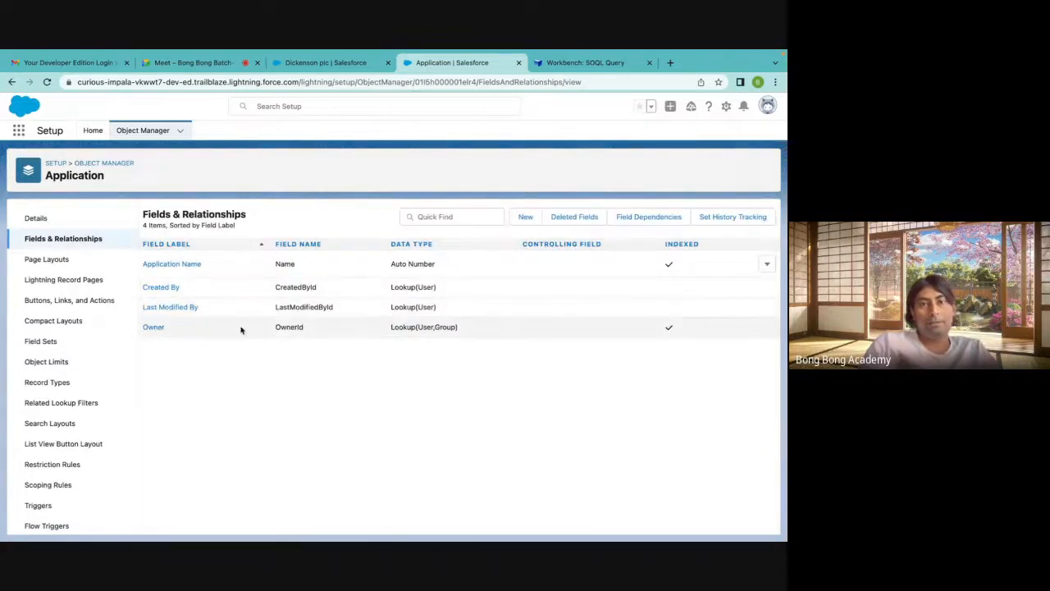
click(525, 217)
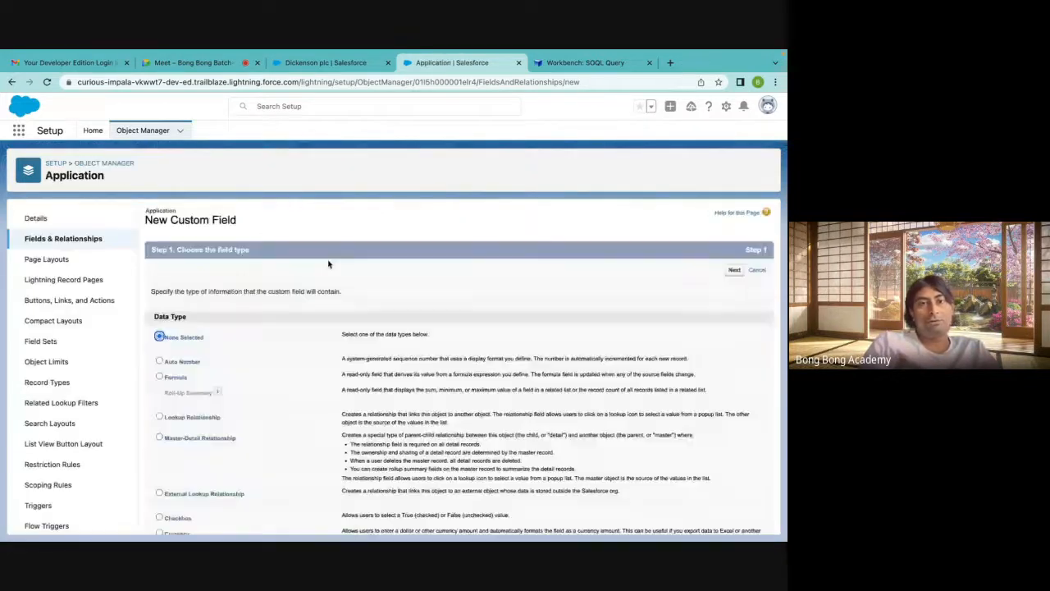
scroll(229, 330, down, 1)
scroll(229, 331, down, 1)
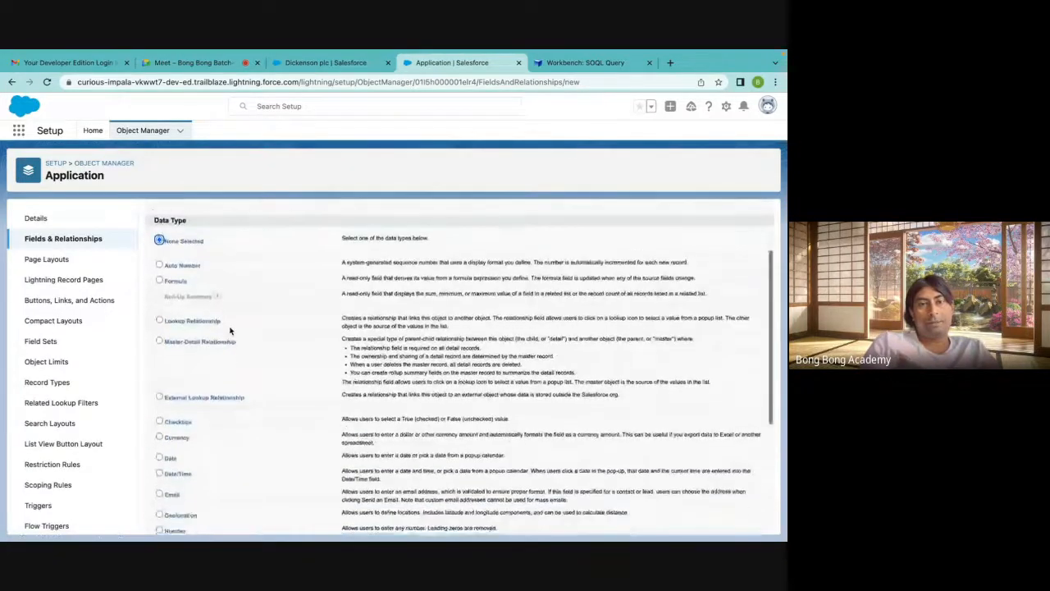
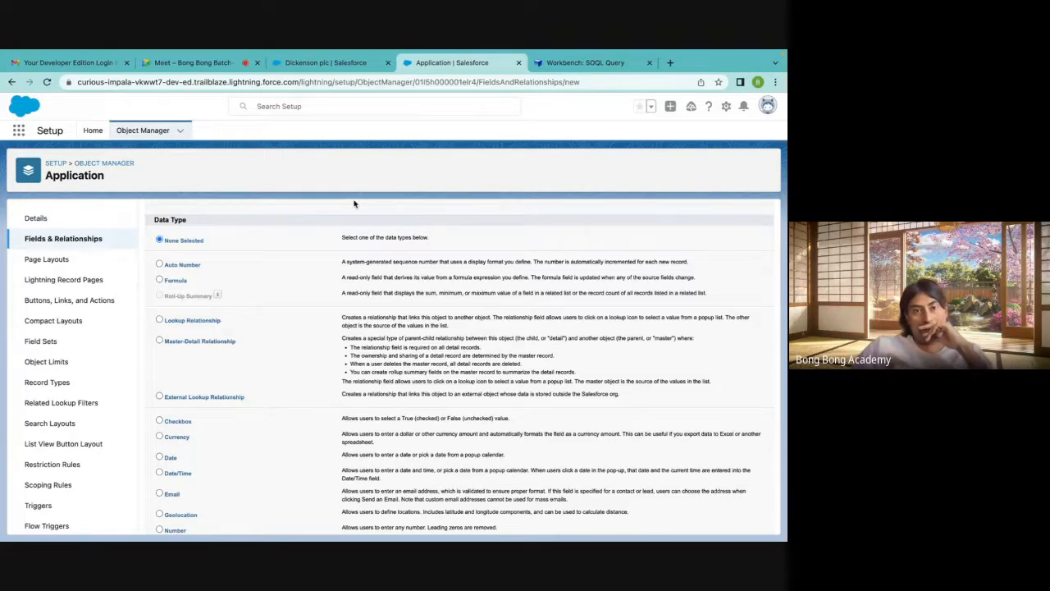
Step: Open the Account object's Fields & Relationships and search them for 'contact'
click(115, 163)
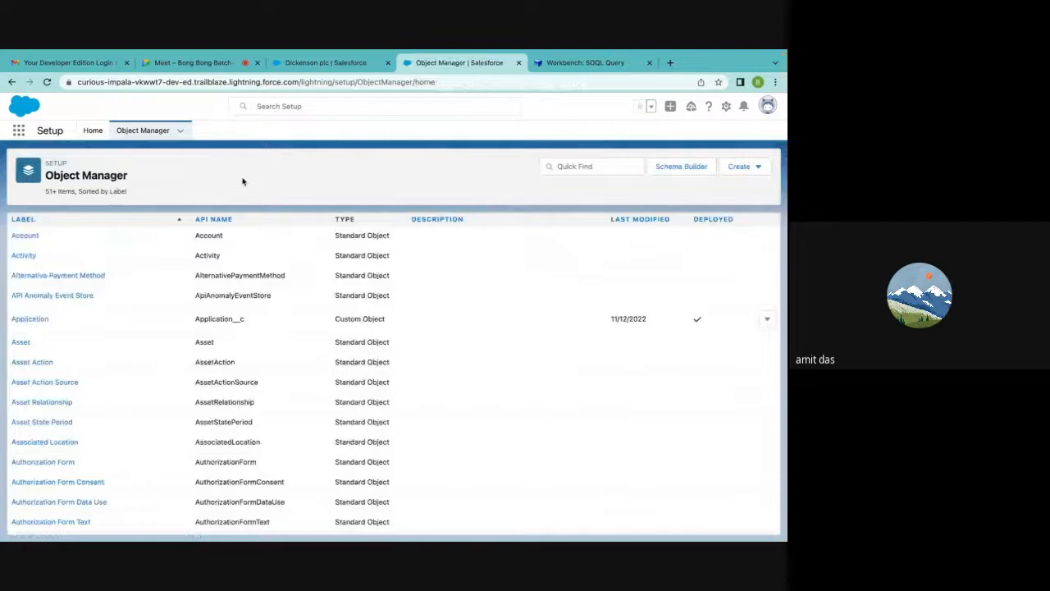
click(31, 235)
click(132, 231)
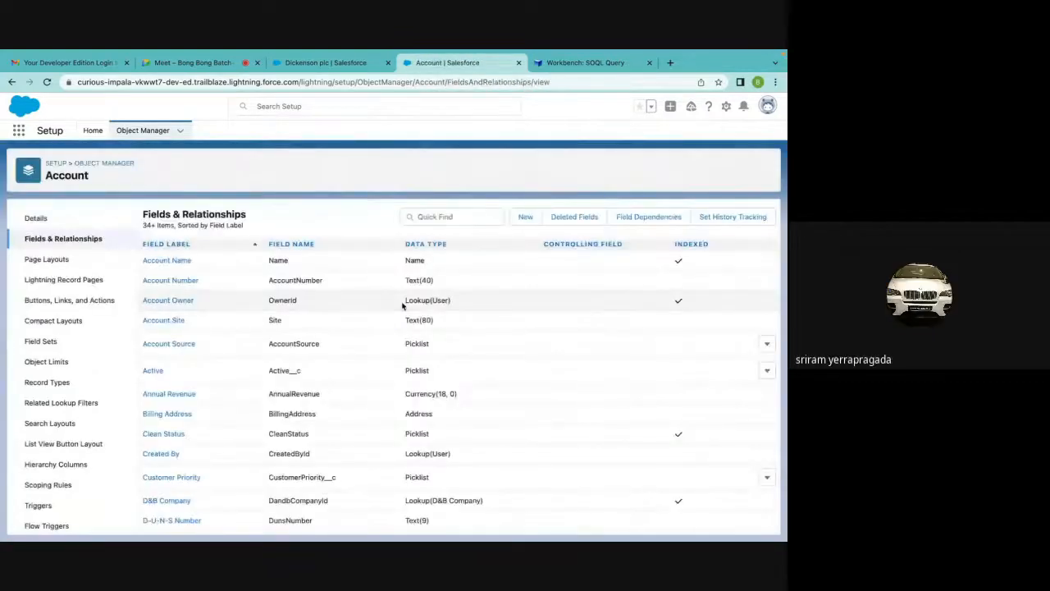
scroll(402, 305, down, 10)
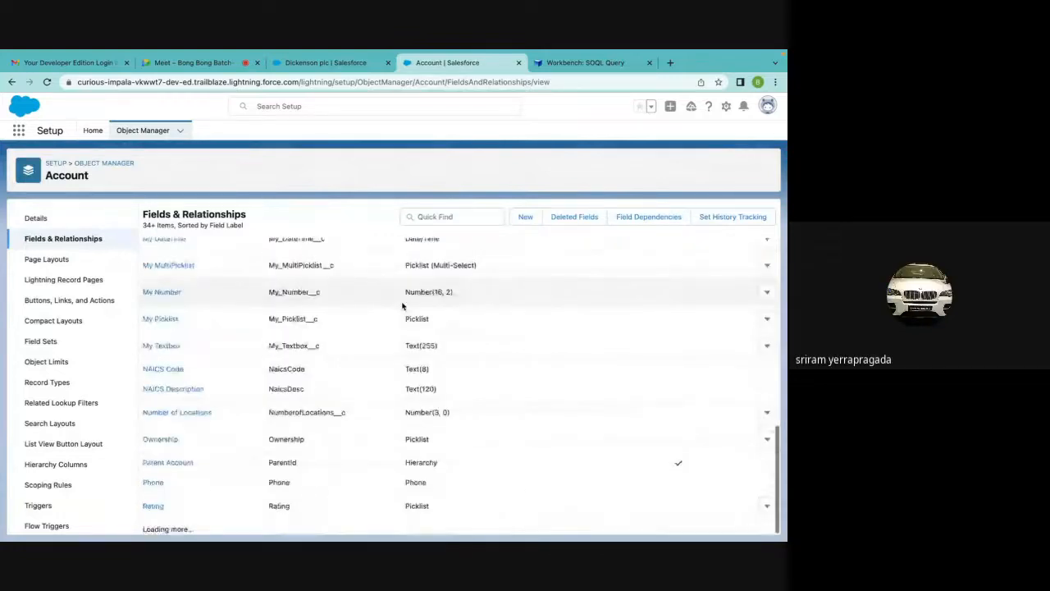
scroll(402, 305, up, 15)
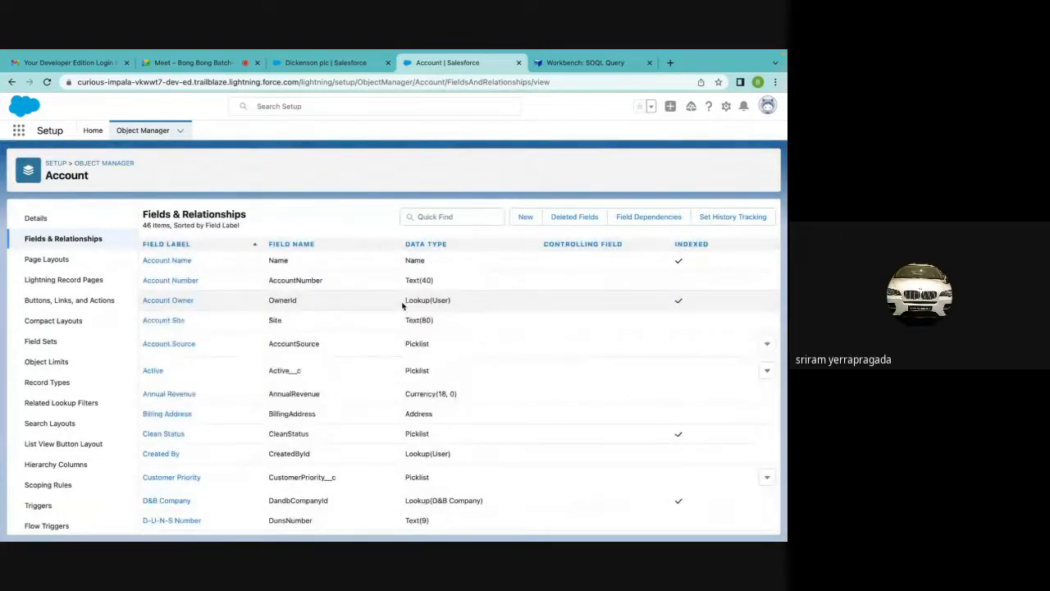
scroll(309, 295, down, 10)
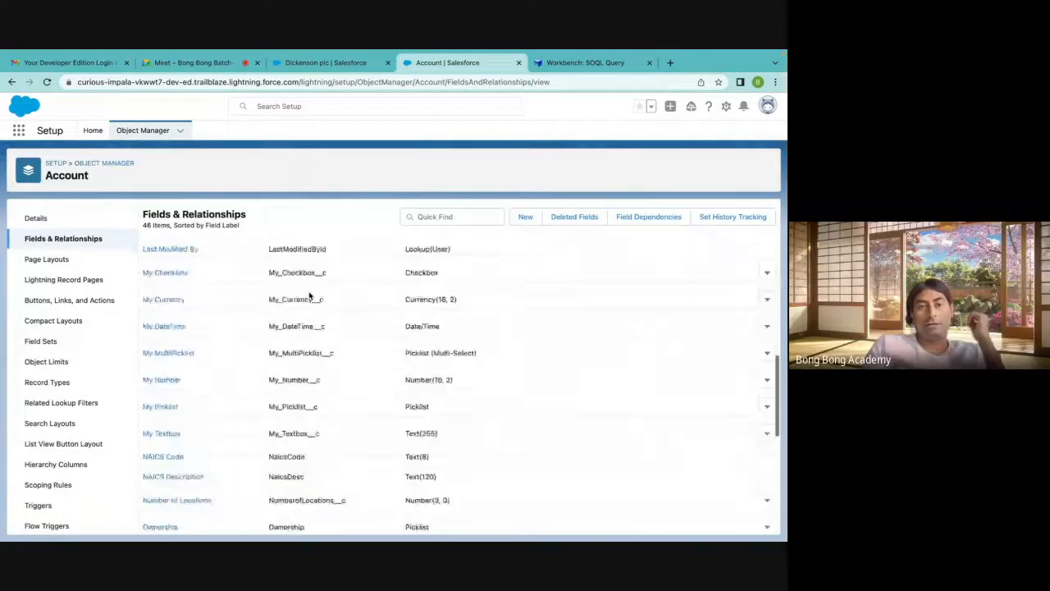
scroll(309, 295, down, 5)
click(443, 217)
text(con)
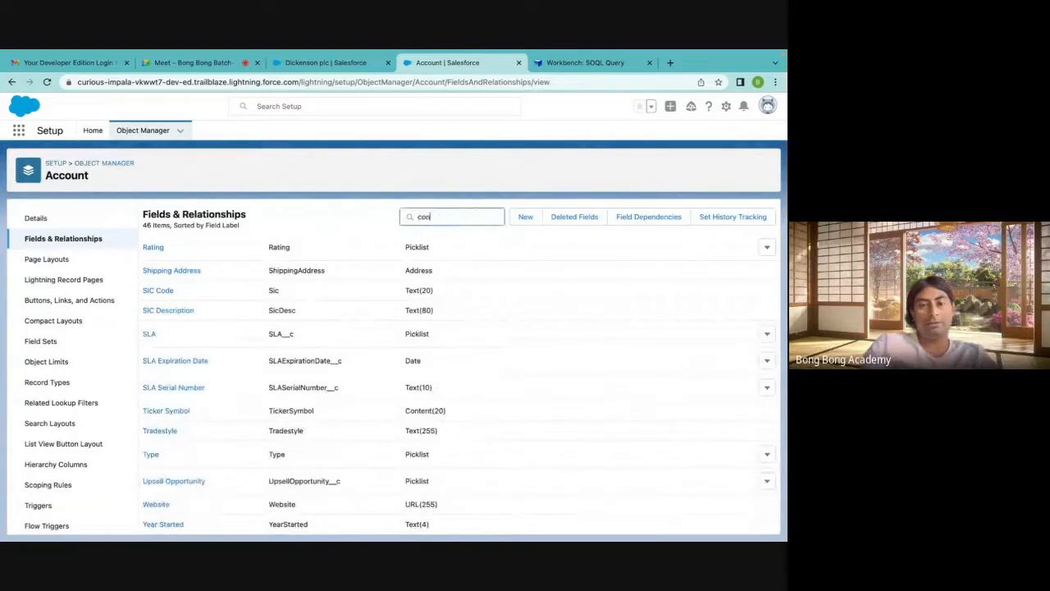
text(tact)
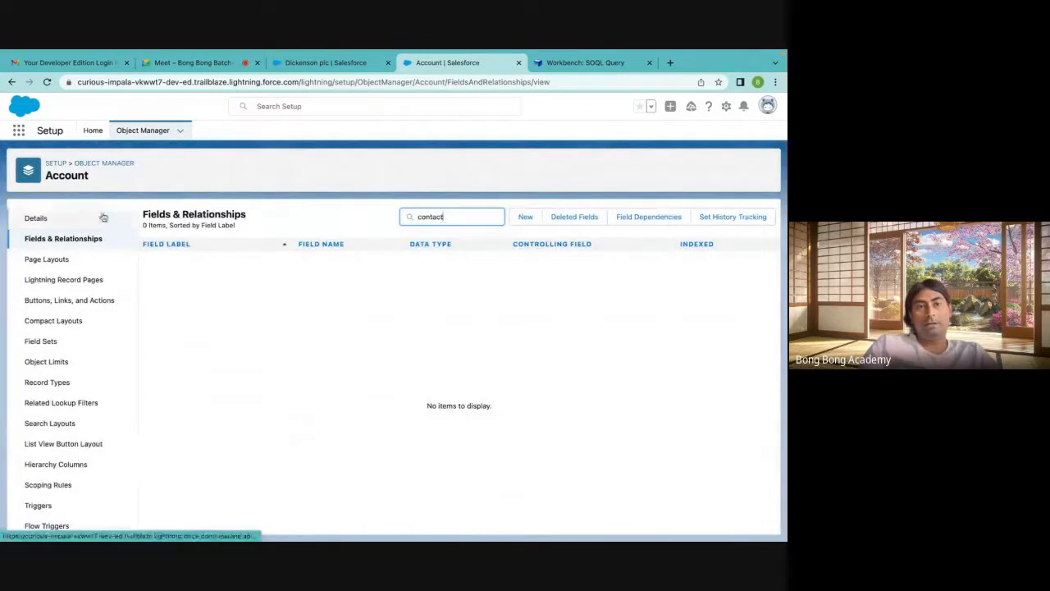
Step: Open the Contact object's fields and highlight the AccountId Lookup(Account) field
click(111, 163)
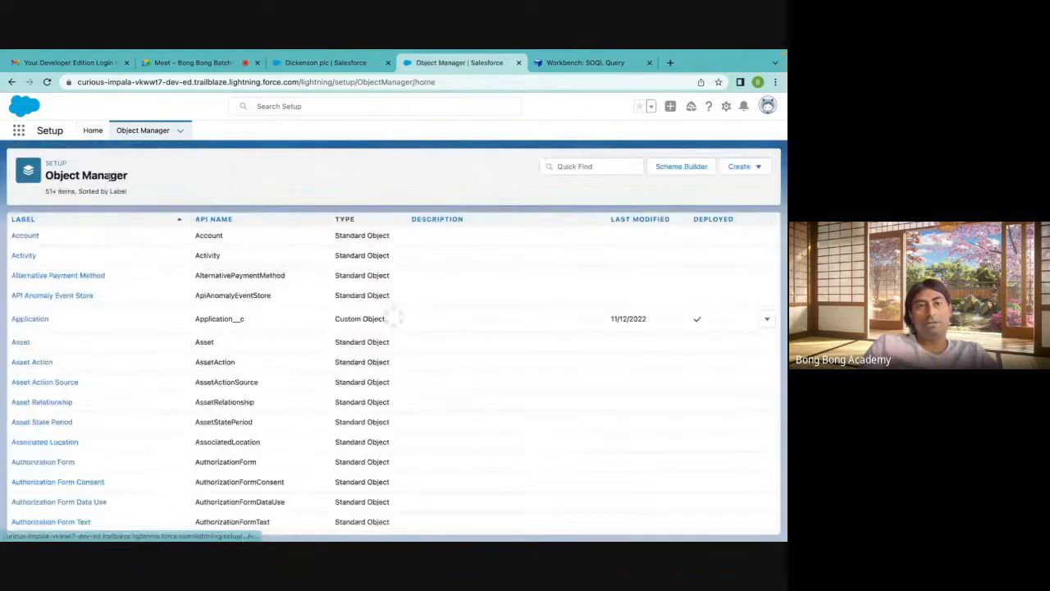
click(566, 166)
text(conta)
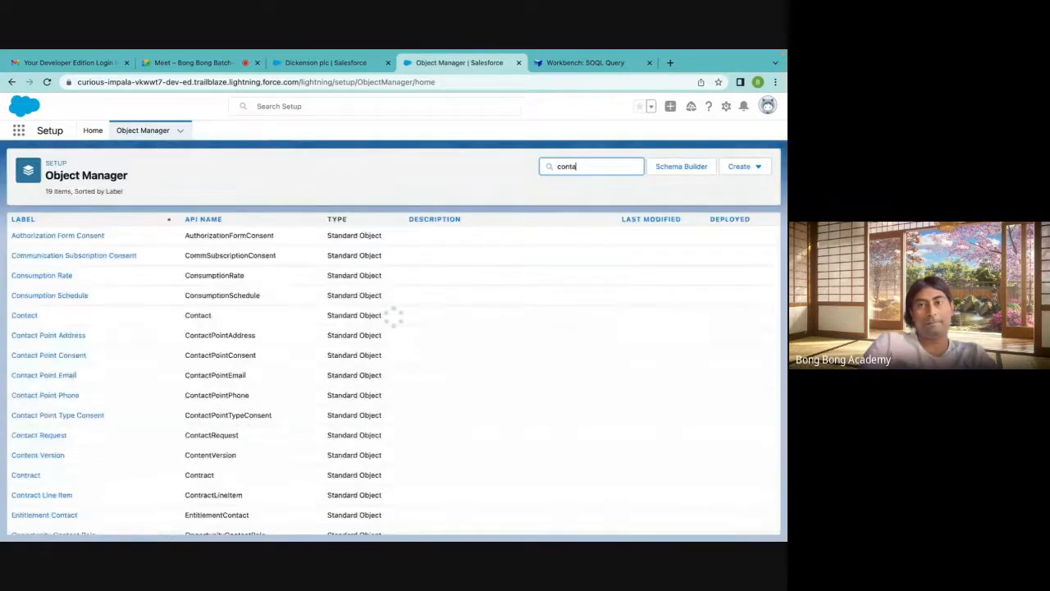
text(ct)
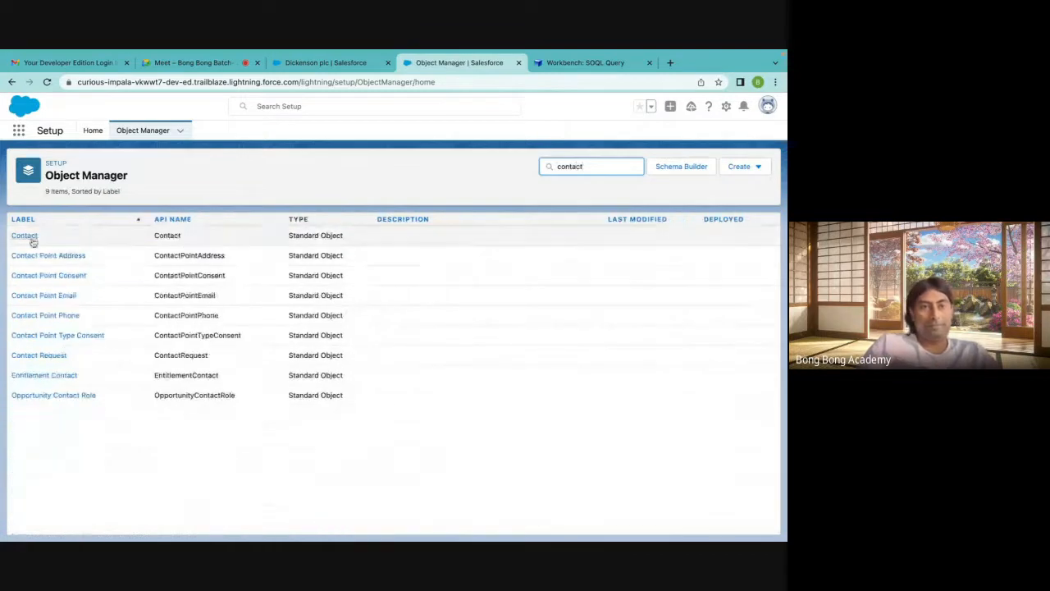
click(25, 236)
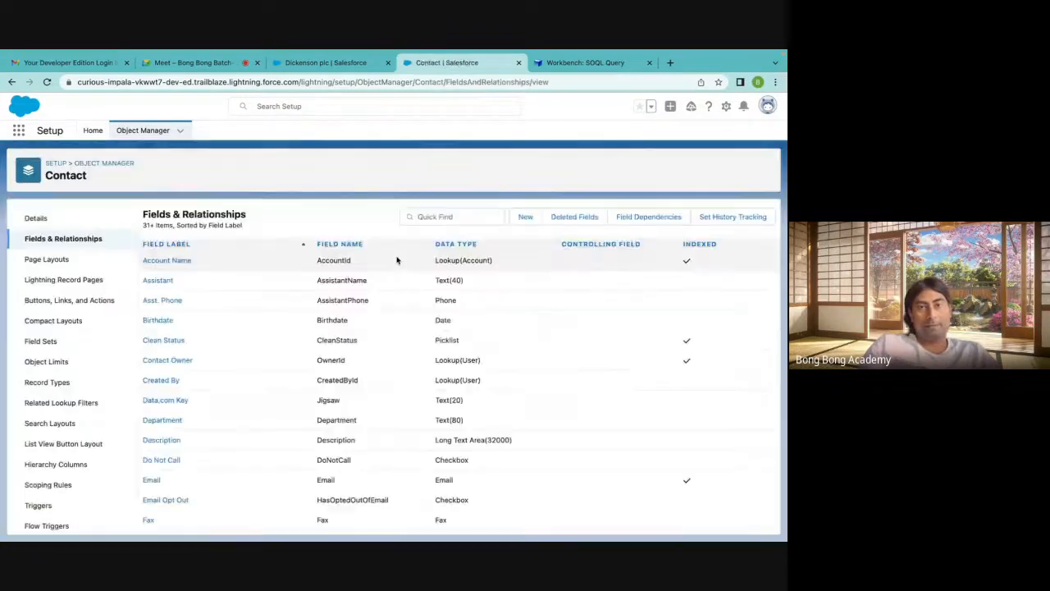
click(466, 217)
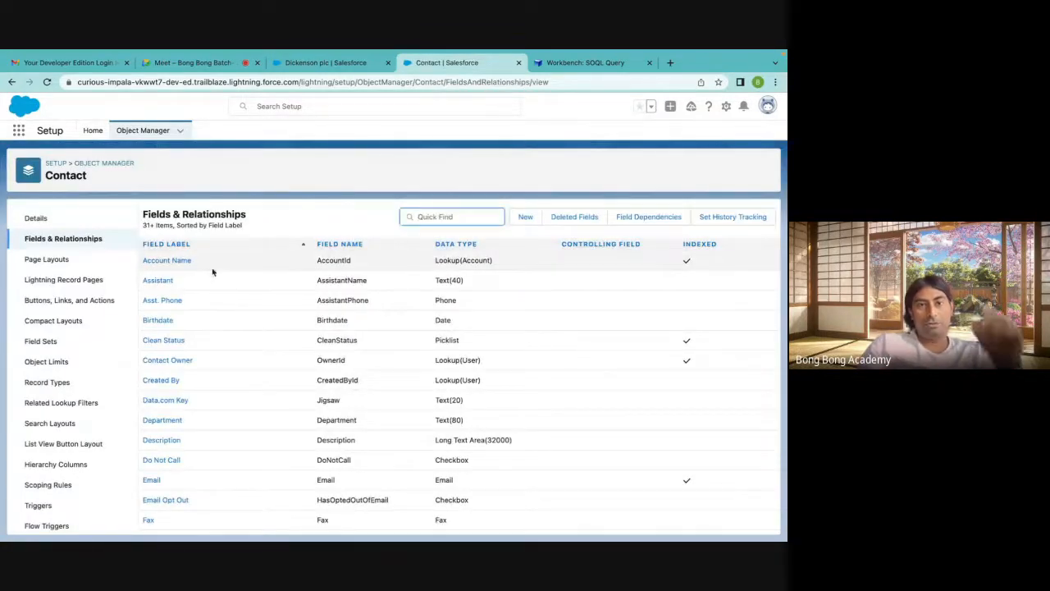
click(329, 260)
double_click(330, 260)
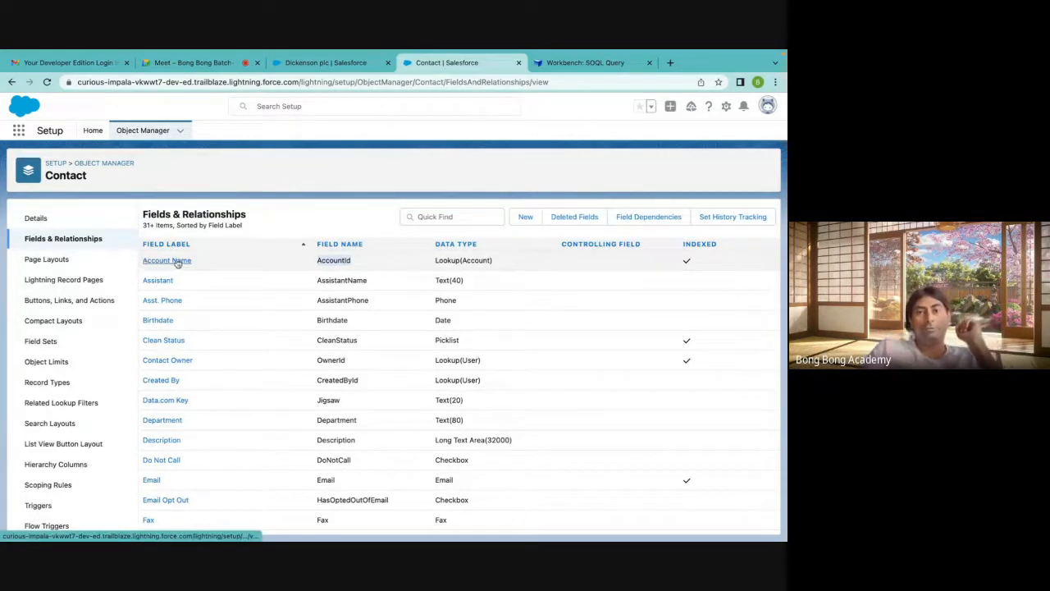
drag(434, 260, 520, 262)
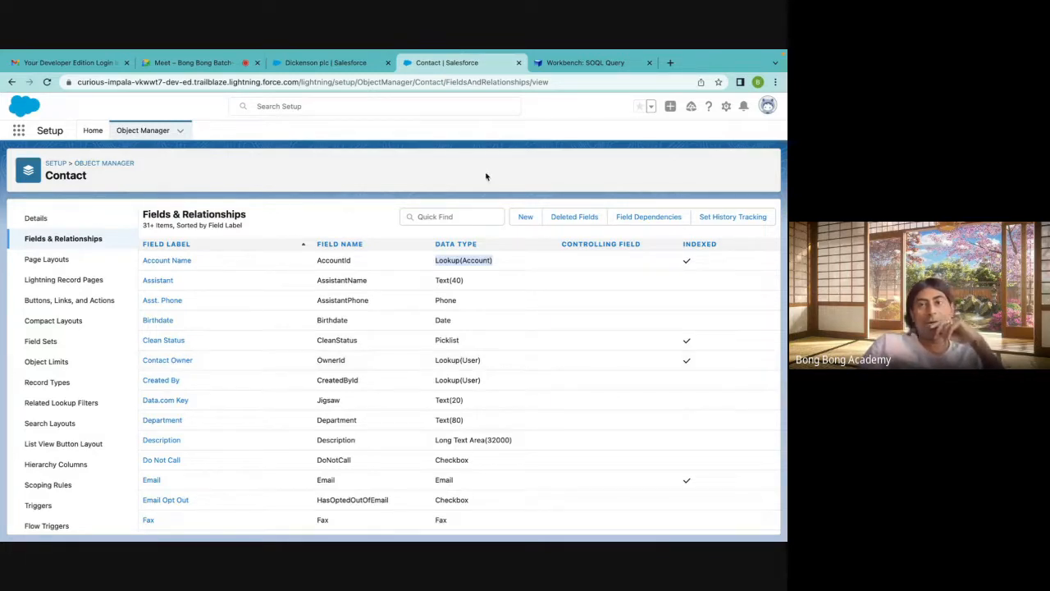
Step: Start a new Lookup Relationship field on Application related to Account
click(139, 134)
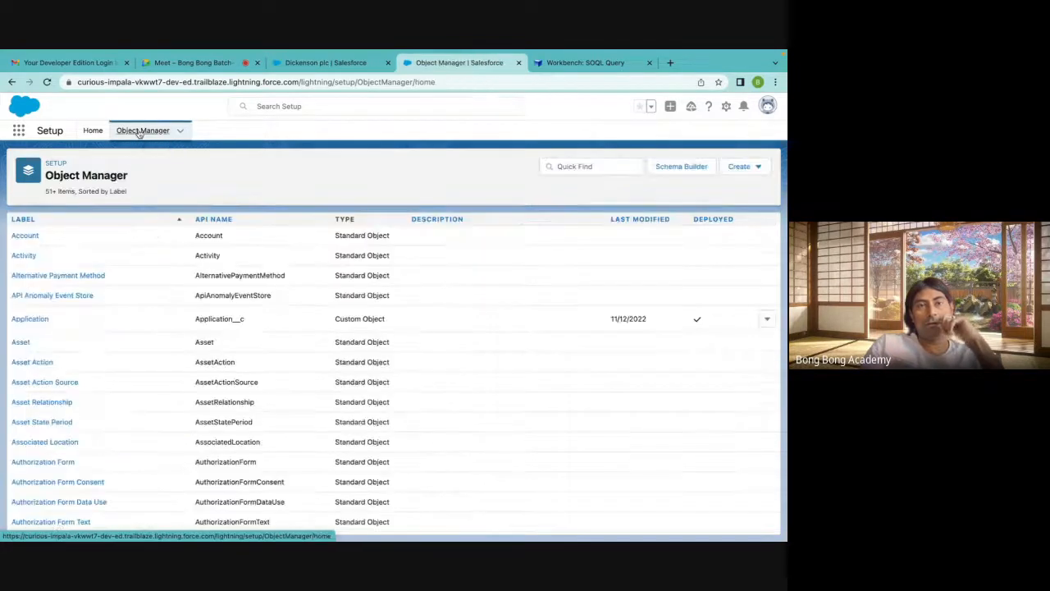
click(28, 319)
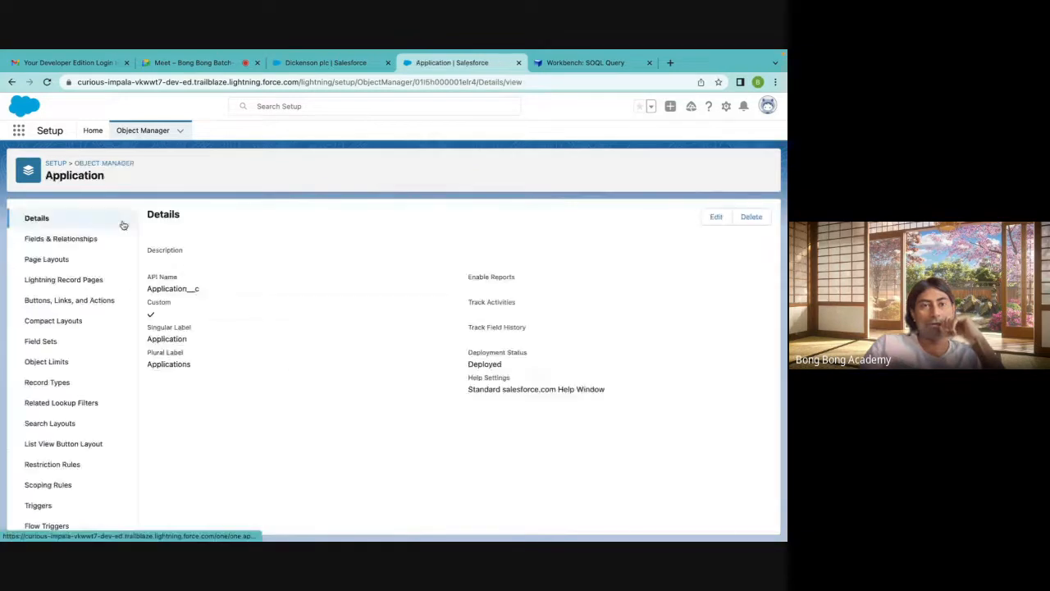
click(63, 239)
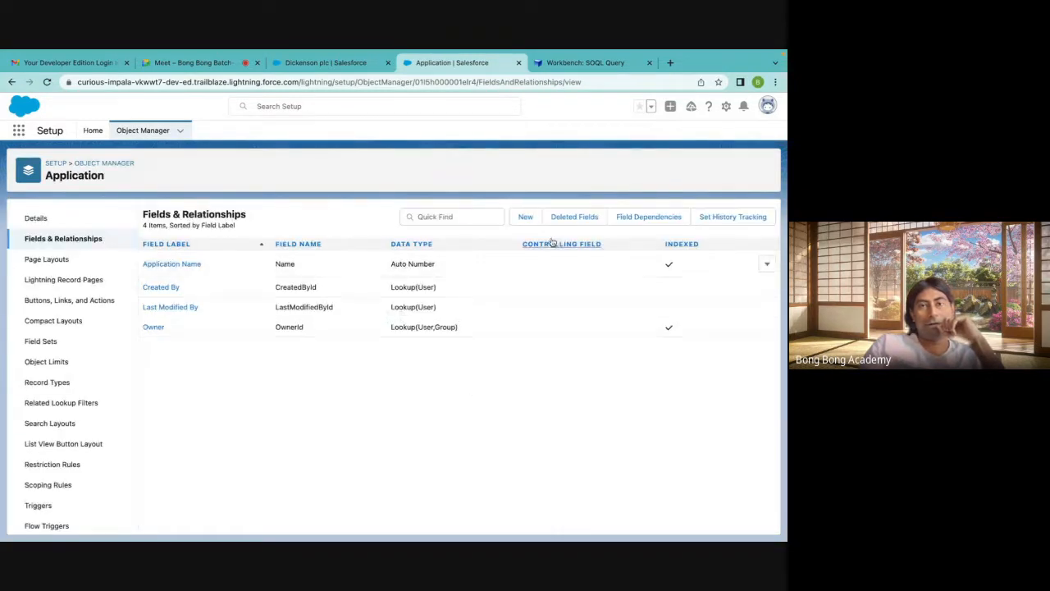
click(526, 216)
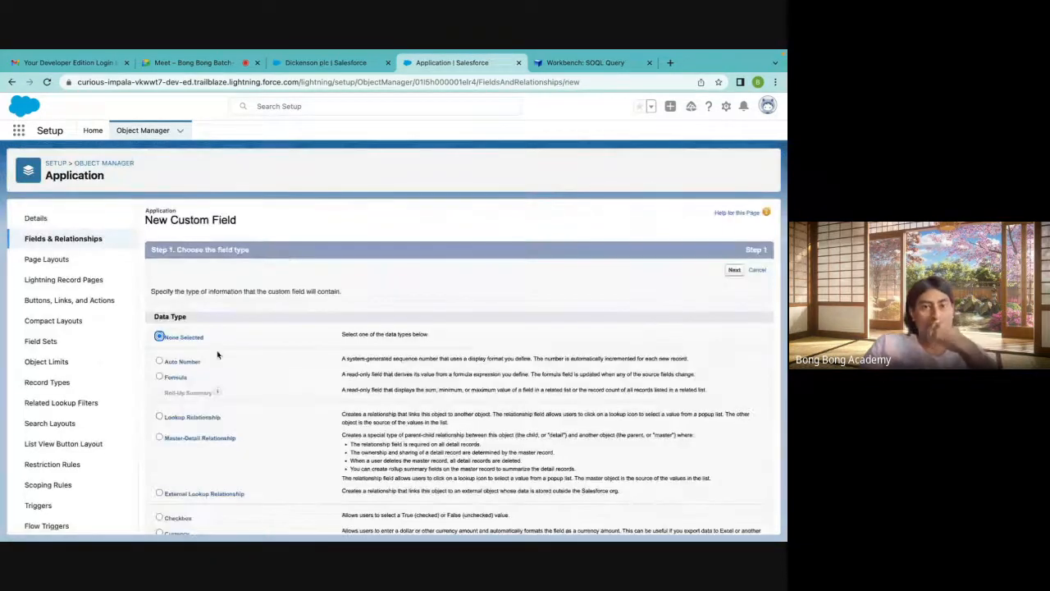
scroll(218, 352, down, 2)
click(192, 327)
scroll(546, 355, down, 5)
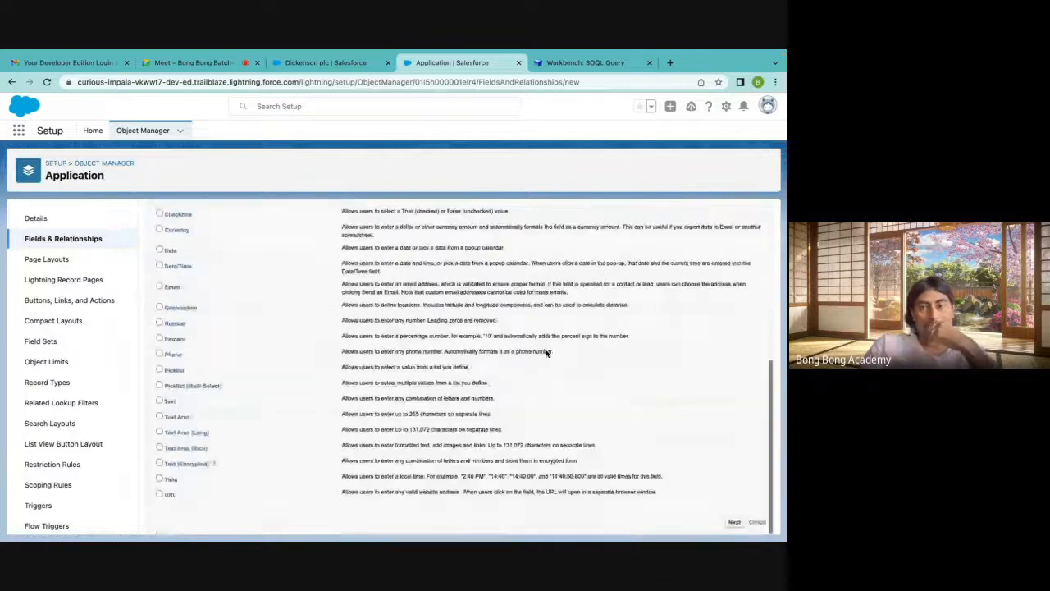
click(734, 522)
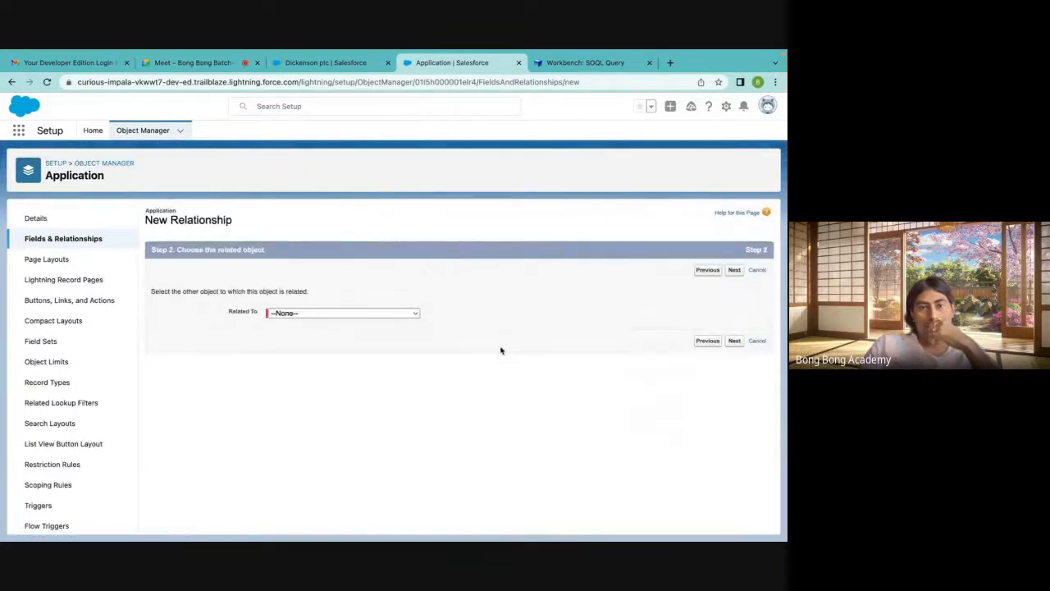
click(373, 316)
click(373, 325)
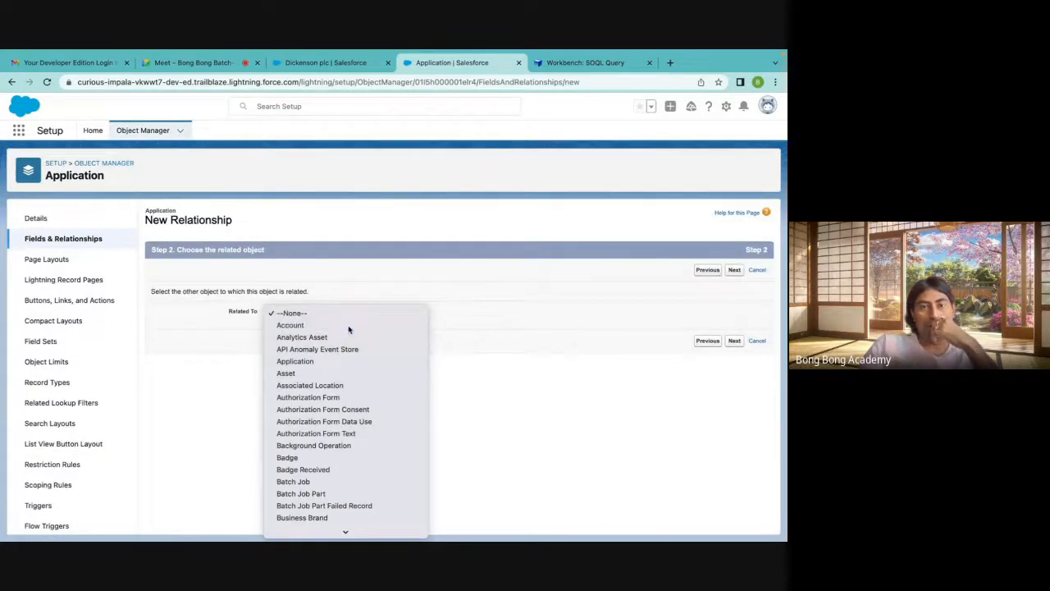
click(734, 342)
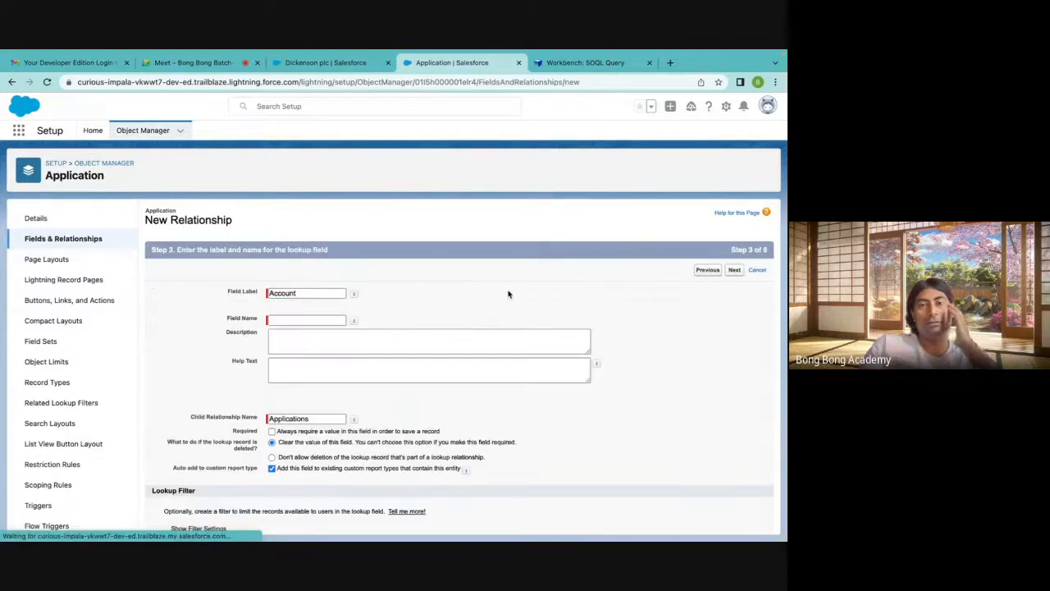
Step: Name the field Account, accept default security and related list, save, and verify Account__c Lookup(Account)
click(334, 320)
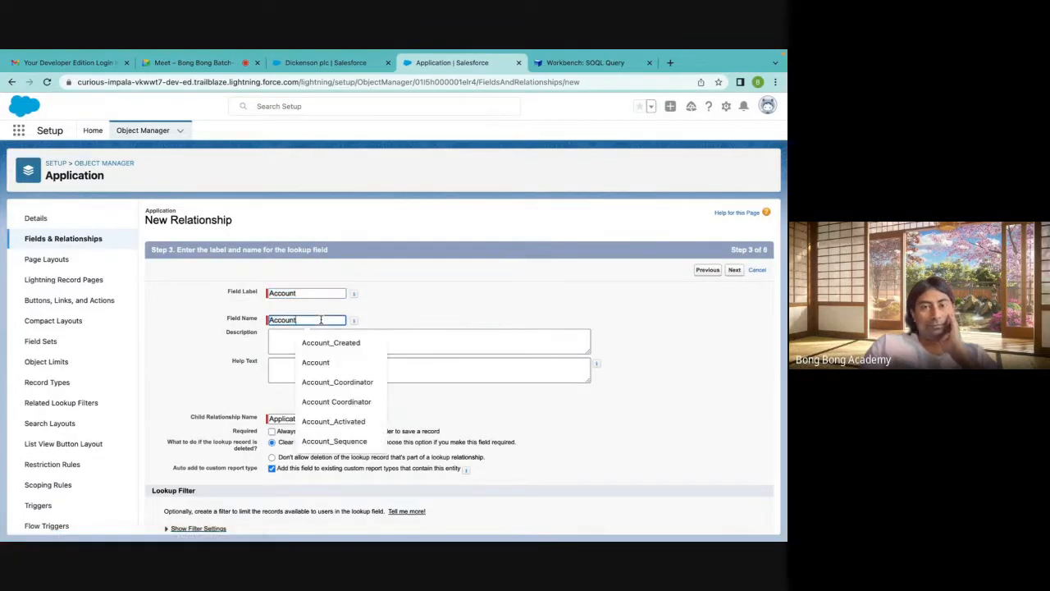
click(463, 300)
scroll(464, 393, down, 1)
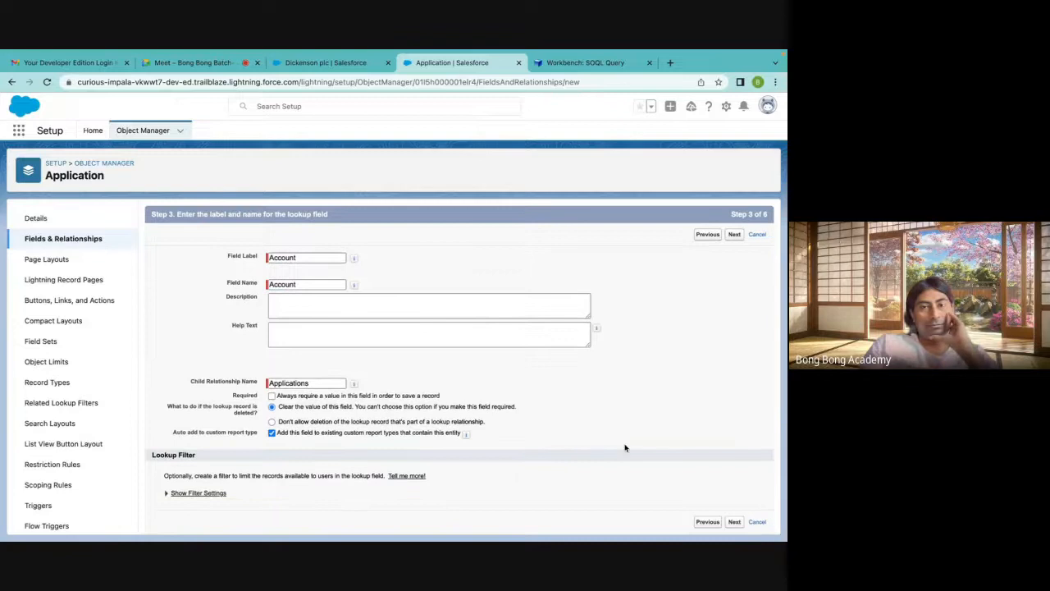
drag(190, 385, 261, 385)
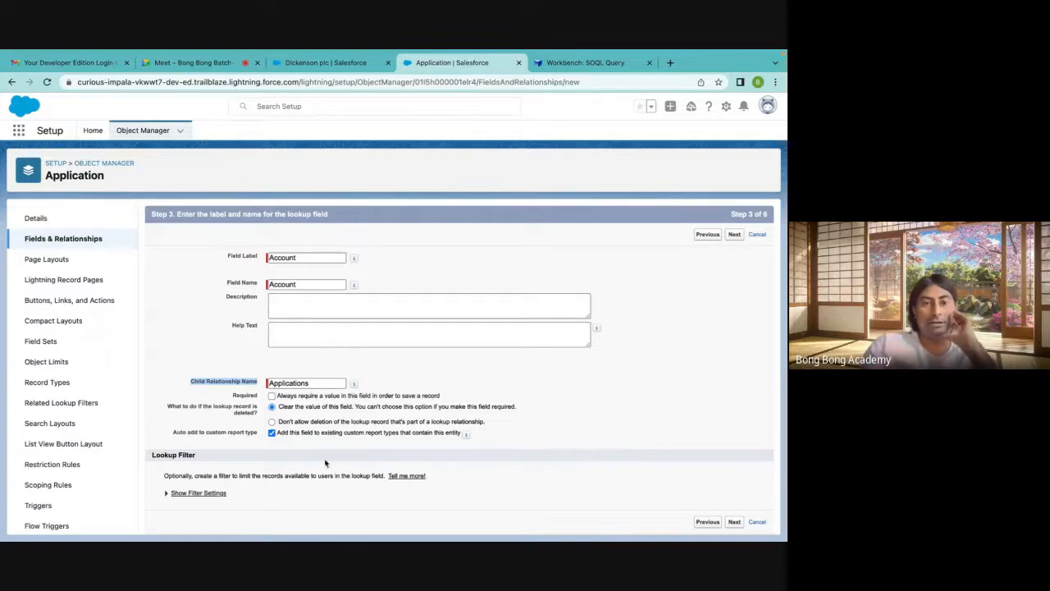
click(736, 523)
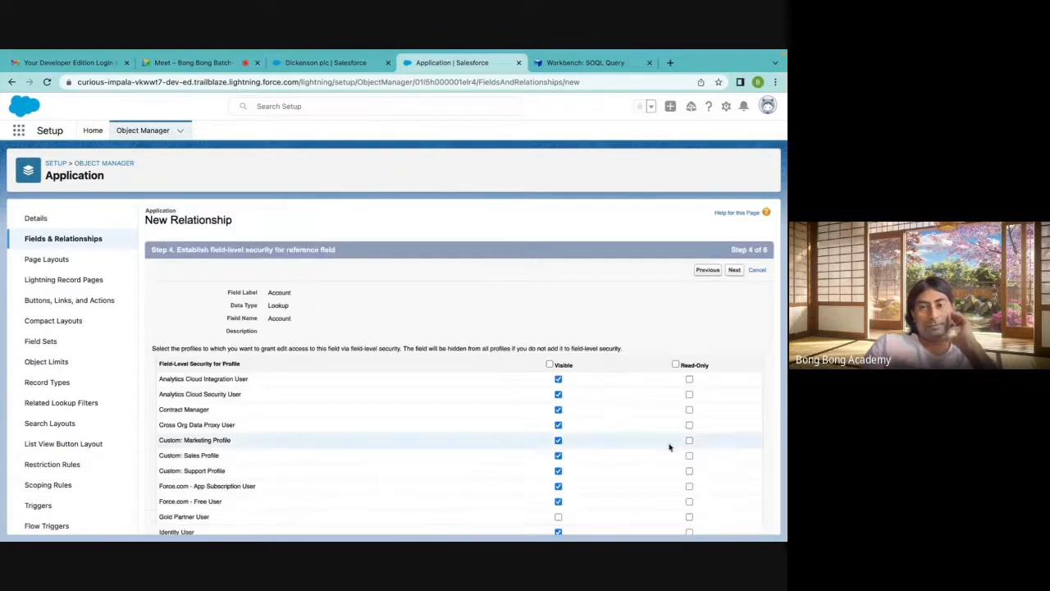
click(731, 269)
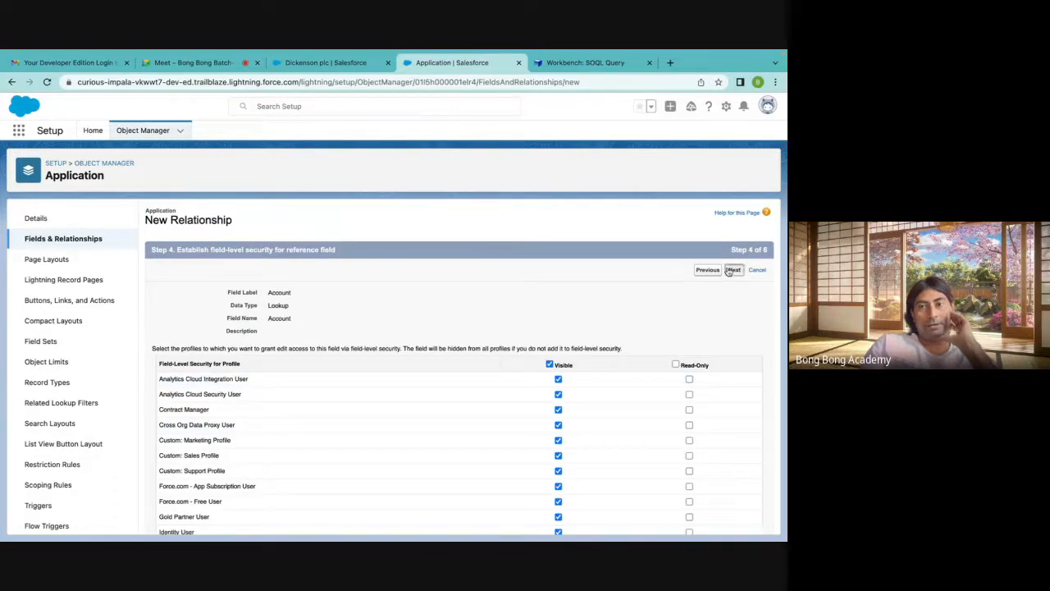
click(731, 271)
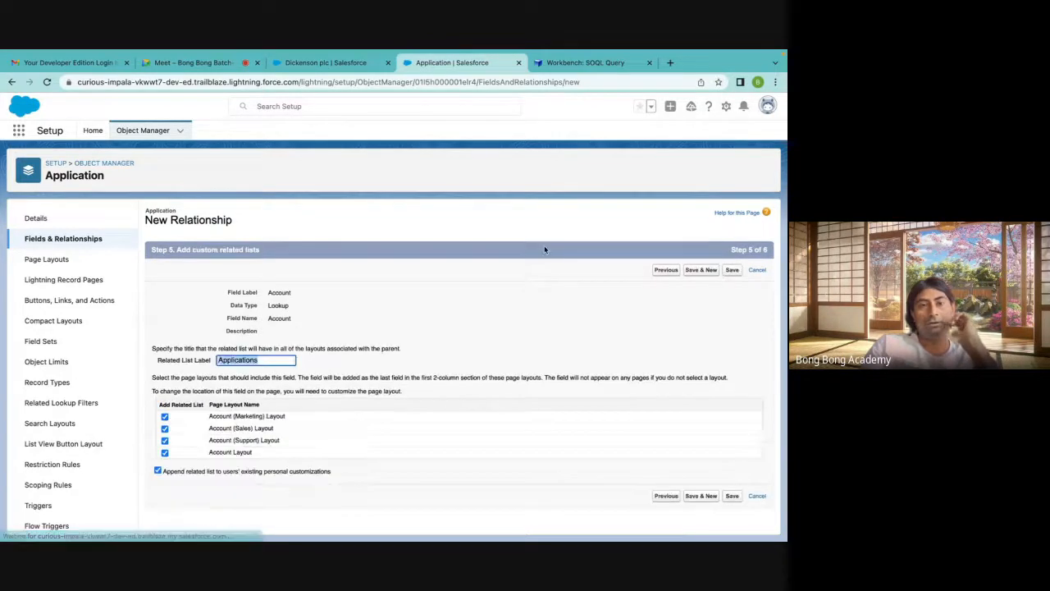
click(731, 269)
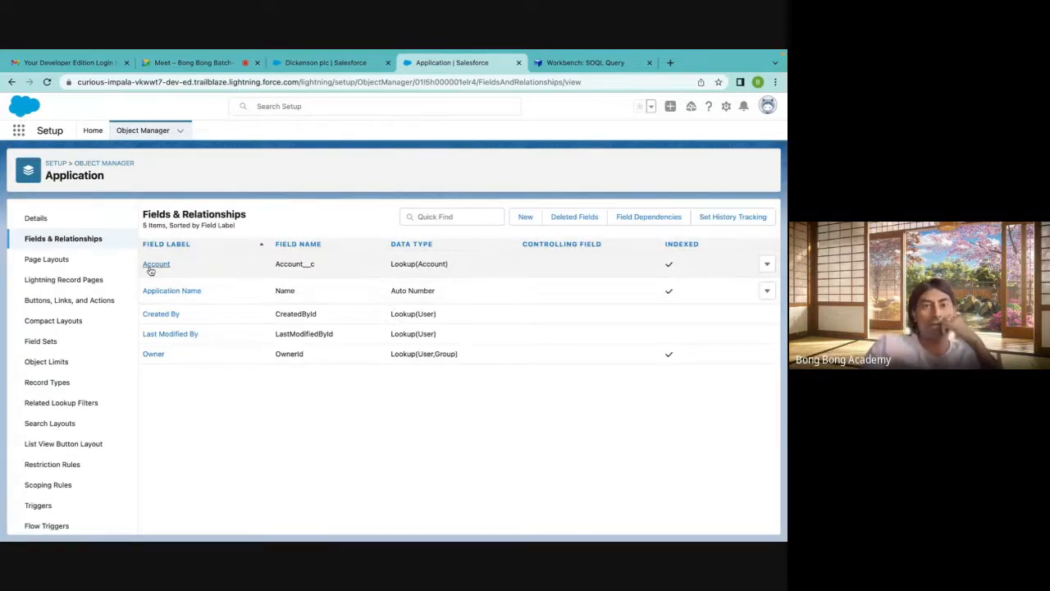
drag(274, 264, 318, 267)
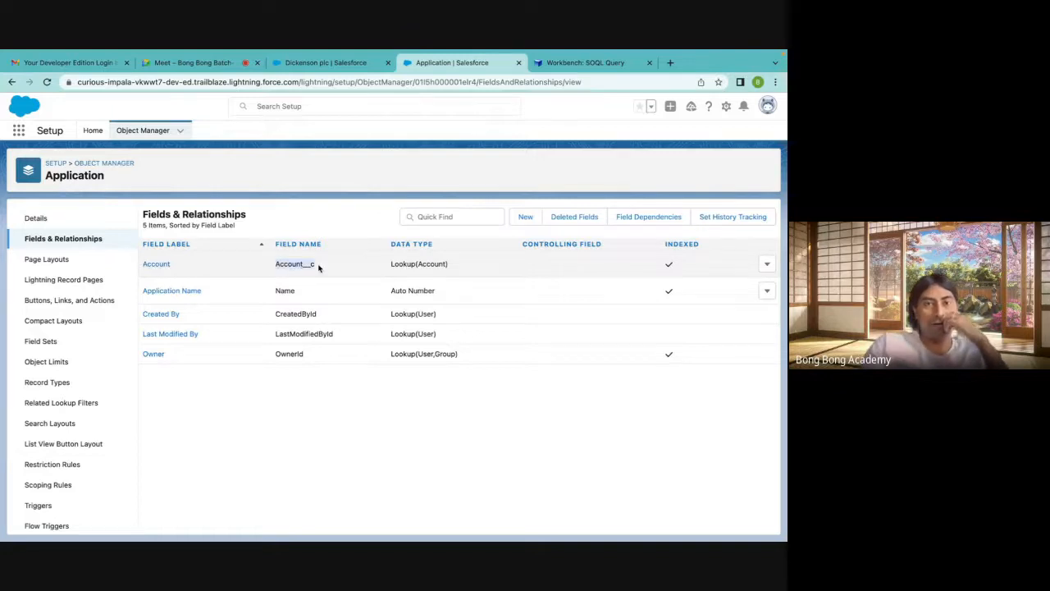
drag(391, 264, 465, 274)
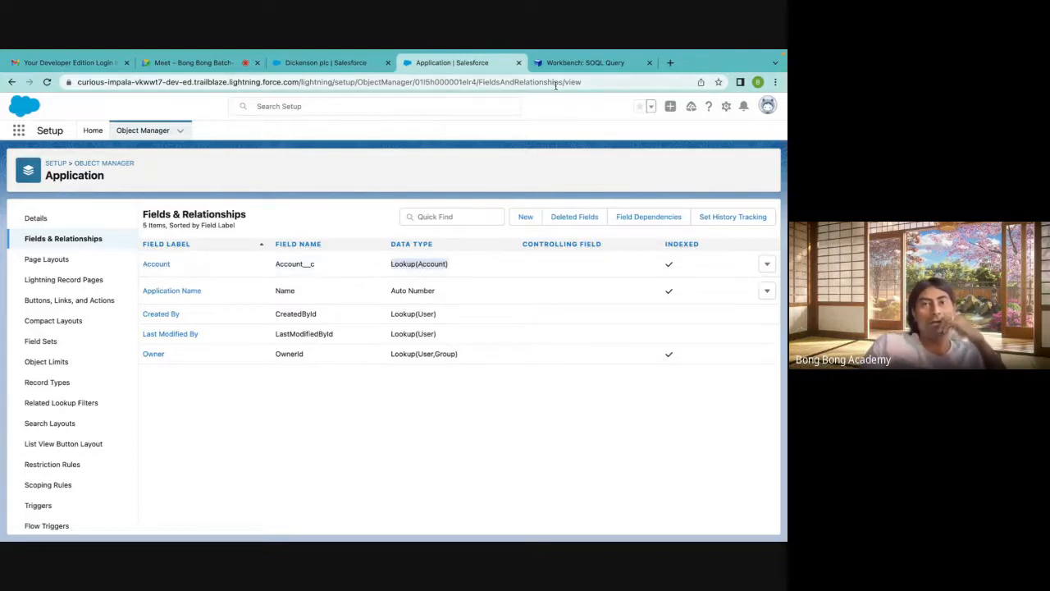
click(332, 62)
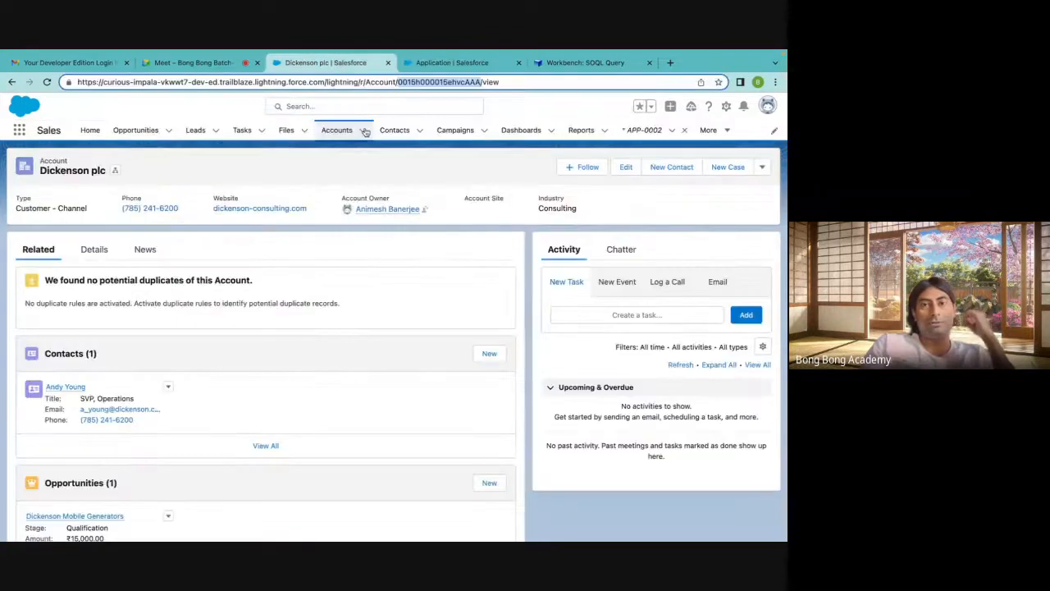
Step: Create application APP-0003 with Account set to Bong Bong 2, then open Bong Bong 2
click(643, 131)
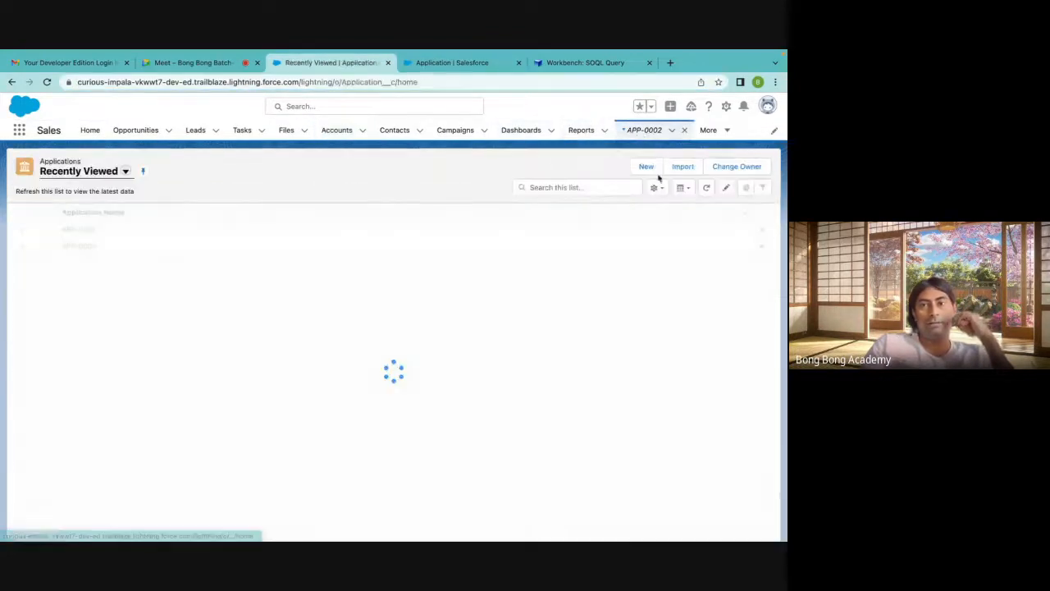
click(48, 82)
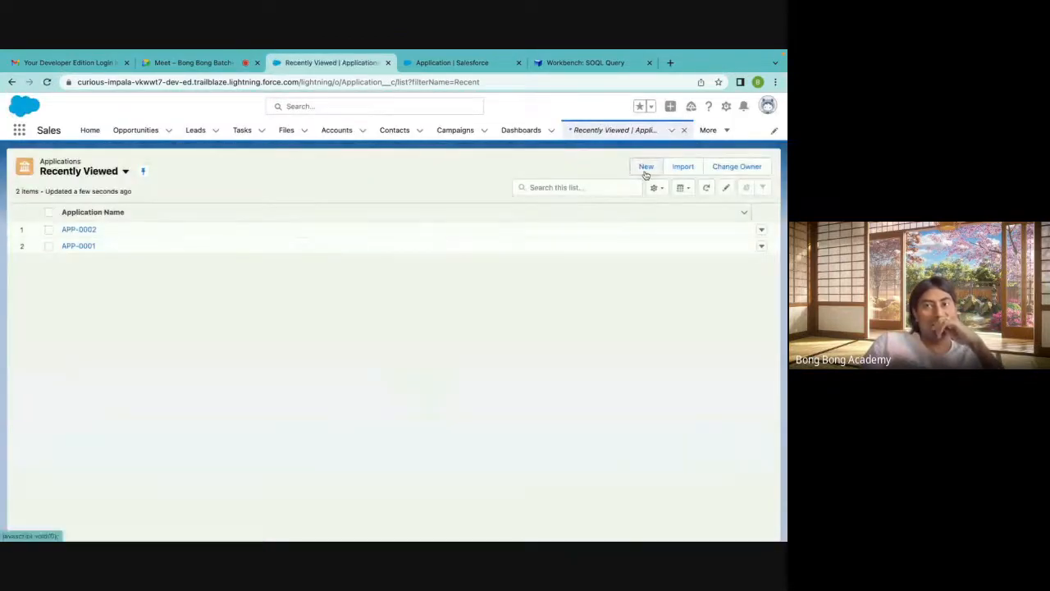
click(647, 169)
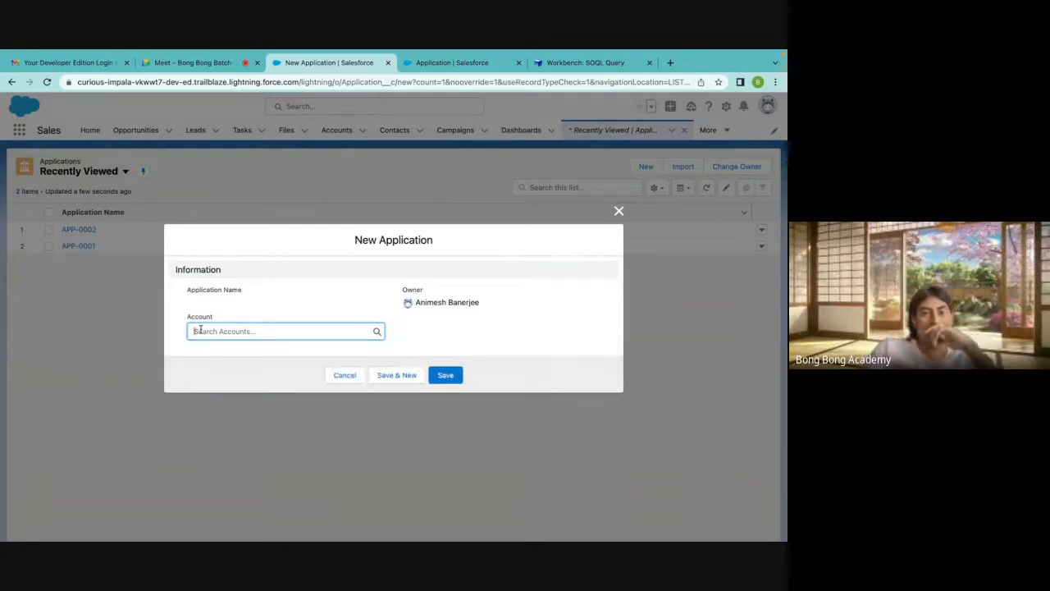
click(200, 330)
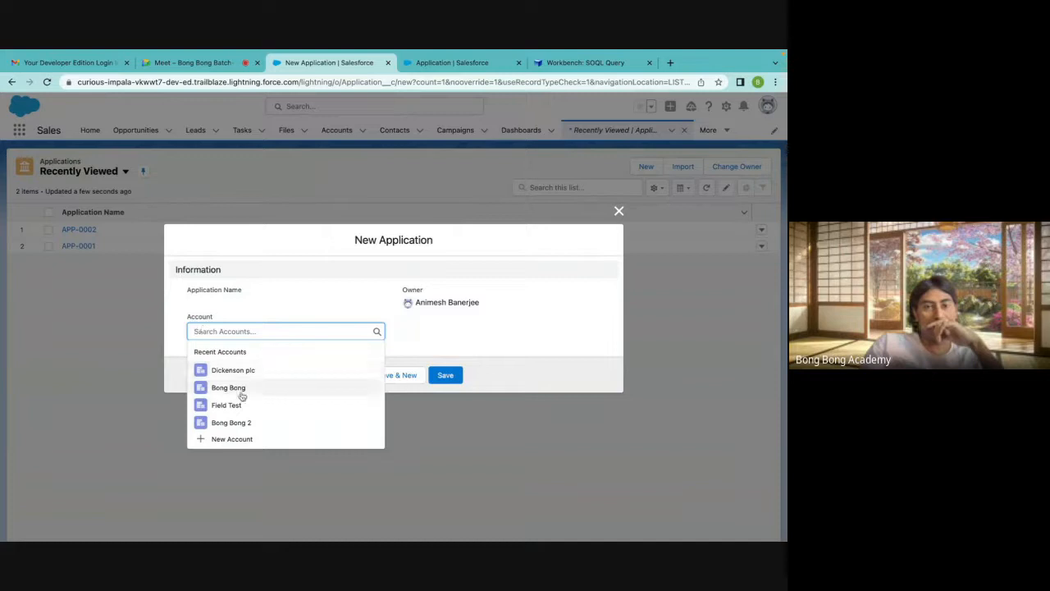
click(220, 423)
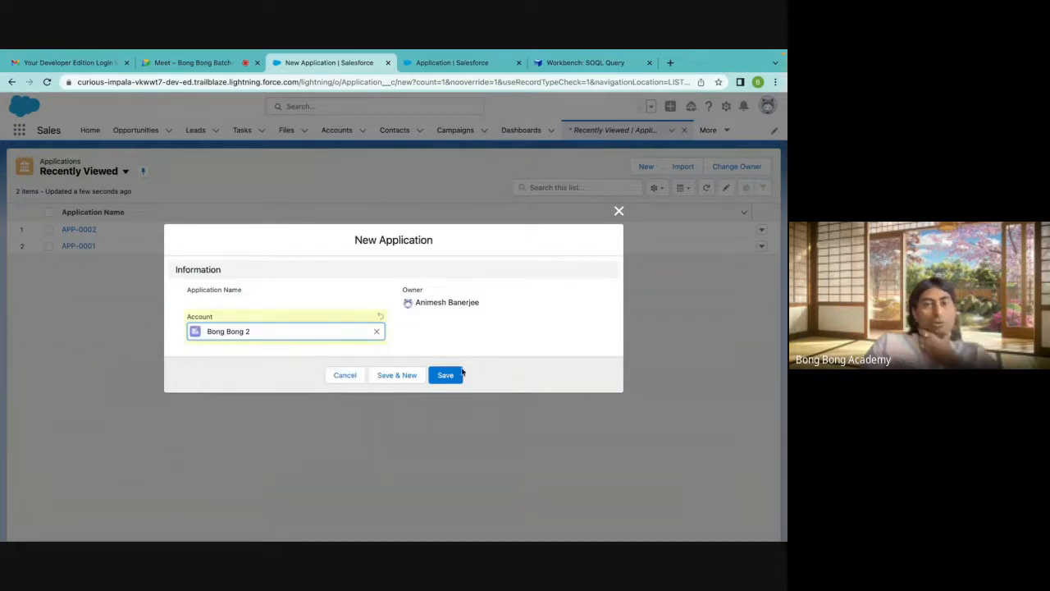
click(457, 375)
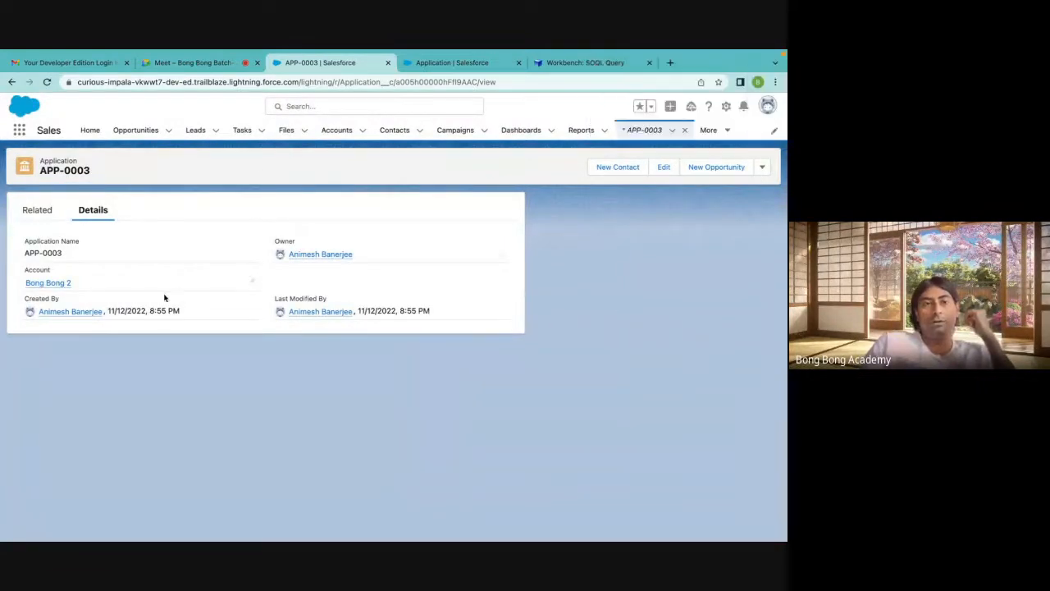
click(56, 284)
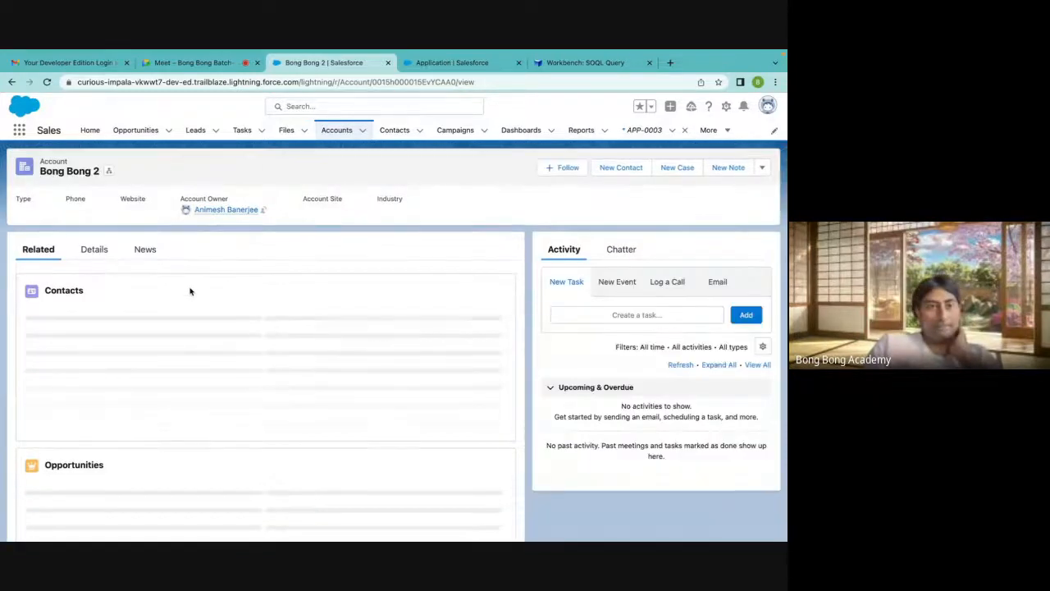
Step: Find APP-0003 in Bong Bong 2's Applications related list and open it
scroll(191, 292, down, 3)
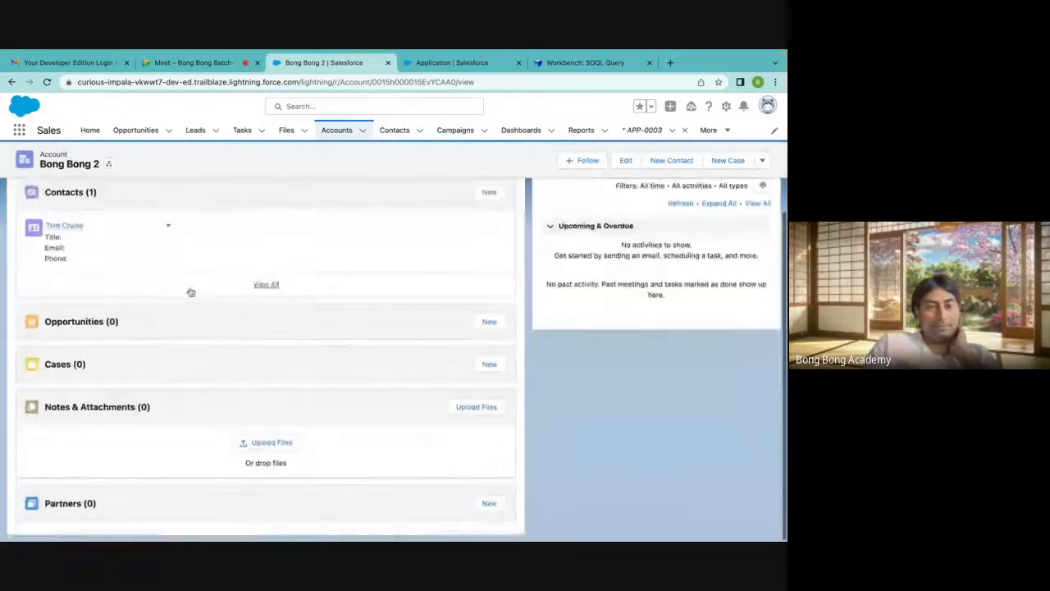
scroll(191, 292, down, 2)
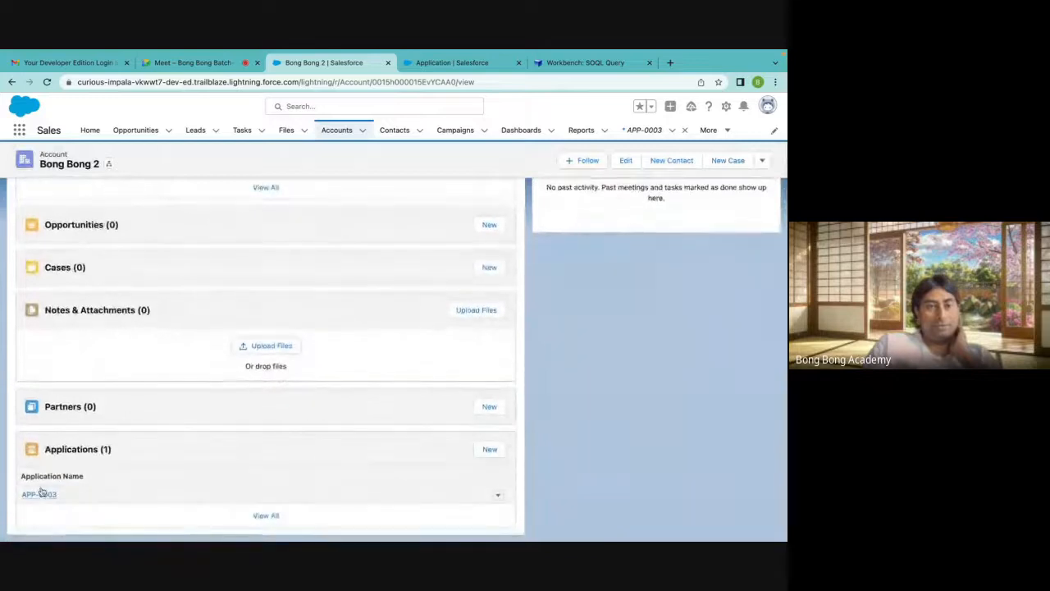
click(43, 494)
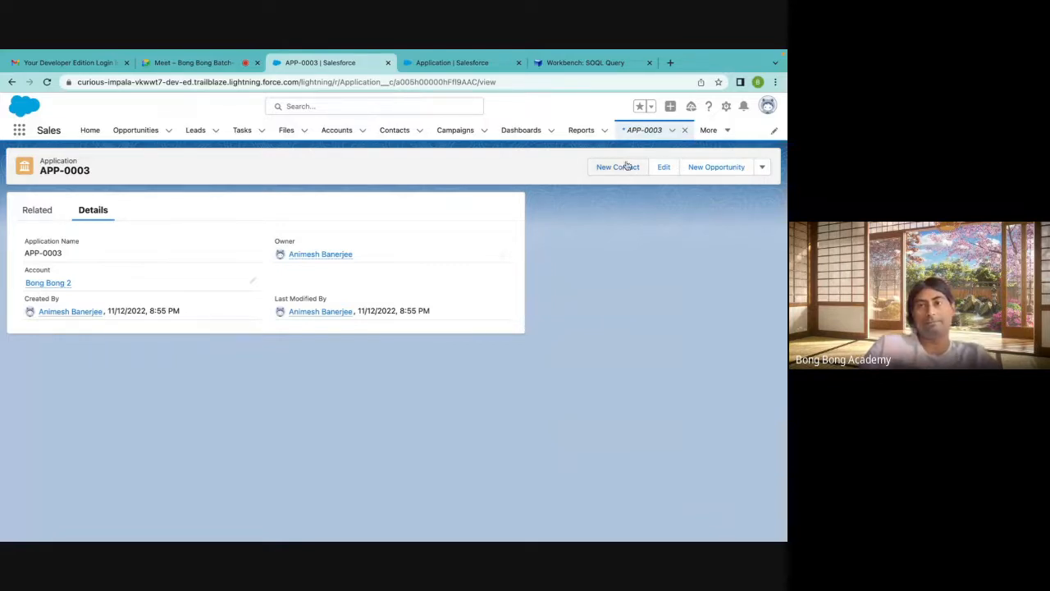
Step: Create application APP-0004 with Account set to Bong Bong 2
click(643, 132)
click(647, 167)
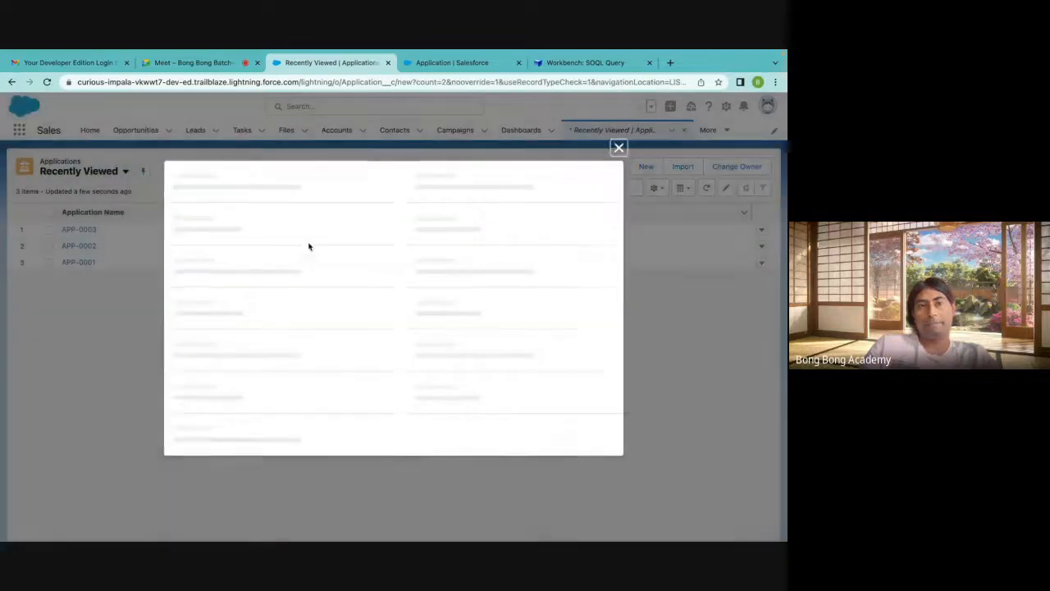
click(246, 332)
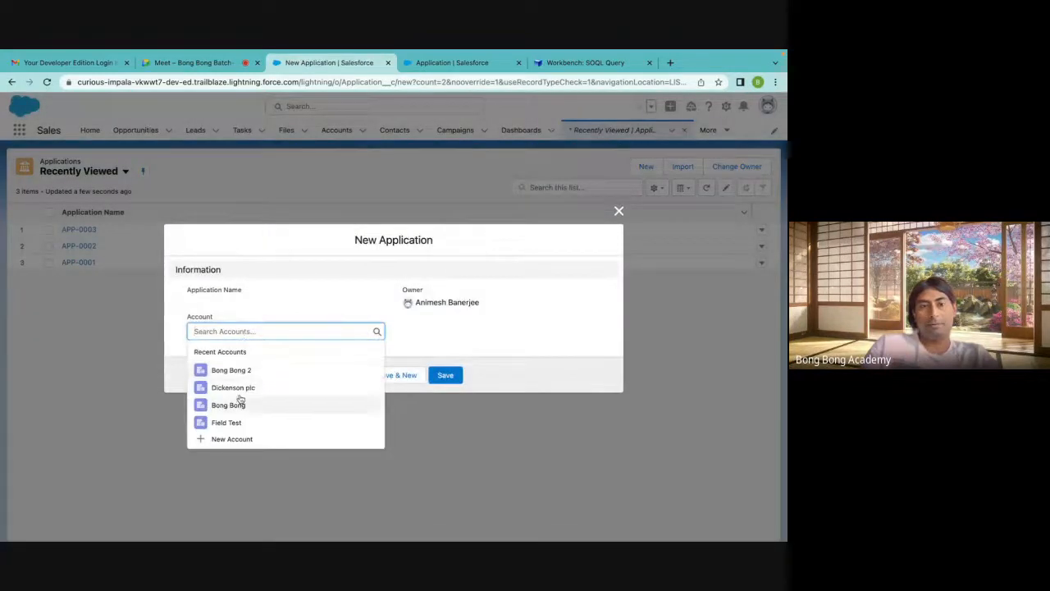
click(238, 374)
click(445, 375)
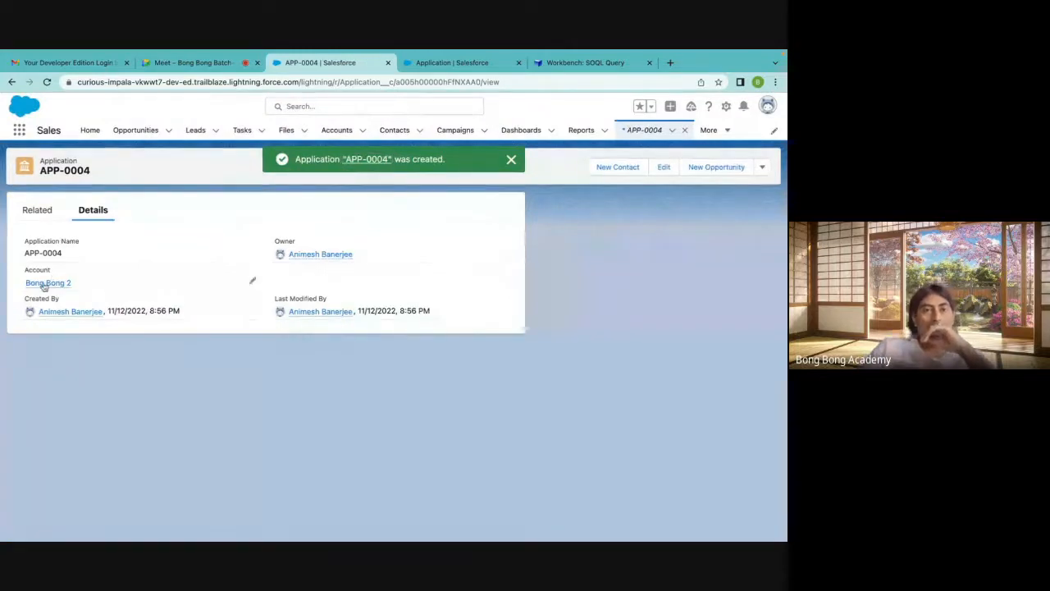
Step: Check Bong Bong 2's Applications related list, then return to the Applications list
click(45, 283)
scroll(129, 413, down, 10)
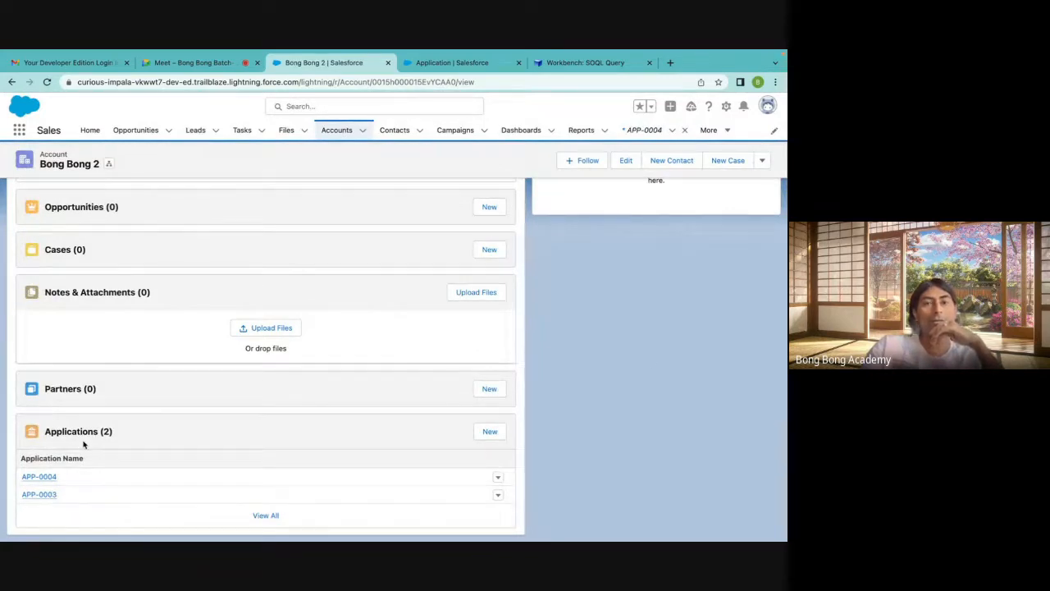
scroll(659, 288, up, 10)
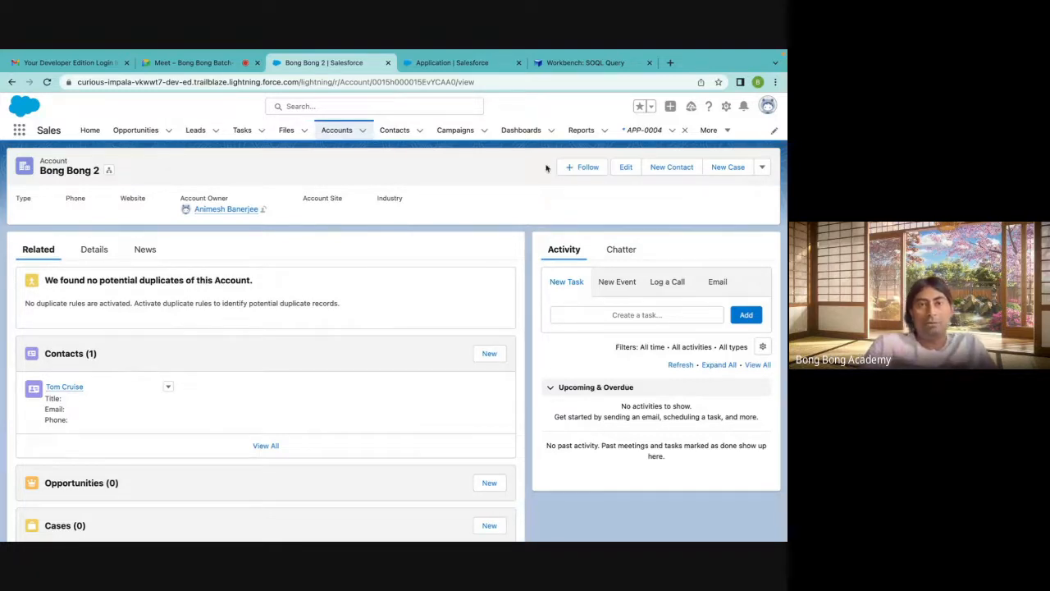
click(647, 129)
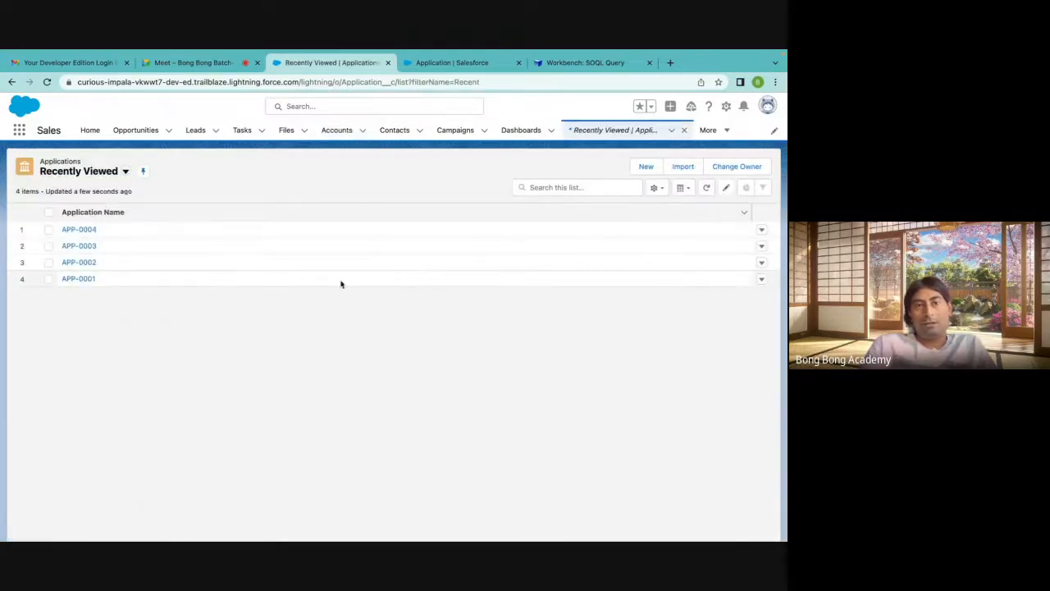
Step: Open APP-0004 to confirm Bong Bong 2 as its Account, then go to Workbench
click(82, 230)
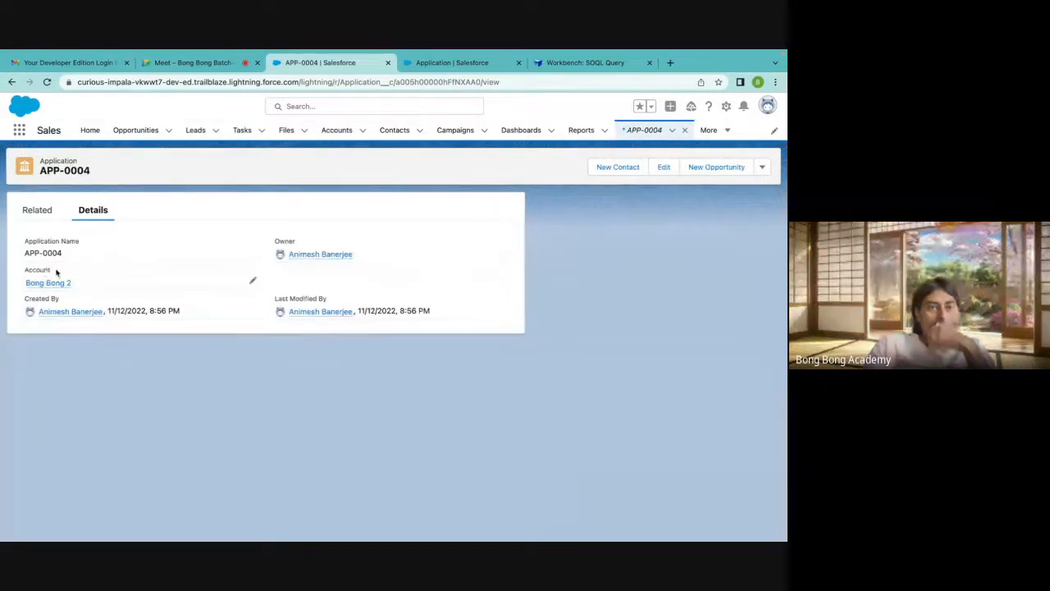
mouse_move(45, 286)
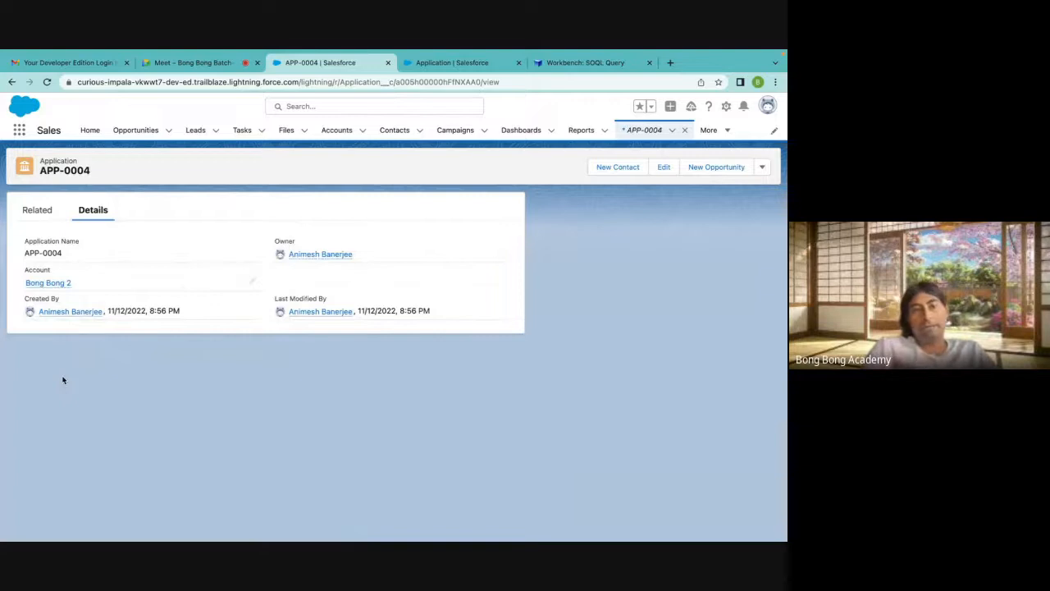
click(579, 62)
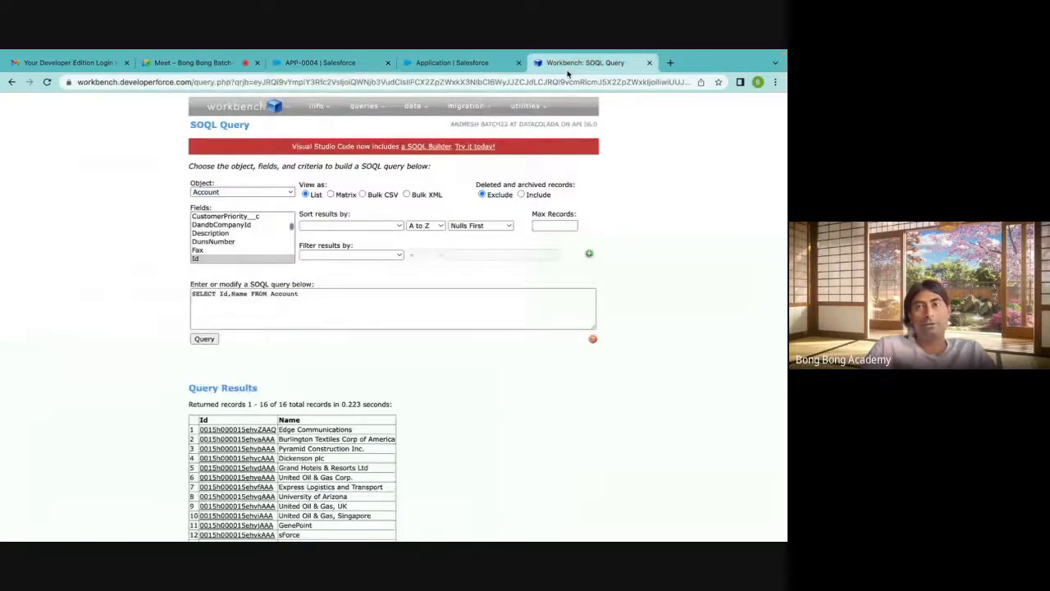
Step: Reopen Workbench in a new tab, accept the terms and log in with Salesforce
click(649, 91)
click(539, 91)
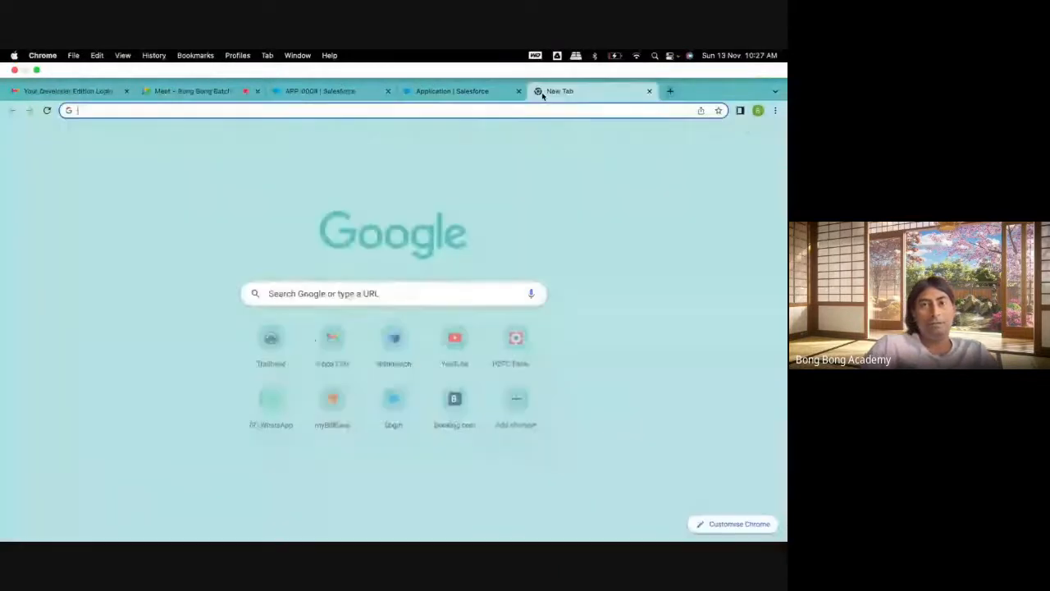
text(workbench.developerforce.com)
key(Return)
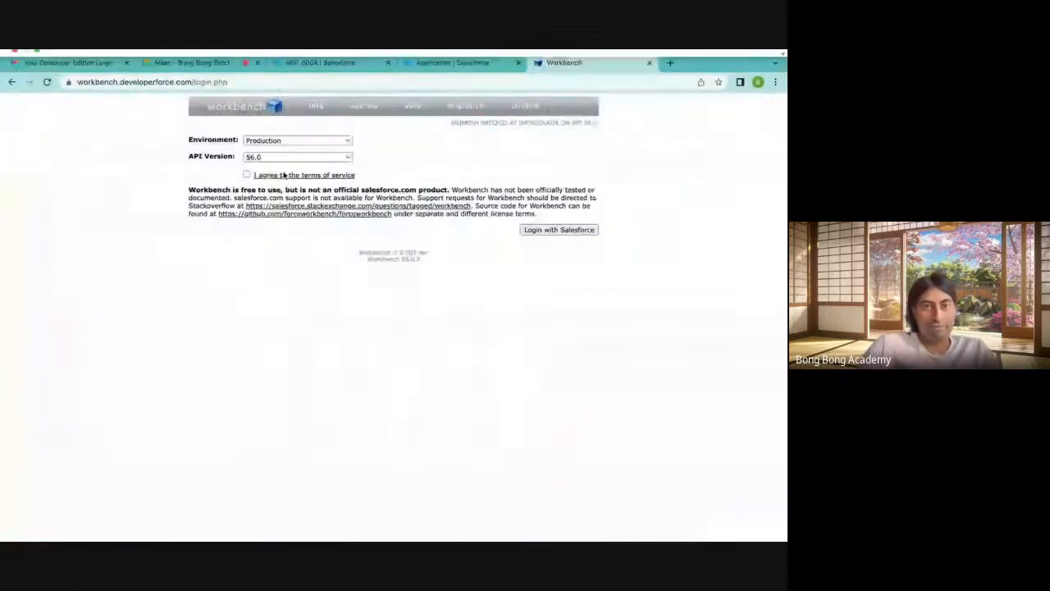
click(246, 174)
click(559, 230)
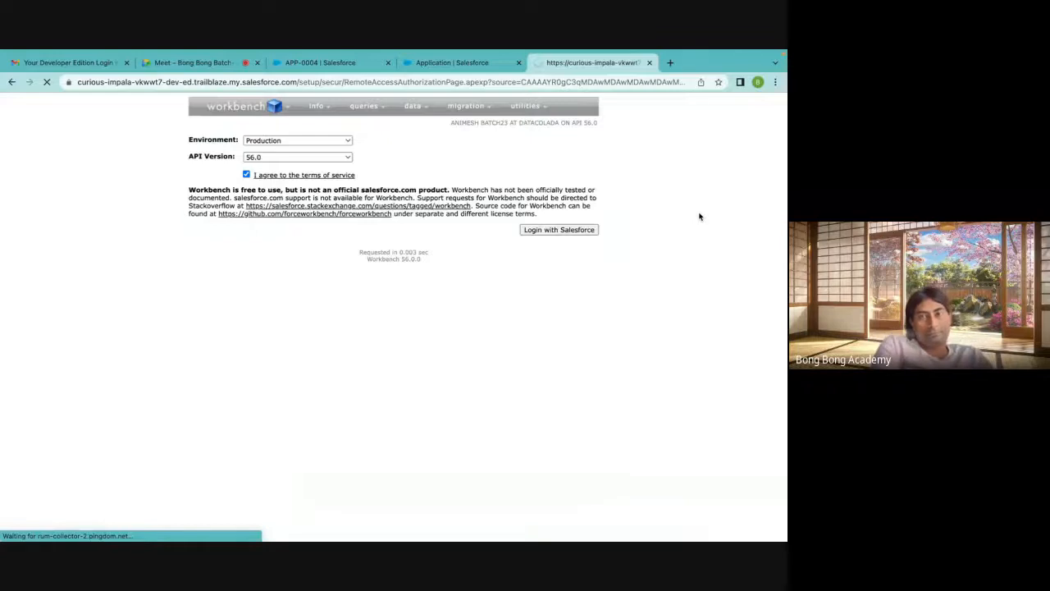
Step: Choose SOQL Query as the action and Application__c as the object
click(323, 158)
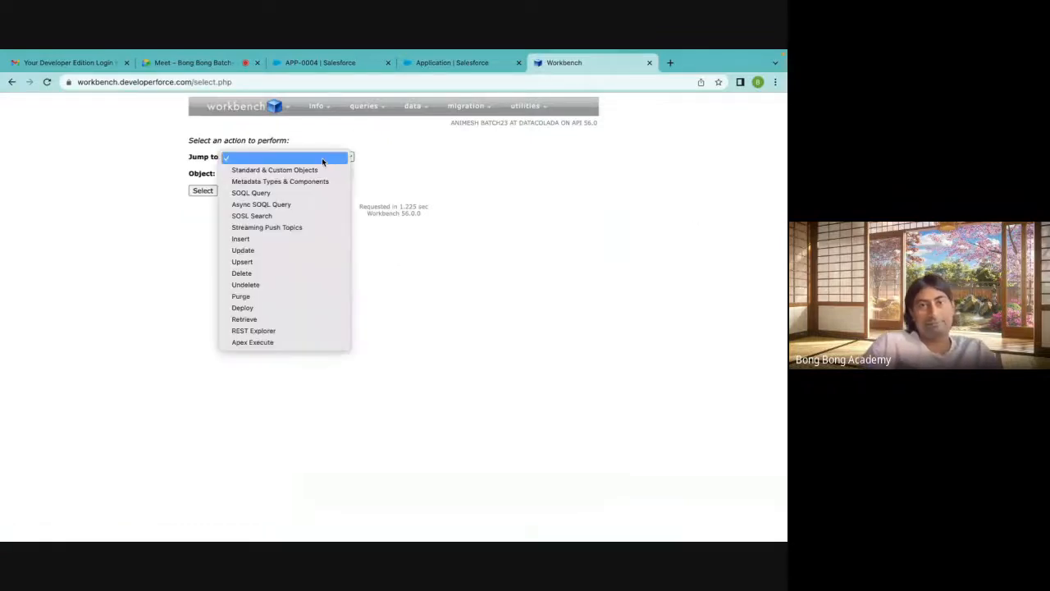
click(284, 194)
click(276, 172)
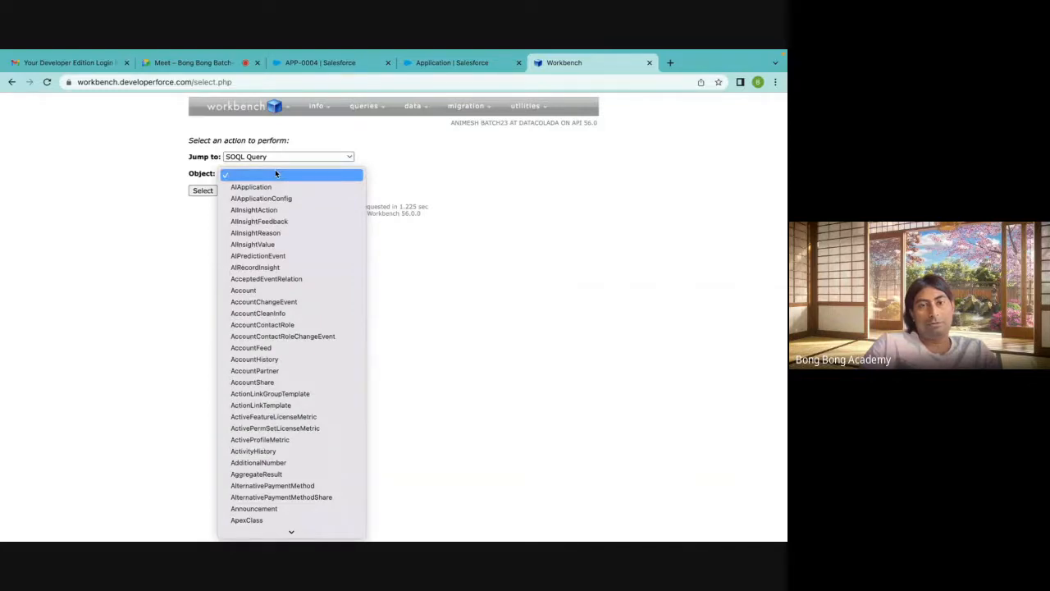
scroll(287, 369, down, 5)
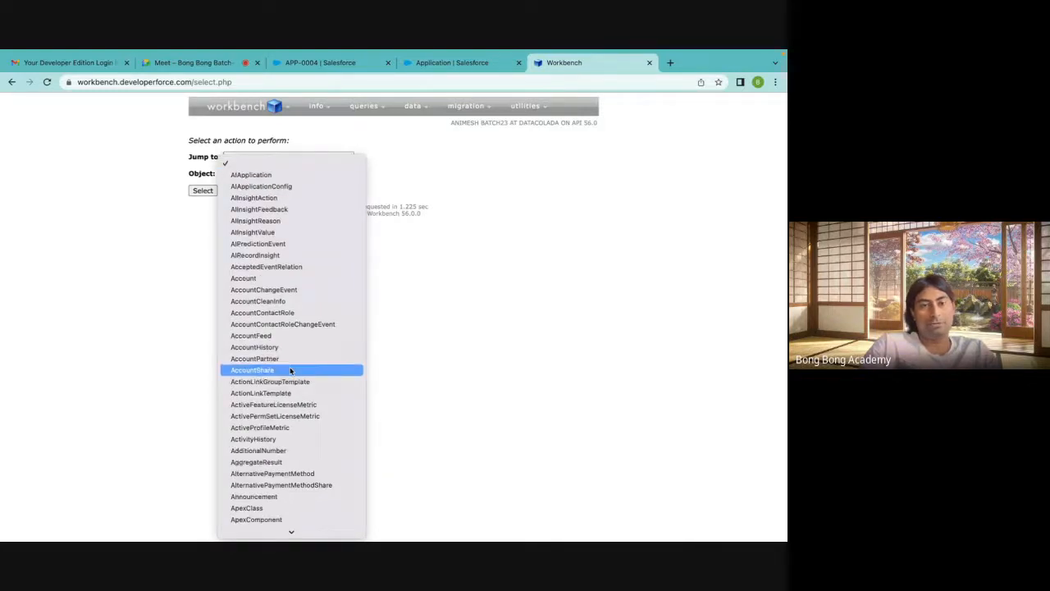
scroll(279, 467, down, 5)
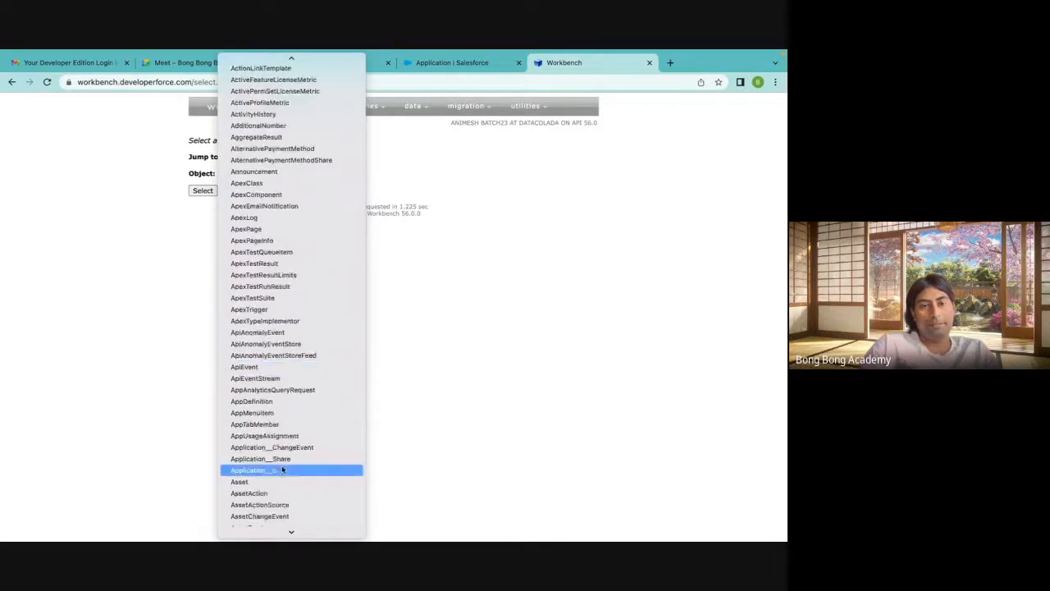
click(279, 471)
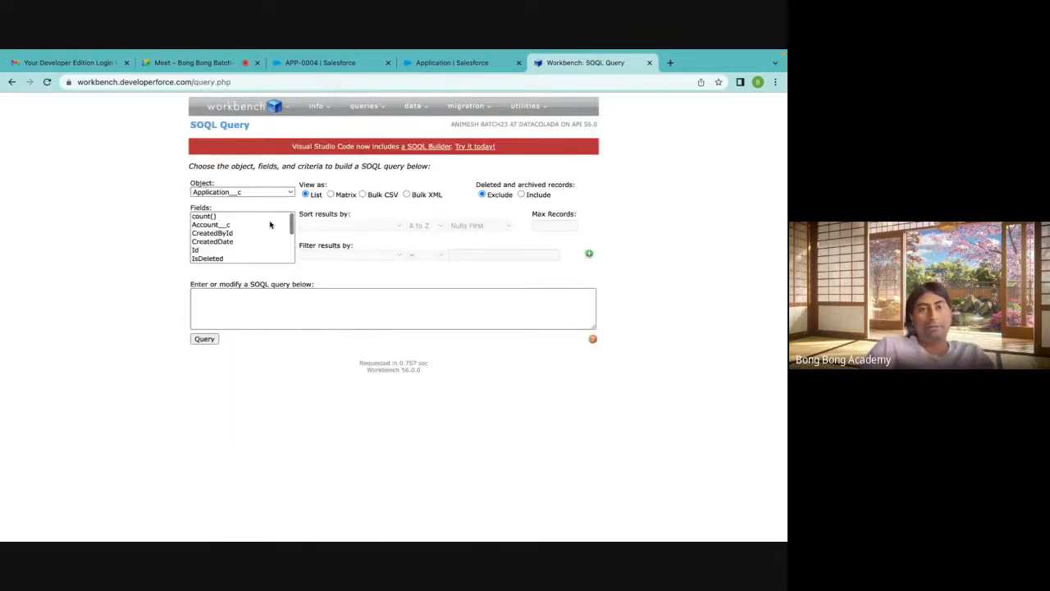
Step: Select Id, Name and Account__c fields and run the query
click(204, 249)
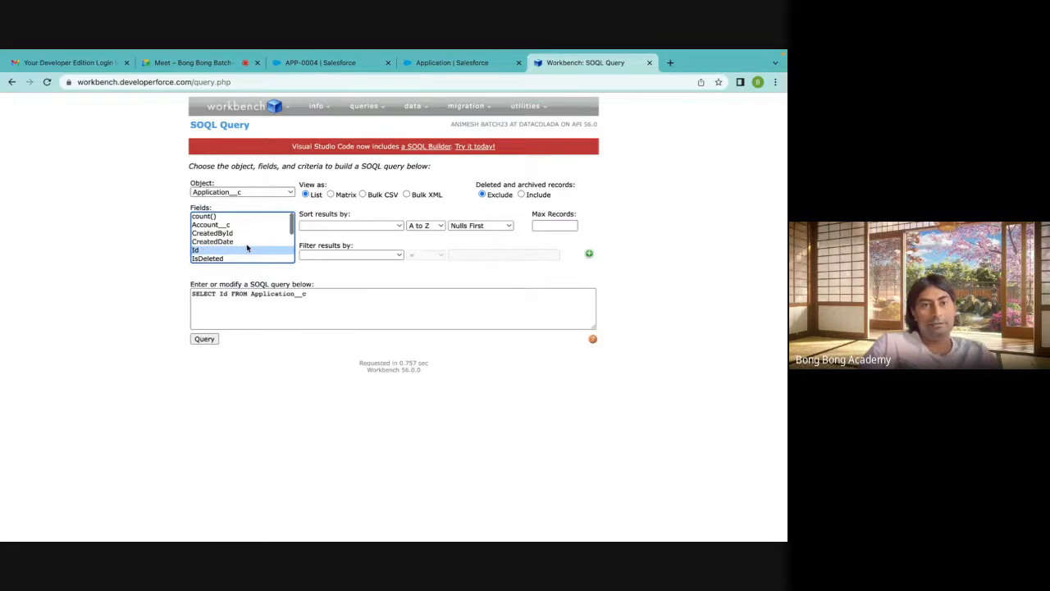
scroll(247, 248, down, 1)
scroll(247, 248, down, 2)
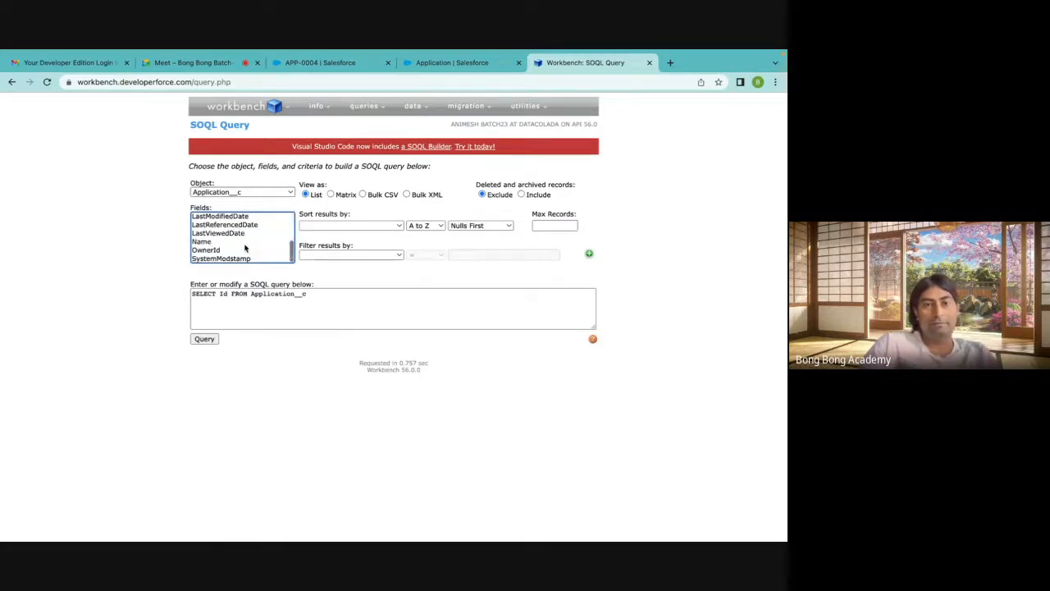
super+click(228, 242)
scroll(227, 242, up, 3)
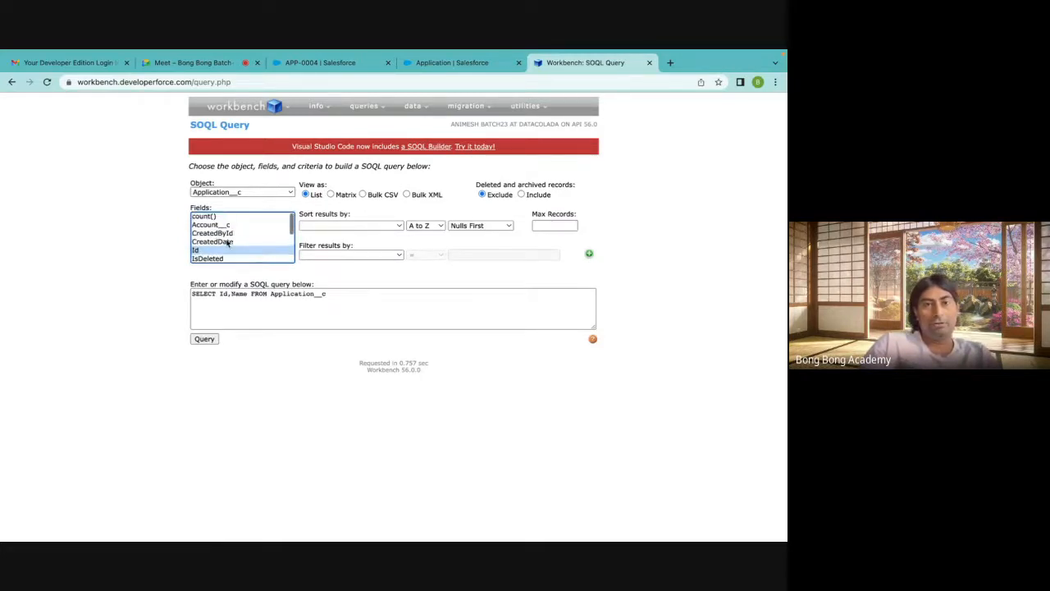
super+click(210, 226)
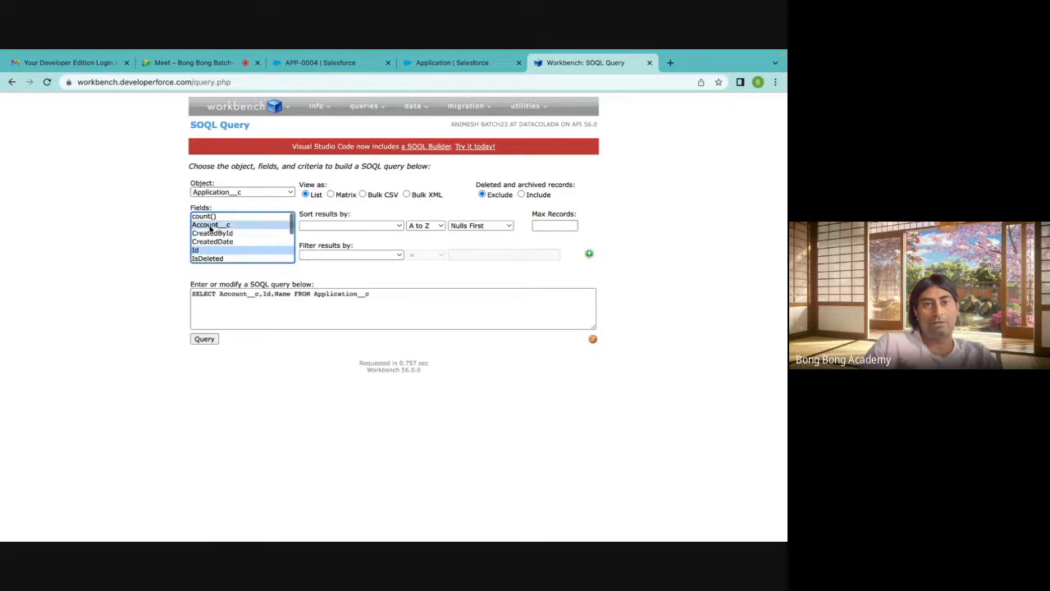
click(211, 340)
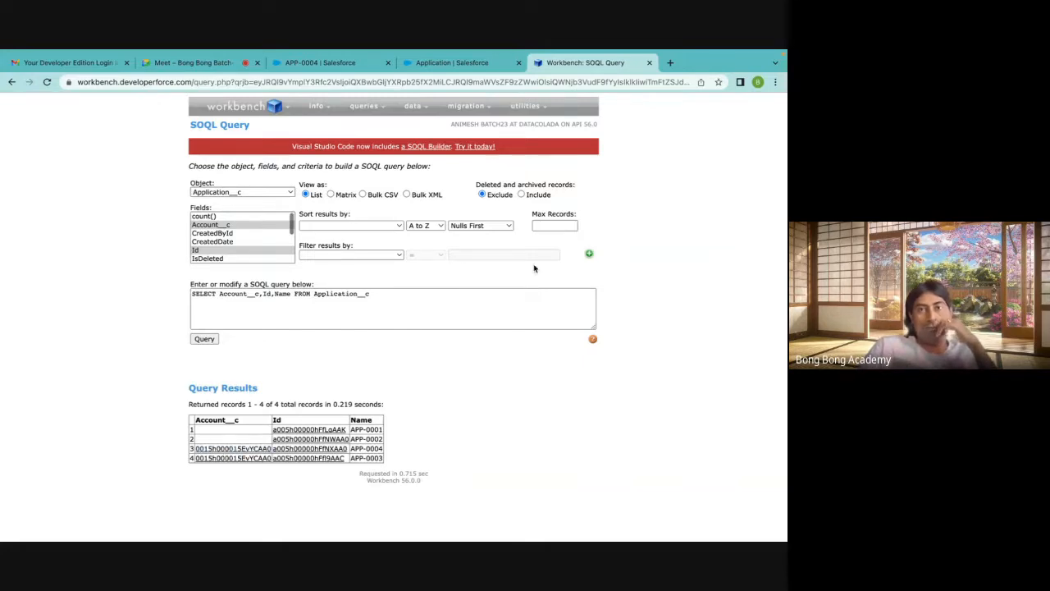
Step: Switch the Applications list view to All and pin it
click(441, 66)
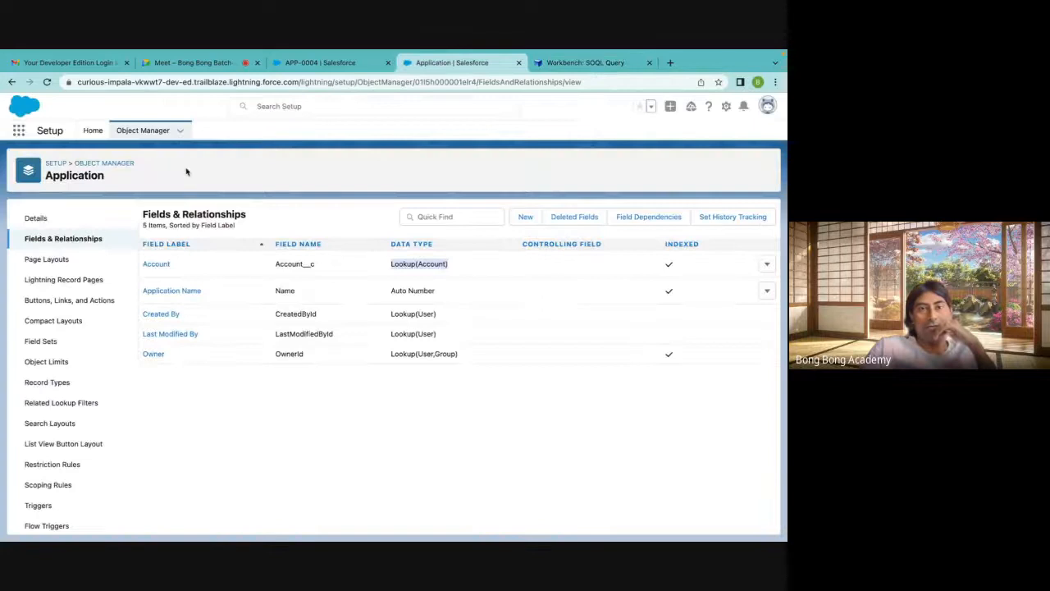
click(316, 65)
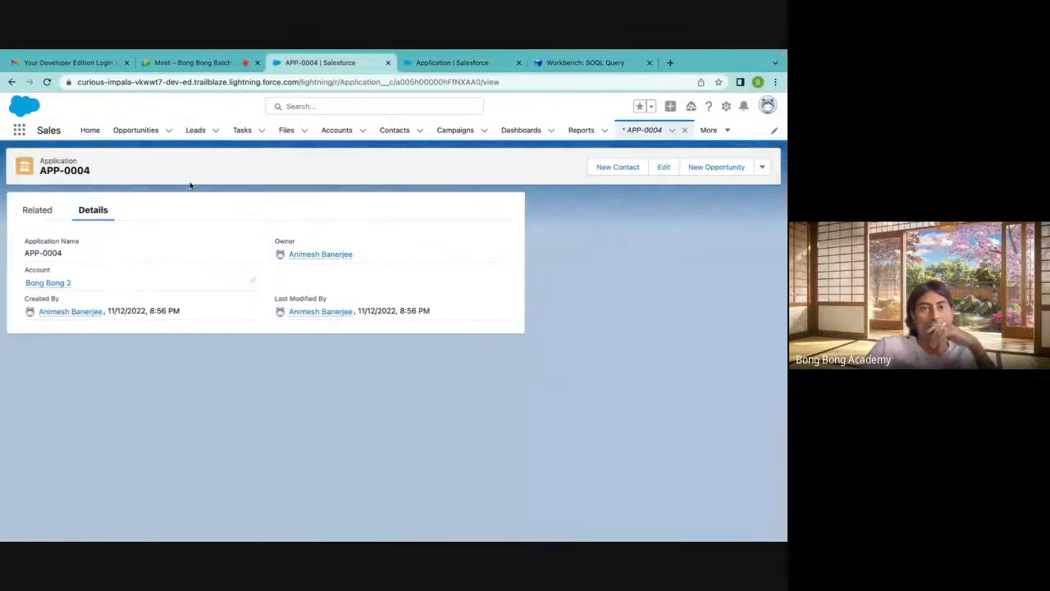
click(634, 134)
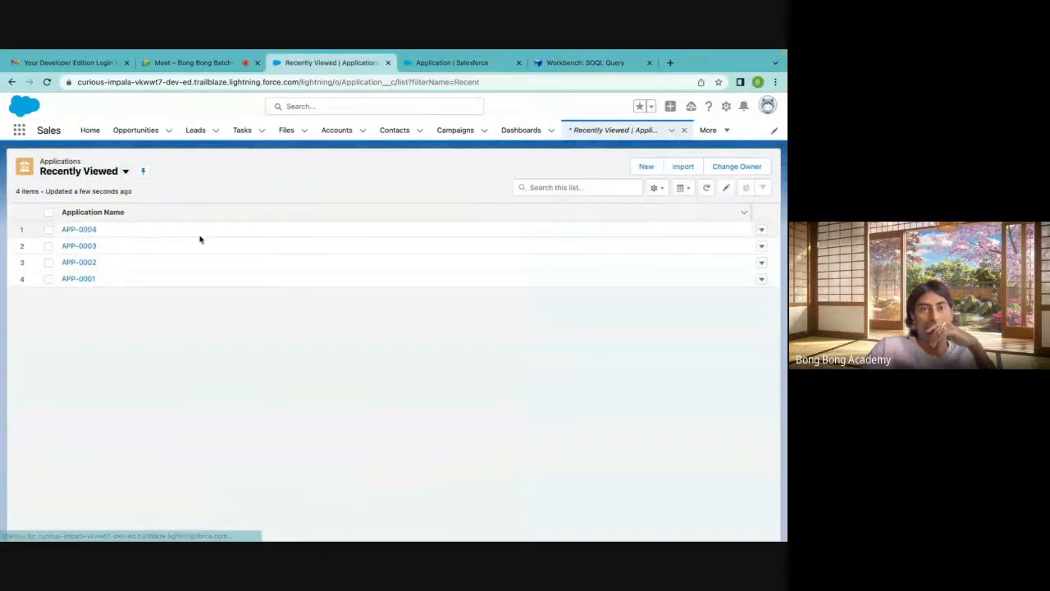
click(116, 177)
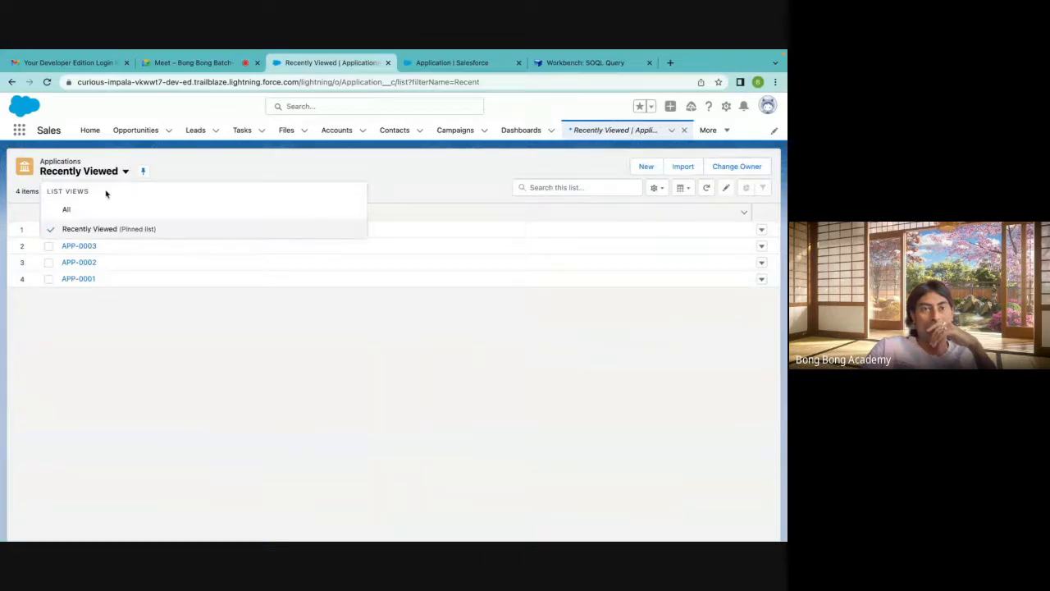
click(113, 203)
click(78, 172)
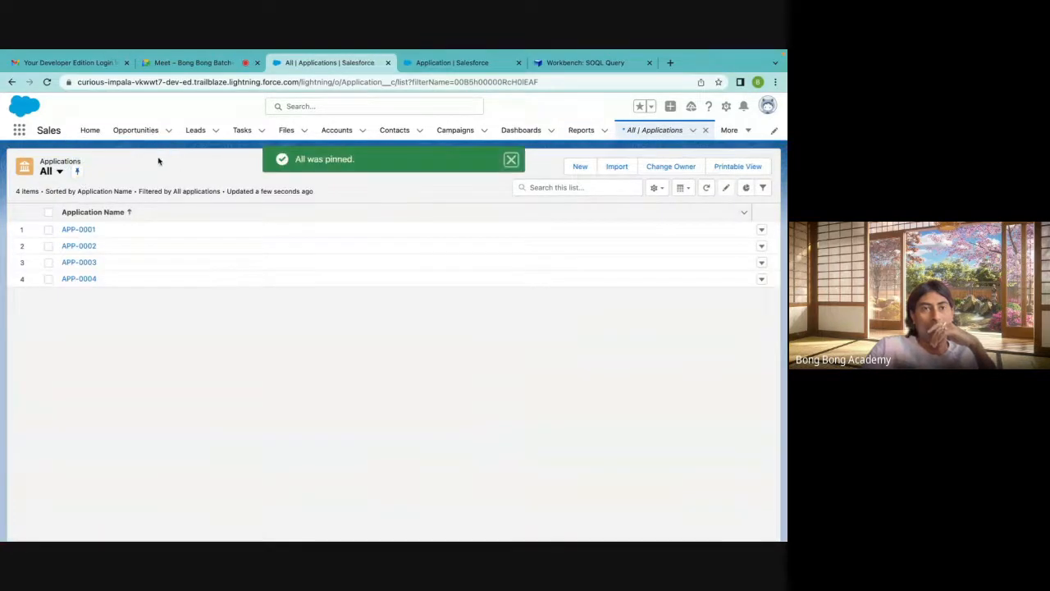
Step: Add Account as a visible column via Select Fields to Display and save
click(658, 188)
click(614, 324)
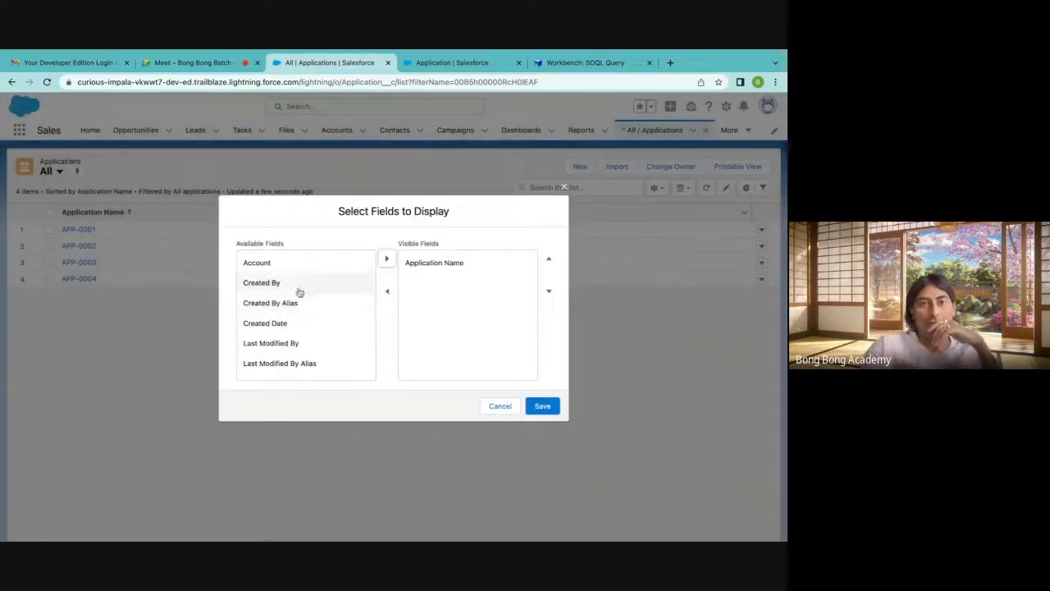
click(296, 266)
click(386, 259)
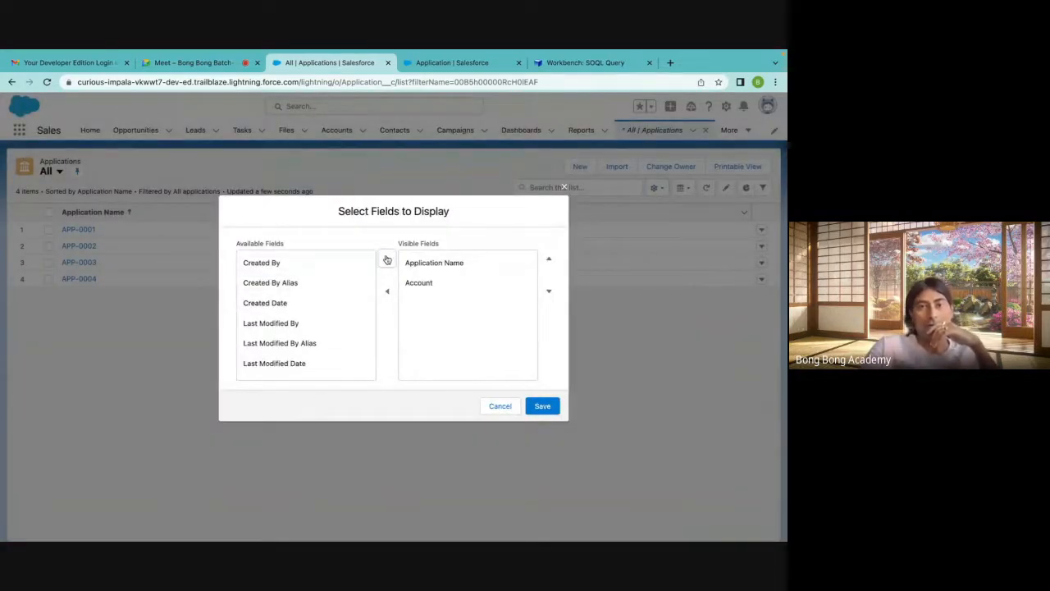
click(553, 407)
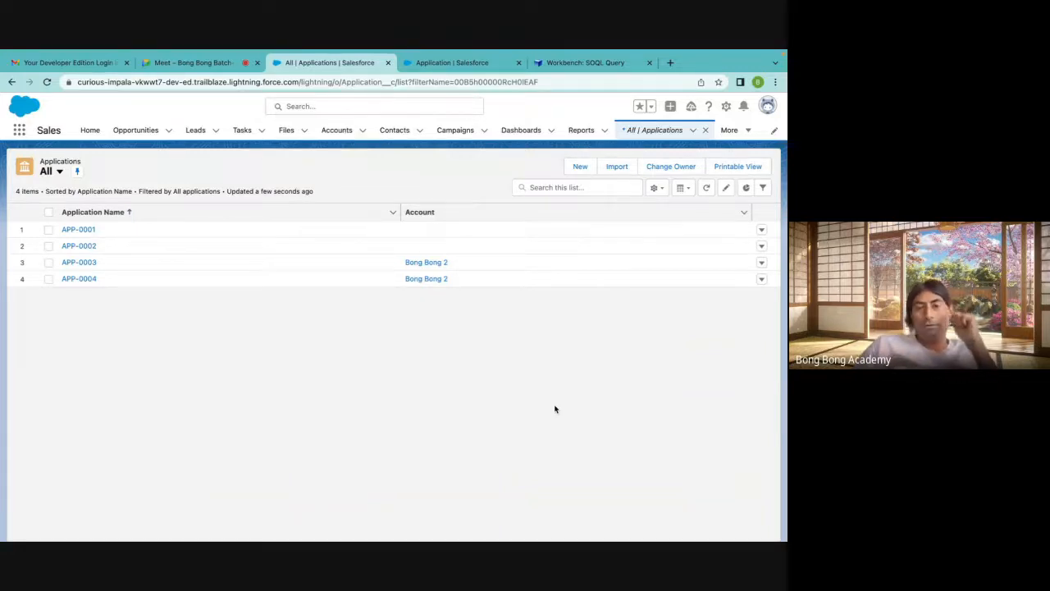
click(574, 63)
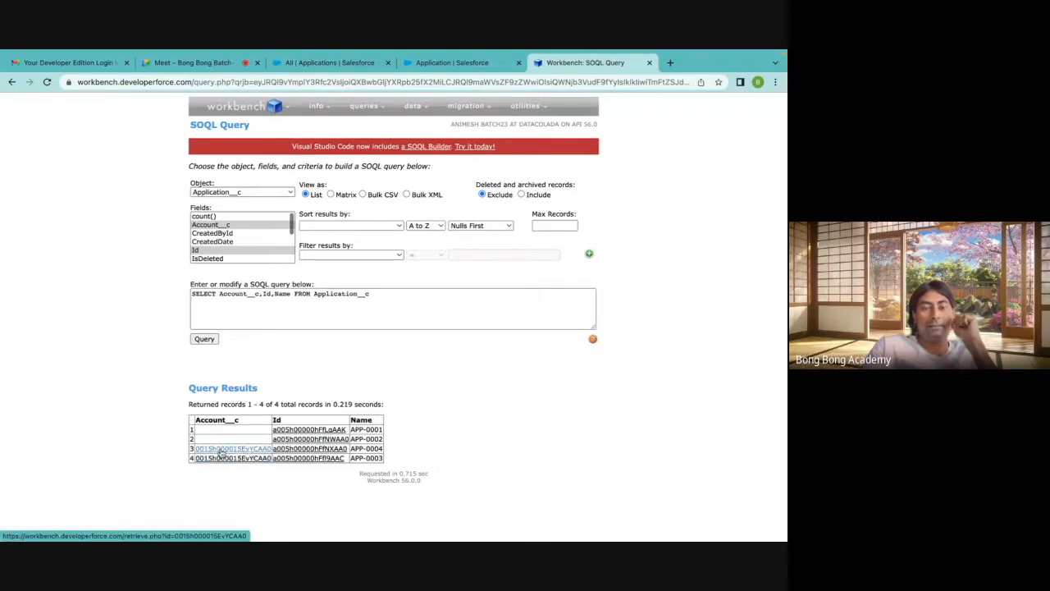
mouse_move(227, 453)
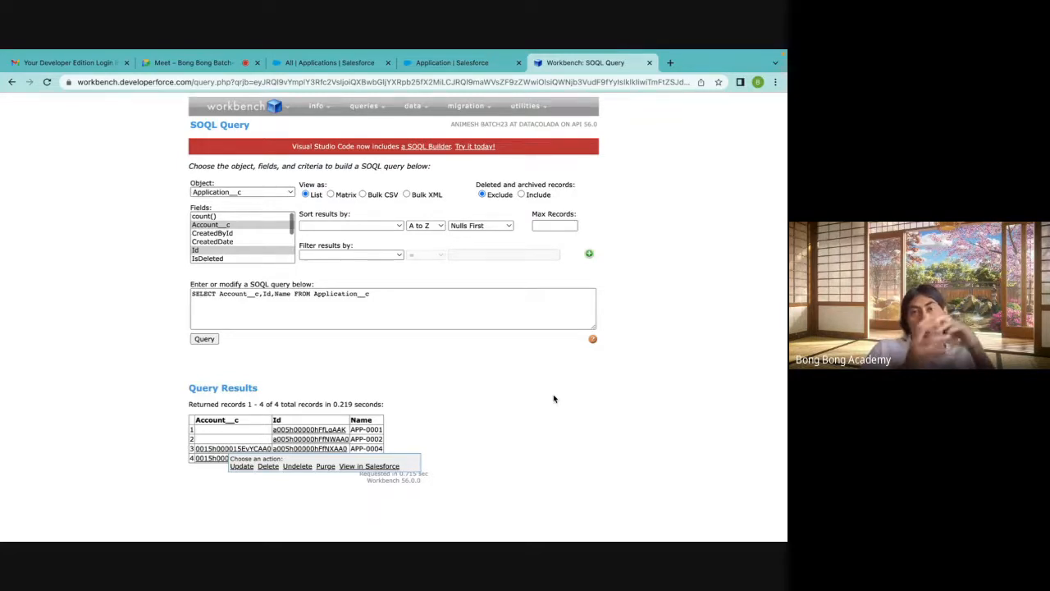
click(451, 62)
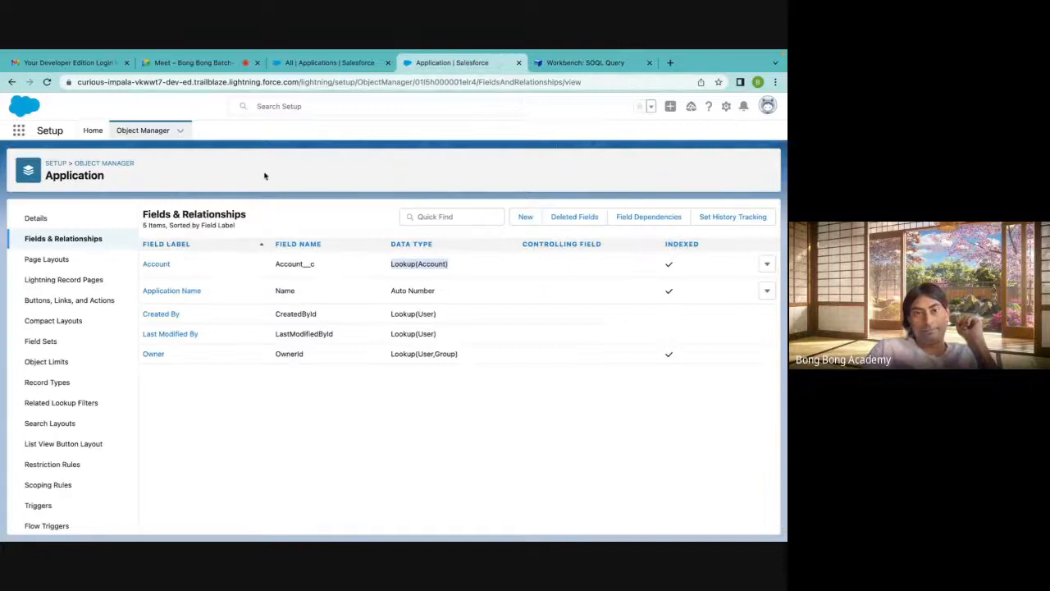
drag(372, 267, 452, 273)
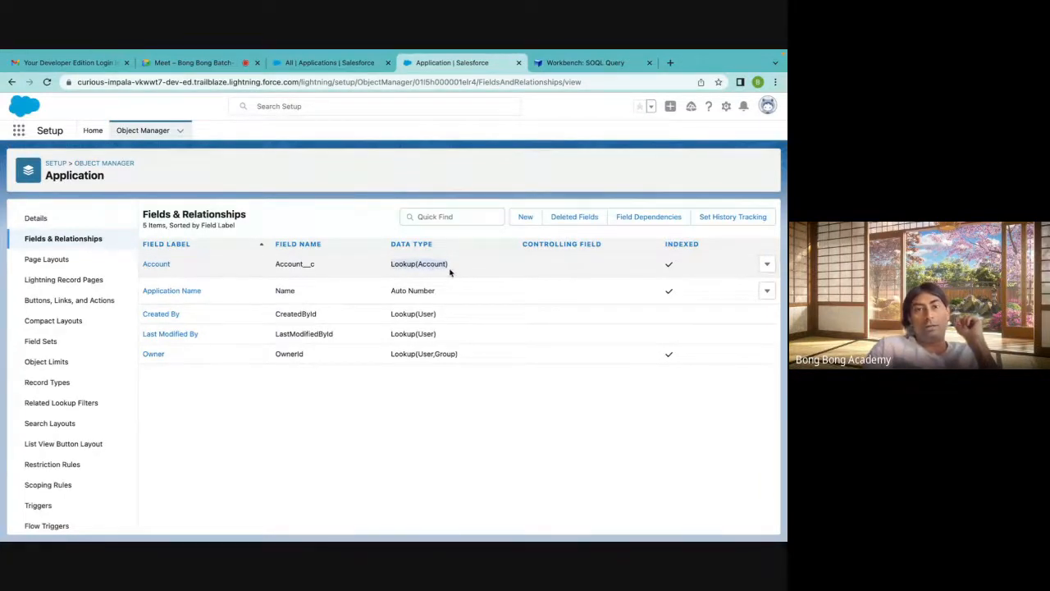
click(339, 68)
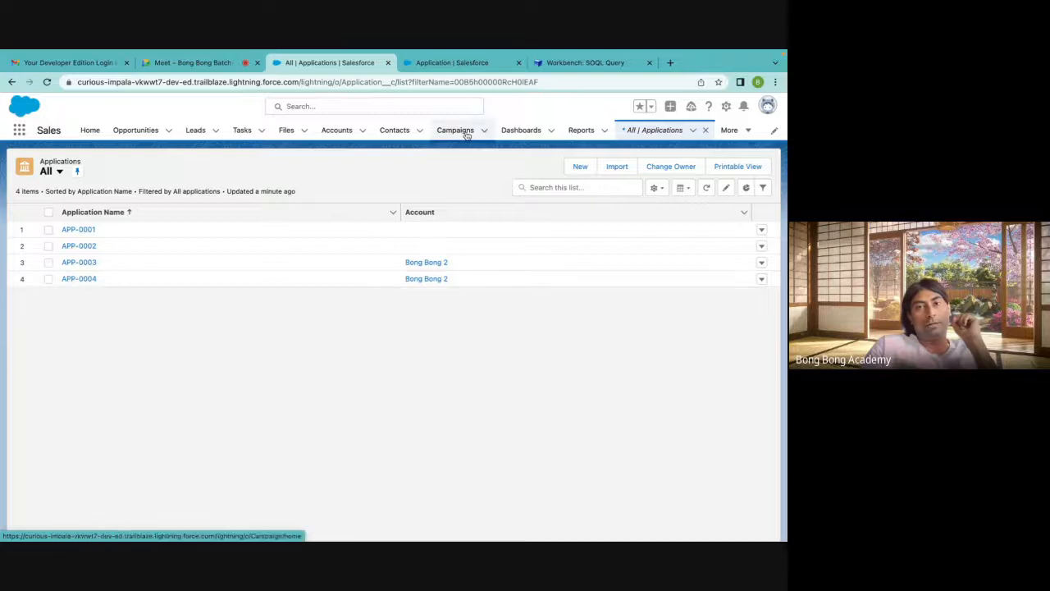
click(582, 63)
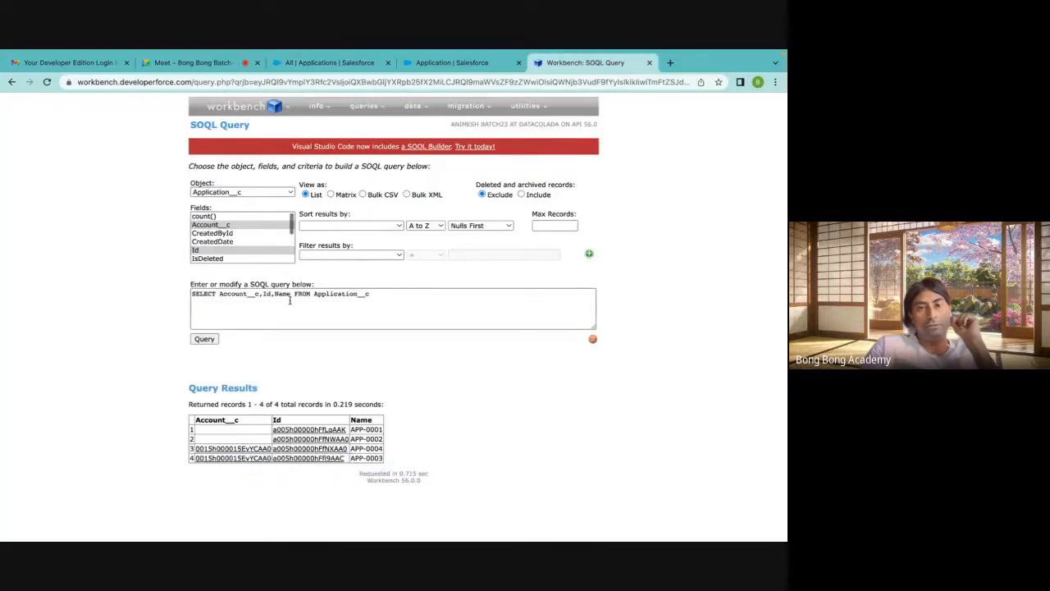
Step: Change the query to SELECT Account__r.Name,Id,Name FROM Application__c and run it
click(256, 293)
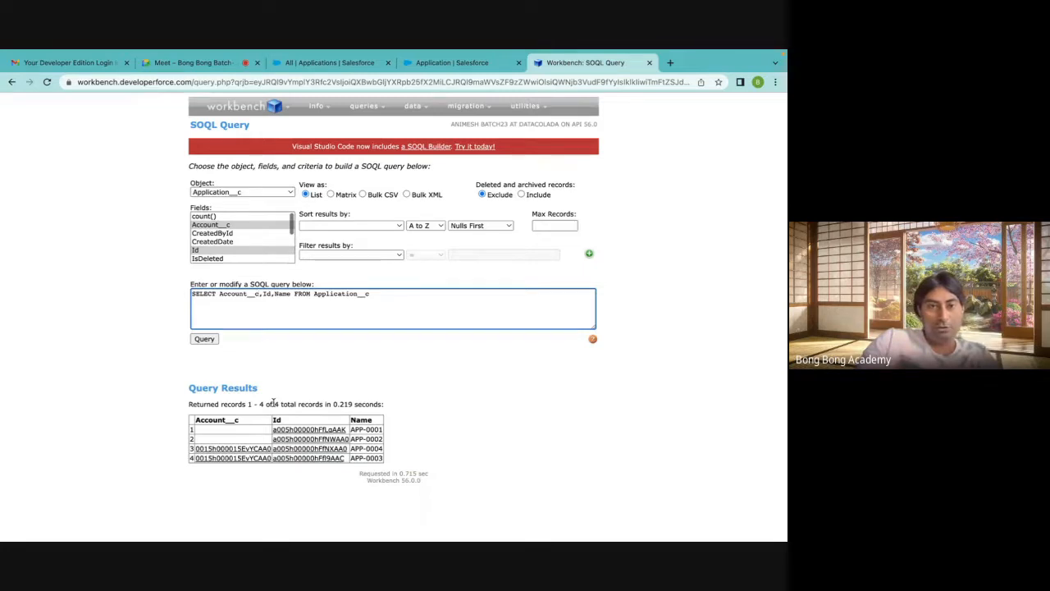
key(BackSpace)
text(c)
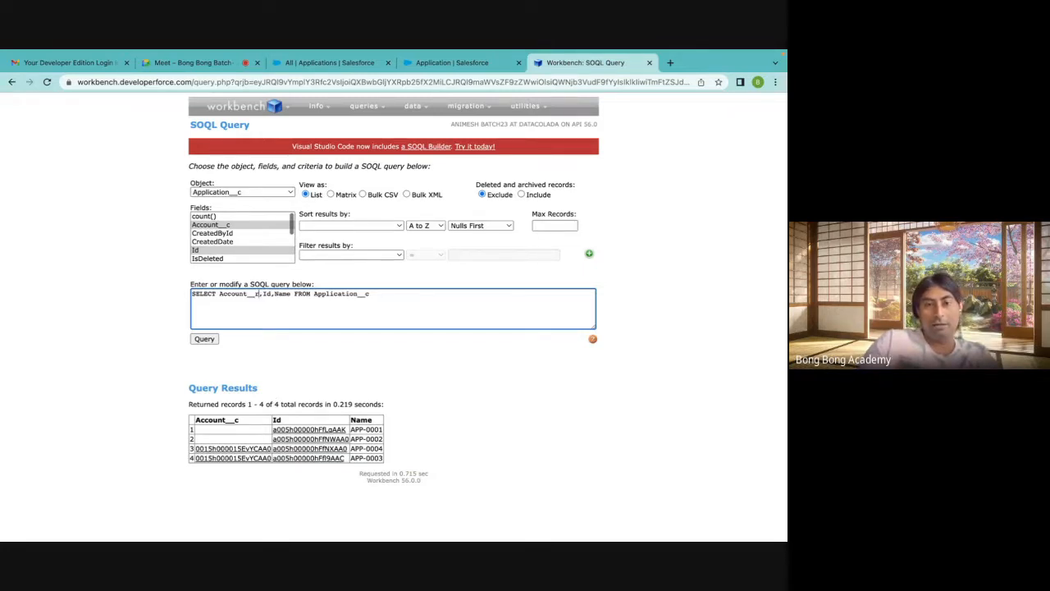
key(BackSpace)
text(r.Na)
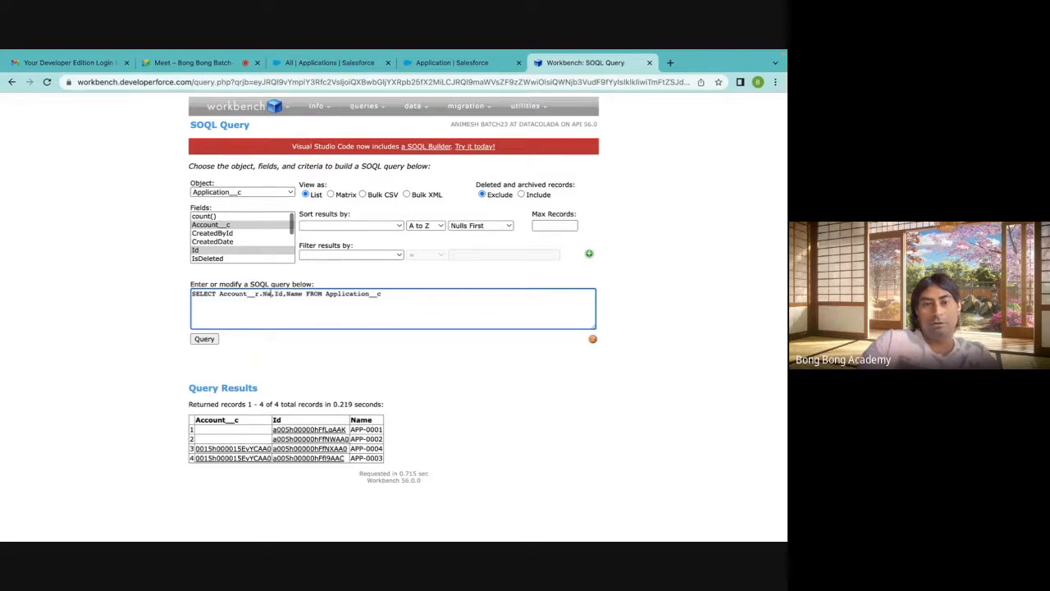
text(me)
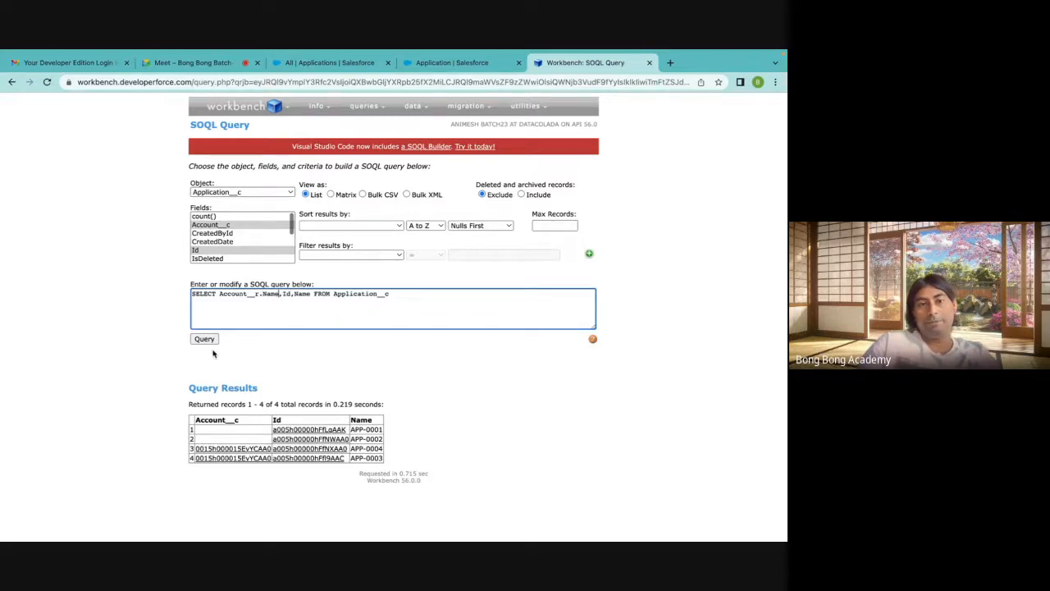
click(210, 342)
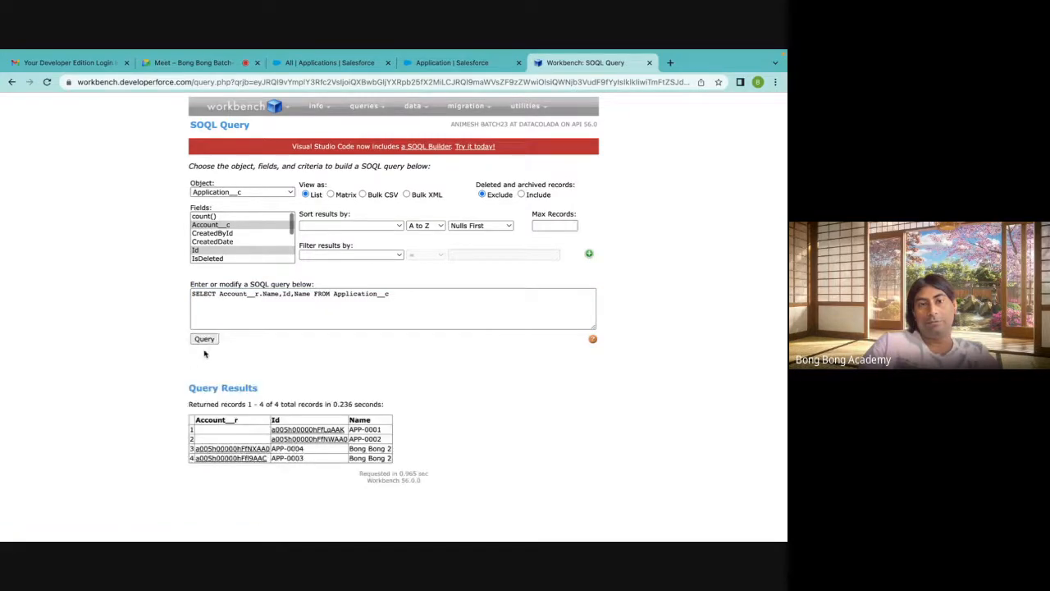
Step: Review the Bong Bong 2 results for APP-0003 and APP-0004, then close Workbench
drag(349, 427, 399, 461)
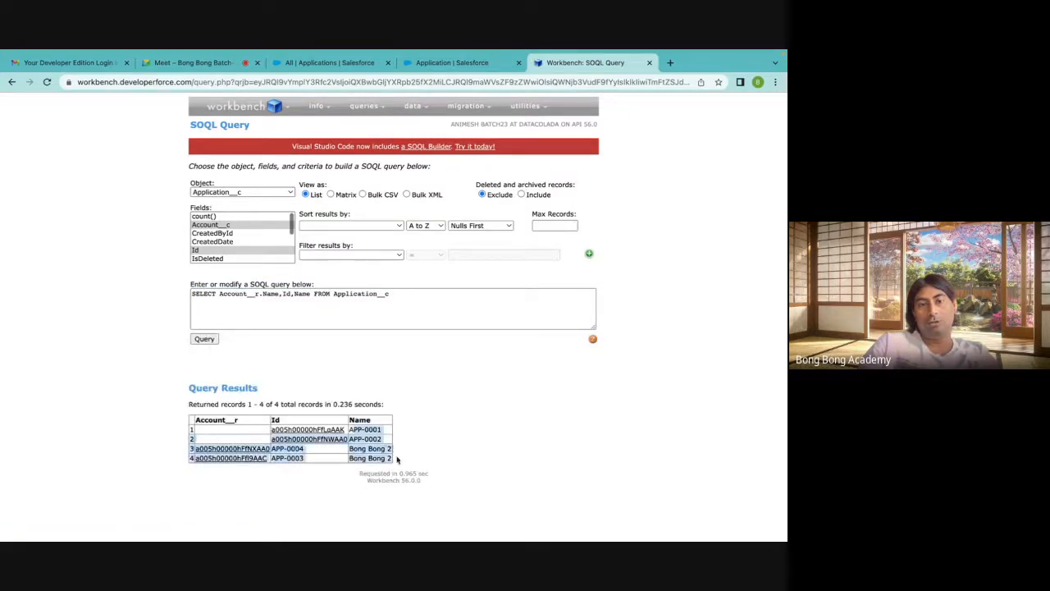
click(427, 437)
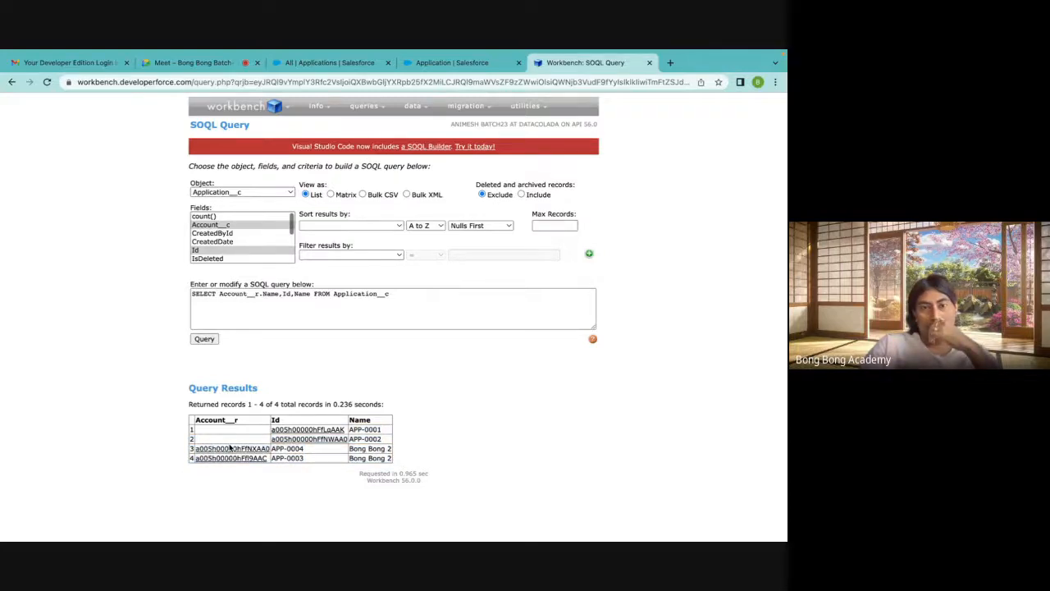
mouse_move(239, 456)
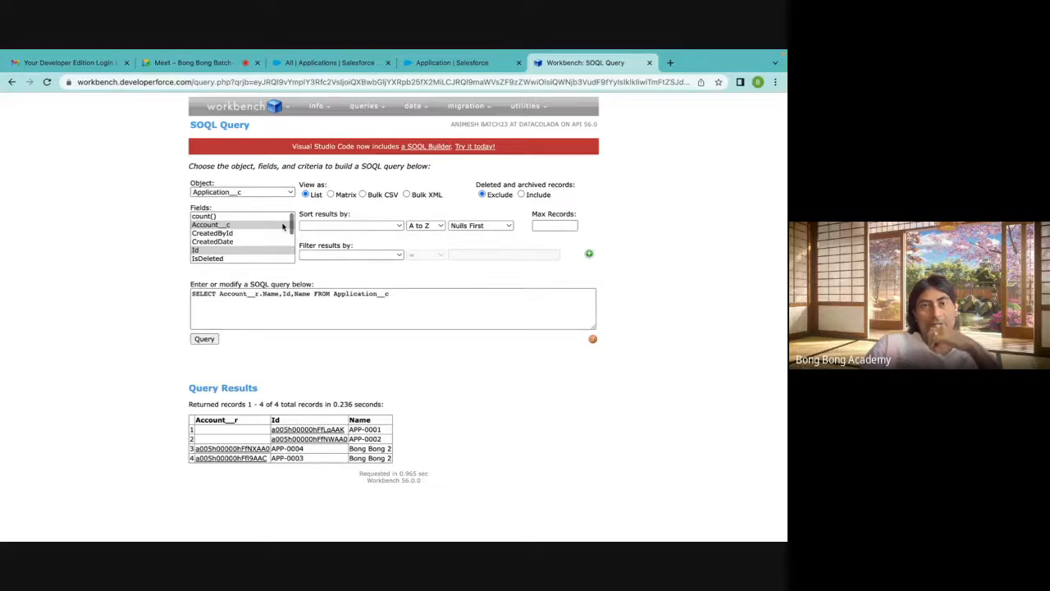
click(649, 63)
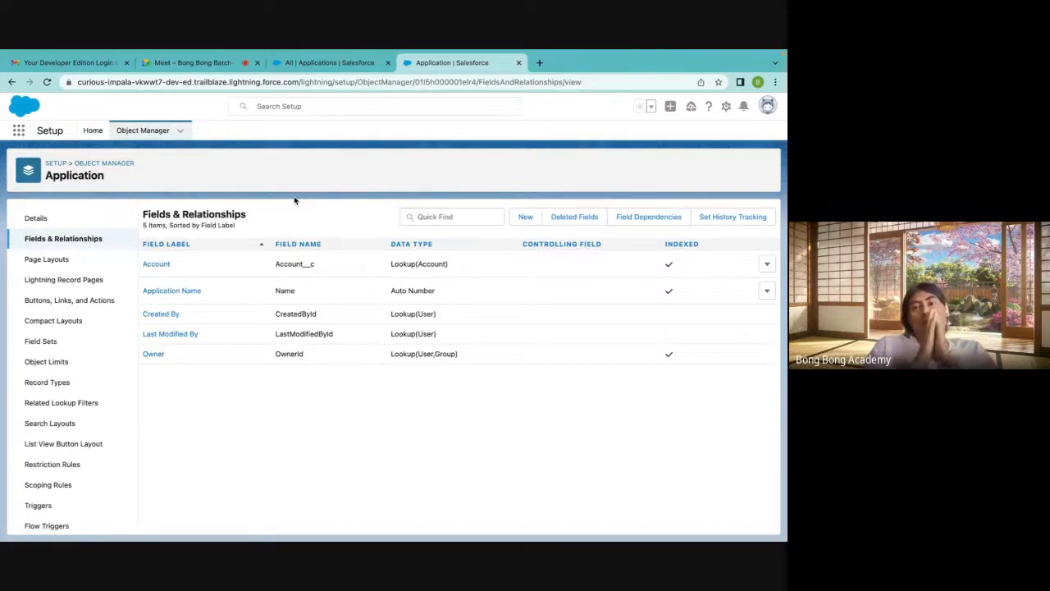
Step: Review the All Applications list with its Account column, then switch to the Meet call
mouse_move(266, 51)
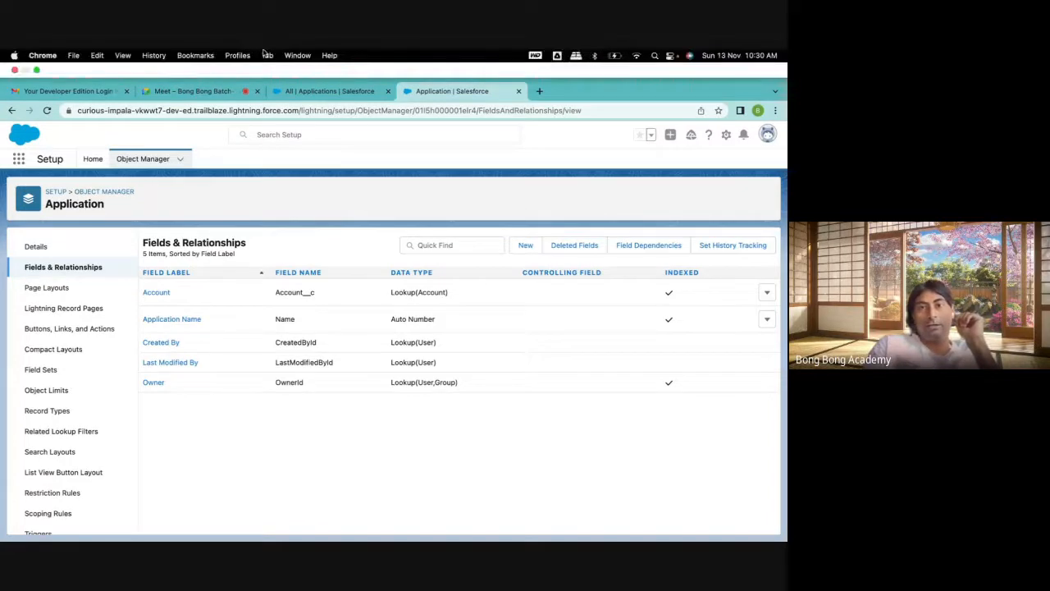
click(324, 69)
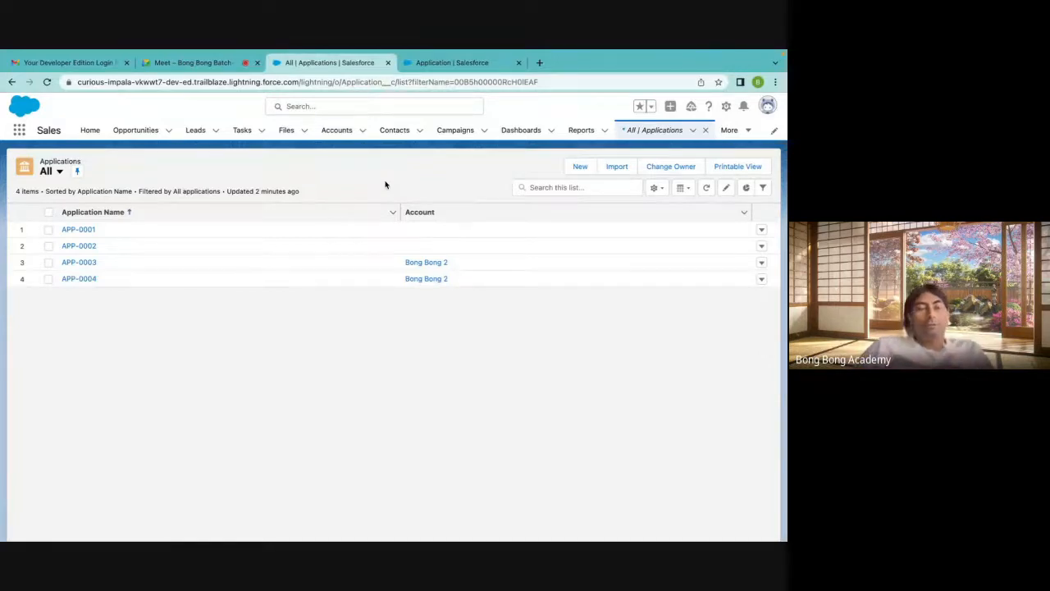
click(222, 68)
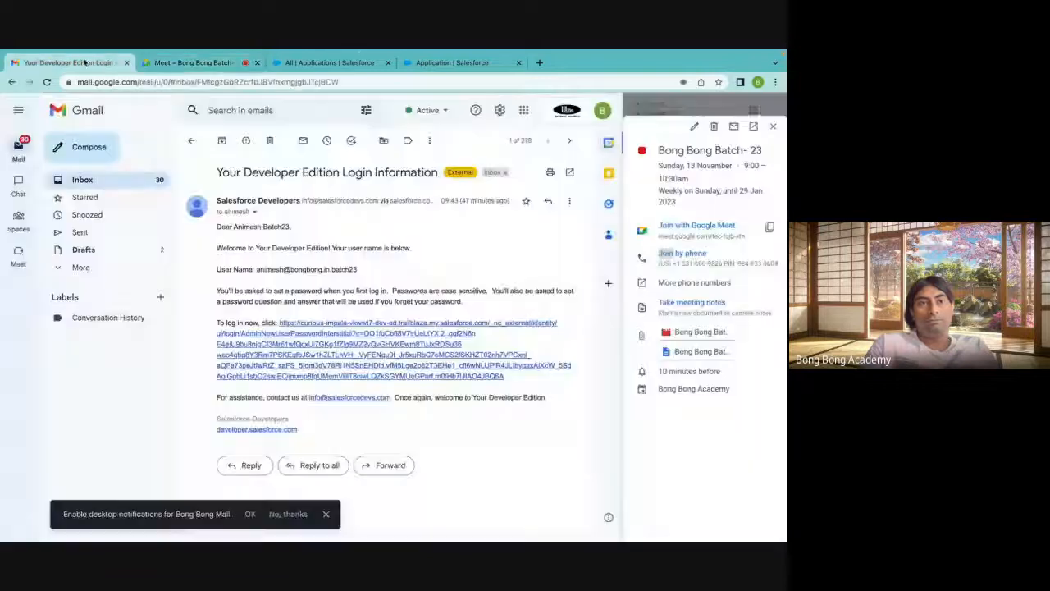
click(83, 63)
click(137, 180)
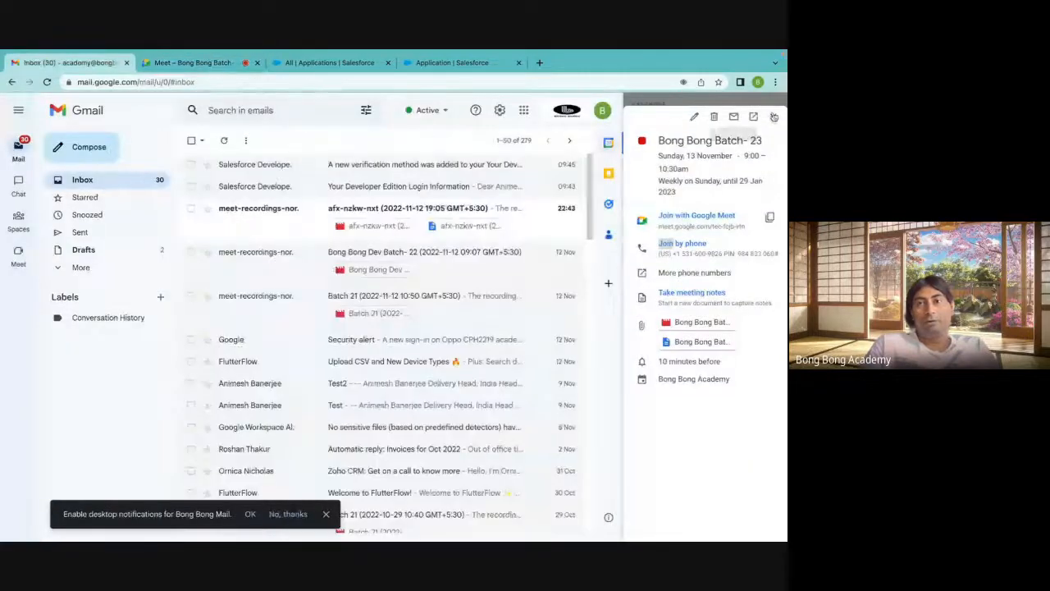
click(207, 90)
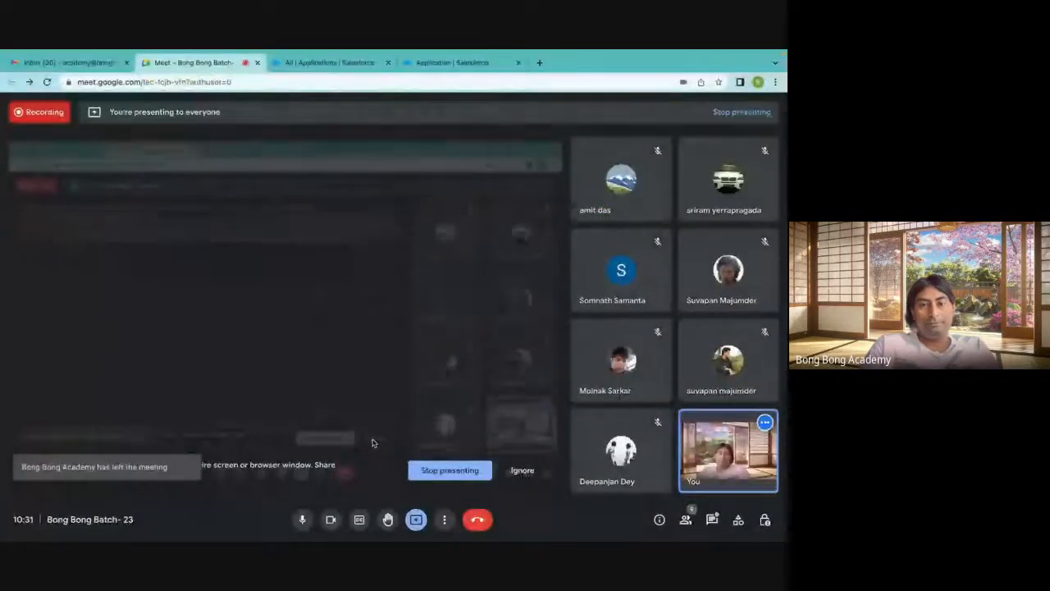